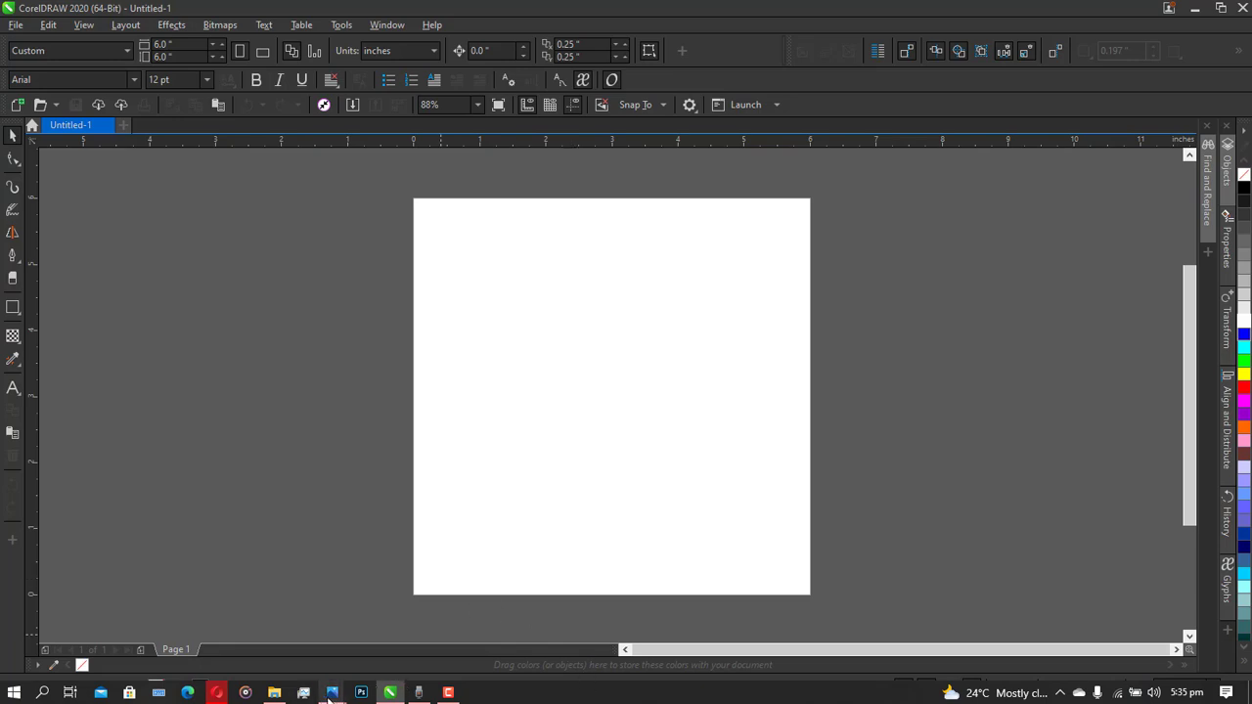
Examine the finished WOTO WOTO text effect image in Photos and return to the blank CorelDRAW document
mouse_move(332, 693)
click(430, 629)
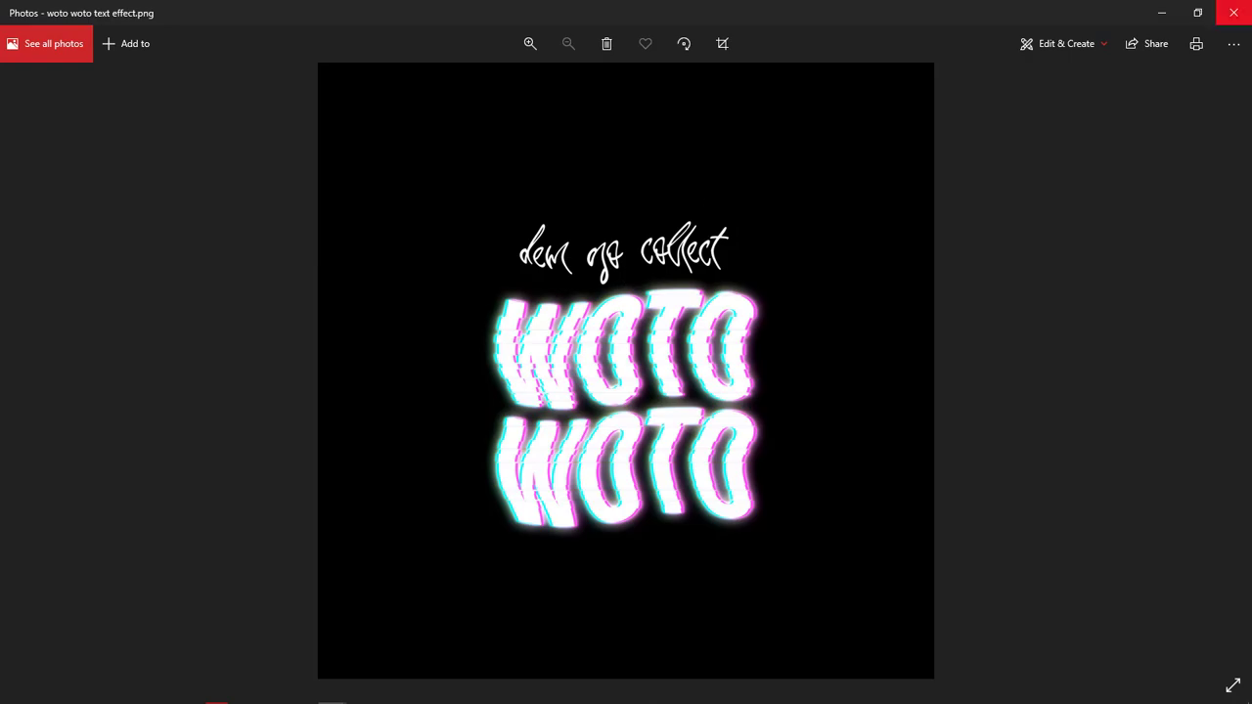
click(1162, 12)
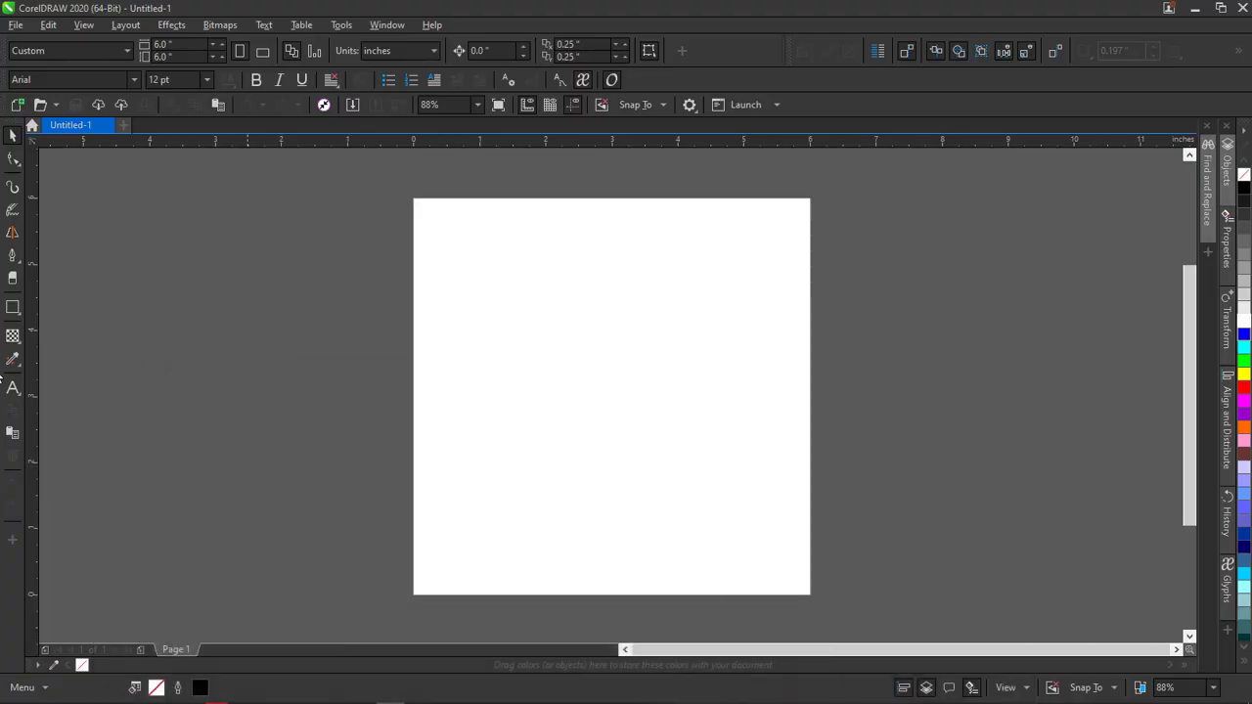
Add artistic text reading WOTO on two lines in the page's upper-left area
click(12, 389)
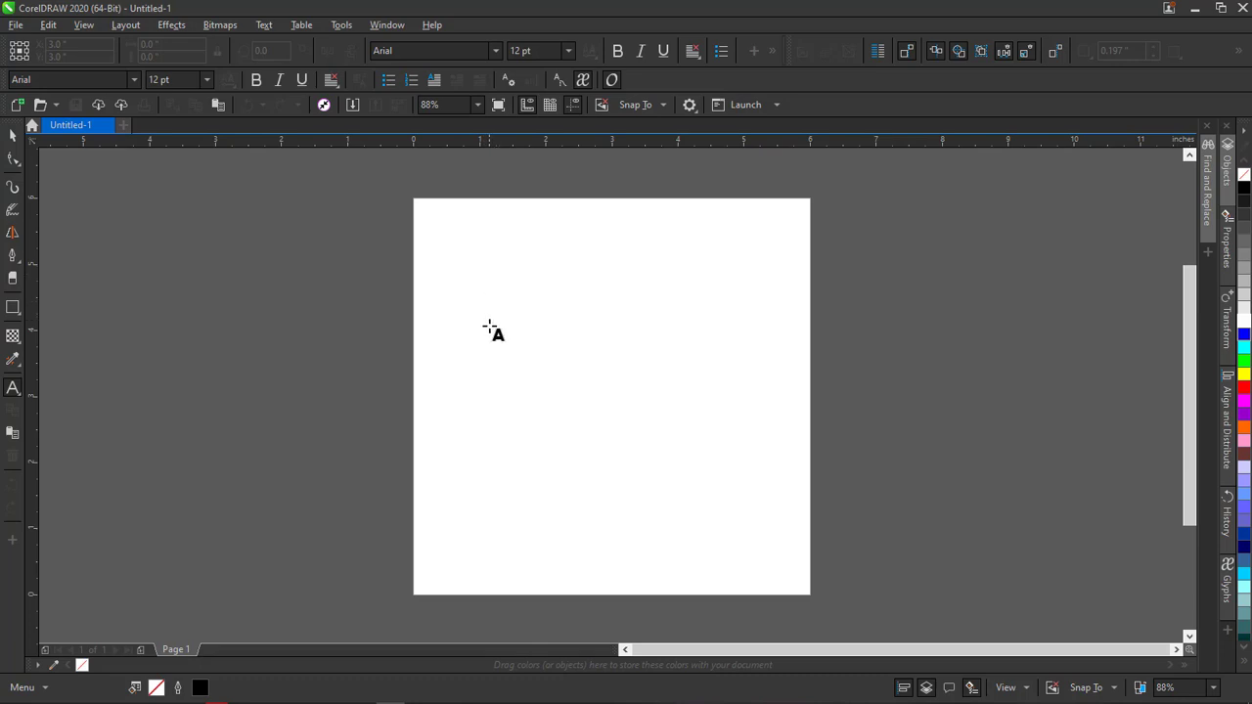
click(479, 319)
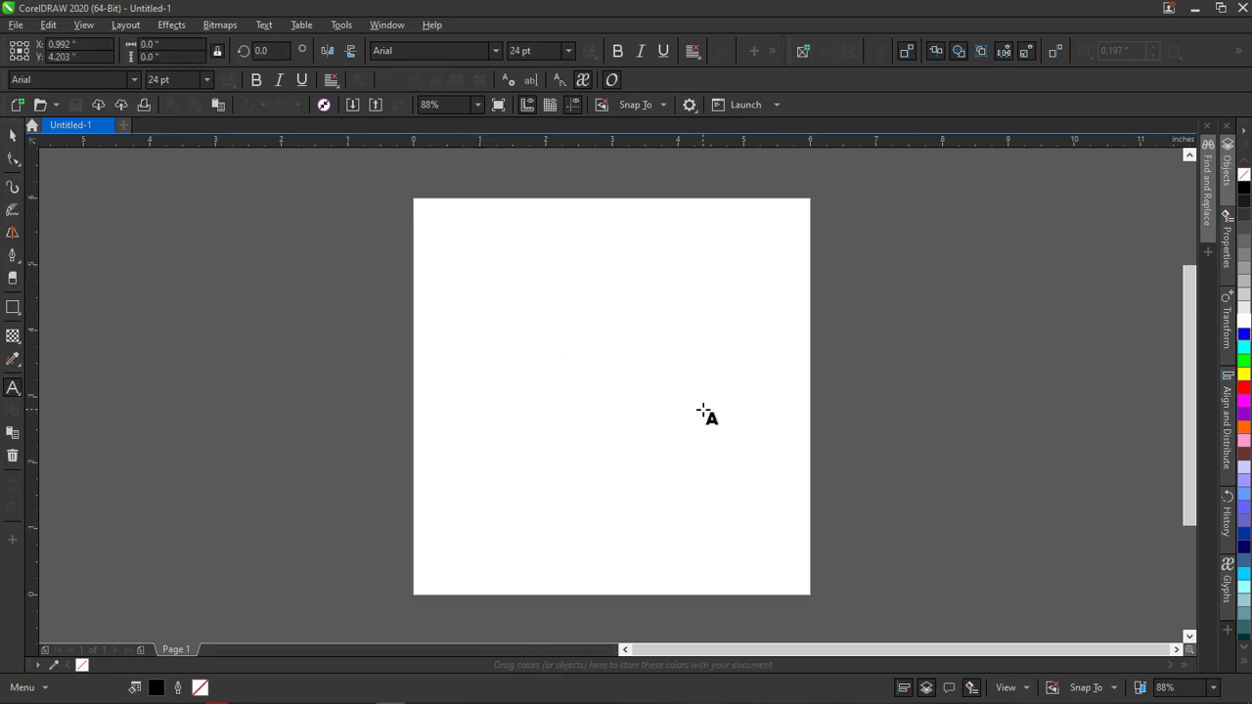
text(WOTO)
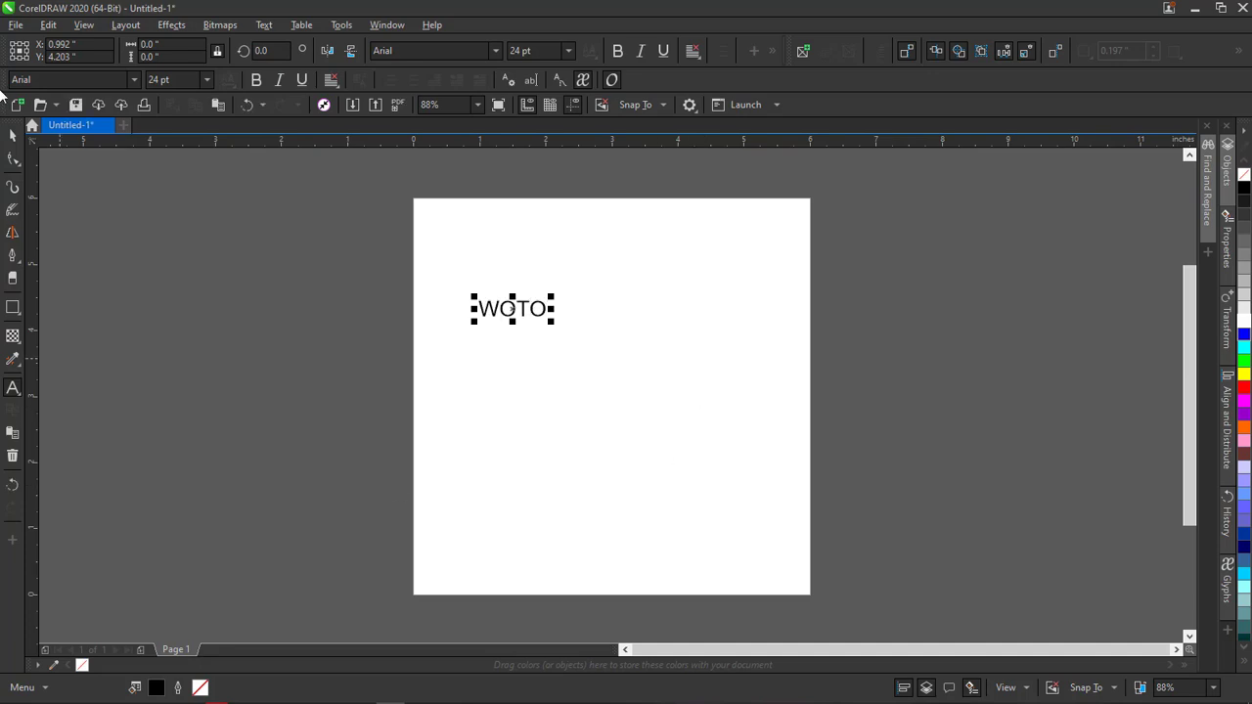
key(Return)
text(WOTO)
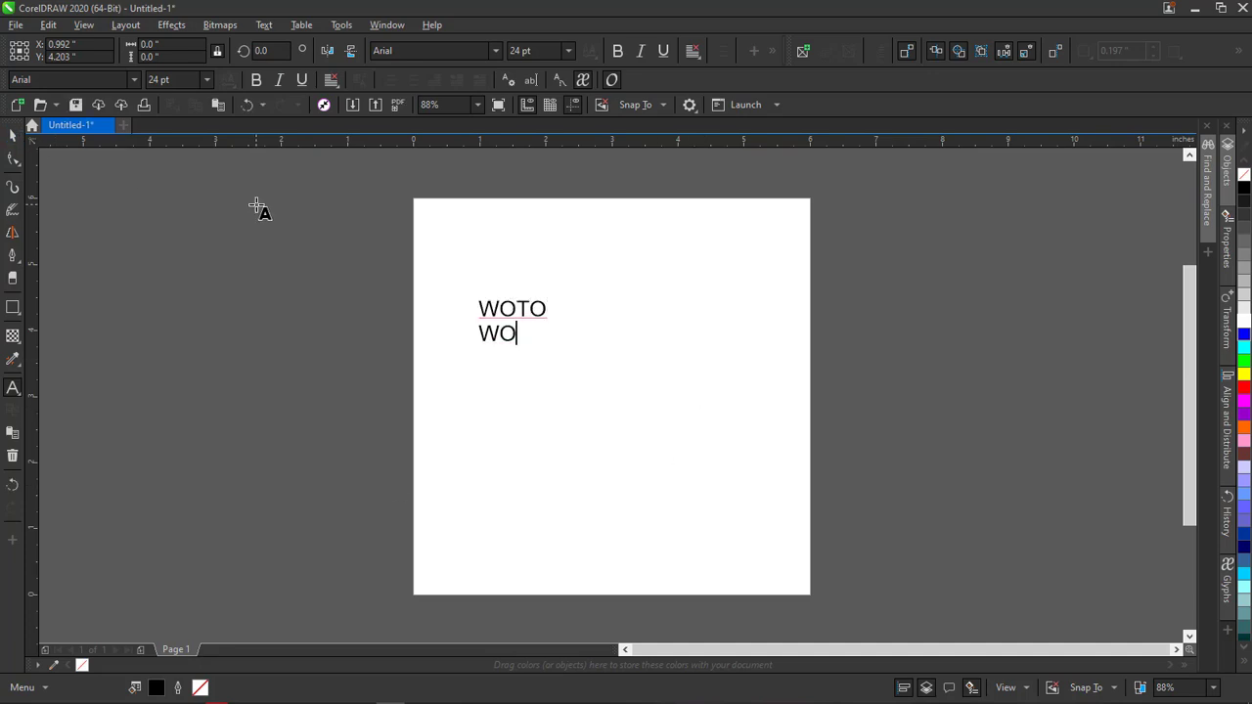
click(13, 135)
Set the two-line WOTO text's font to Bebas Neue Bold
click(496, 51)
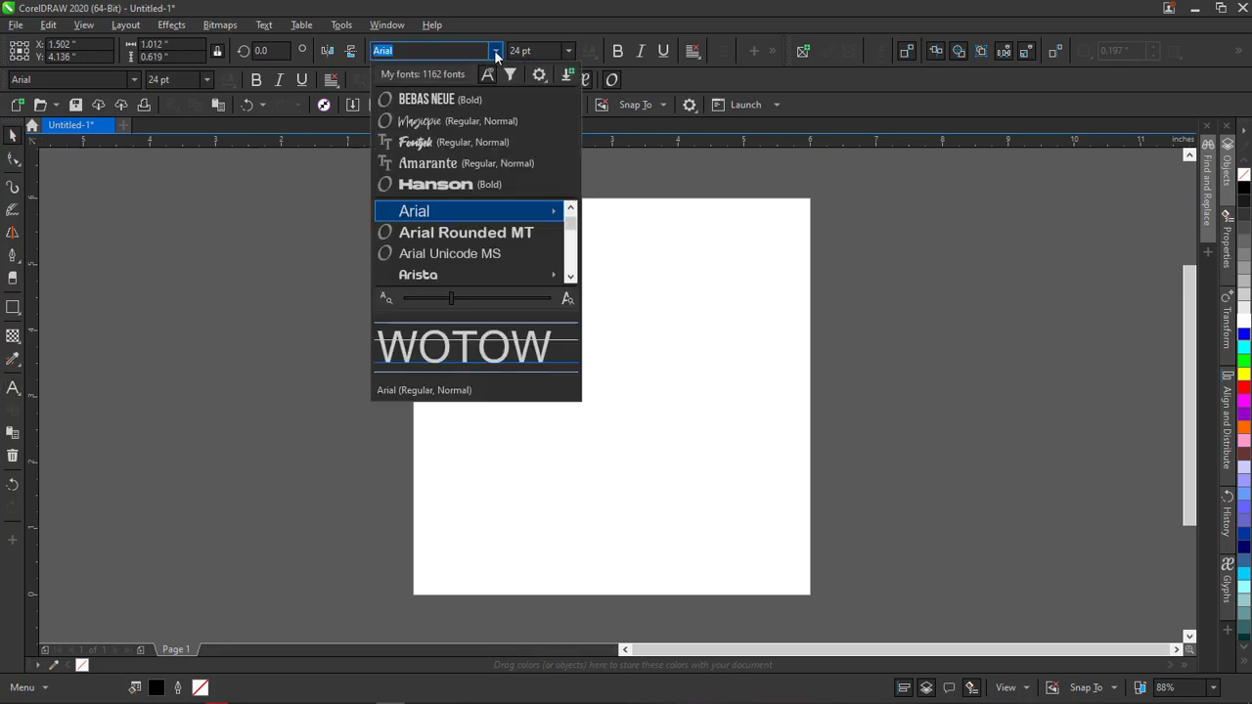
click(412, 100)
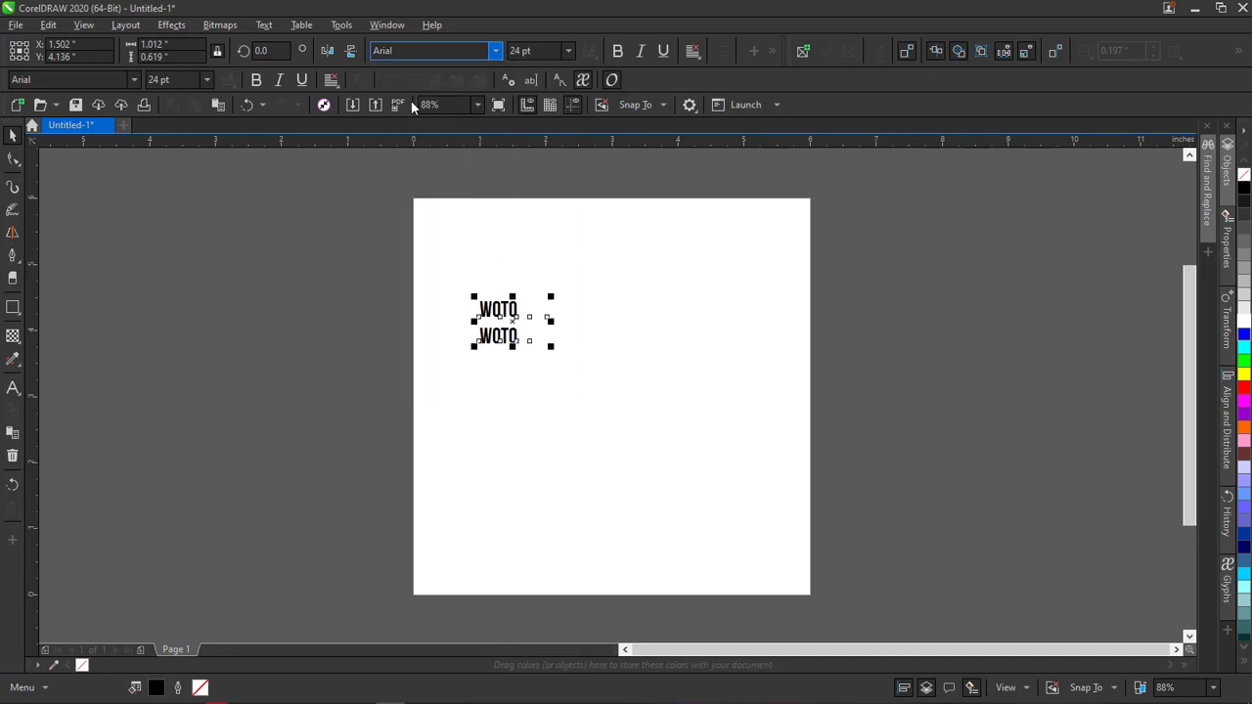
click(496, 51)
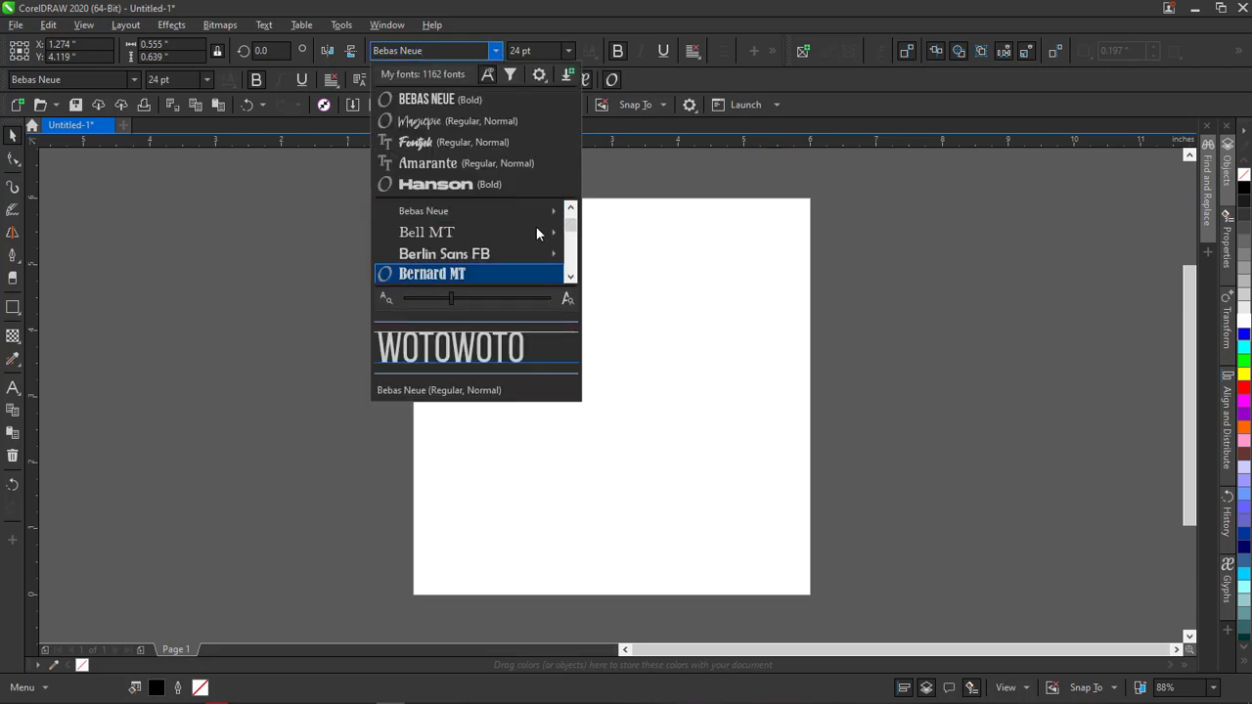
mouse_move(556, 210)
click(654, 275)
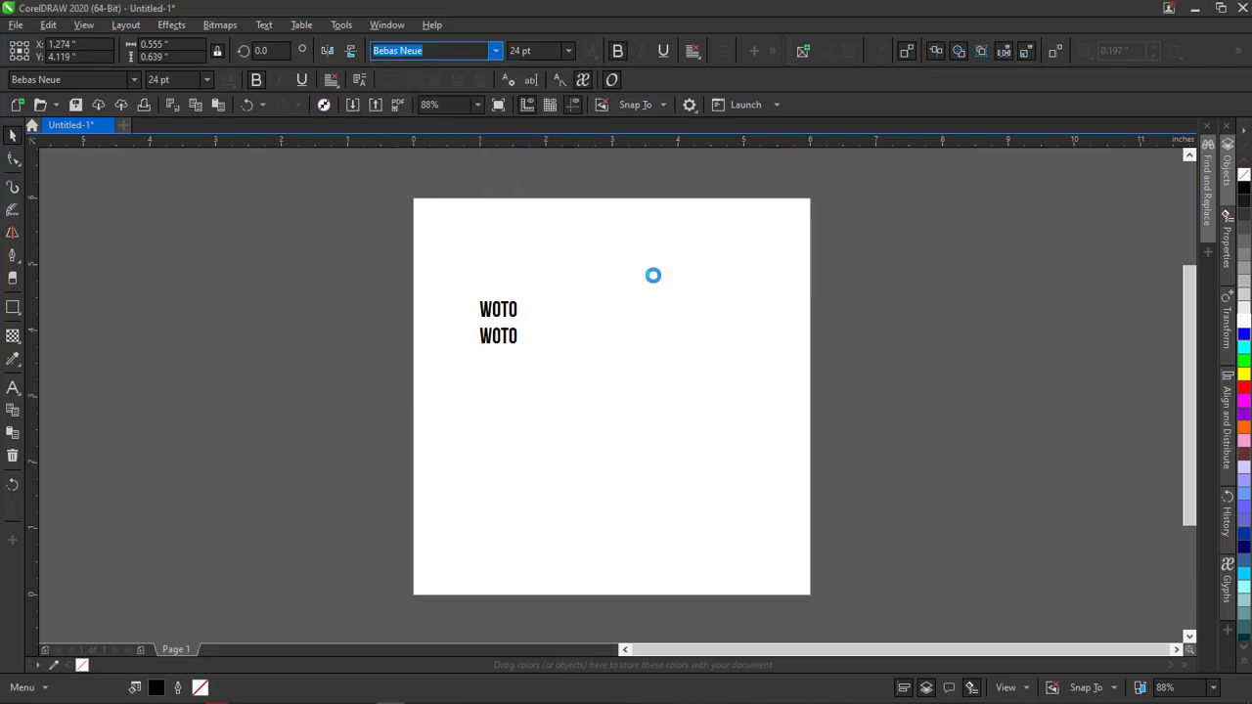
Enlarge the text block proportionally to about 132 pt and break it apart into two separate WOTO lines
drag(519, 340, 667, 516)
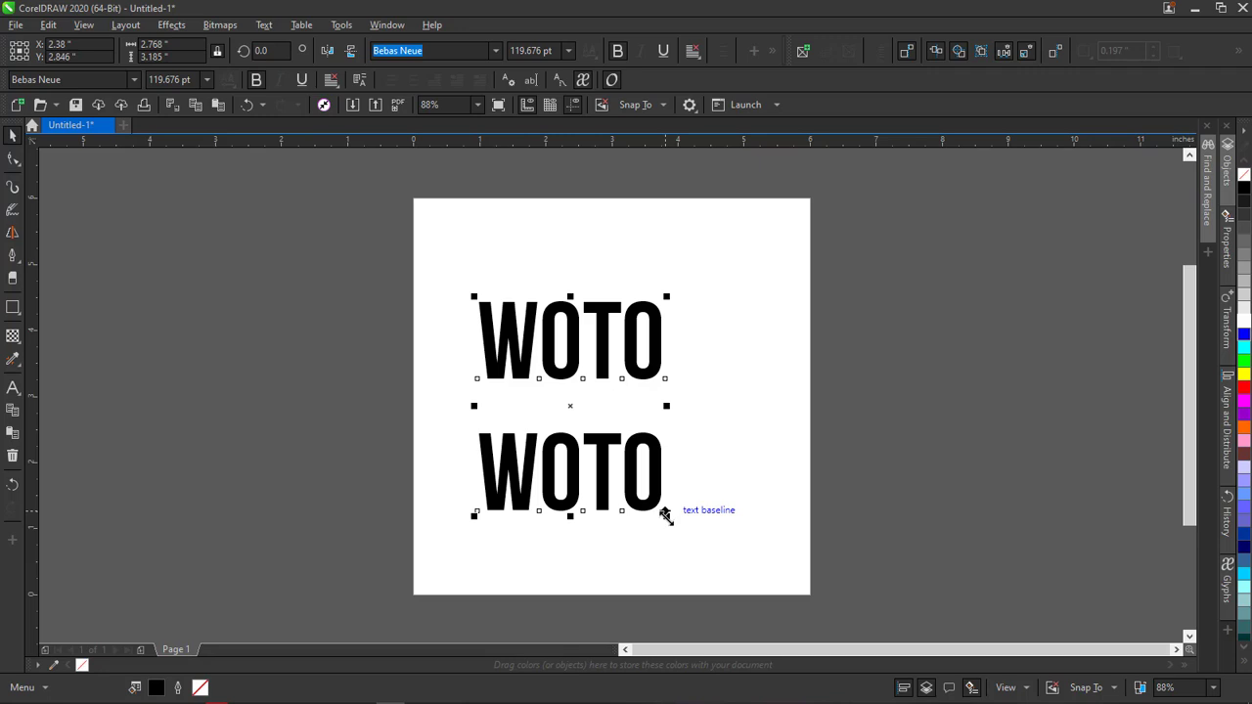
drag(664, 515, 686, 559)
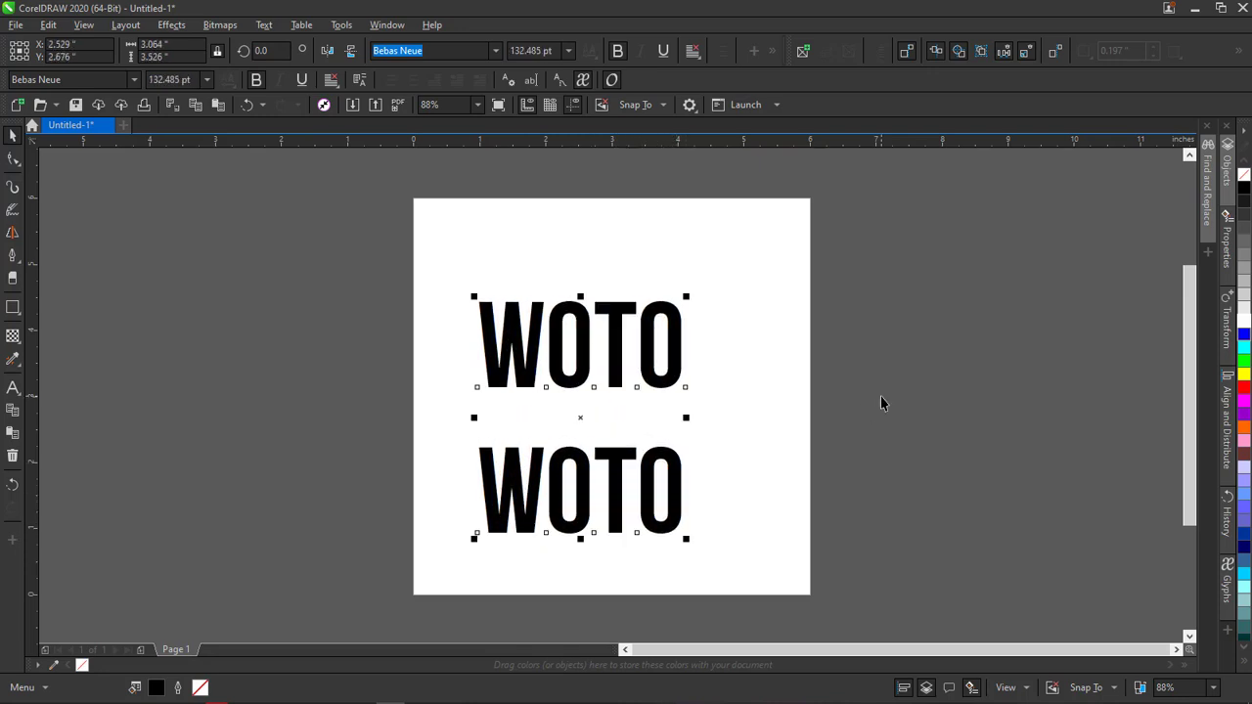
key(Tab)
click(582, 343)
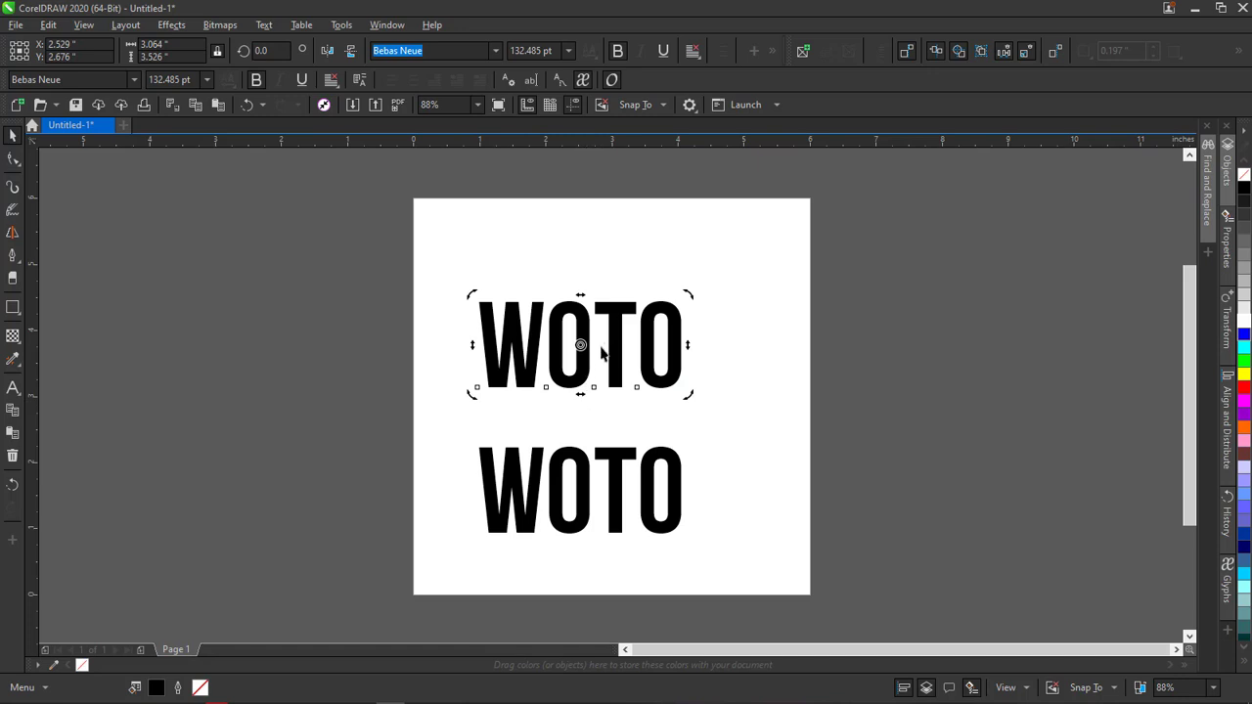
Try moving the upper WOTO line on its own and undo the move, keeping that line selected
mouse_move(623, 333)
mouse_down()
mouse_move(615, 343)
mouse_move(615, 293)
mouse_move(617, 354)
mouse_up()
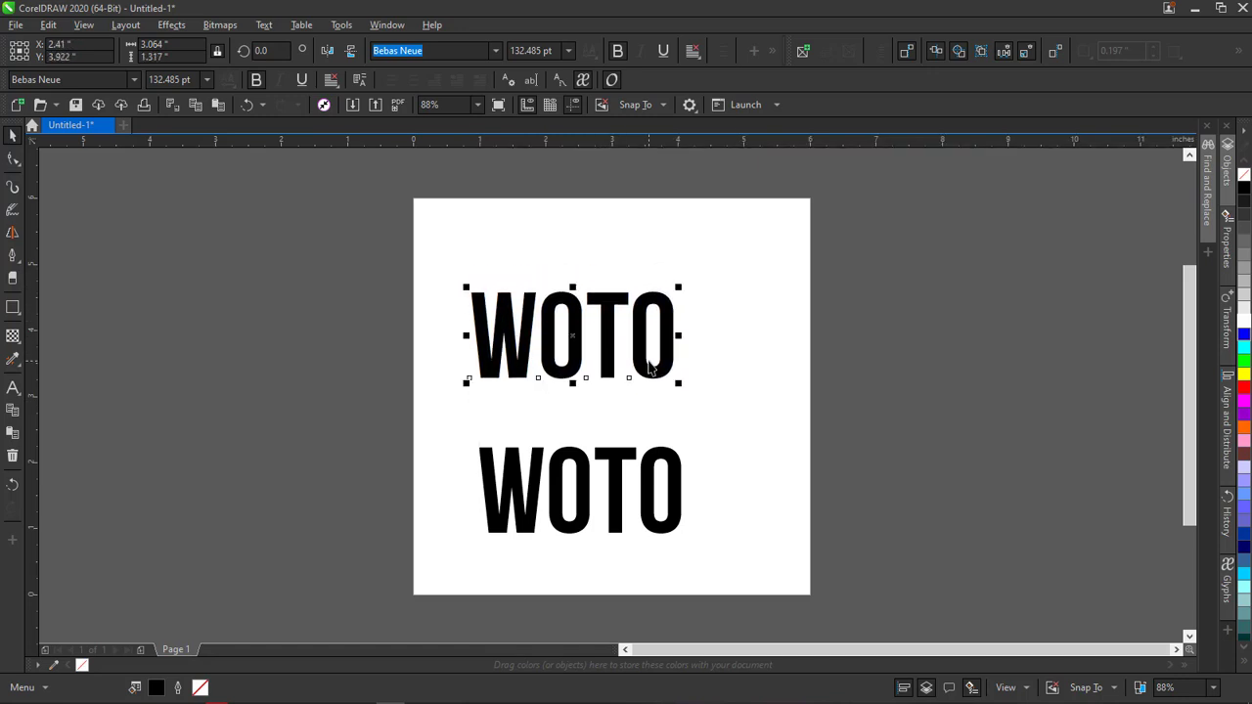
key(ctrl+z)
shift+click(588, 463)
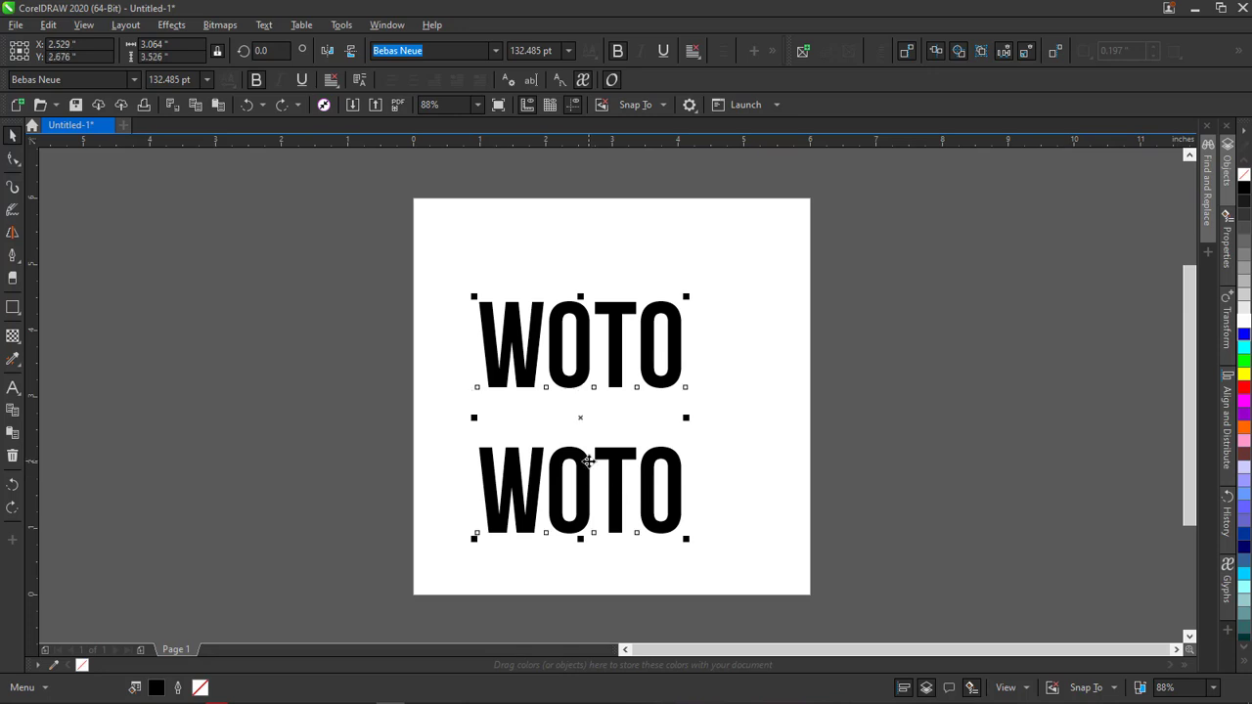
shift+click(593, 445)
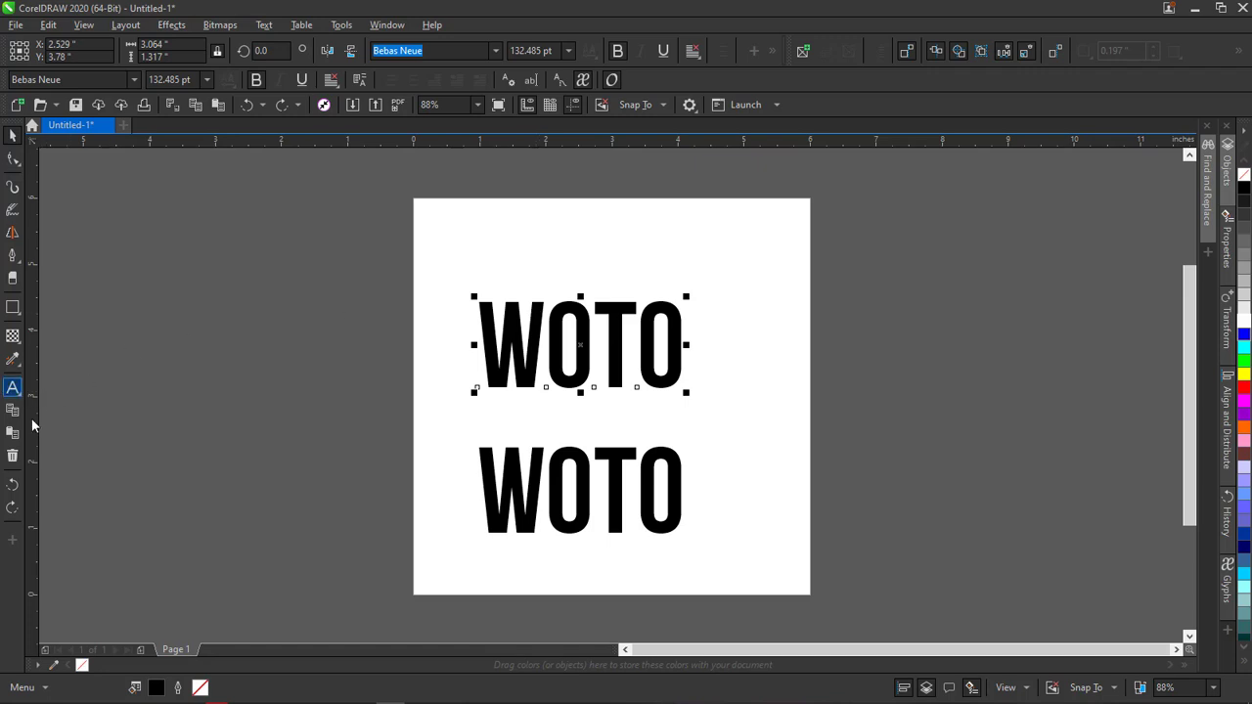
Use the Envelope tool to bow the upper WOTO's left edge outward at its middle, curving it inward near both corners
click(21, 346)
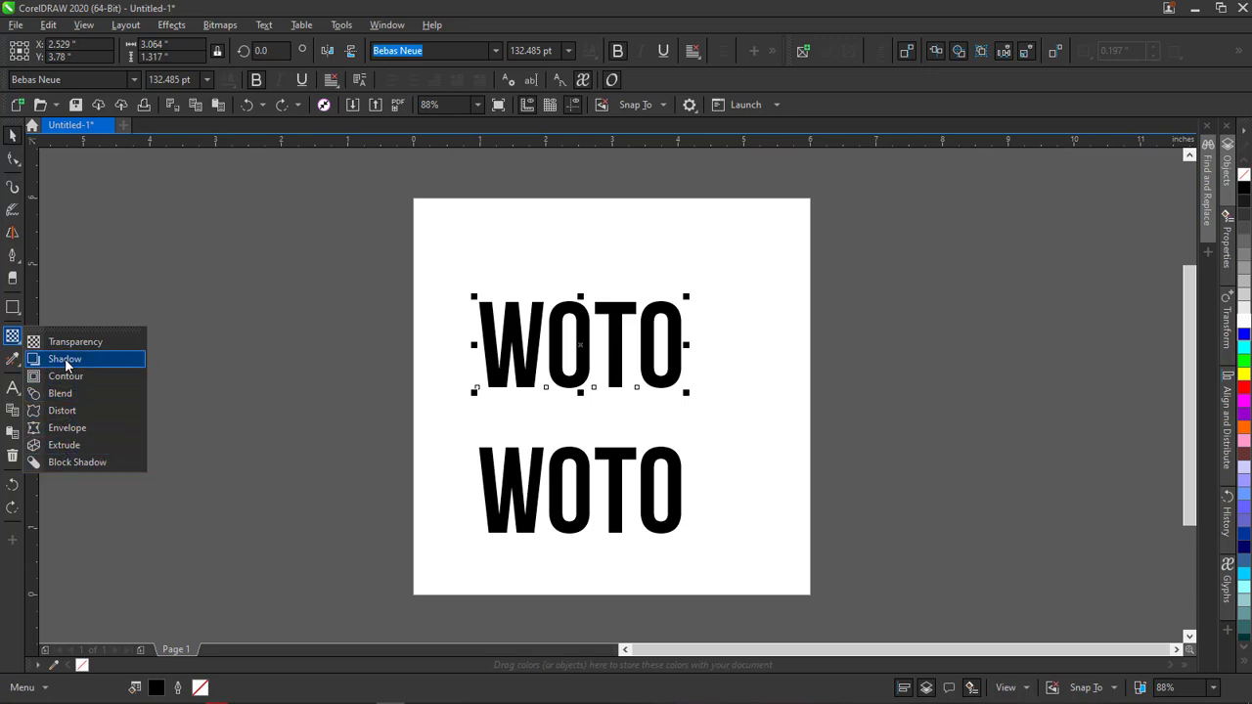
click(88, 428)
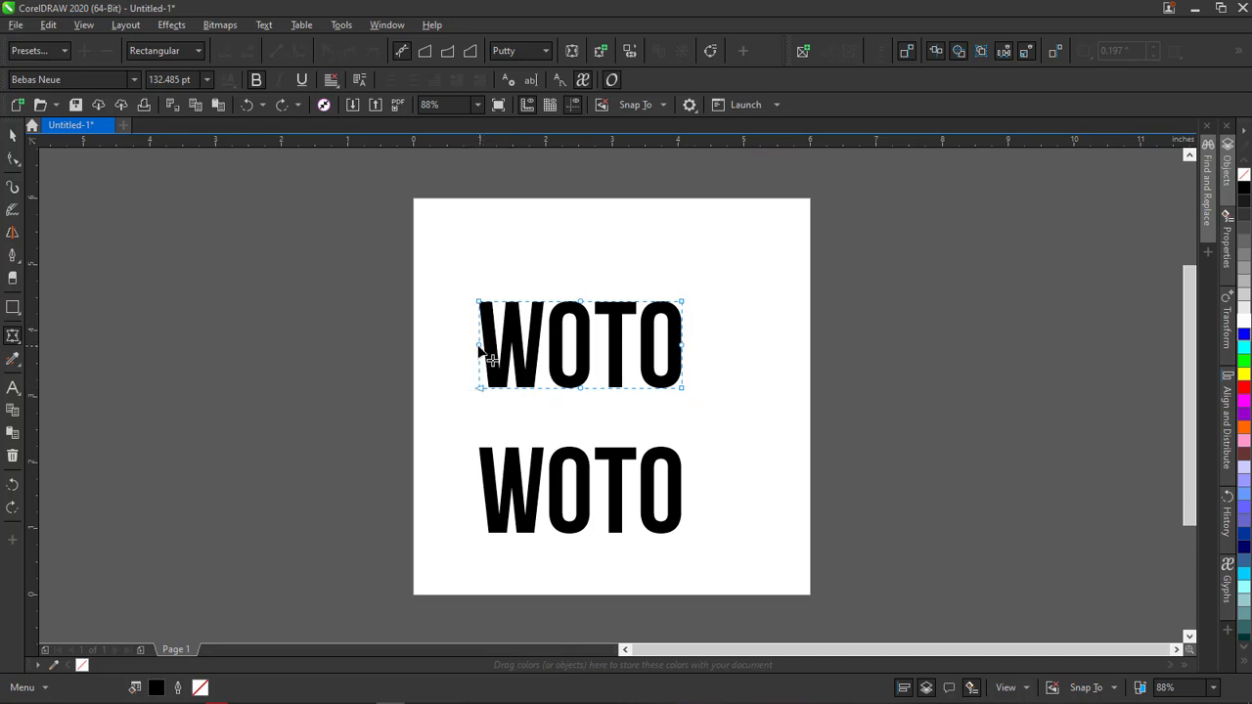
scroll(538, 364, up, 4)
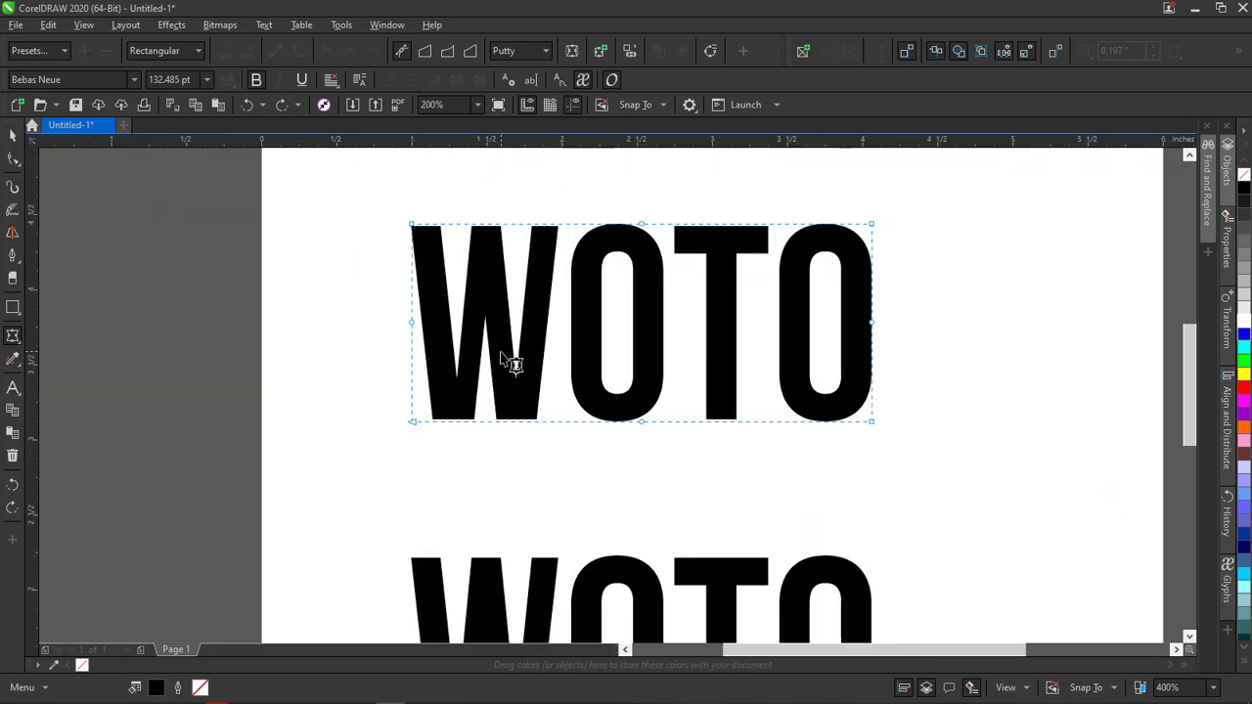
click(413, 323)
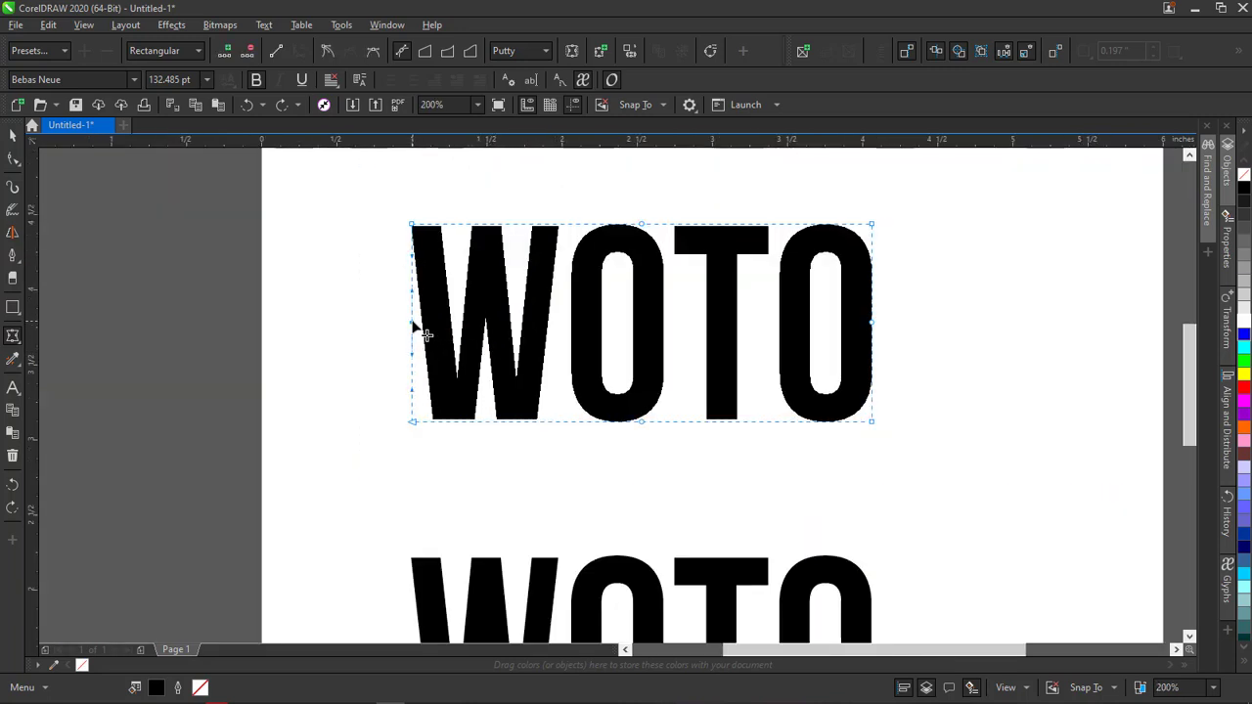
click(412, 226)
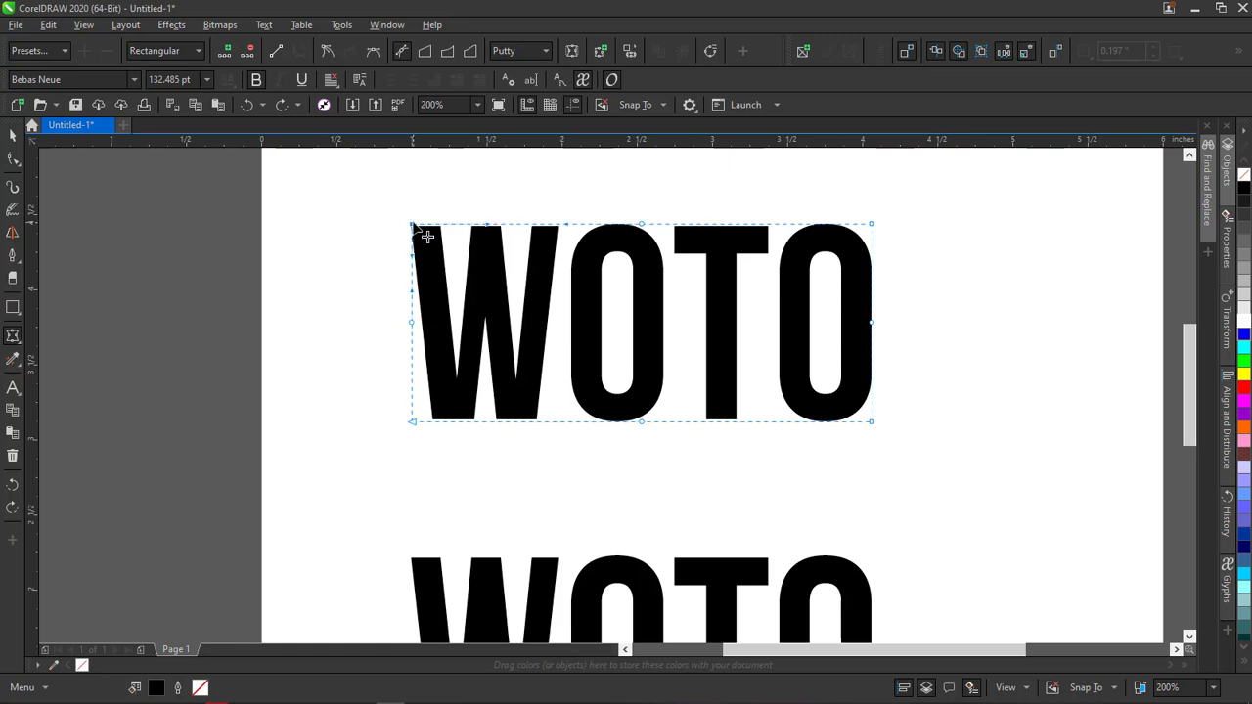
click(643, 228)
click(873, 227)
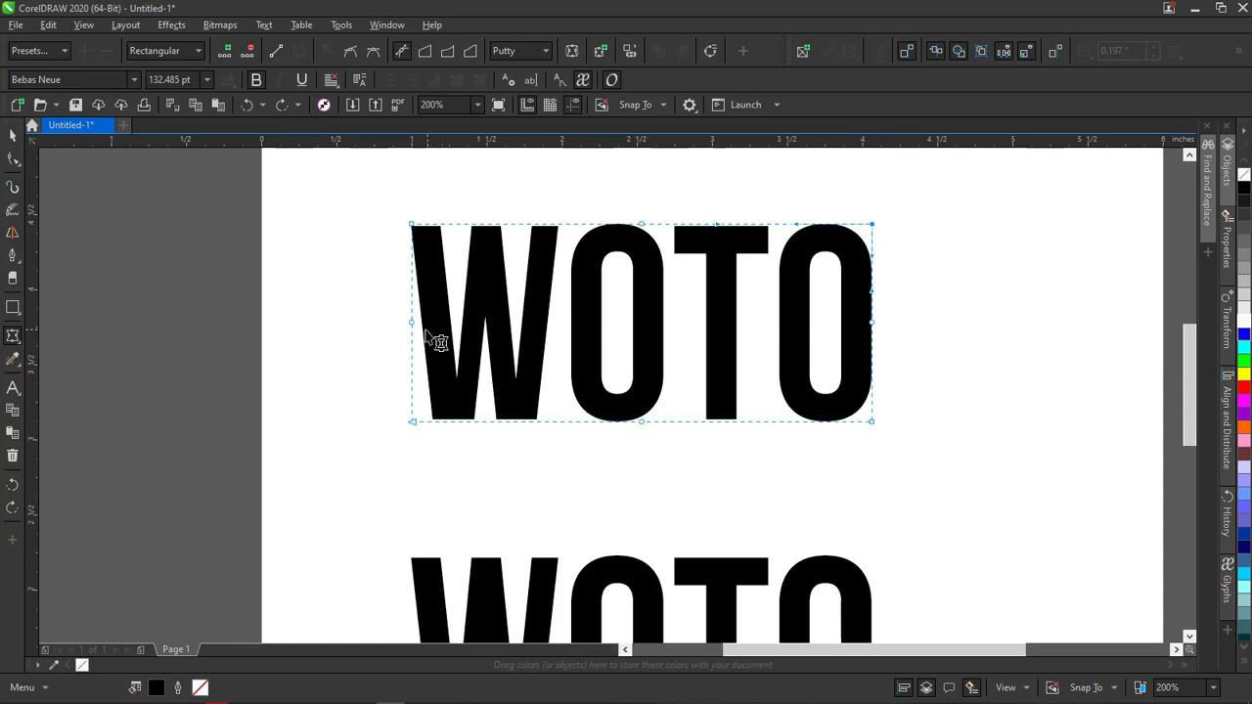
drag(413, 324, 395, 324)
click(413, 396)
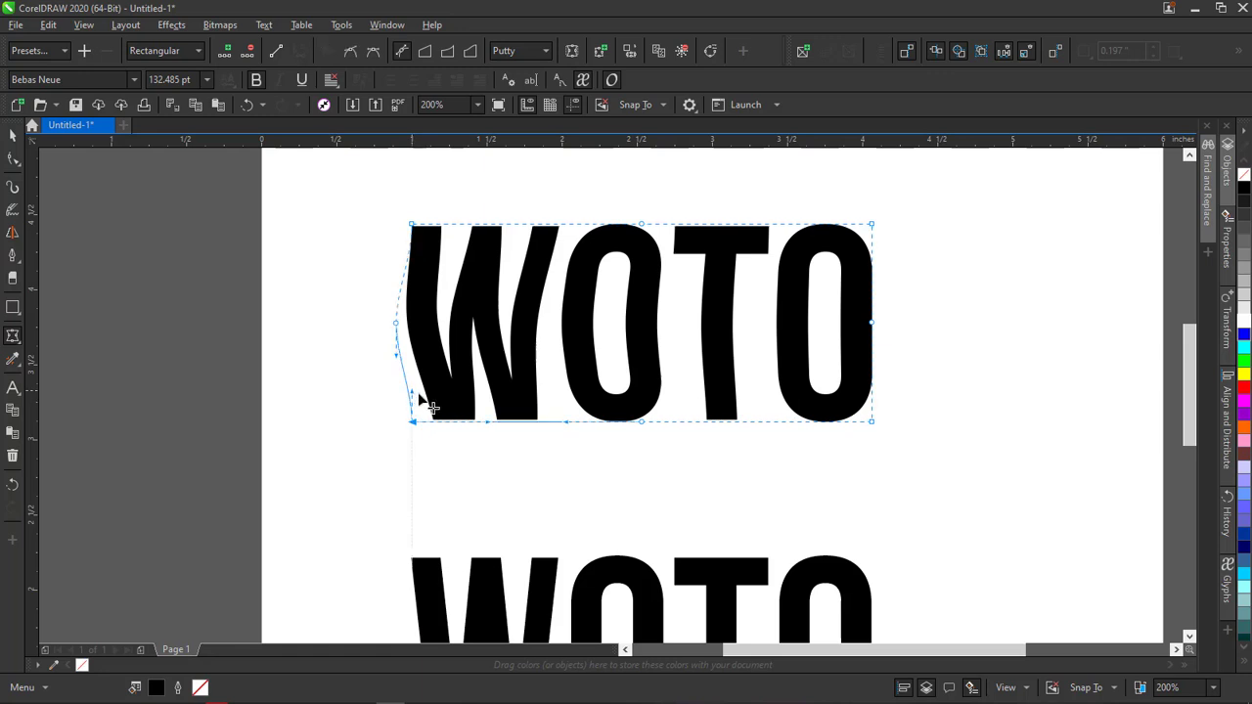
drag(419, 393, 428, 396)
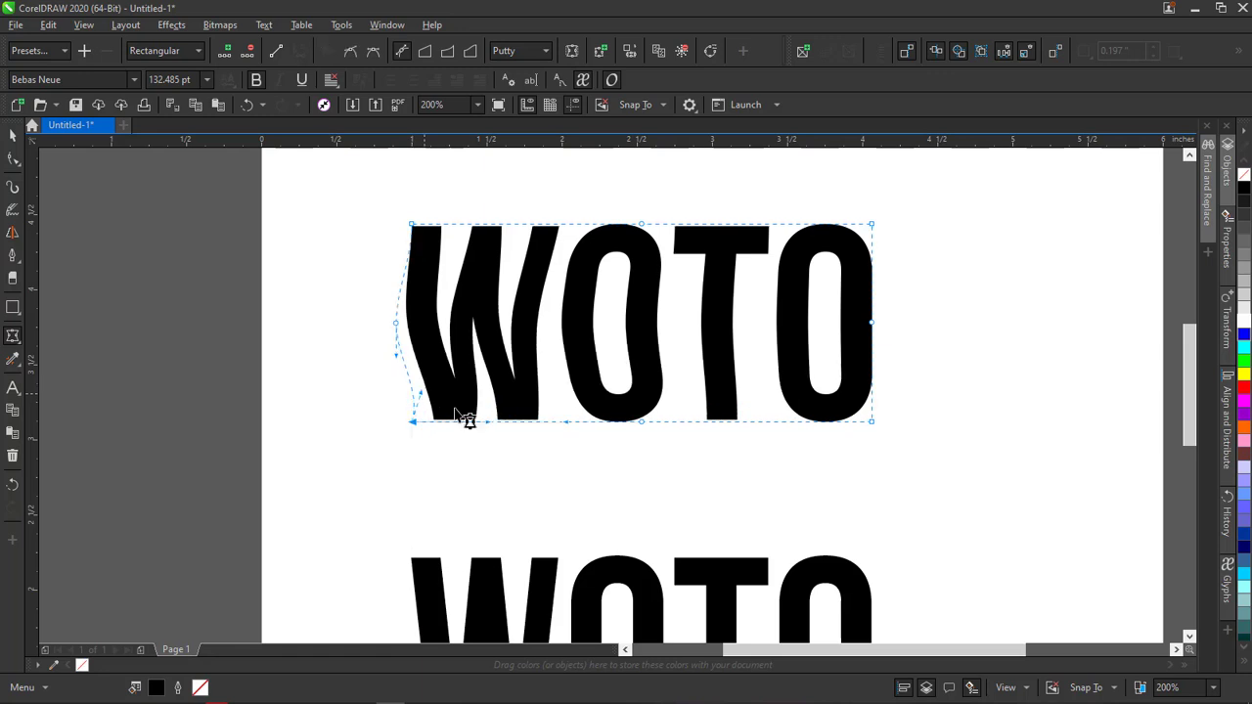
click(413, 227)
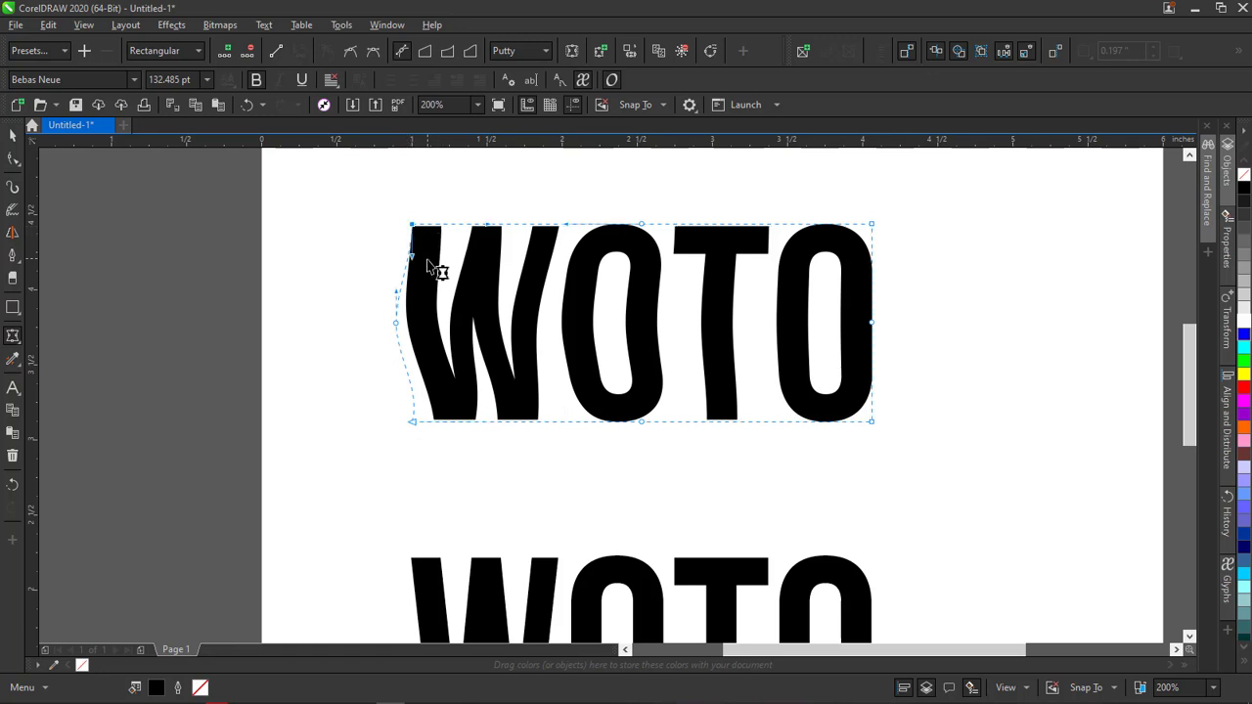
drag(415, 259, 422, 256)
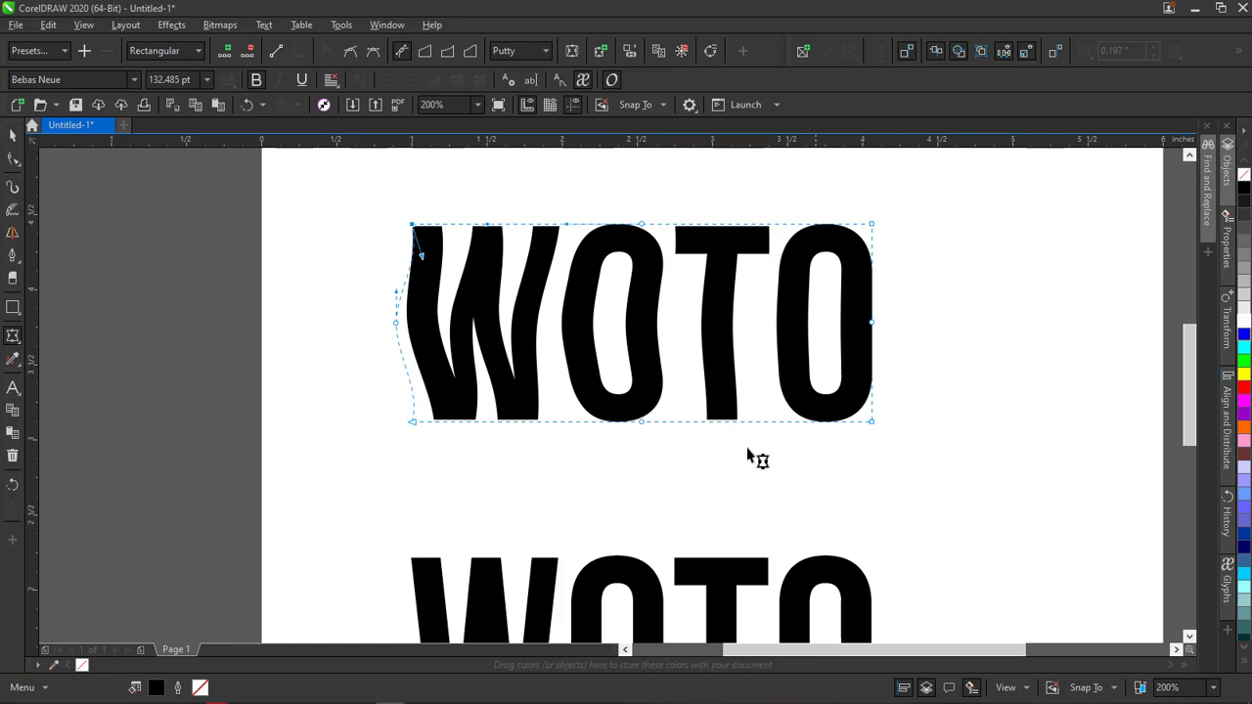
Bend the envelope's right edge inward at its middle and curve it slightly outward near both corners
click(873, 423)
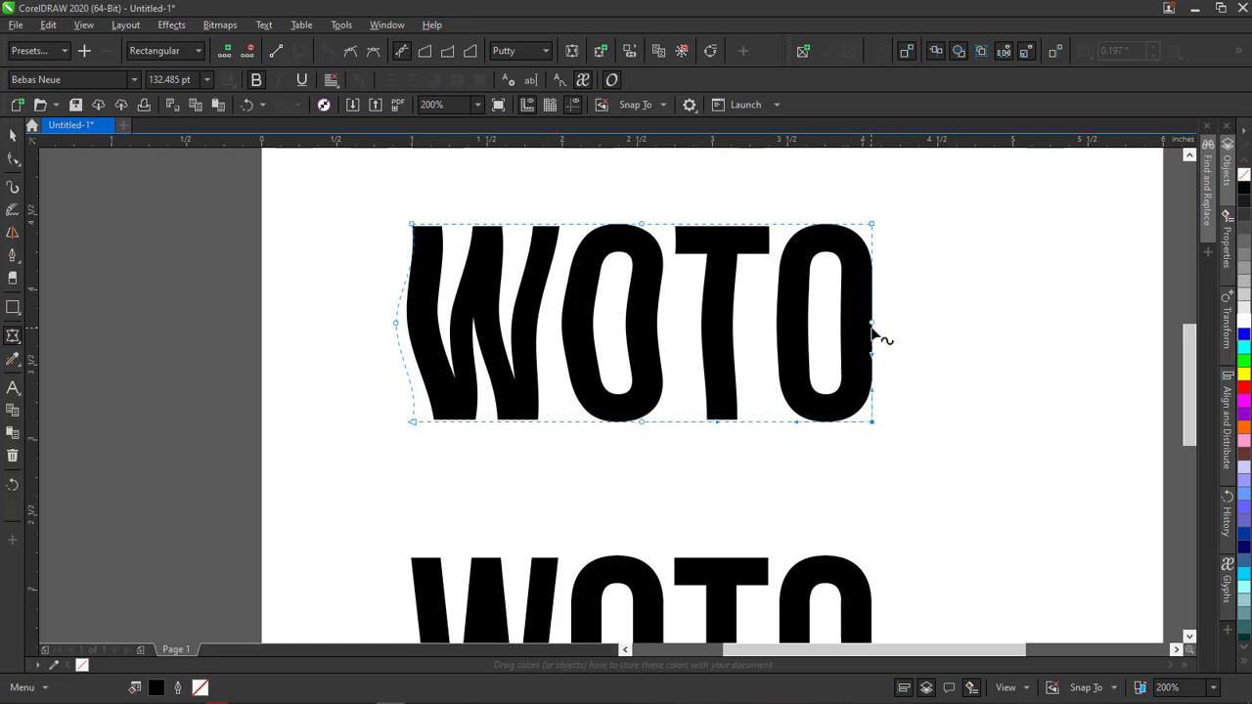
drag(875, 328, 861, 323)
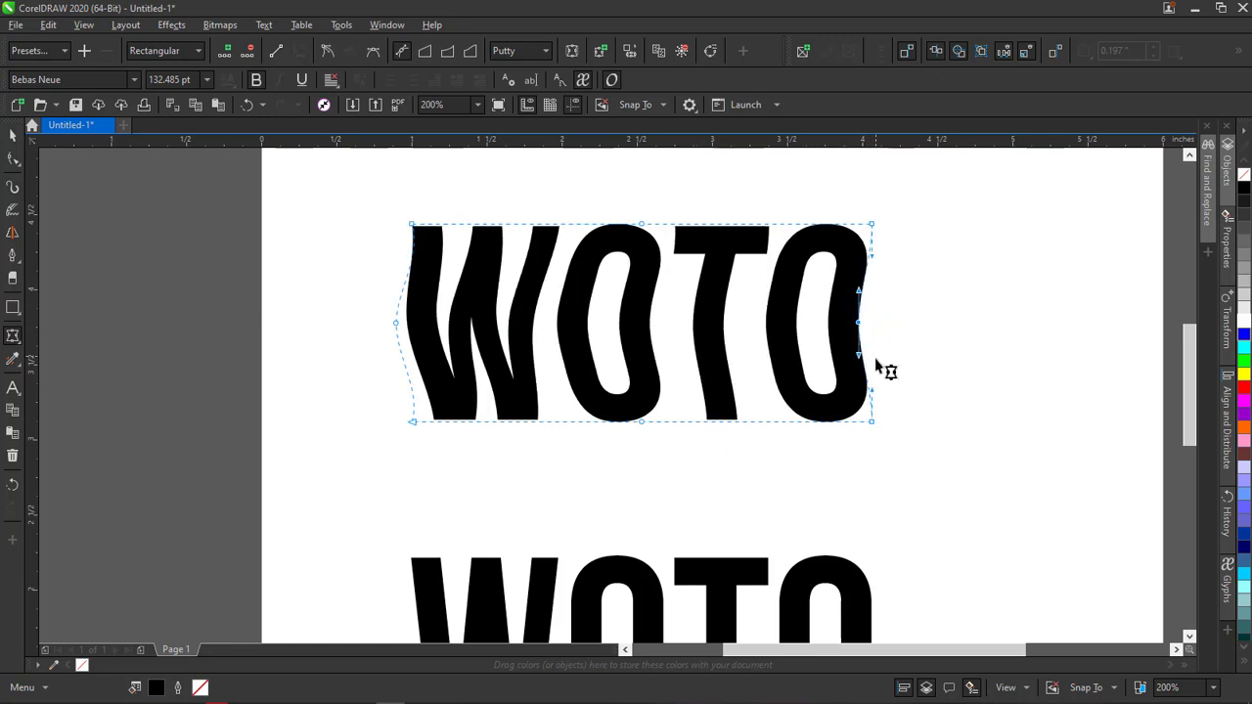
drag(875, 260, 887, 257)
click(874, 425)
mouse_move(881, 397)
mouse_down()
mouse_move(893, 393)
mouse_move(881, 394)
mouse_up()
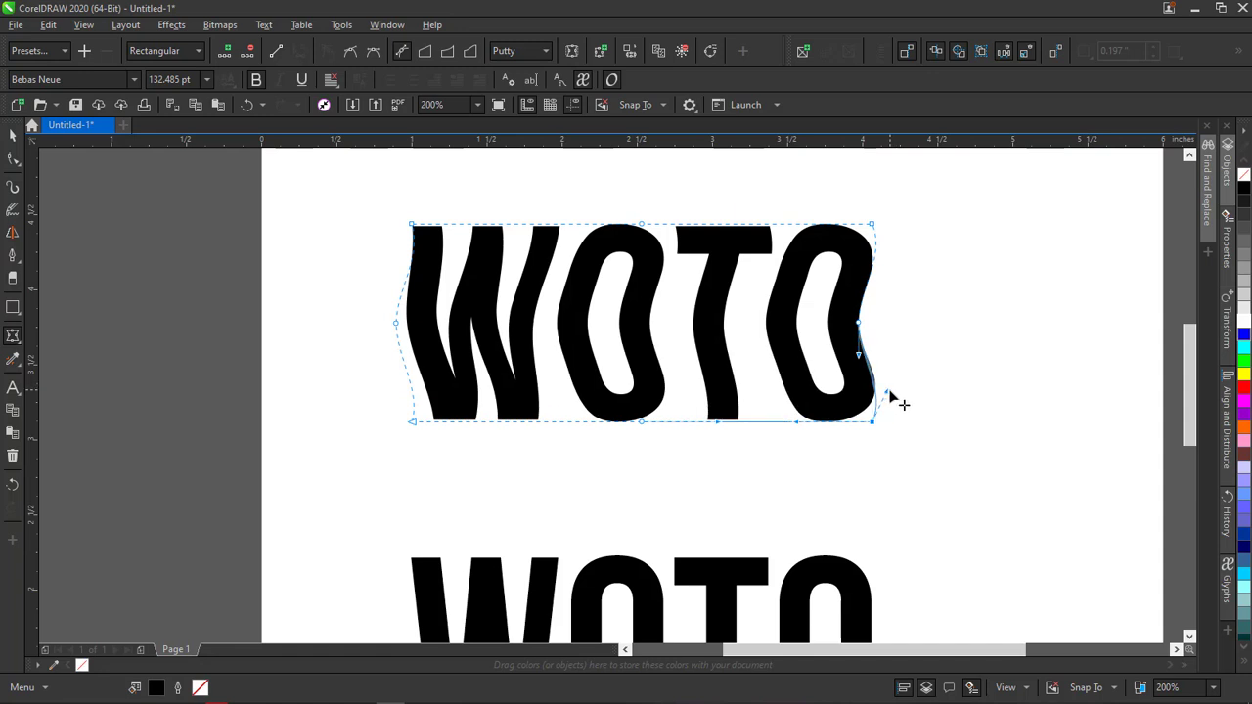
Shape the envelope's bottom edge into a gentle wave, dipping on the left half and rising on the right half
click(643, 431)
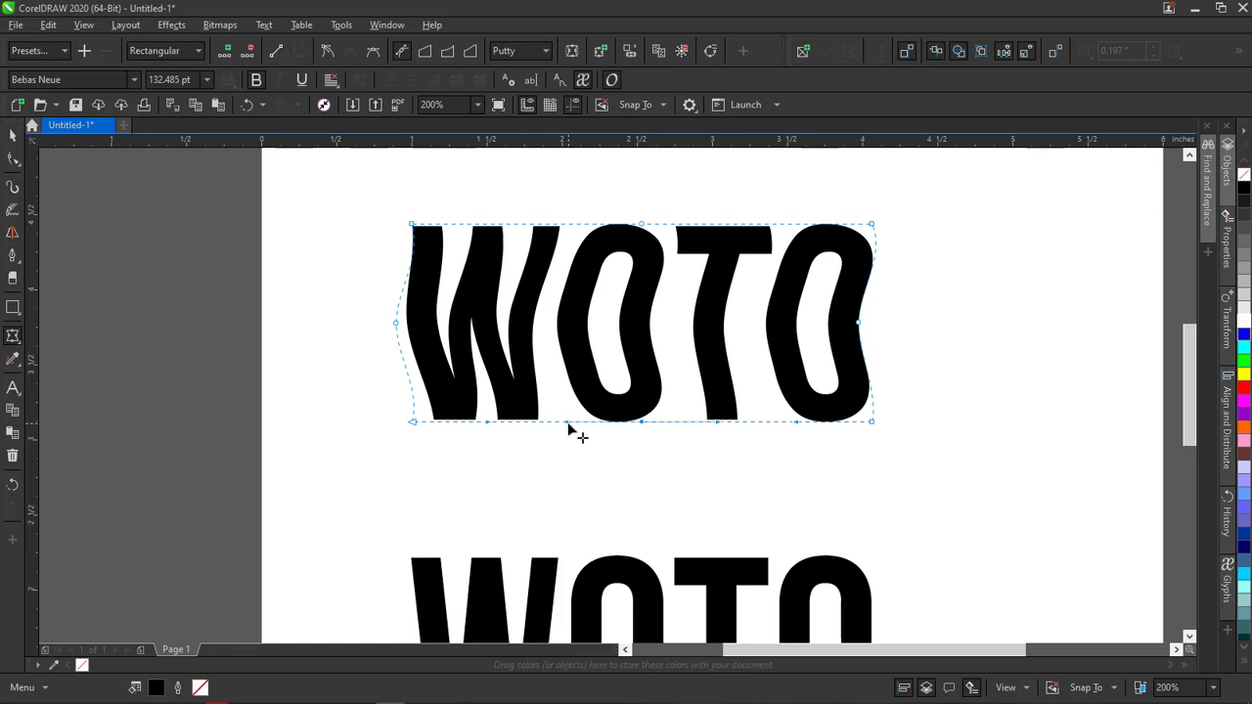
drag(570, 431, 570, 446)
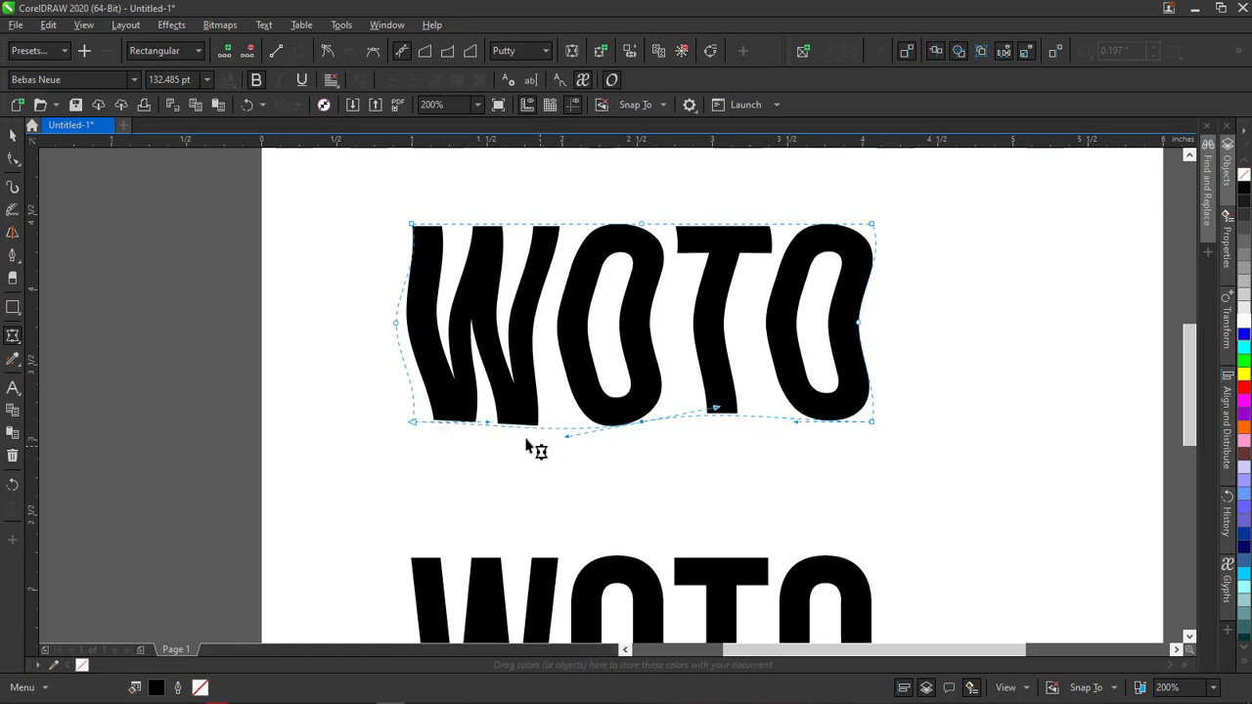
click(489, 431)
drag(487, 435, 489, 436)
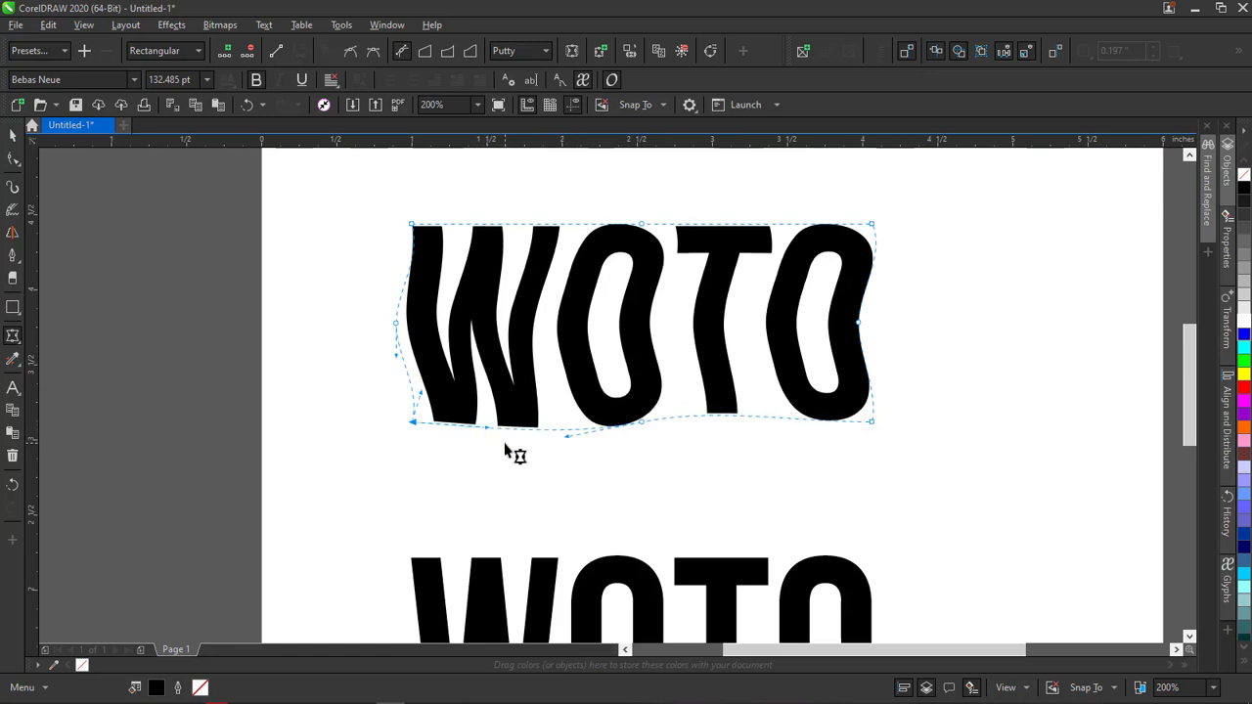
click(868, 422)
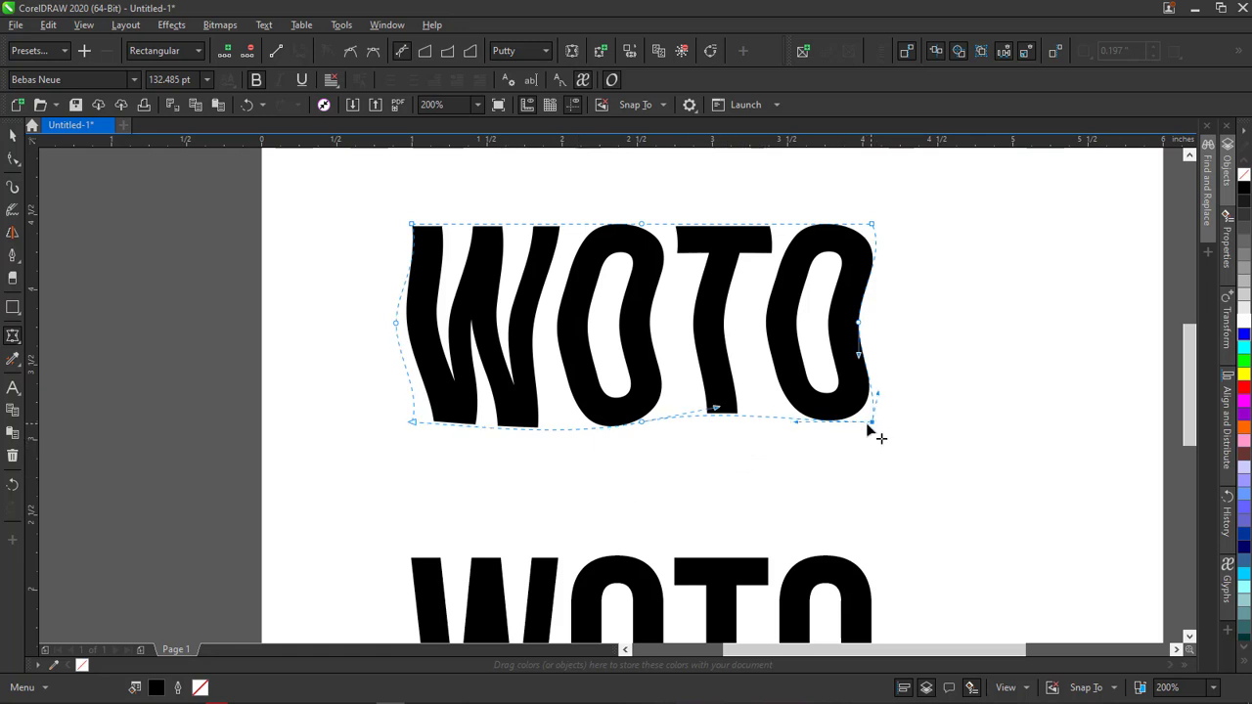
click(783, 419)
Shape the envelope's top edge into a gentle wave, dipping on the left half and rising on the right half
click(642, 224)
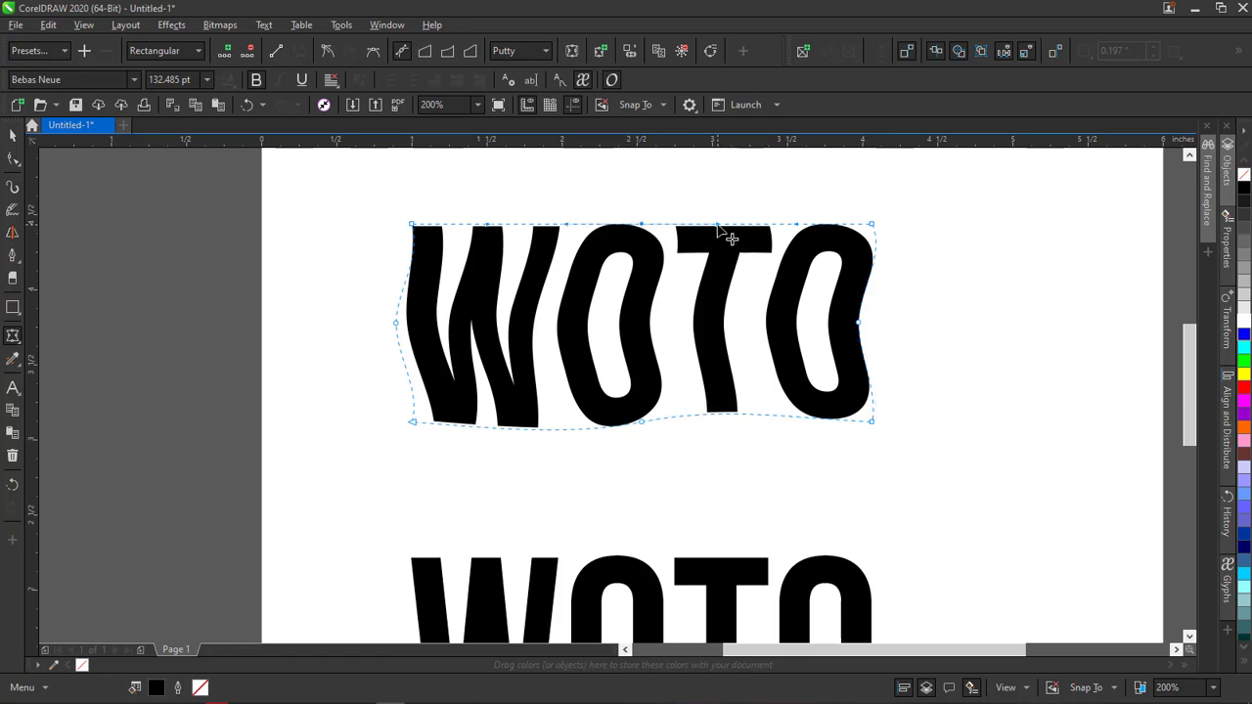
drag(719, 228, 715, 211)
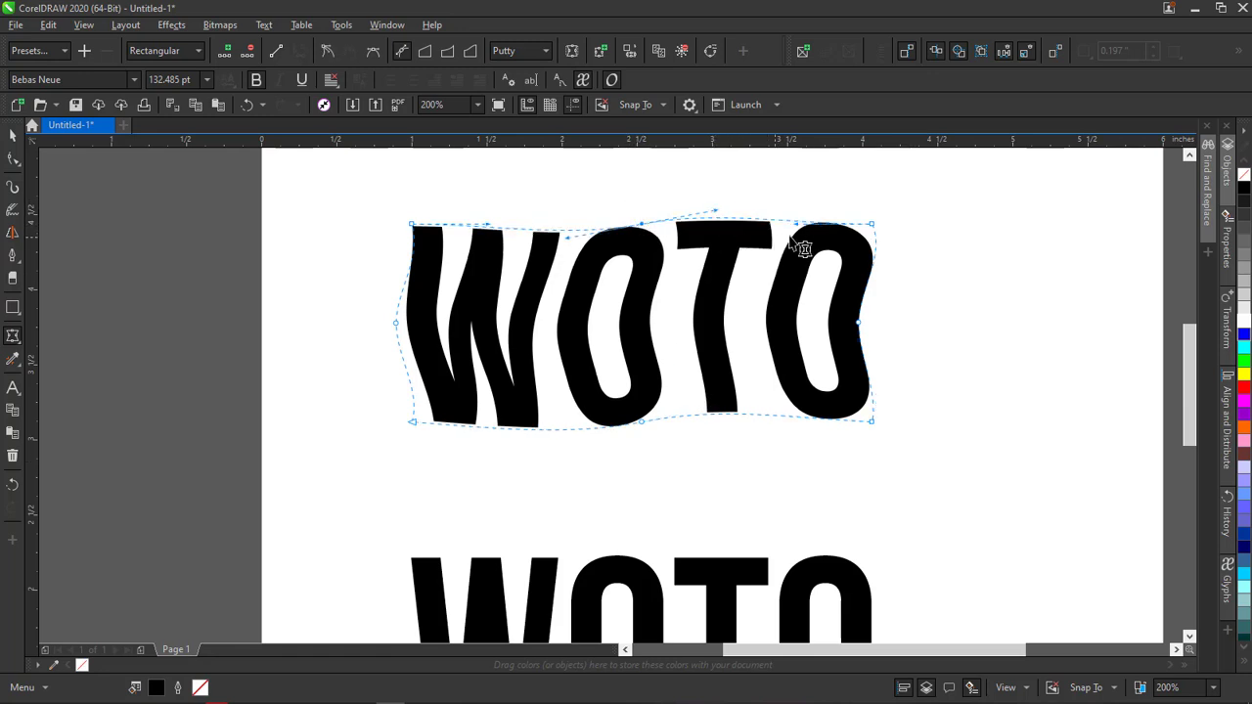
drag(796, 224, 800, 209)
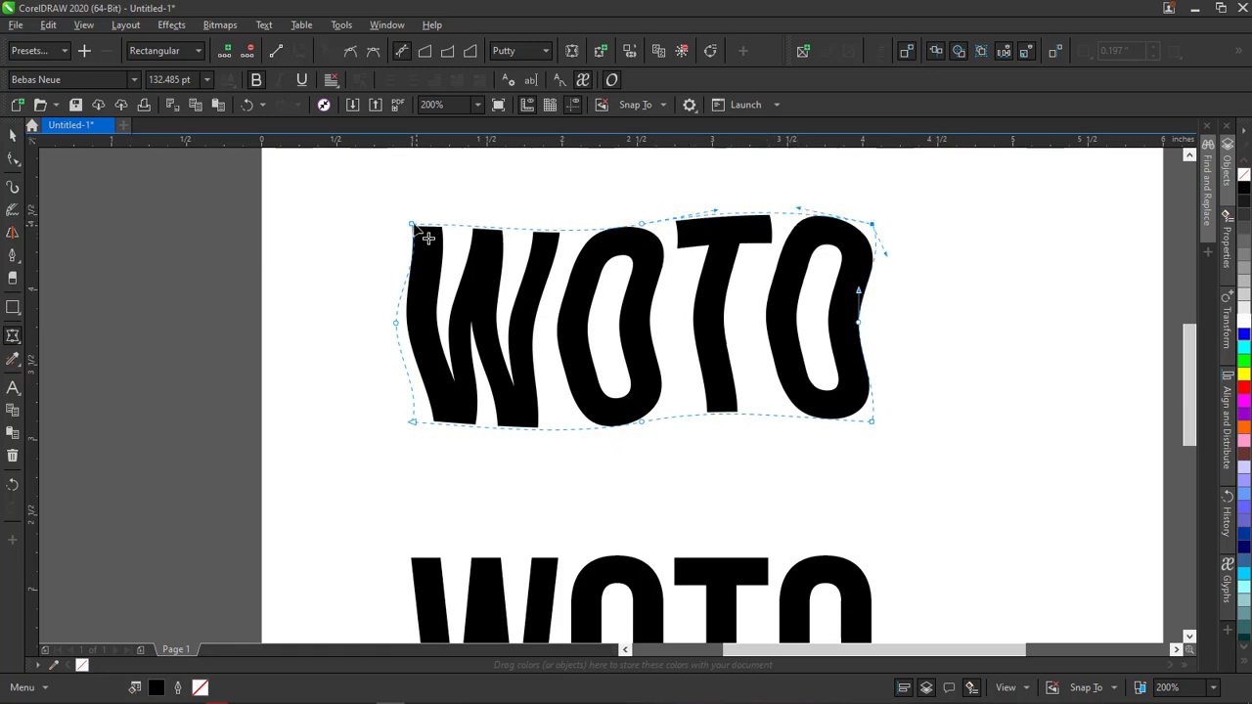
click(487, 235)
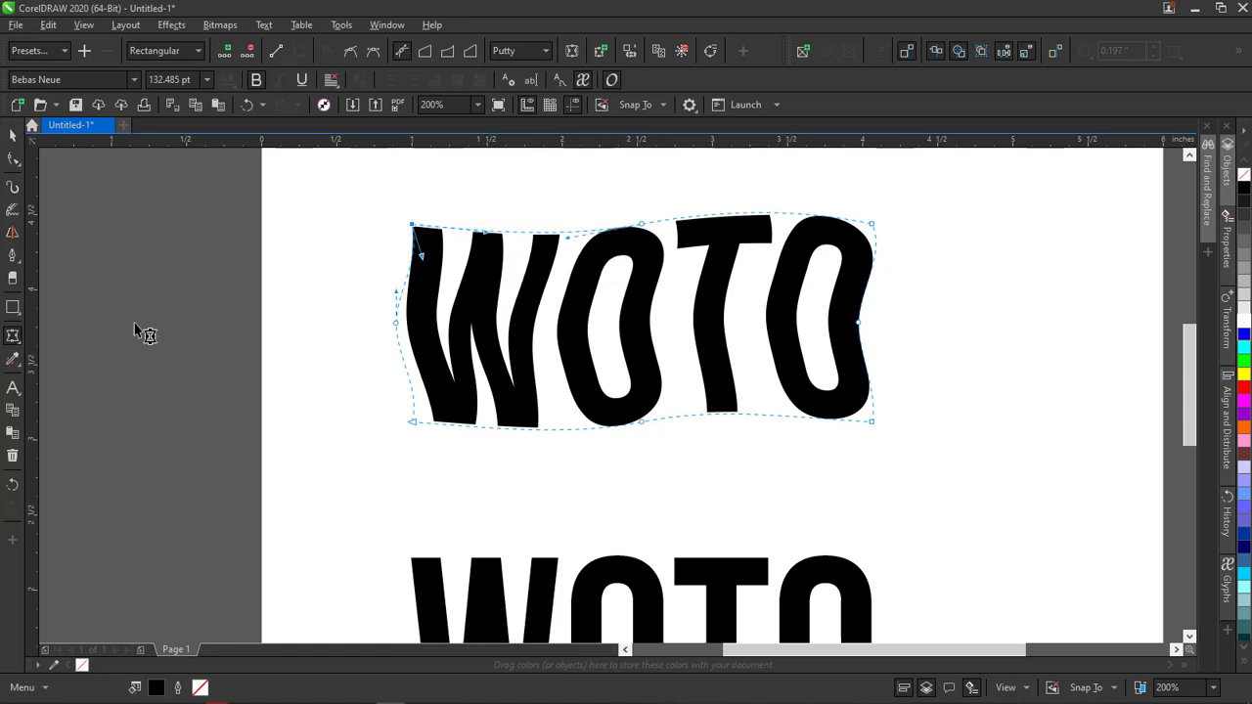
click(12, 135)
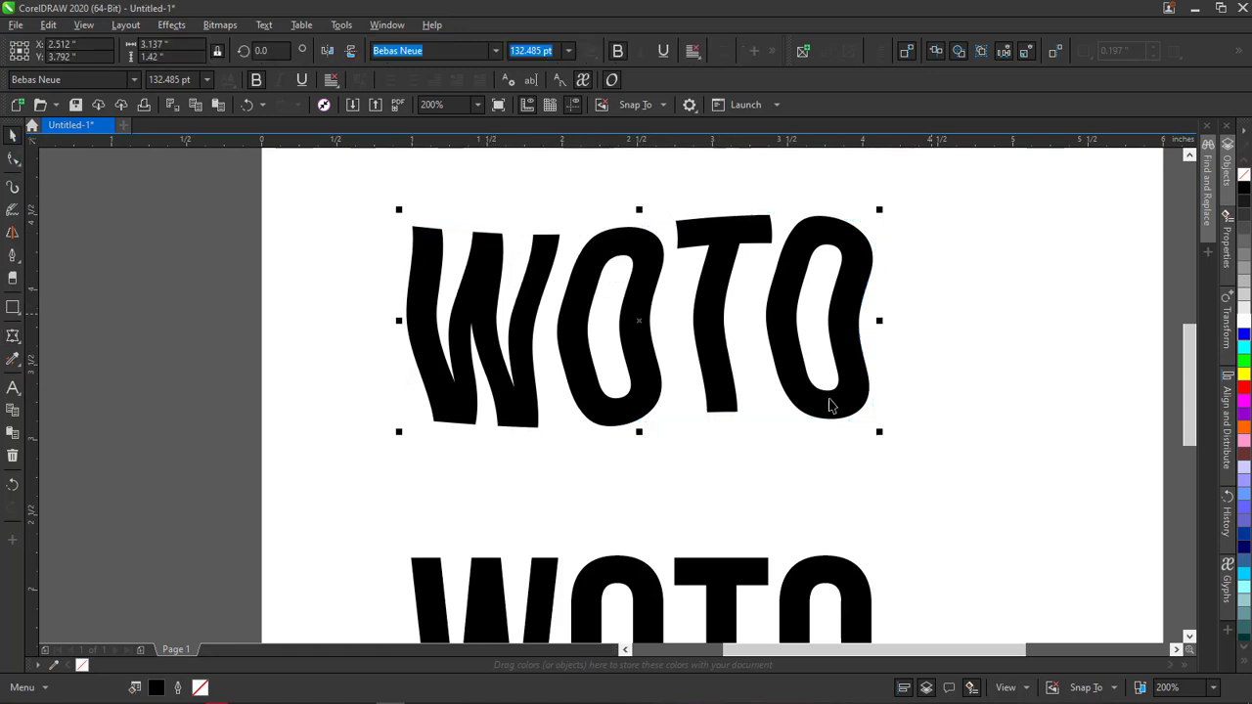
Copy the upper WOTO's envelope onto the lower WOTO using the Attributes Eyedropper with the Envelope effect included
scroll(733, 463, down, 2)
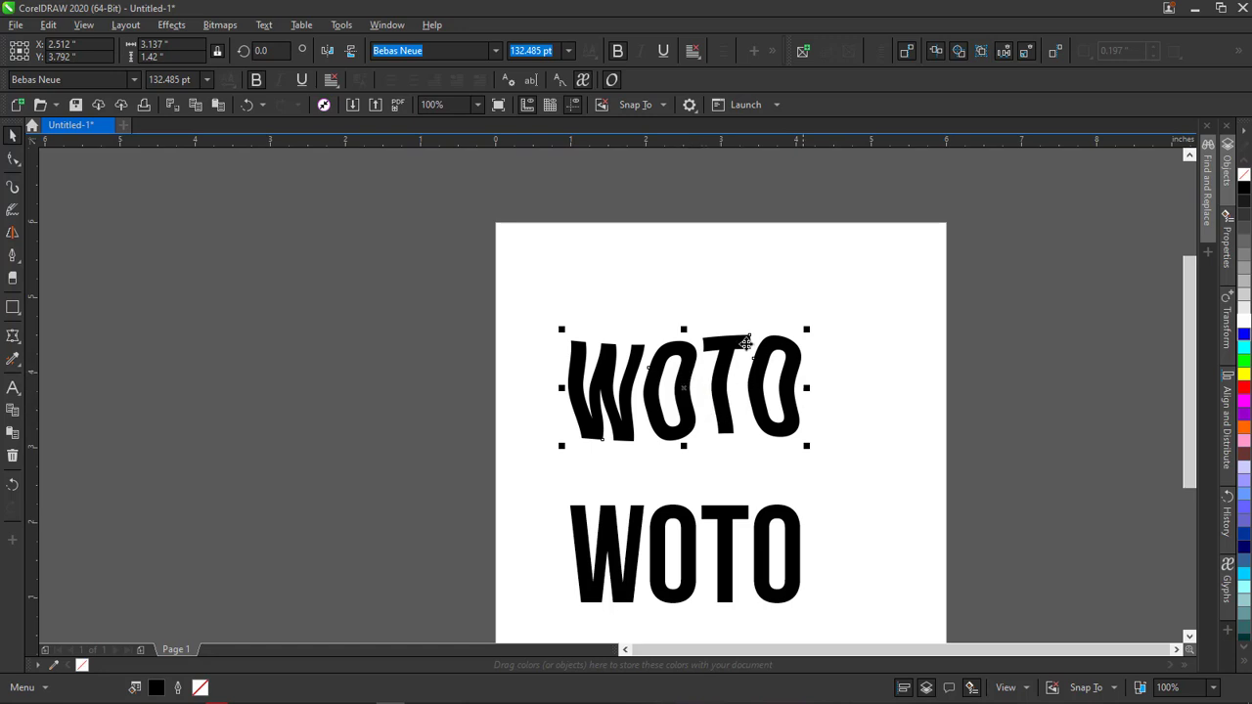
click(729, 554)
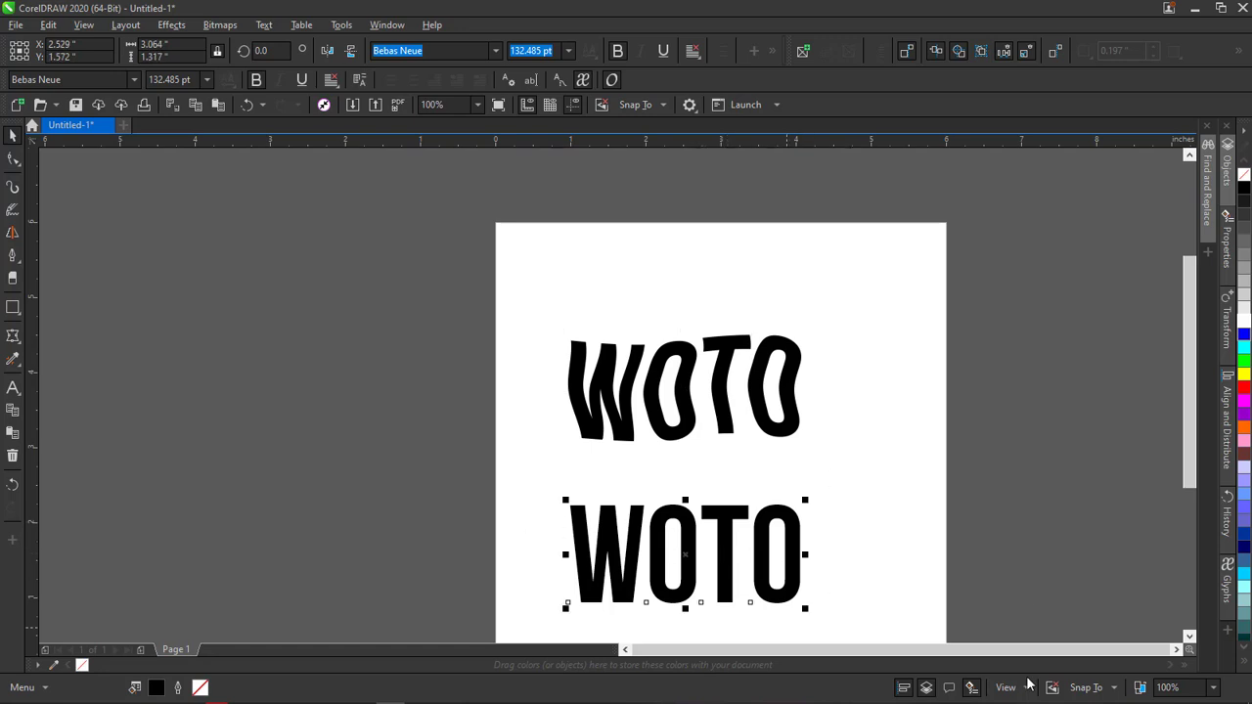
click(19, 366)
click(19, 364)
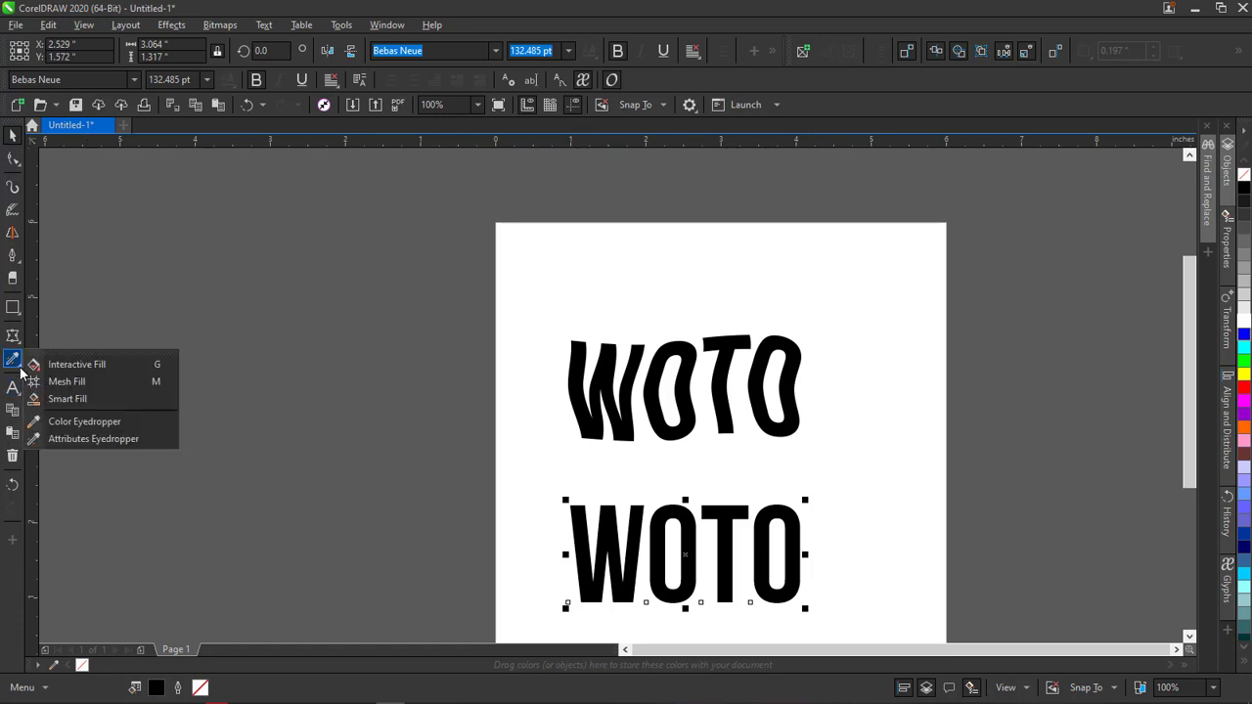
click(96, 438)
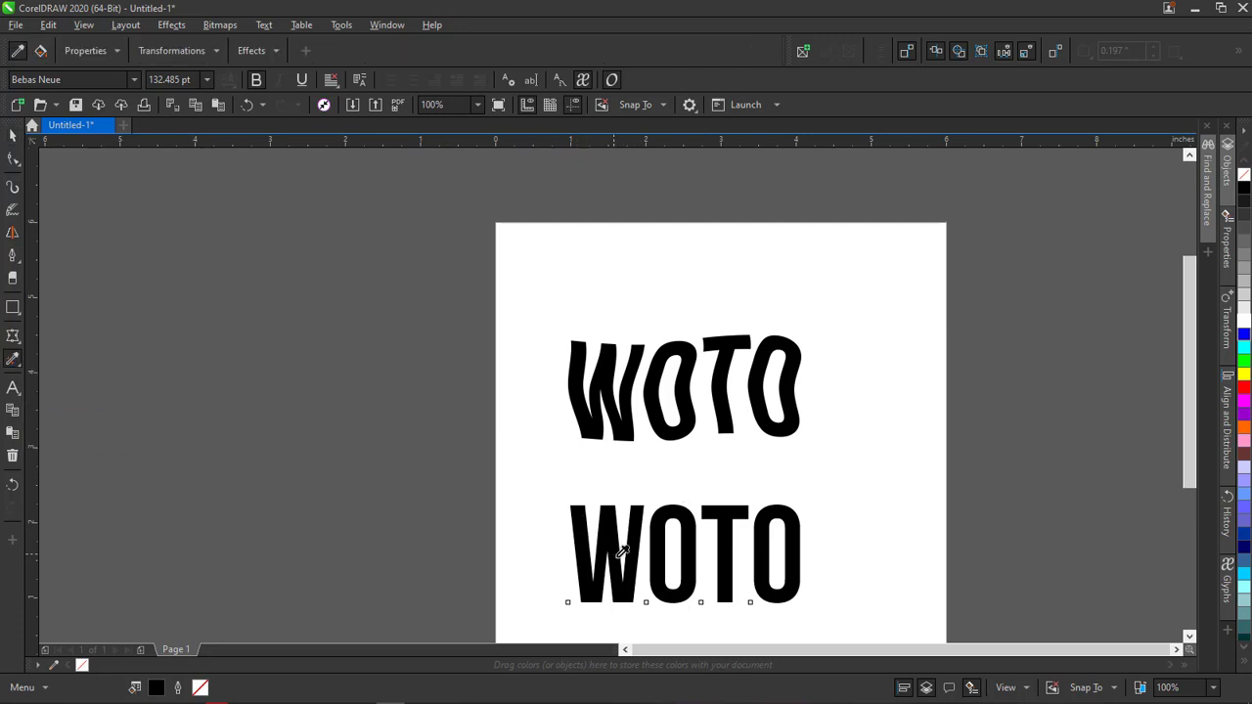
click(278, 52)
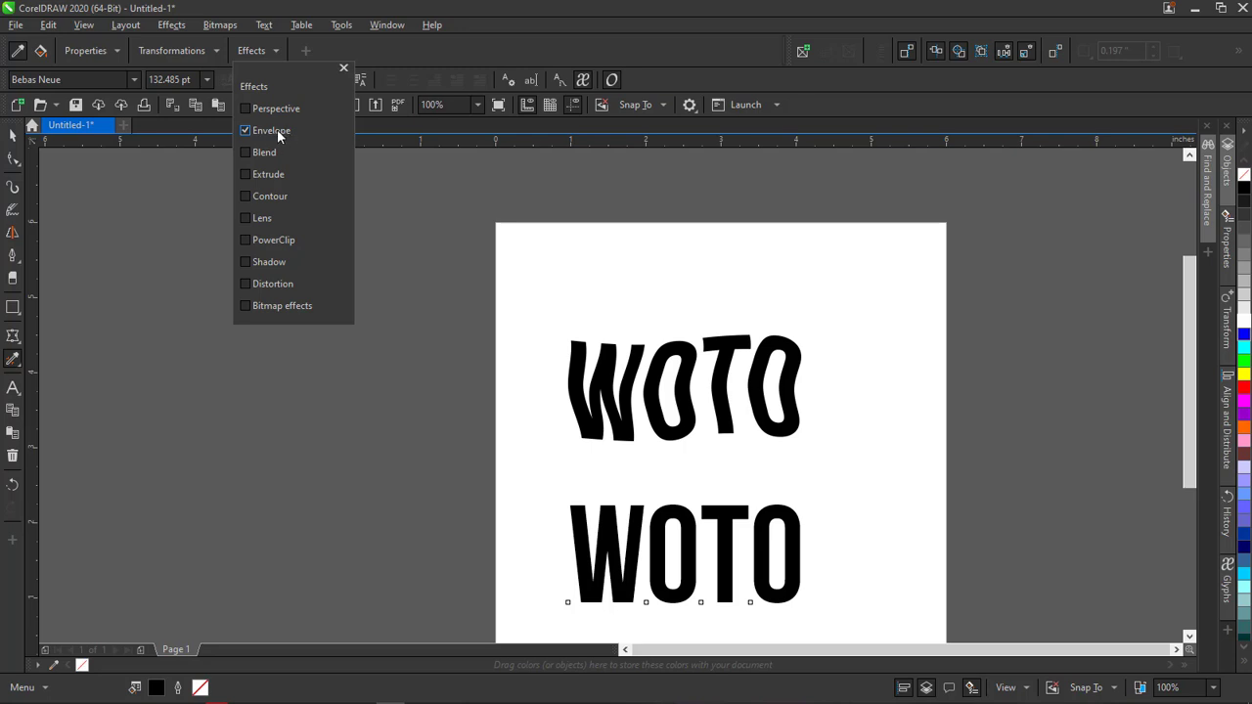
click(543, 449)
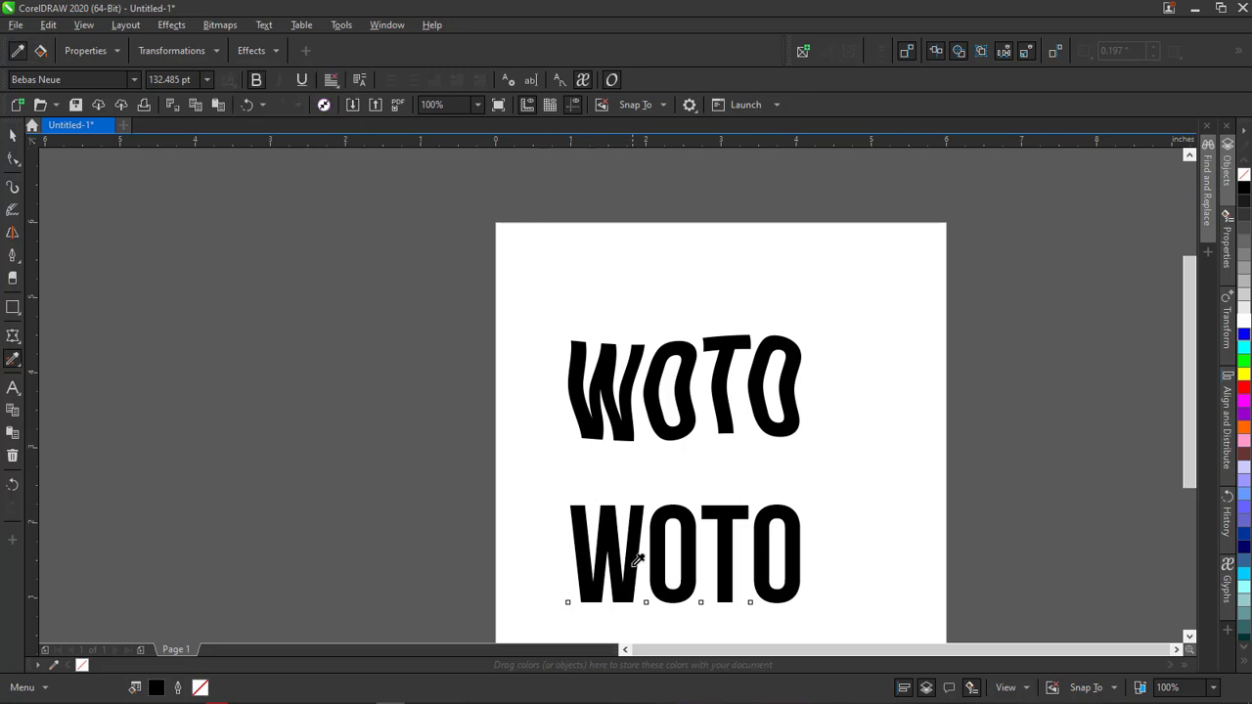
click(612, 377)
click(629, 535)
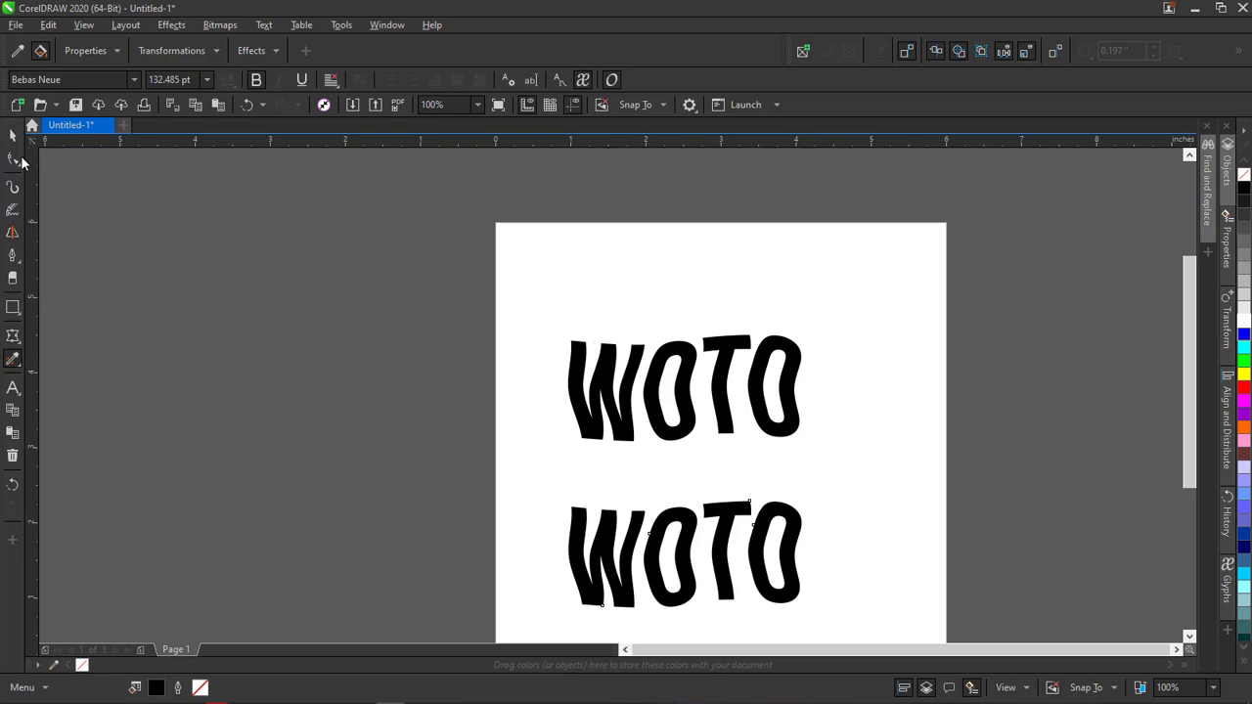
Move the lower WOTO up so it sits closely beneath the upper line
click(11, 145)
drag(685, 555, 689, 504)
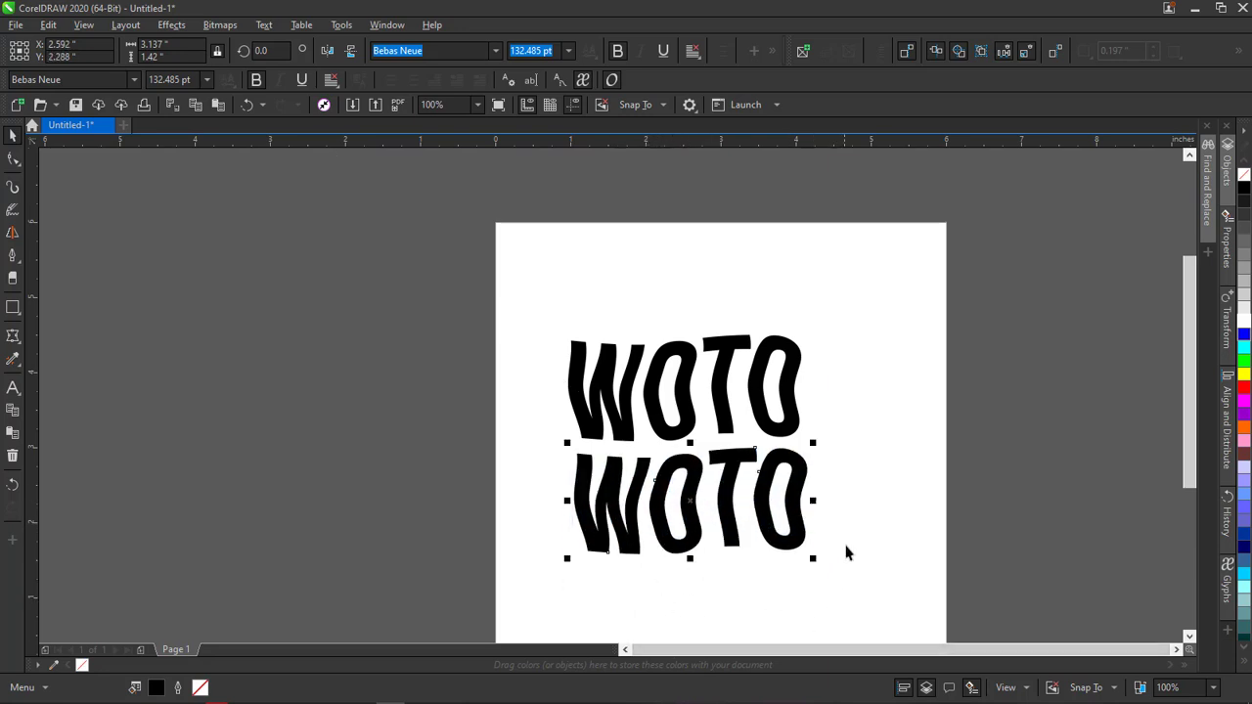
click(849, 547)
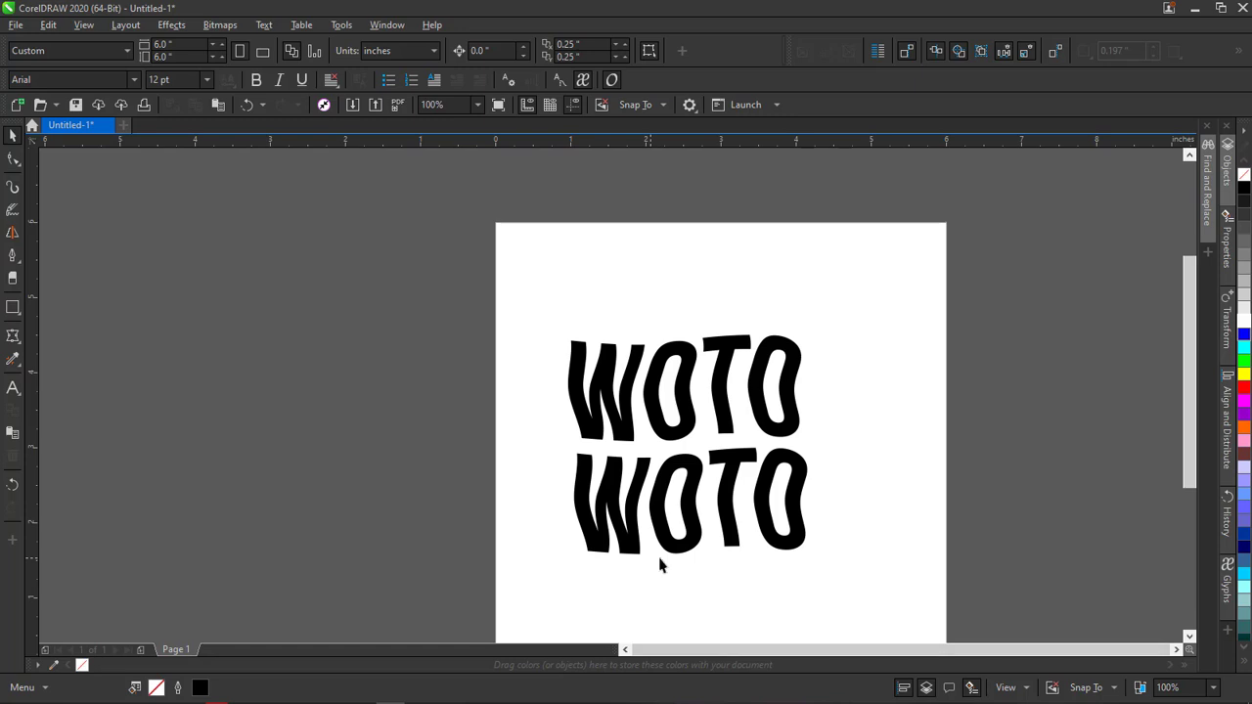
click(729, 501)
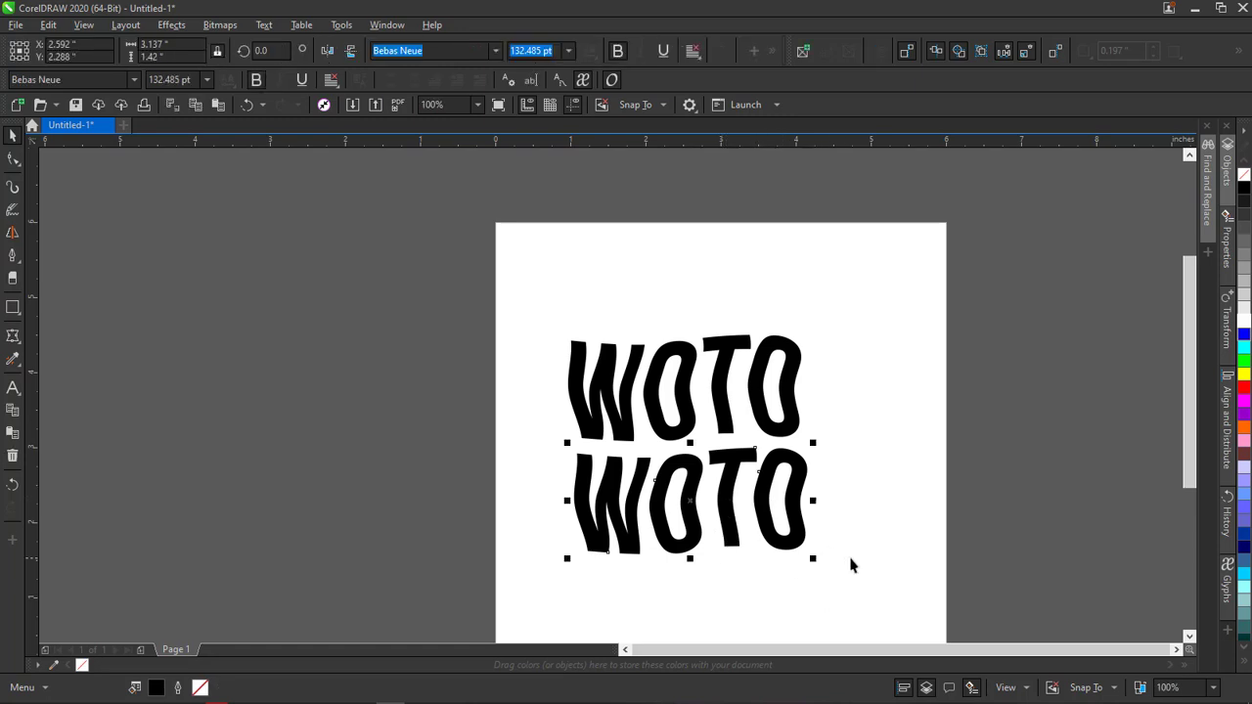
click(850, 572)
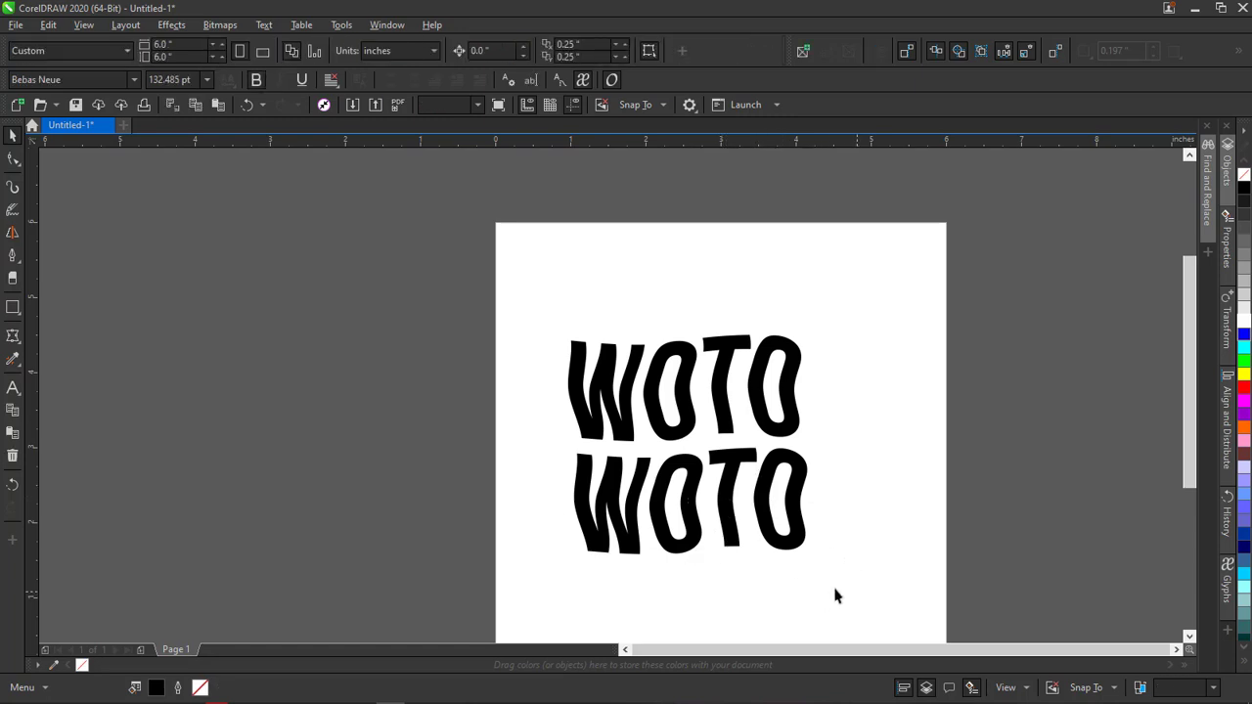
Add the text "dem go collect" and place it on the page above the upper WOTO
click(12, 387)
click(239, 328)
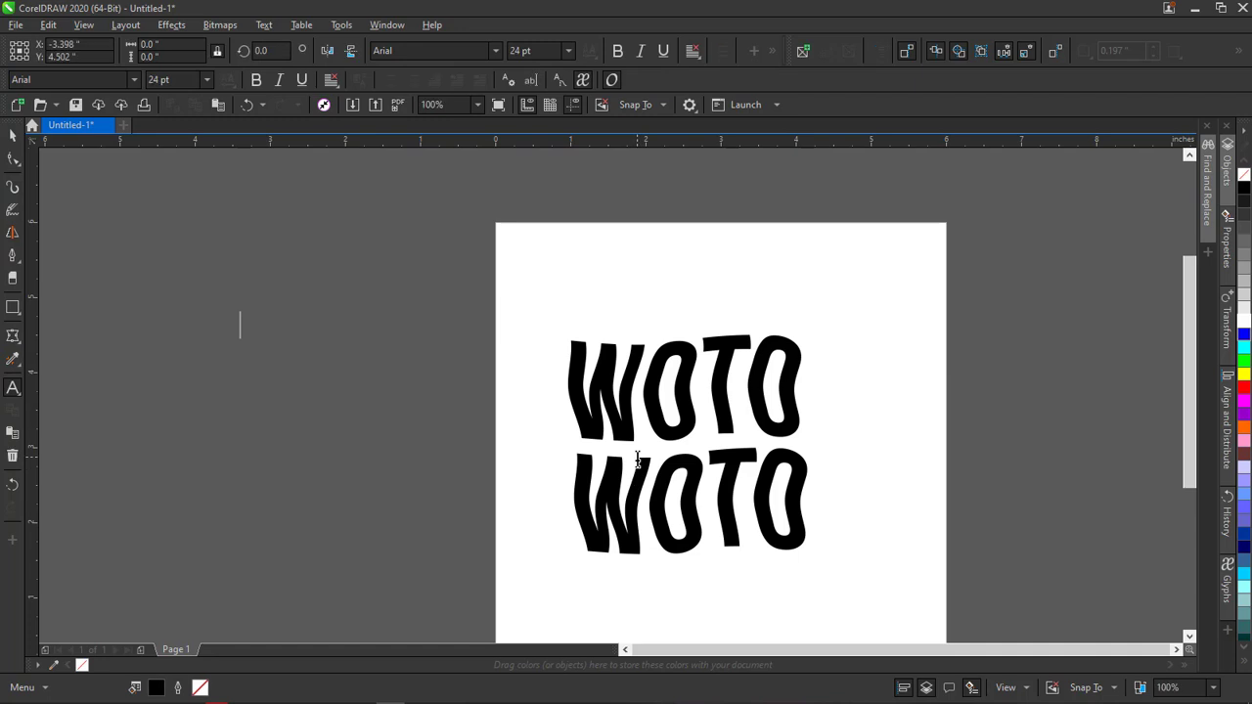
text(dem go collect)
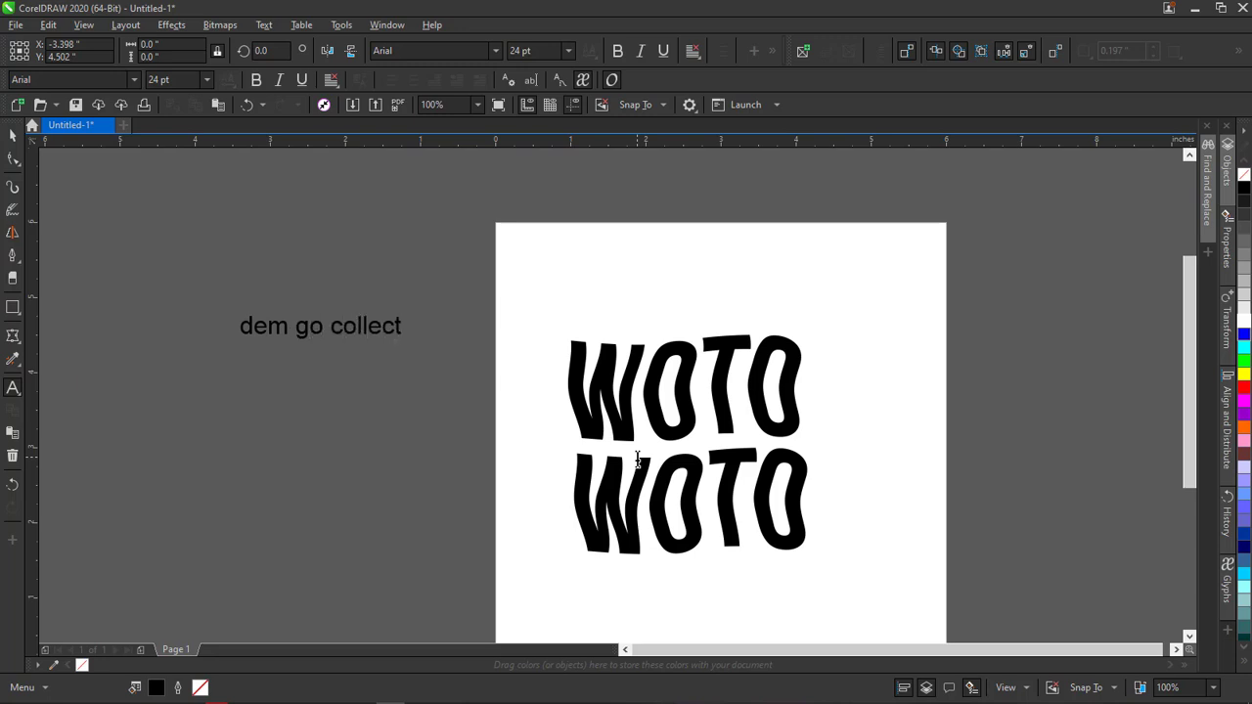
key(ctrl+space)
click(366, 381)
click(317, 329)
drag(317, 329, 679, 302)
Set the "dem go collect" text to the Magicpie font and enlarge it to about 46 pt
click(496, 51)
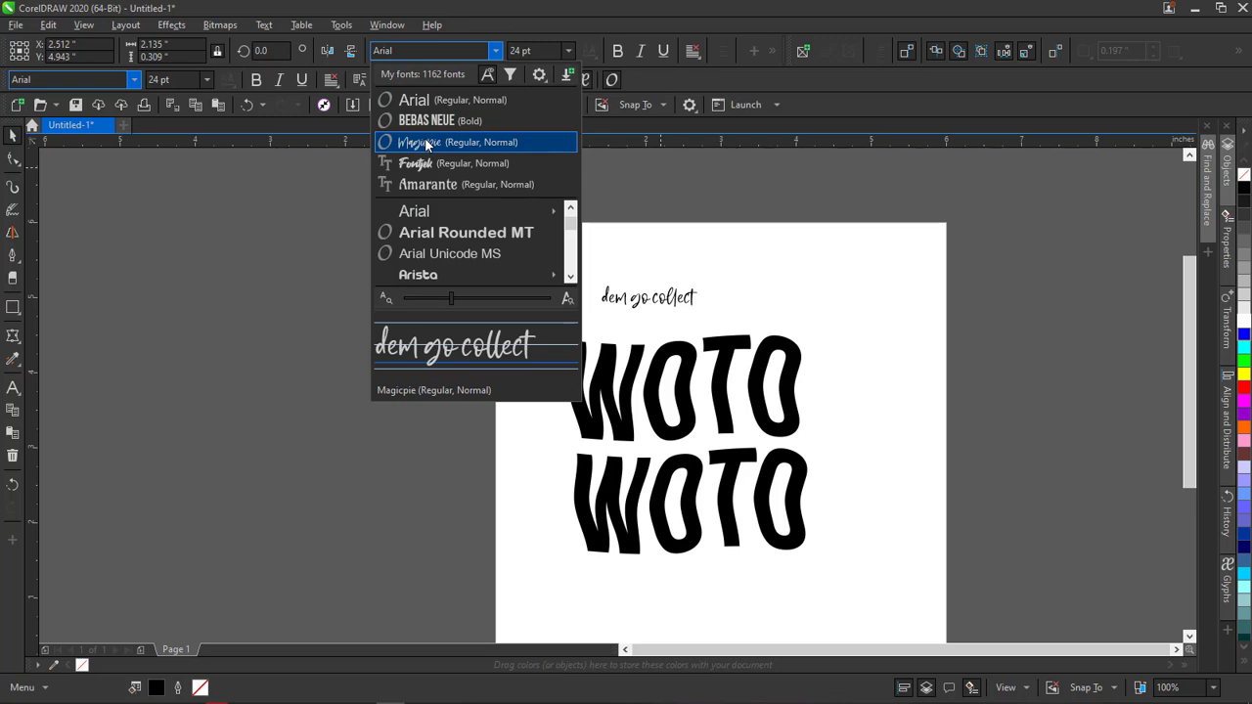
click(425, 143)
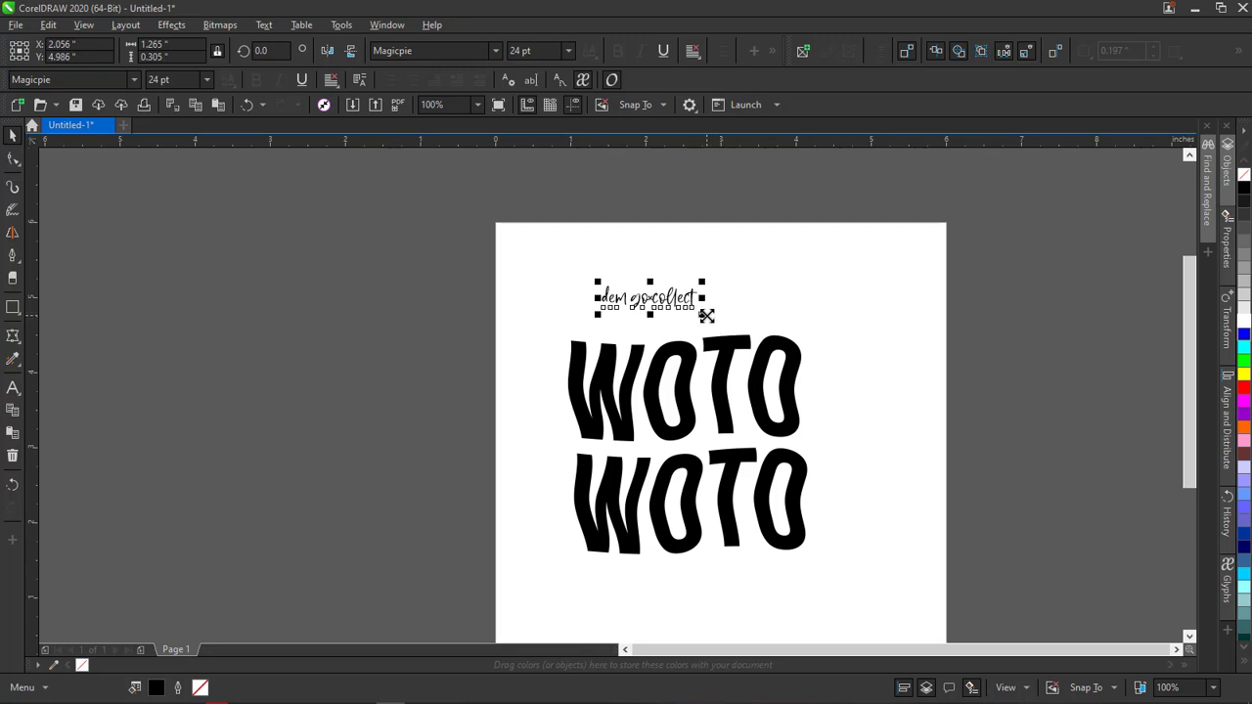
drag(706, 315, 750, 342)
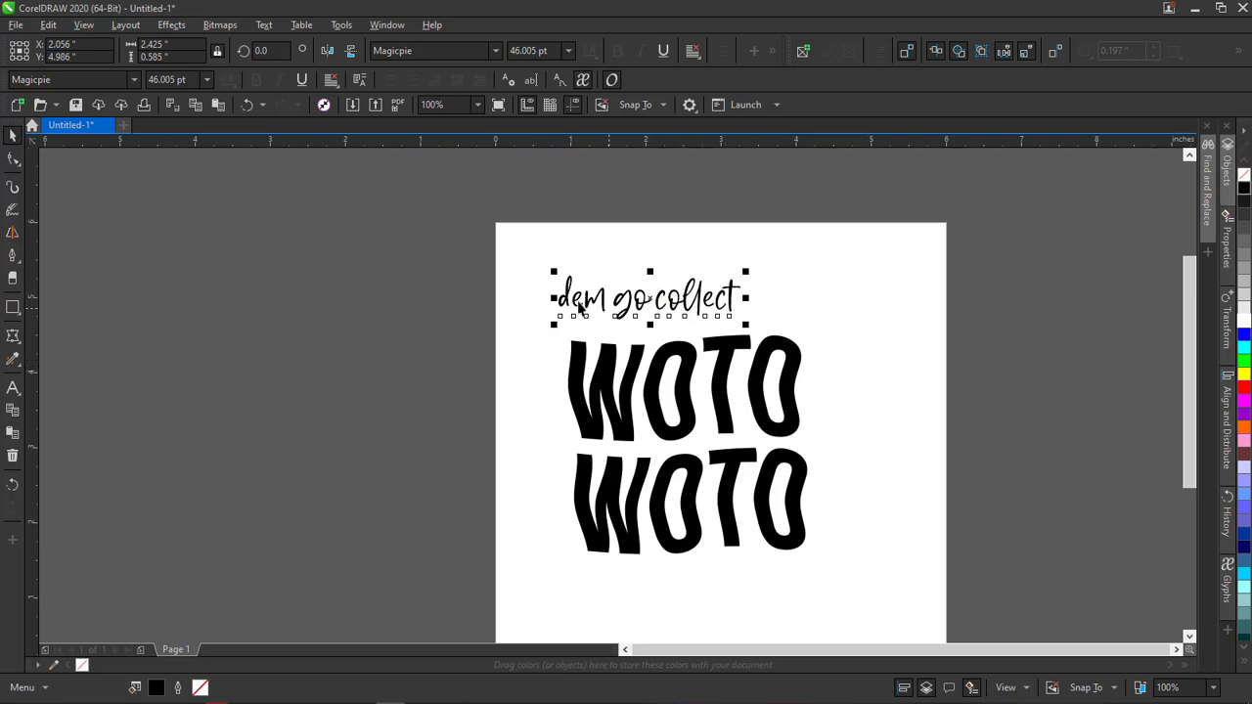
Align the two WOTO lines horizontally by their centers
drag(517, 317, 861, 594)
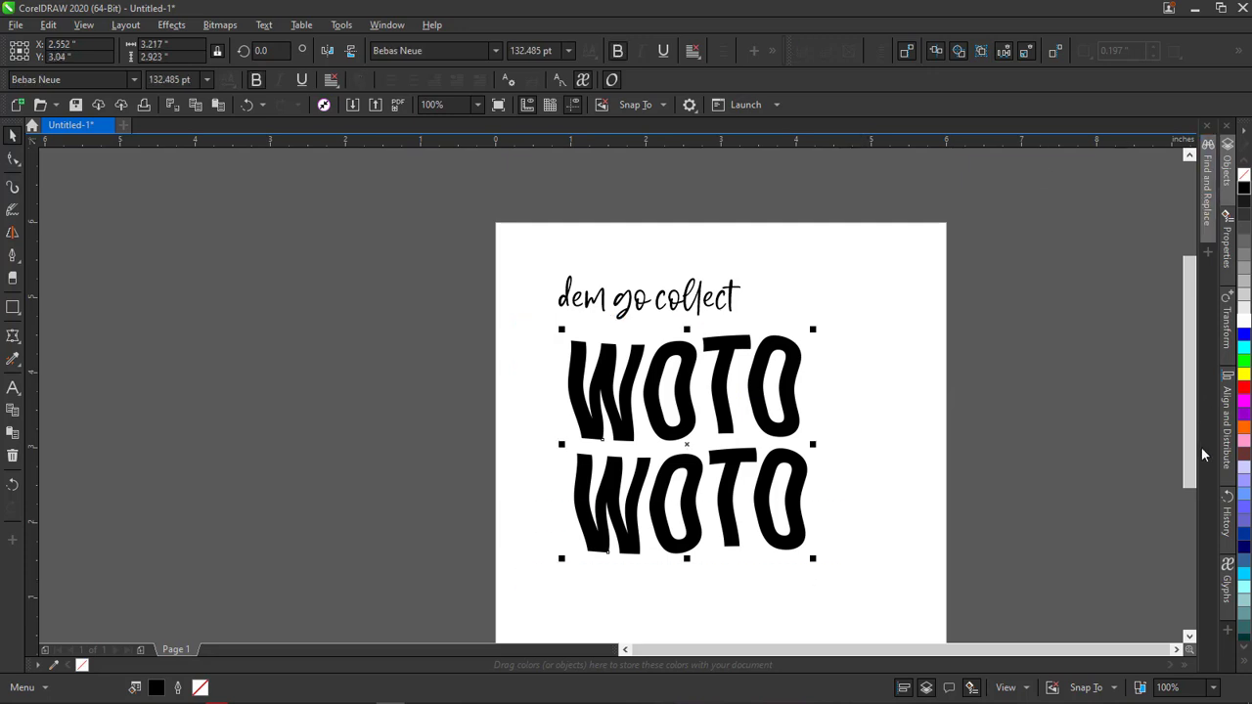
click(1227, 427)
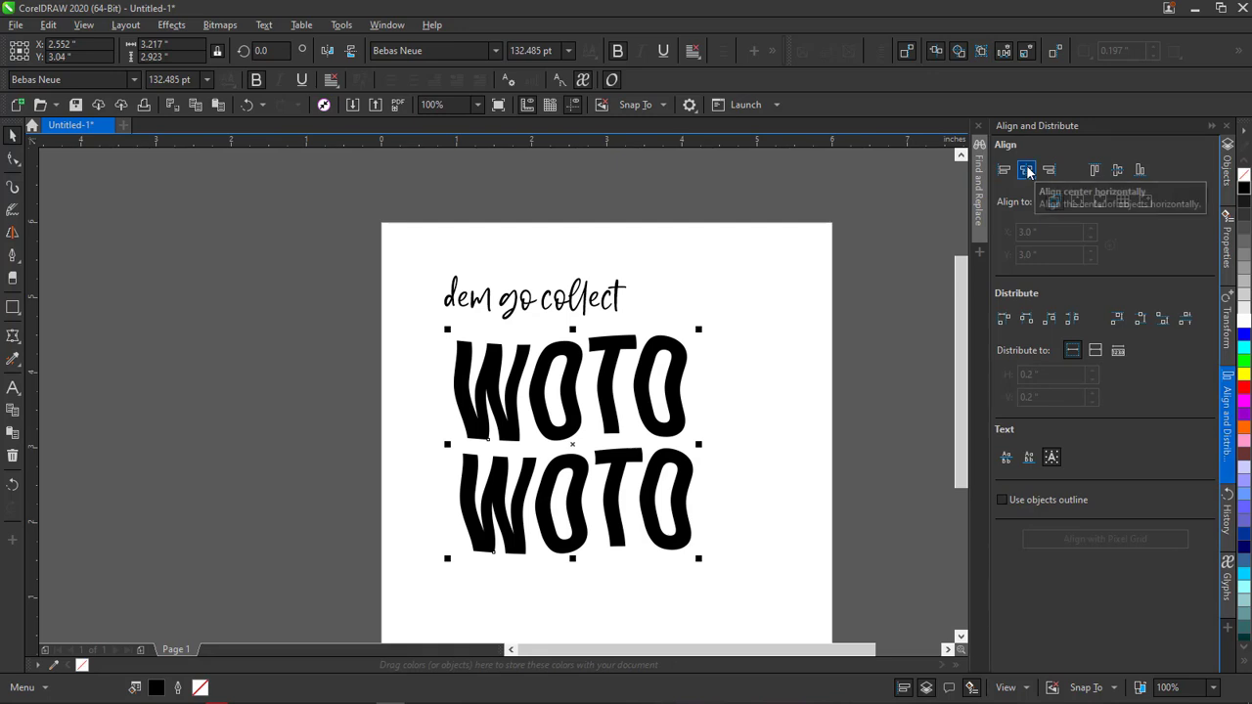
click(1027, 171)
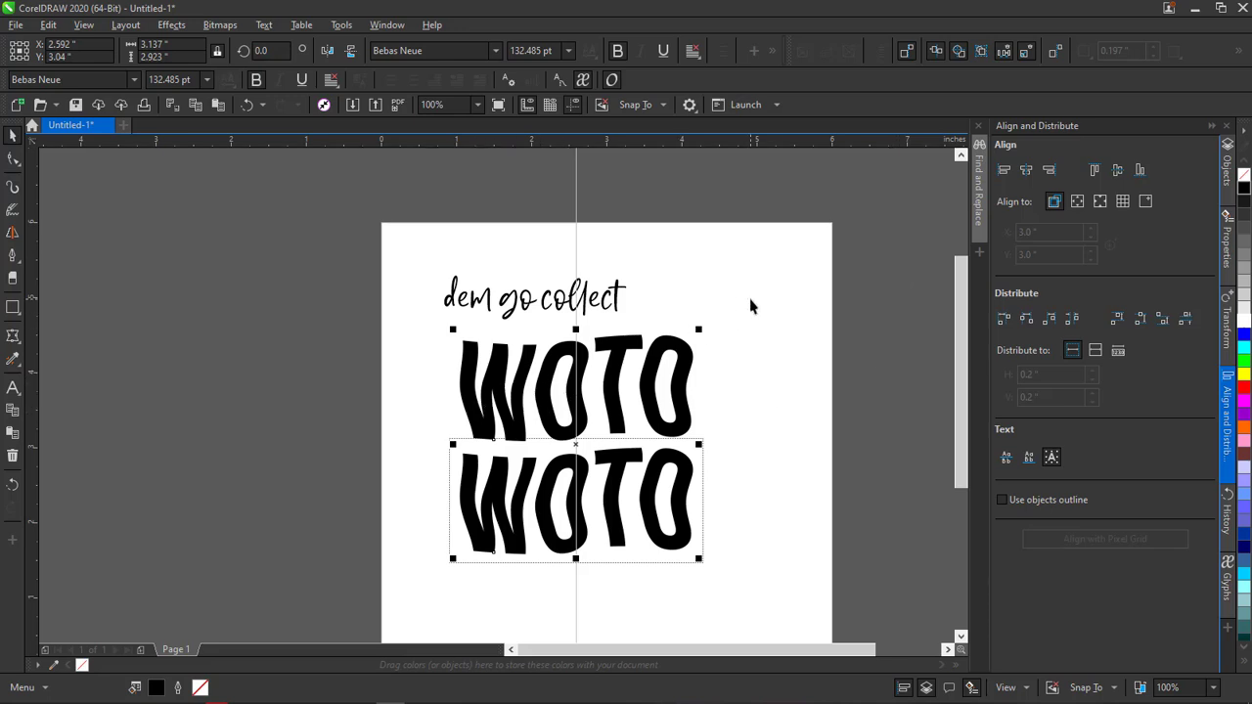
Center the "dem go collect" text horizontally with the two WOTO lines
click(386, 338)
drag(393, 242, 769, 581)
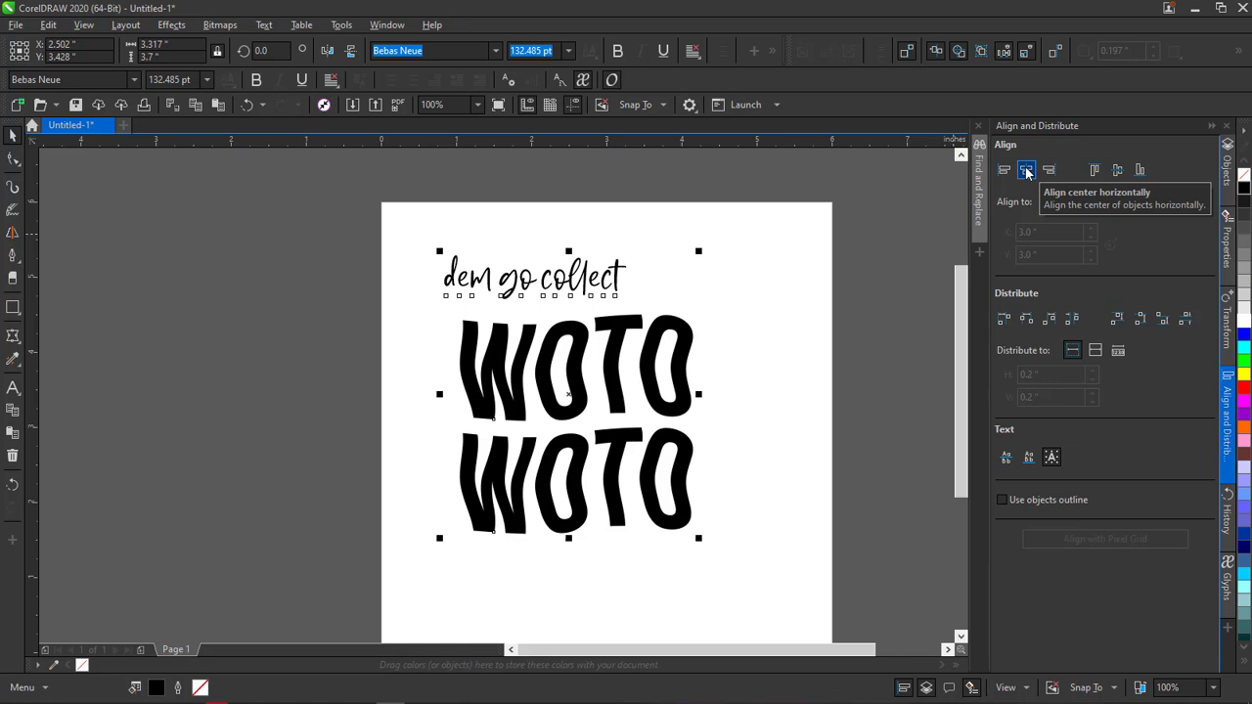
click(1027, 173)
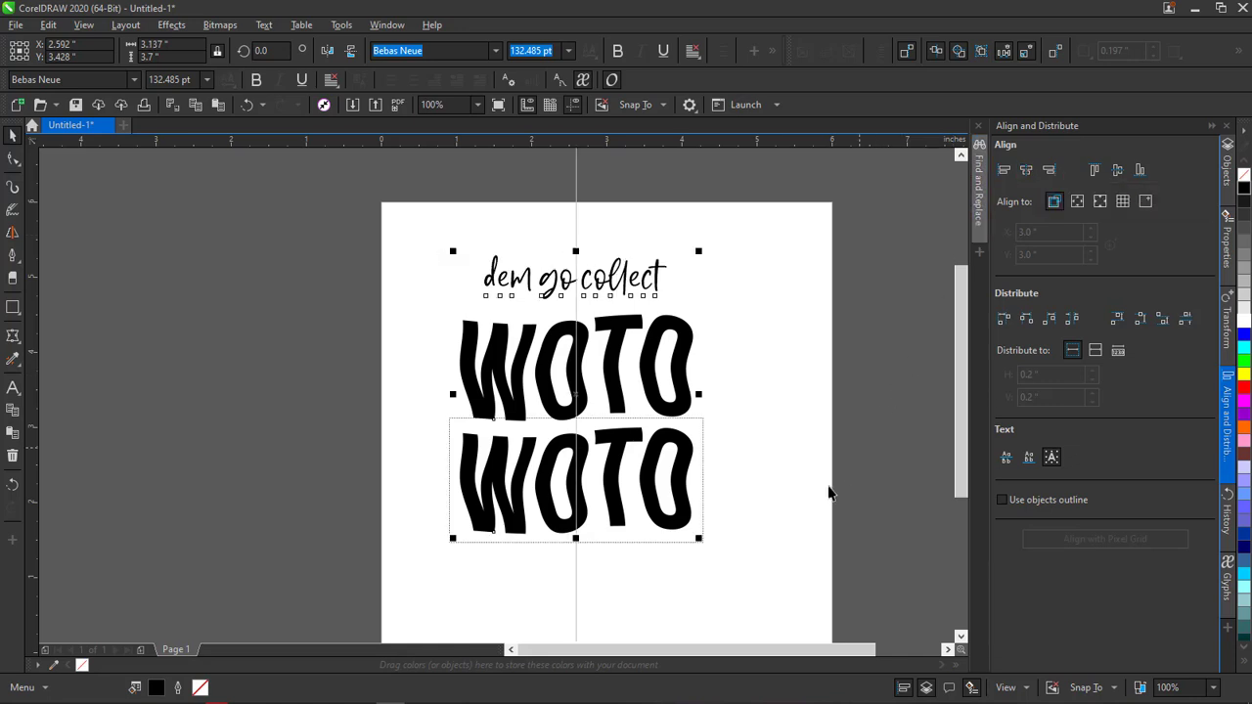
Enlarge the "dem go collect" text from its center to about 54 pt, nearly matching the WOTO width
click(791, 421)
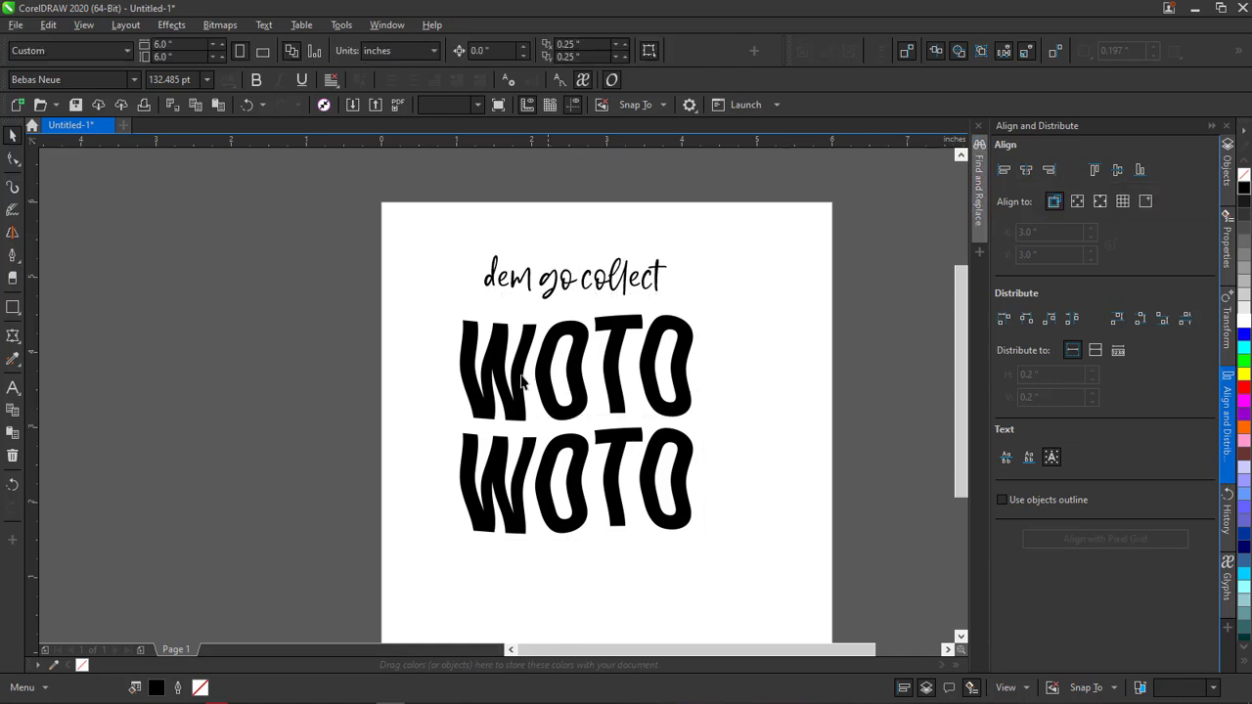
click(556, 300)
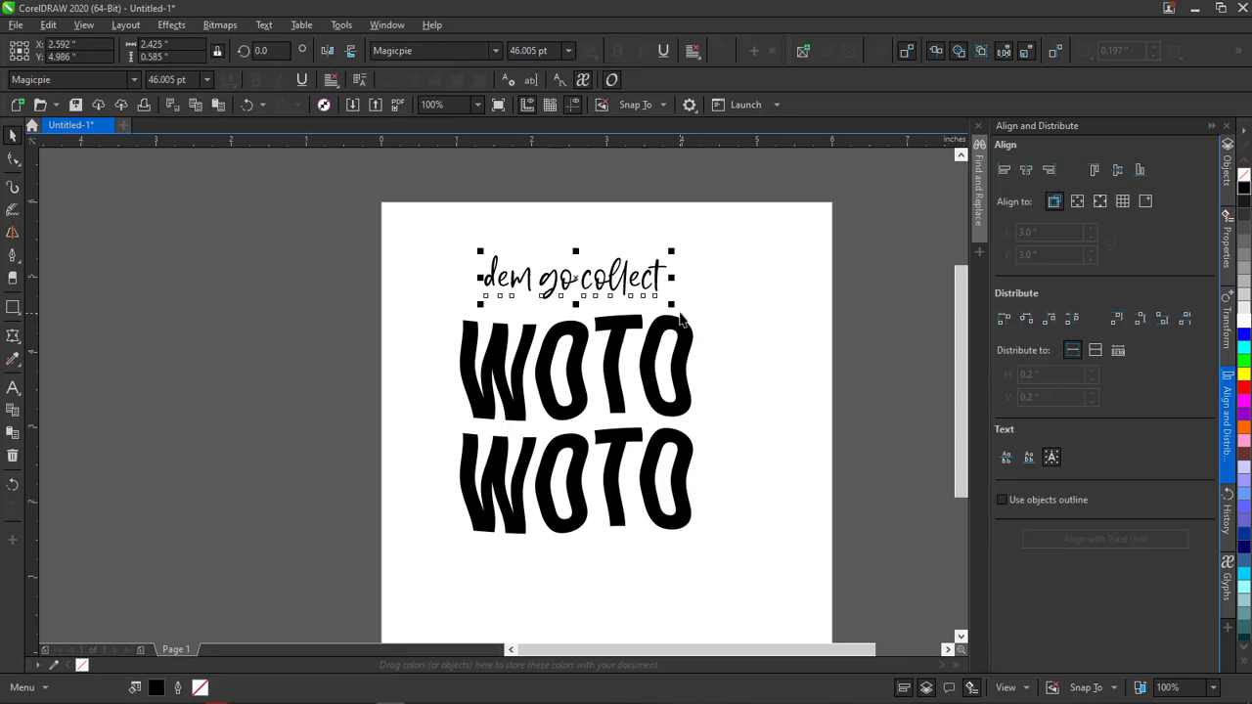
drag(678, 309, 694, 317)
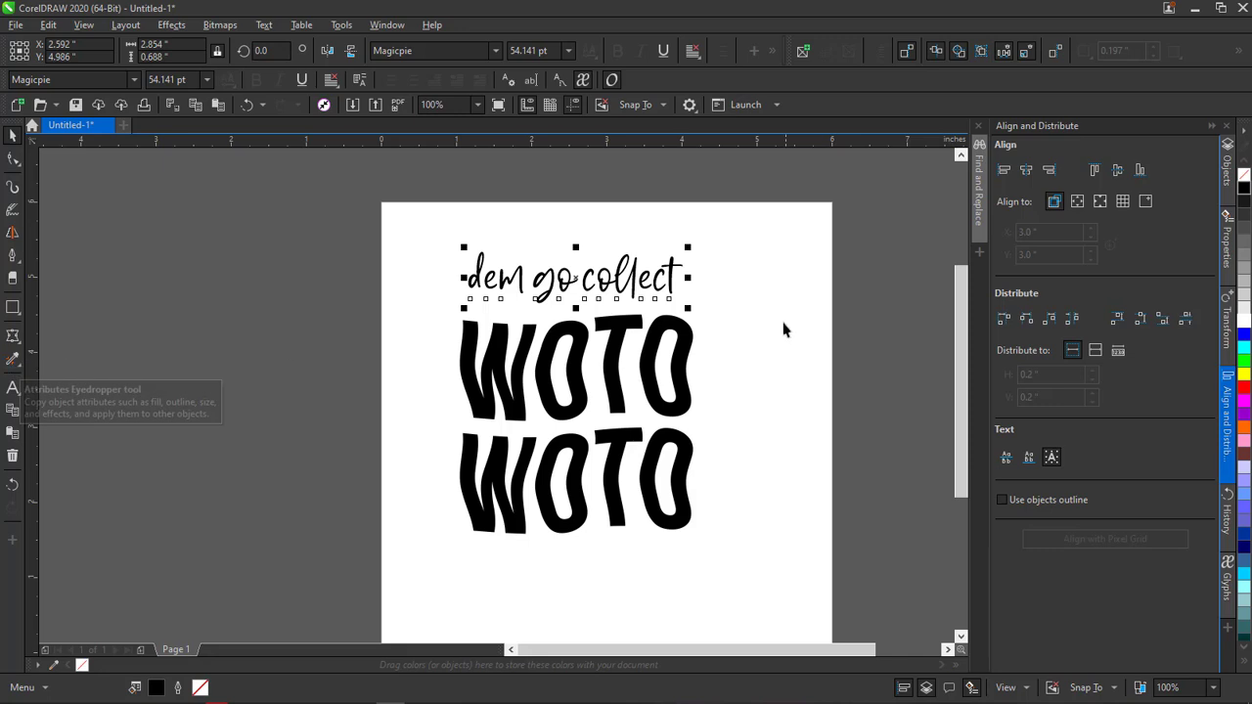
Try to copy the upper WOTO's attributes onto the "dem go collect" text with the Attributes Eyedropper and undo it
click(13, 361)
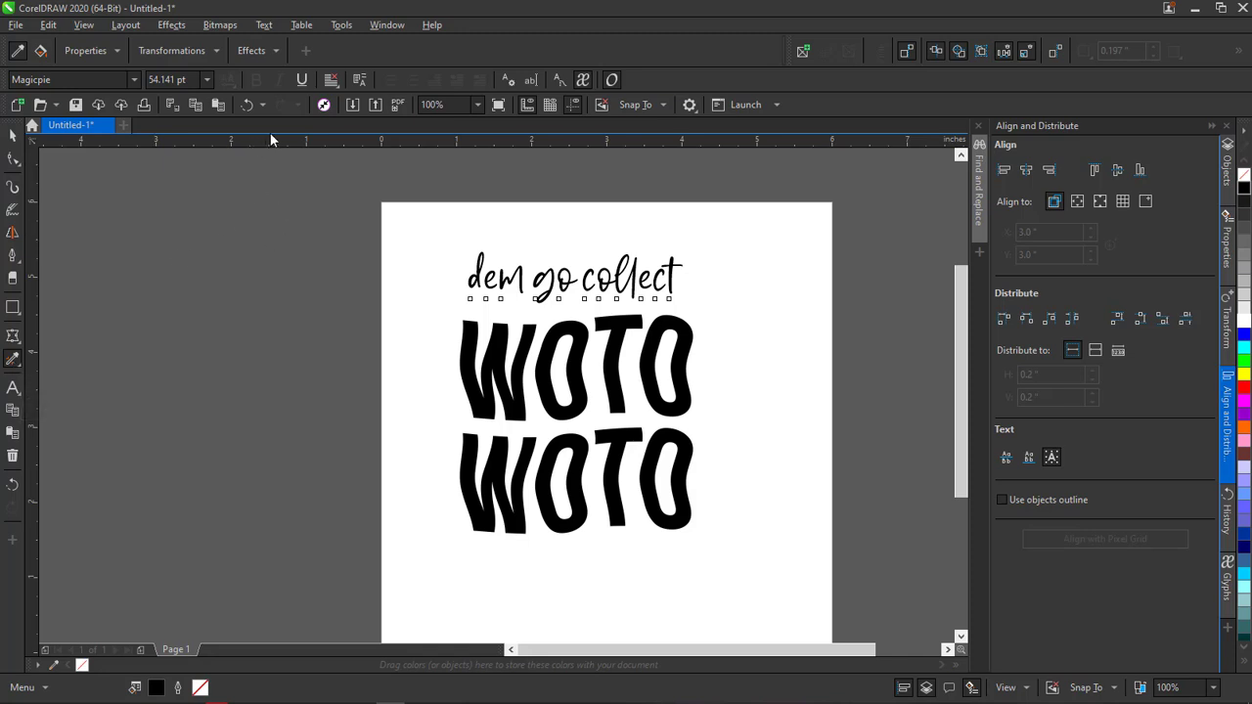
click(520, 371)
click(540, 280)
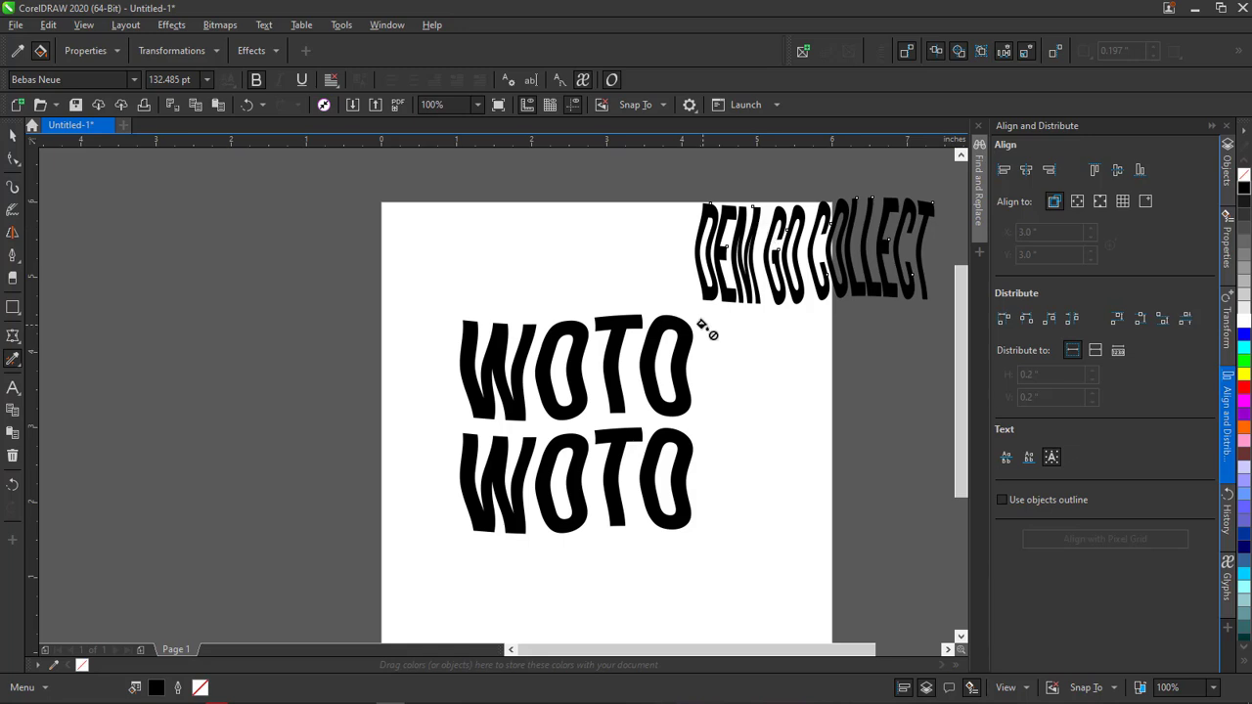
key(ctrl+z)
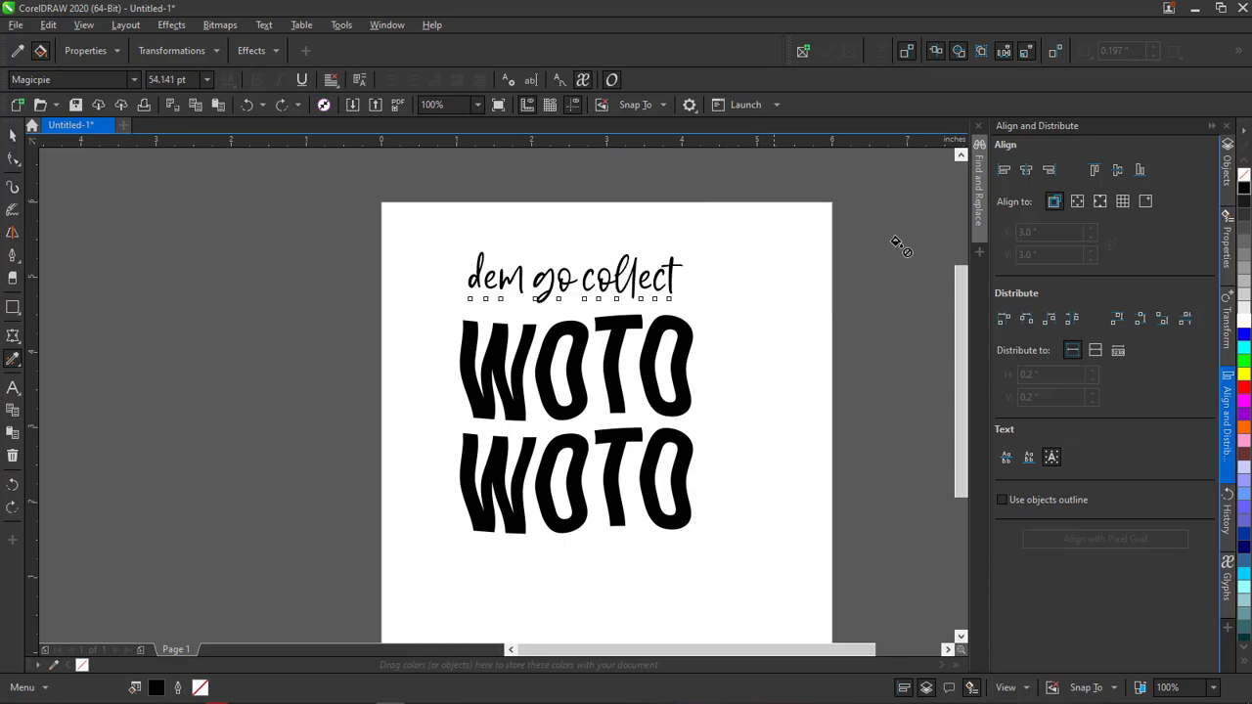
Collapse the Align and Distribute docker to free up workspace beside the page
click(1213, 129)
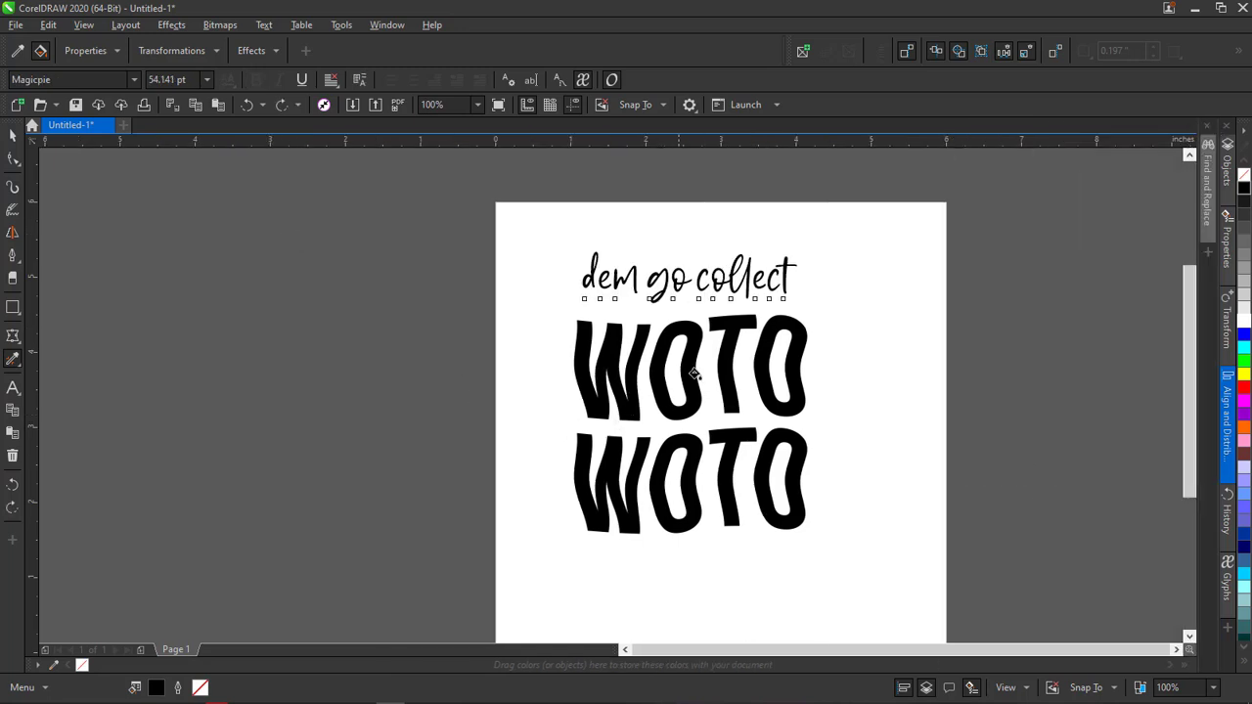
click(1178, 650)
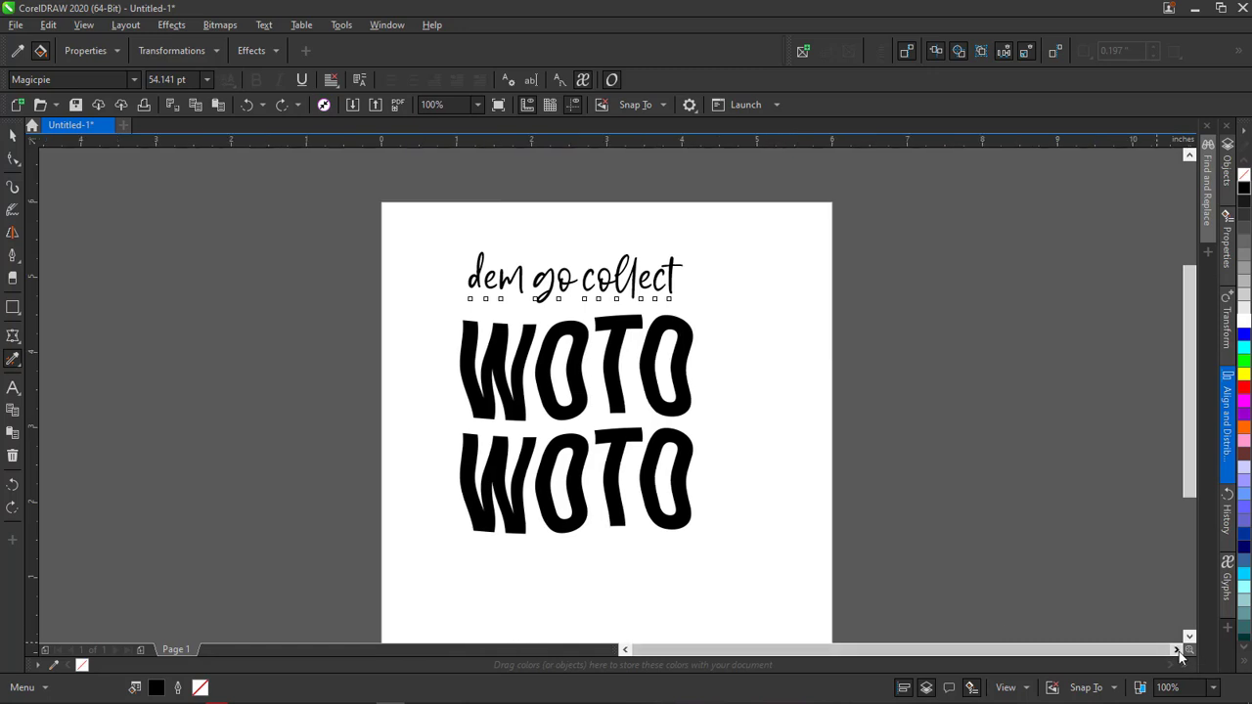
click(1178, 651)
click(1178, 651)
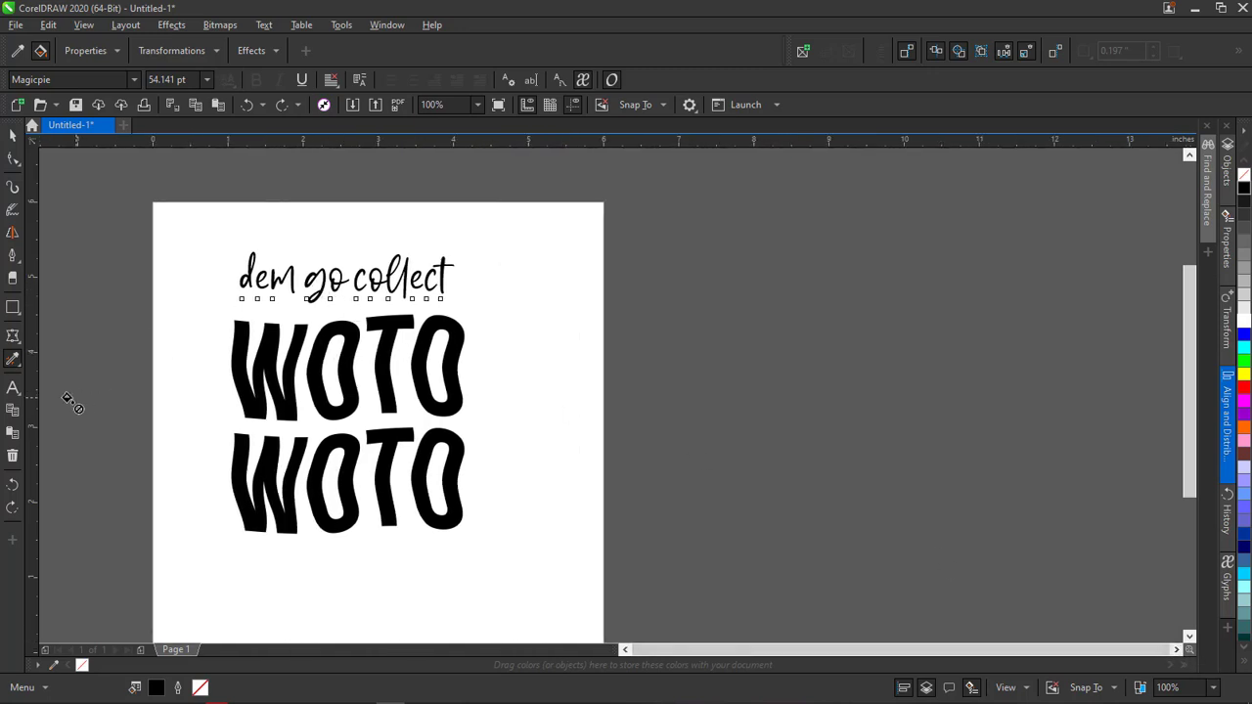
Copy the envelope effect from the upper WOTO onto the "dem go collect" text
click(13, 134)
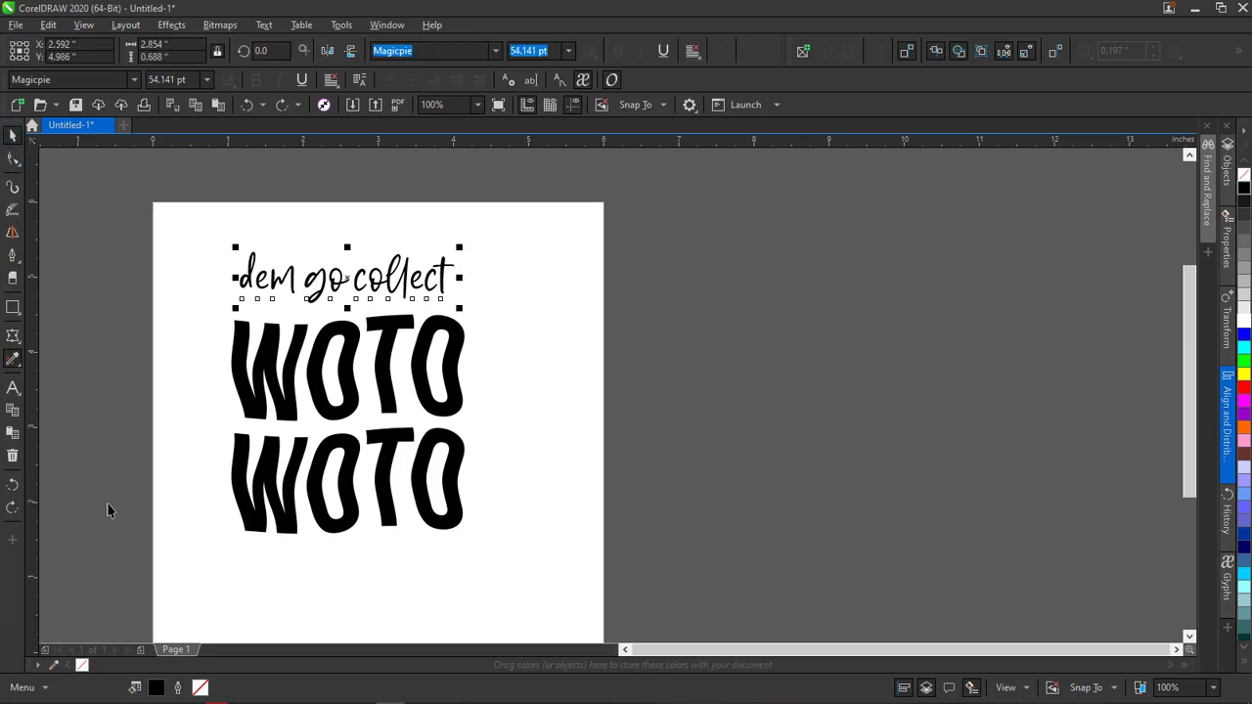
click(49, 689)
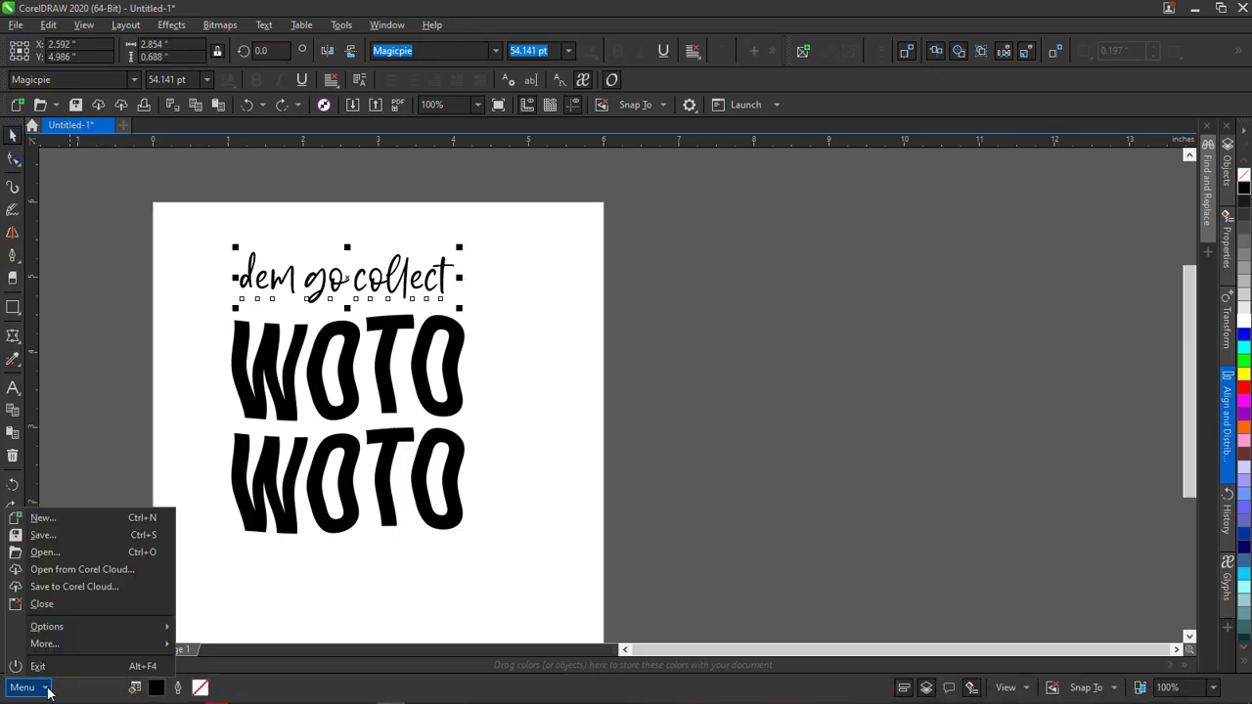
mouse_move(70, 646)
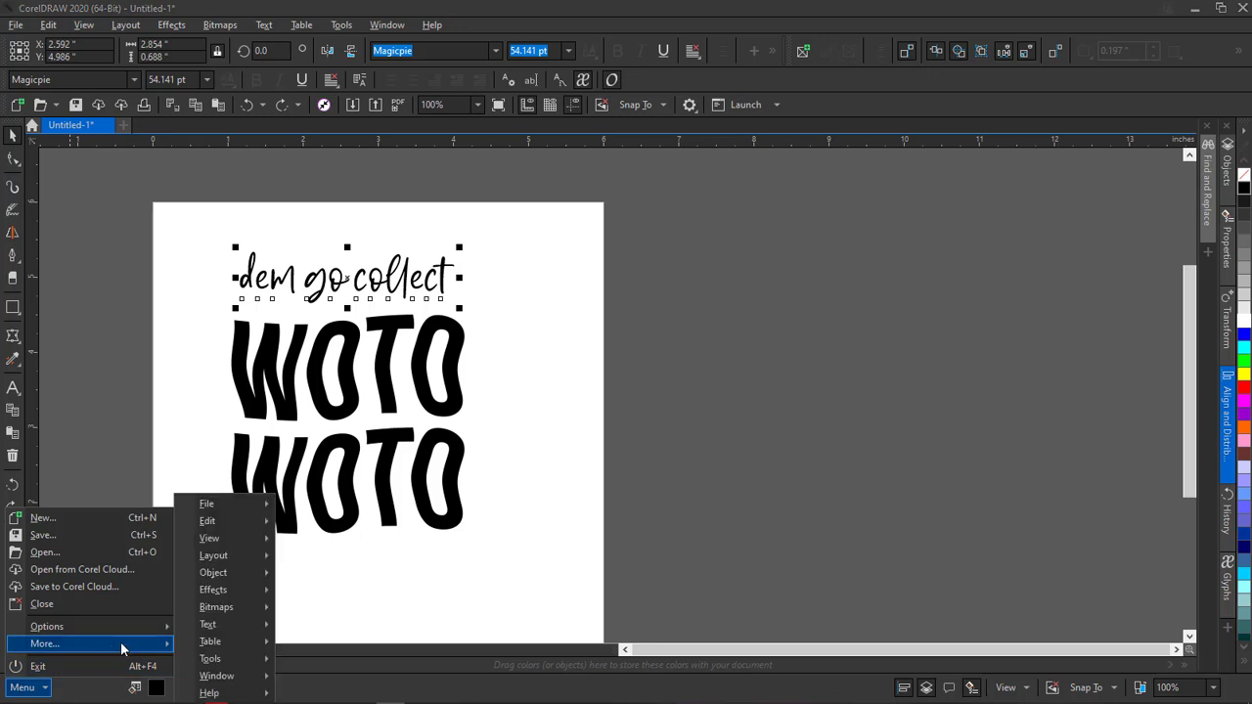
mouse_move(239, 575)
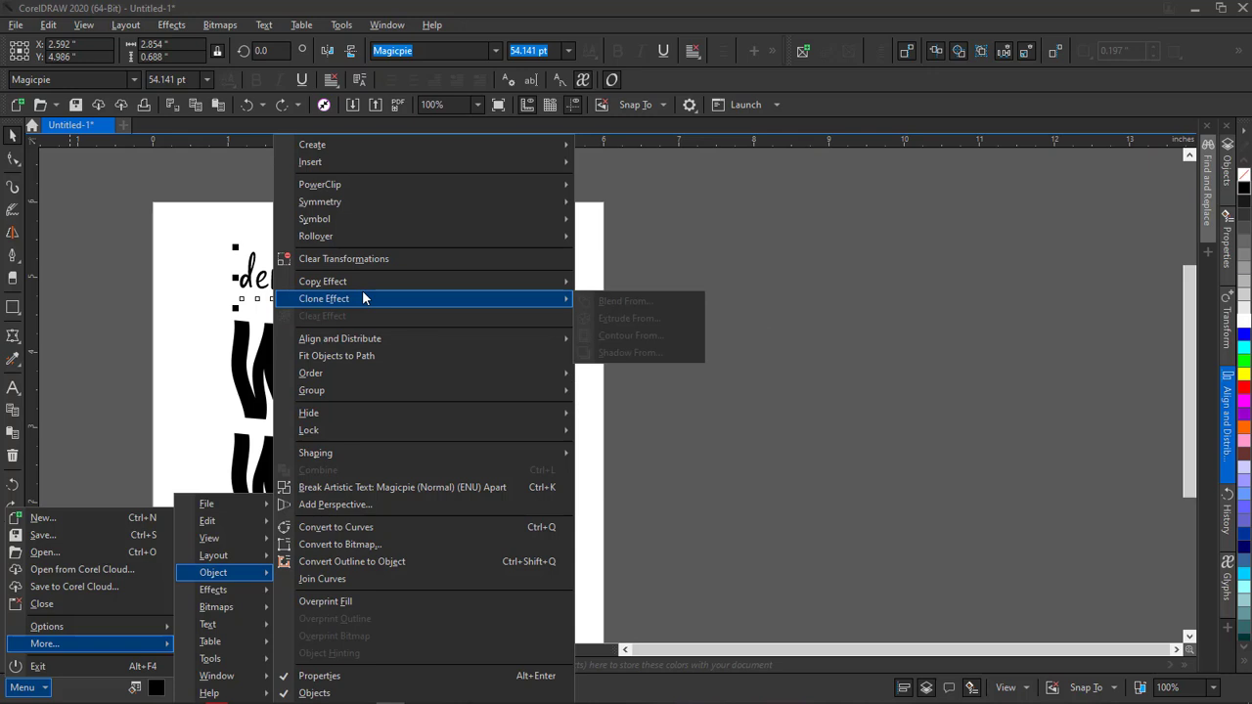
mouse_move(548, 299)
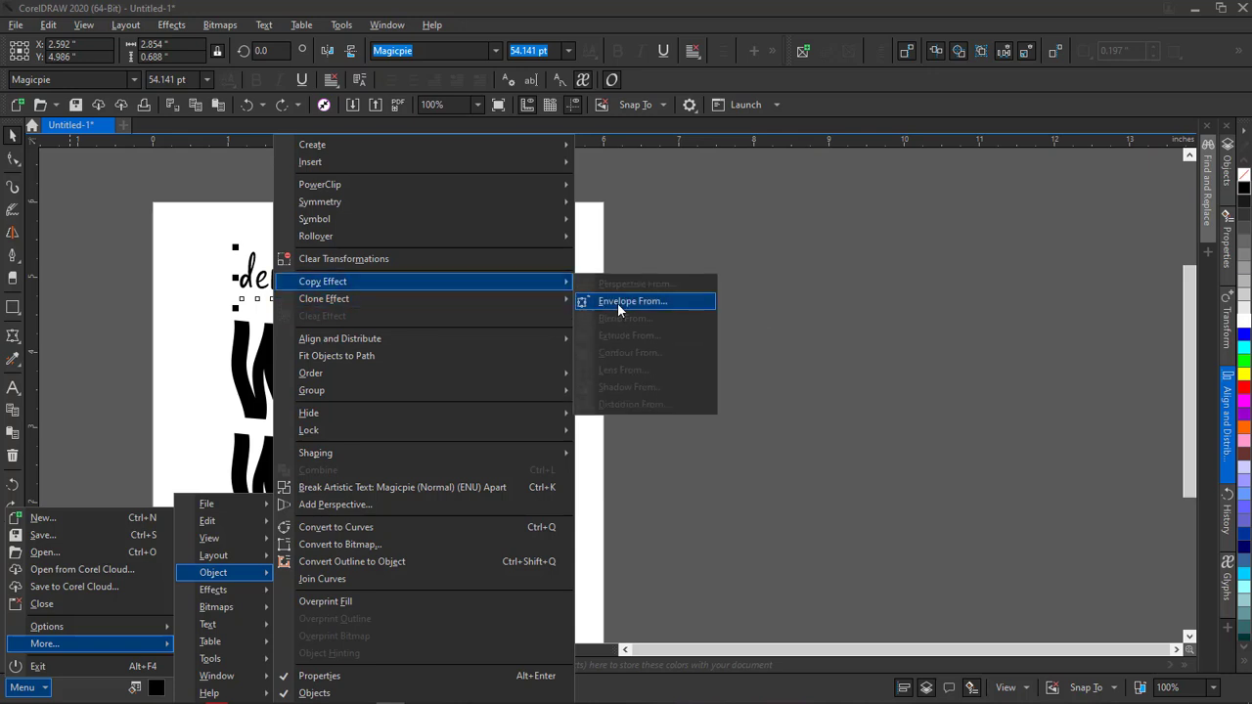
click(618, 302)
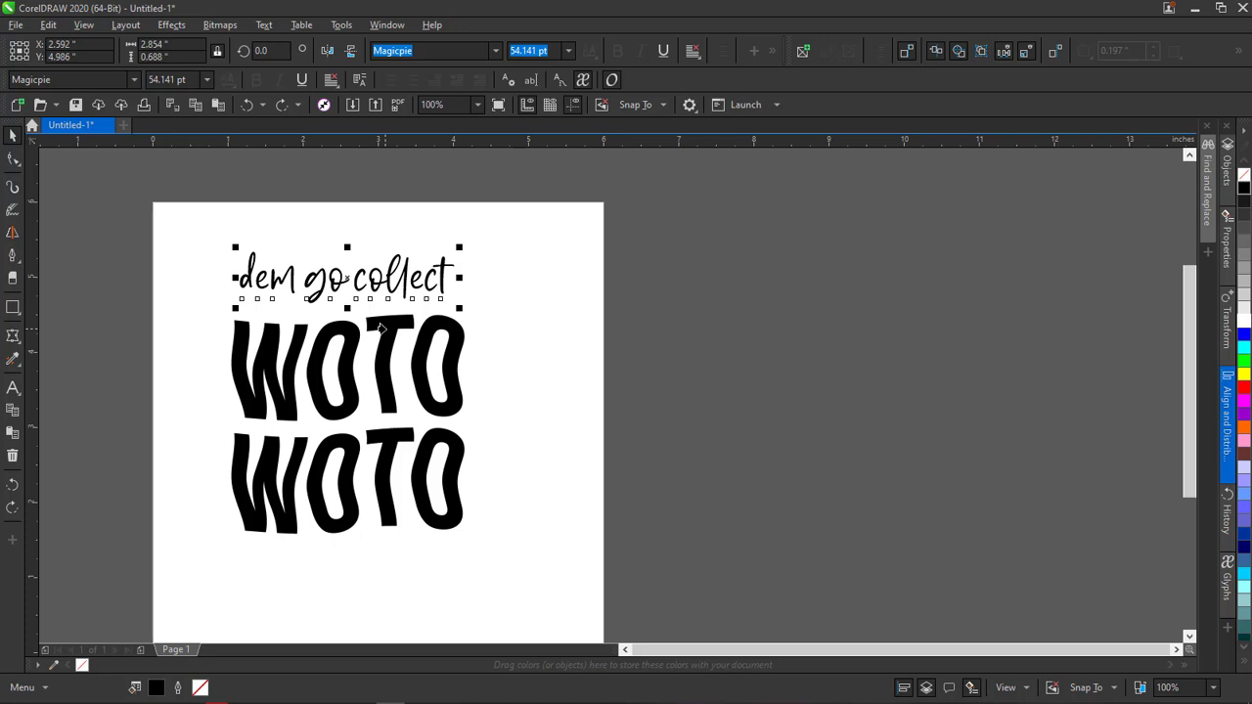
click(381, 327)
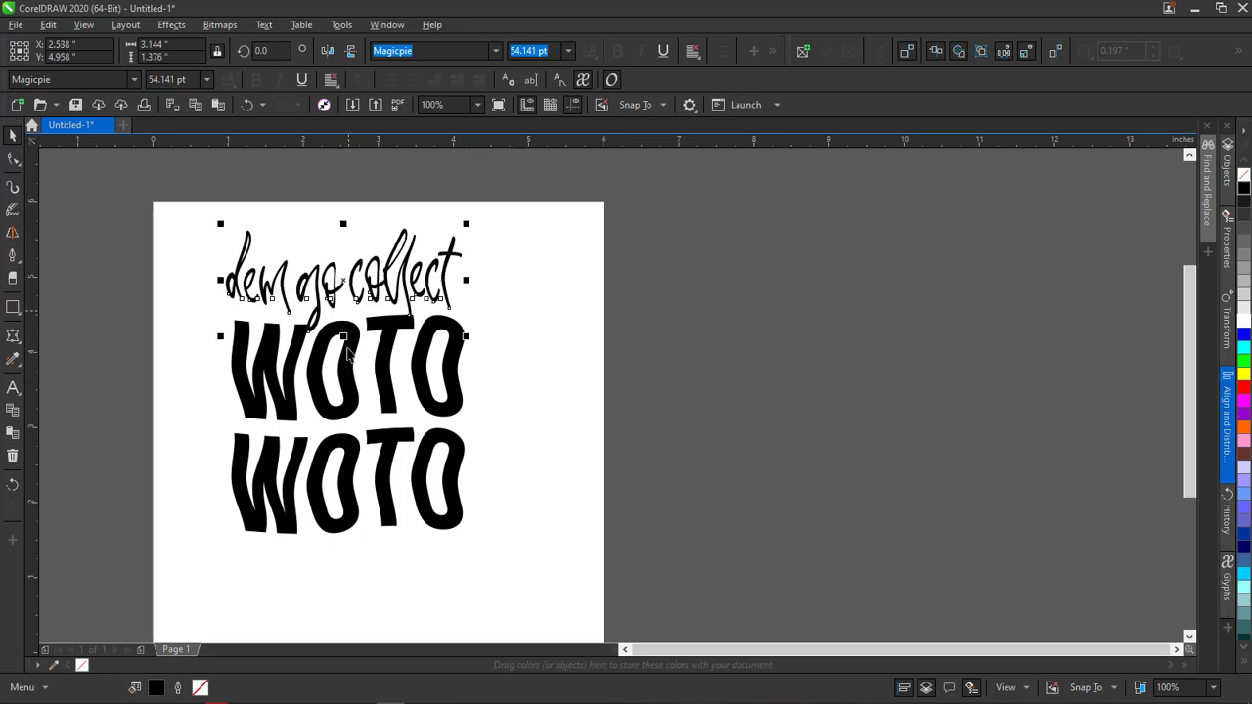
Reduce the height of the warped "dem go collect" text to about 1.05 inches, keeping its width
drag(343, 337, 341, 333)
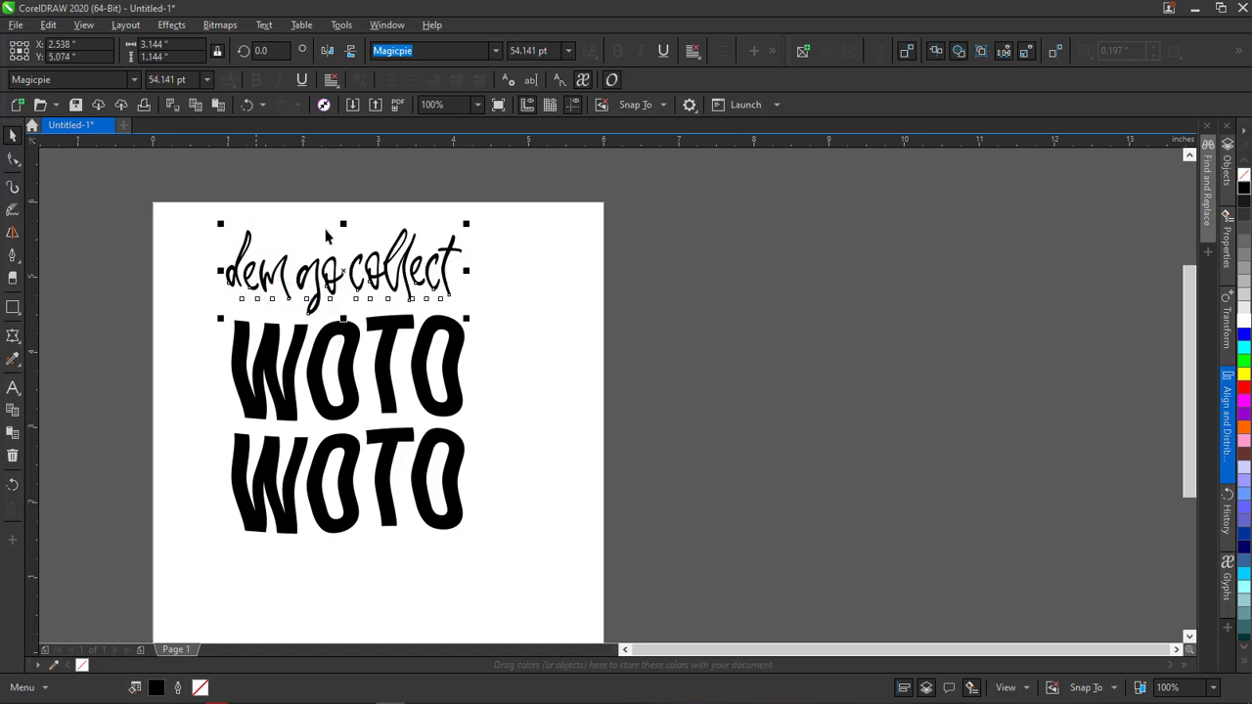
drag(343, 225, 343, 228)
scroll(343, 227, up, 2)
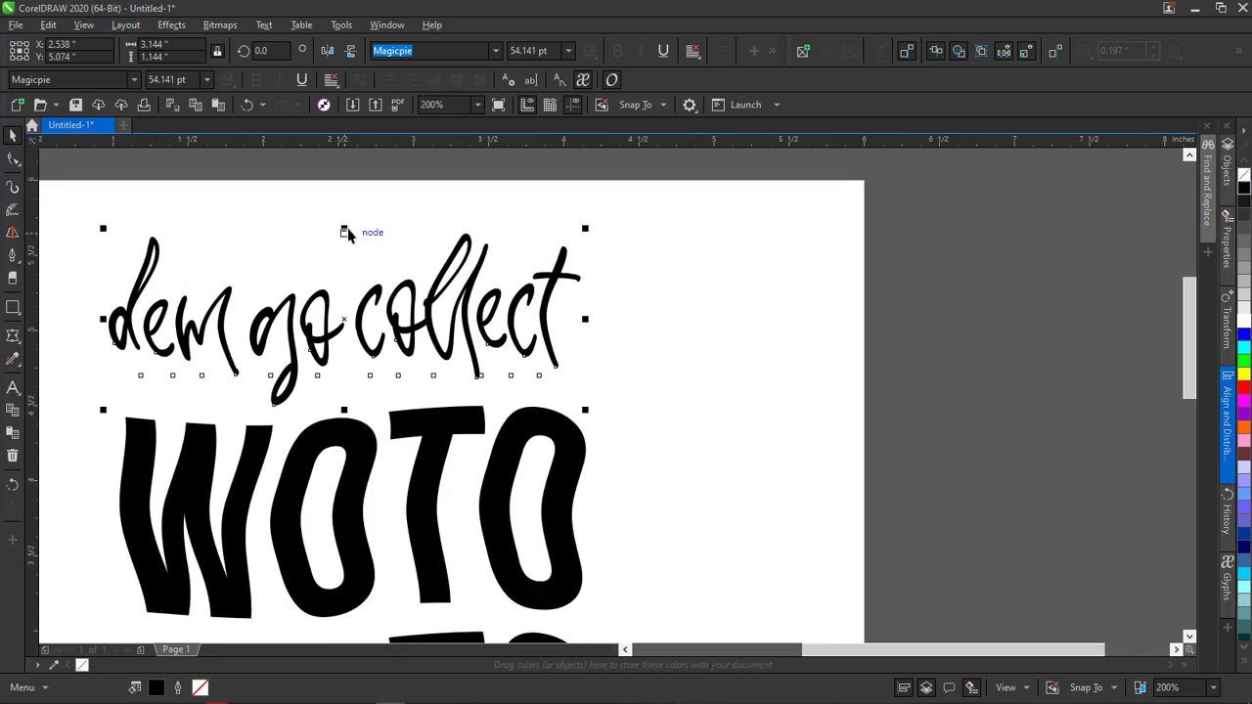
drag(346, 229, 344, 242)
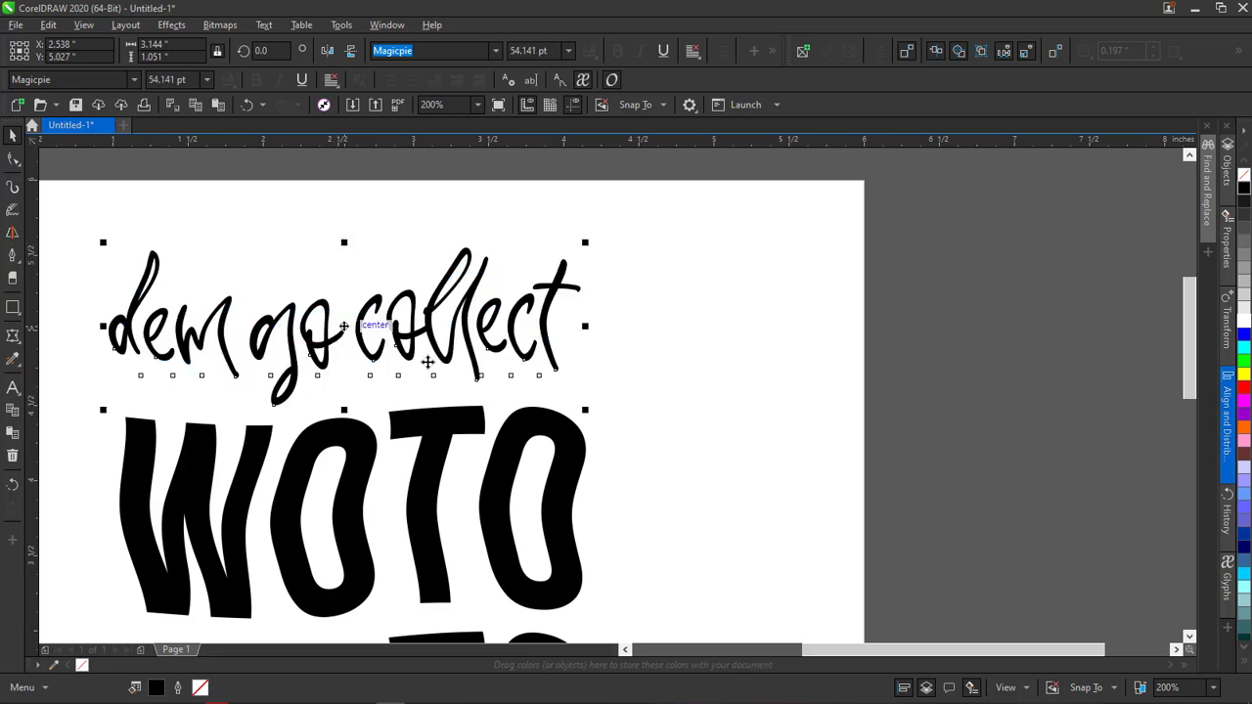
Shrink the "dem go collect" text proportionally from its center to about 2.64 inches wide, slightly narrower than WOTO
click(625, 651)
double_click(625, 651)
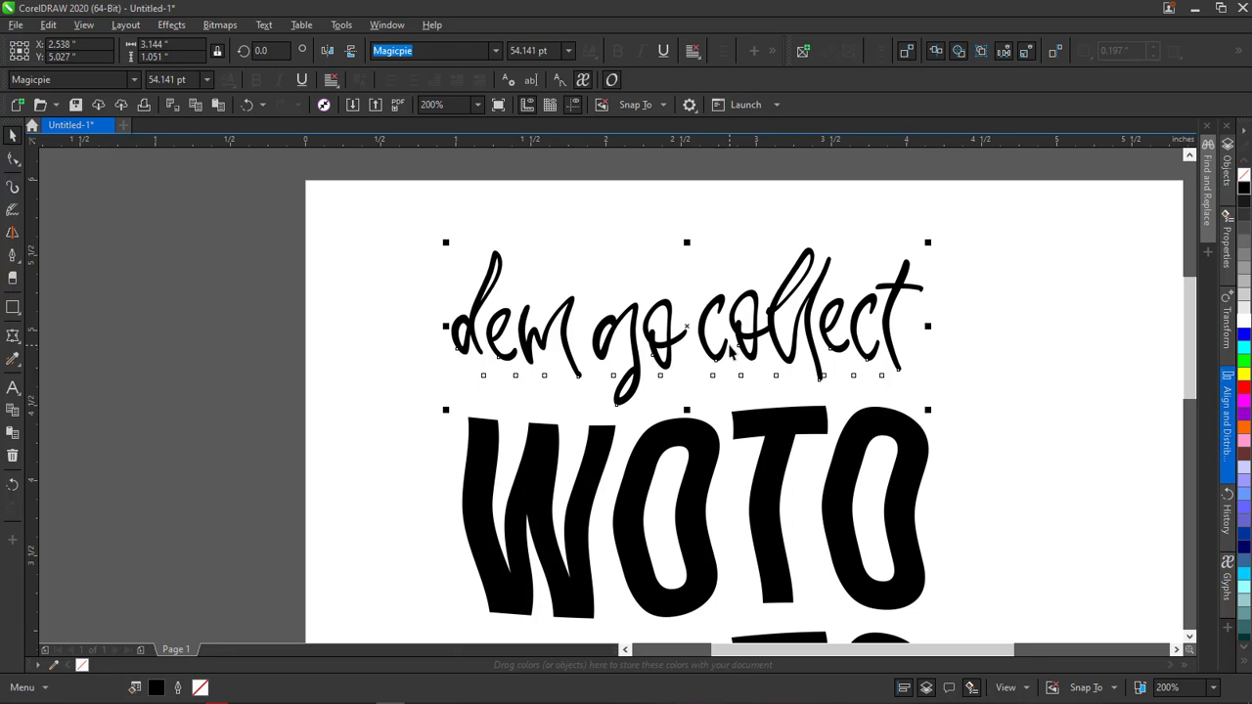
scroll(729, 352, down, 2)
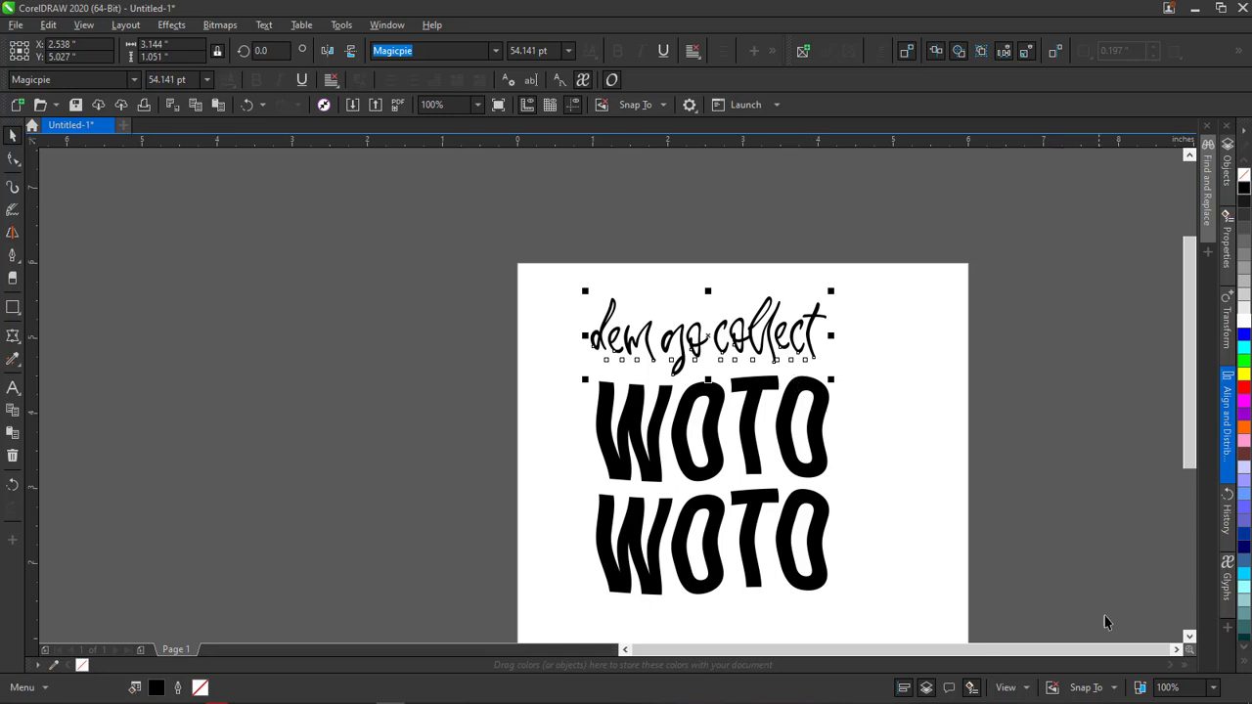
click(1177, 650)
click(1190, 636)
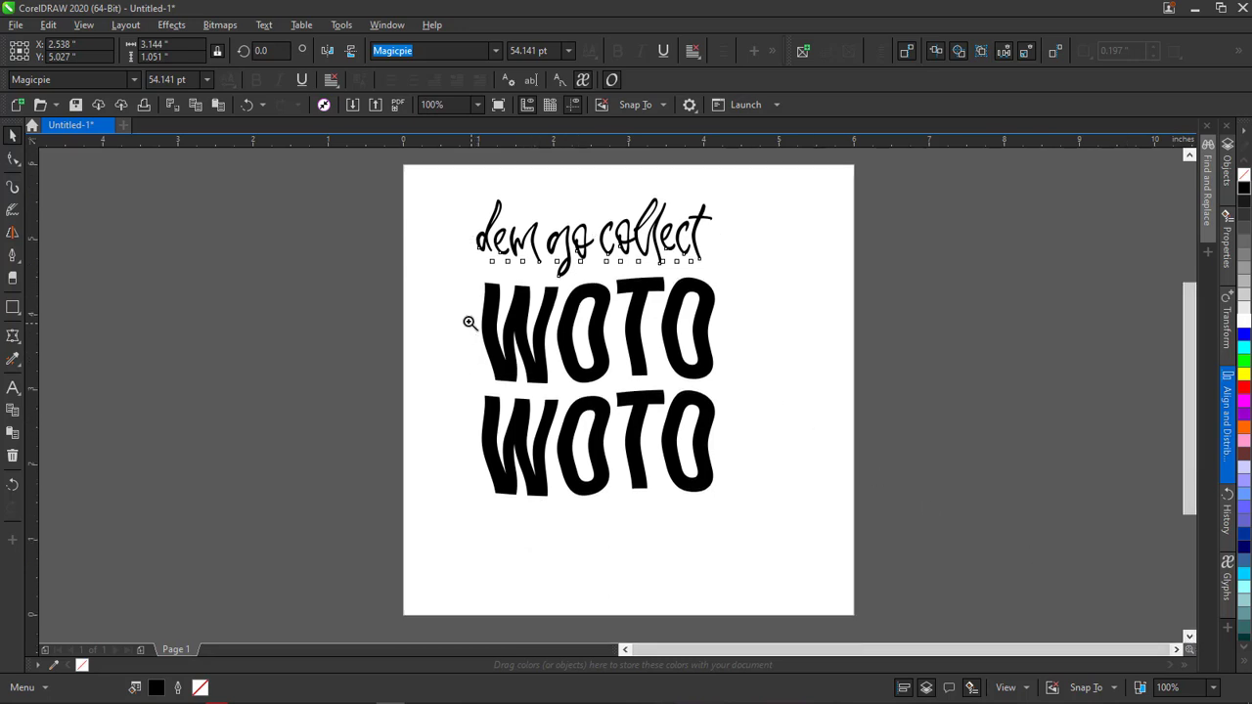
key(z)
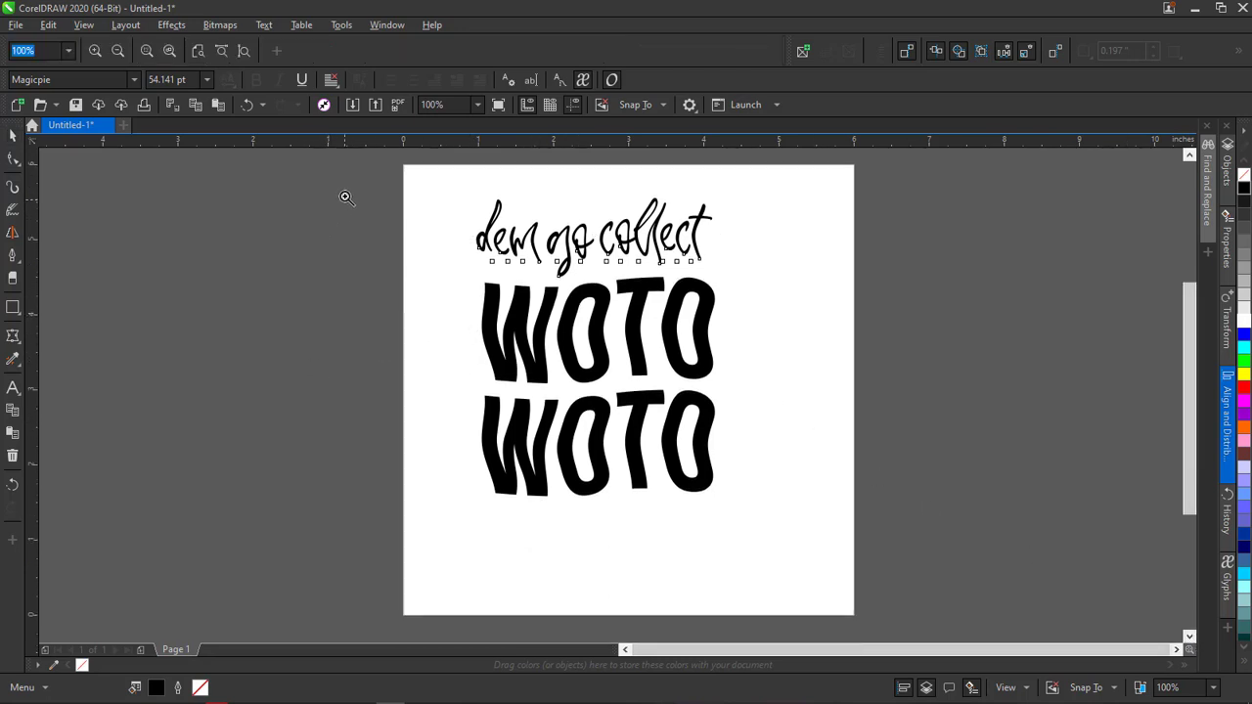
drag(425, 180, 795, 568)
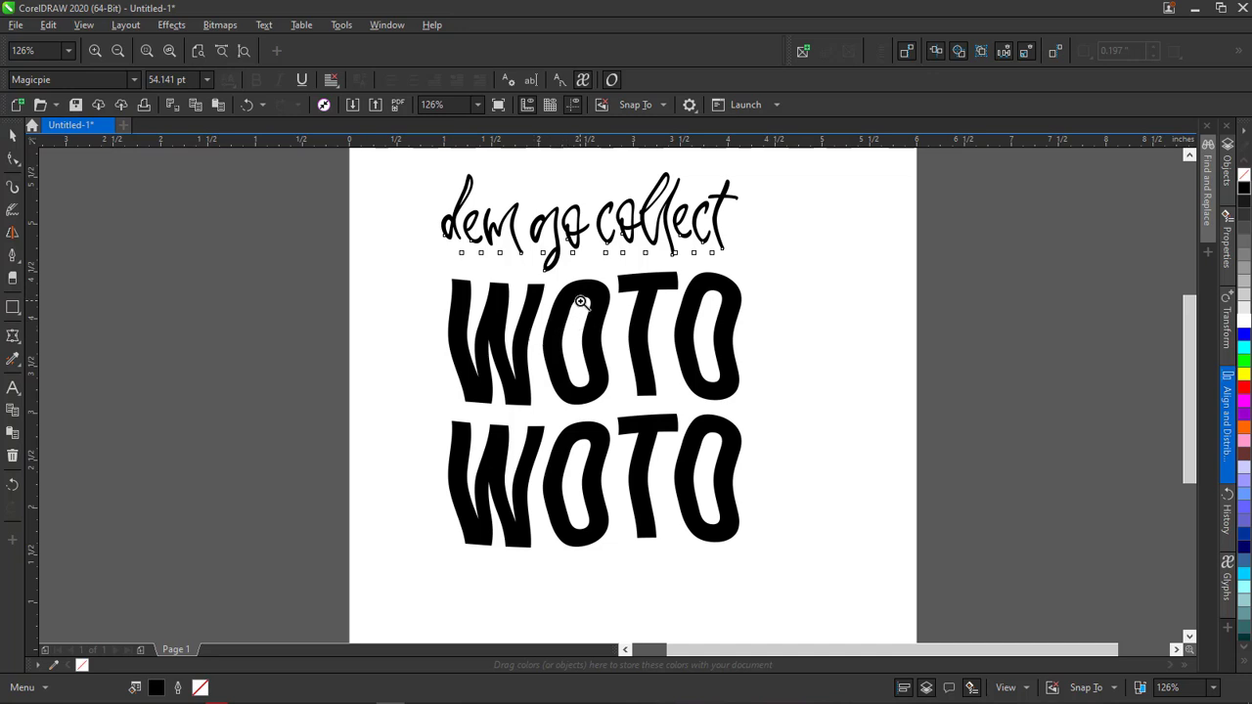
scroll(581, 304, down, 1)
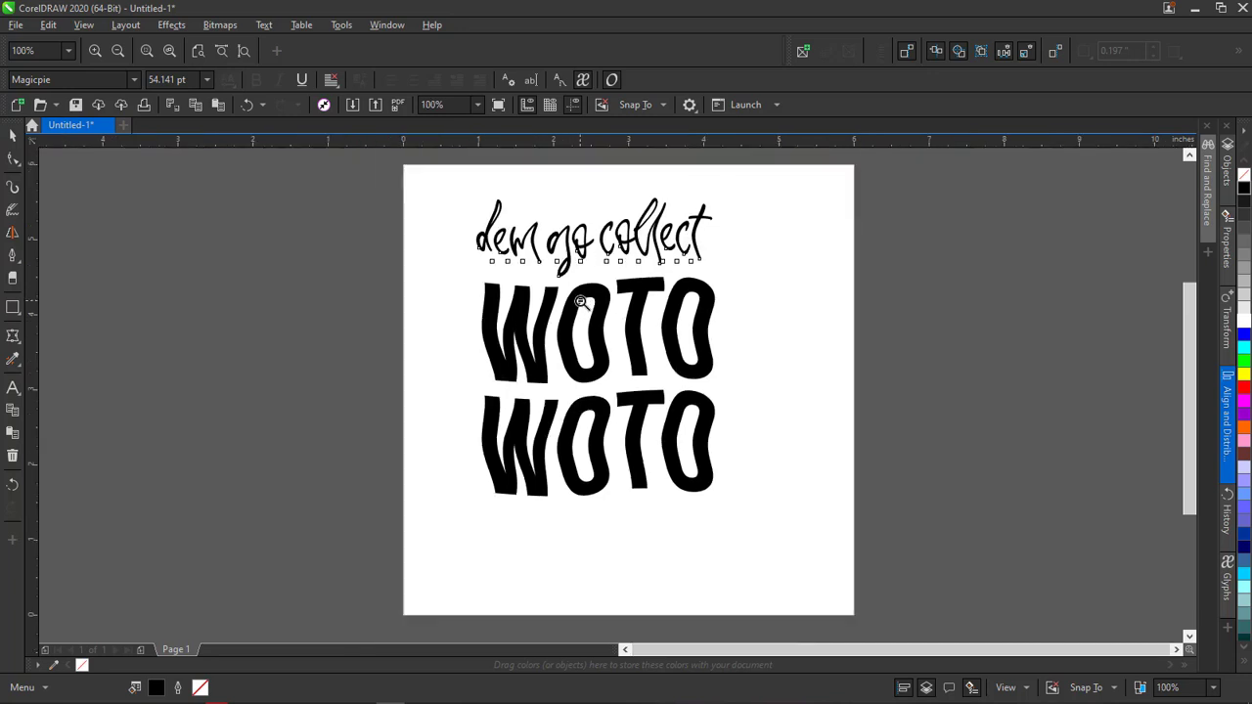
click(14, 137)
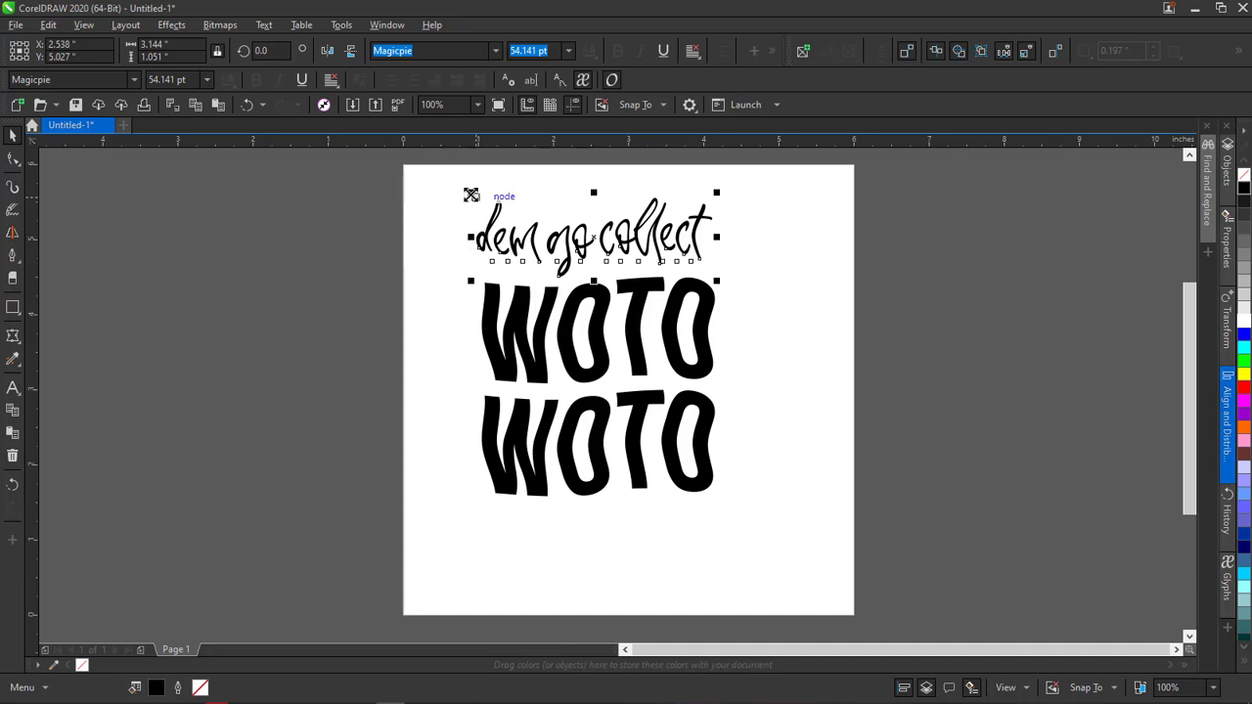
mouse_move(472, 195)
mouse_down()
mouse_move(494, 203)
mouse_move(451, 205)
mouse_up()
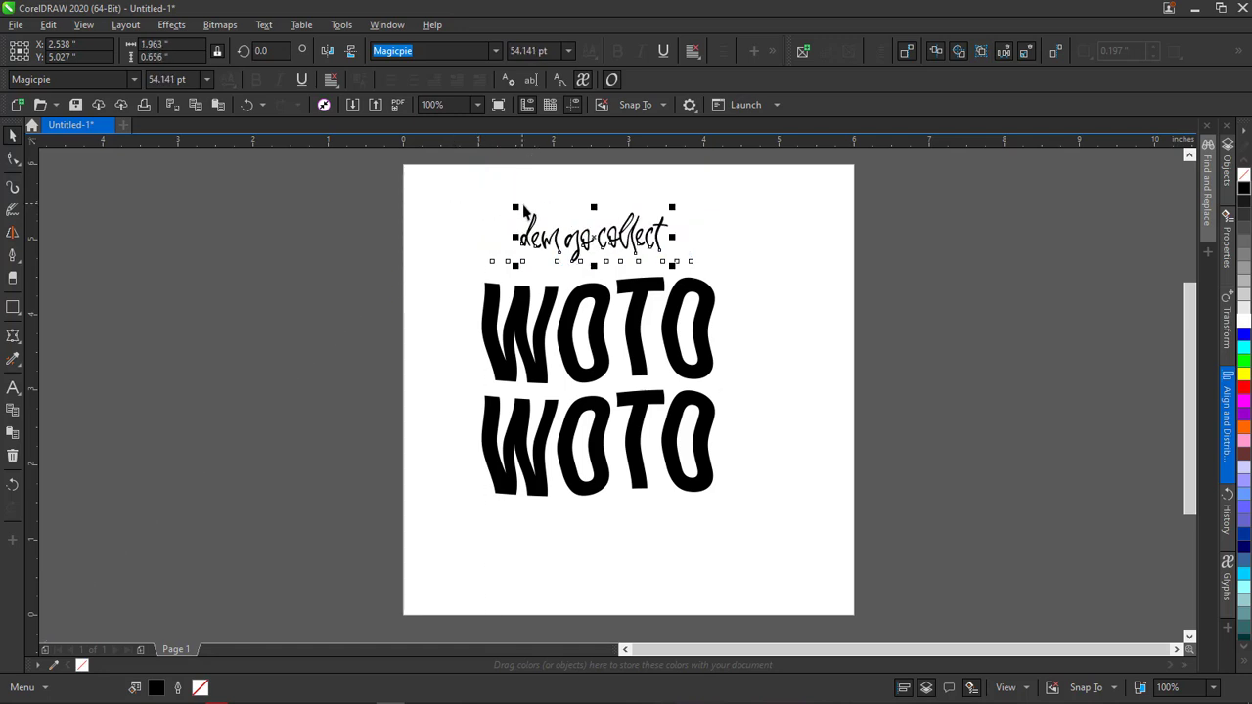
key(ctrl+z)
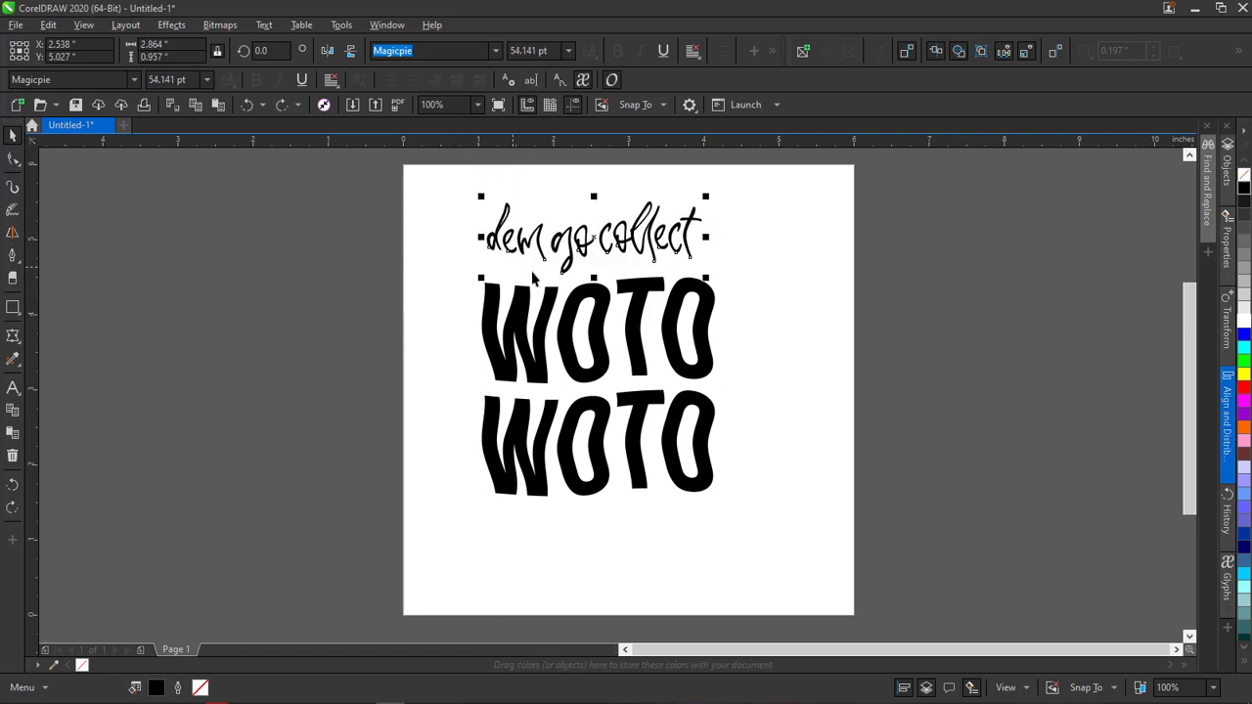
drag(482, 280, 489, 275)
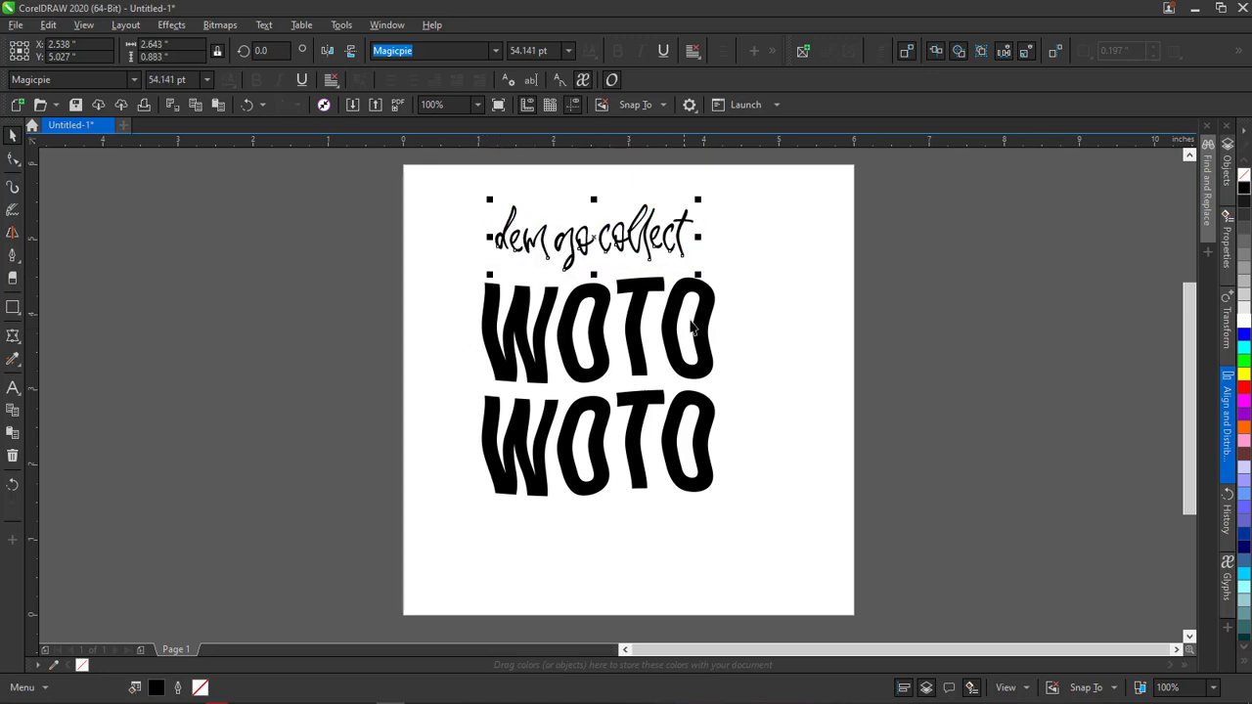
Select all three text lines and align their centers horizontally
click(896, 495)
drag(934, 552, 363, 167)
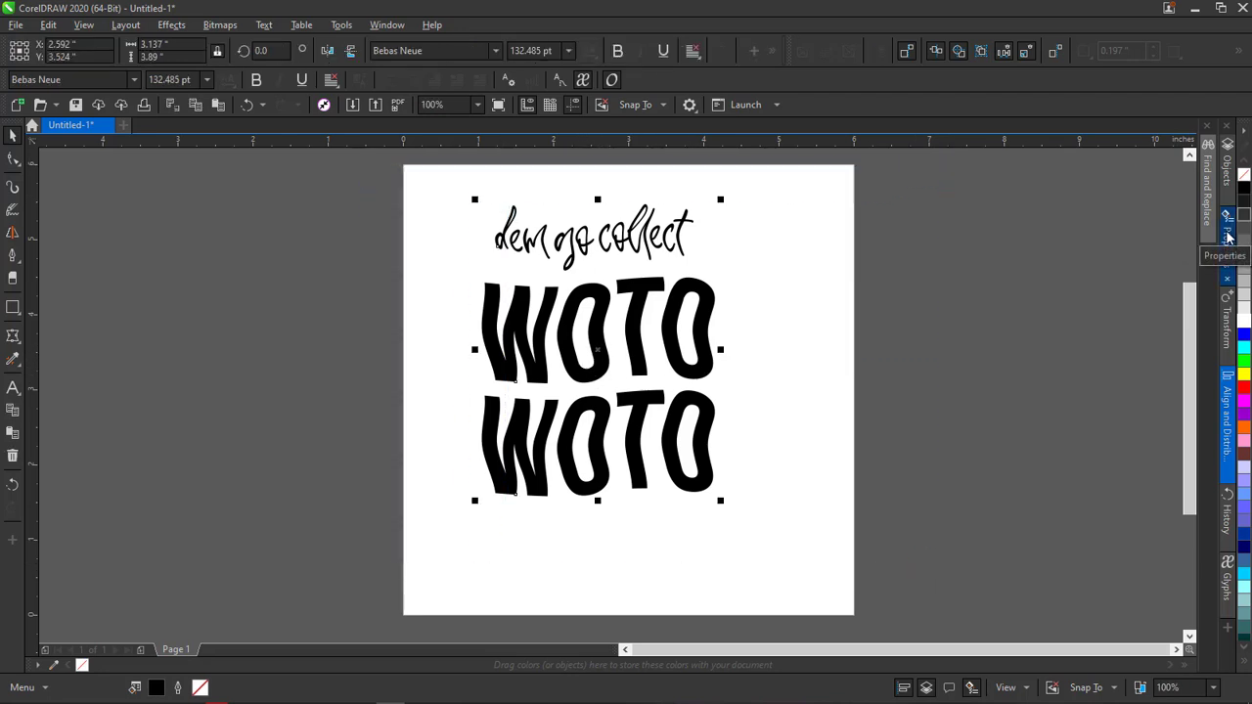
click(1231, 405)
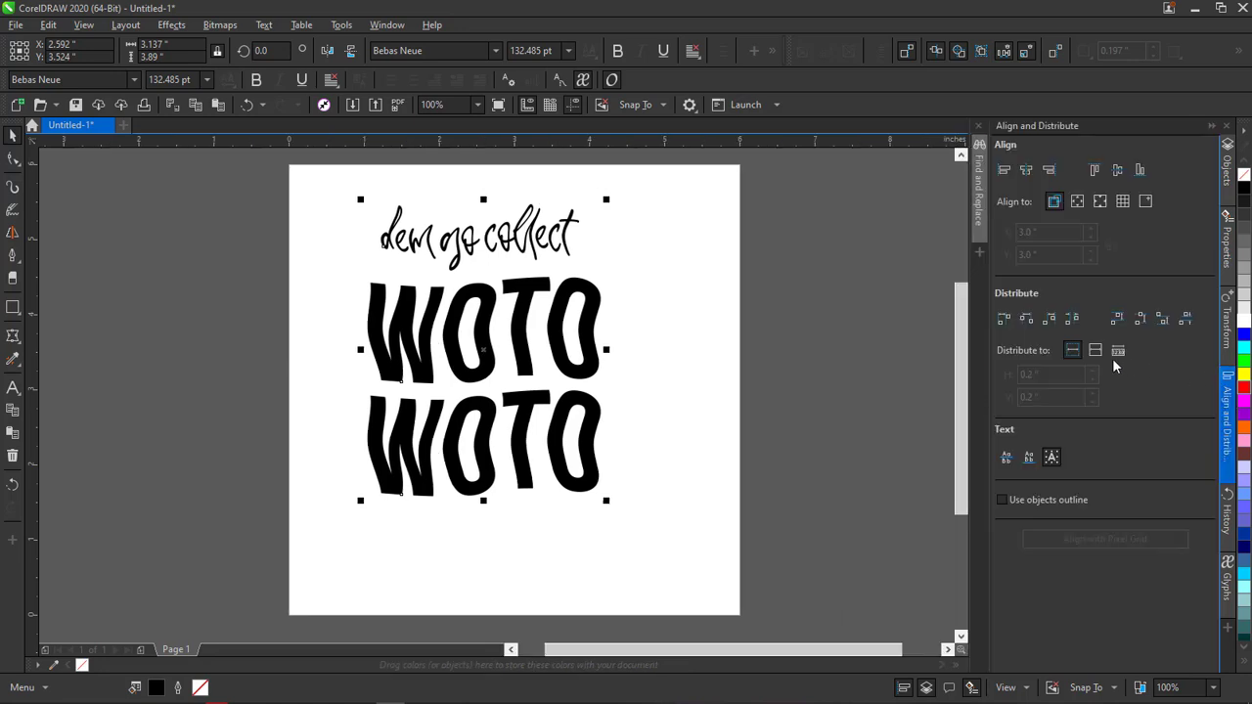
click(1027, 170)
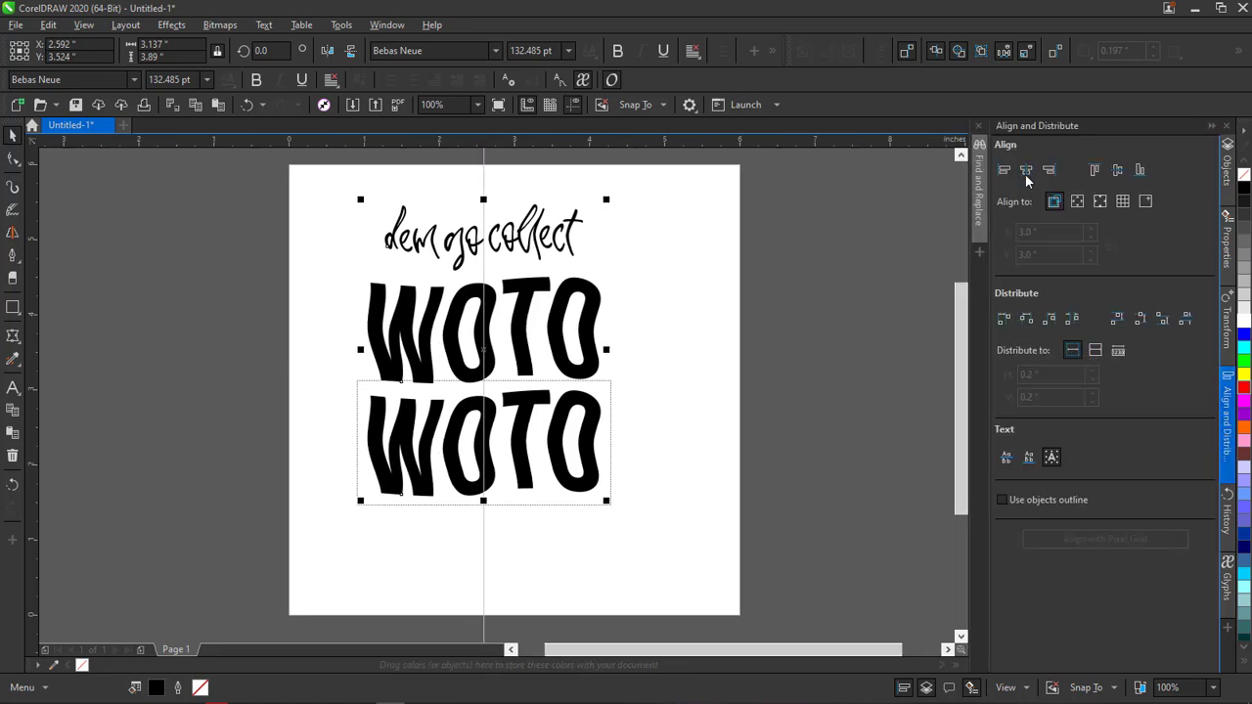
Group the "dem go collect" line with both WOTO lines and center the group on the page
click(237, 252)
drag(248, 181, 706, 578)
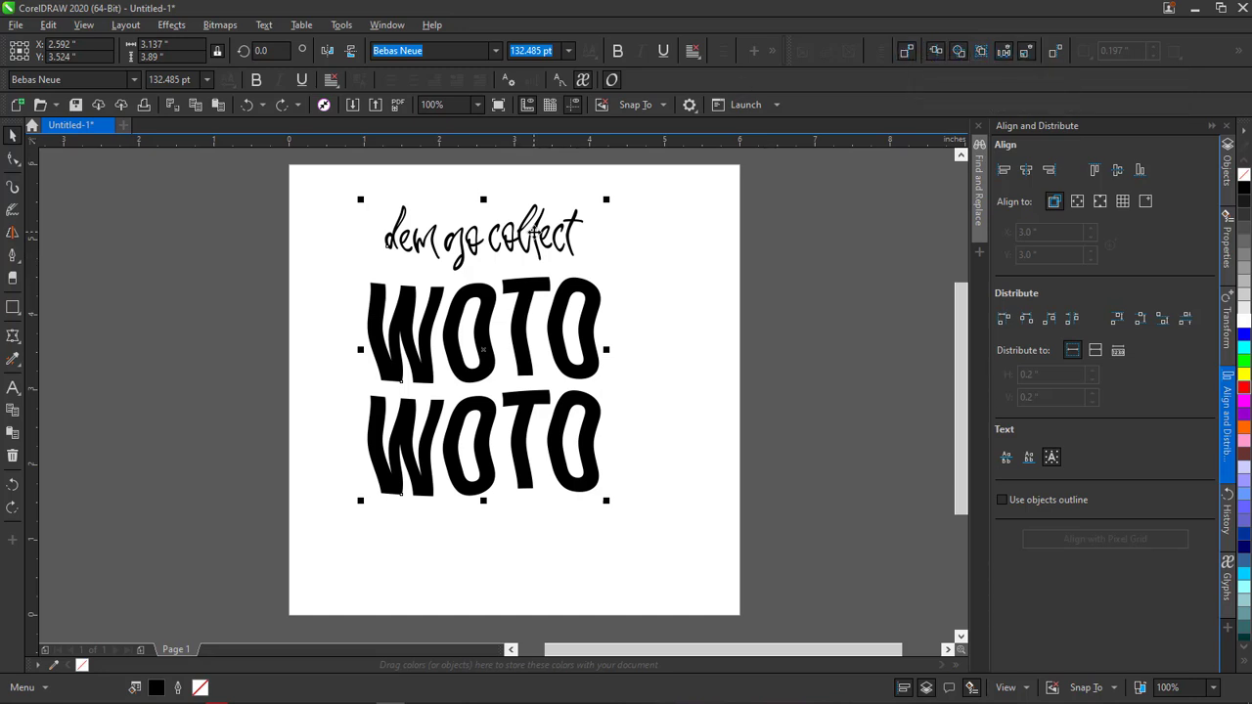
right_click(534, 231)
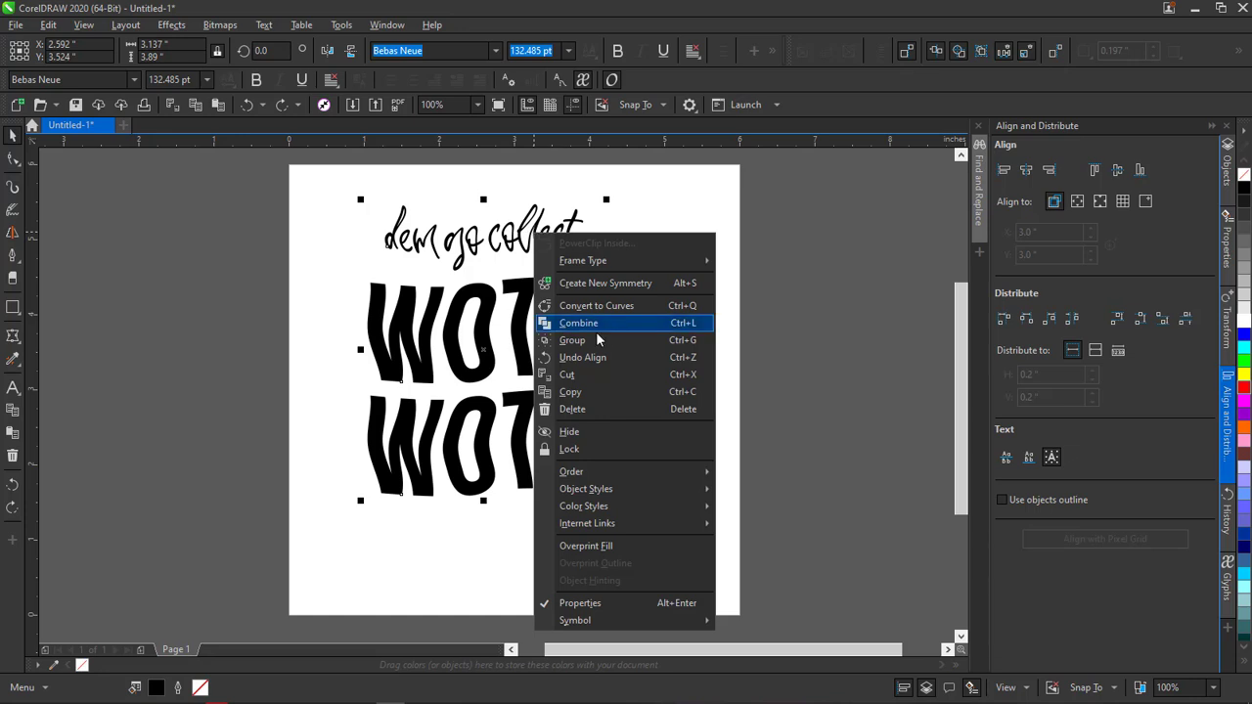
key(ctrl+g)
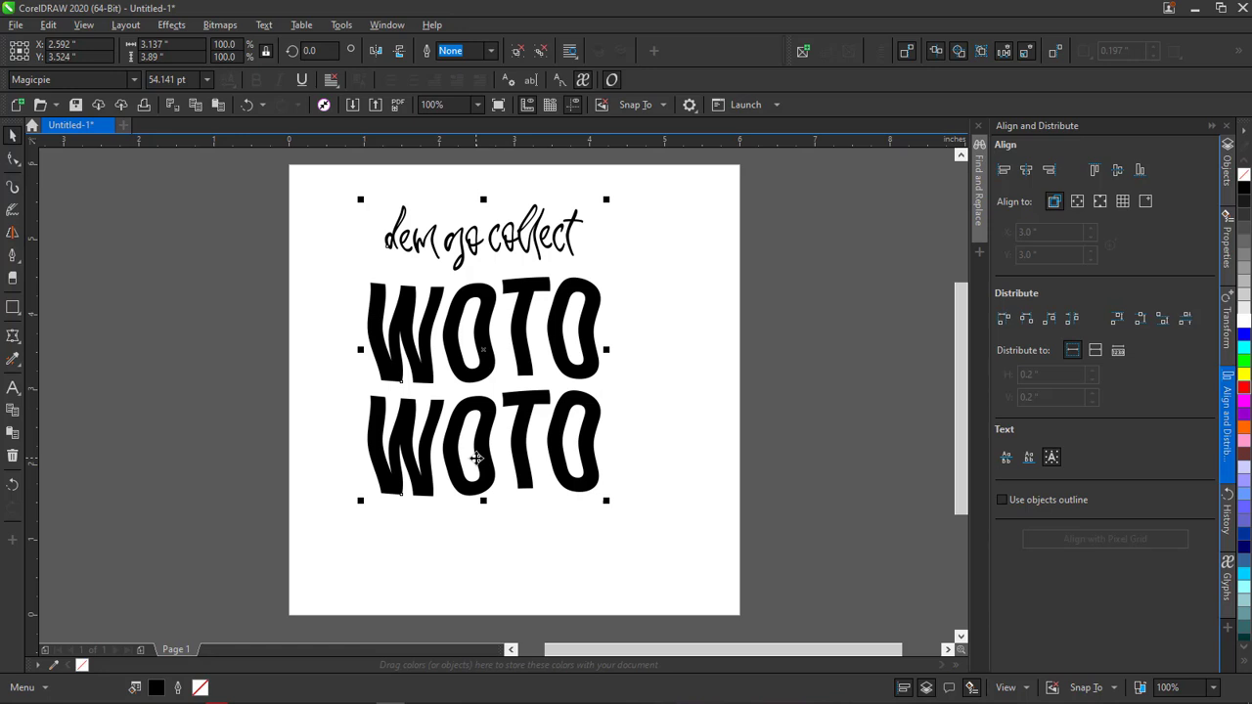
key(p)
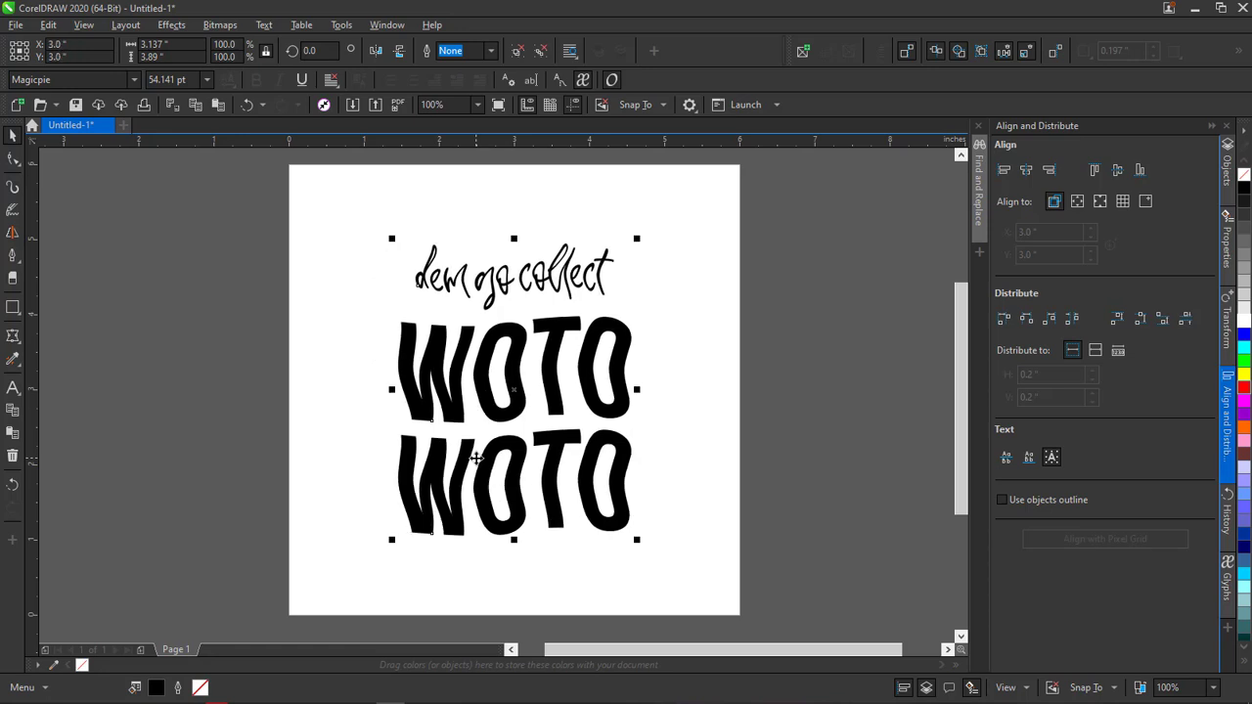
Collapse the Align and Distribute docker and ungroup the centered artwork
click(1213, 128)
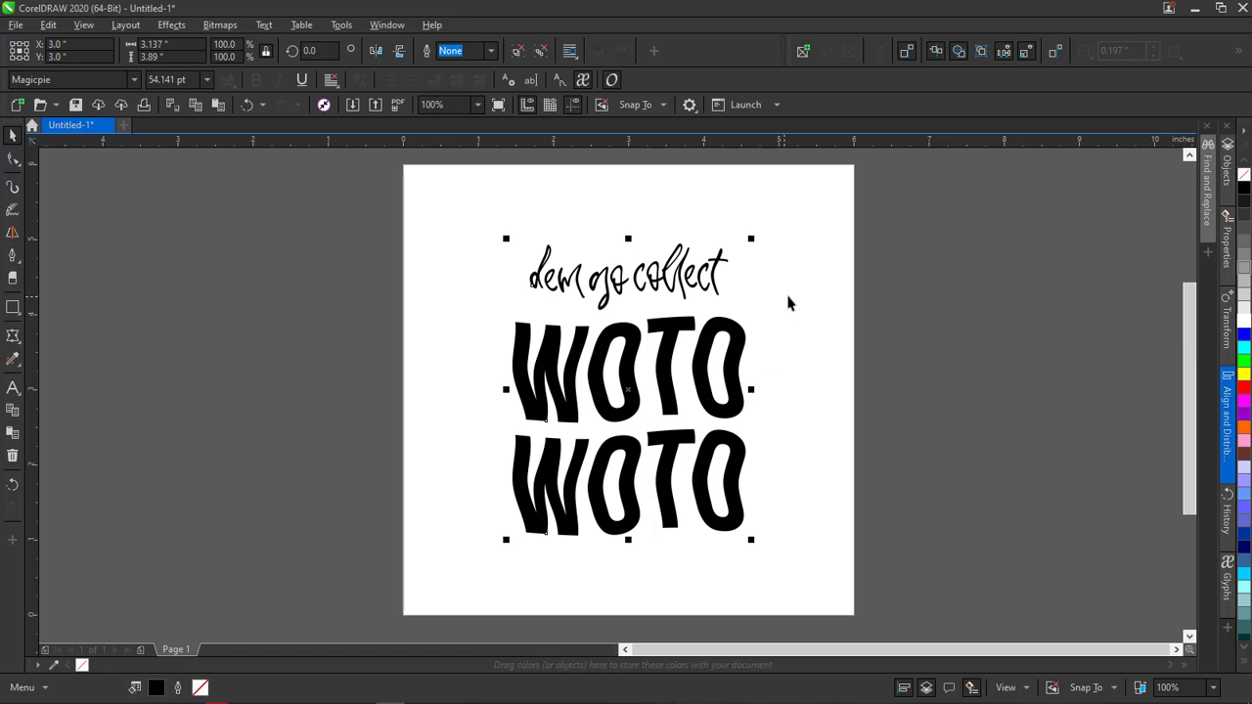
click(1179, 652)
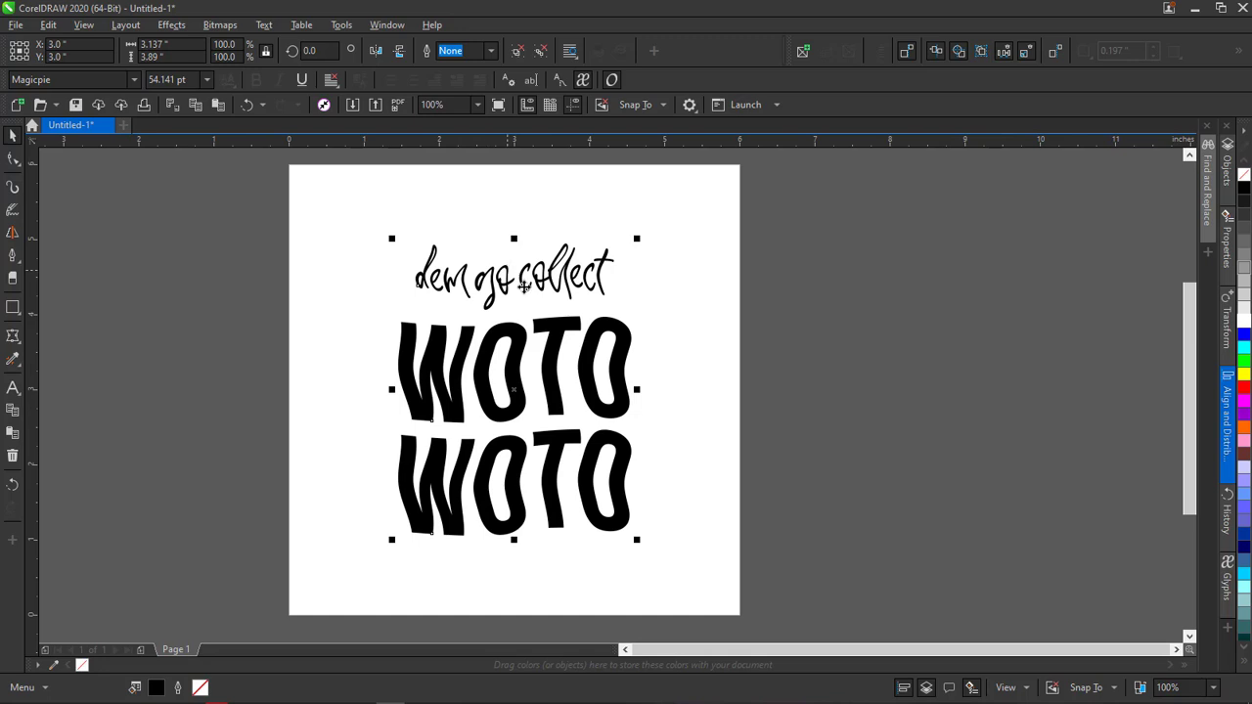
key(ctrl+u)
right_click(501, 330)
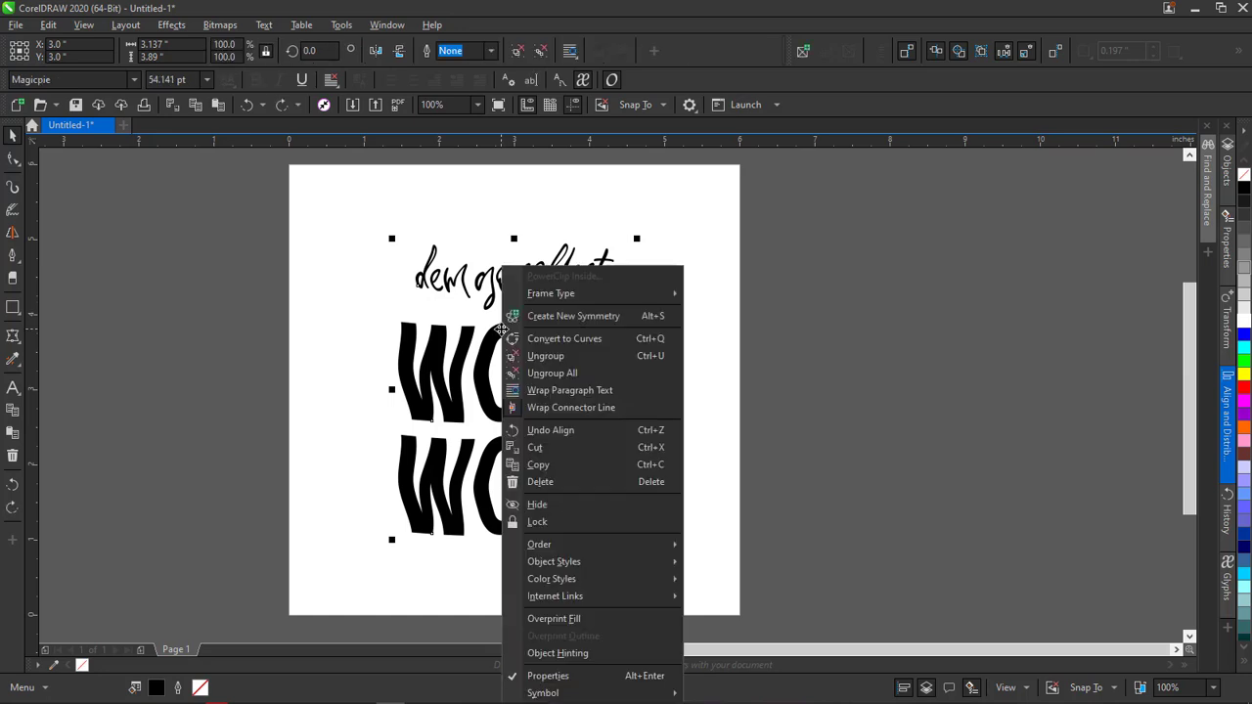
click(551, 358)
Group only the two WOTO lines, leaving the "dem go collect" text out
click(434, 364)
click(369, 364)
drag(341, 294, 671, 579)
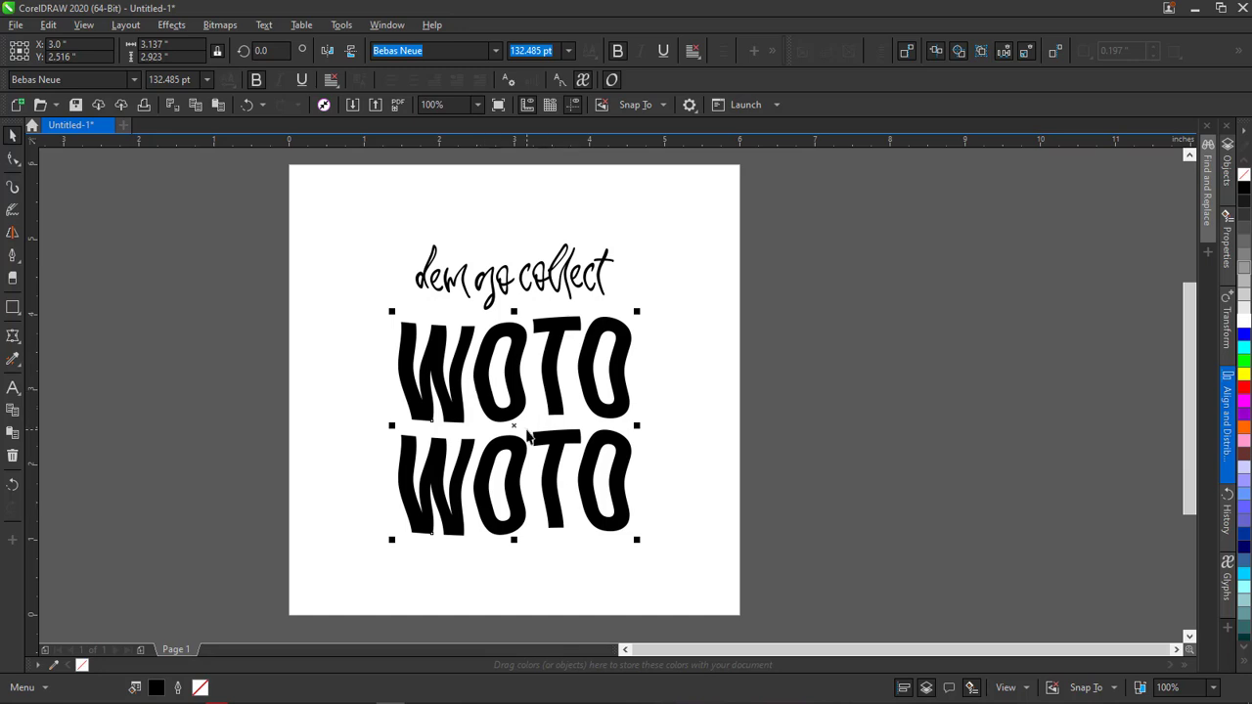
key(ctrl+g)
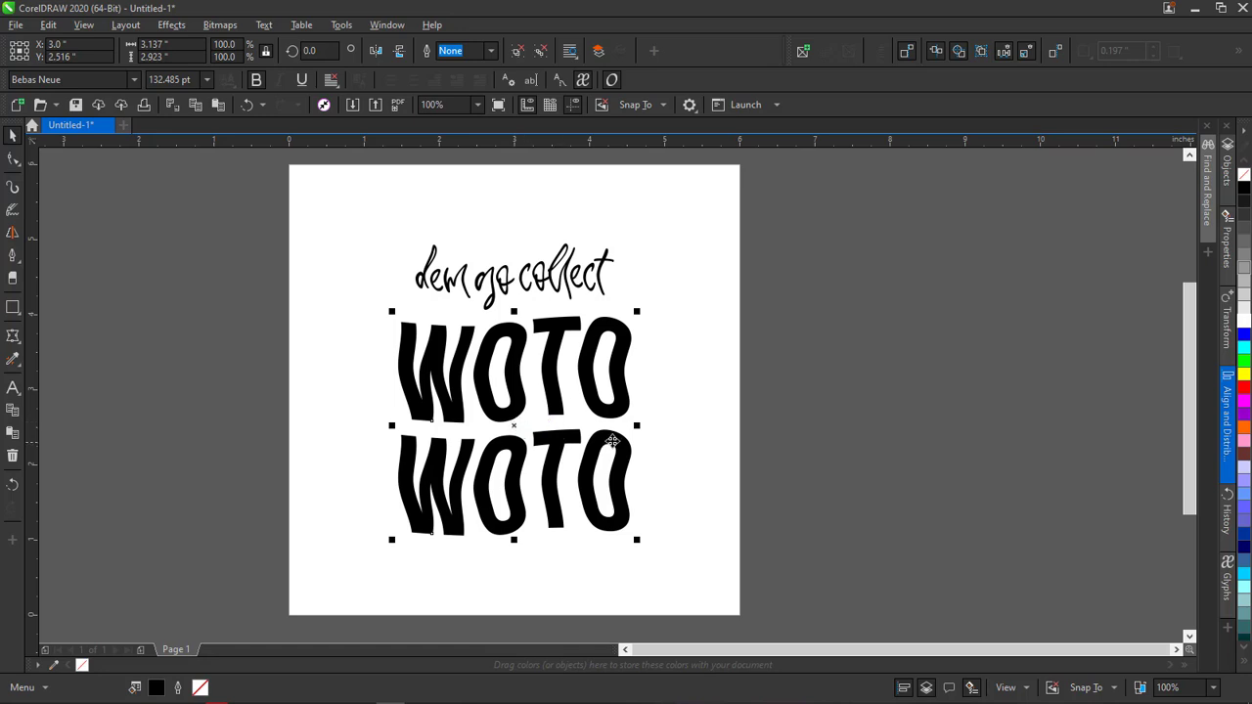
Add a second page and paste a copy of the grouped WOTO lines onto it
click(141, 650)
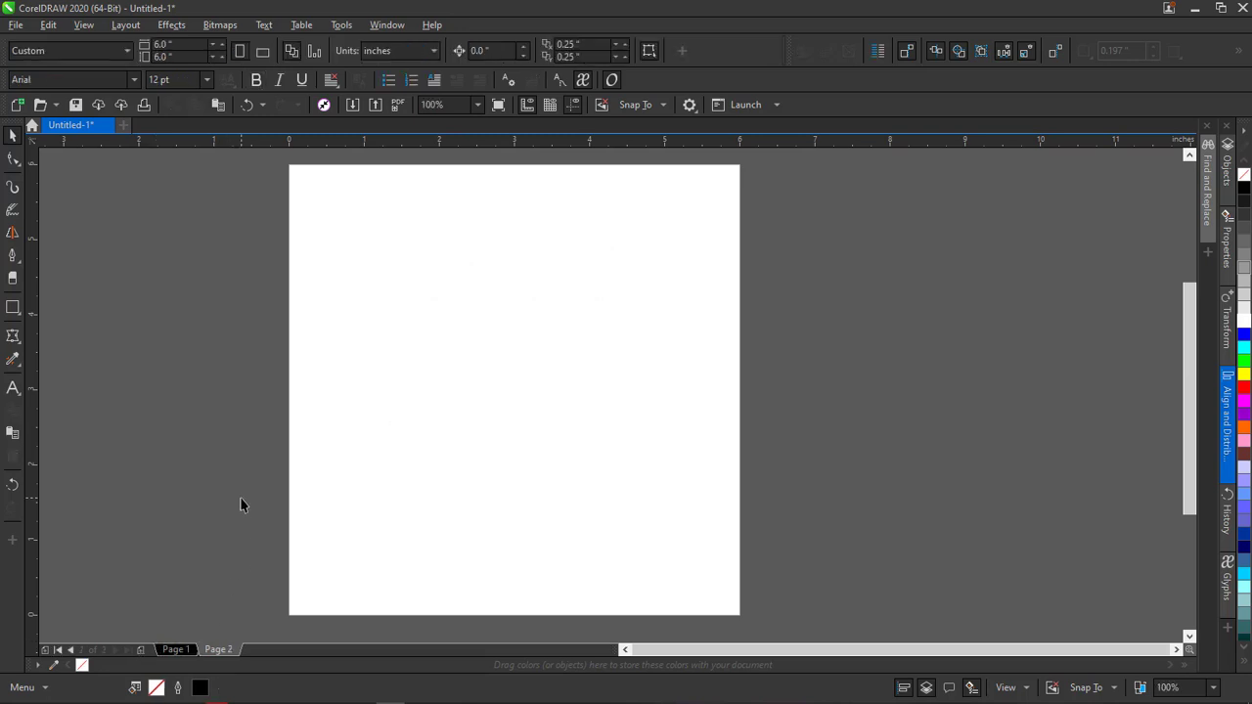
key(ctrl+v)
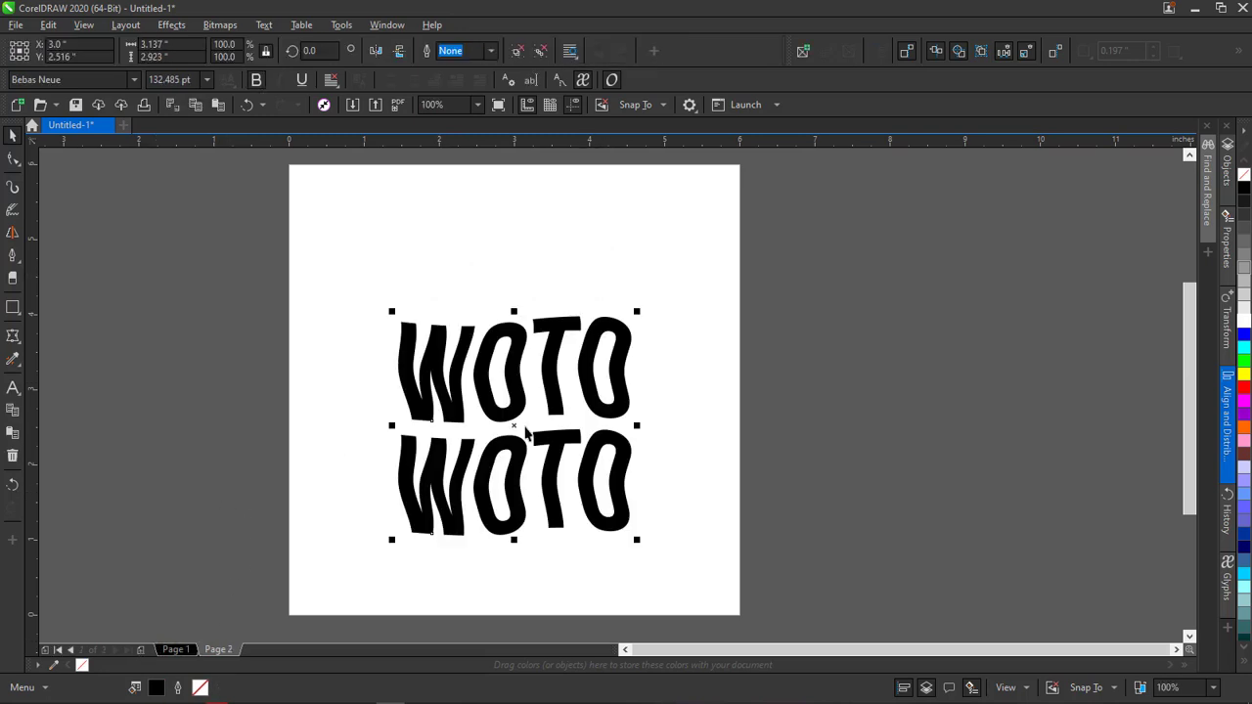
click(181, 359)
click(470, 429)
scroll(442, 411, up, 3)
scroll(442, 411, down, 3)
scroll(442, 404, up, 2)
scroll(563, 431, down, 2)
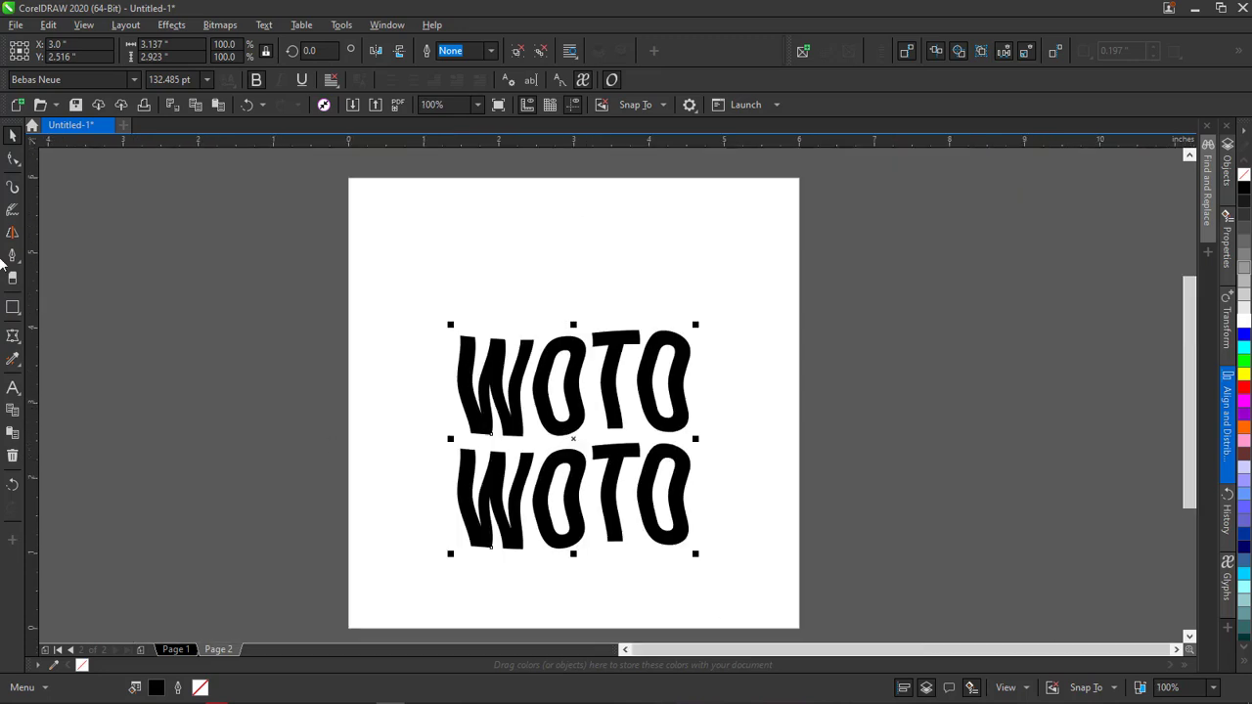
Draw a horizontal rectangle about 3.55 by 0.19 inches across the top of the upper WOTO line
click(14, 308)
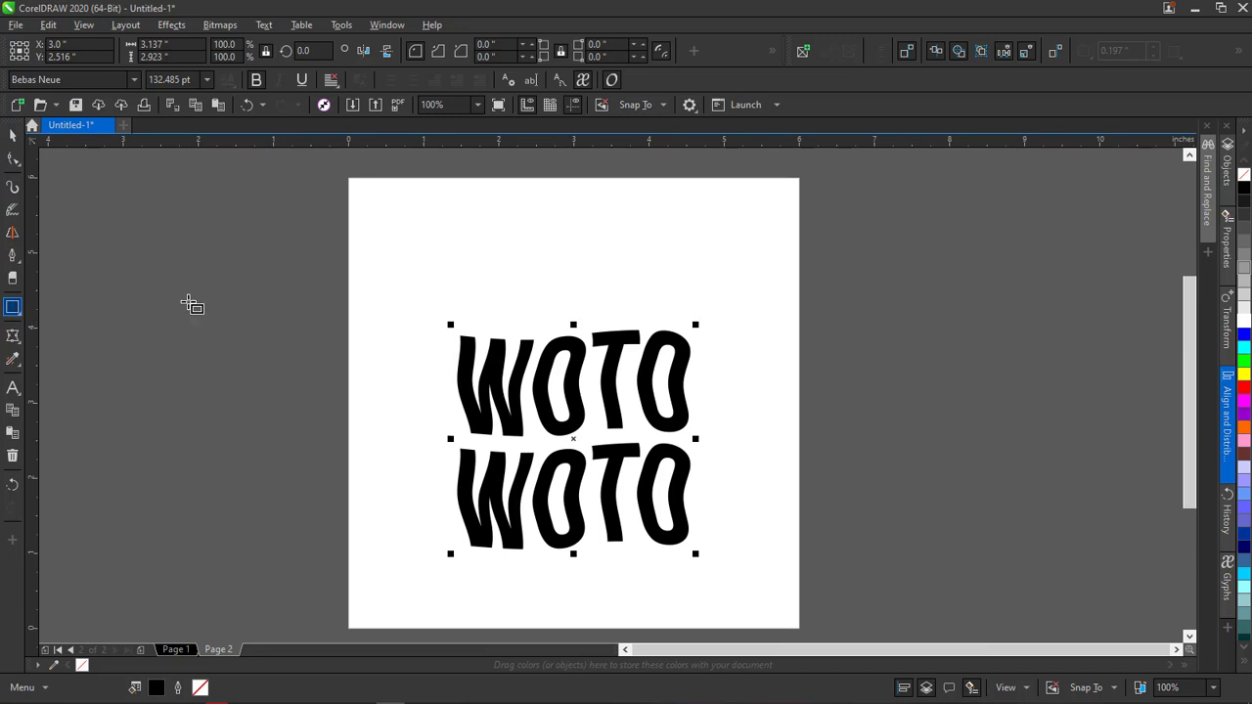
scroll(482, 350, up, 2)
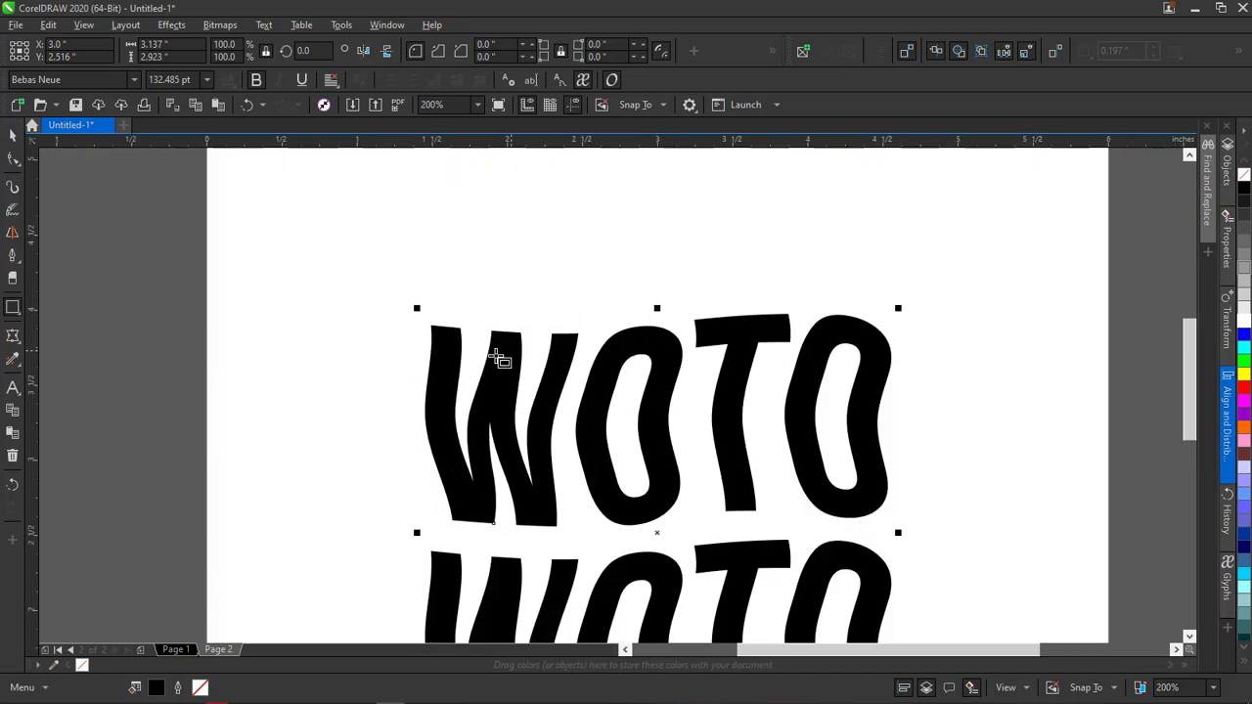
drag(1191, 411, 1191, 436)
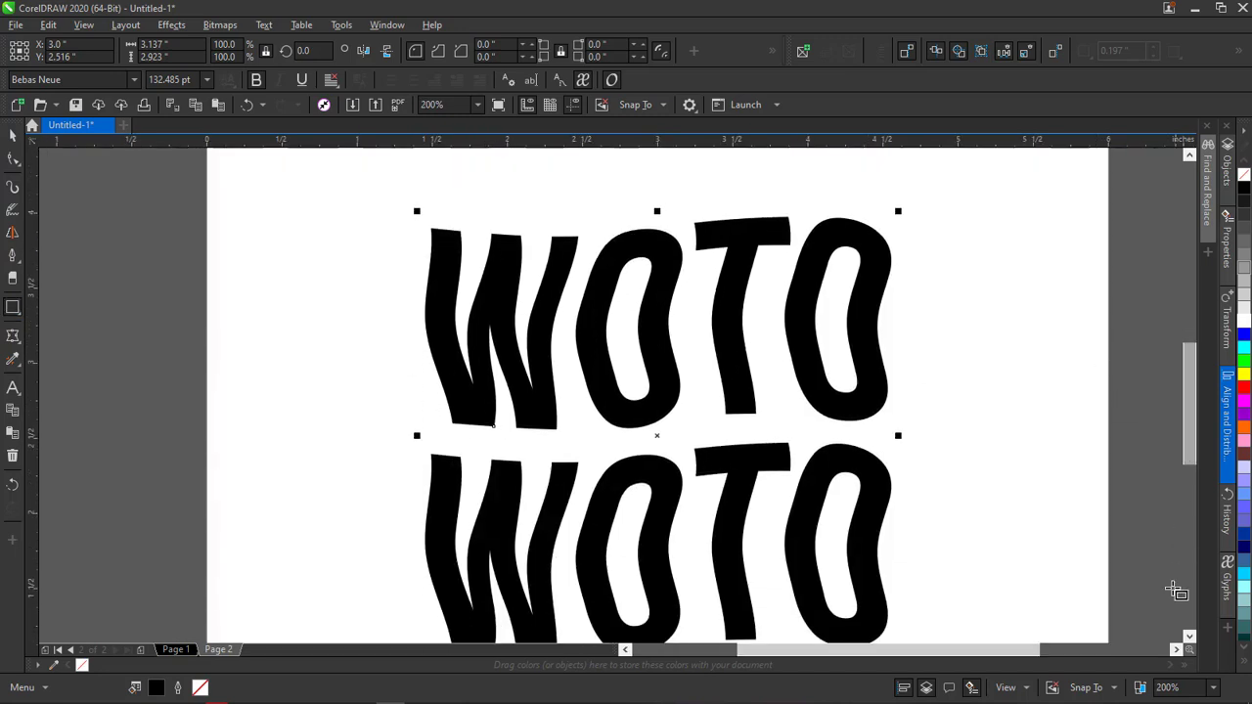
click(1177, 649)
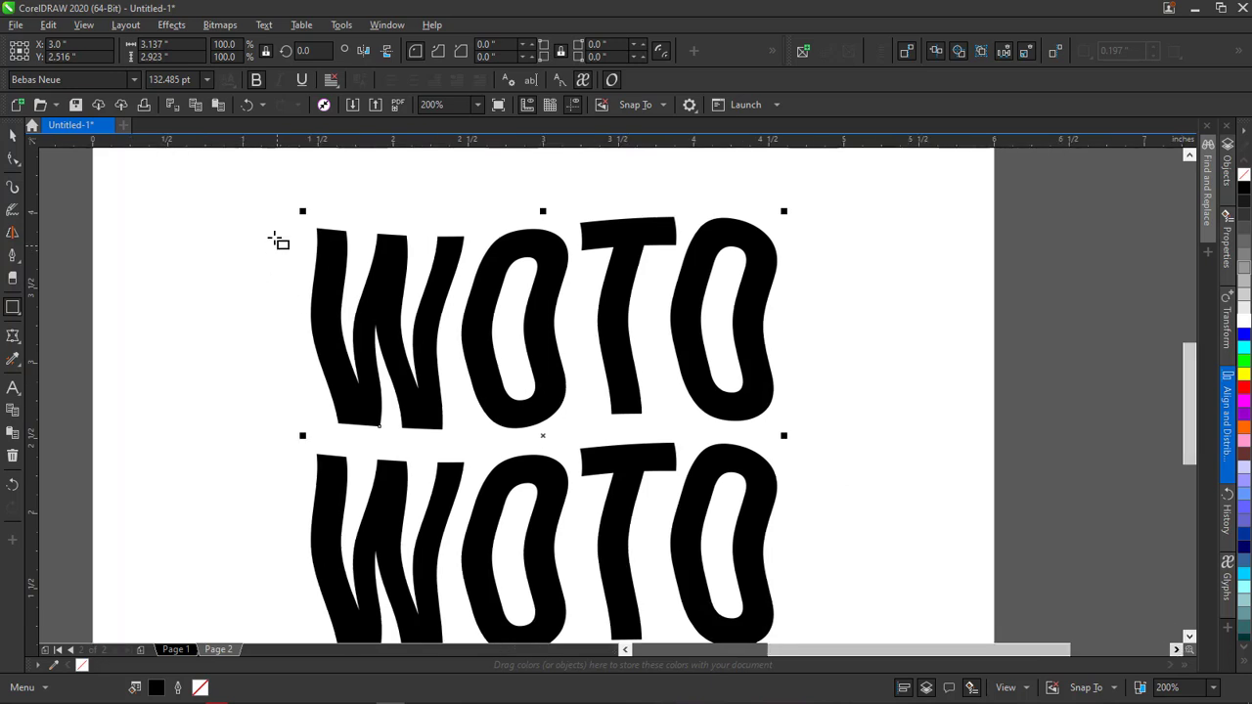
drag(271, 217, 807, 248)
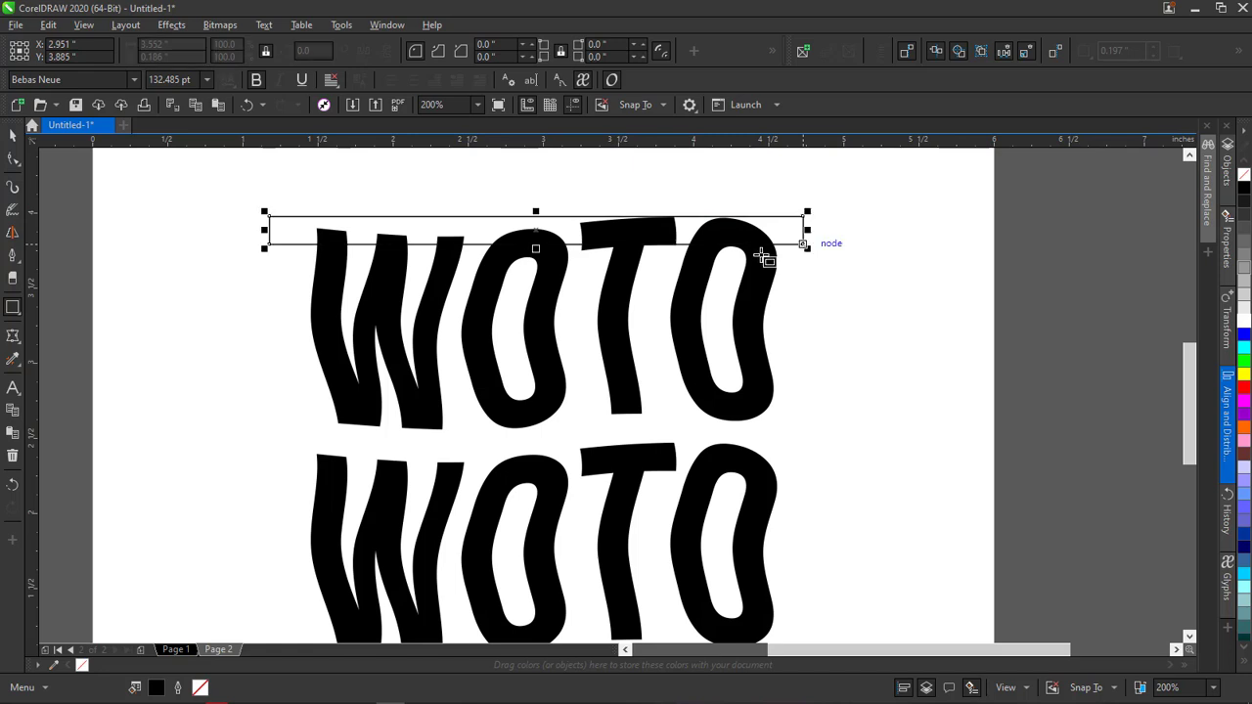
Reduce the height of the rectangle across the upper WOTO to about 0.125 inches
scroll(536, 214, up, 1)
drag(536, 214, 536, 234)
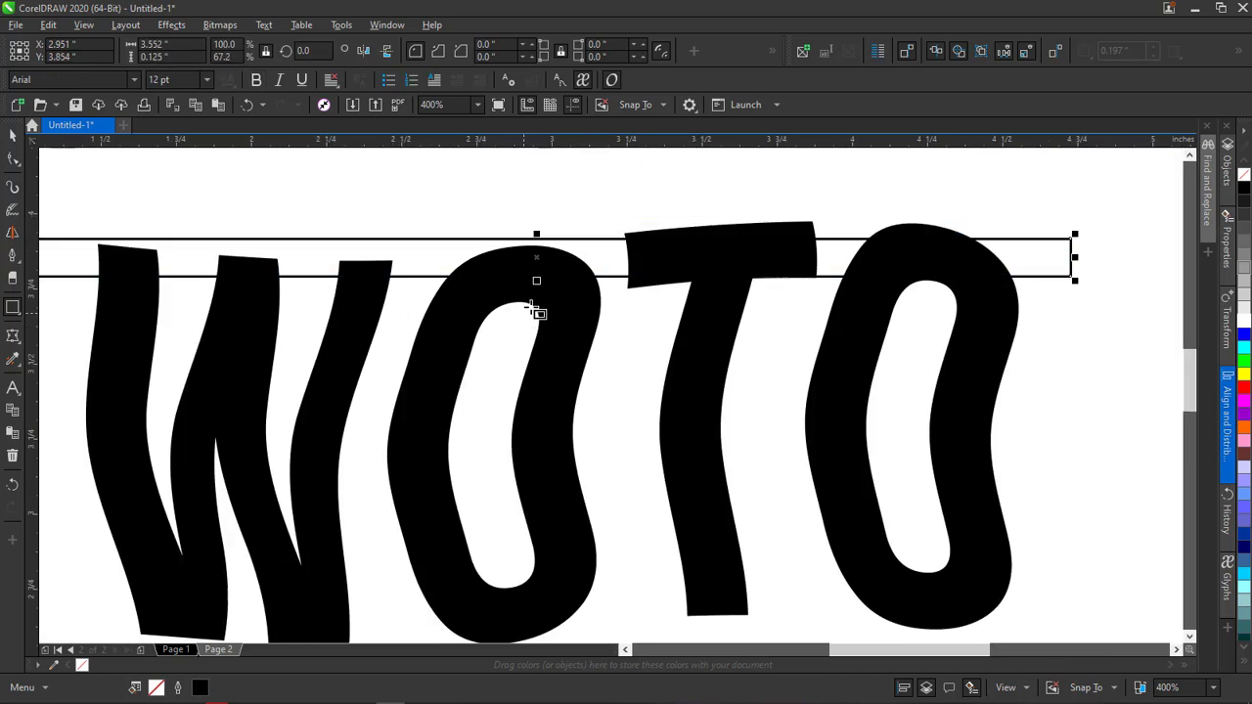
scroll(535, 294, down, 1)
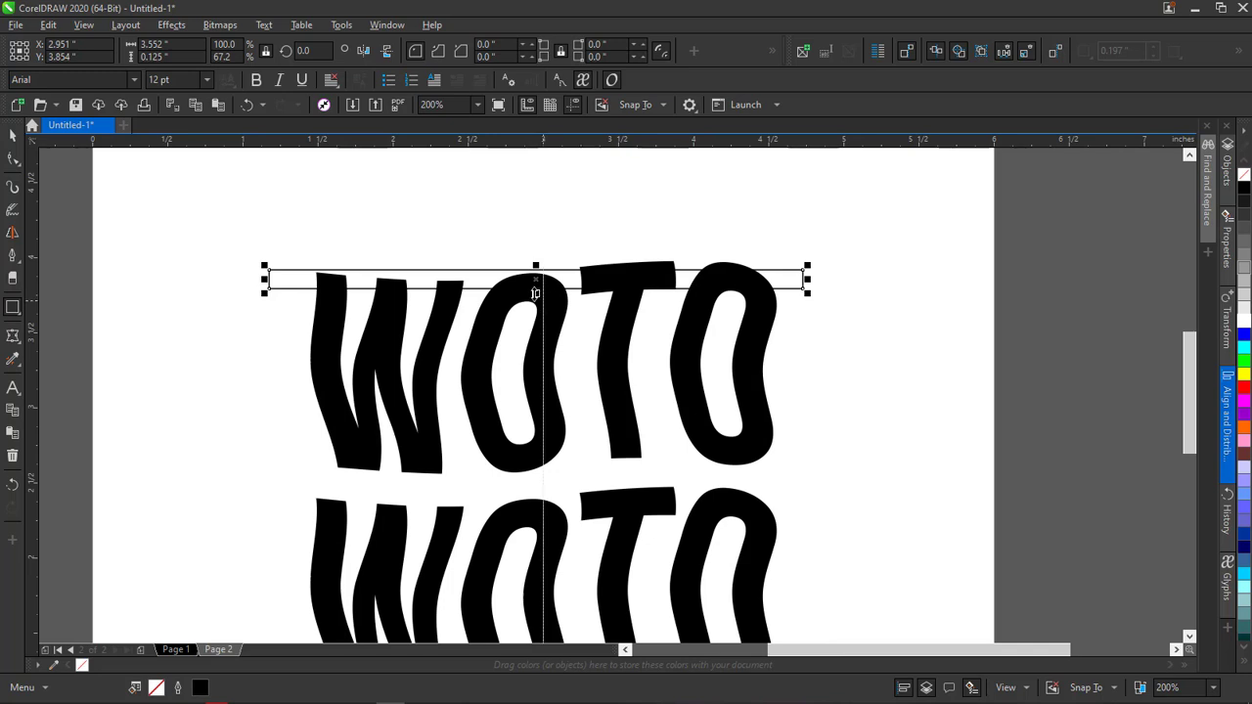
drag(534, 294, 535, 263)
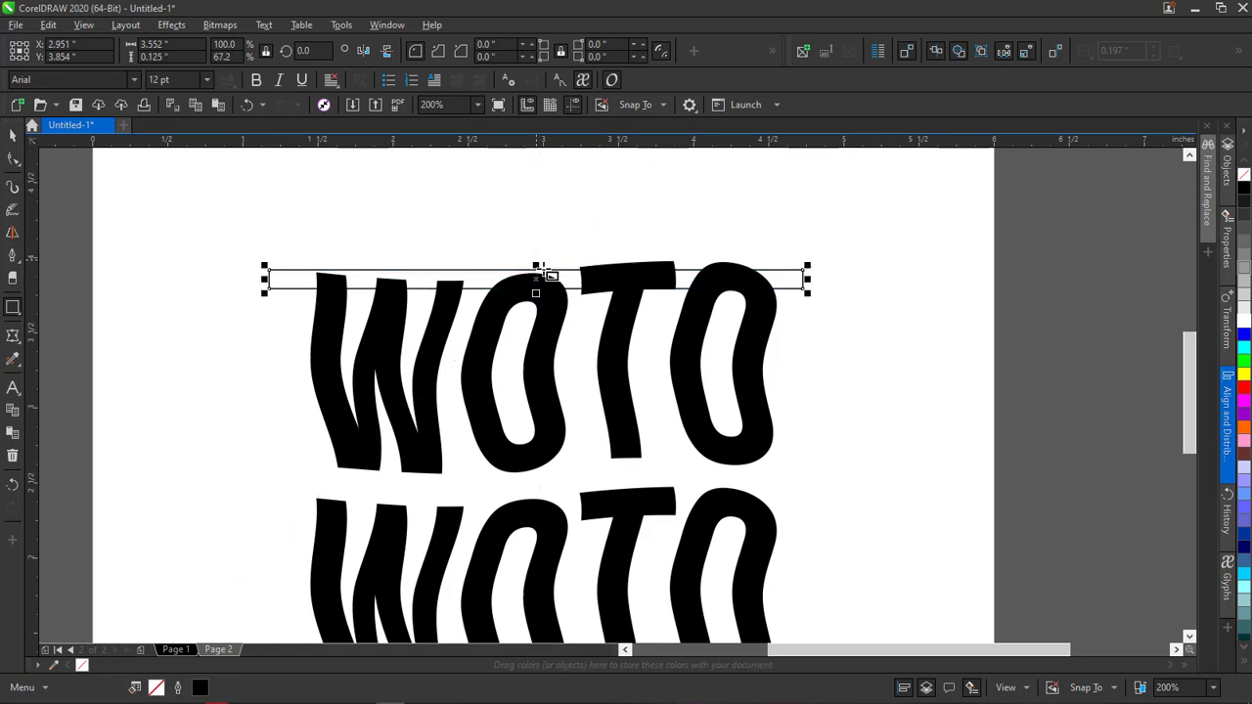
scroll(536, 290, up, 1)
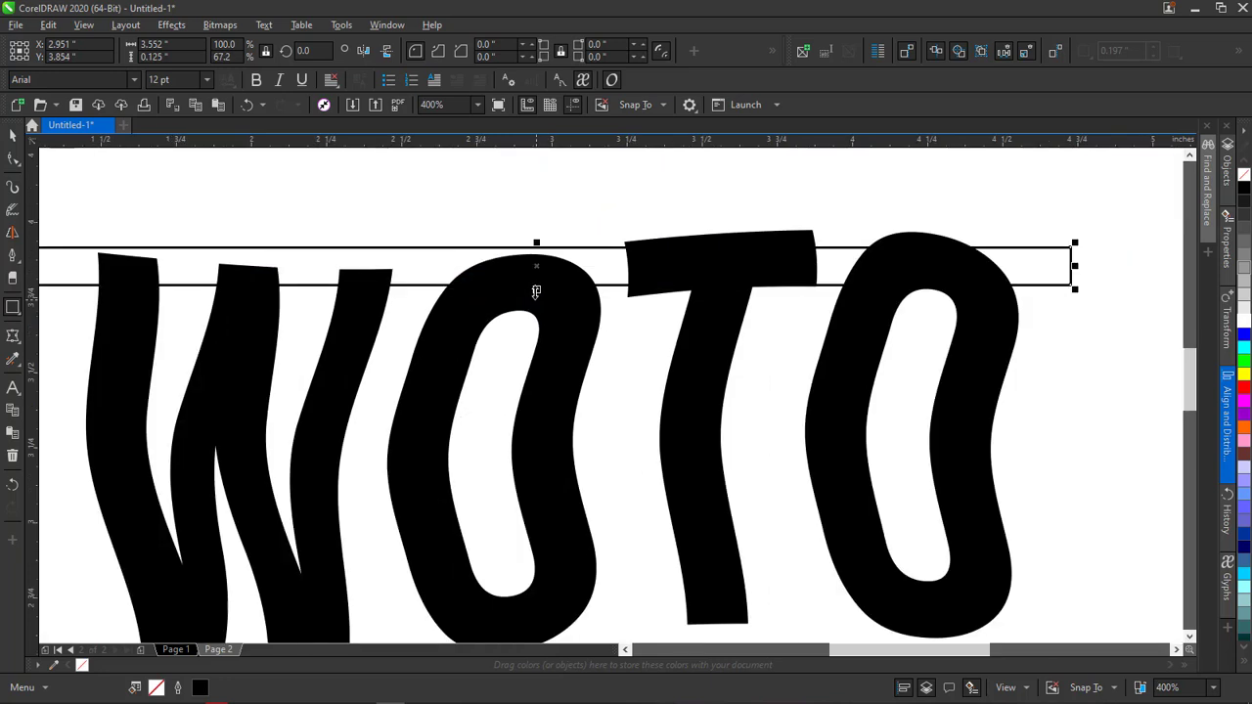
drag(536, 289, 536, 299)
click(8, 137)
scroll(514, 285, down, 1)
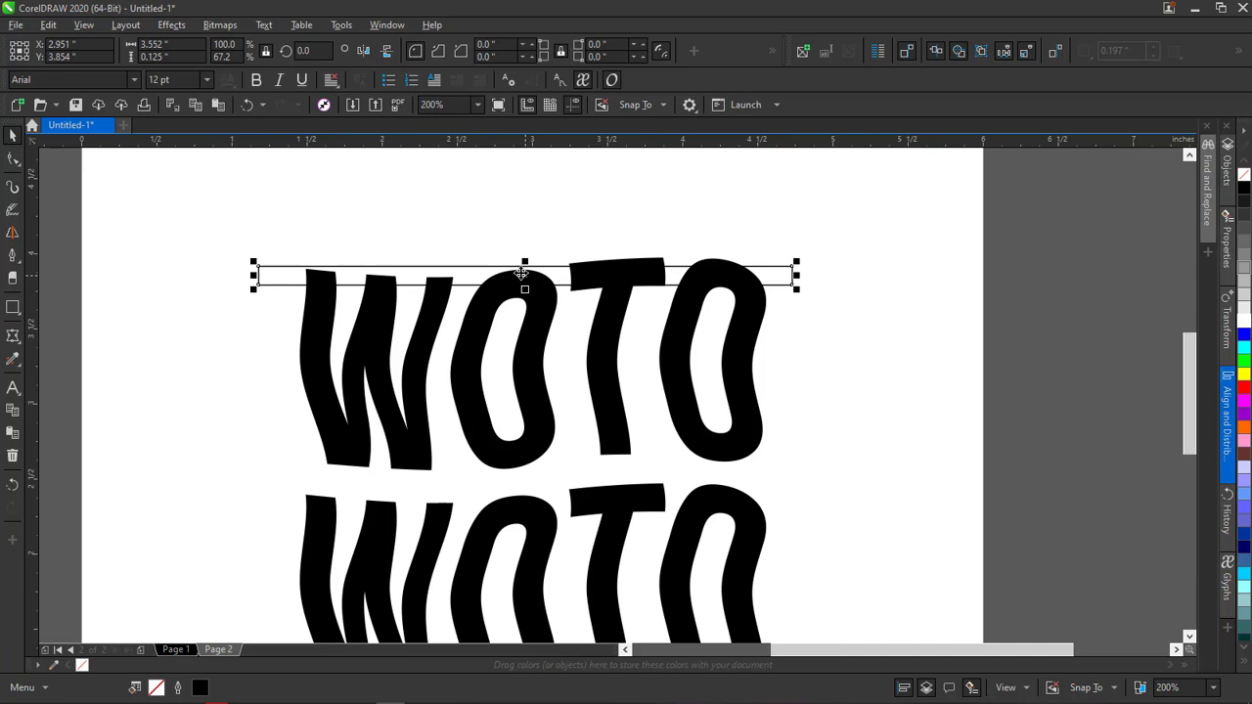
Duplicate the rectangle a little below the first one and thin the copy to about 0.03 inches high
right_click(522, 274)
click(440, 281)
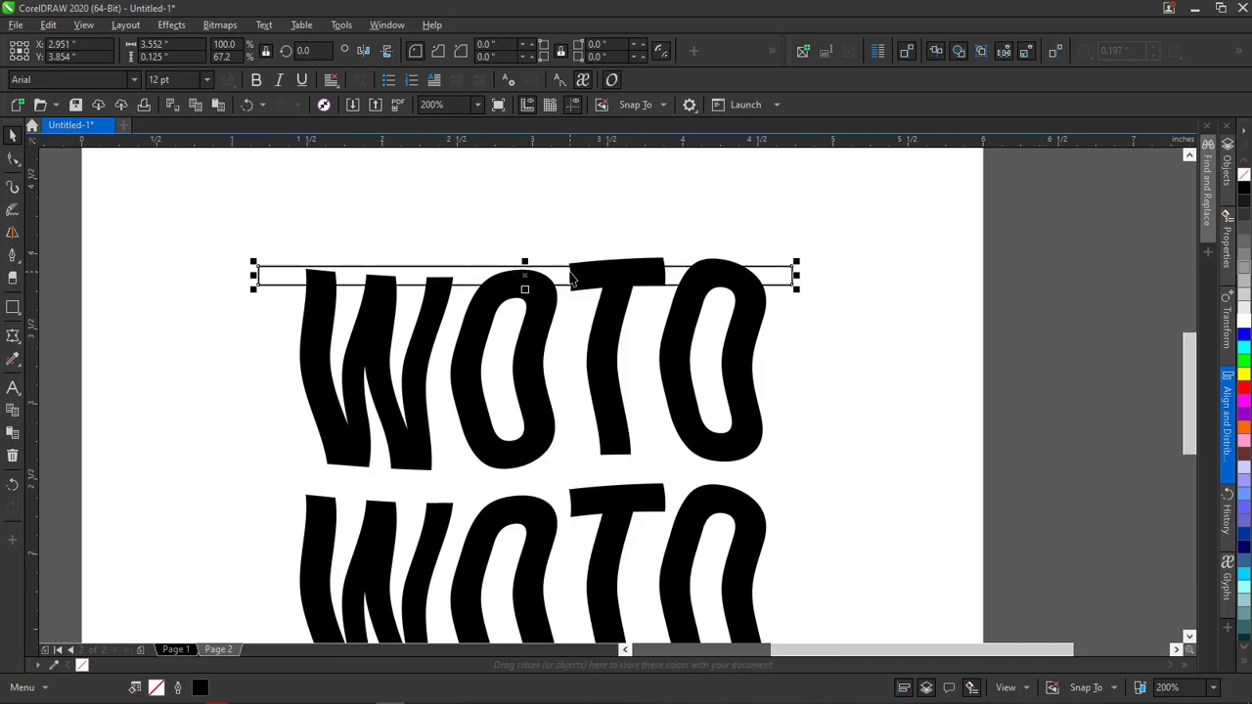
drag(525, 280, 538, 313)
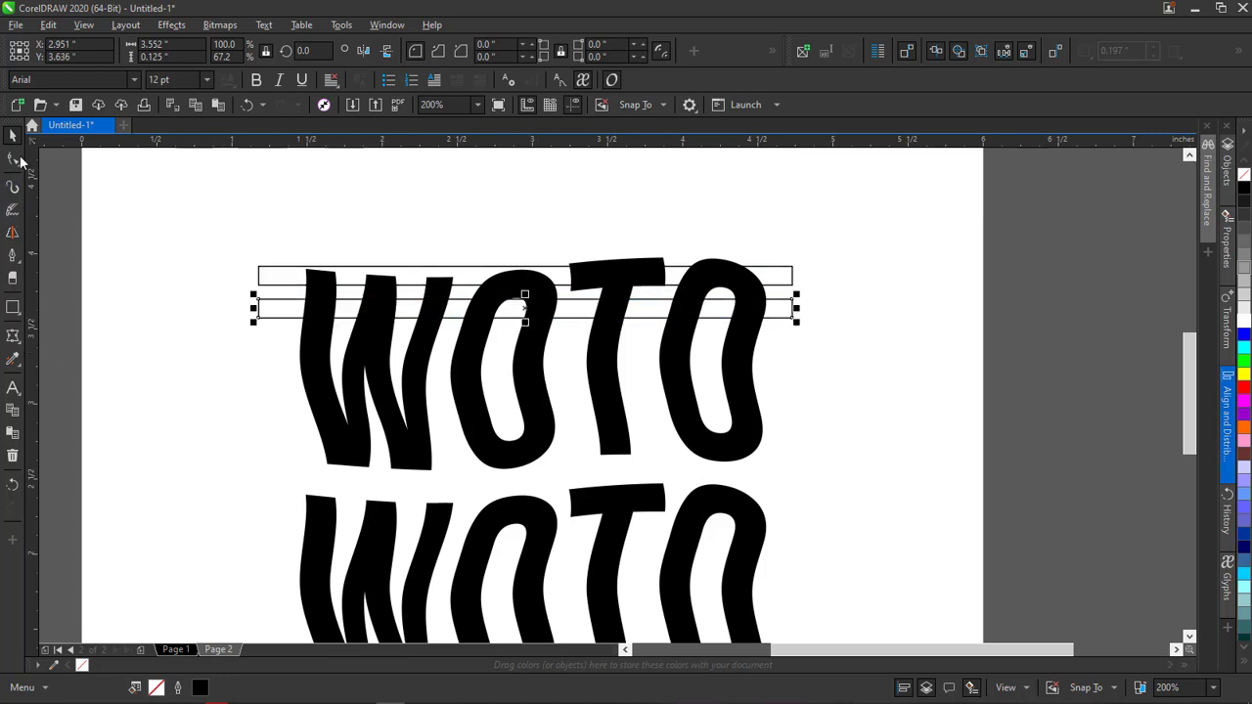
drag(525, 323, 524, 302)
scroll(525, 310, up, 2)
scroll(518, 313, down, 2)
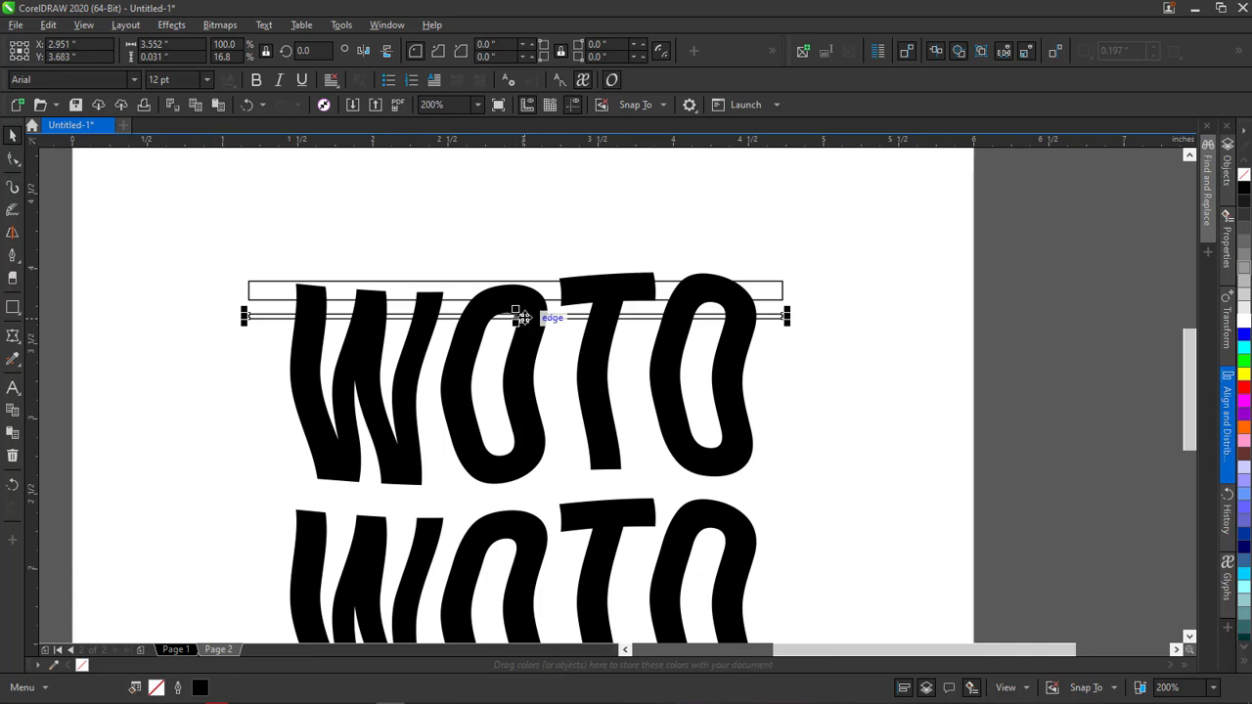
Add a third bar below the thin one by duplicating it and make it about 0.054 inches high
mouse_move(523, 315)
mouse_down()
mouse_move(516, 345)
mouse_move(510, 322)
mouse_up()
scroll(516, 344, up, 1)
scroll(518, 327, up, 2)
scroll(510, 323, down, 3)
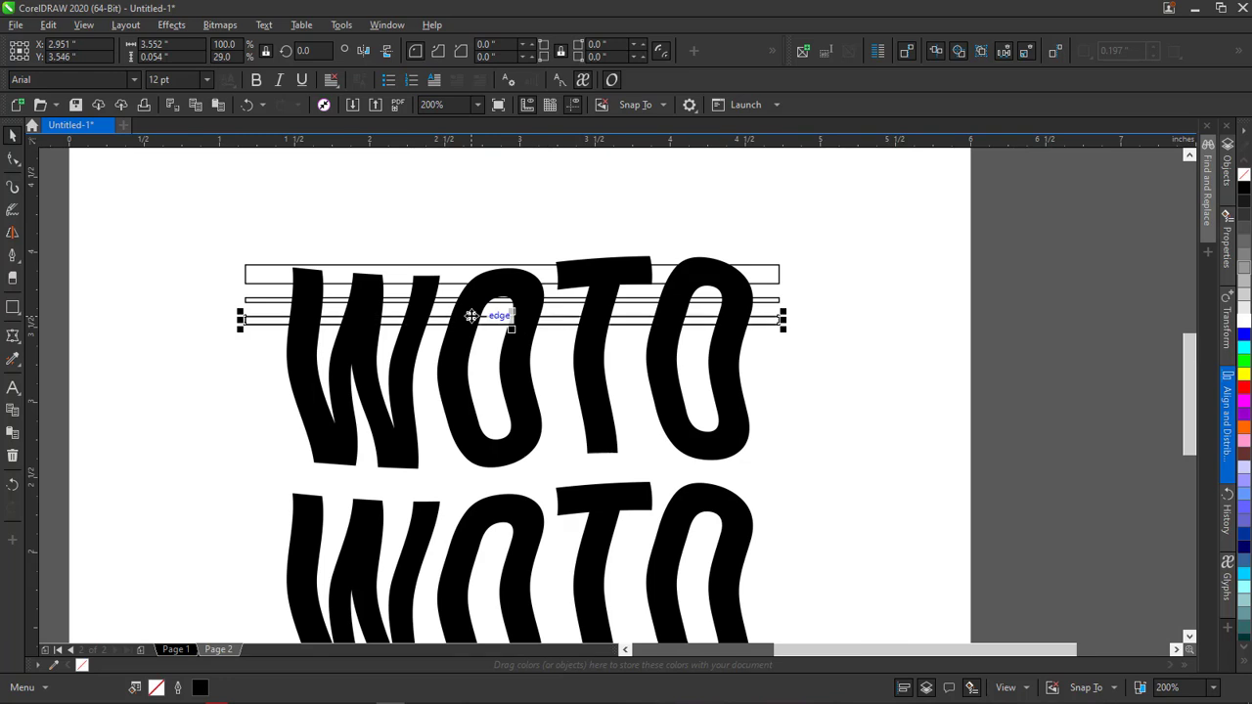
Duplicate the lowest bar beneath itself and increase the copy's height to about 0.084 inches
mouse_move(512, 315)
mouse_down()
mouse_move(515, 359)
mouse_move(520, 288)
mouse_move(526, 302)
mouse_up()
scroll(511, 345, up, 4)
scroll(526, 323, down, 2)
scroll(523, 355, down, 3)
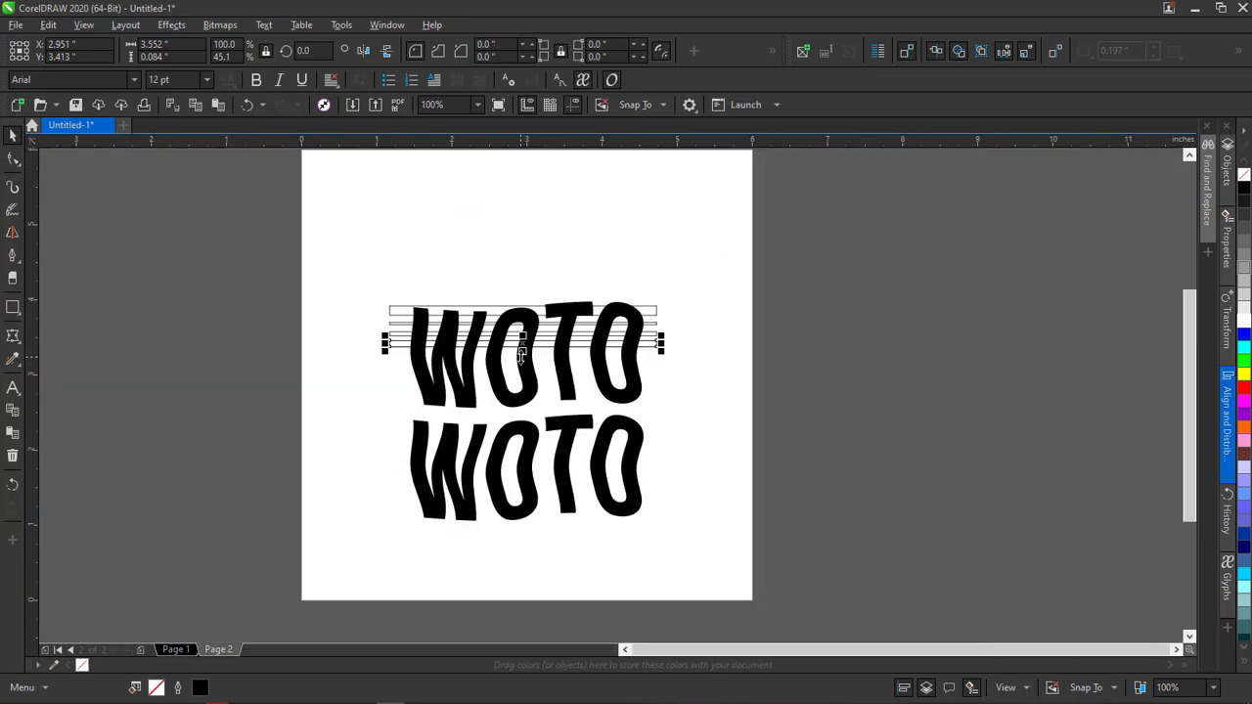
scroll(521, 352, up, 1)
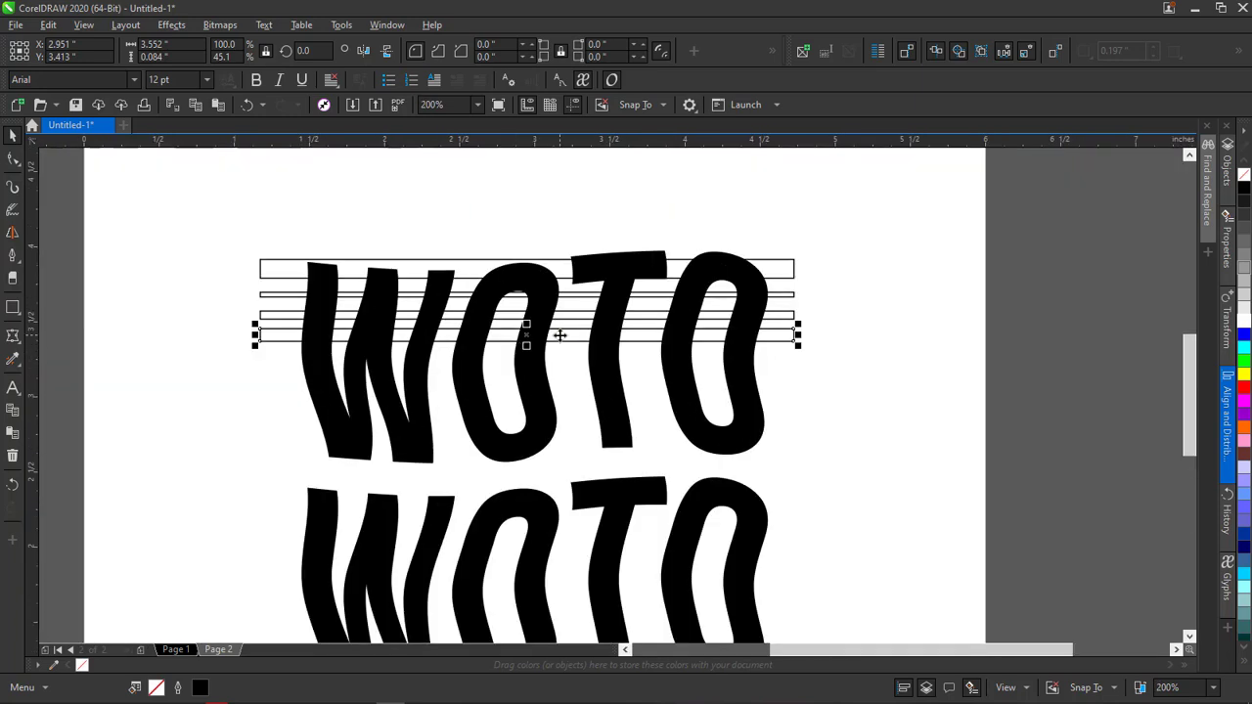
Add two more bars below, about 0.15 and 0.3 inches high, shifting the taller one slightly left
drag(531, 338, 528, 379)
right_click(524, 368)
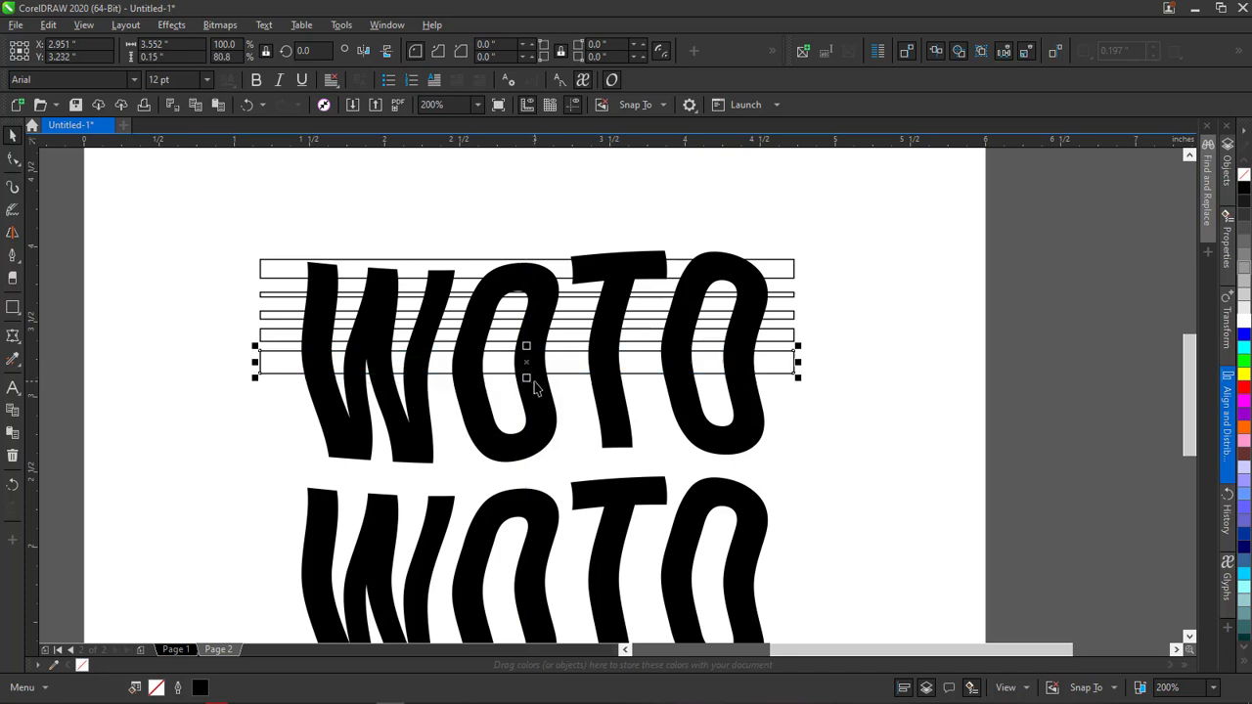
drag(526, 362, 503, 381)
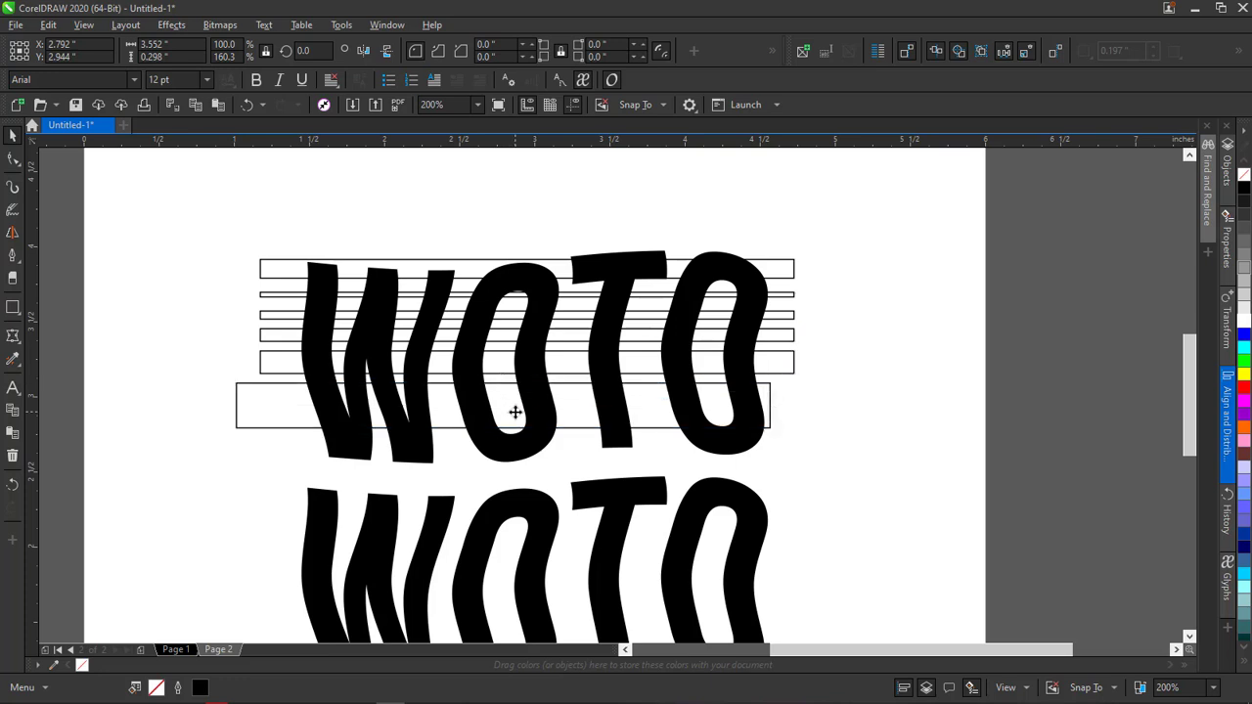
Duplicate the tallest bar just beneath itself and thin the copy to about 0.027 inches high
drag(512, 411, 512, 472)
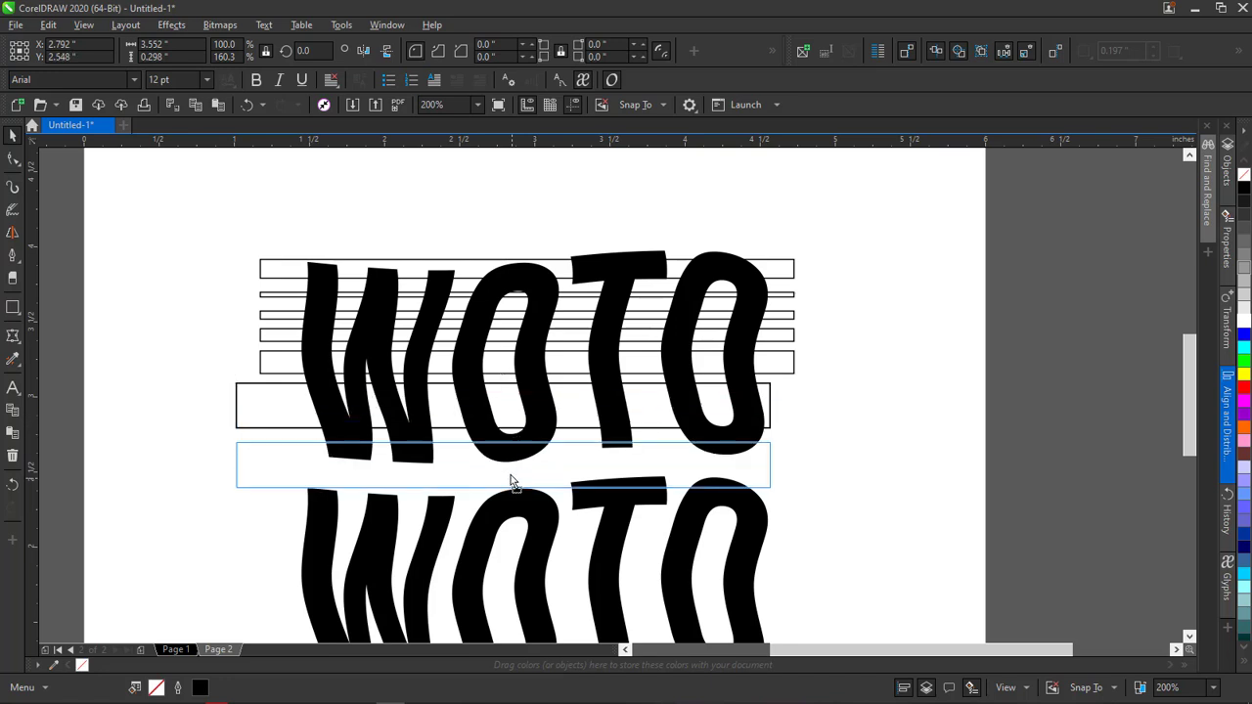
click(504, 423)
click(503, 422)
drag(484, 479, 492, 447)
scroll(492, 448, up, 4)
drag(544, 517, 569, 370)
scroll(568, 371, down, 4)
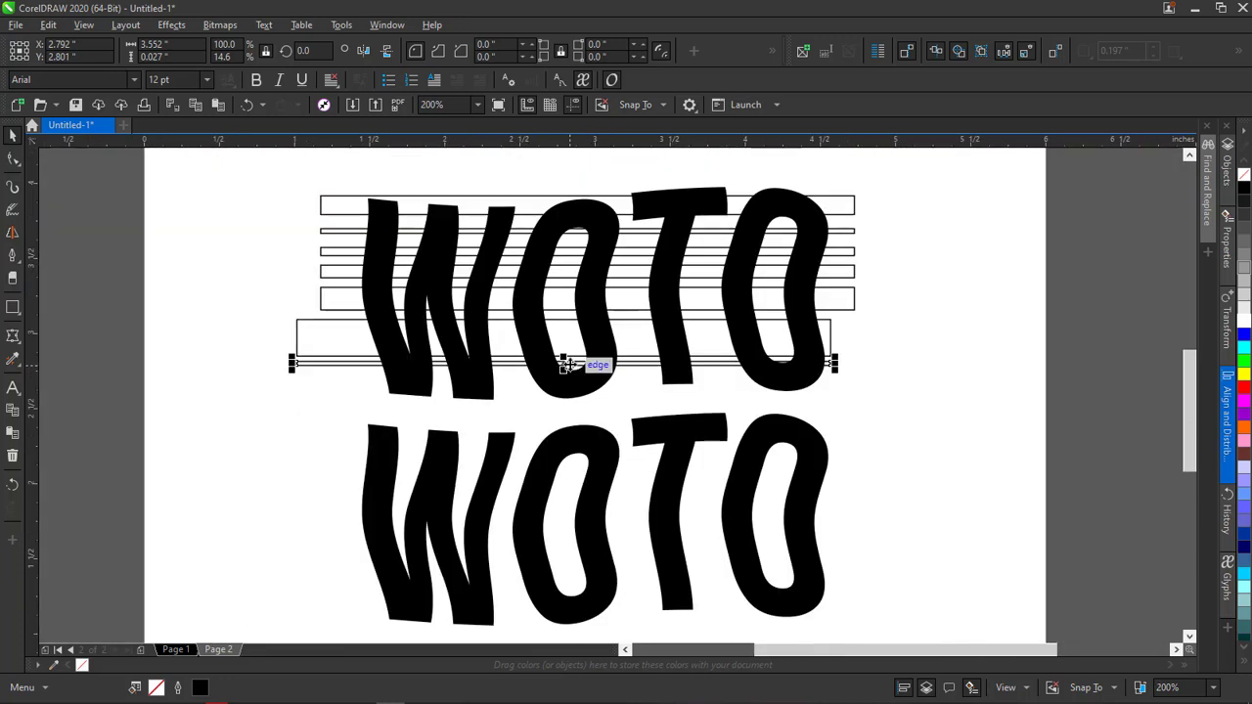
Duplicate the thin bar across the lower ends of the letters and make the copy about 0.055 inches high
scroll(568, 365, up, 2)
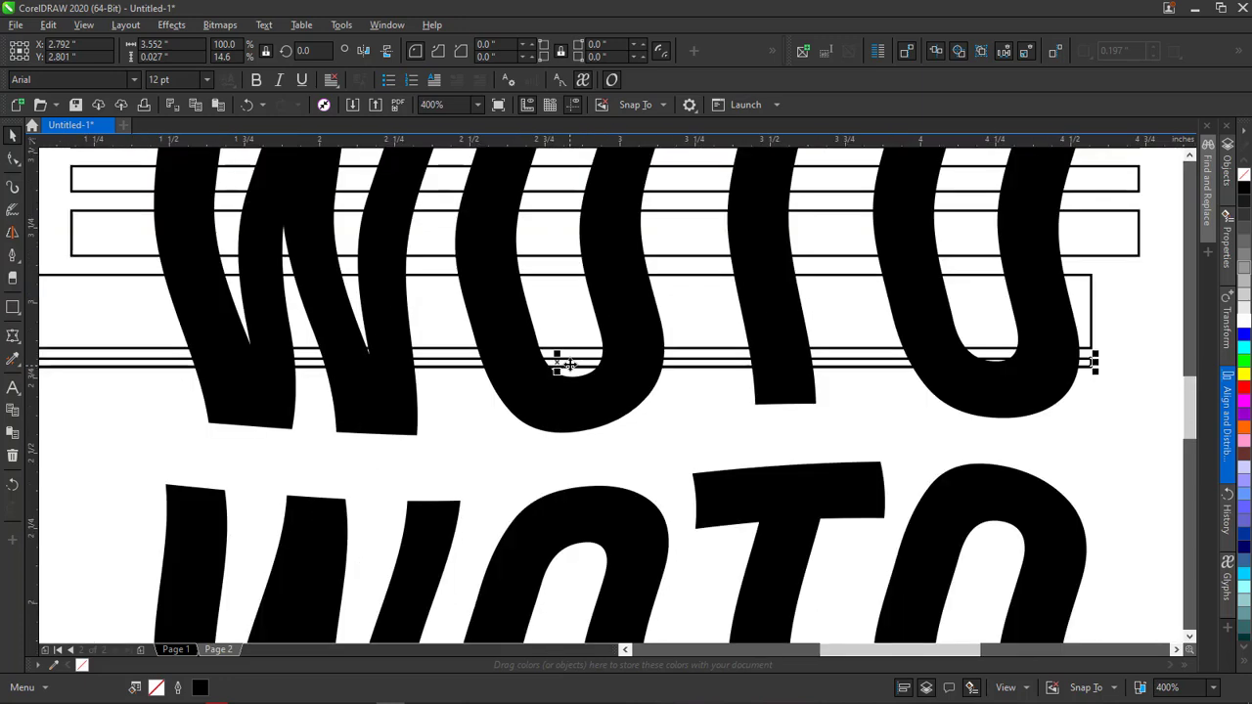
drag(557, 361, 568, 388)
drag(568, 395, 567, 395)
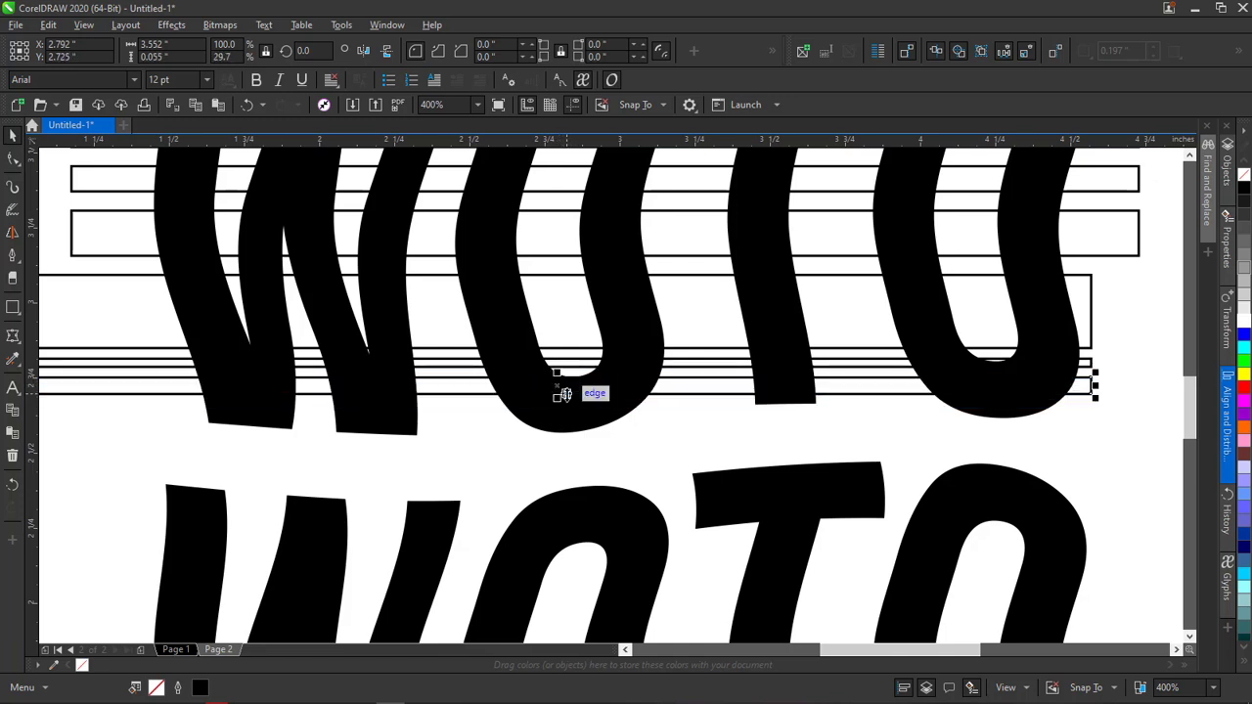
Add a bar about 0.016 inches high beneath the last one and move it up close to the bar above
scroll(567, 395, up, 1)
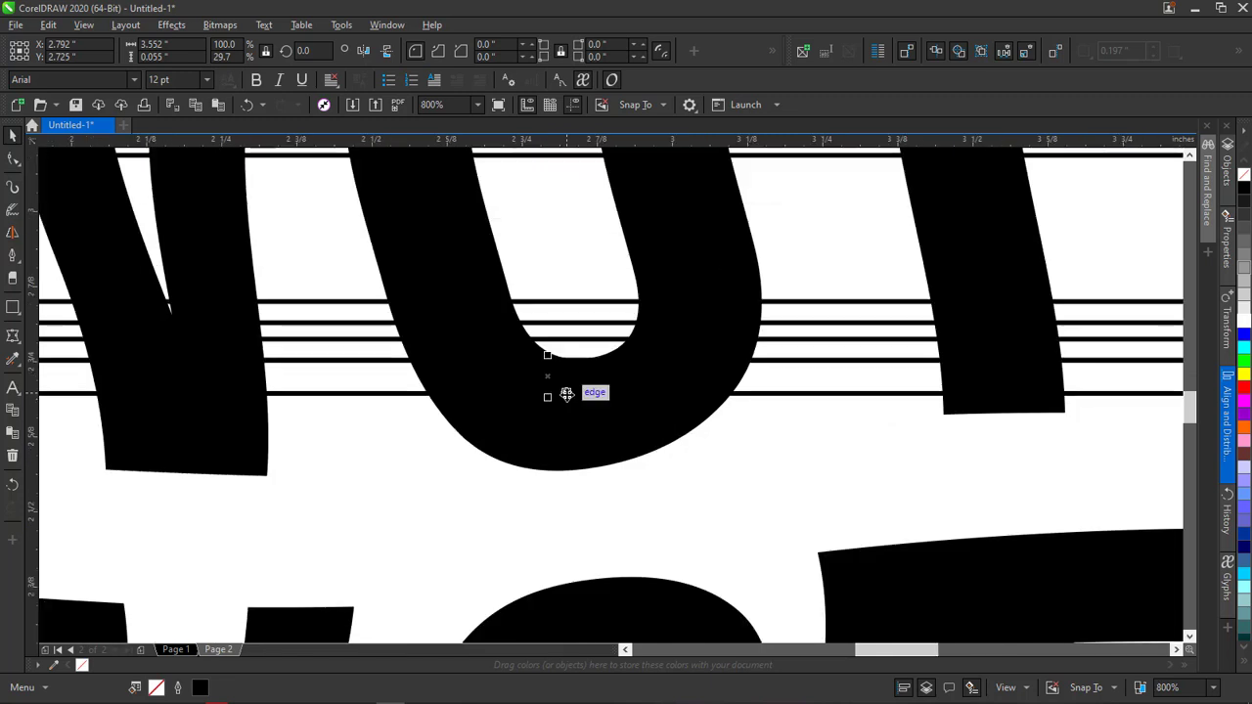
drag(549, 376, 548, 426)
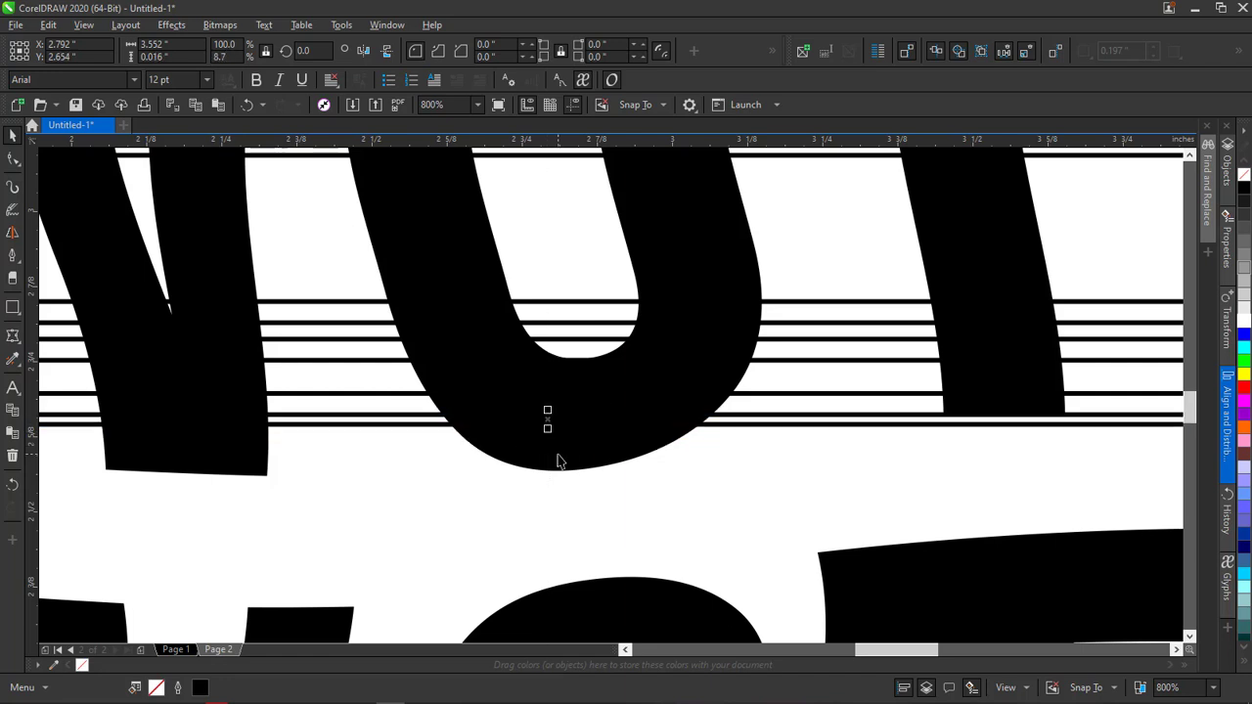
scroll(537, 458, down, 1)
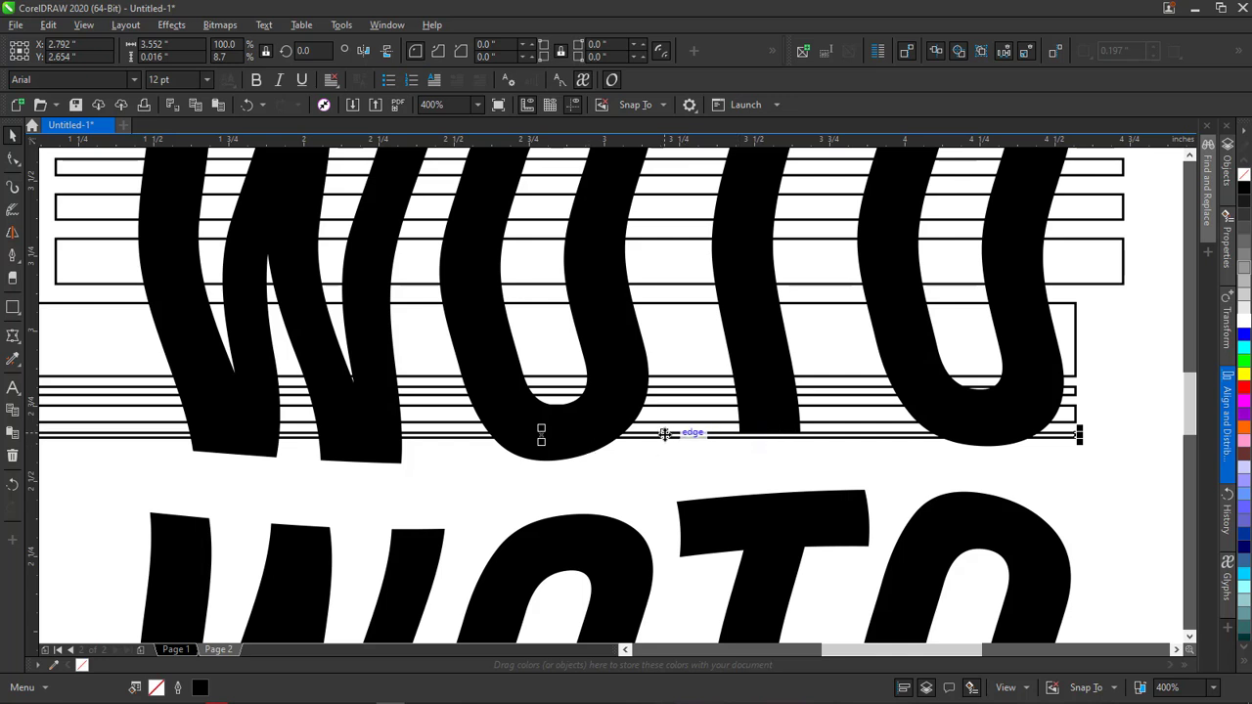
scroll(653, 433, up, 1)
drag(651, 433, 637, 426)
scroll(639, 467, down, 1)
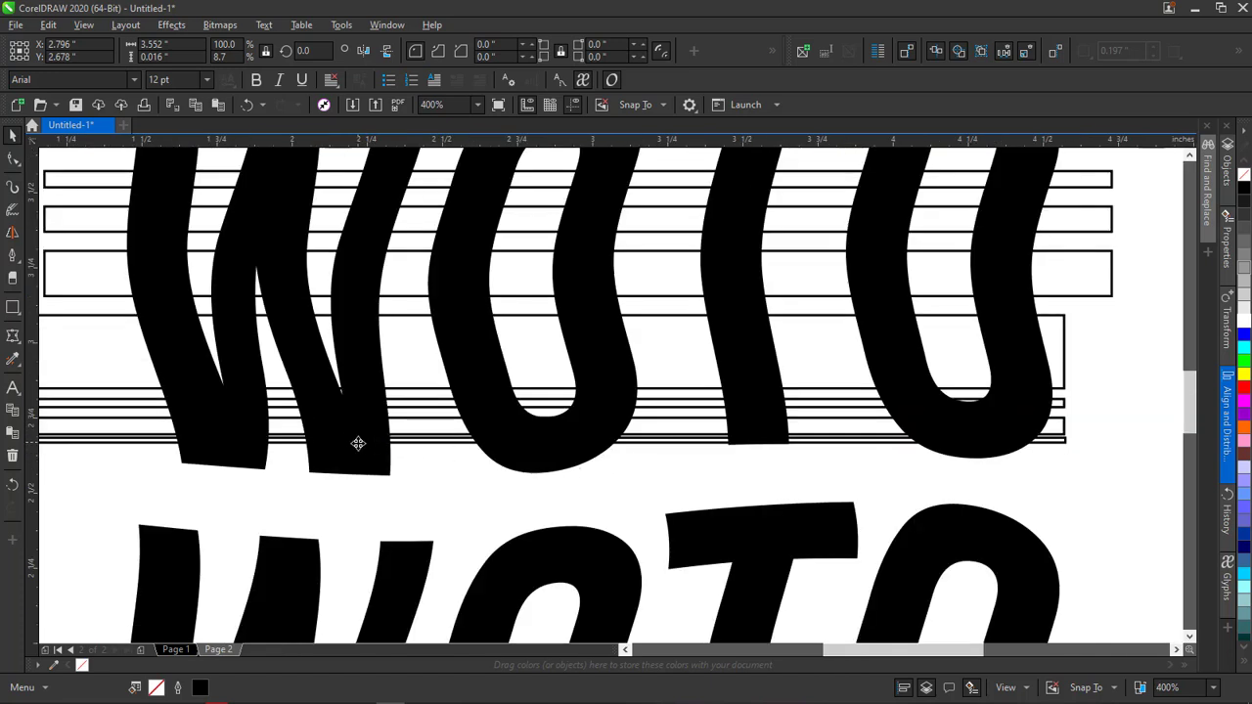
Duplicate the thinnest bar just below itself and add a final bar about 0.027 inches high at the letters' base
mouse_move(533, 443)
mouse_down()
mouse_move(531, 462)
mouse_move(530, 450)
mouse_up()
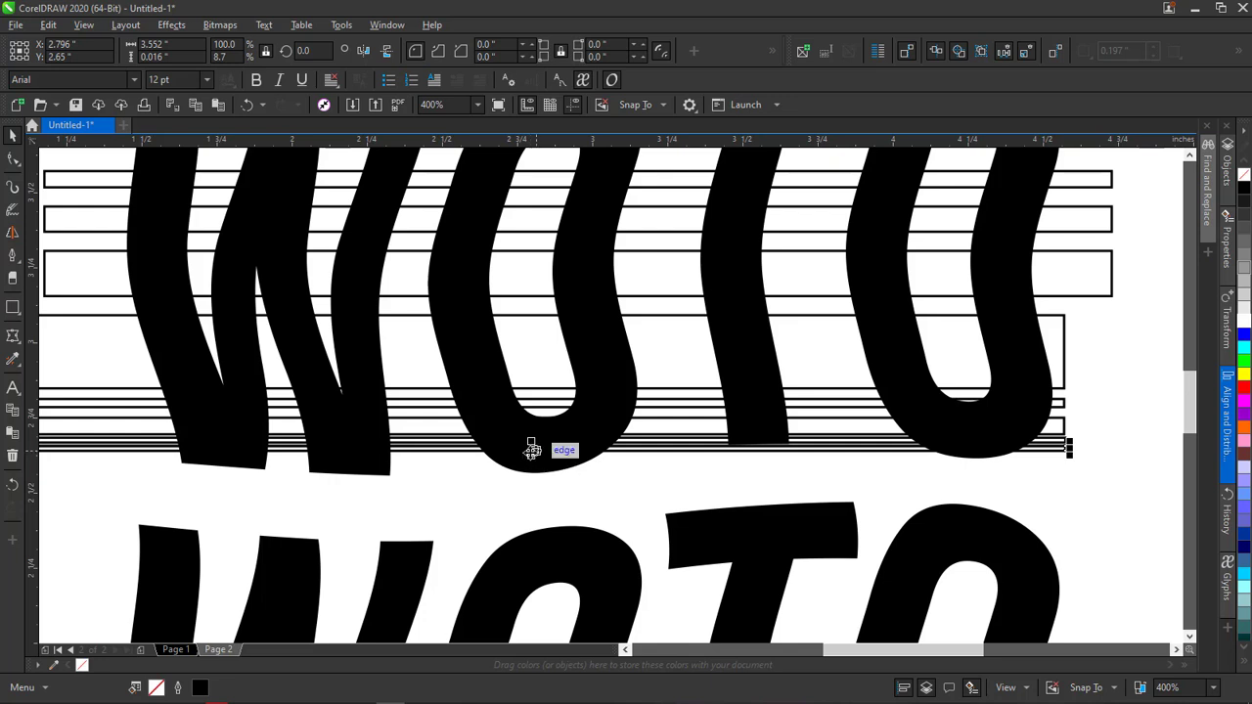
mouse_move(530, 452)
mouse_down()
mouse_move(534, 475)
mouse_move(543, 442)
mouse_up()
scroll(530, 464, up, 1)
scroll(576, 480, down, 1)
scroll(576, 480, down, 1)
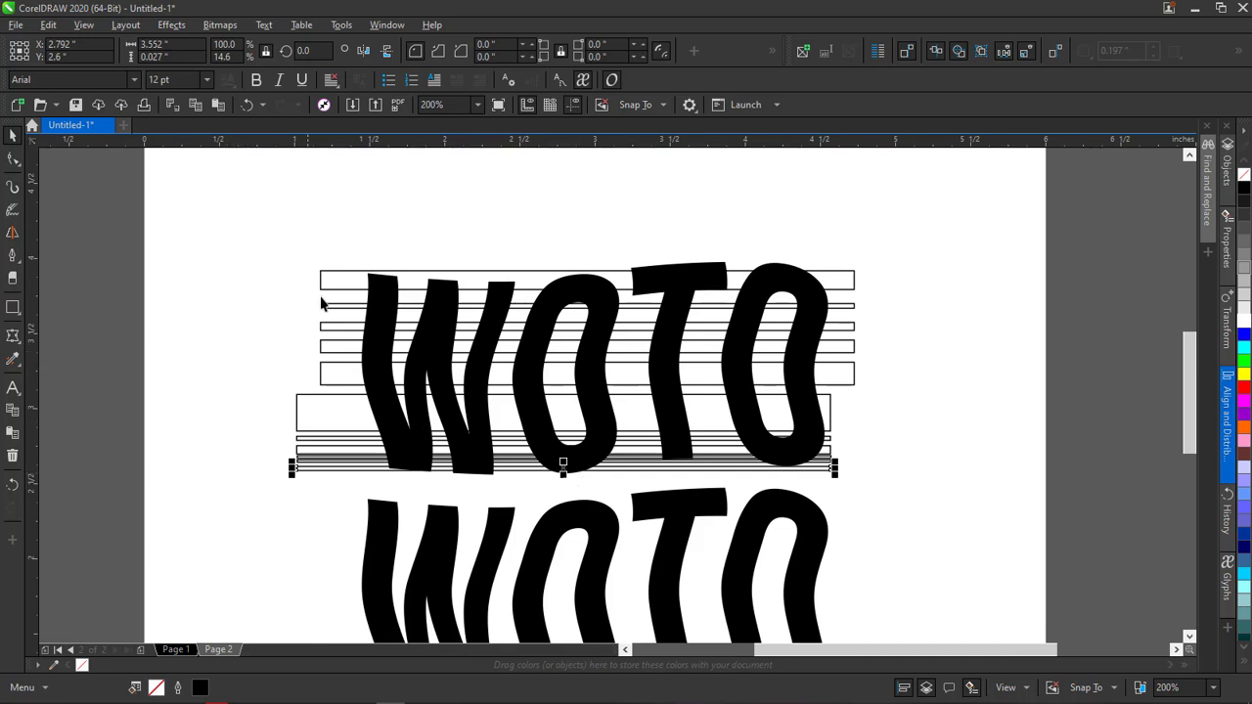
drag(196, 364, 926, 495)
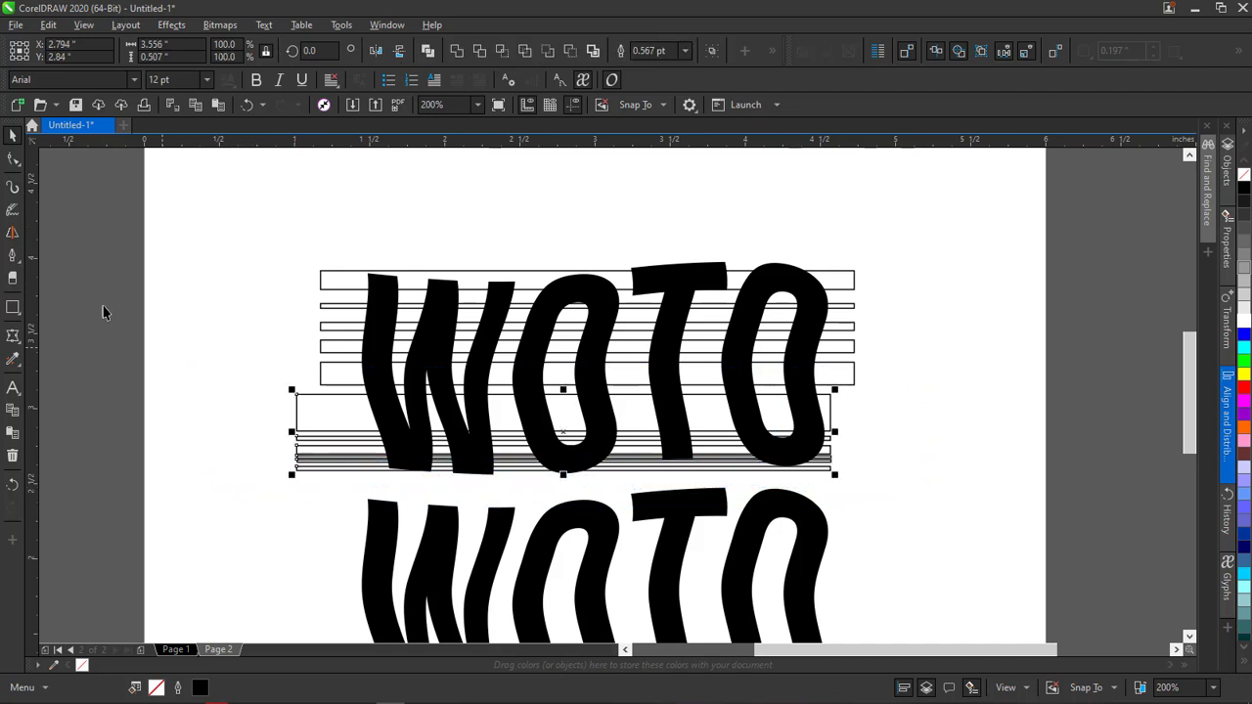
drag(277, 242, 972, 399)
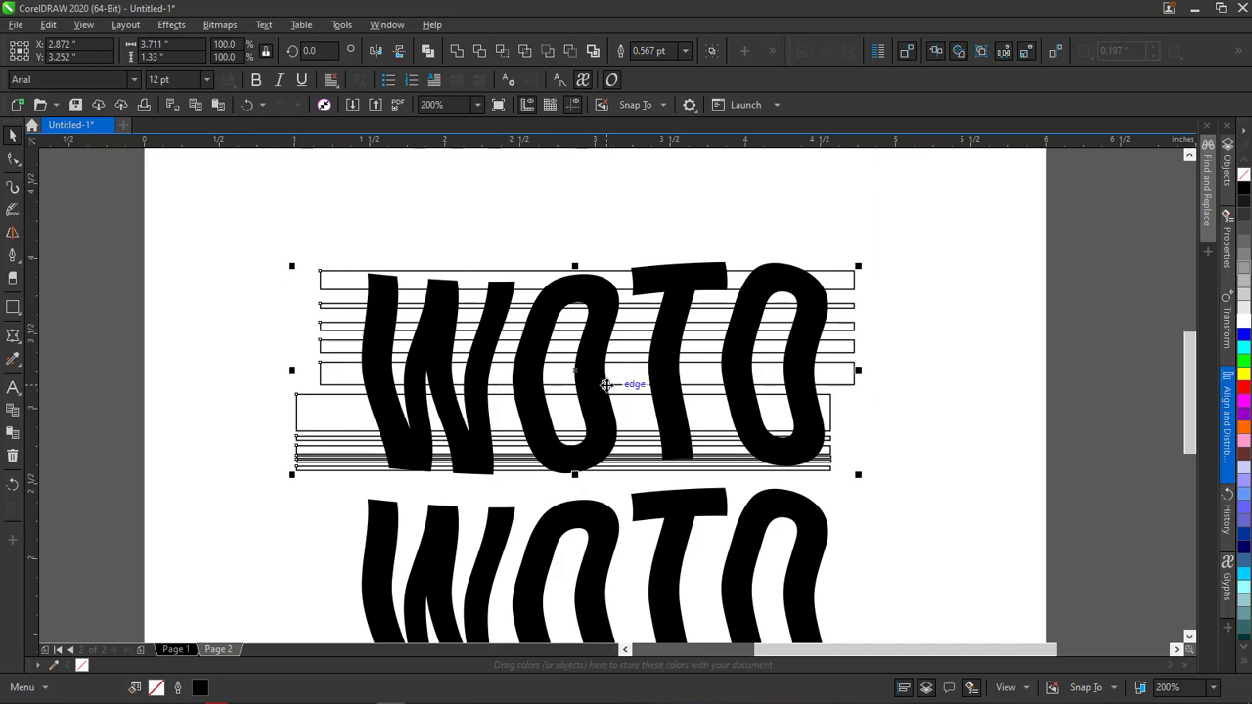
click(267, 407)
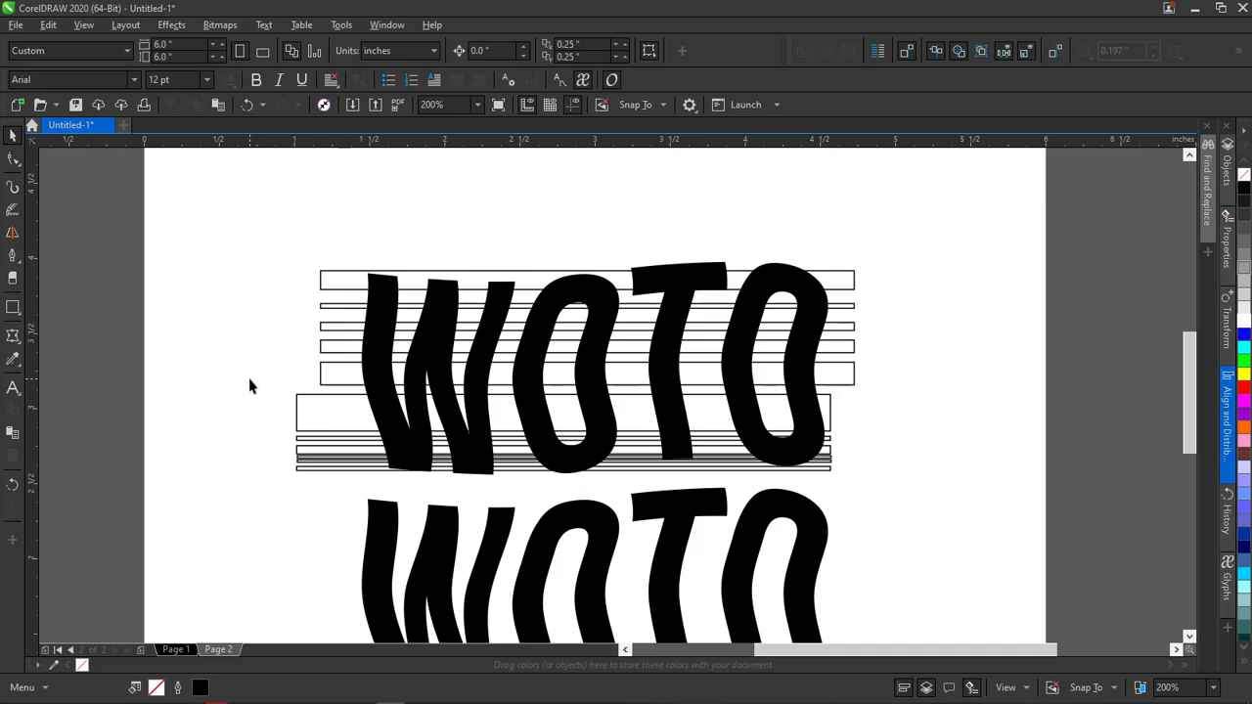
Select all the horizontal bars over the upper WOTO, leaving the lettering out, and group them
drag(426, 445, 892, 496)
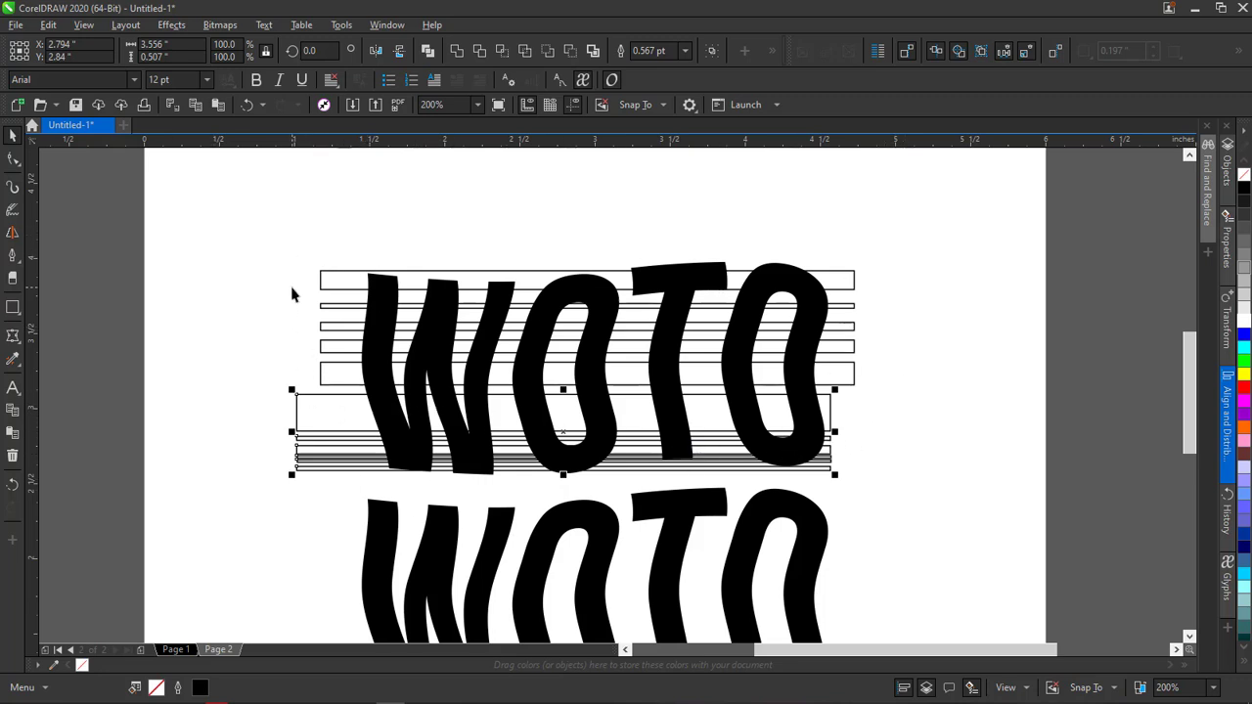
drag(292, 242, 909, 411)
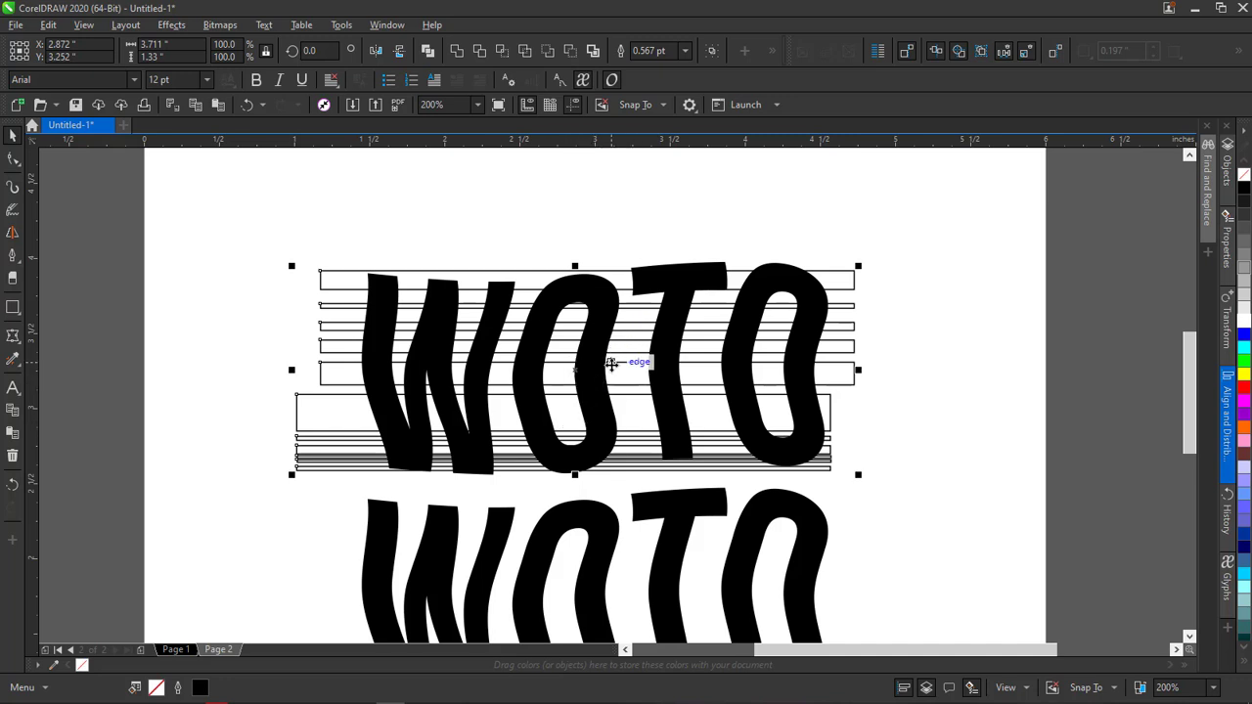
key(ctrl+g)
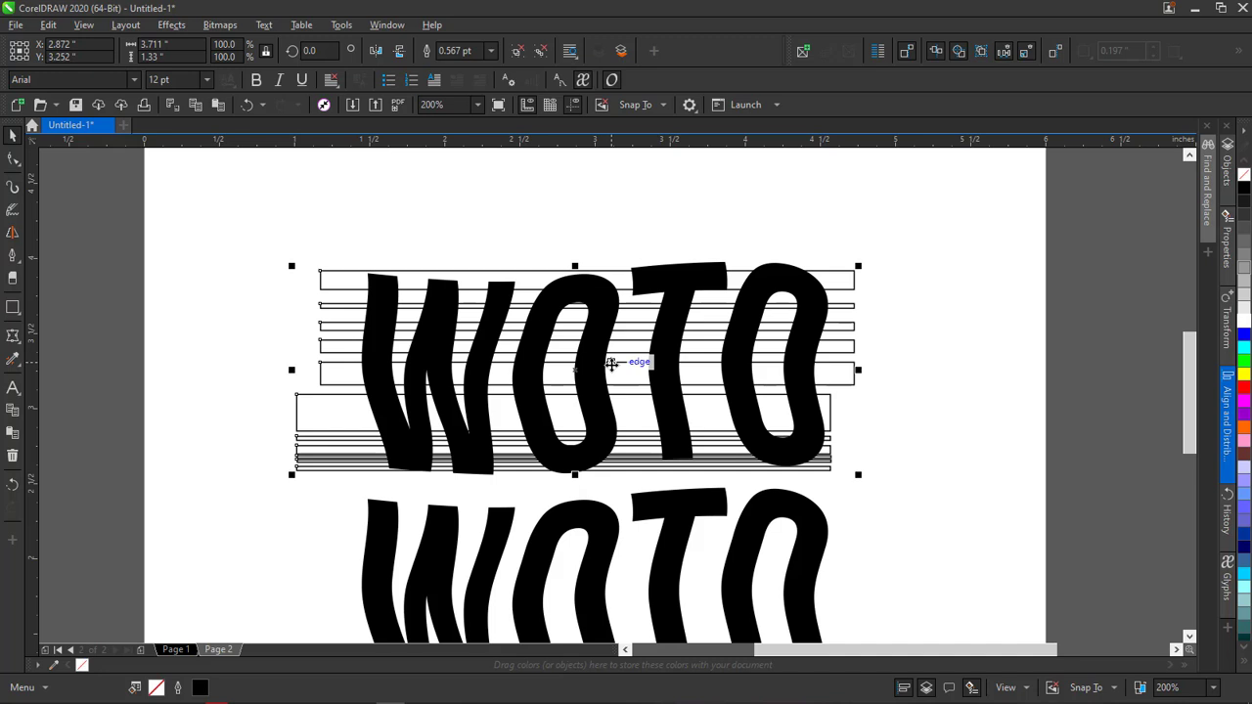
drag(1191, 376, 1188, 402)
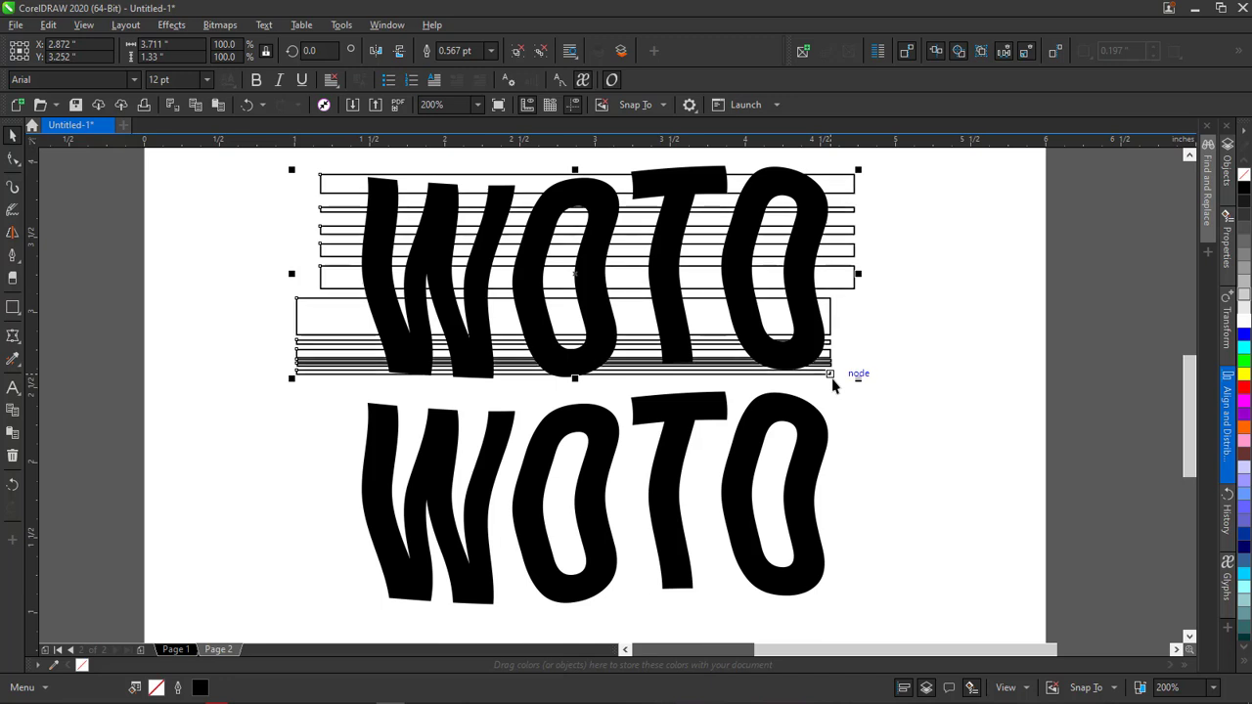
Copy the grouped bars straight down onto the lower WOTO and mirror the copy vertically
drag(575, 274, 603, 496)
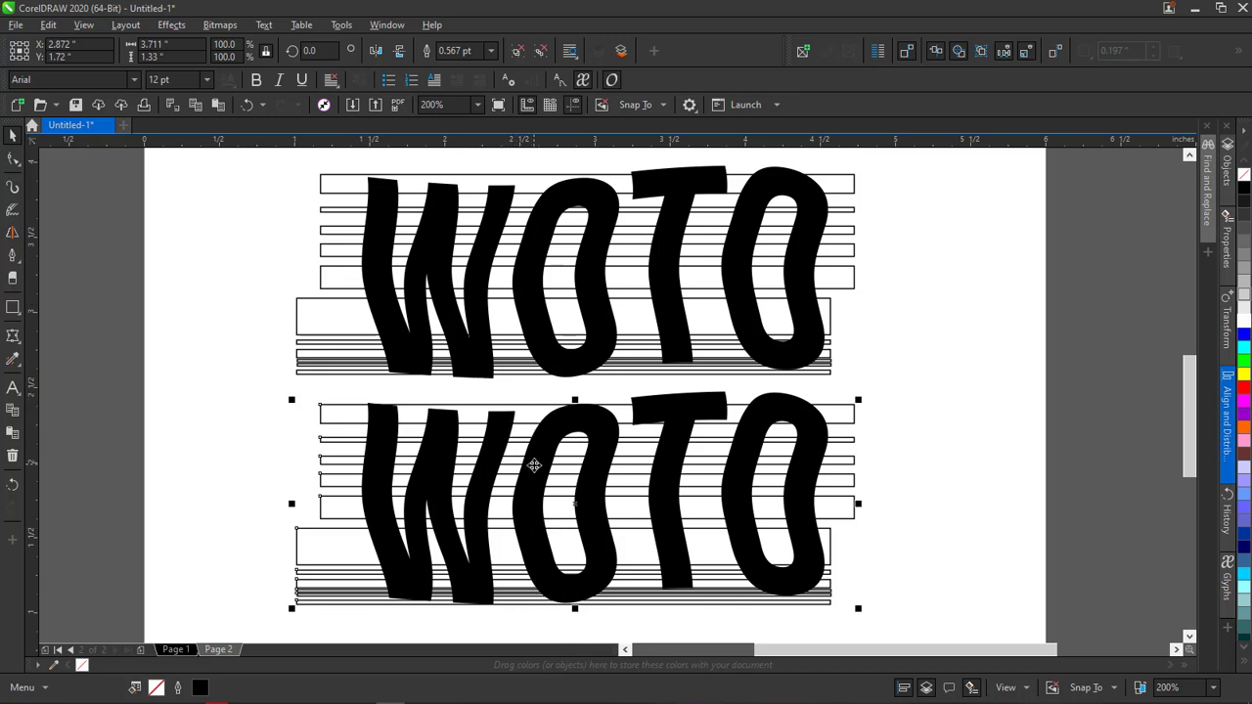
click(400, 51)
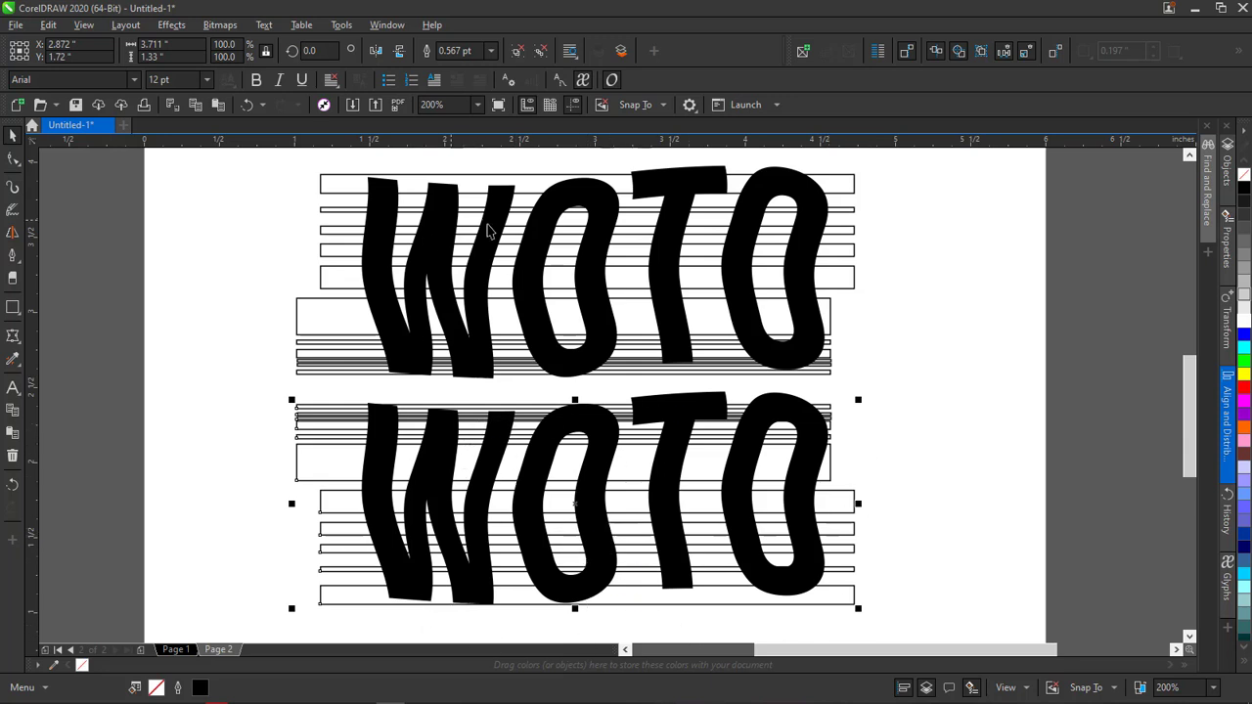
Try to intersect the upper bar group with the upper WOTO lettering, and undo it
click(467, 188)
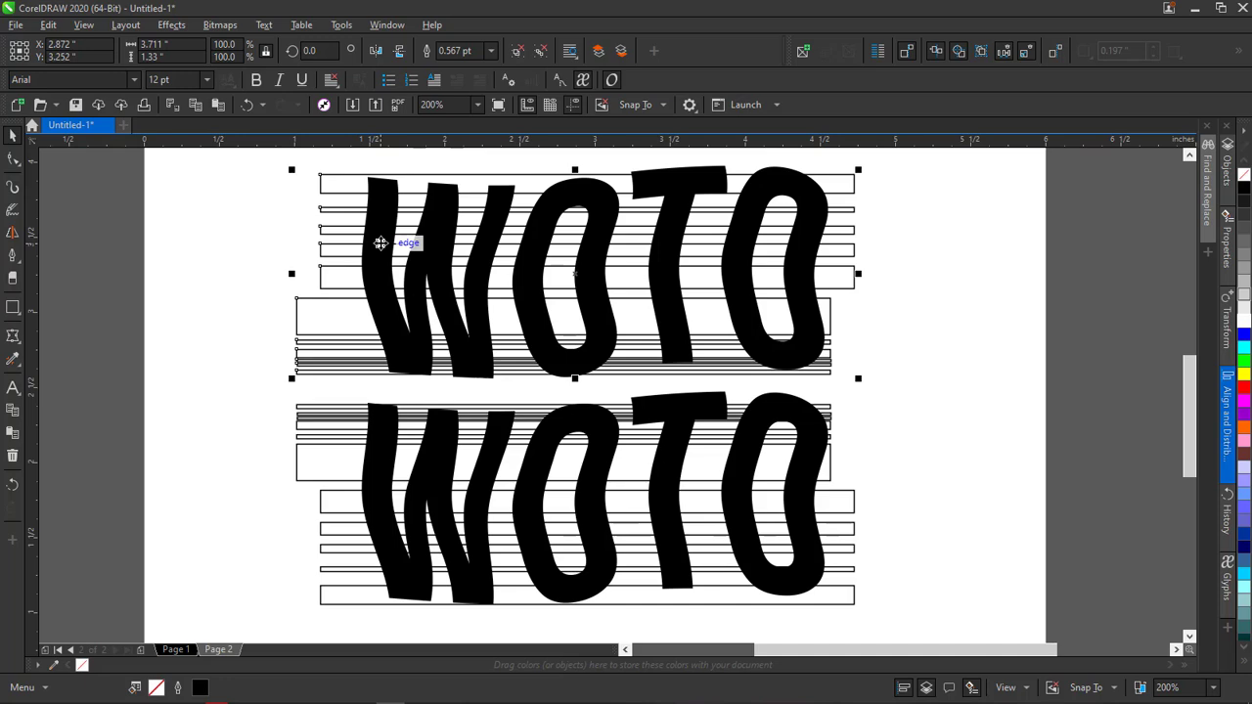
scroll(381, 243, up, 2)
scroll(366, 244, down, 4)
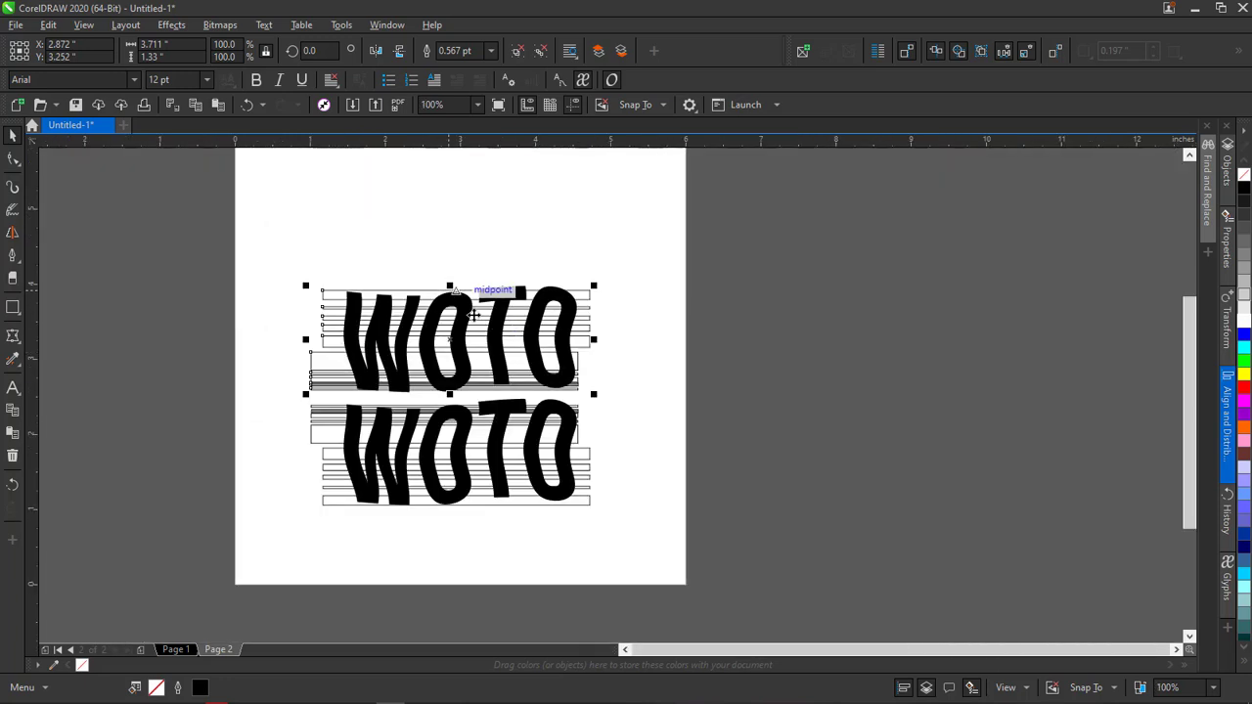
scroll(344, 301, up, 2)
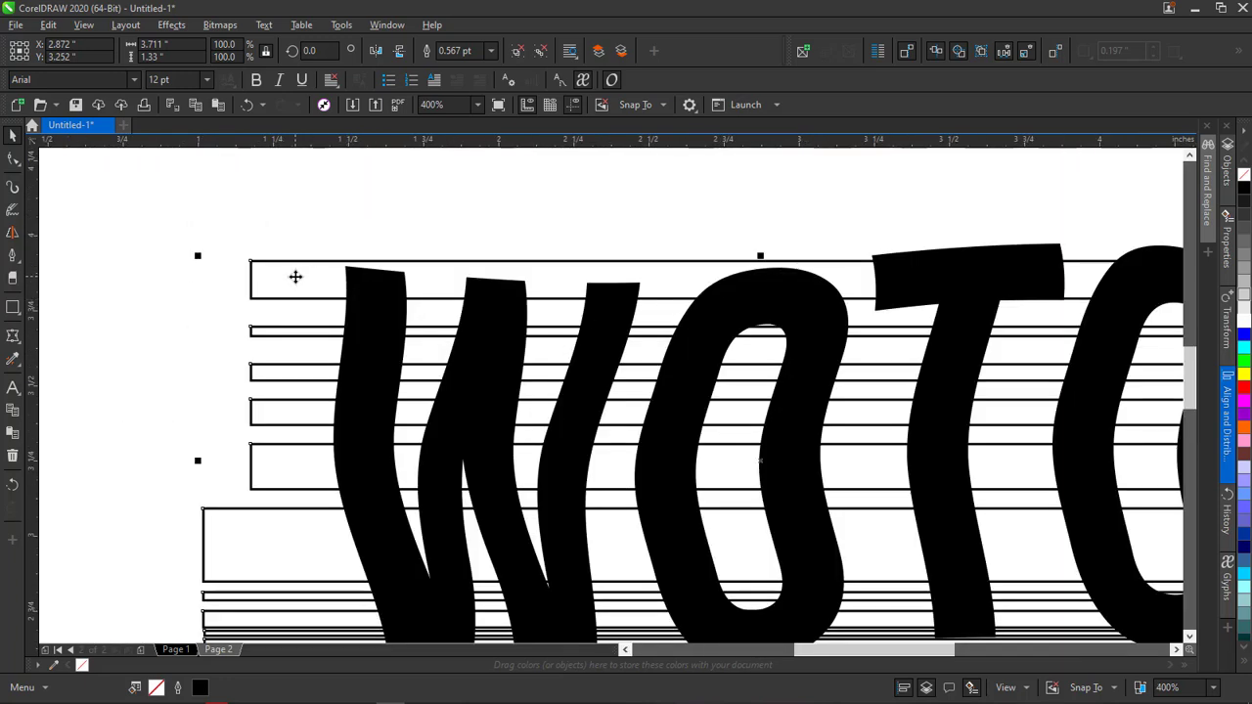
click(354, 305)
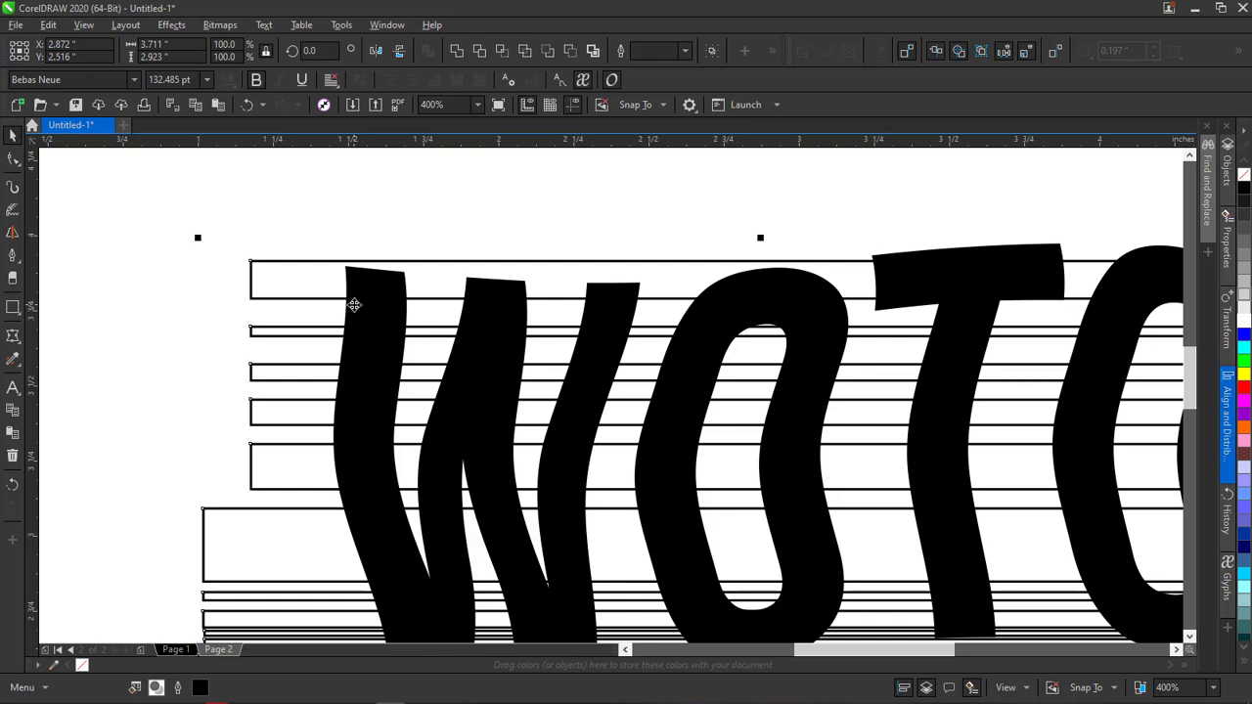
click(502, 52)
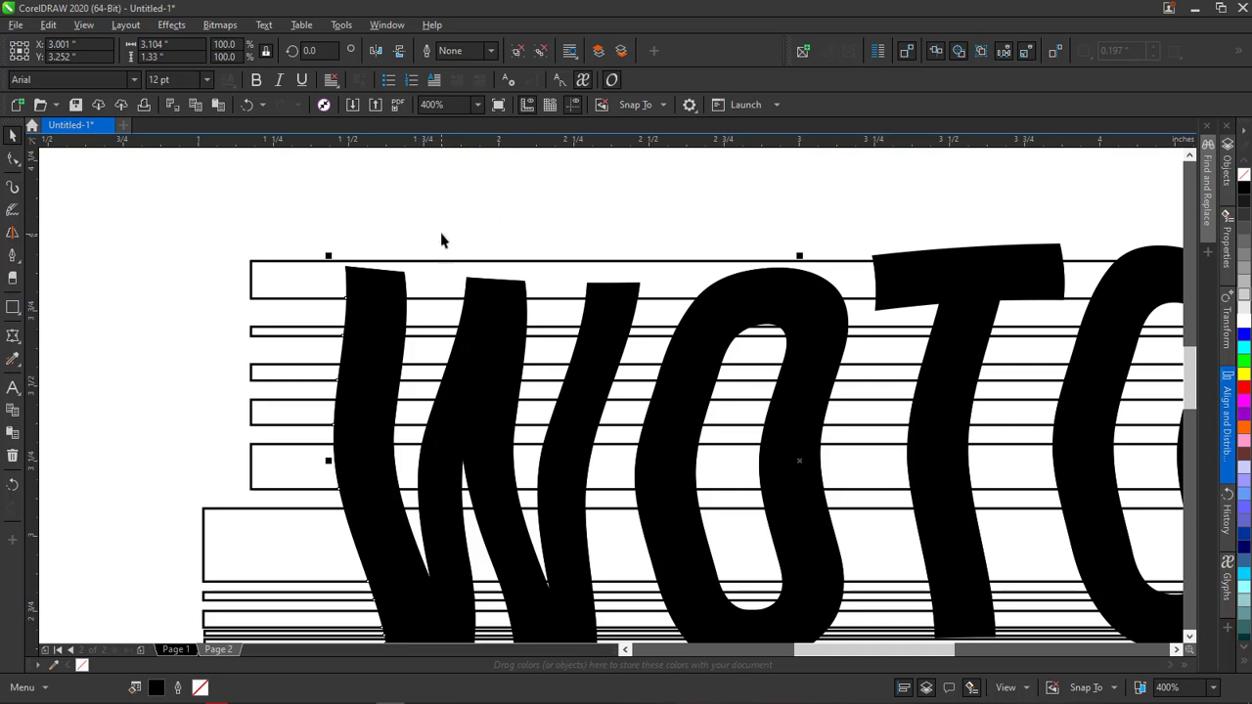
key(ctrl+a)
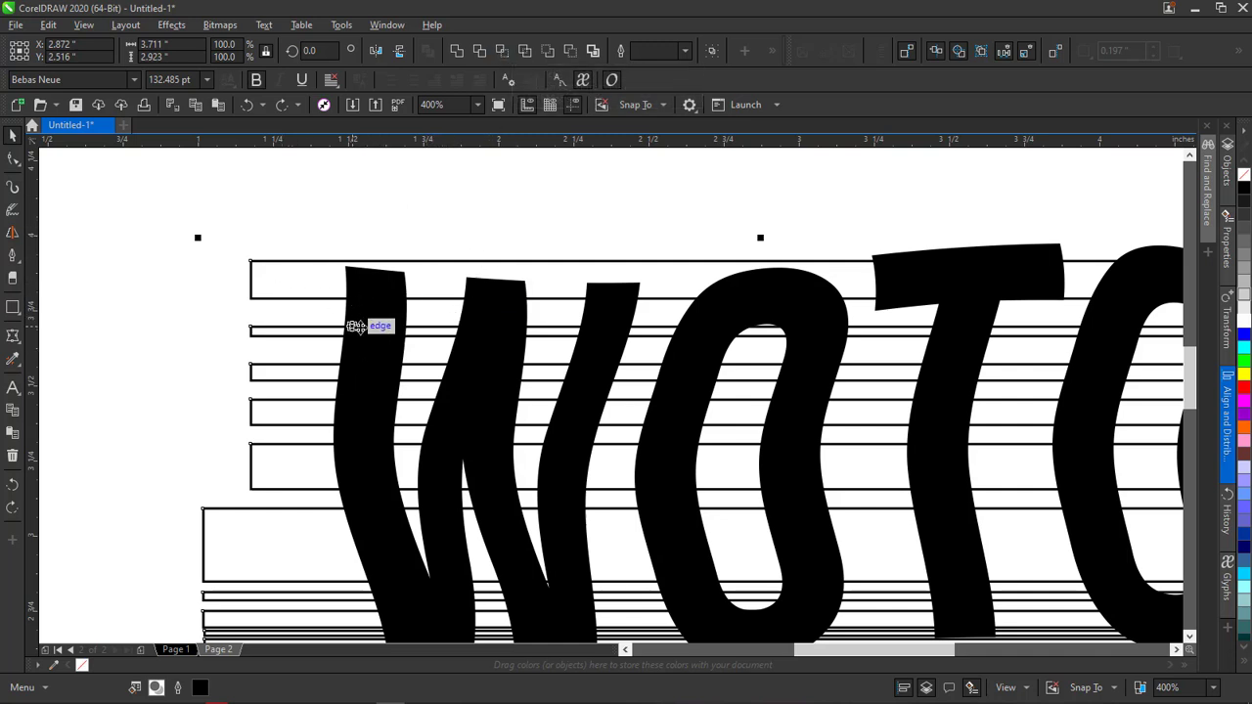
scroll(355, 327, down, 1)
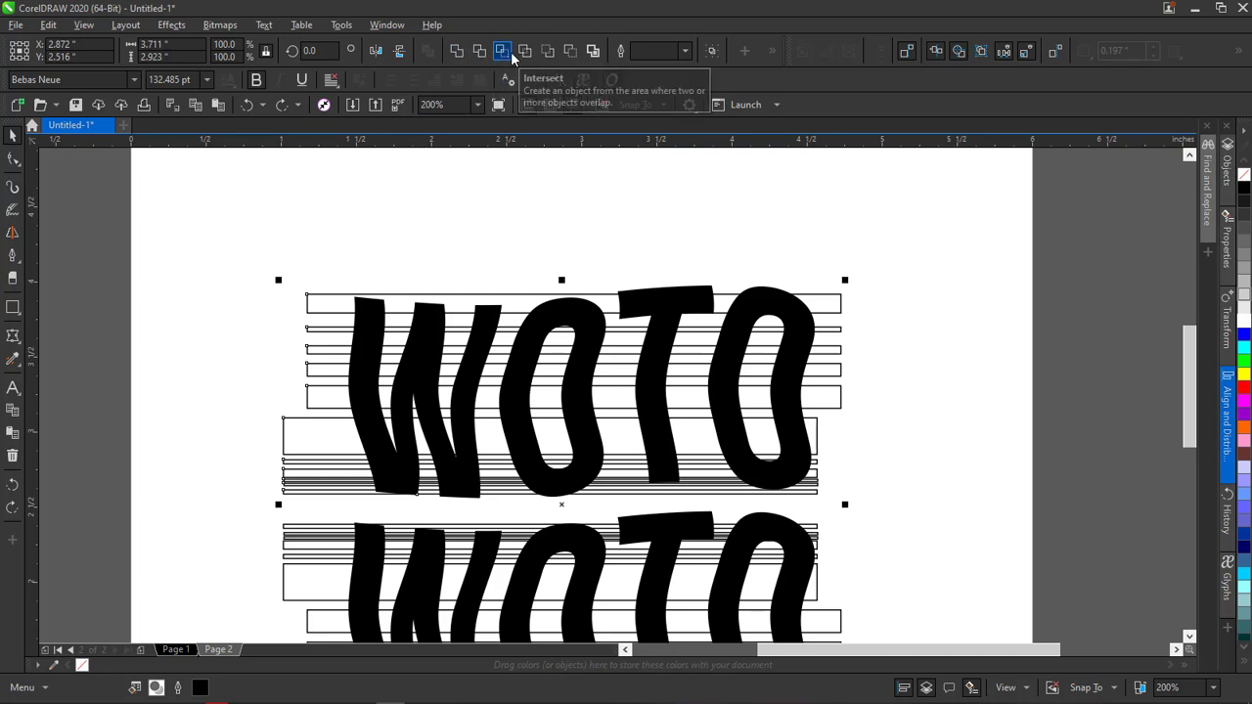
click(405, 239)
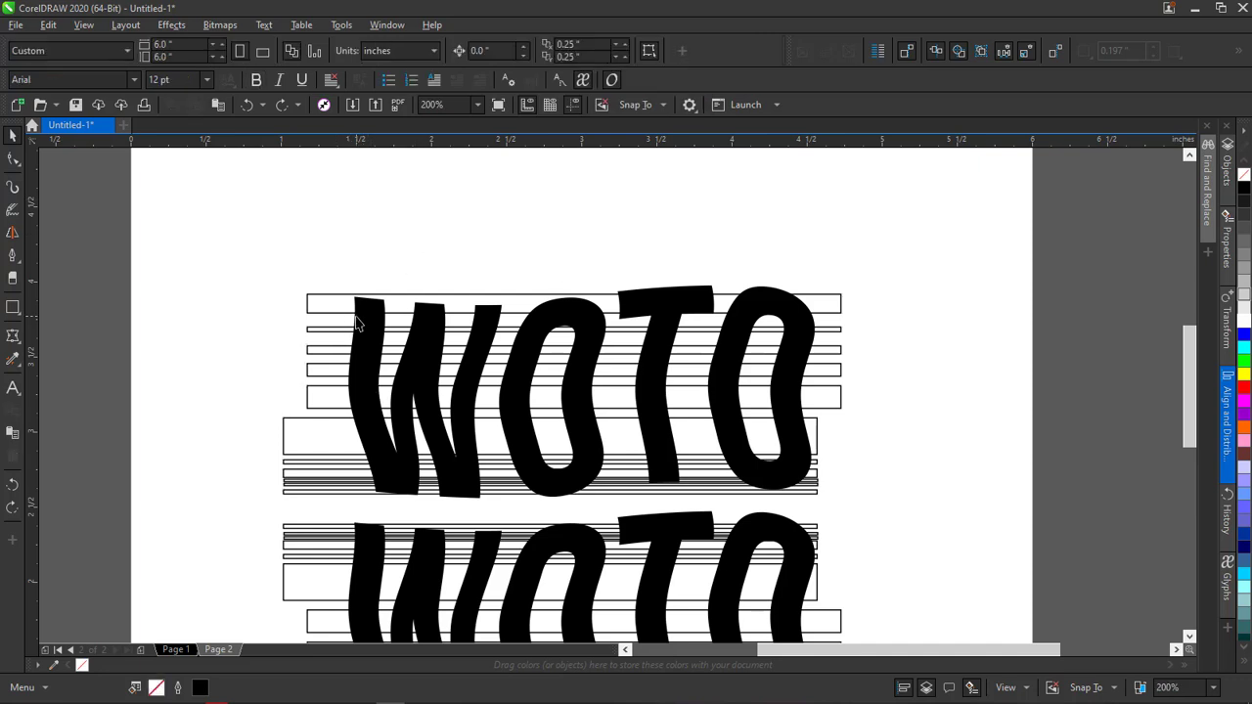
Select the upper bar group together with the upper WOTO lettering and create their intersection
scroll(350, 321, up, 5)
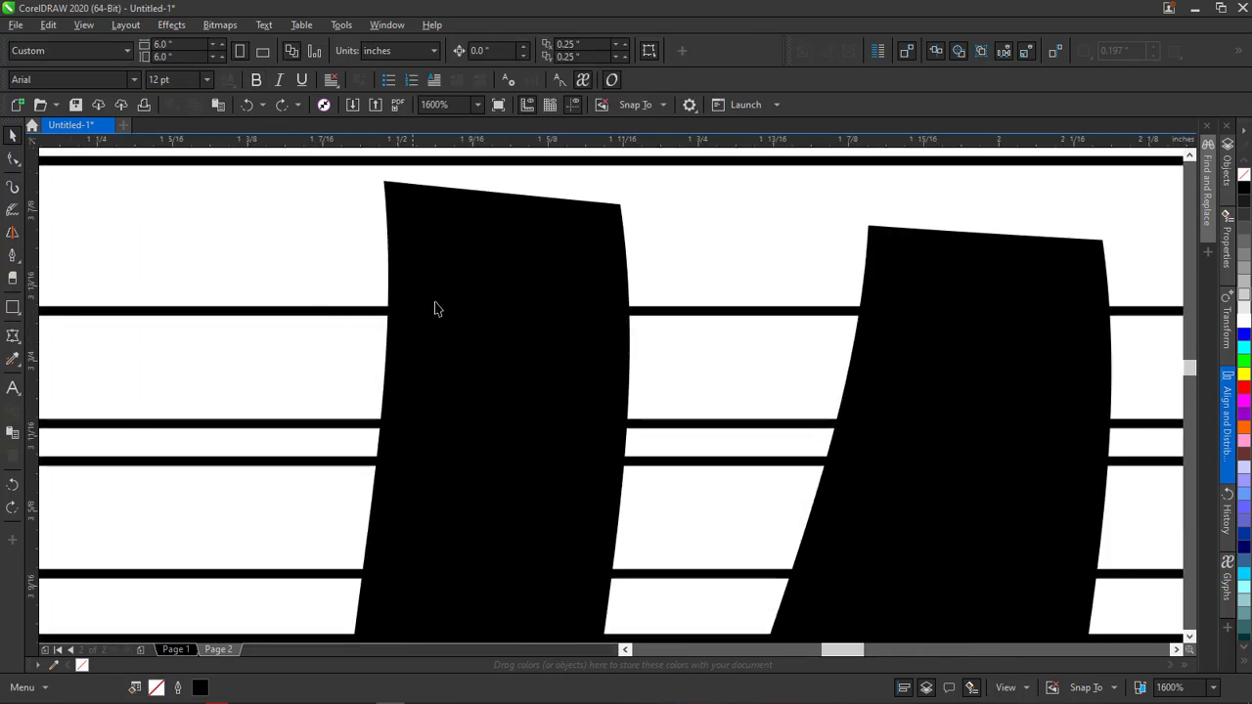
scroll(420, 314, down, 4)
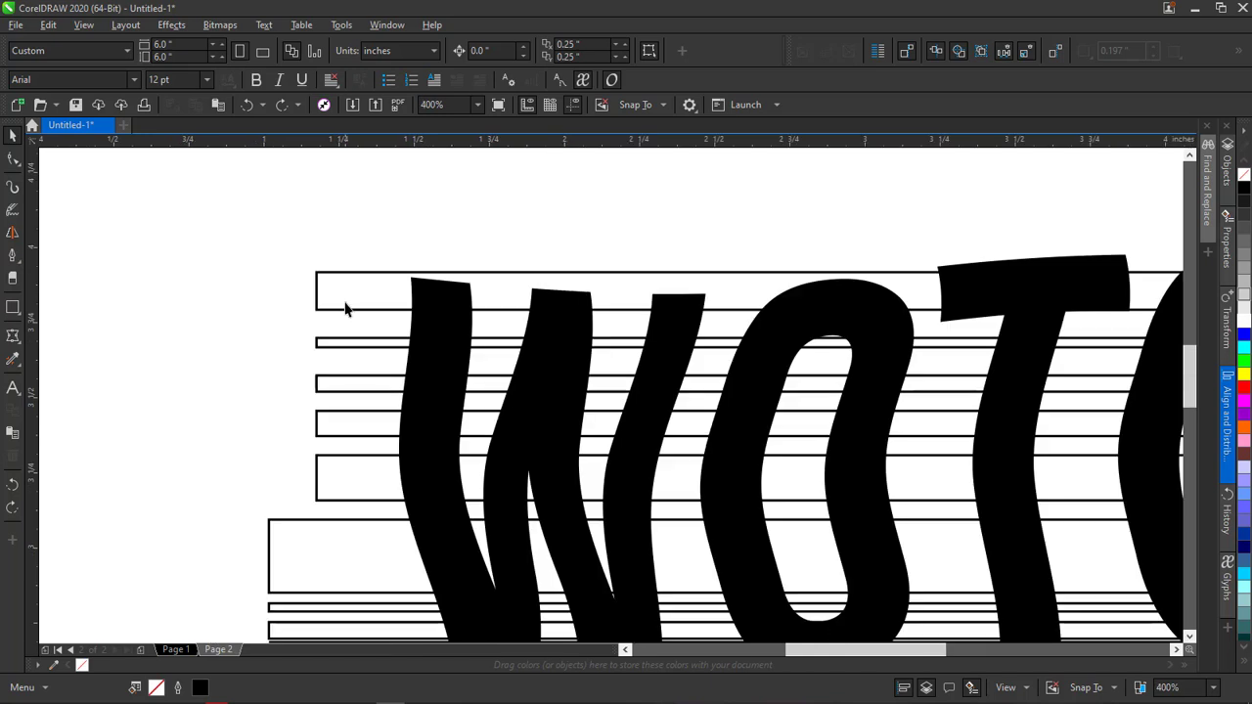
scroll(347, 303, up, 1)
click(360, 296)
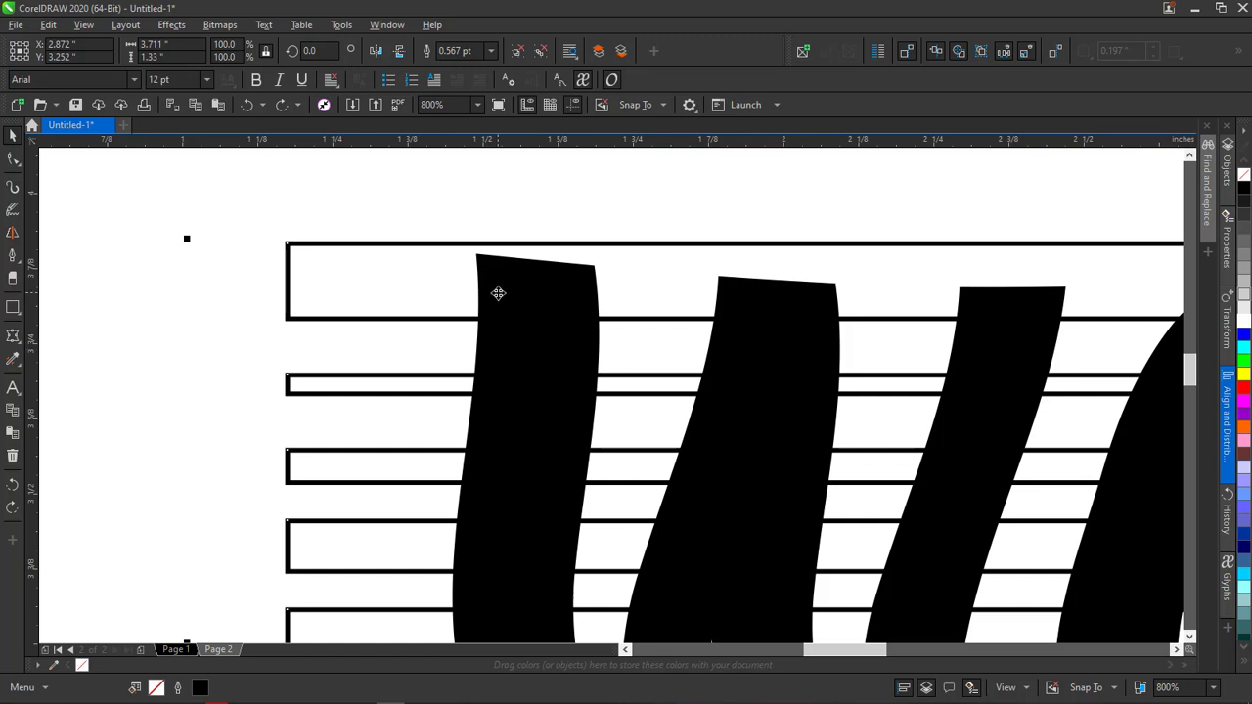
shift+click(491, 341)
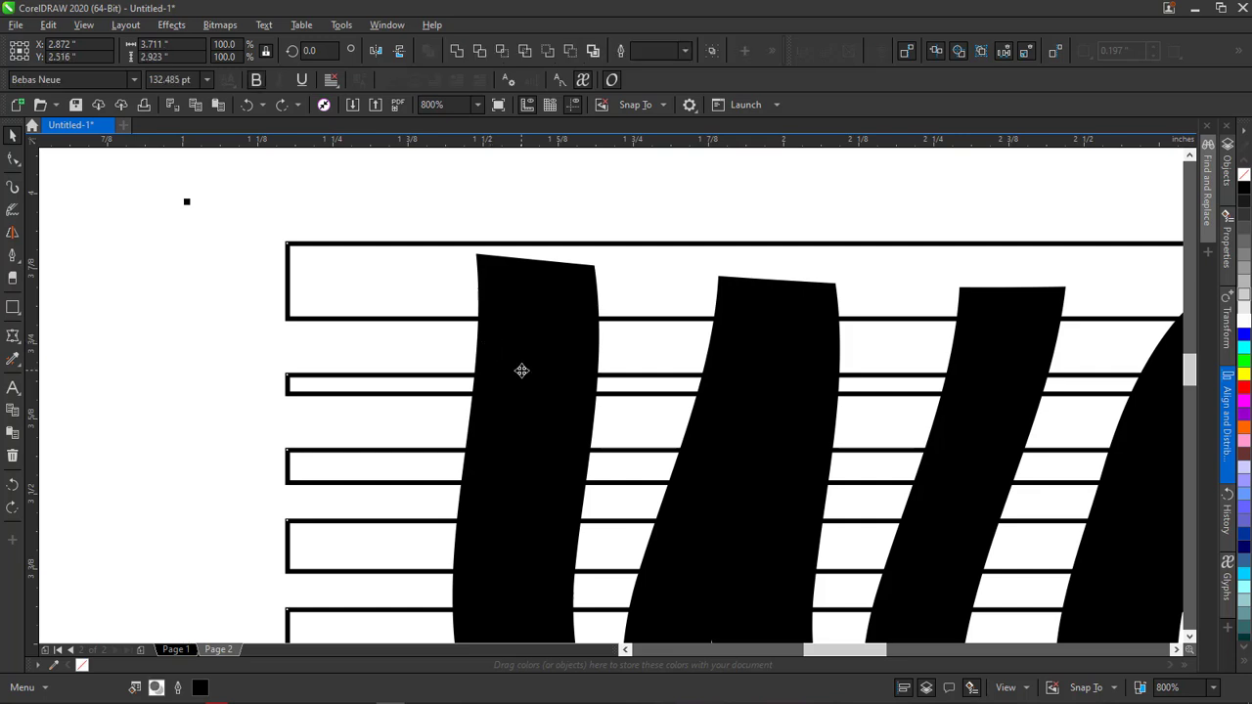
scroll(519, 369, down, 4)
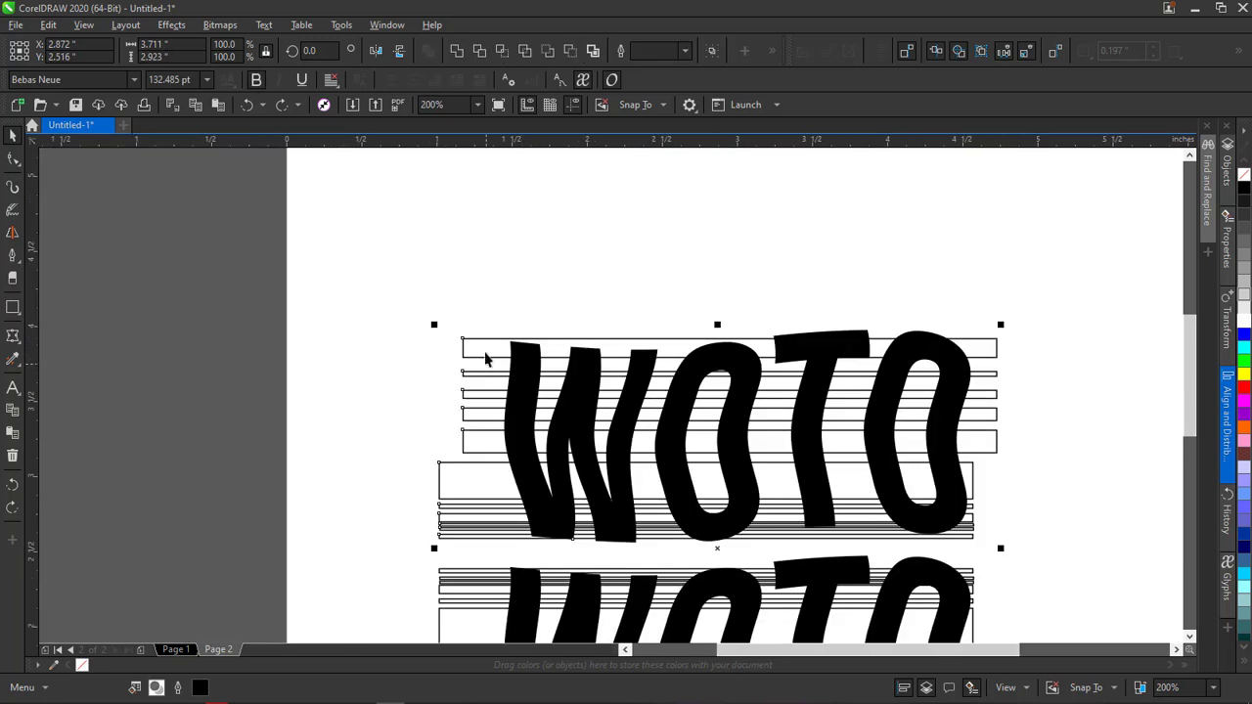
click(503, 54)
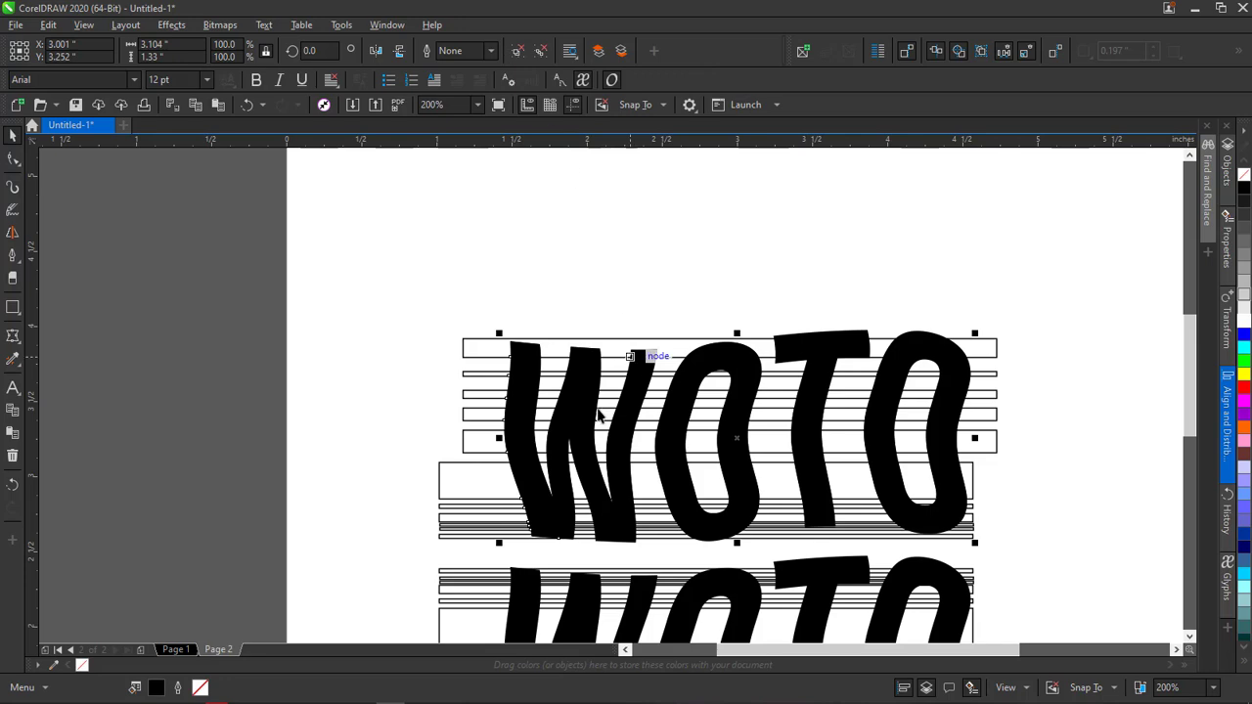
Select the mirrored bar group together with the lower WOTO lettering and create their intersection
drag(1189, 354, 1185, 411)
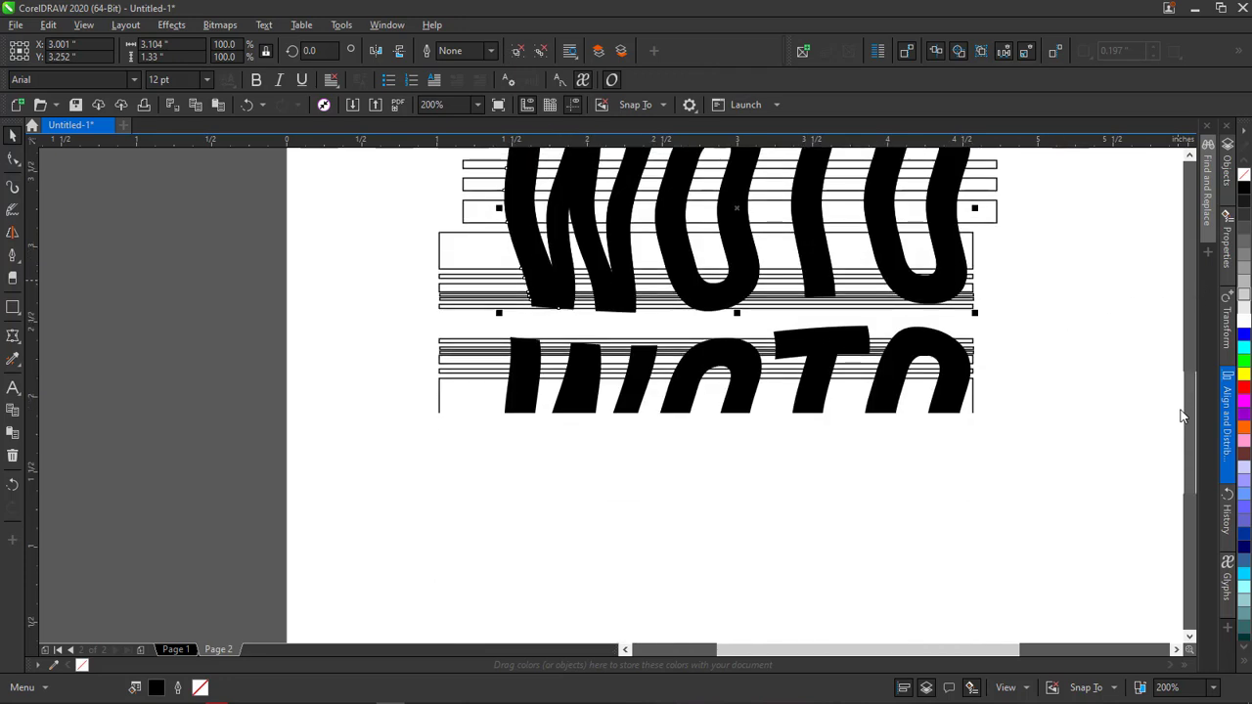
click(443, 345)
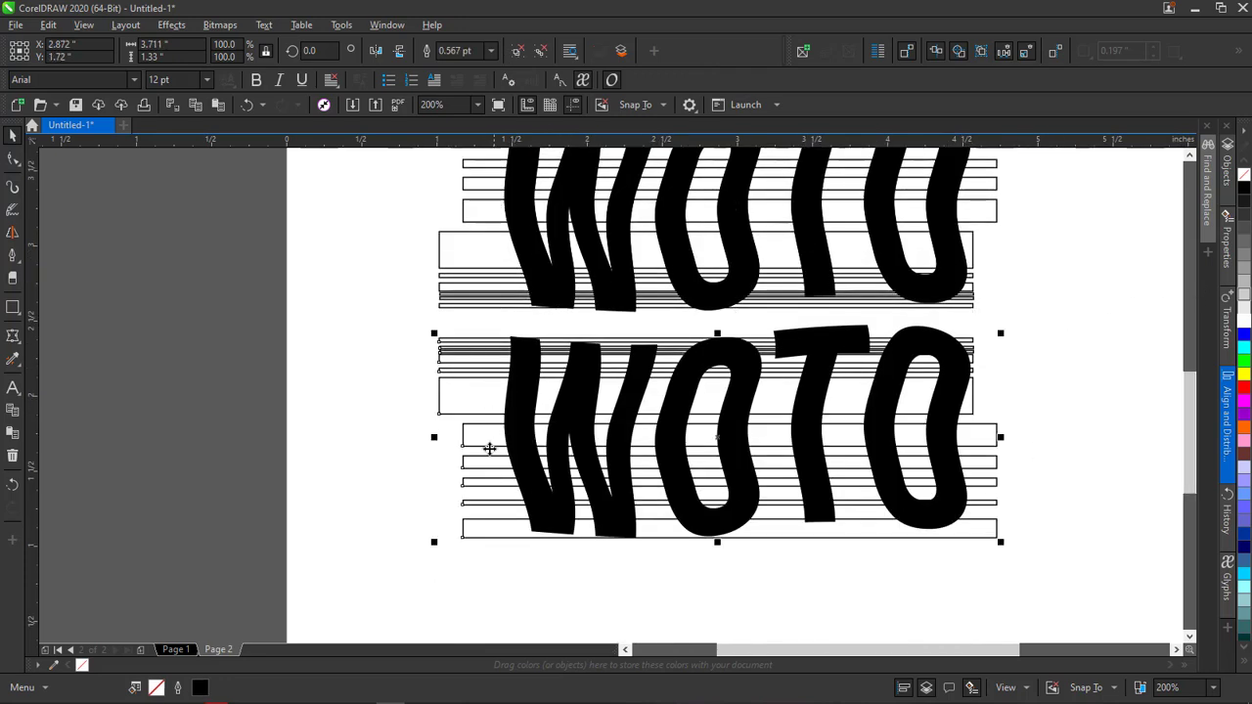
scroll(517, 435, up, 3)
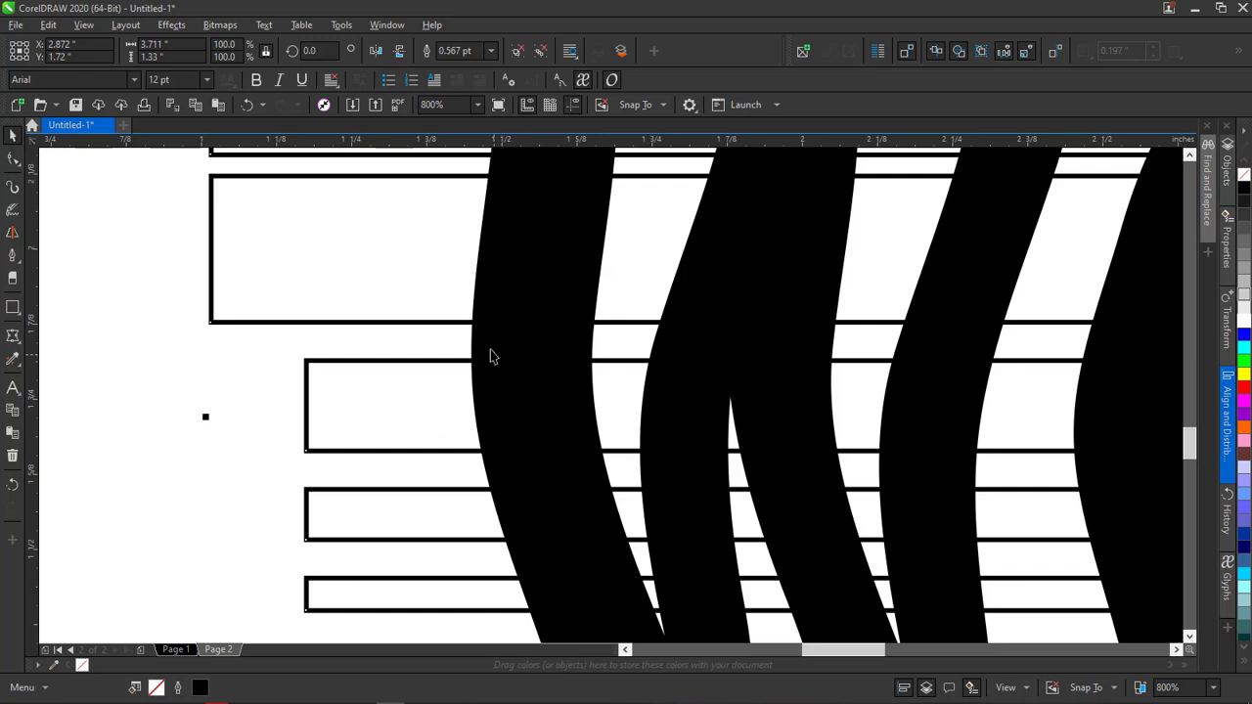
shift+click(479, 347)
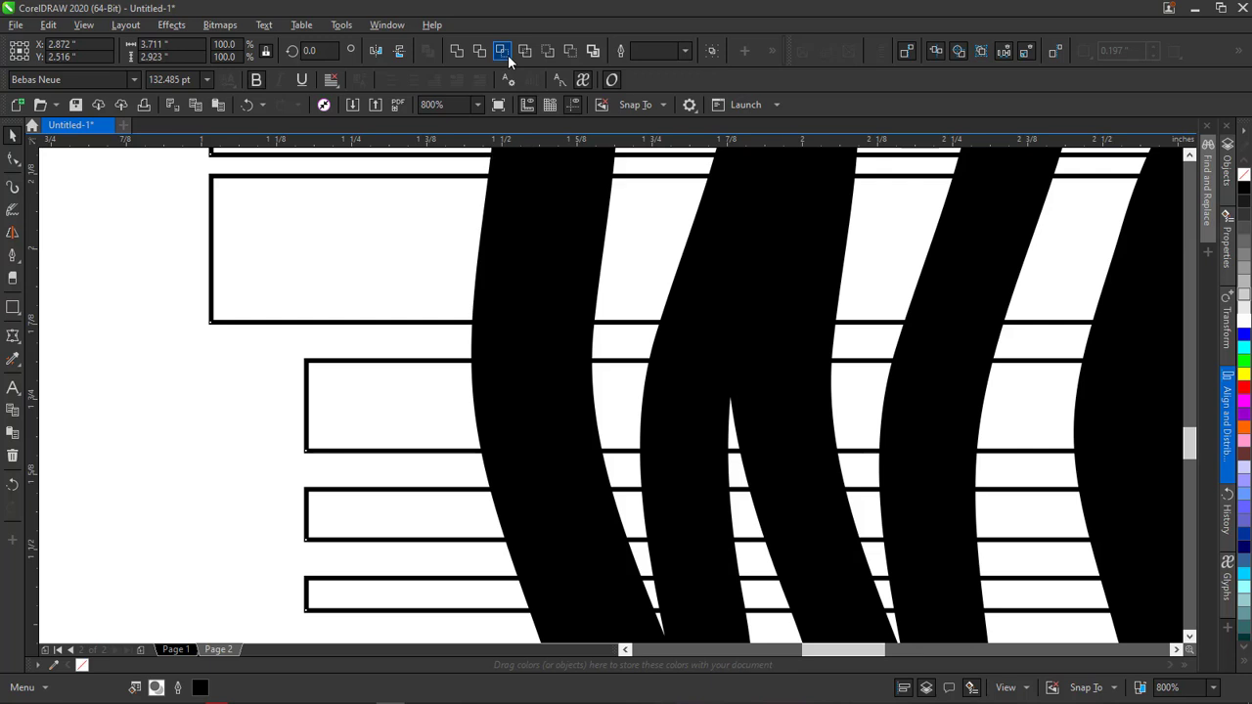
click(504, 51)
scroll(573, 361, down, 3)
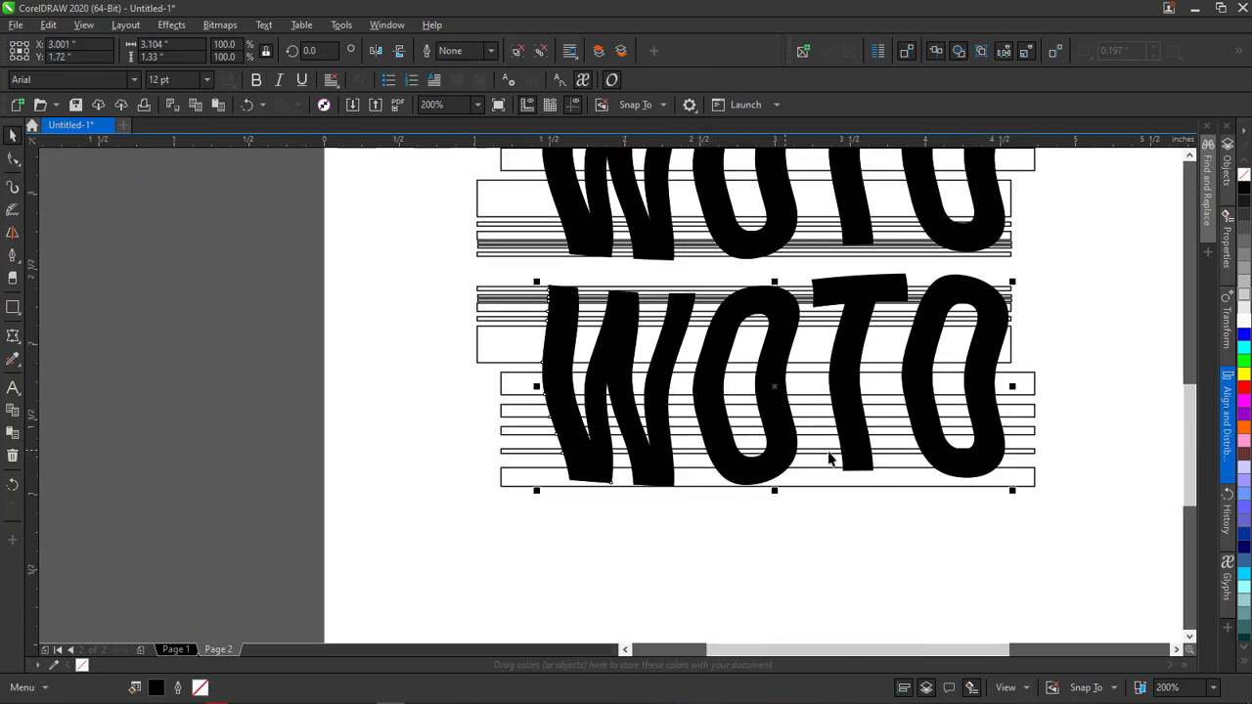
Delete the mirrored bar group over the lower WOTO, keeping the lettering and its intersected stripes
click(1179, 650)
click(1180, 652)
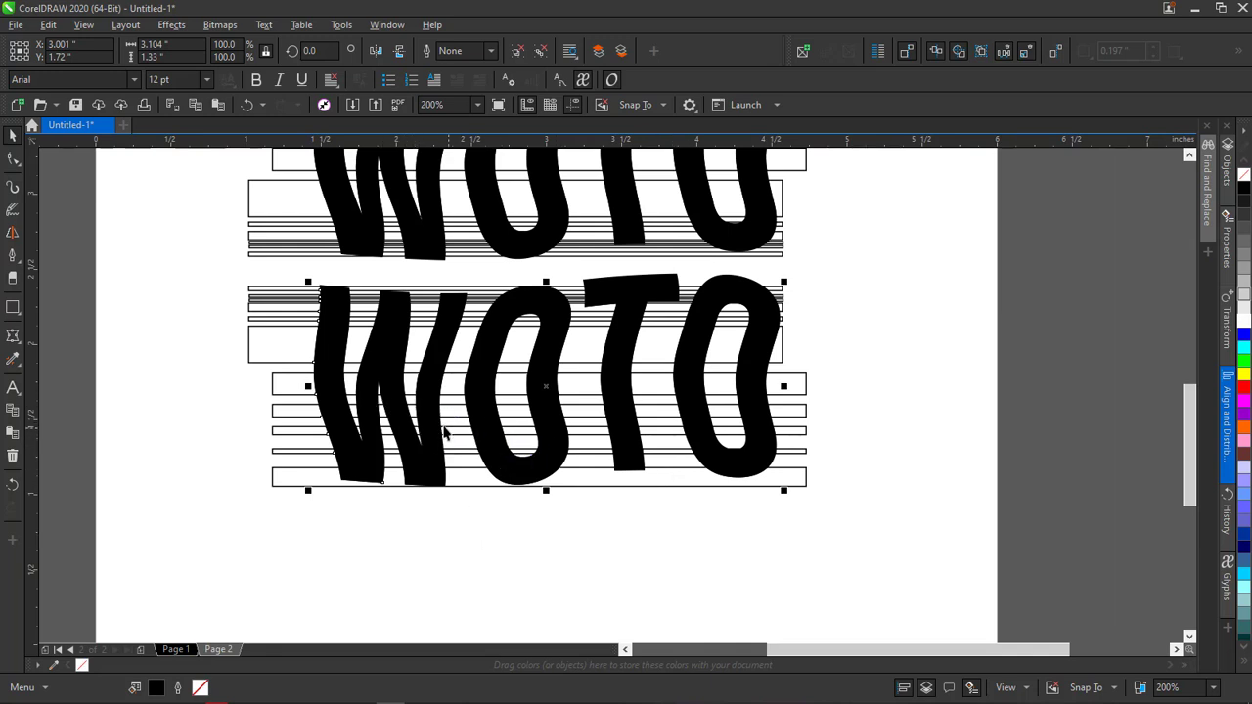
scroll(446, 432, down, 2)
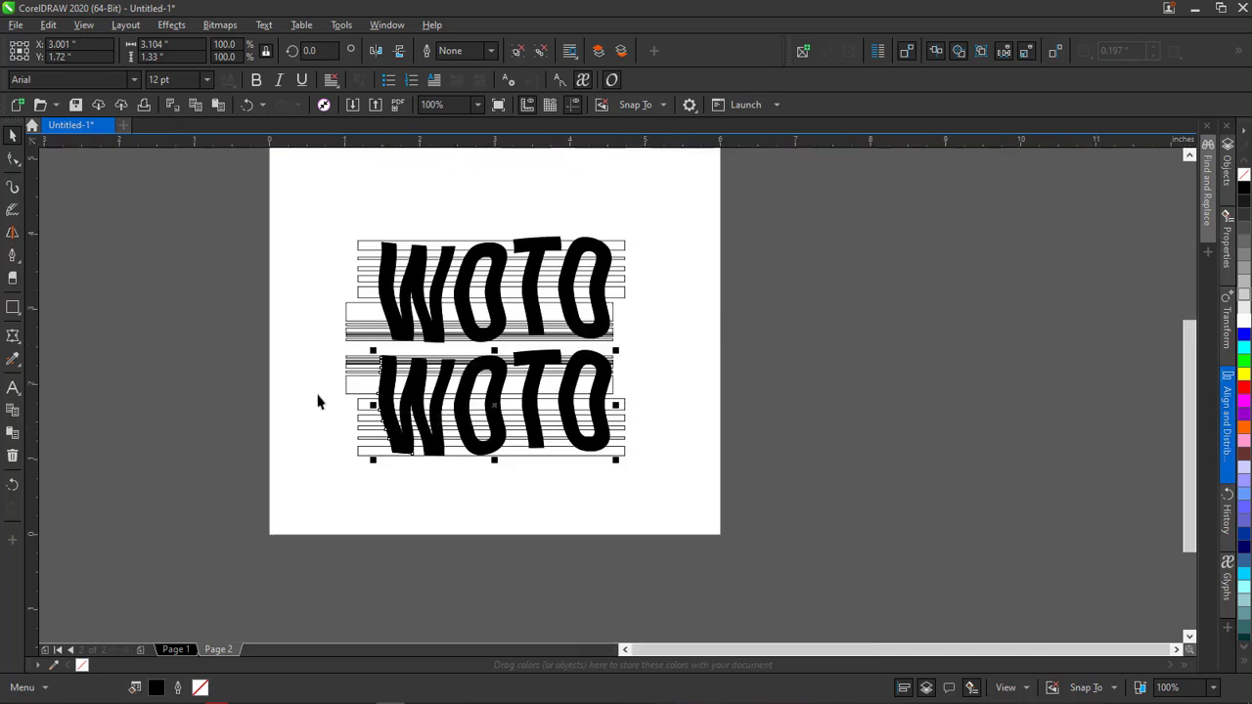
click(384, 394)
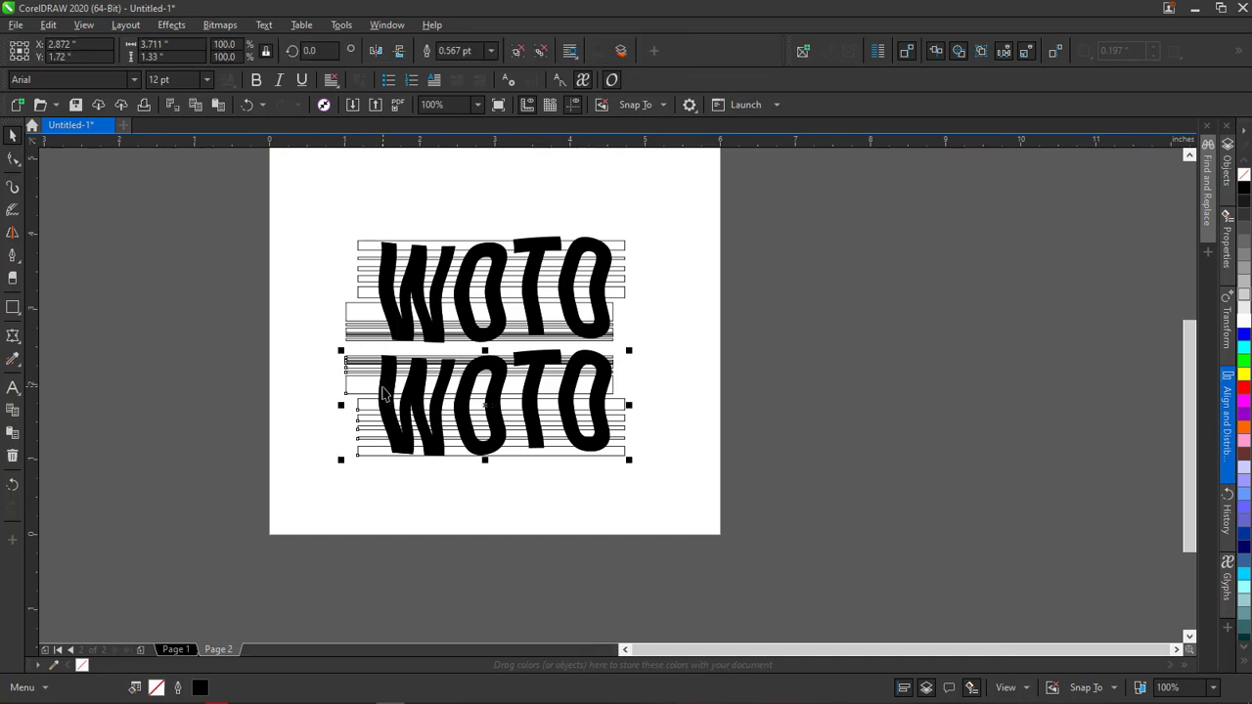
scroll(359, 387, up, 2)
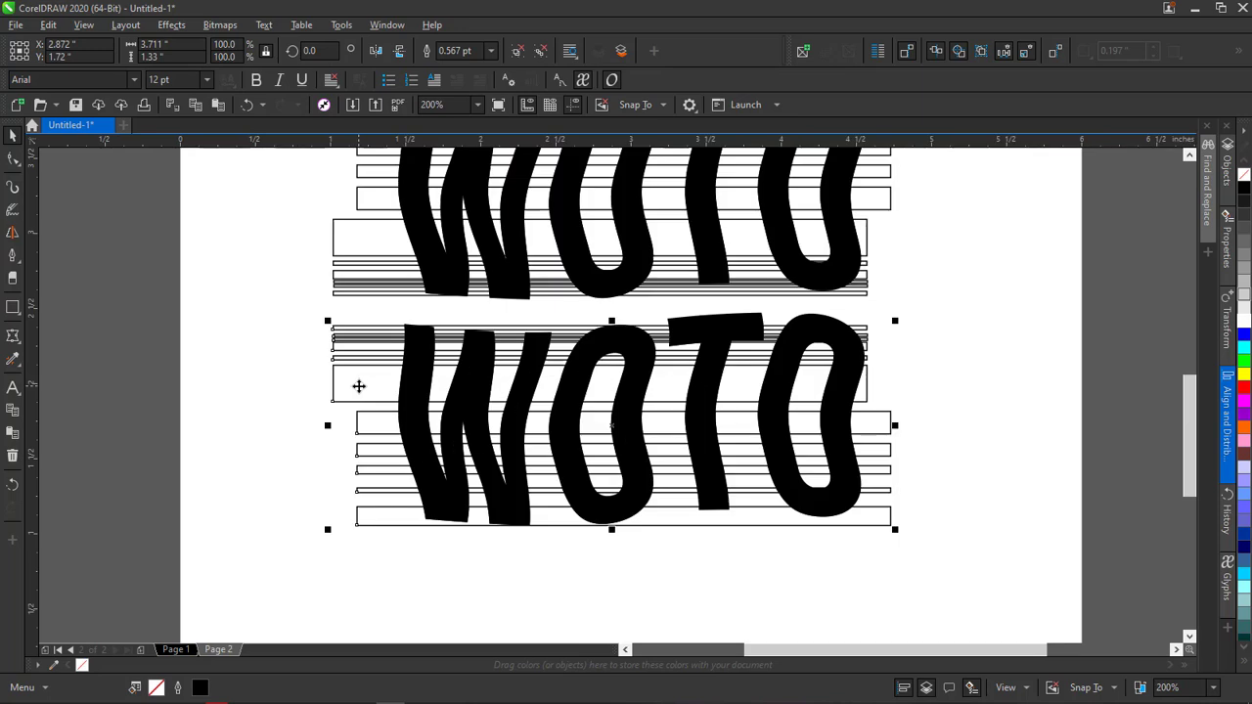
key(Delete)
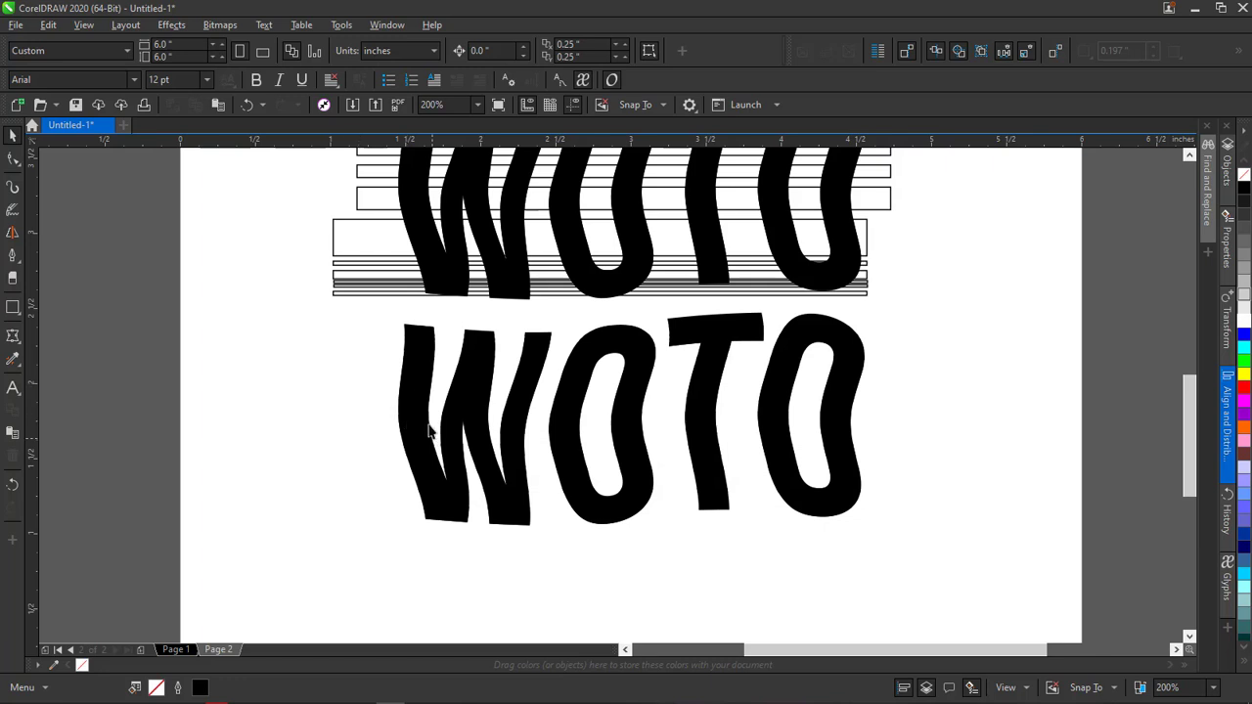
Select the intersected stripes on the lower WOTO and fill them with green
scroll(412, 355, up, 2)
click(412, 355)
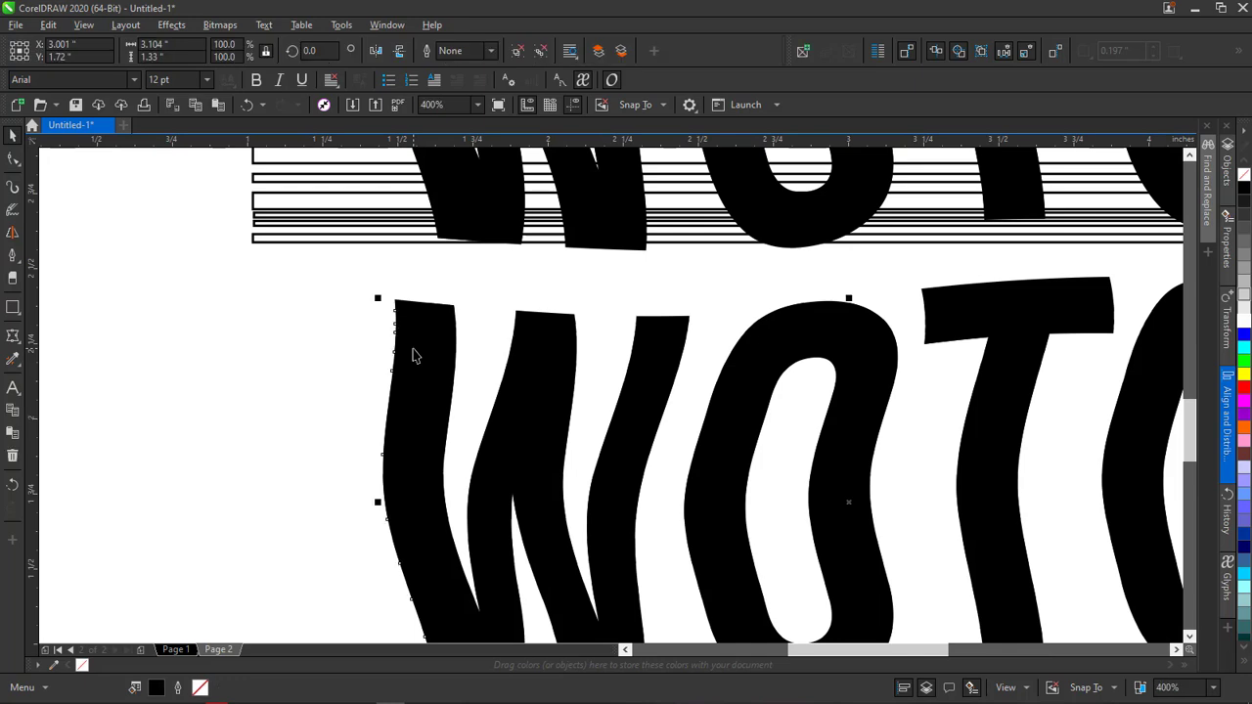
scroll(412, 355, down, 2)
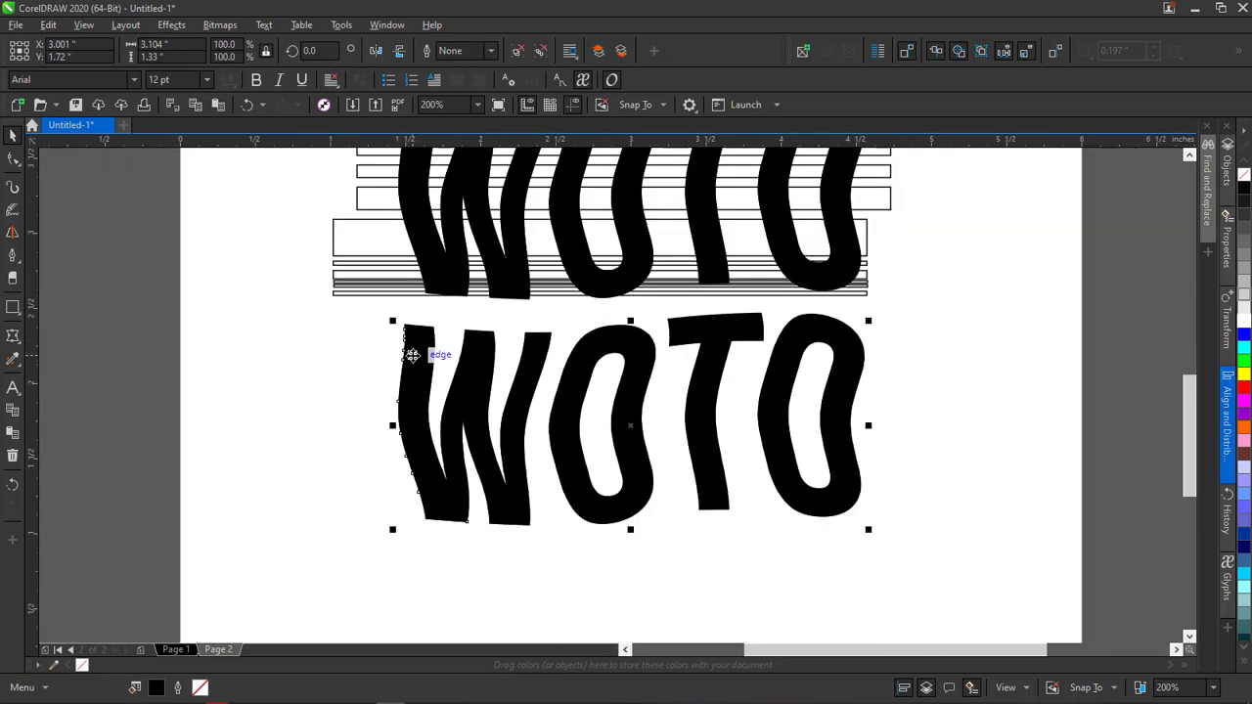
scroll(419, 353, up, 4)
scroll(411, 331, up, 2)
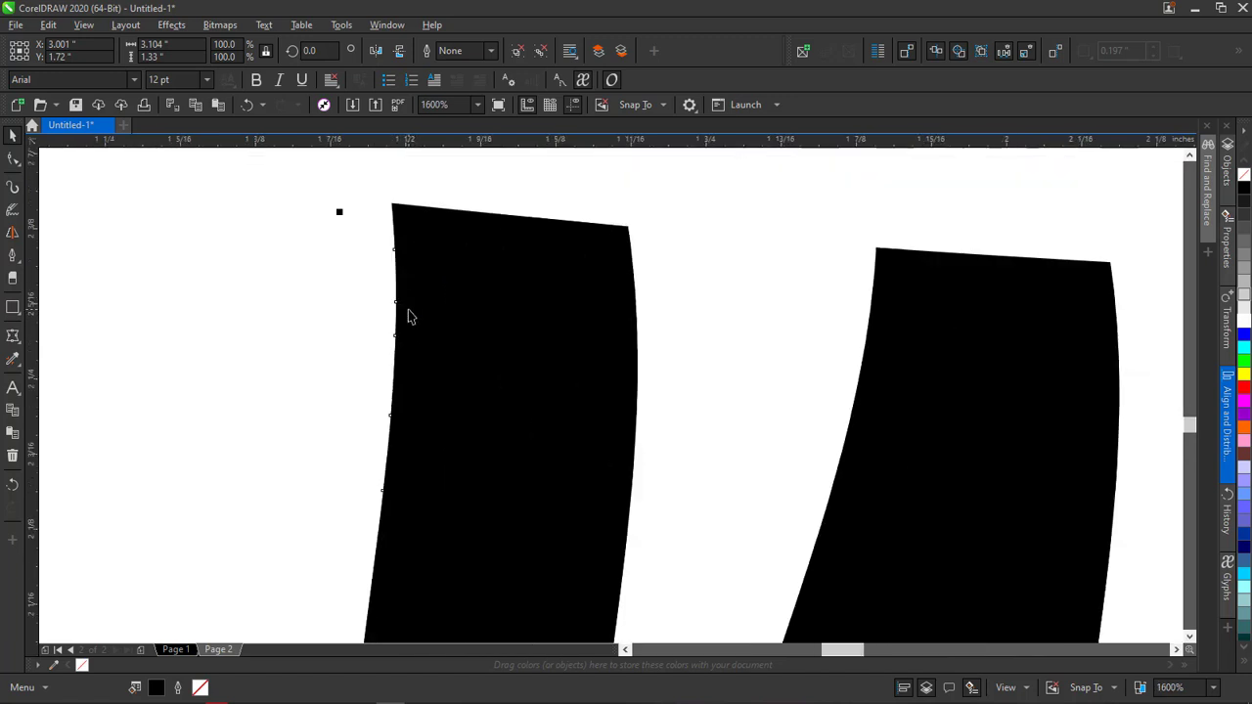
scroll(396, 251, up, 1)
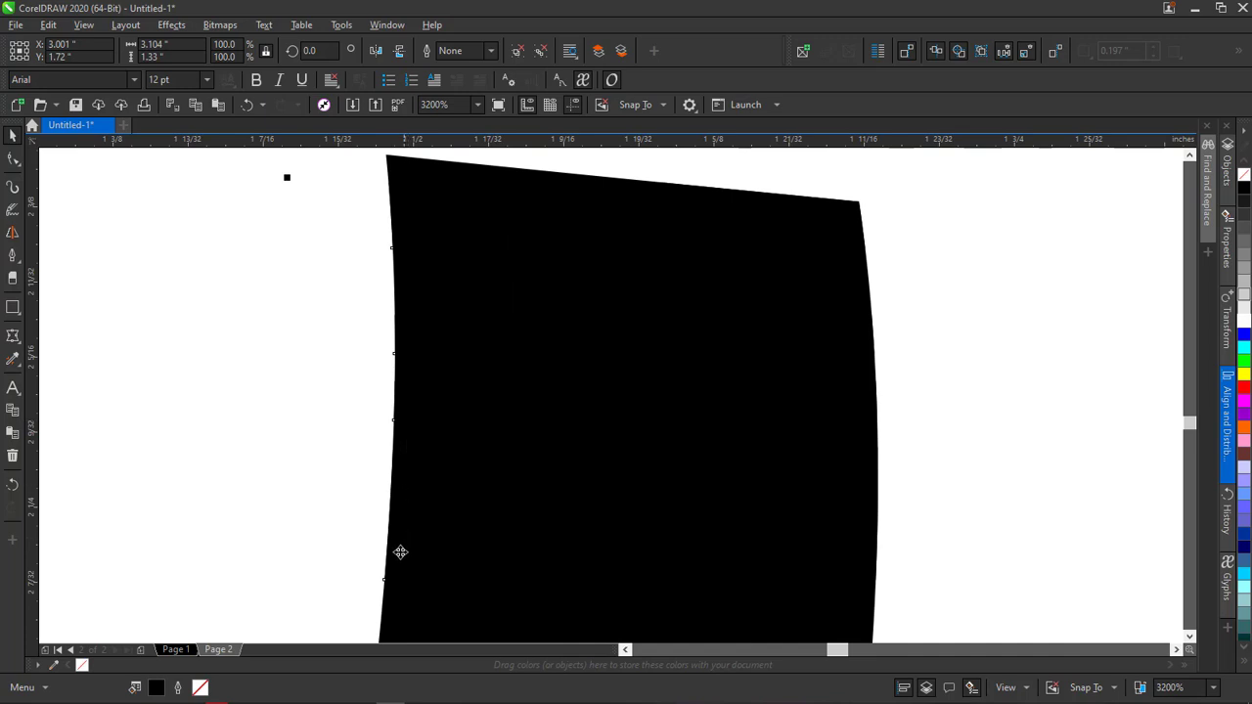
scroll(413, 299, down, 4)
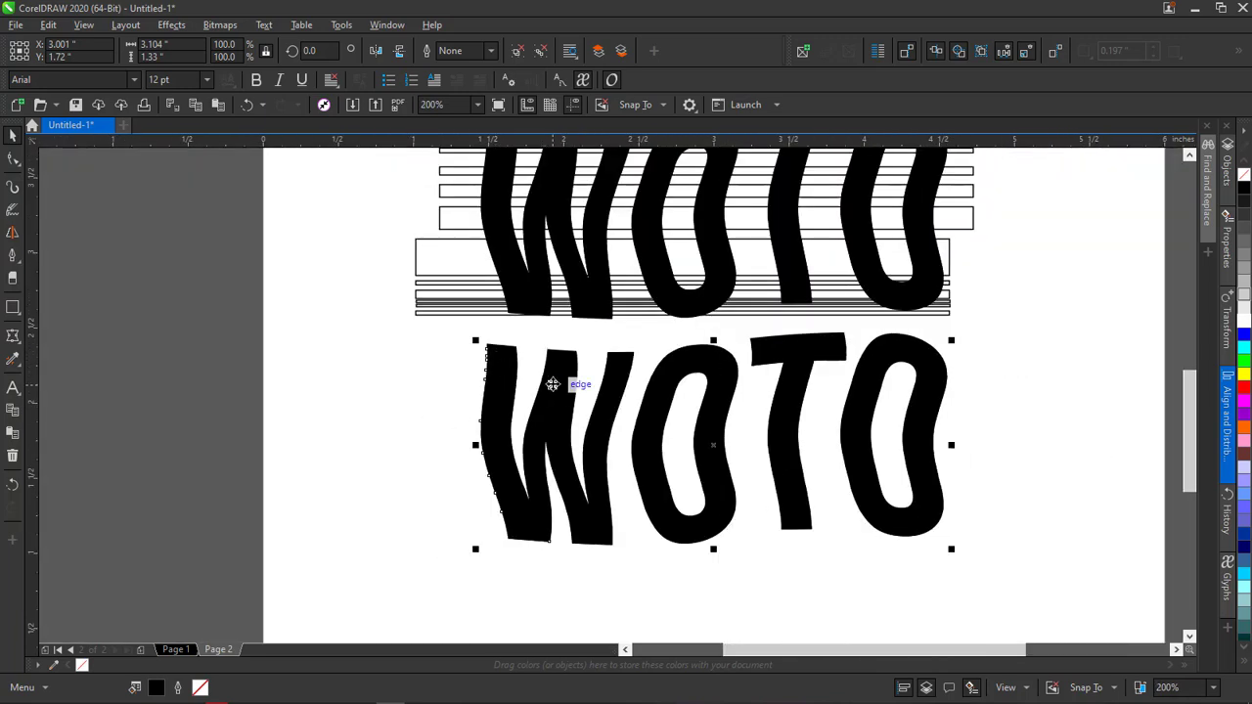
click(1244, 363)
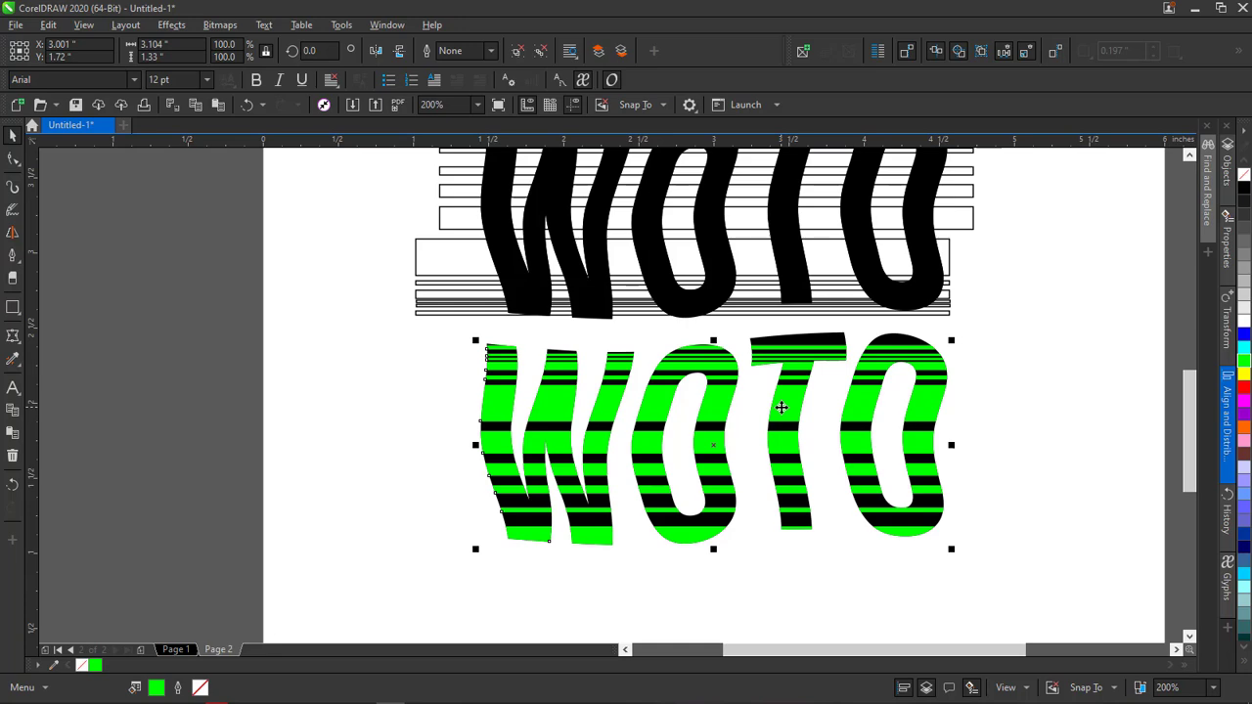
Try moving the green stripes sideways off the black lower WOTO, and undo the move
drag(782, 407, 996, 419)
scroll(996, 419, down, 2)
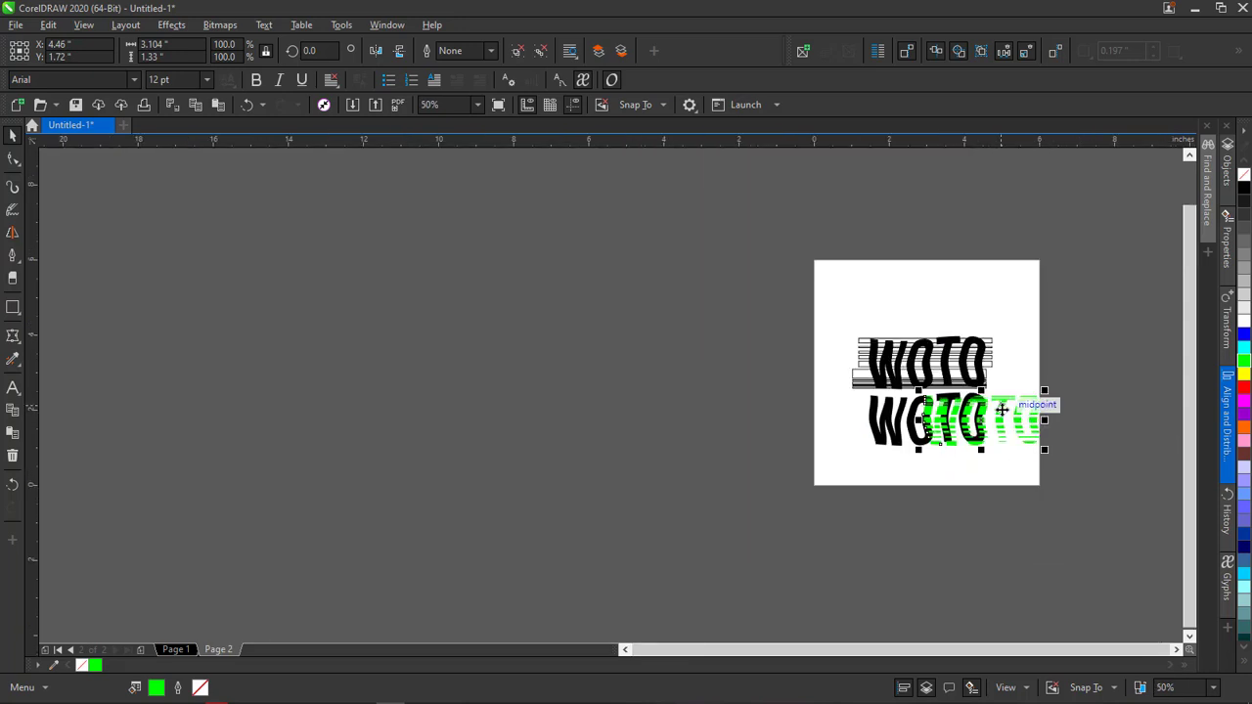
scroll(996, 419, up, 2)
drag(1085, 417, 1163, 387)
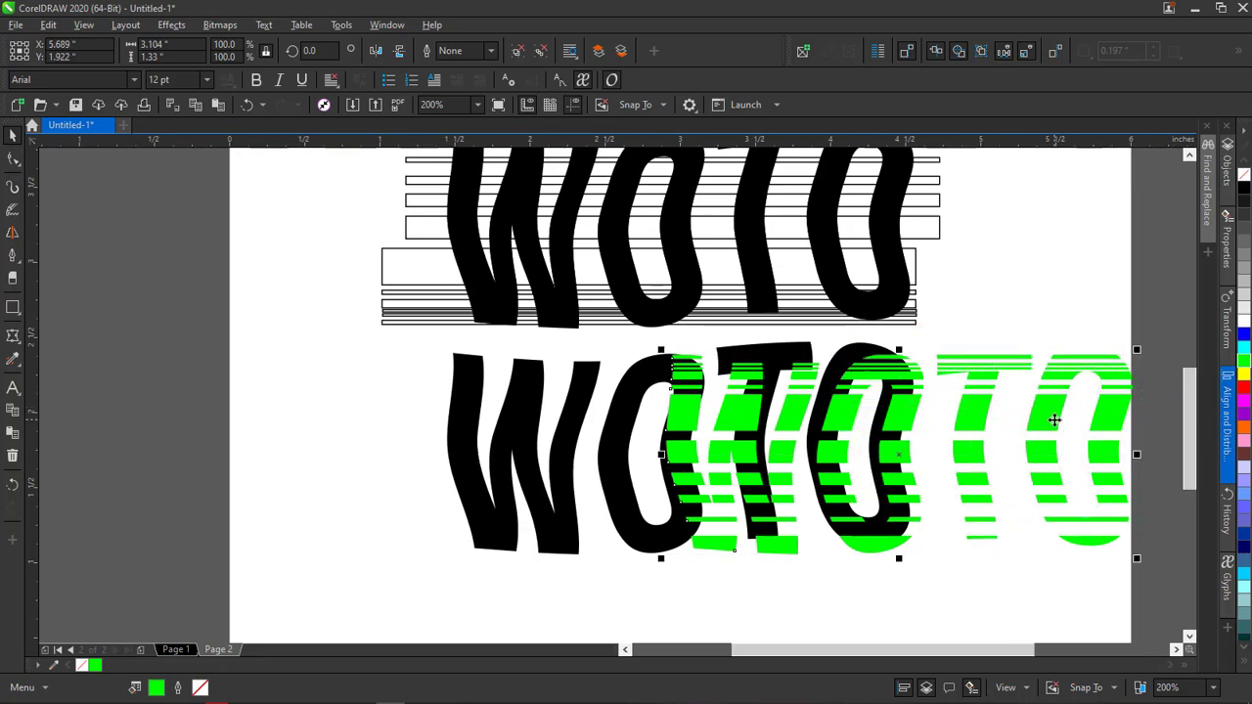
key(ctrl+z)
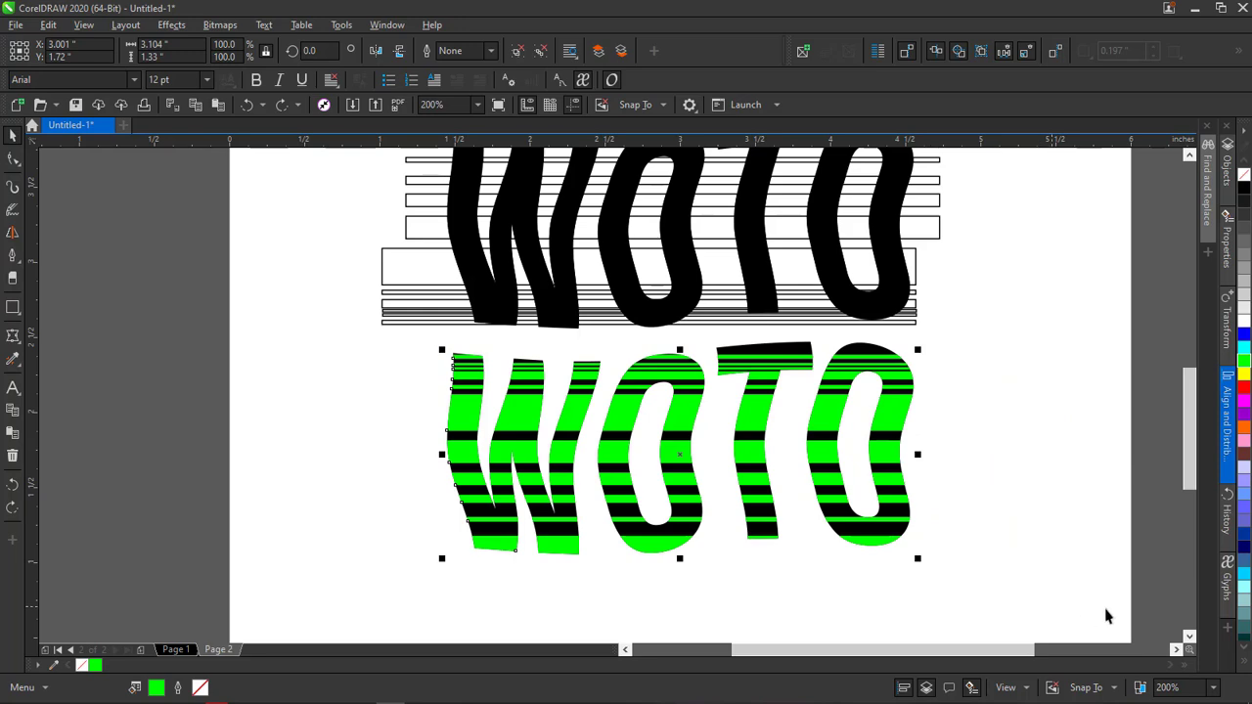
Try moving the green stripes past the page's right edge and back over the lower WOTO, and undo both moves
click(1178, 649)
drag(551, 418, 1084, 404)
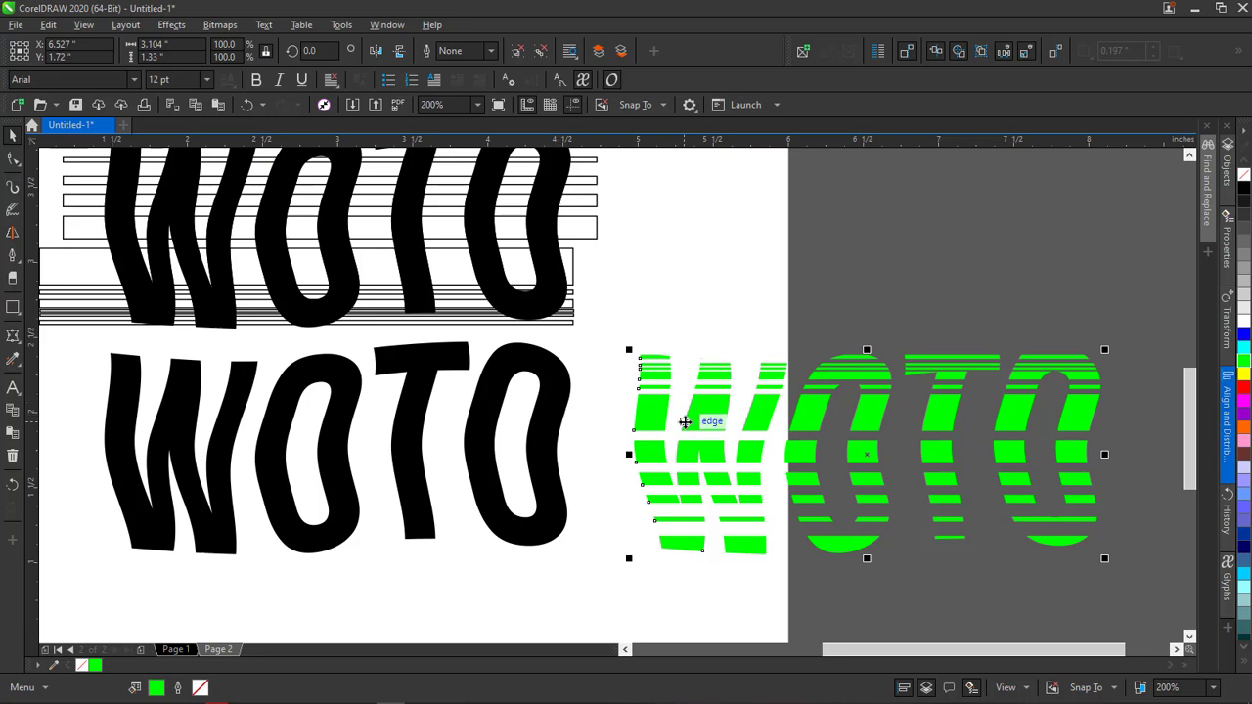
drag(650, 419, 108, 422)
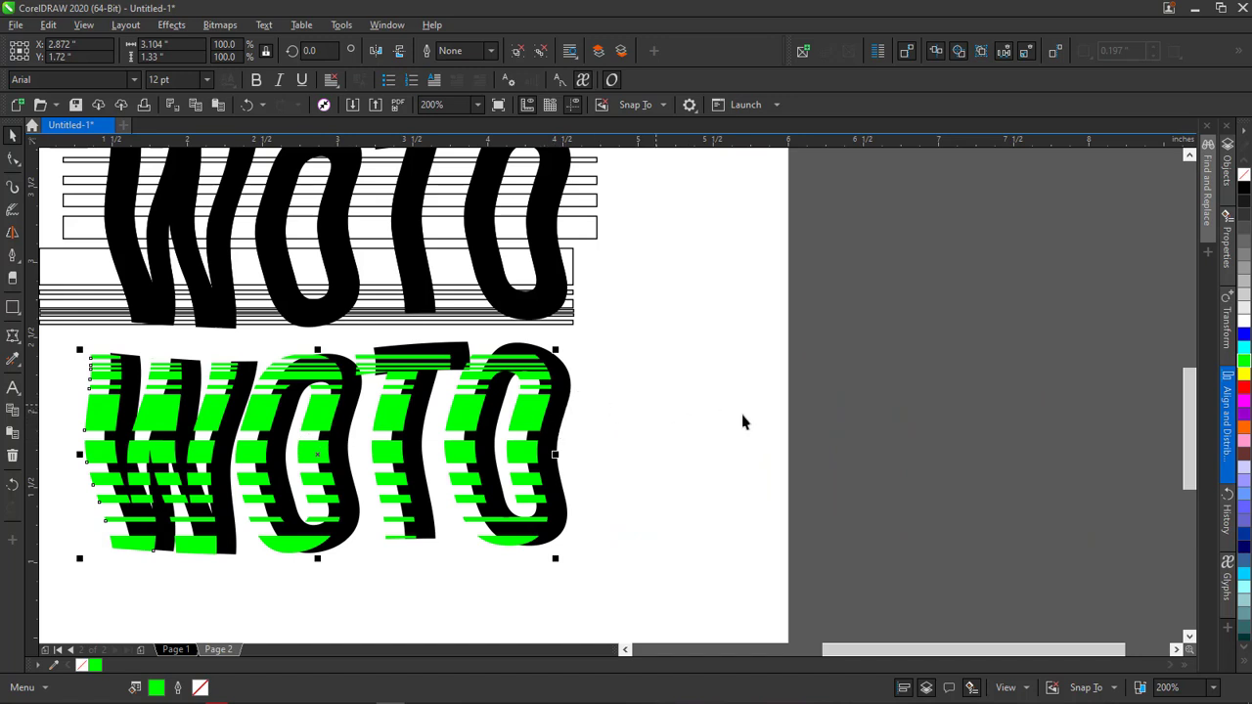
key(ctrl+z)
key(ctrl+z)
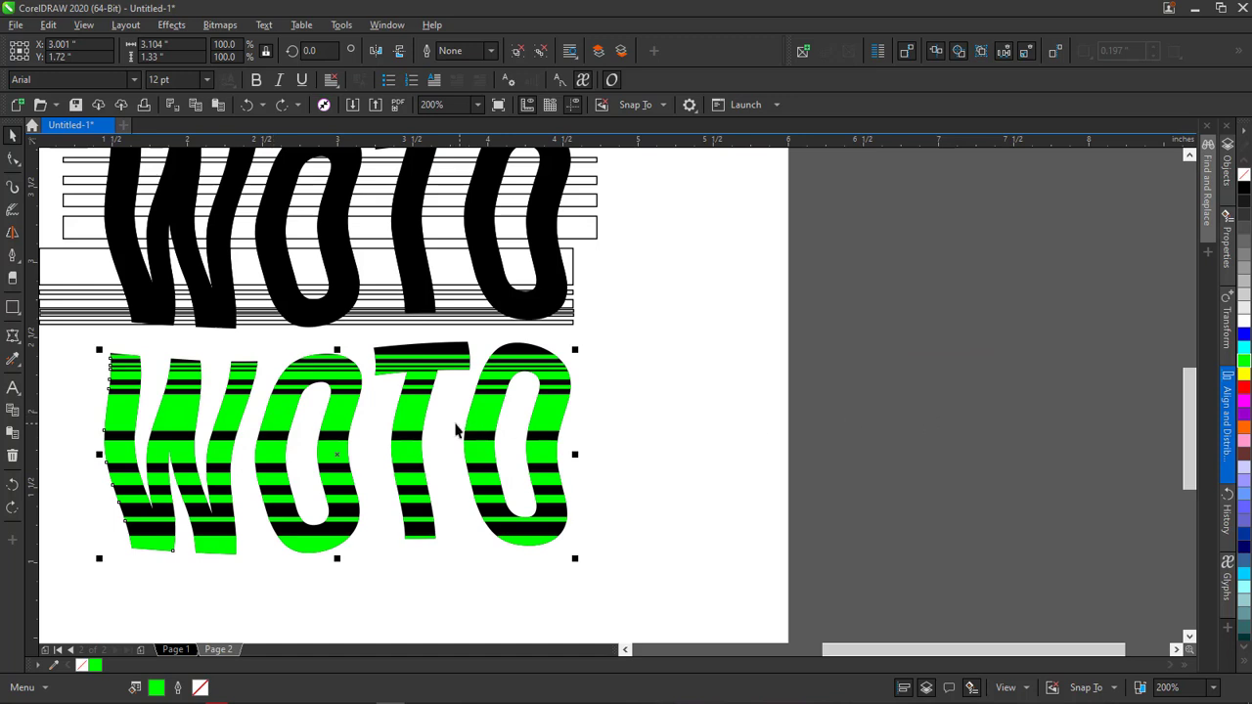
Try pulling the green stripes clear of the lower WOTO lettering once more, and undo that move
click(524, 415)
click(559, 425)
drag(558, 425, 1135, 443)
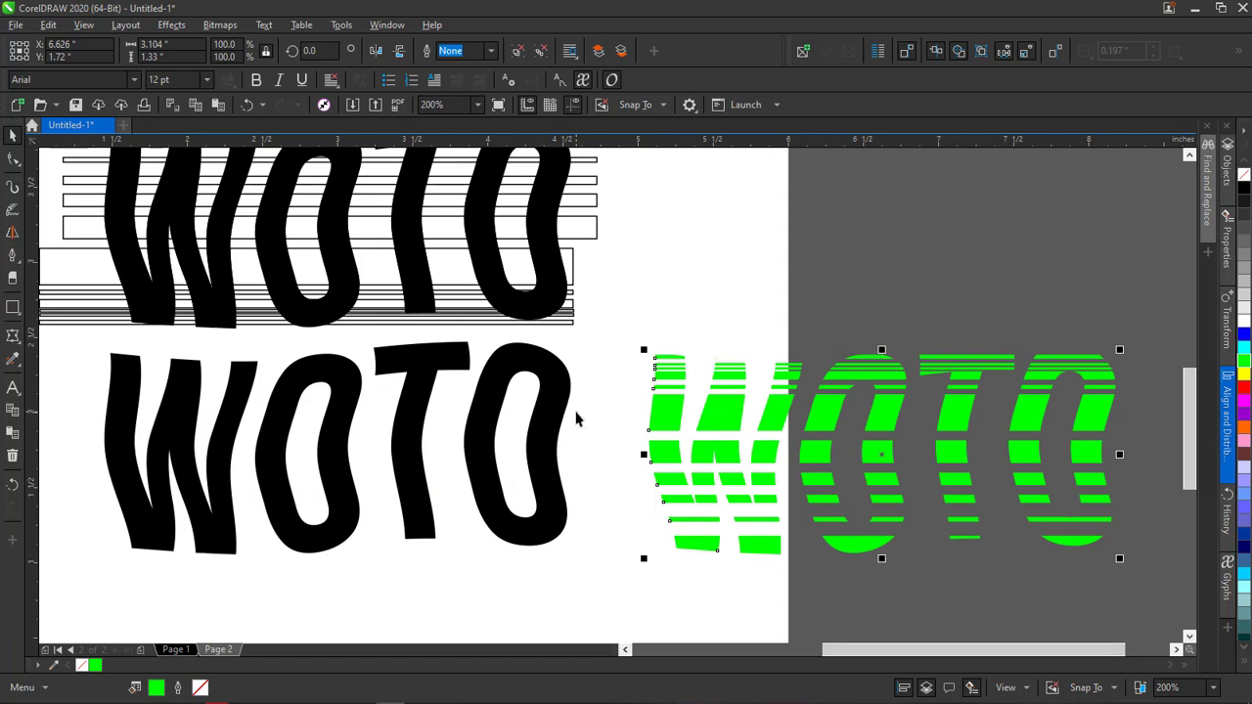
key(ctrl+z)
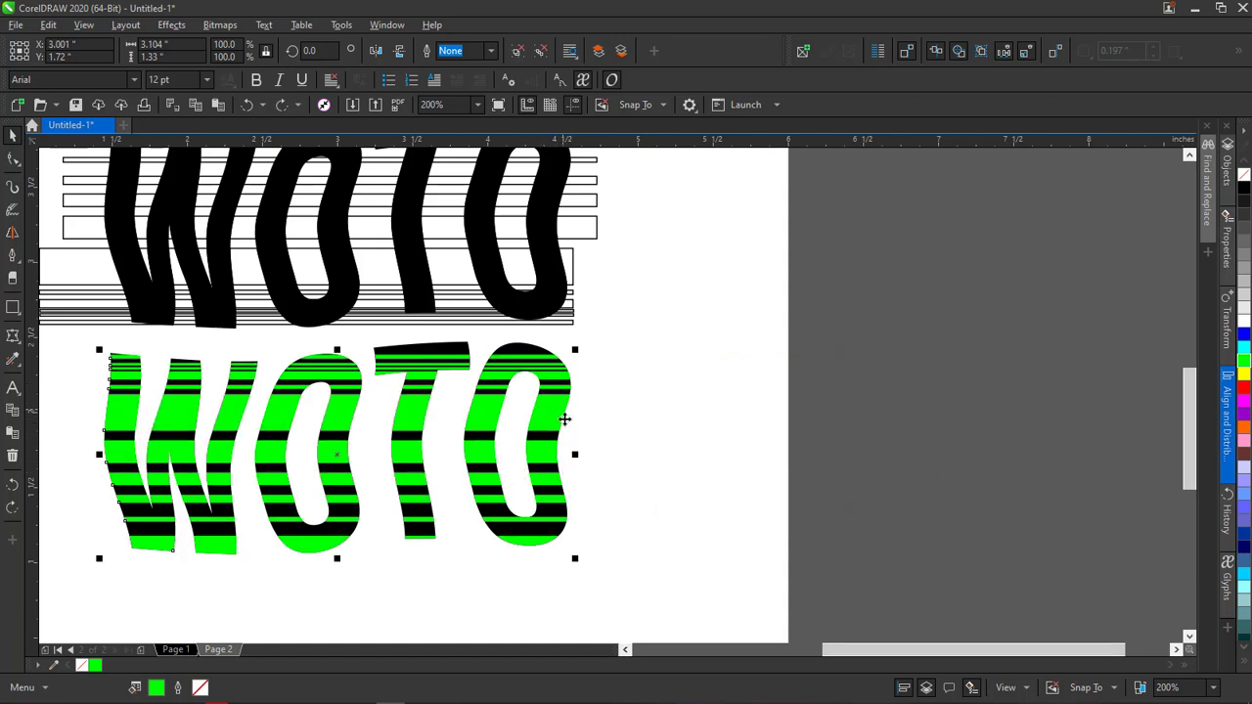
Move the green stripes off the lower WOTO to the right, straddling the page's right edge
click(663, 441)
click(544, 421)
click(615, 430)
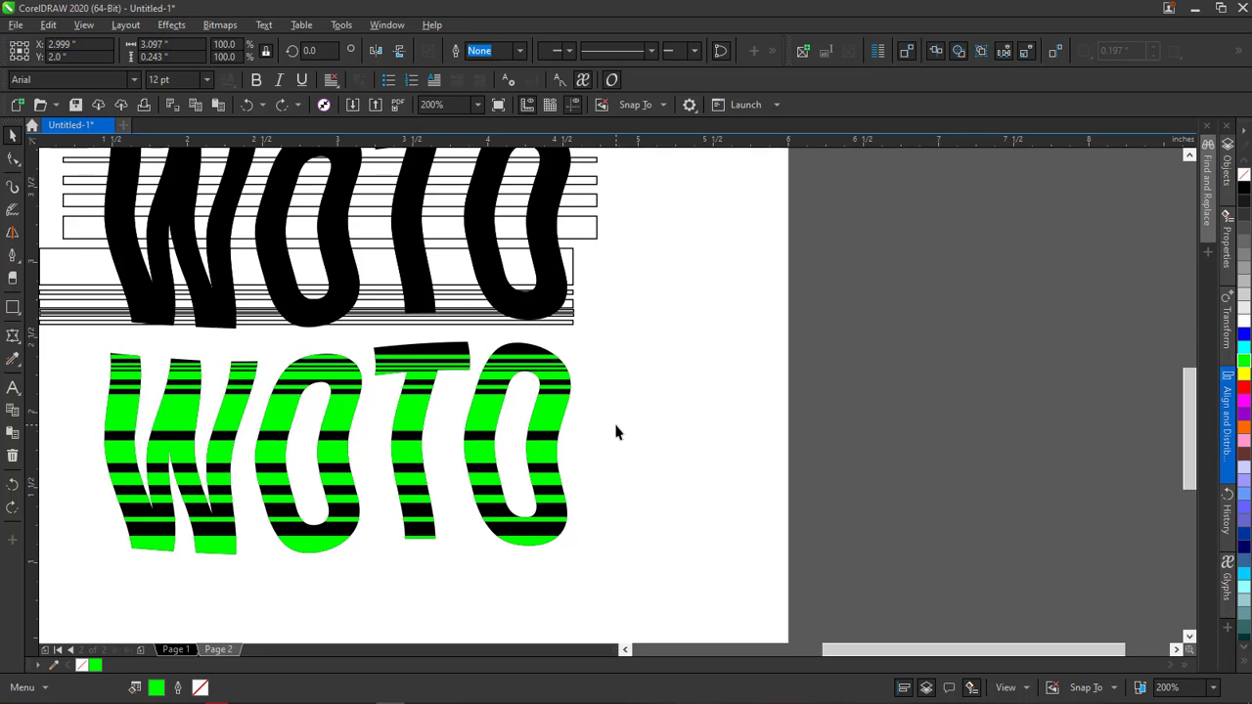
click(544, 420)
drag(554, 455, 1043, 438)
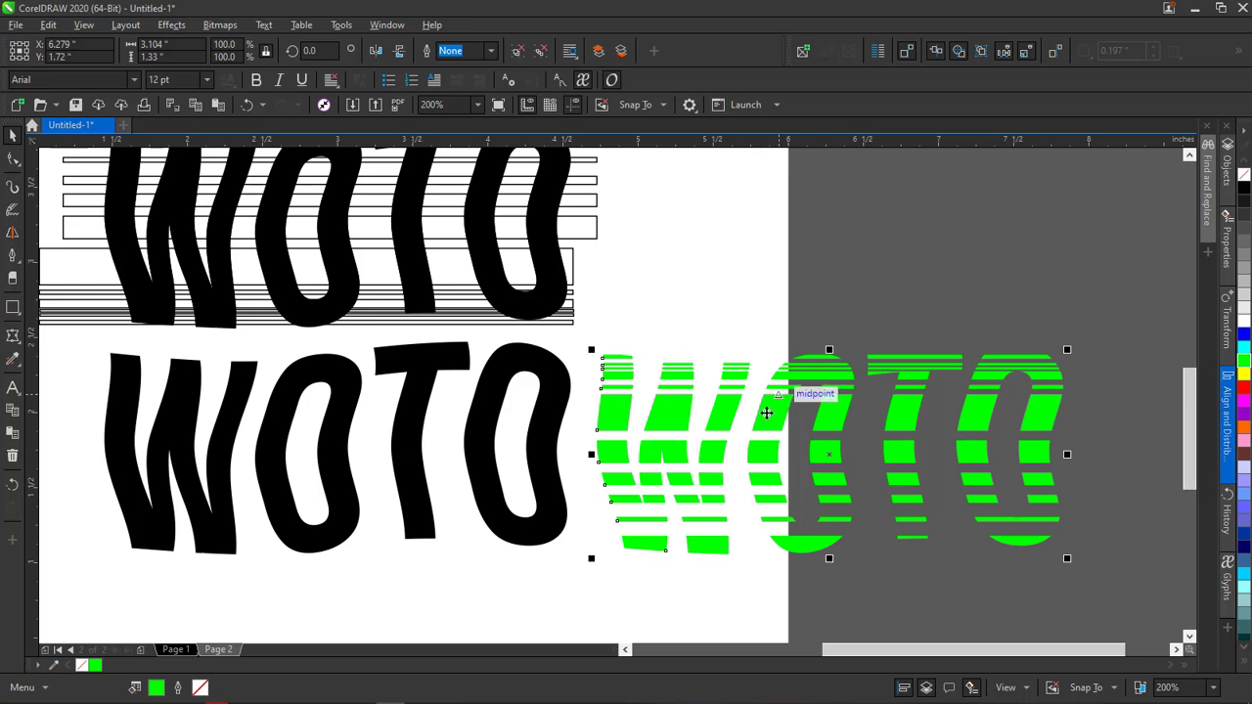
drag(727, 424, 839, 428)
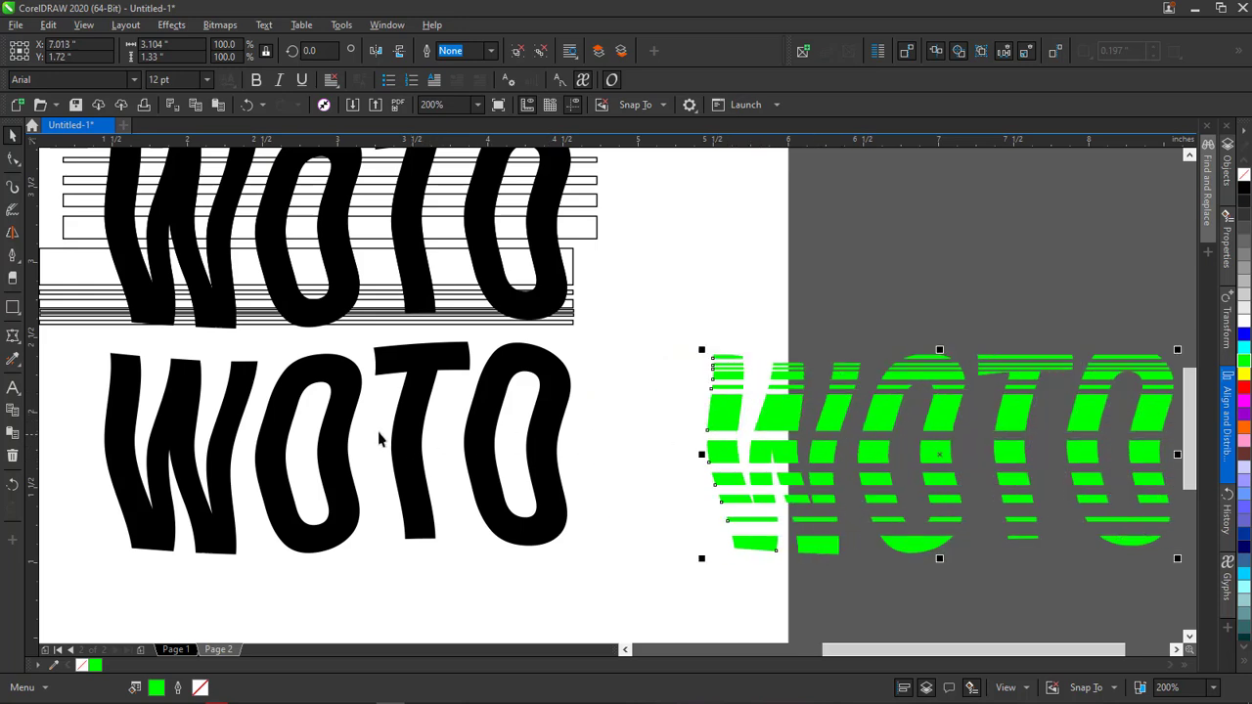
Bring the mirrored bar group back over the lower WOTO and trim its bars out of the black lettering
click(625, 651)
click(624, 651)
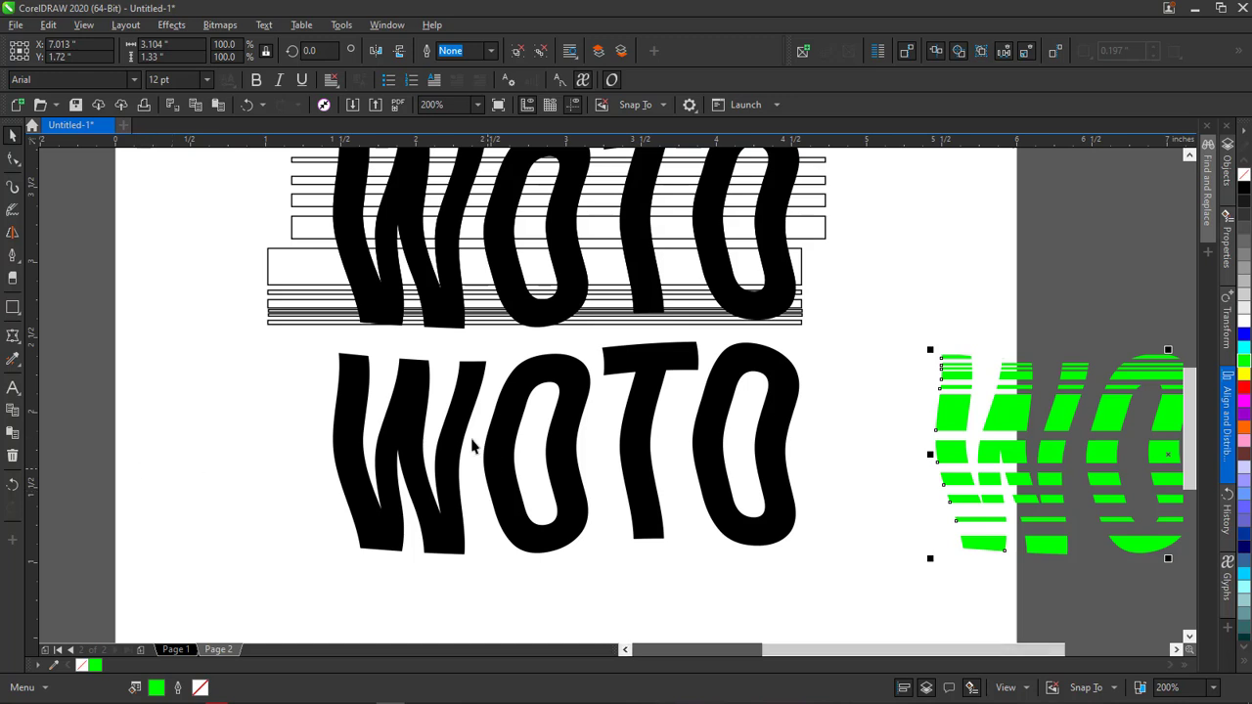
click(443, 429)
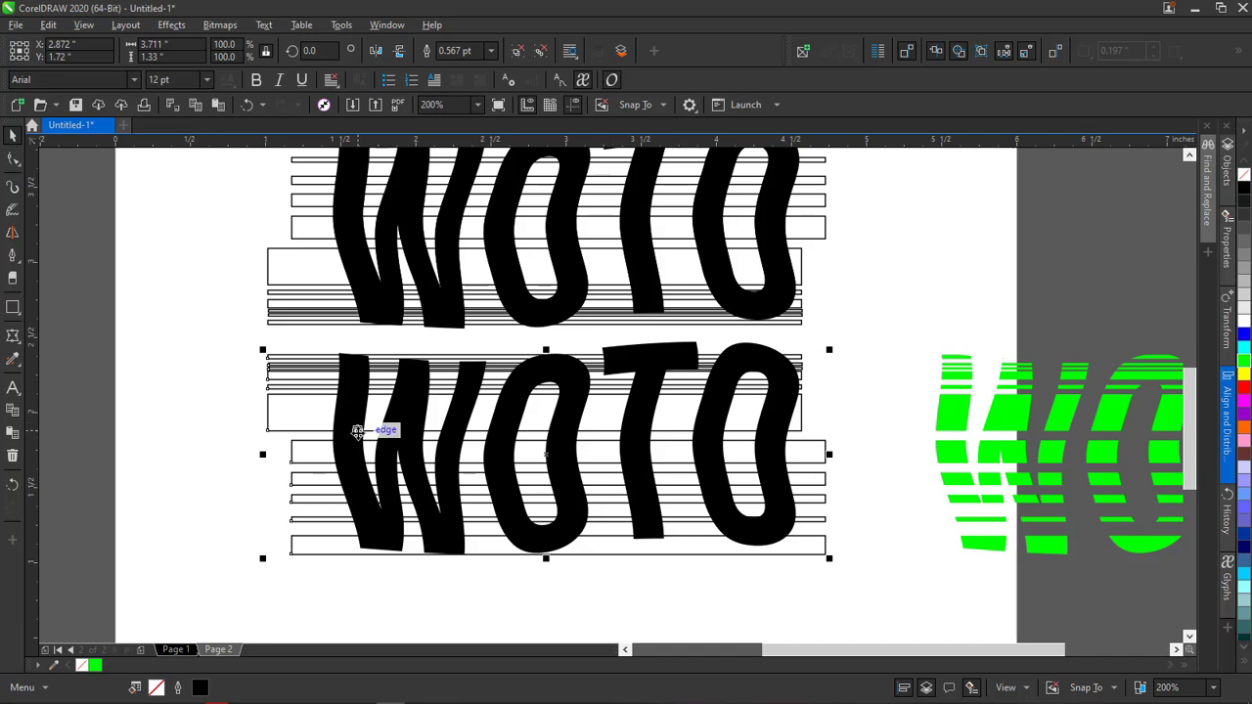
scroll(342, 389, up, 1)
scroll(342, 388, up, 2)
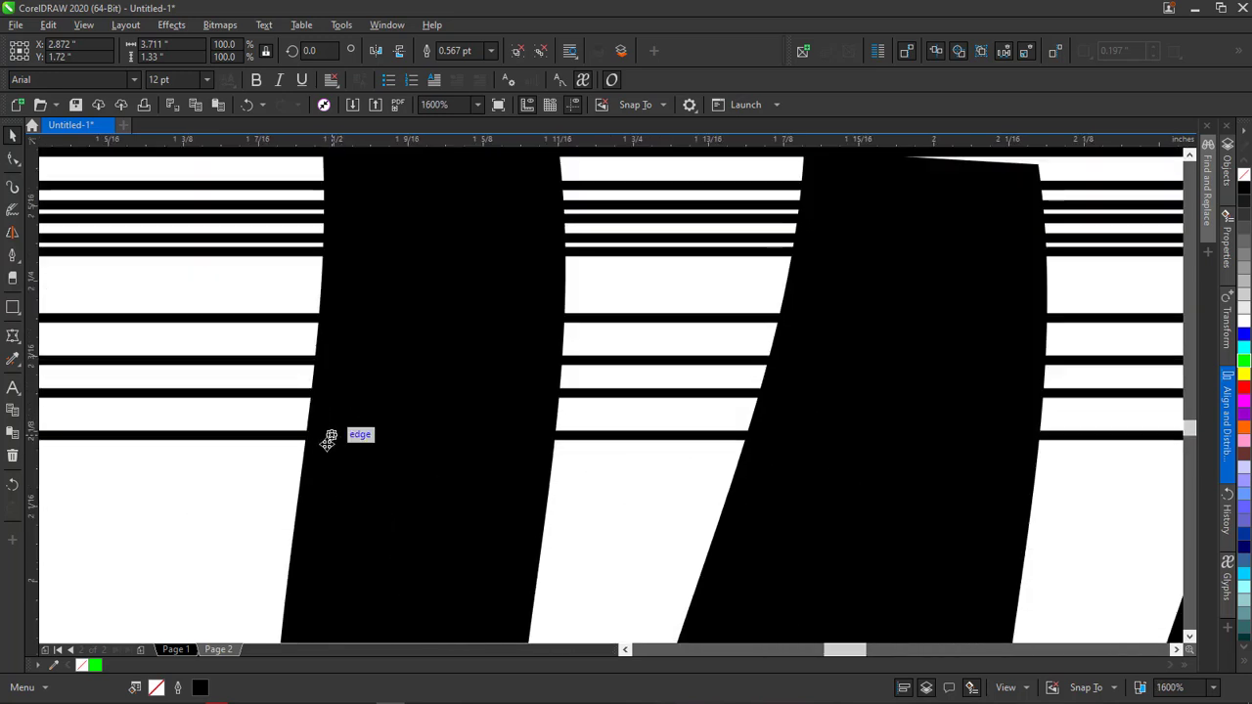
click(313, 417)
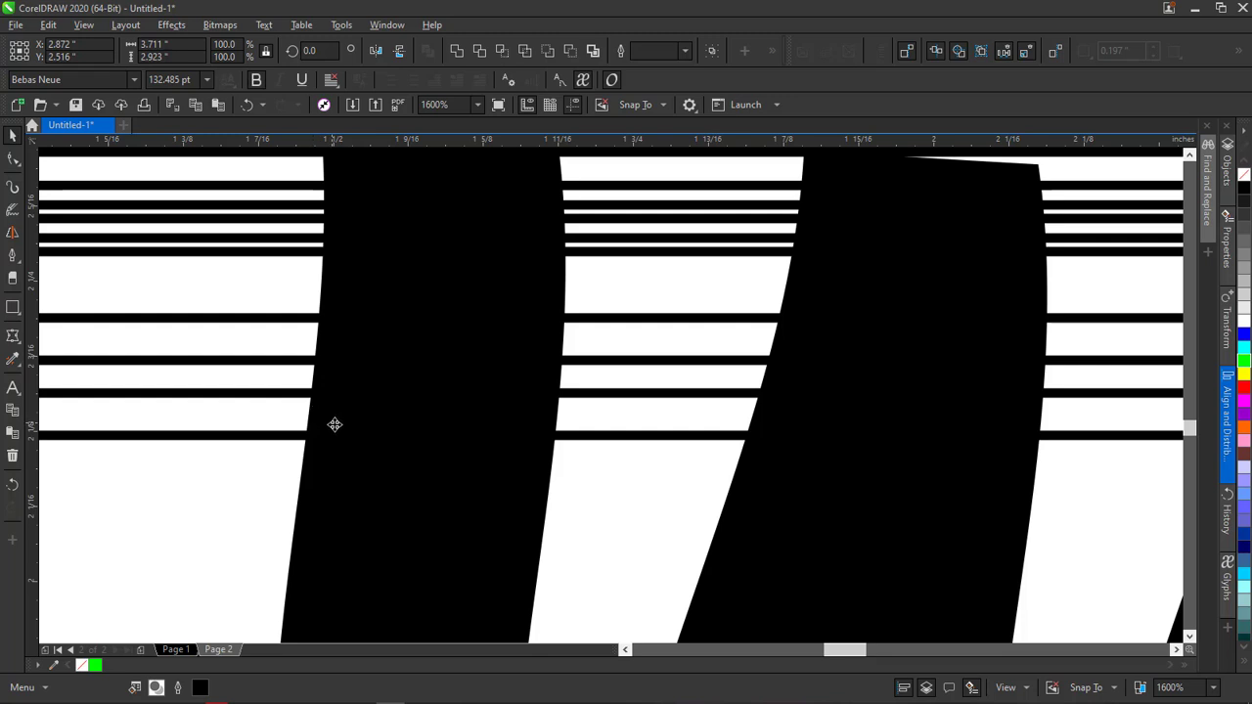
scroll(333, 422, down, 2)
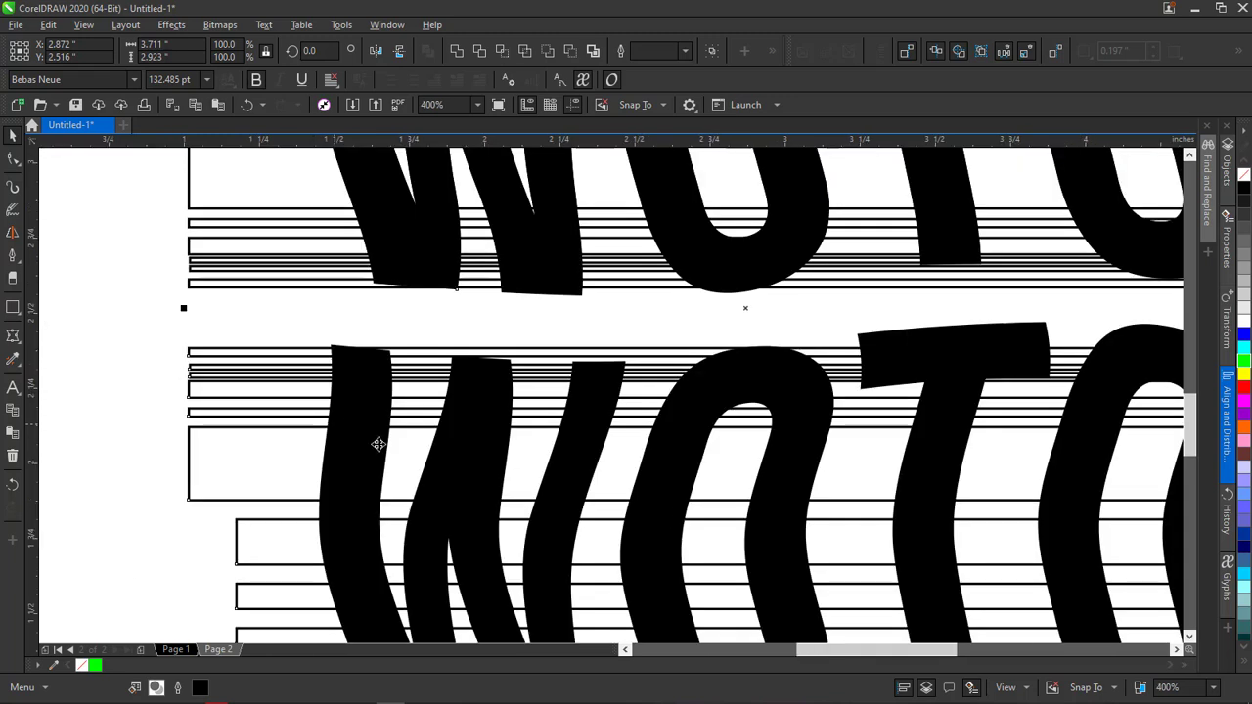
click(481, 53)
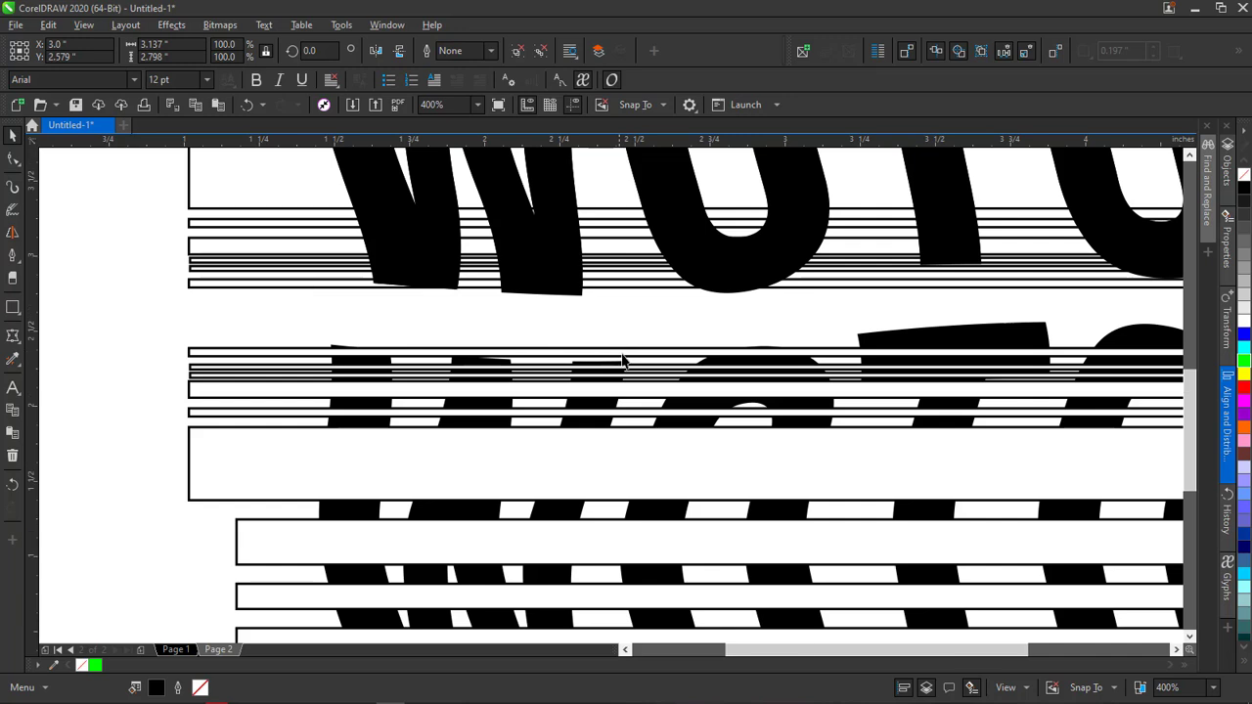
Split the mirrored bar group over the lower WOTO into separate bars and delete the tallest one
scroll(622, 361, down, 2)
scroll(683, 381, up, 1)
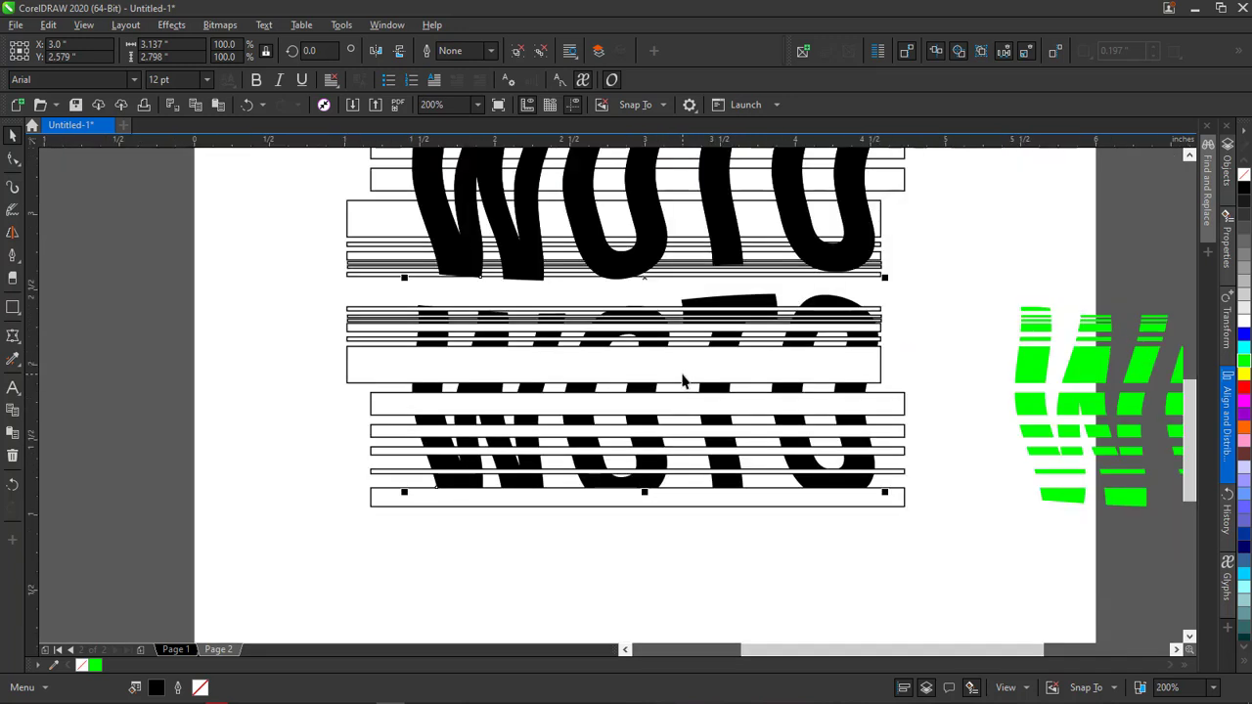
click(683, 382)
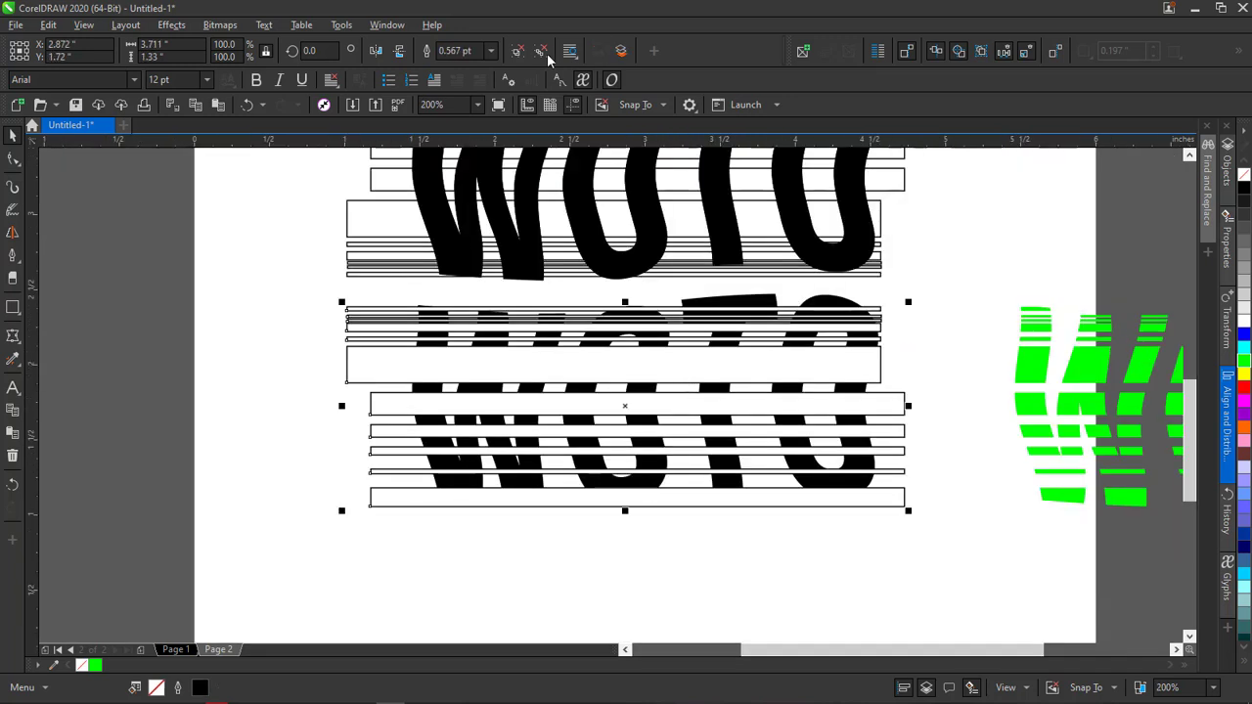
click(518, 51)
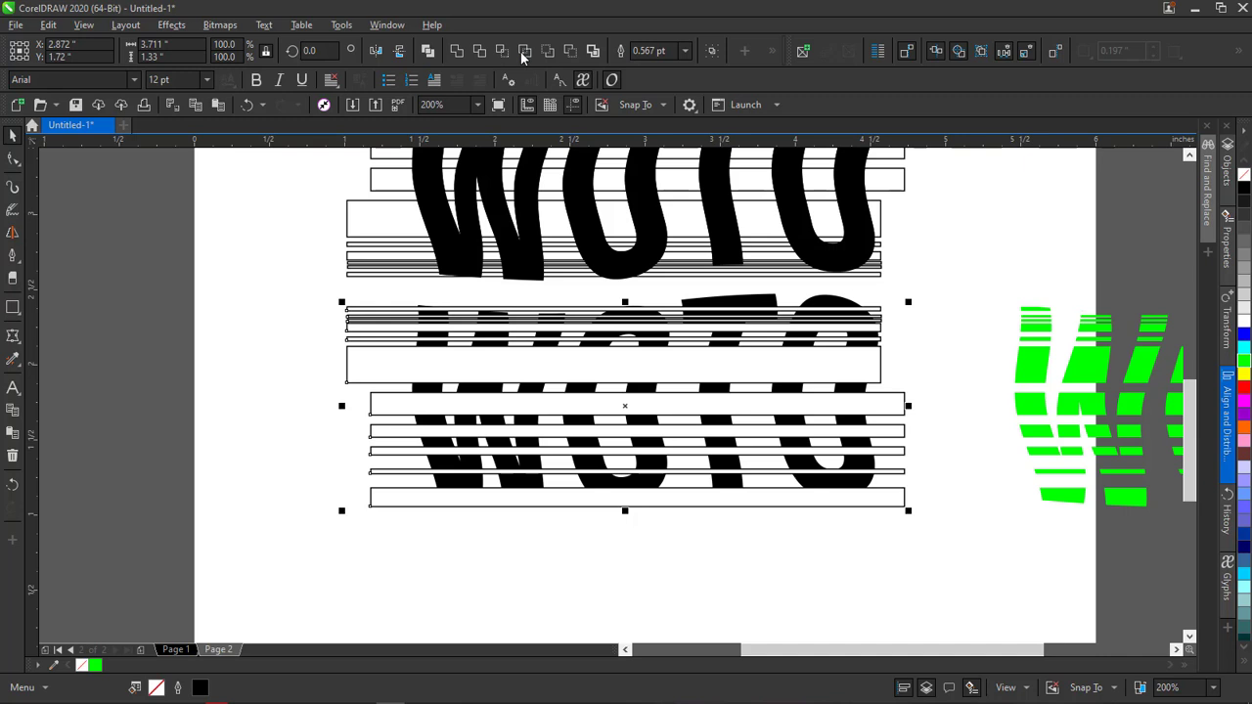
click(363, 376)
key(Delete)
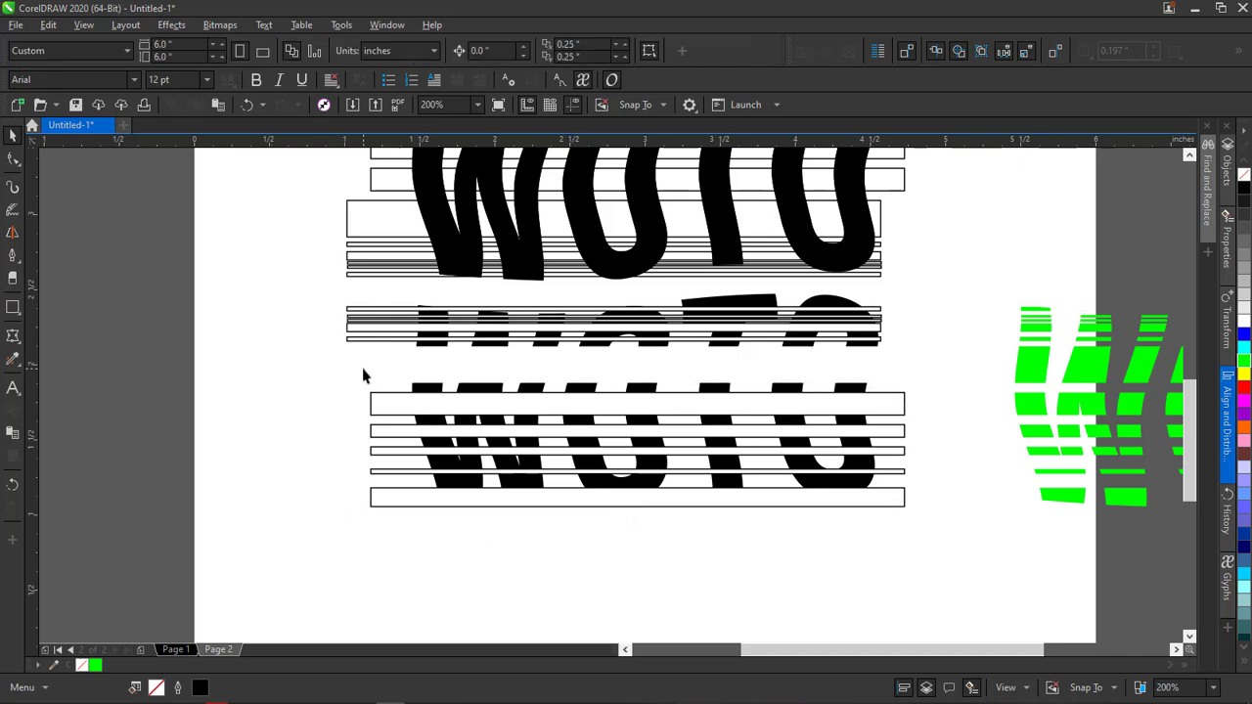
Delete the lowest bar at the foot of the lower WOTO
click(457, 344)
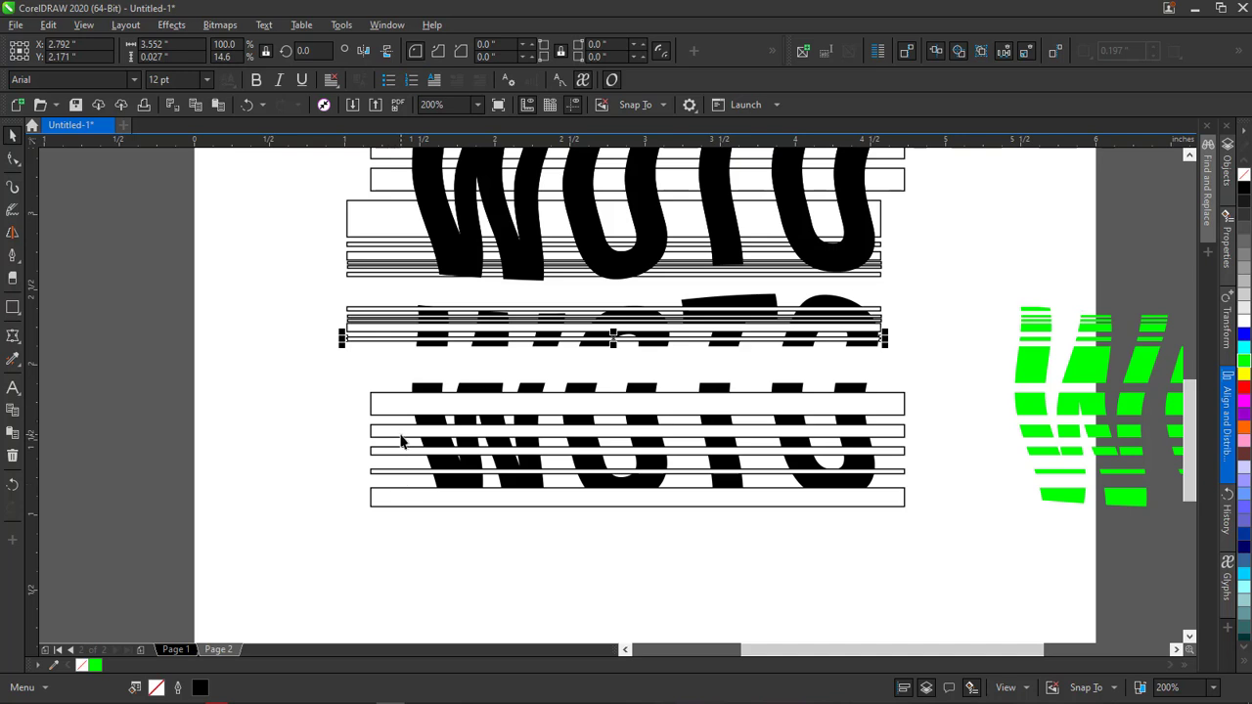
click(401, 440)
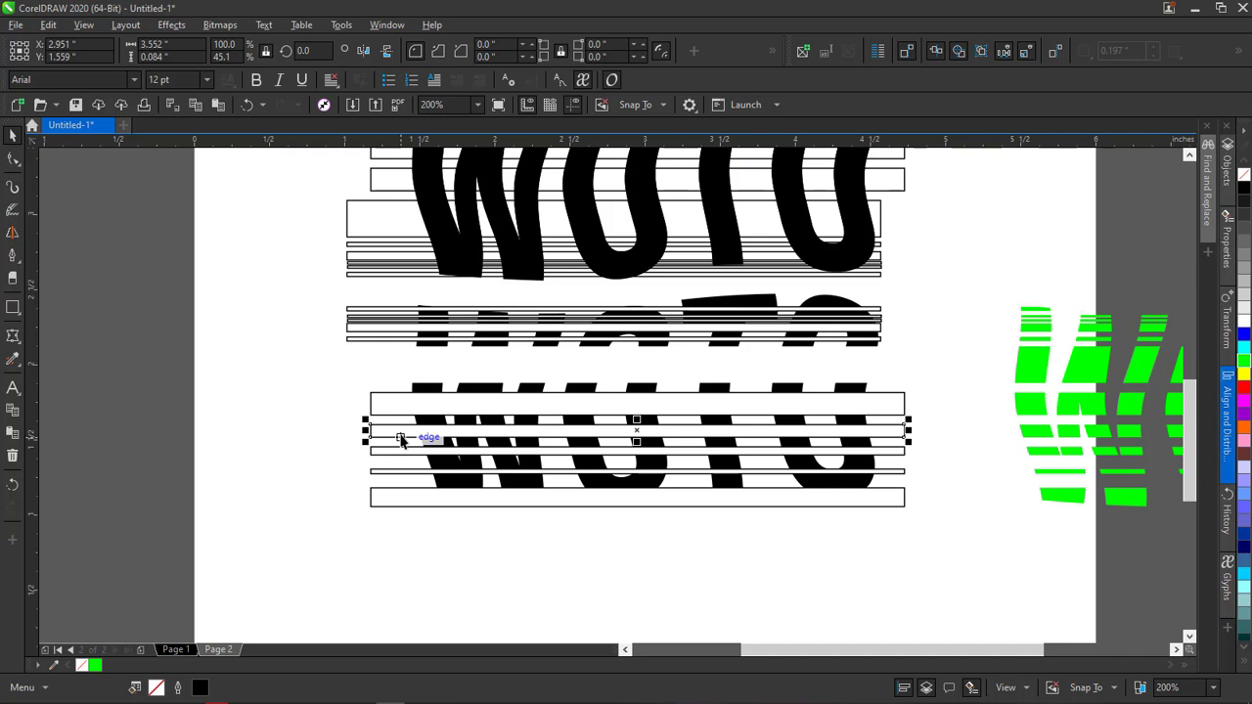
click(552, 505)
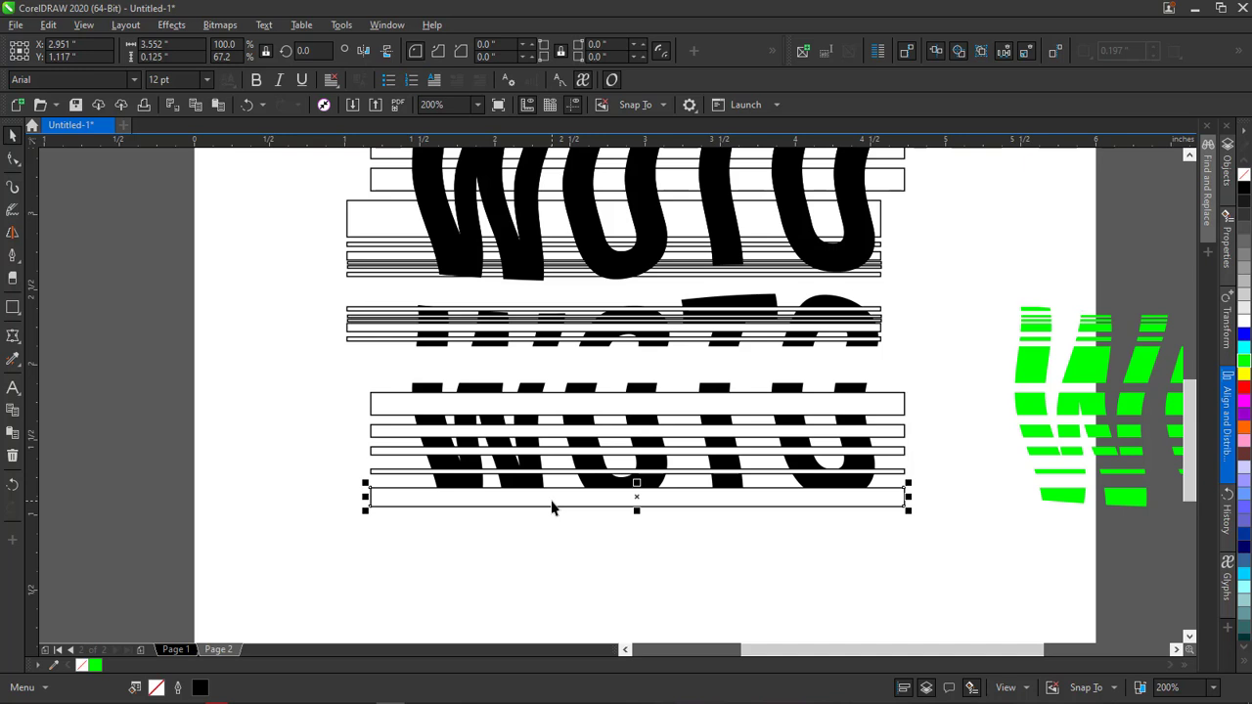
key(Delete)
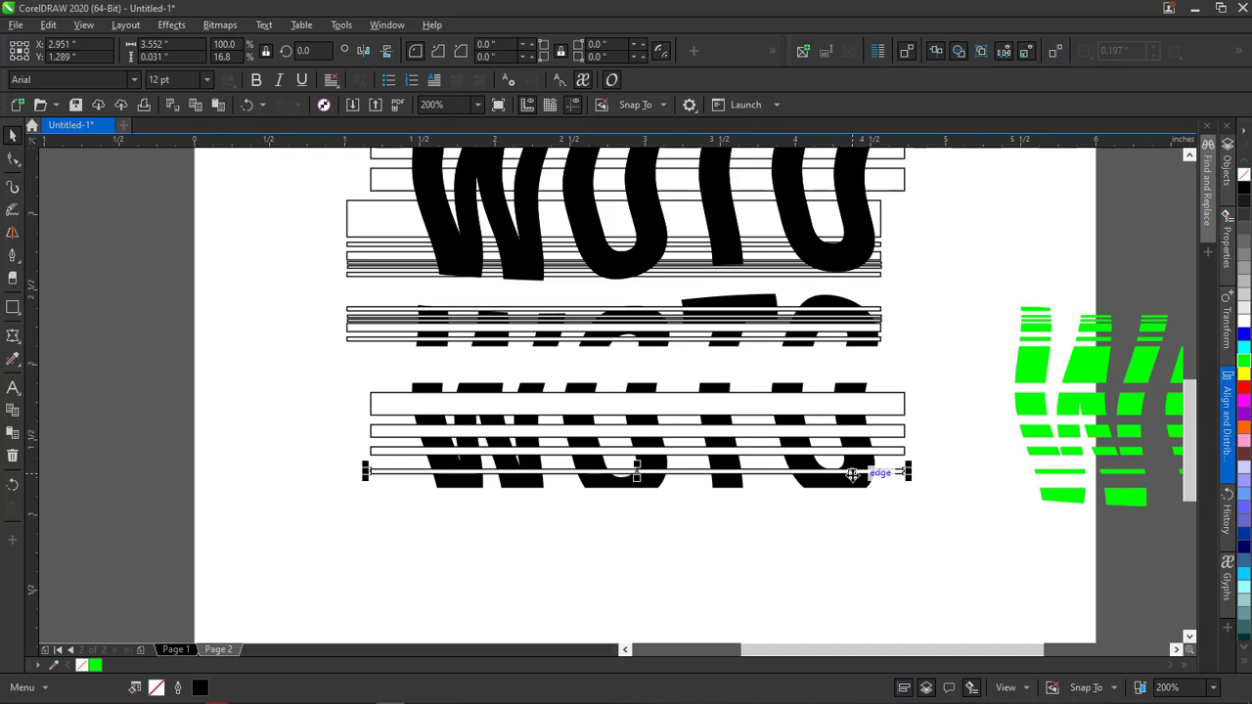
Shorten the lowest remaining thin bar to about 0.417 in at the W, and place a full-length copy at its original position
scroll(634, 477, up, 1)
scroll(641, 457, down, 1)
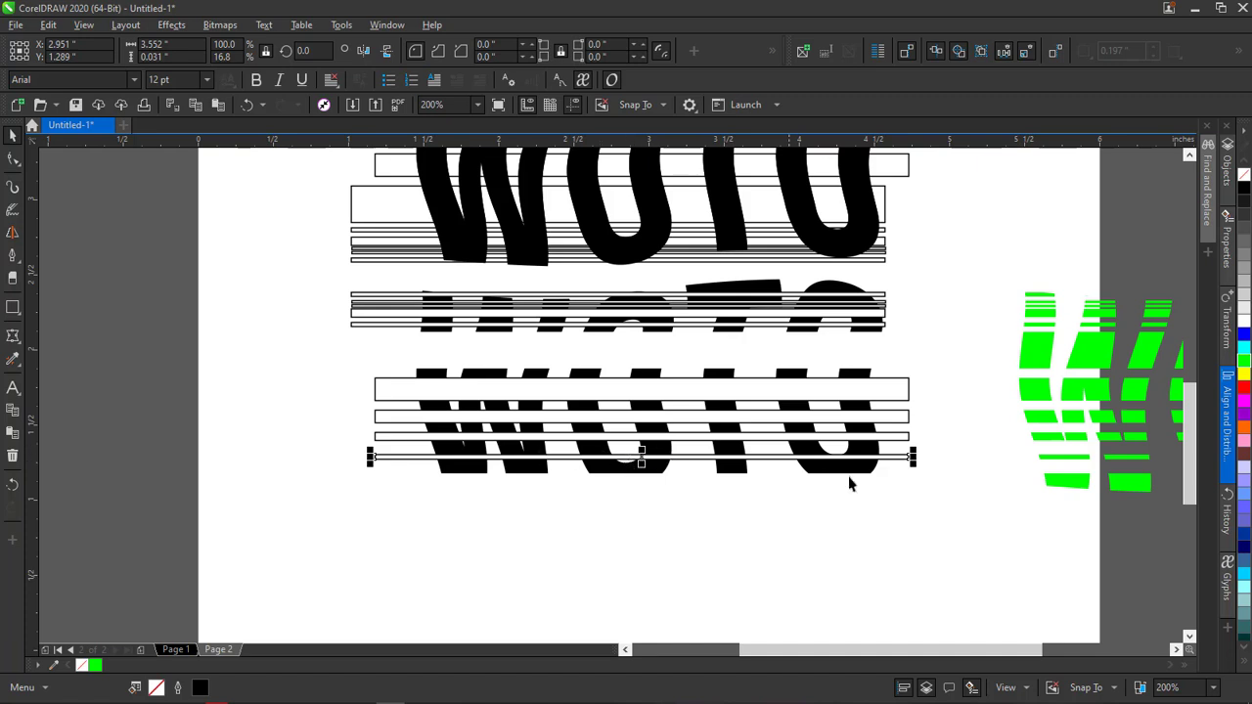
drag(912, 458, 482, 503)
drag(370, 458, 410, 458)
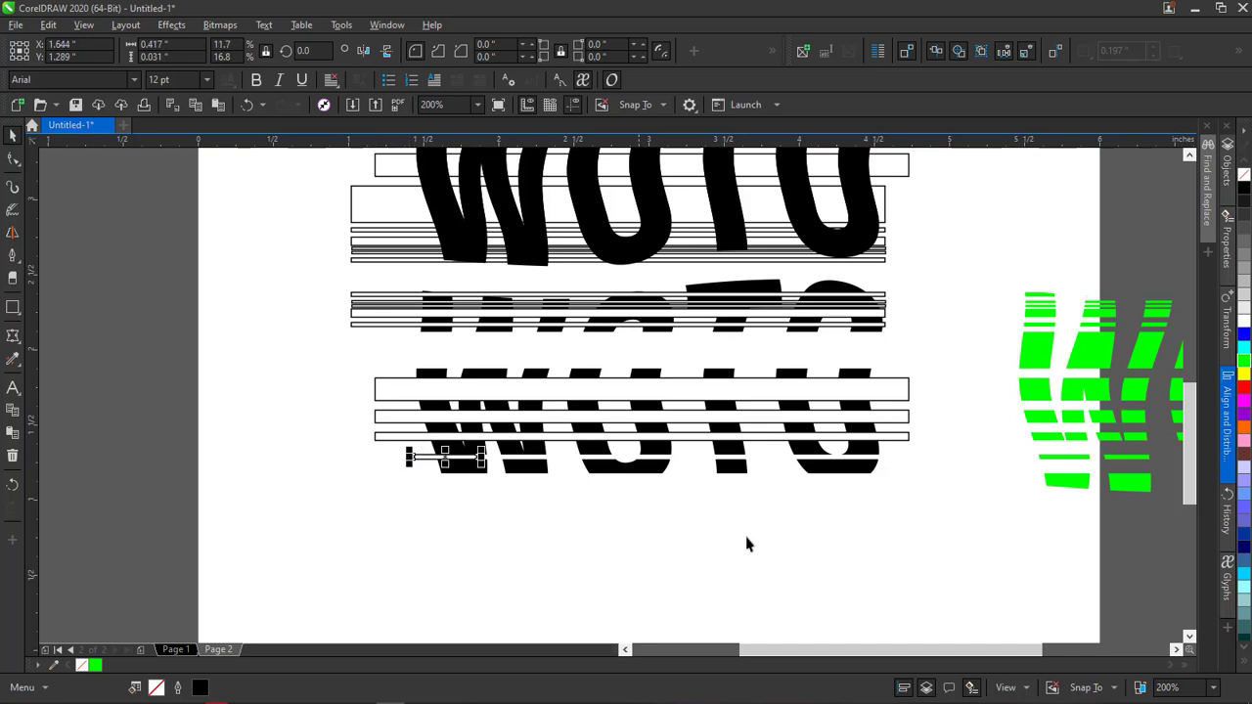
key(ctrl+z)
key(ctrl+z)
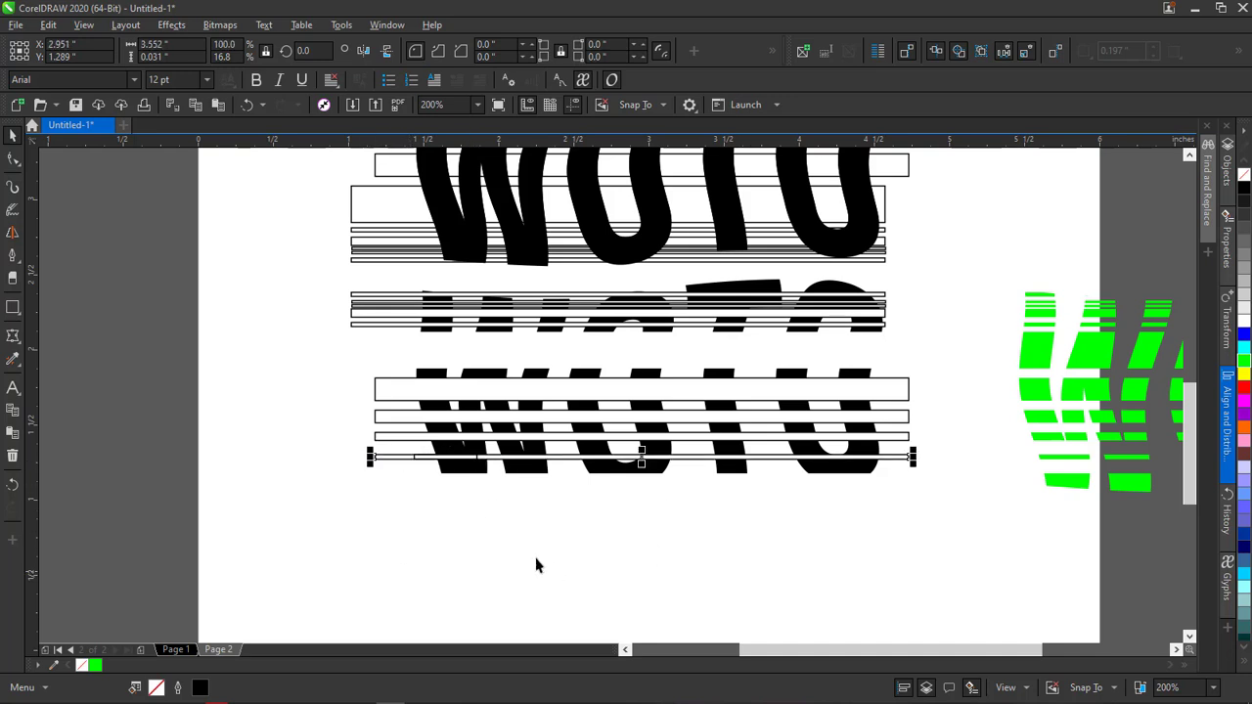
Shorten the full-length thin bar from both ends to a small piece at the right side of the last O
drag(370, 457, 806, 478)
drag(913, 457, 898, 457)
drag(804, 457, 823, 457)
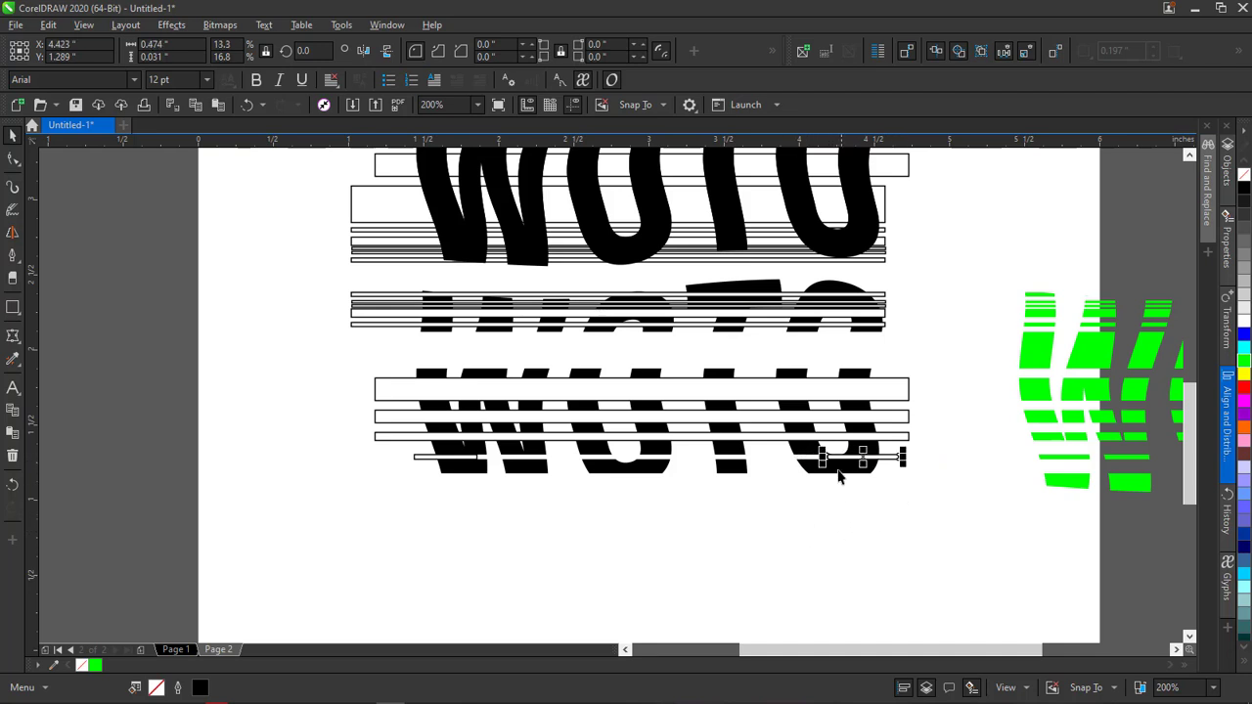
drag(823, 456, 850, 457)
click(422, 457)
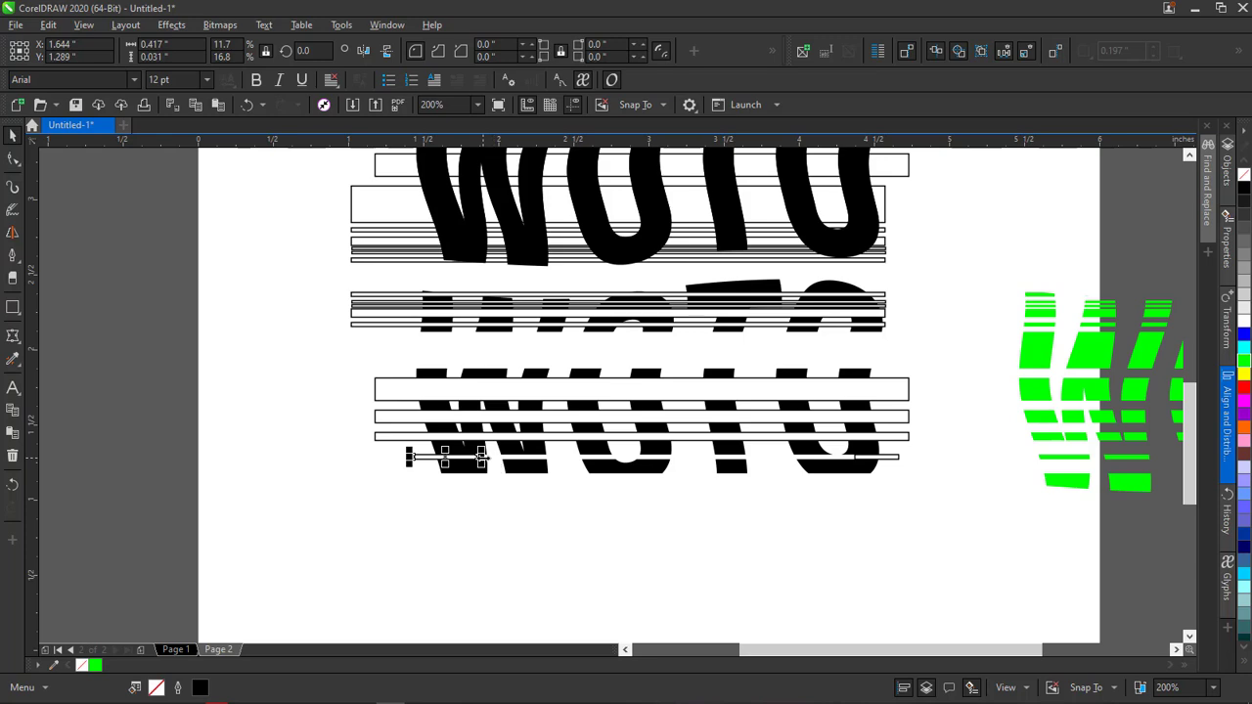
scroll(479, 458, up, 1)
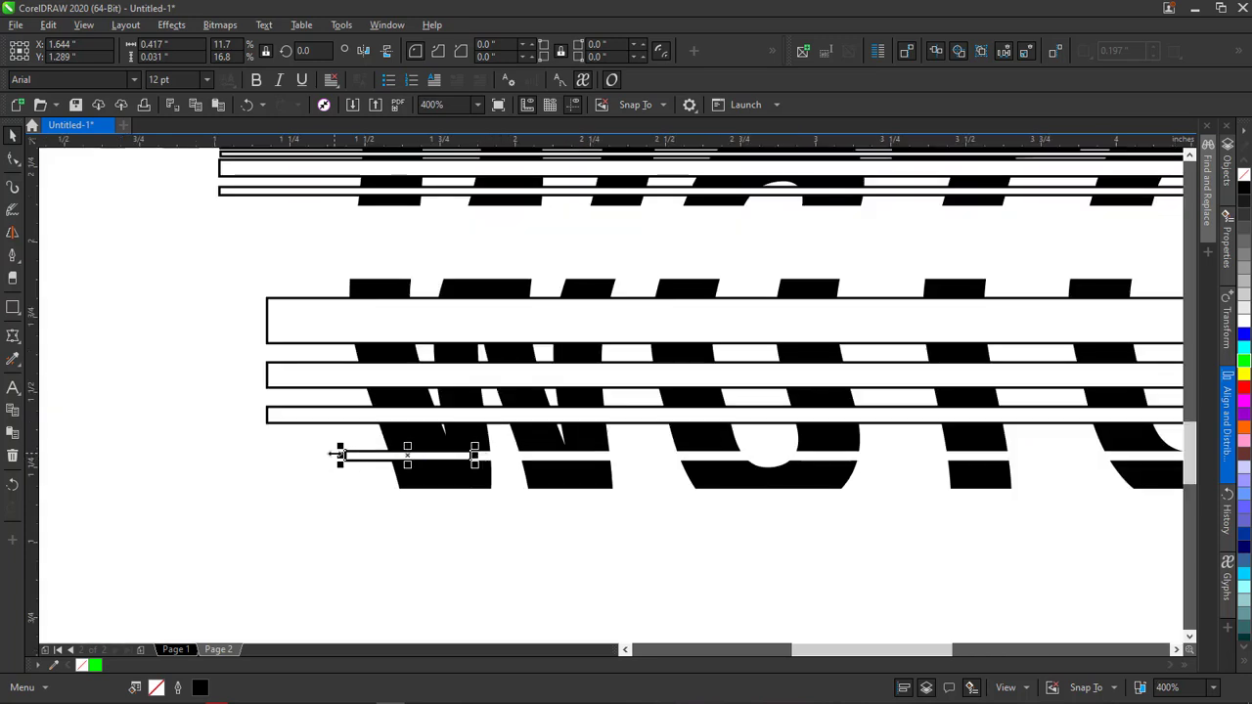
scroll(377, 431, down, 1)
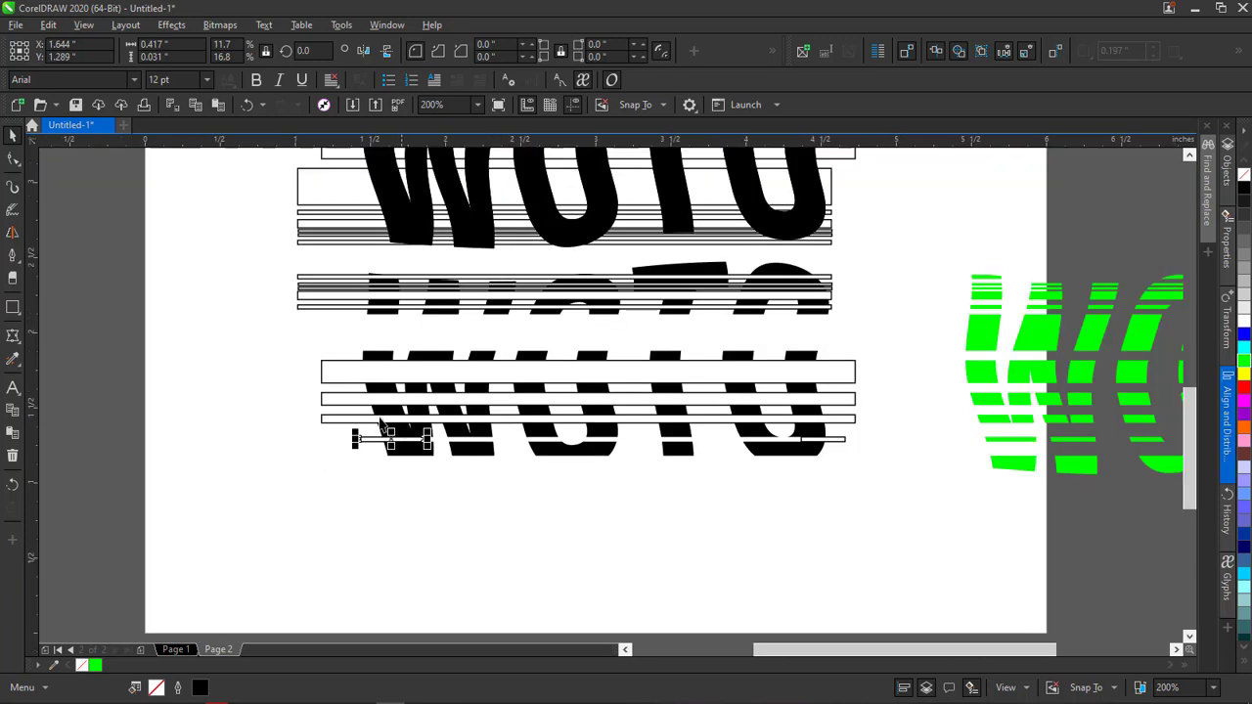
Shorten the tall bar across the middle of the lower WOTO at both ends to about 3.284 in
click(350, 372)
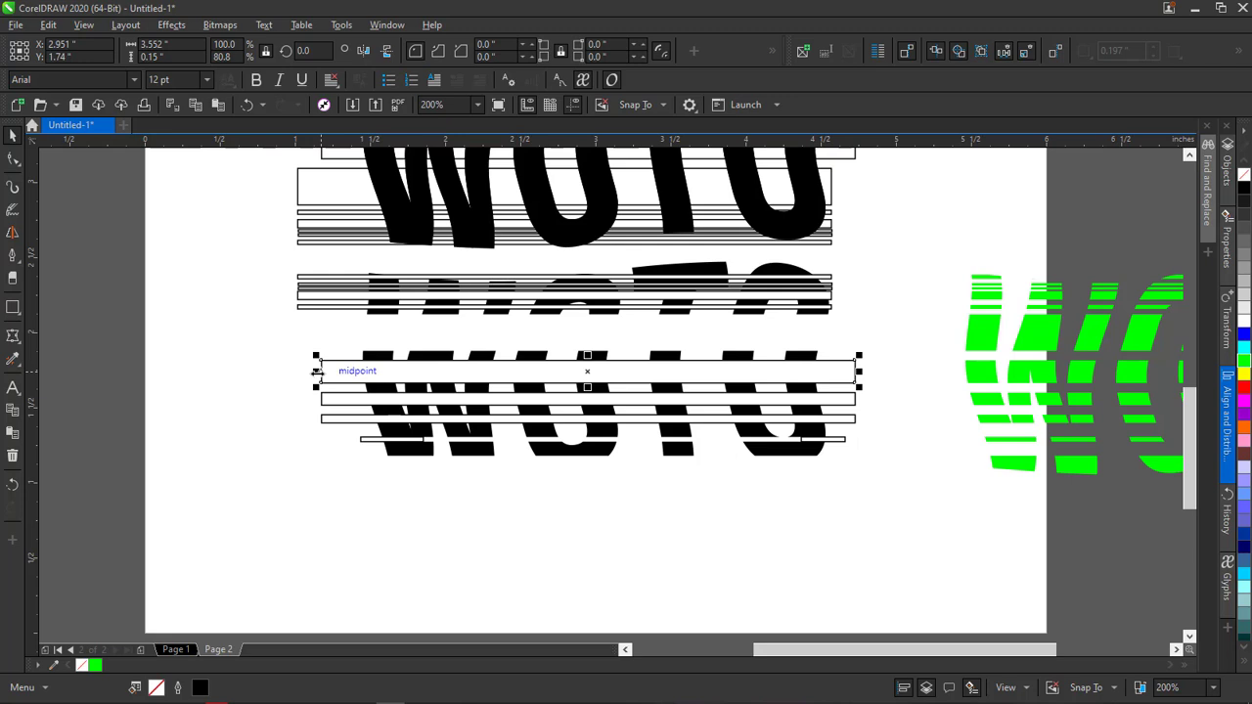
drag(317, 371, 346, 372)
mouse_move(856, 372)
mouse_down()
mouse_move(840, 377)
mouse_move(852, 374)
mouse_up()
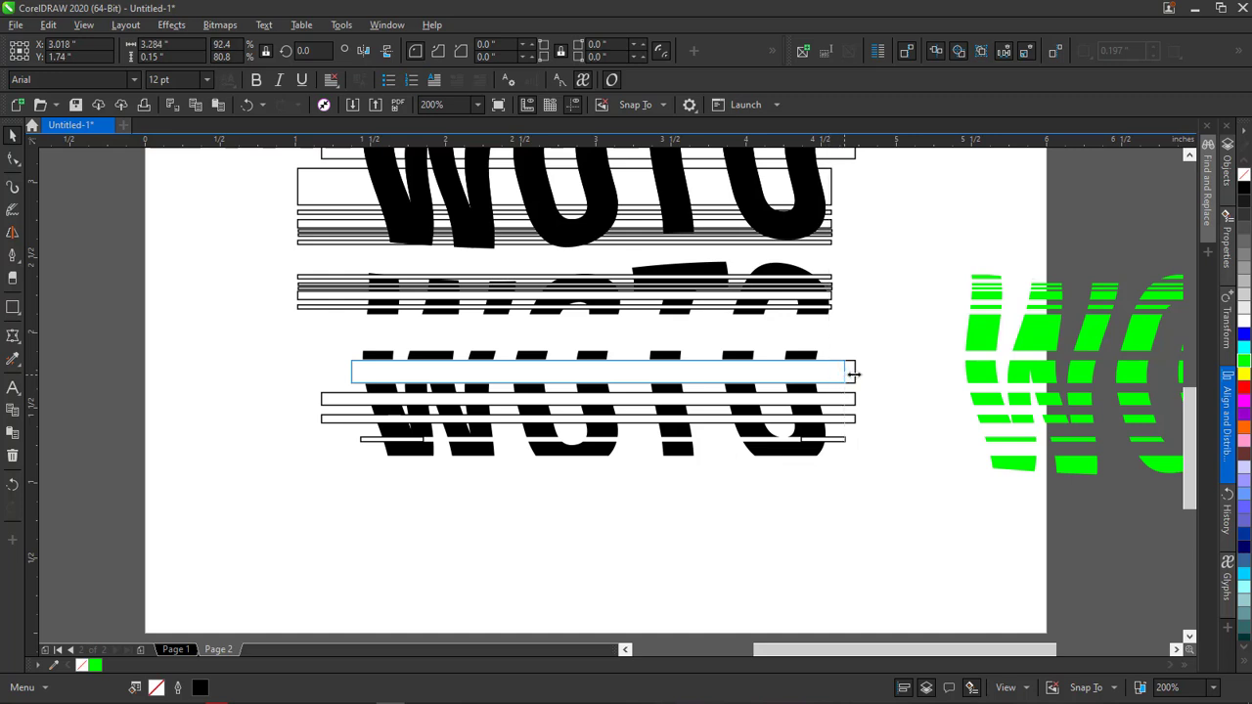
drag(854, 372, 850, 373)
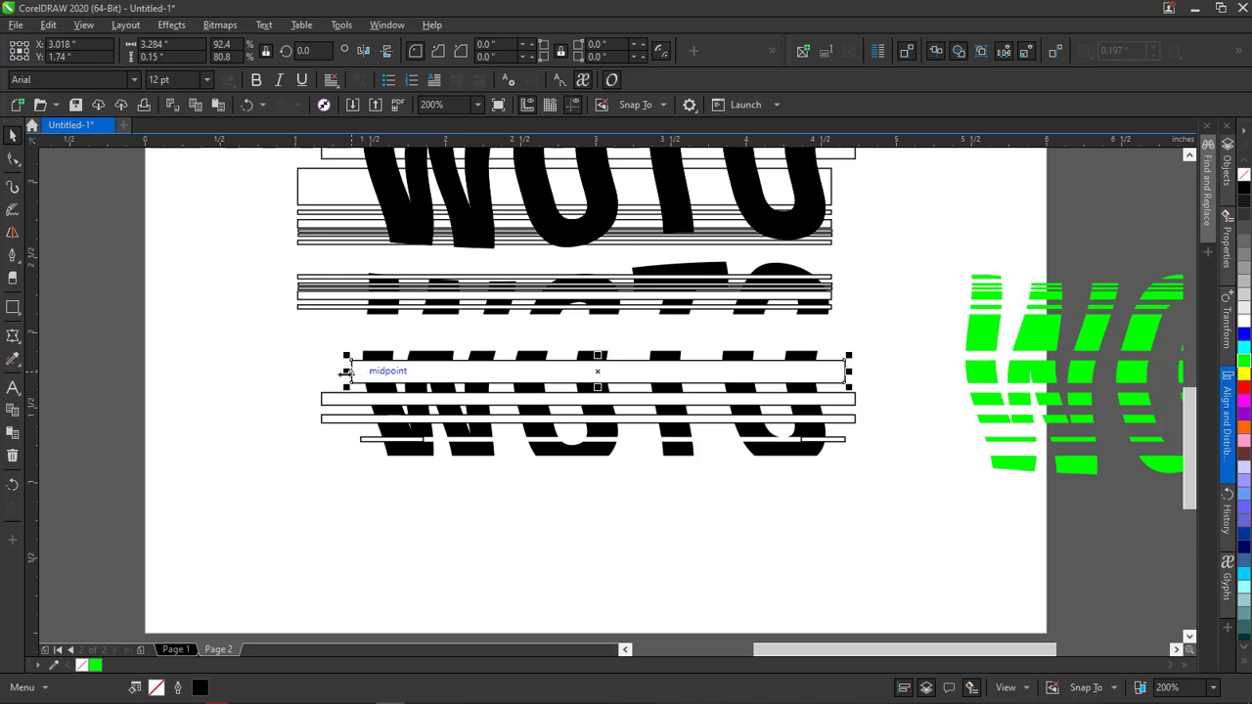
Shift the short thin bar at the W slightly left and extend its left end to about 0.9 in long
click(388, 439)
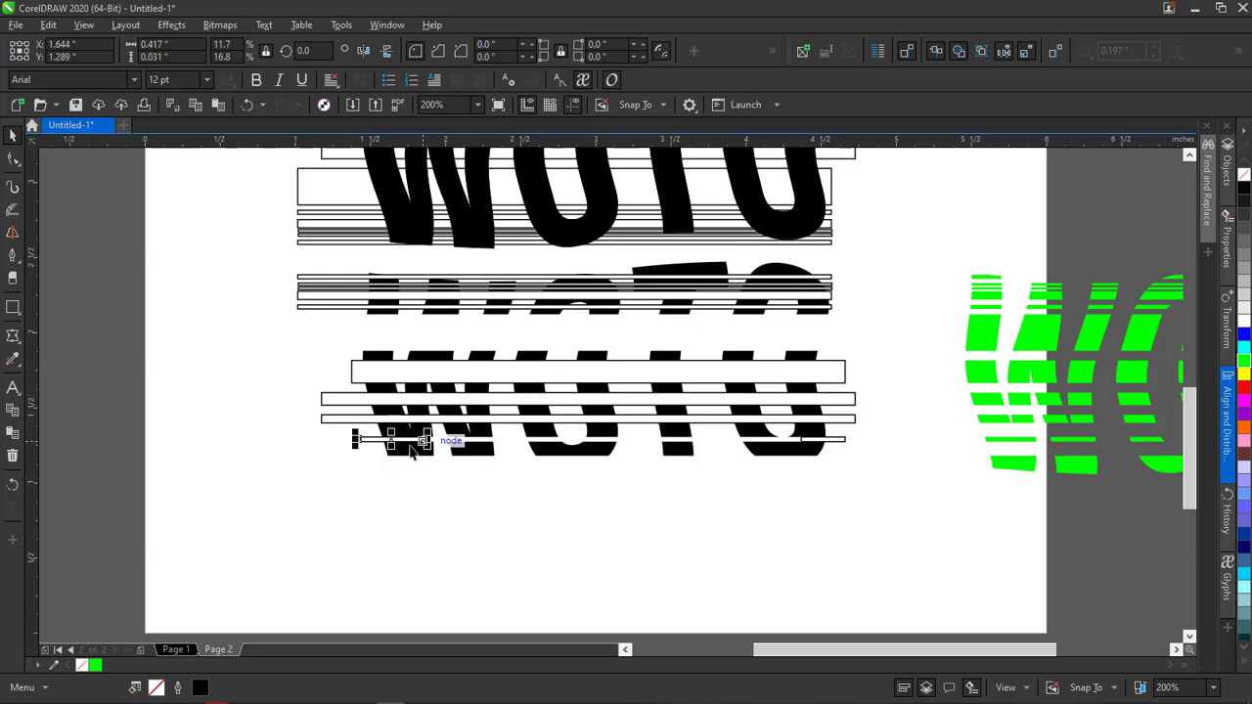
drag(395, 441, 390, 448)
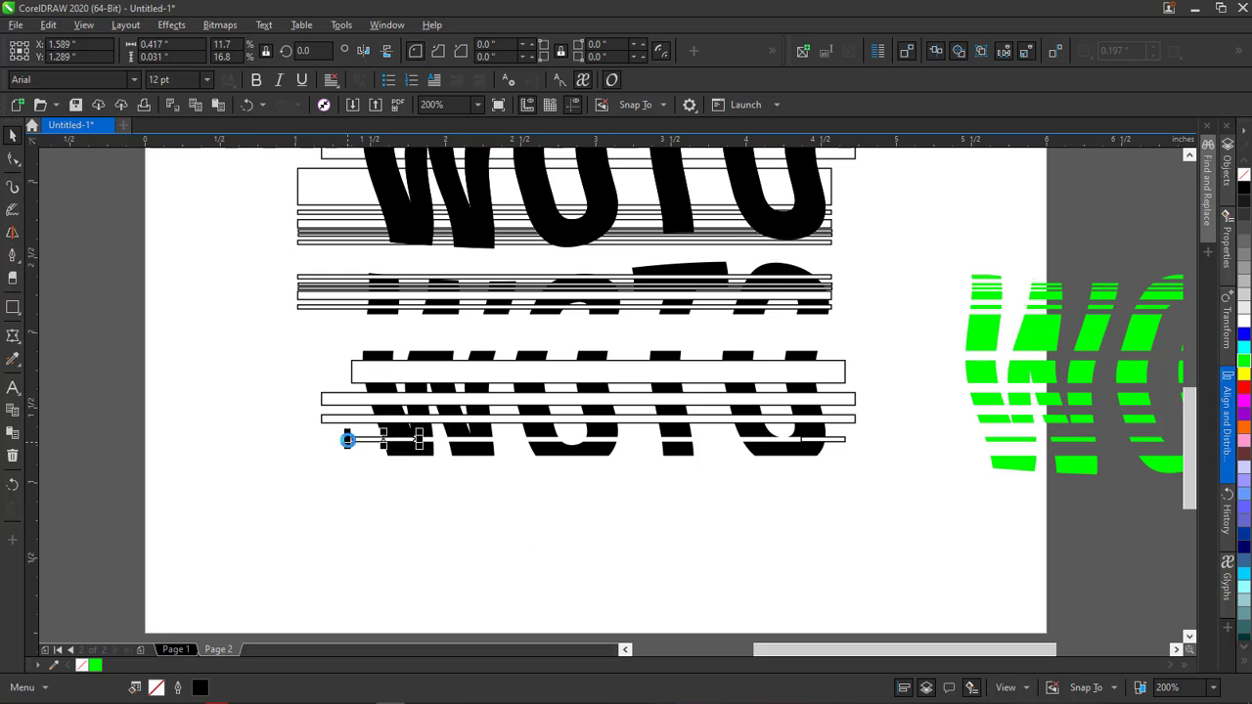
drag(348, 439, 274, 448)
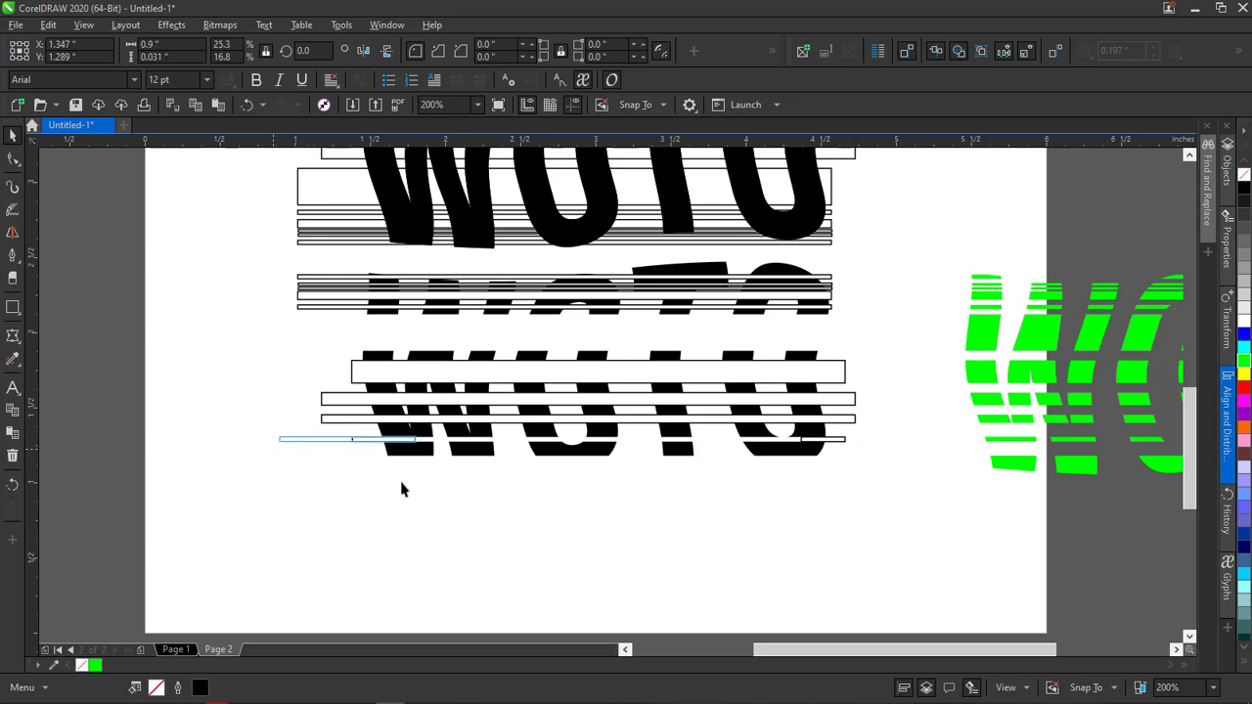
Shorten the right end of the thin bar at the W to about 0.851 in and extend the last O's short bar slightly right
mouse_move(419, 439)
mouse_down()
mouse_move(460, 445)
mouse_move(411, 441)
mouse_up()
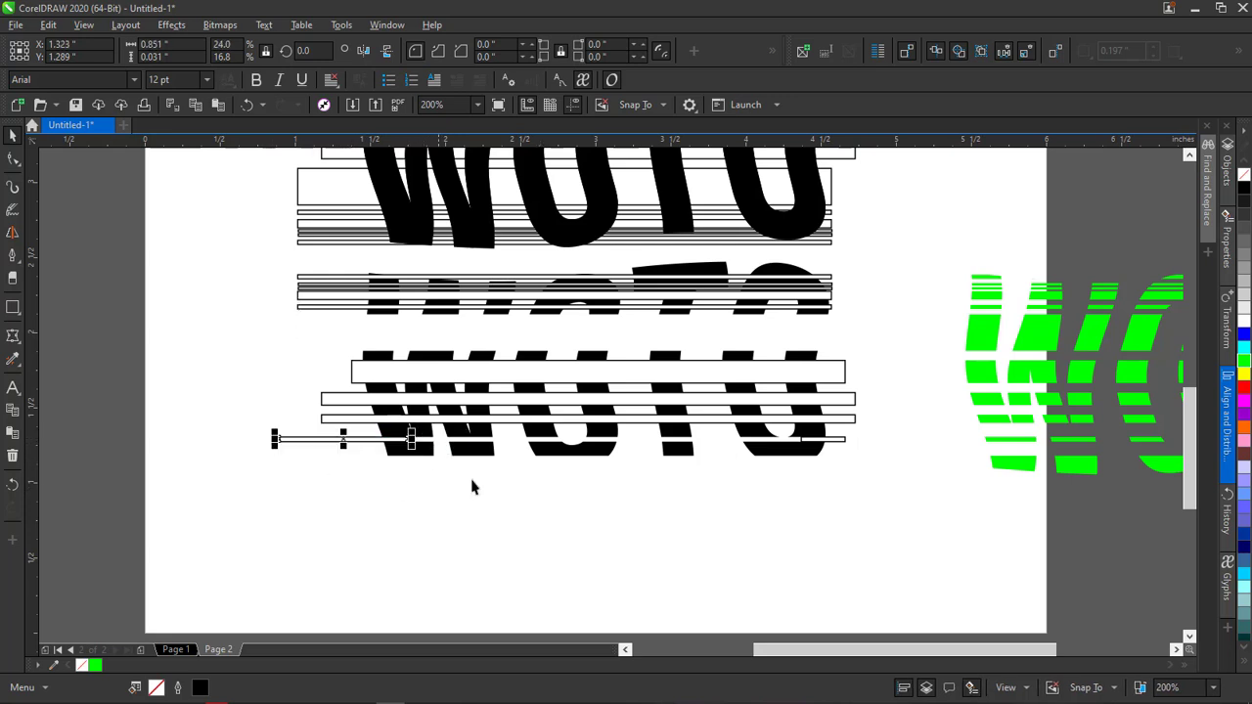
click(807, 440)
drag(847, 440, 857, 439)
Delete the two full-length bars between the tall middle bar and the short accent bars on the lower WOTO
click(851, 419)
key(Delete)
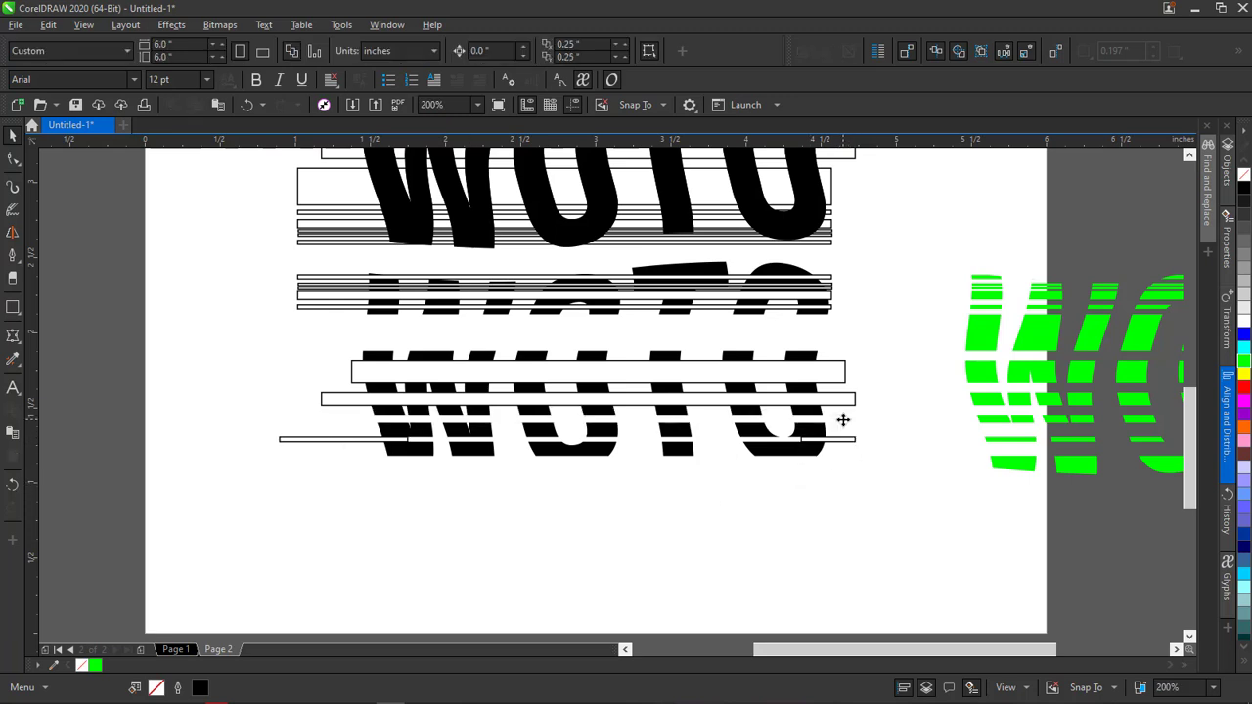
click(524, 405)
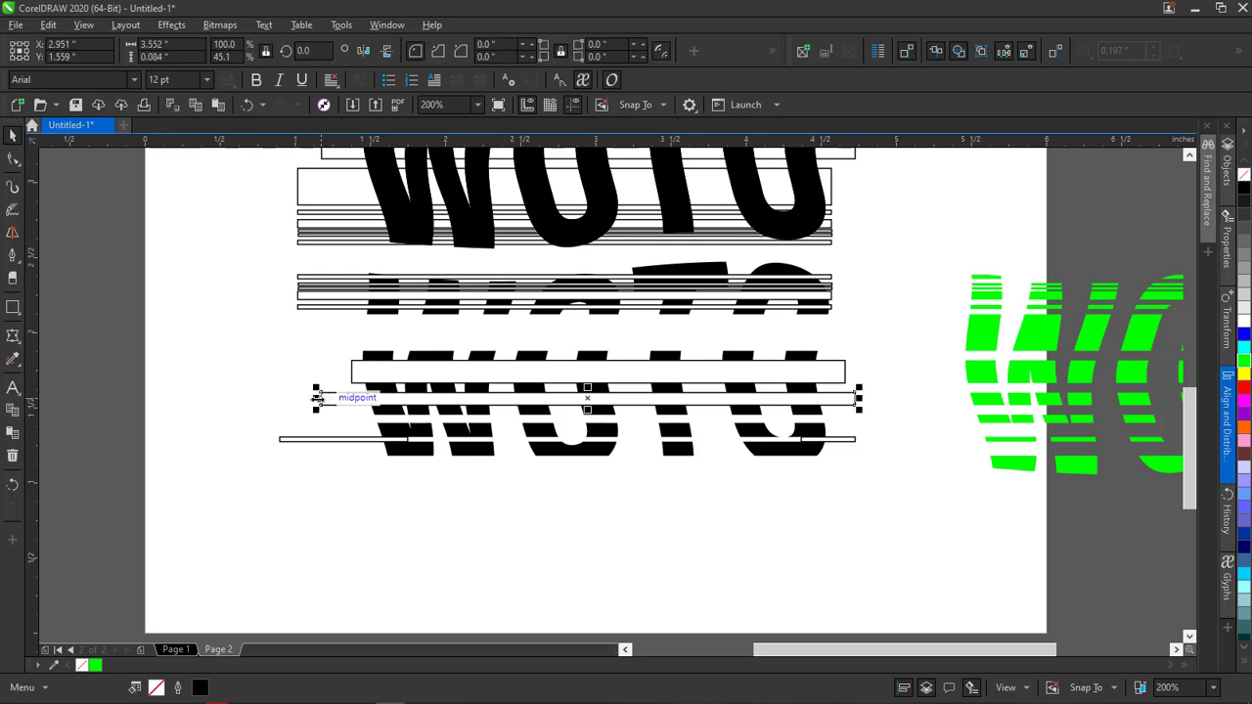
key(Delete)
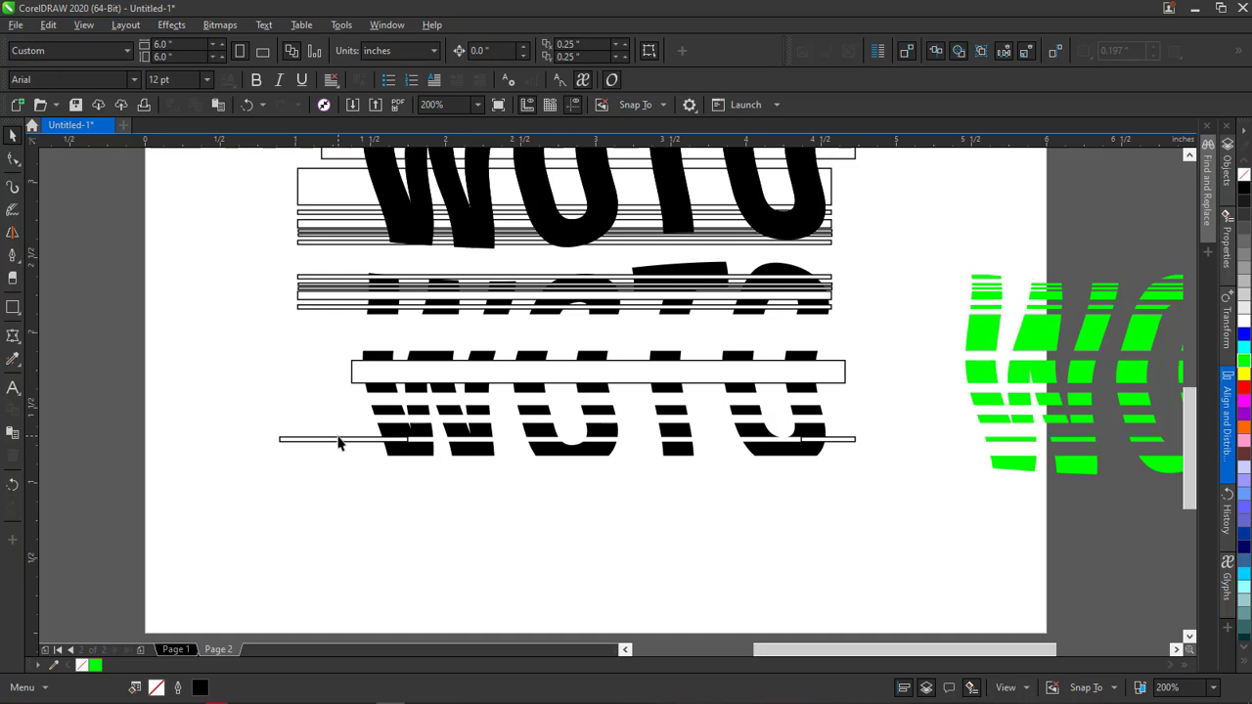
Shorten the W's thin accent bar from its left end to about 0.654 in and extend the tall middle bar to about 3.351 in
click(338, 441)
drag(275, 441, 305, 441)
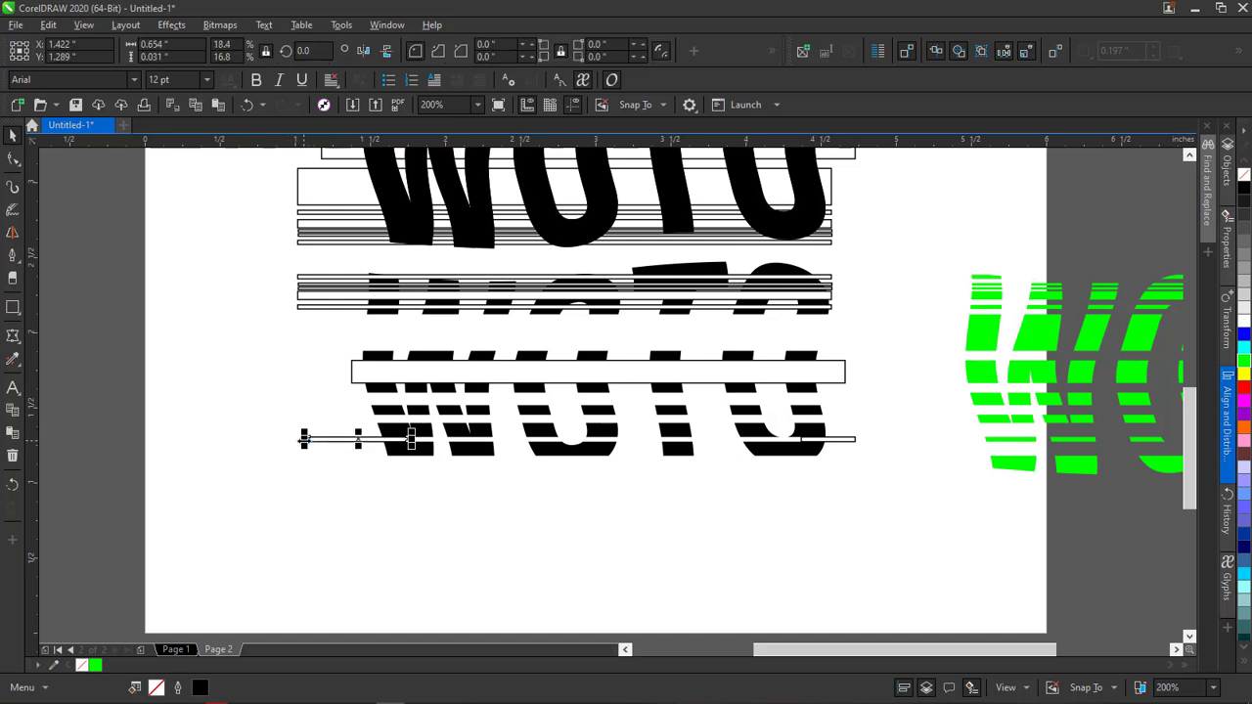
click(796, 379)
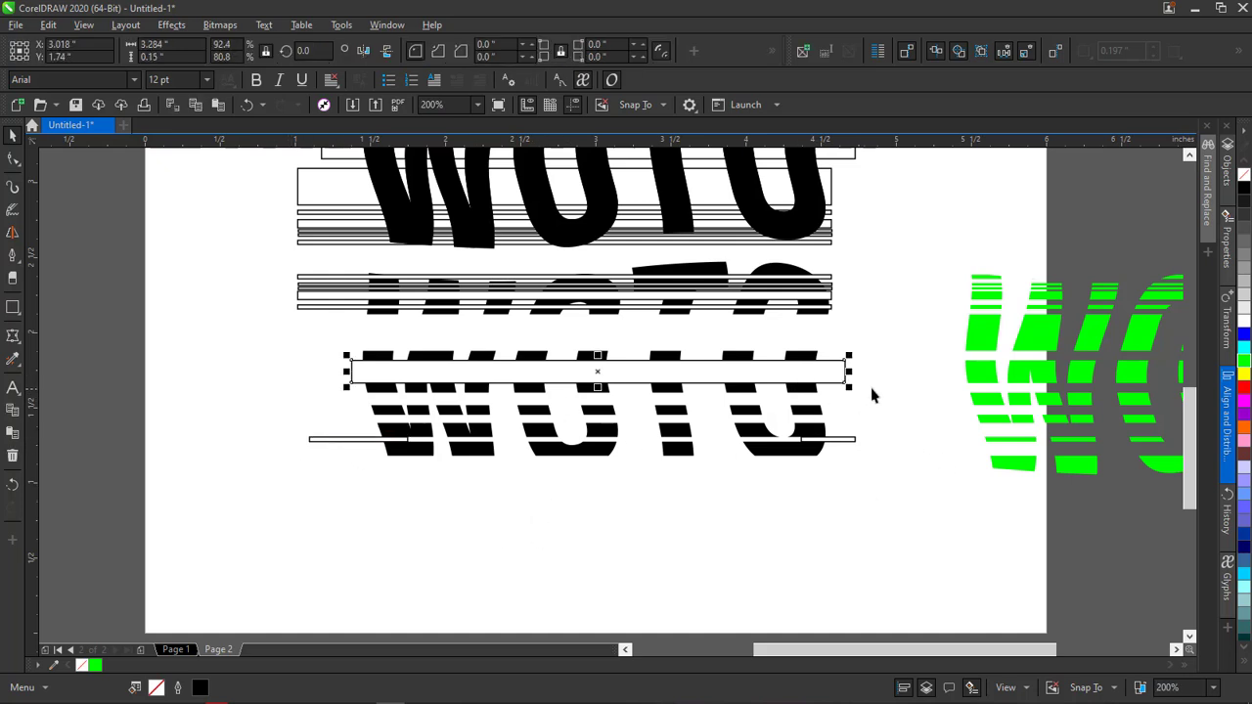
drag(849, 371, 858, 368)
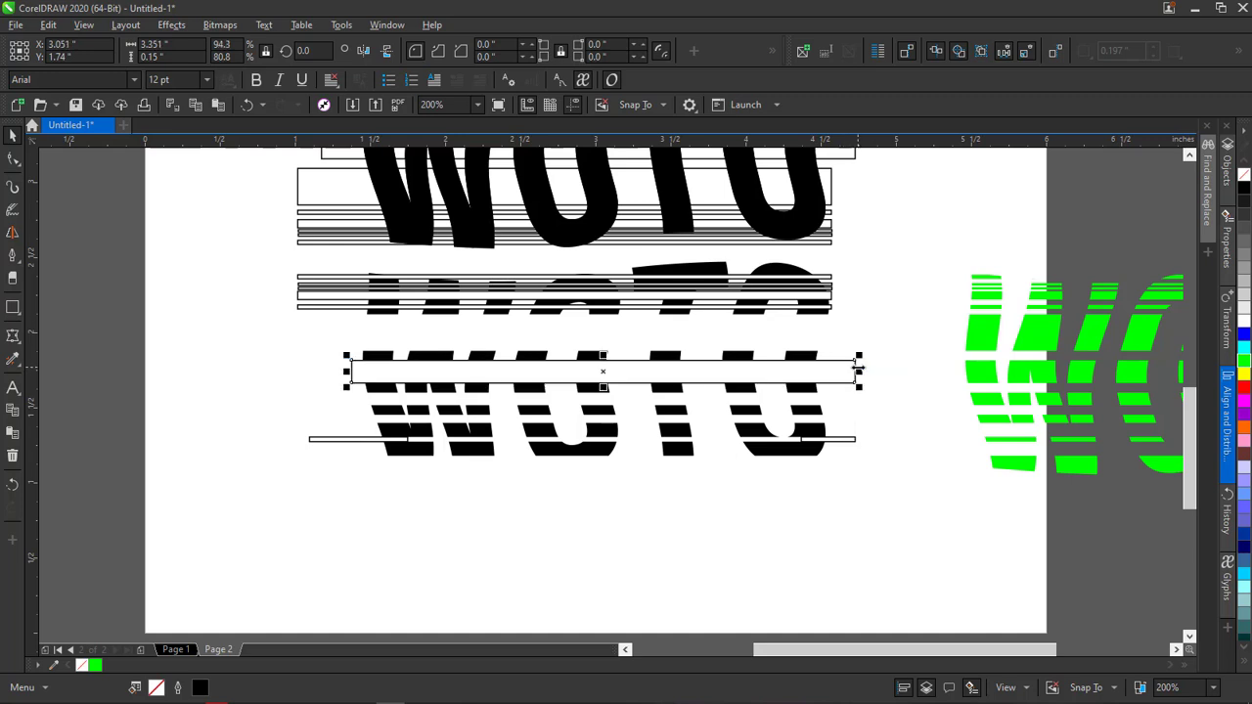
Shorten the lowest thin bar across the upper slices of the striped WOTO to about 0.359 in at the W's left edge
click(783, 312)
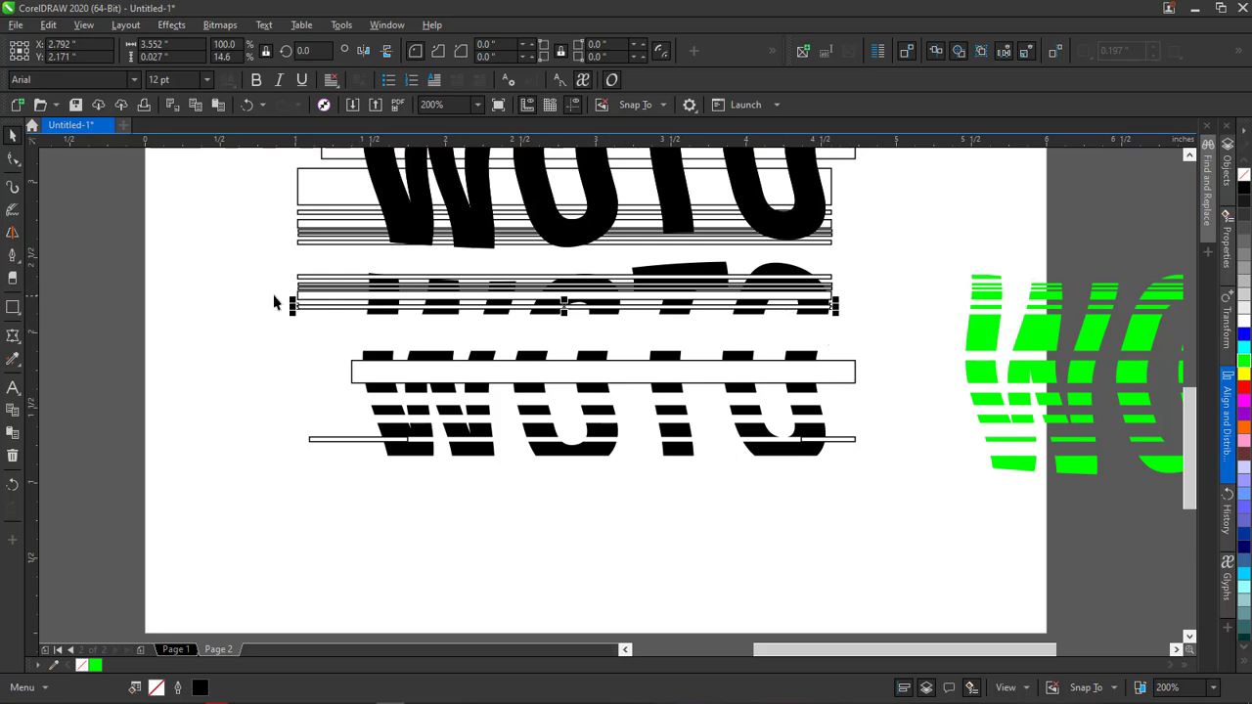
mouse_move(293, 306)
mouse_down()
mouse_move(337, 308)
mouse_move(317, 308)
mouse_up()
drag(836, 306, 375, 343)
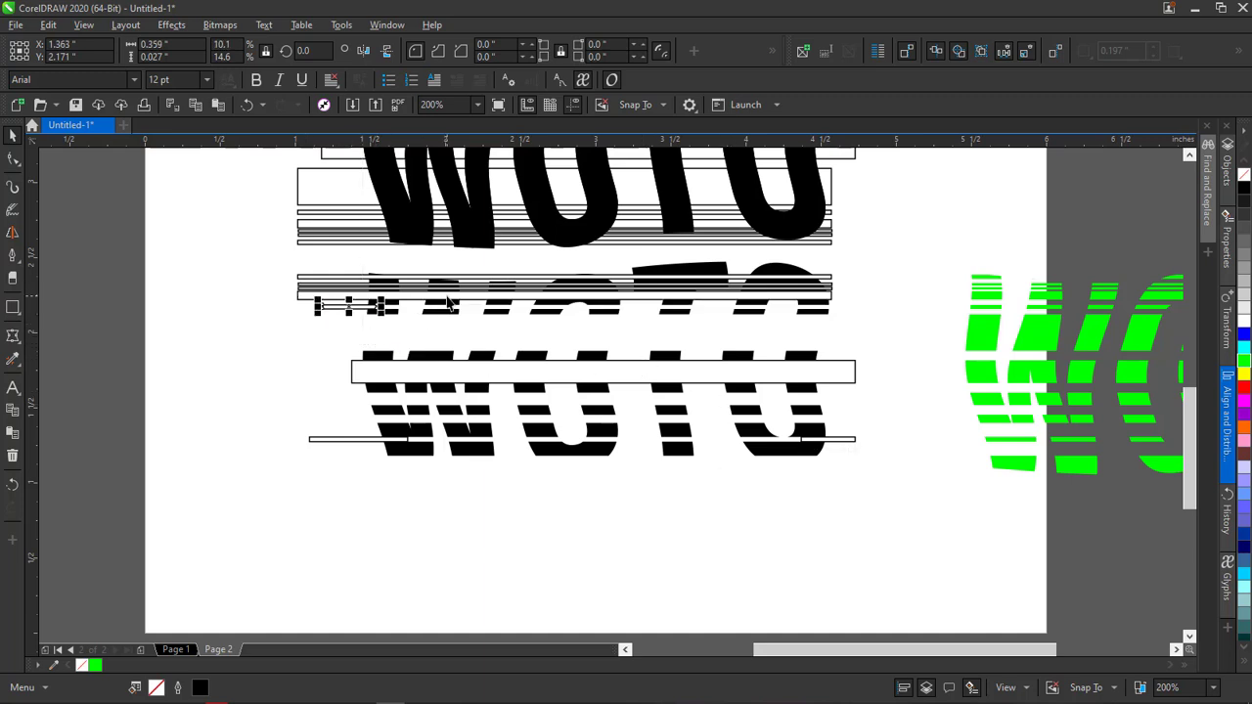
key(Tab)
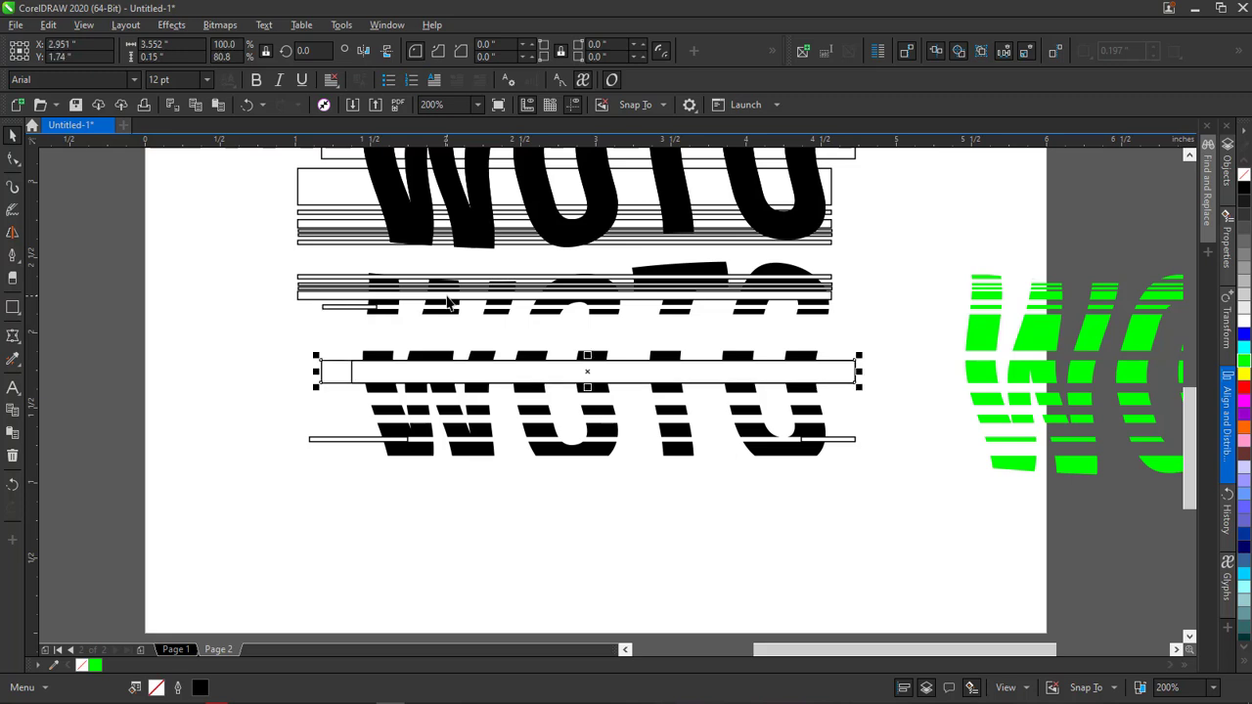
key(Escape)
Reduce the next bar up to a short piece at the last O's right edge and delete its remaining full-length duplicate
click(401, 307)
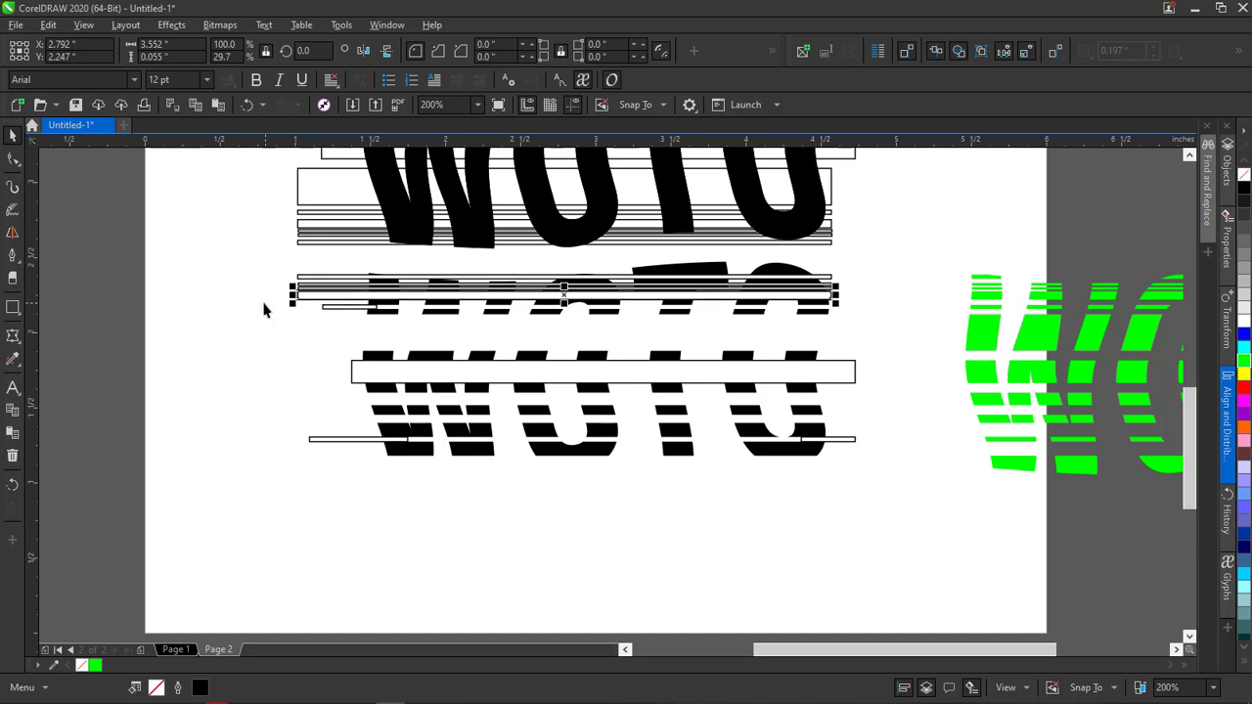
drag(292, 297, 871, 296)
click(572, 299)
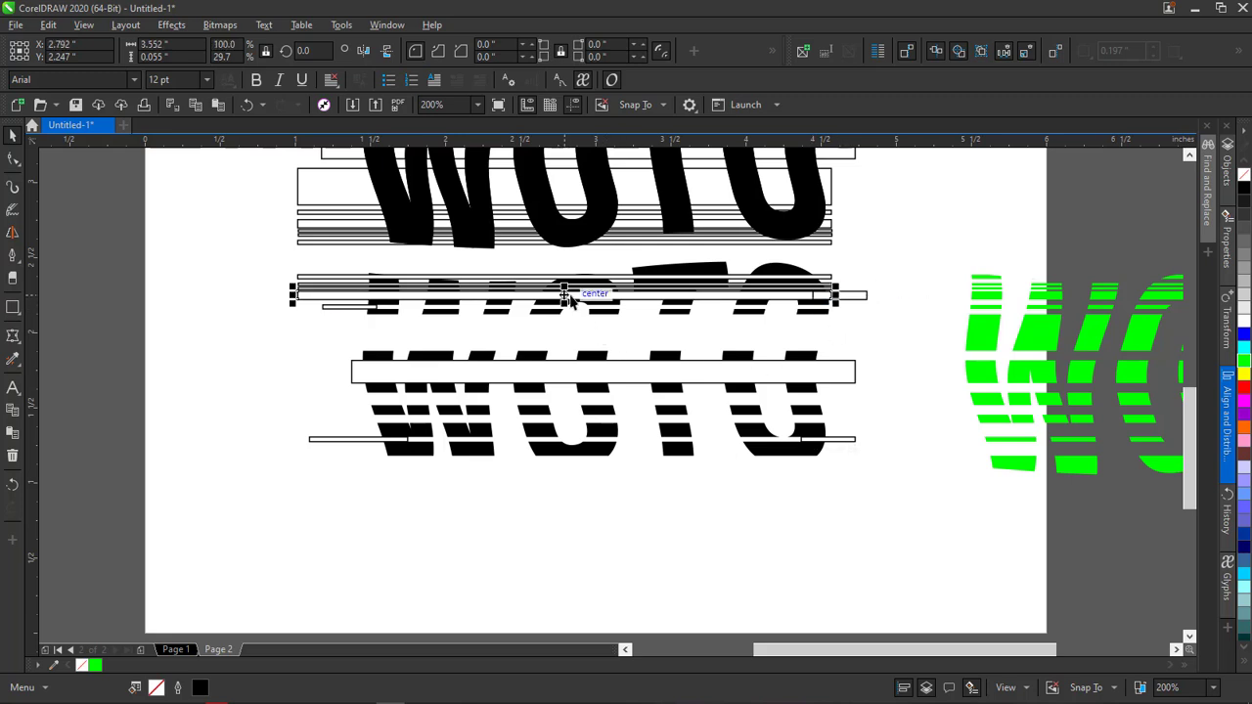
key(Delete)
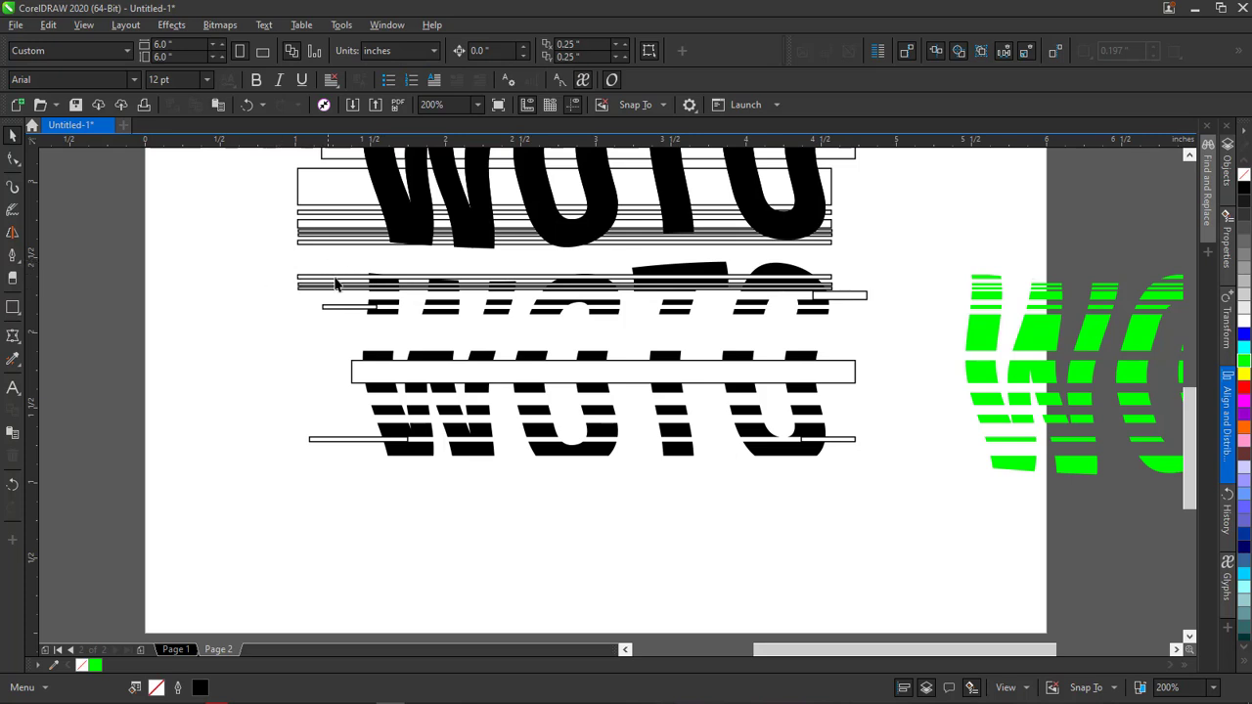
Delete the two closely spaced, very thin bars across the upper slices of the striped WOTO
click(339, 290)
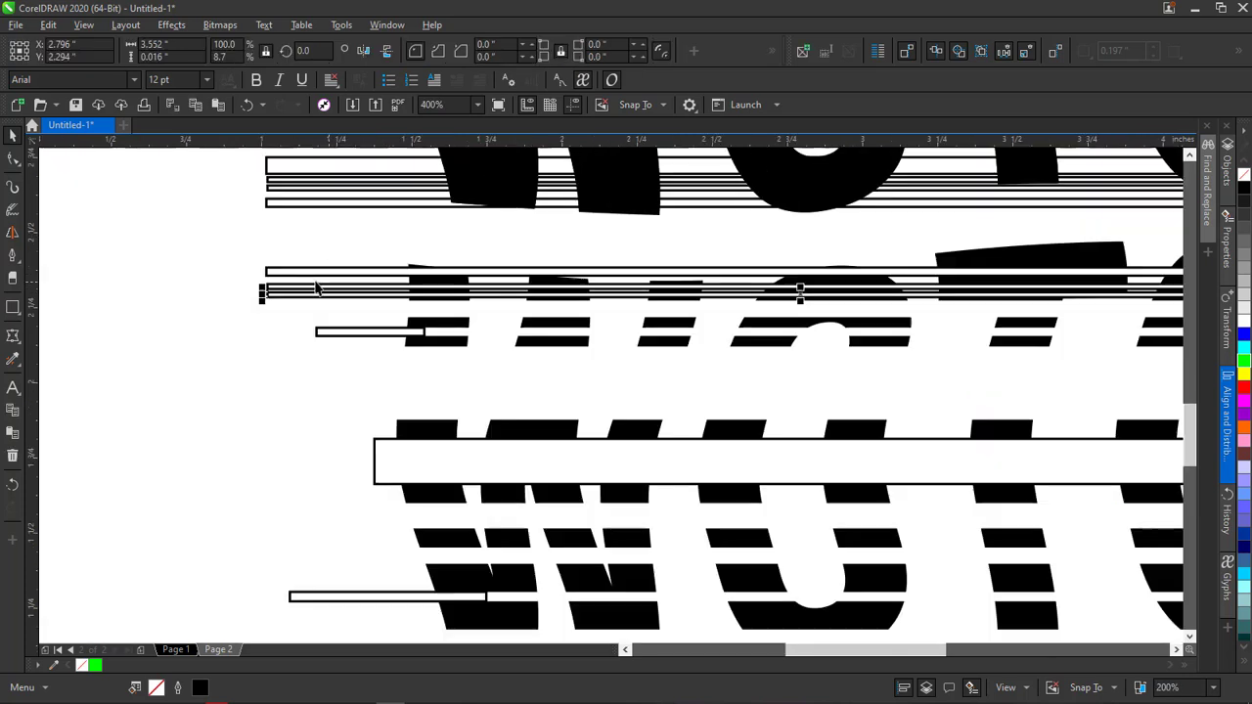
scroll(328, 291, up, 1)
shift+click(311, 285)
key(Delete)
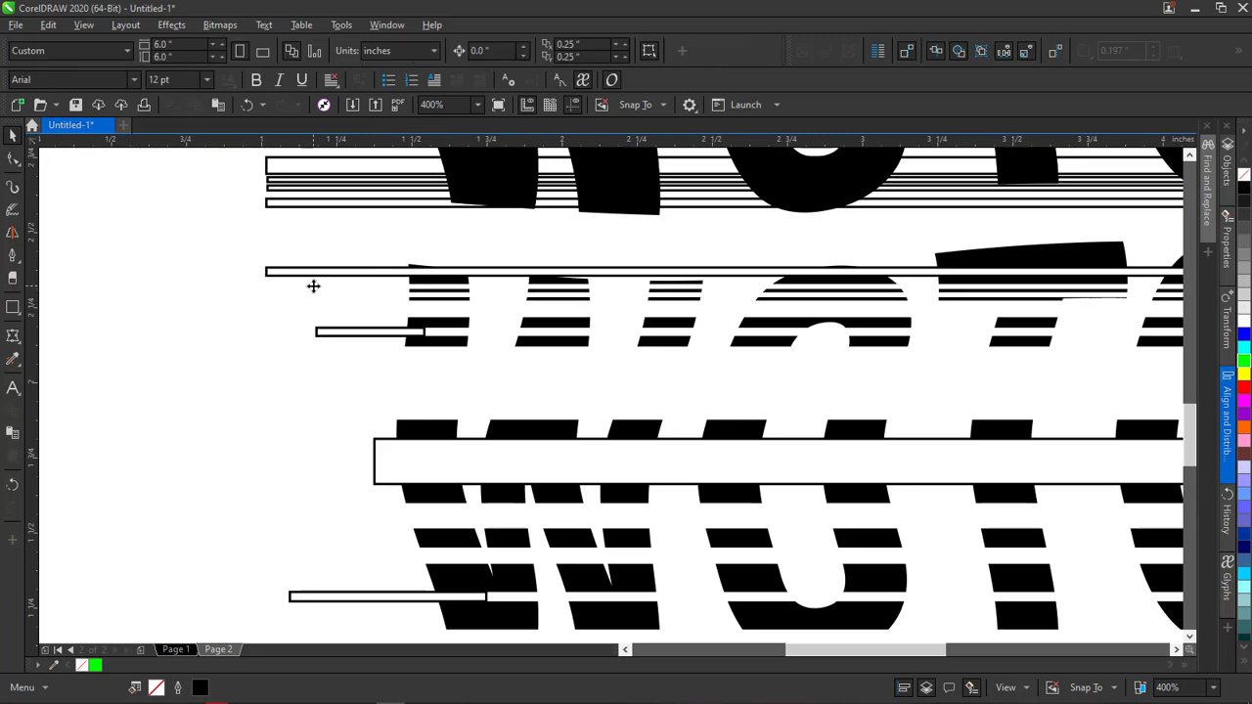
Shorten the uppermost thin bar of the striped WOTO to about 0.503 in beside the W, and undo a small shift of it
click(337, 275)
scroll(425, 285, down, 1)
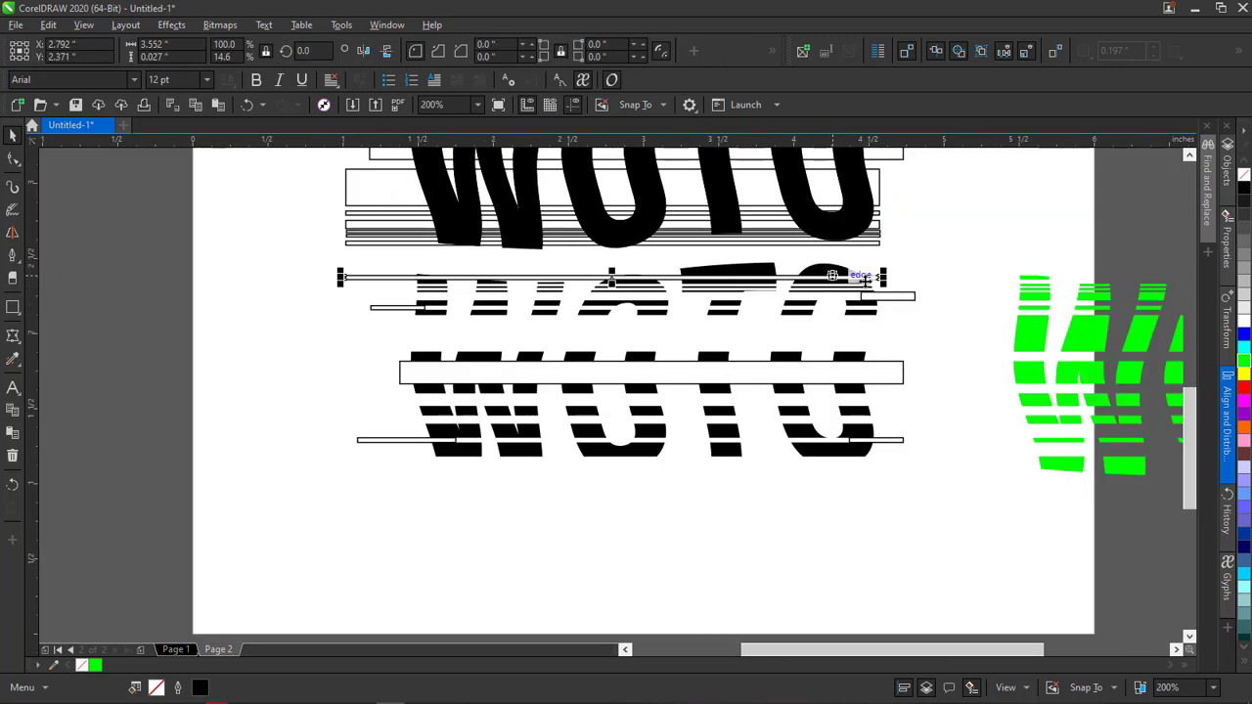
drag(884, 278, 419, 291)
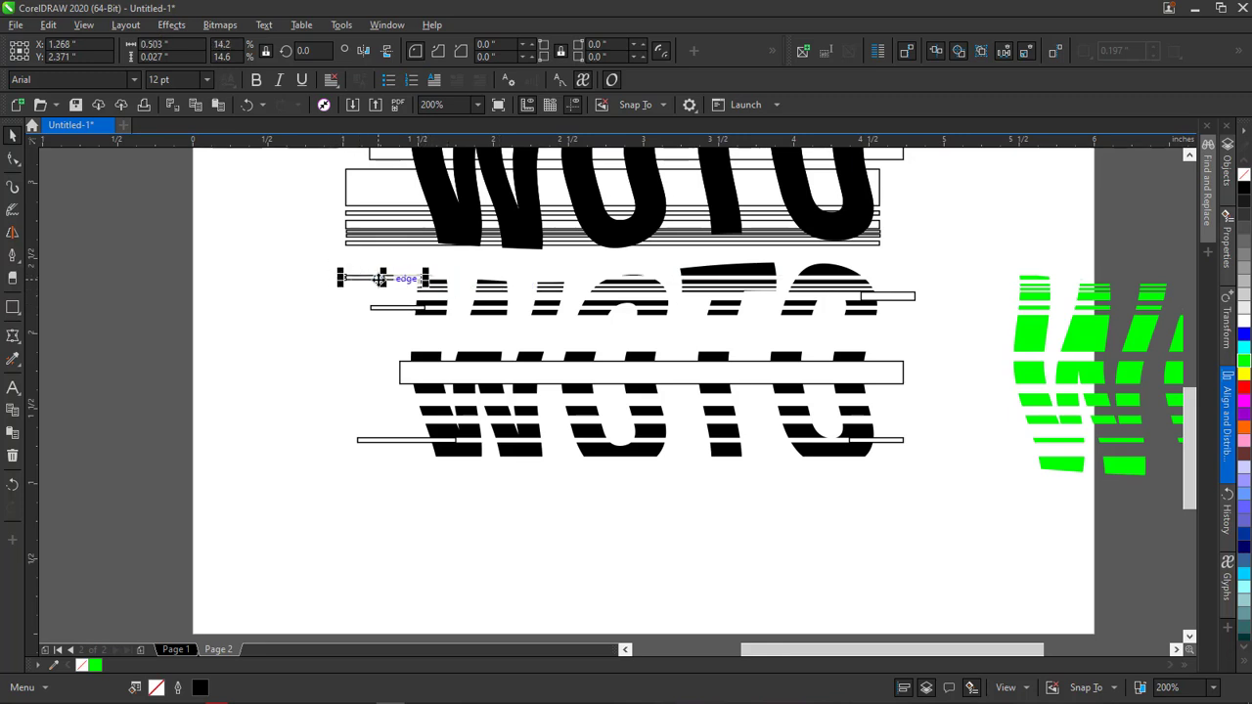
drag(344, 276, 353, 279)
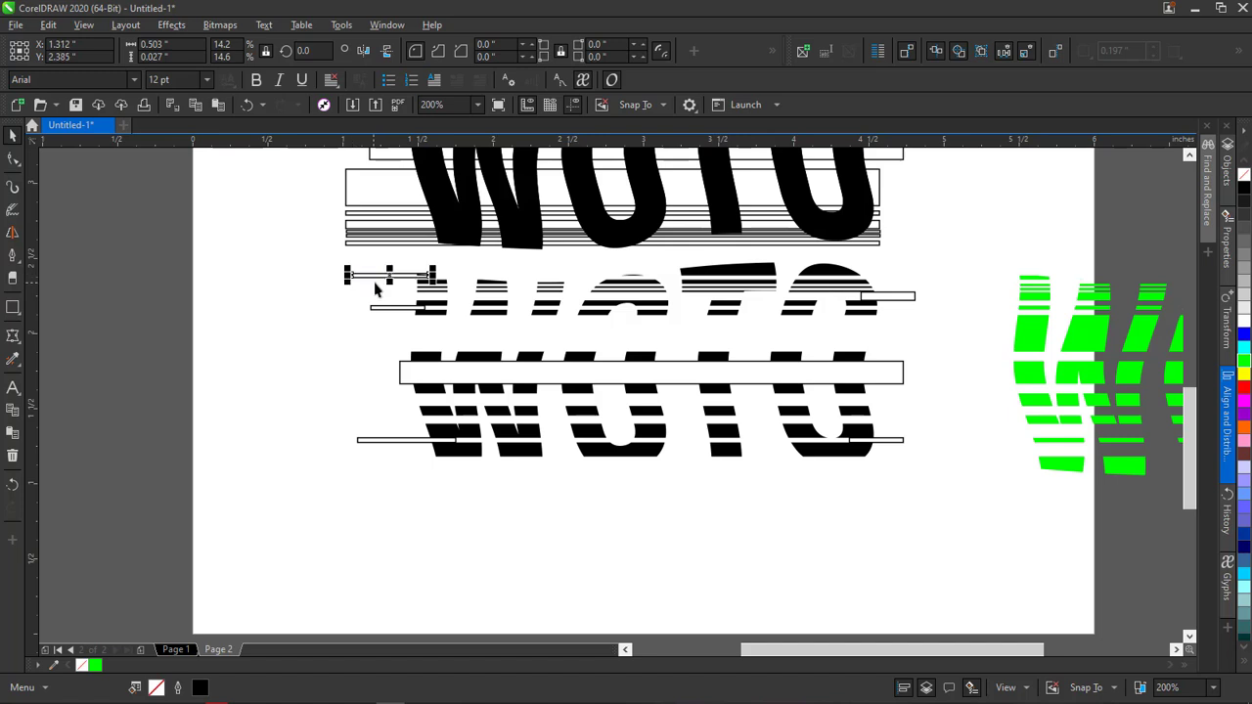
key(ctrl+z)
Shorten the uppermost bar at the W from its left end to a tiny piece about 0.109 in long
click(328, 299)
click(370, 278)
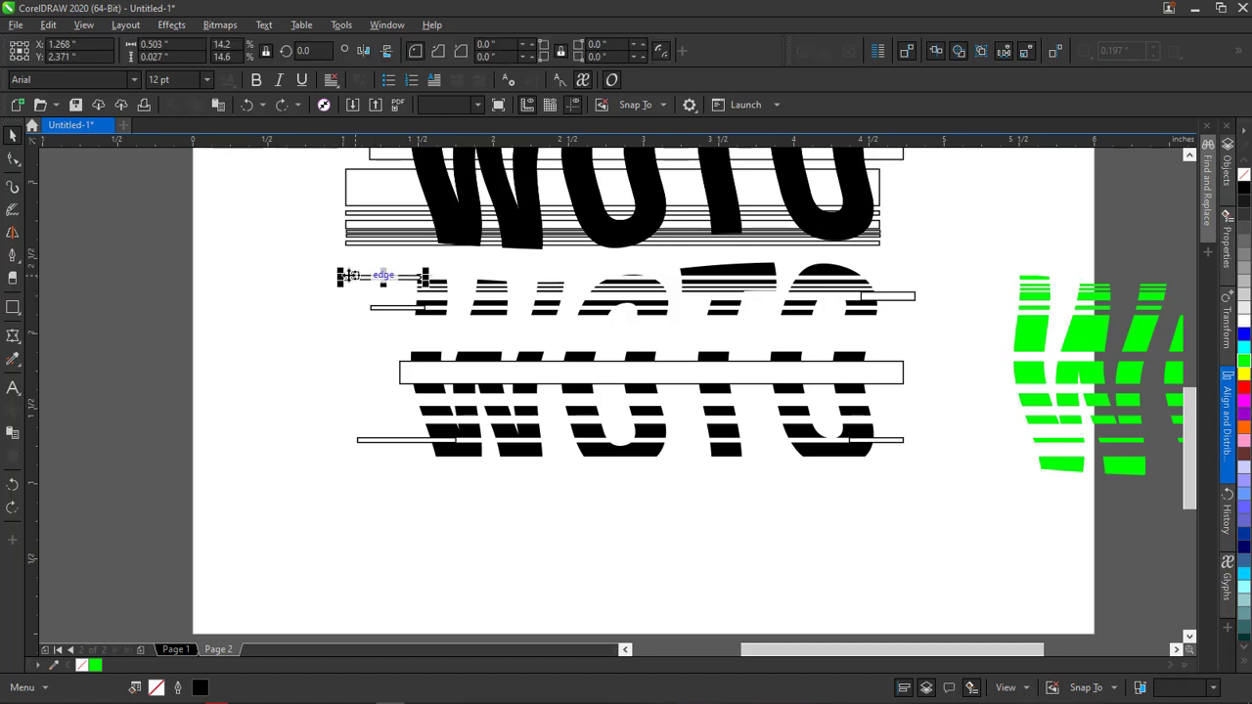
drag(341, 278, 405, 279)
click(315, 308)
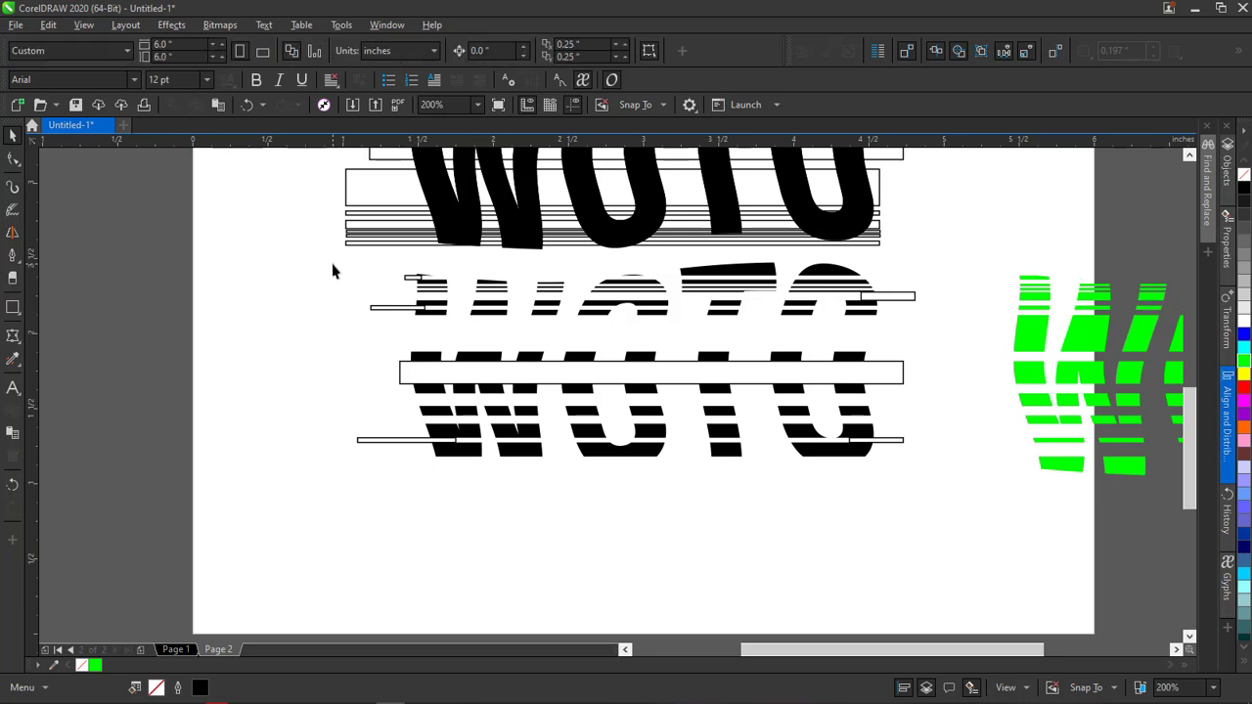
Delete the tall bar across the middle of the striped WOTO and the tiny bar at the W's upper-left corner
click(527, 376)
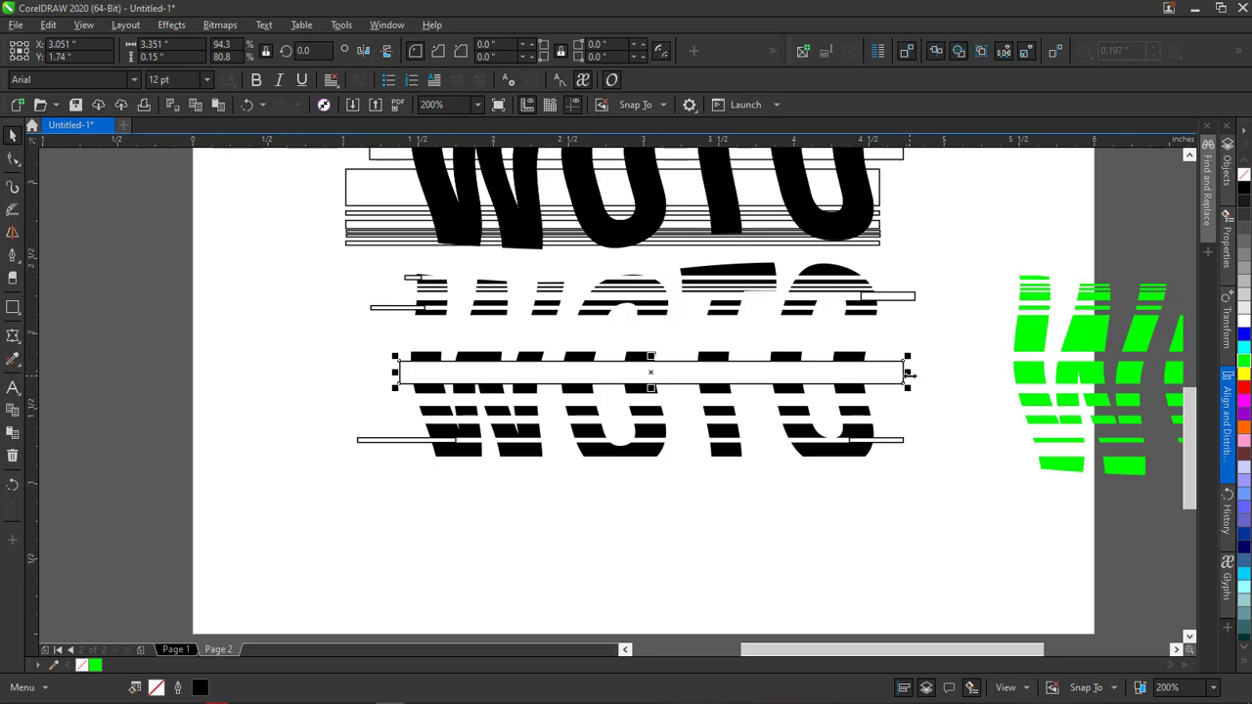
key(Delete)
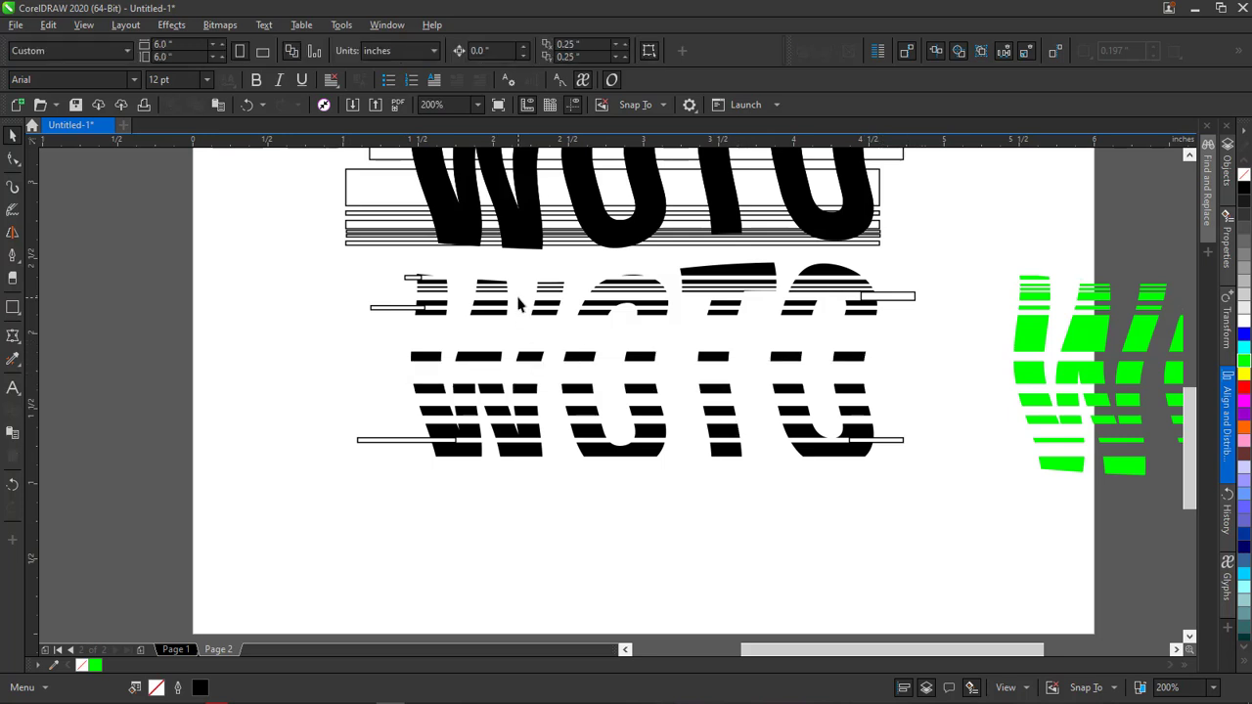
click(412, 281)
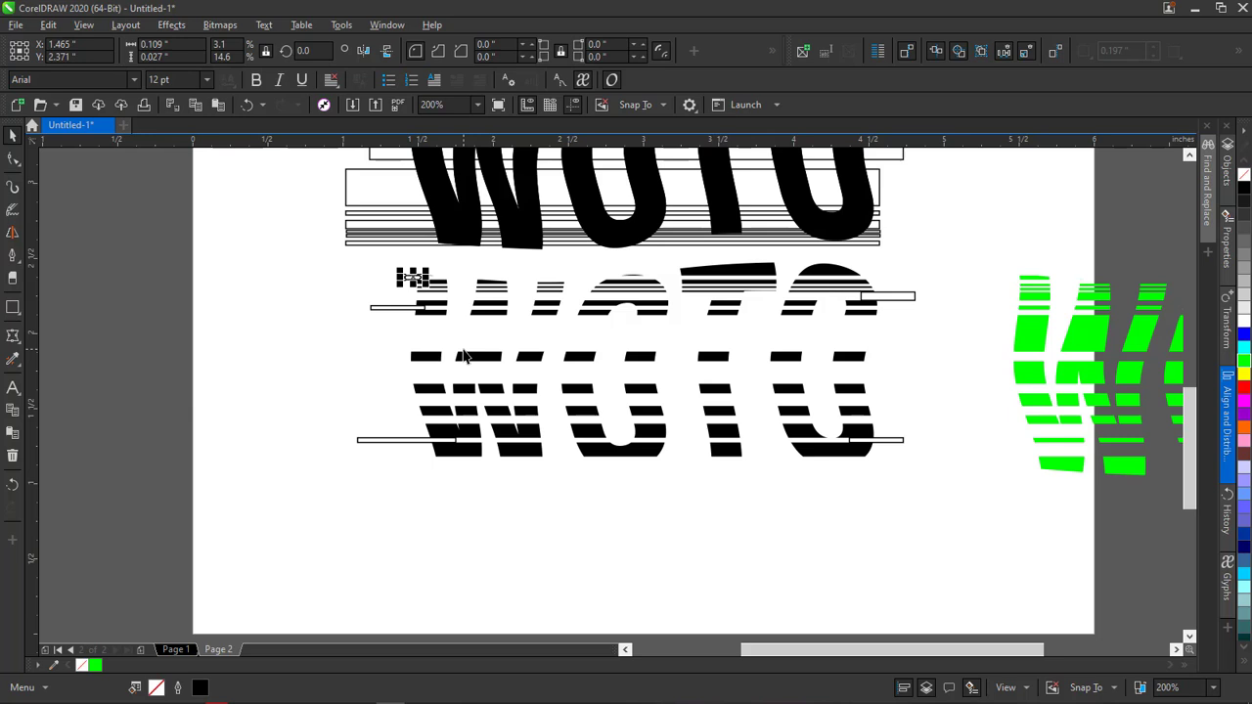
key(Delete)
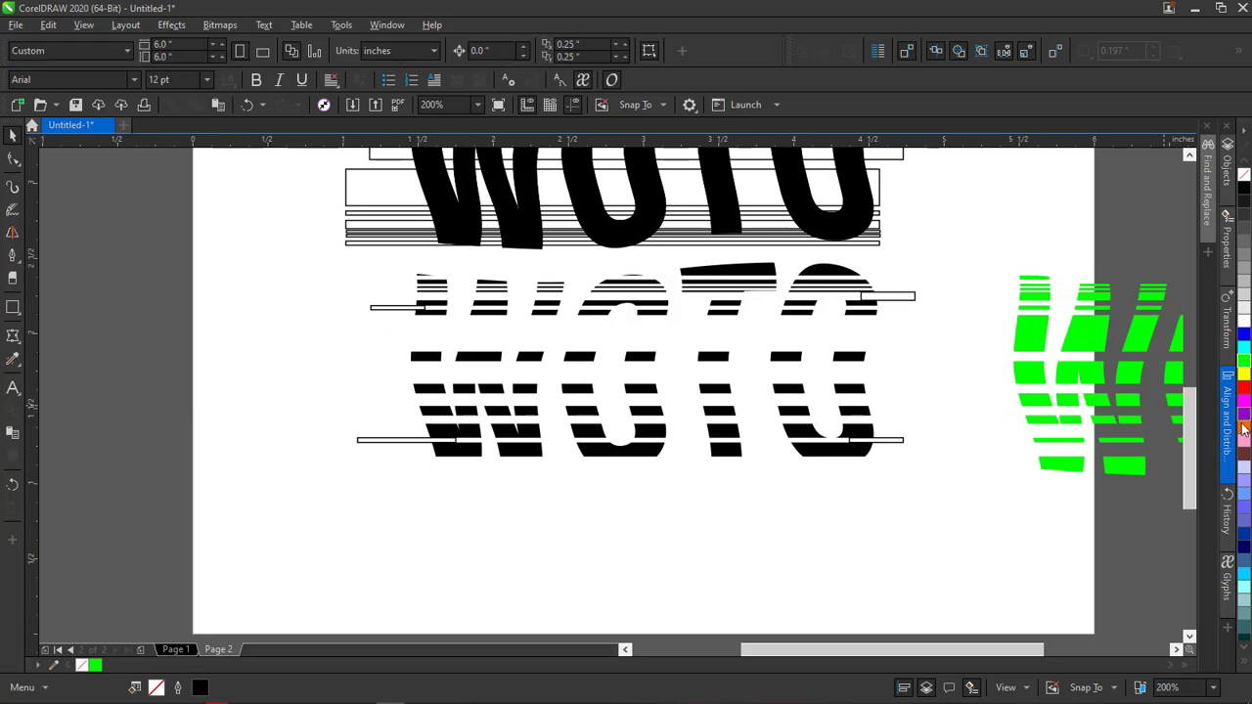
Try moving the group of bars off the solid upper WOTO lettering, and undo the move
click(1081, 370)
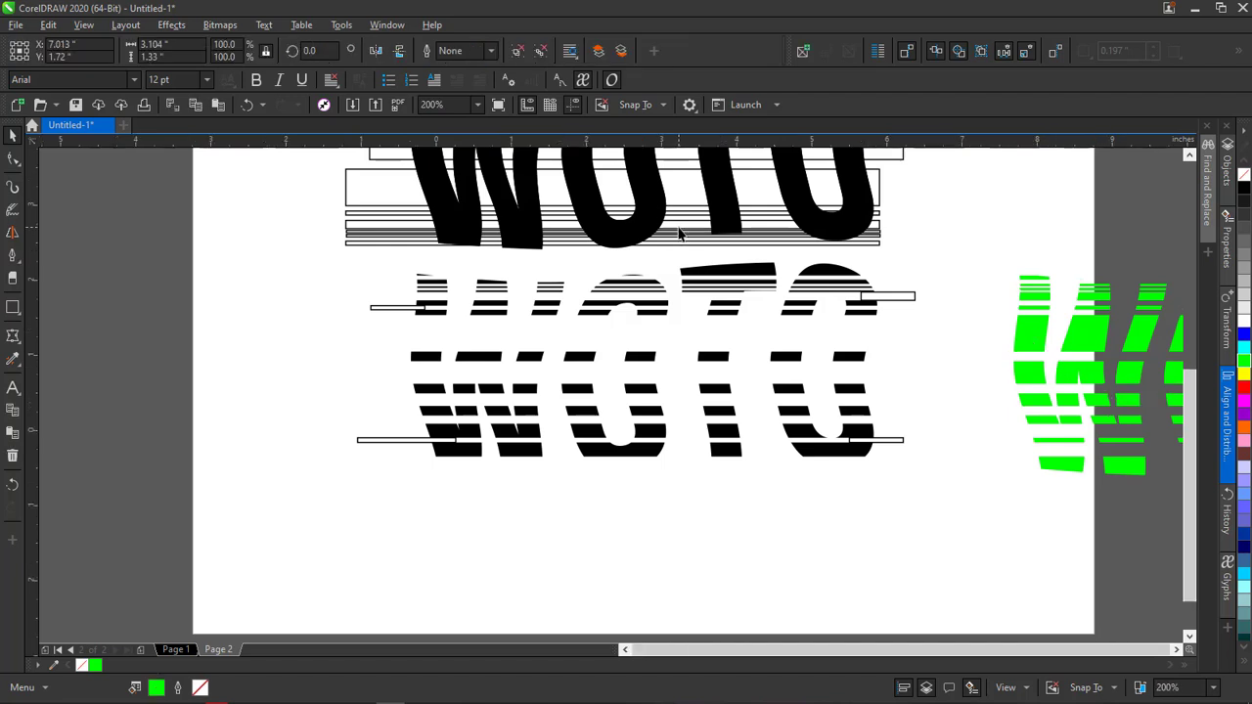
scroll(670, 225, down, 2)
click(1191, 156)
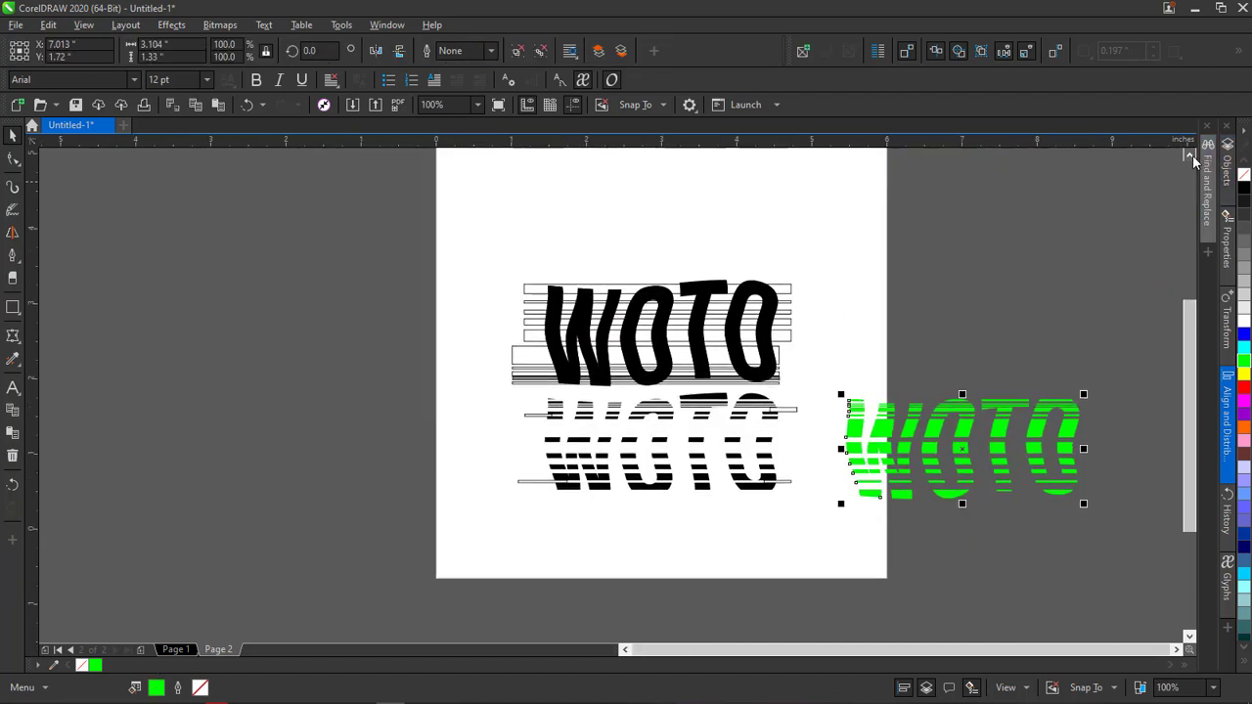
click(538, 361)
click(551, 357)
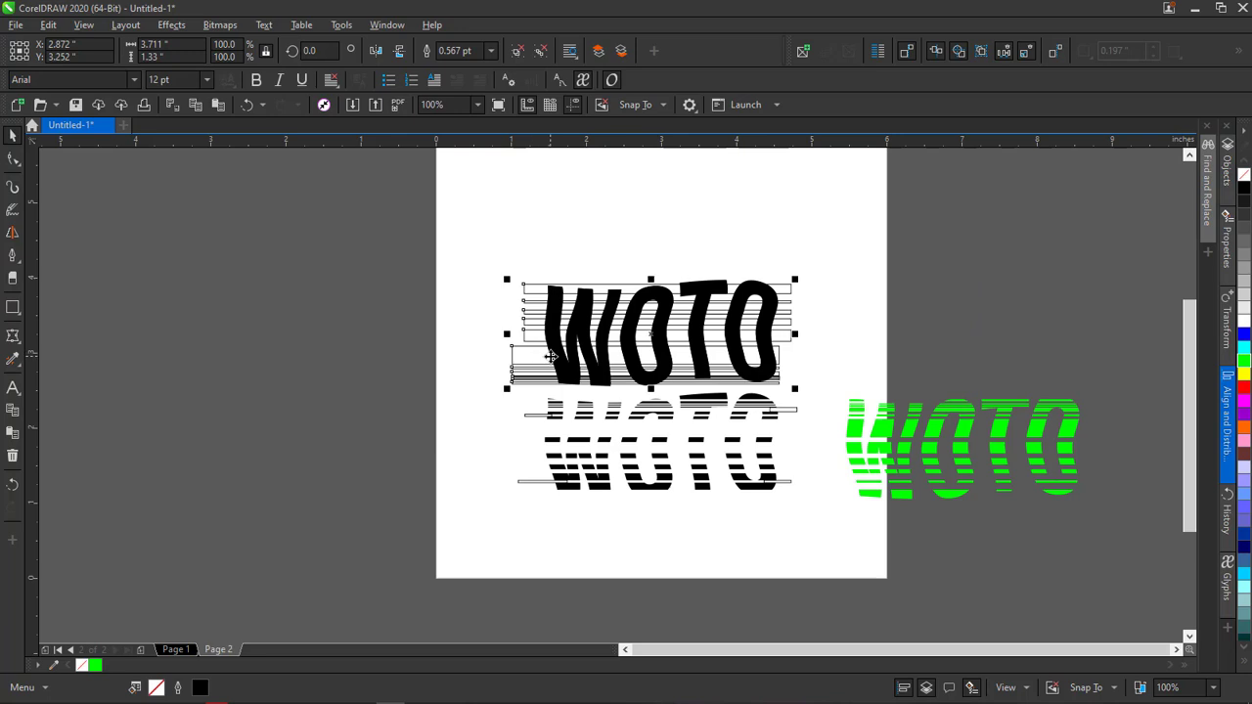
drag(551, 357, 377, 269)
click(563, 323)
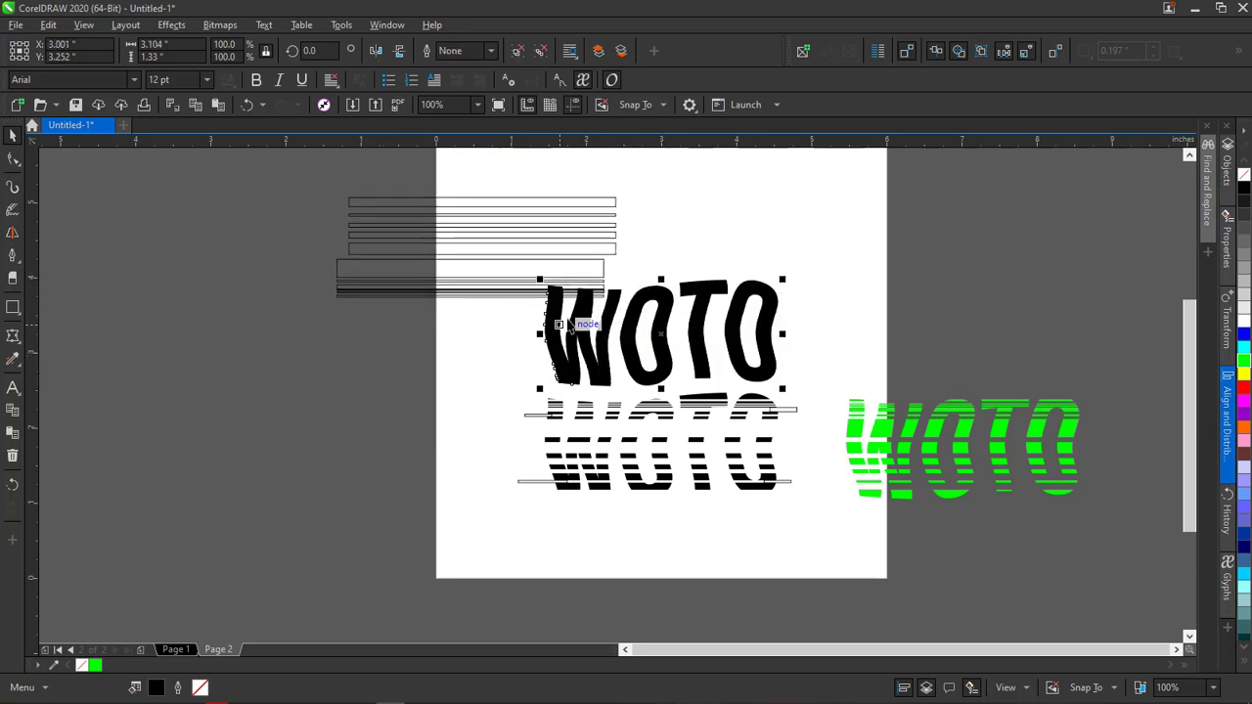
key(ctrl+z)
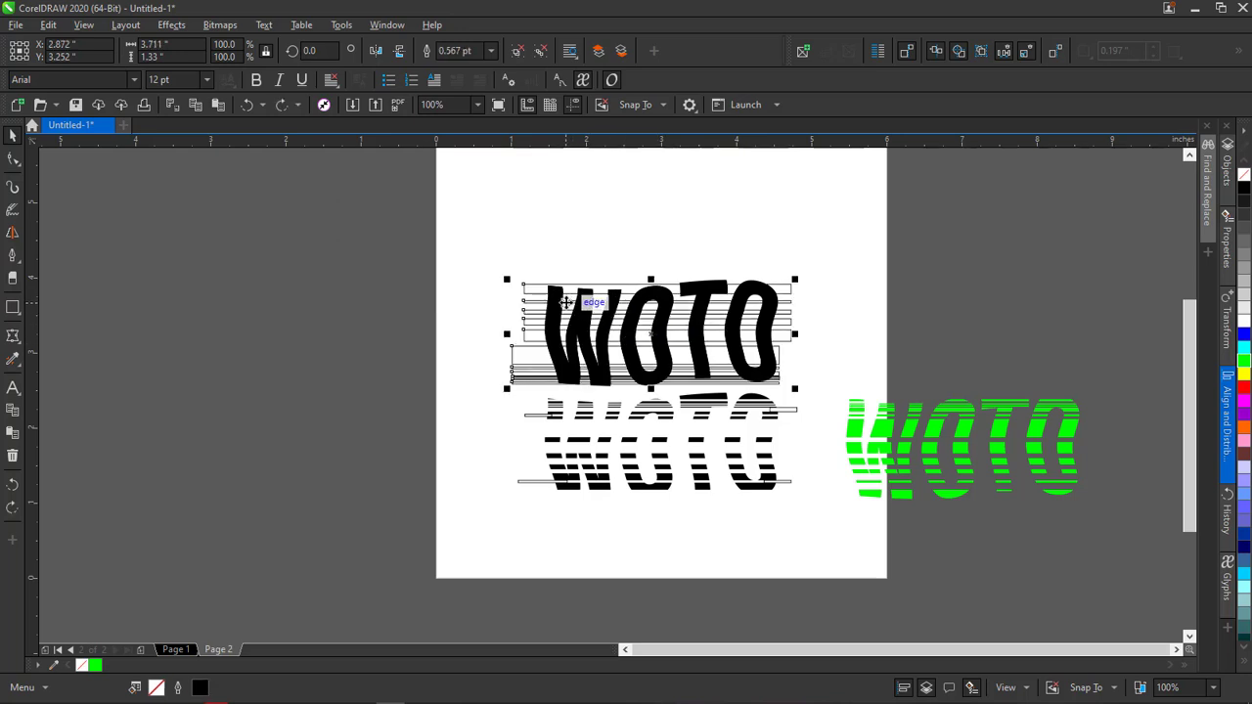
Remove the bars from the upper WOTO and move its intersected striped pieces to the right of the solid lettering
key(Delete)
click(583, 331)
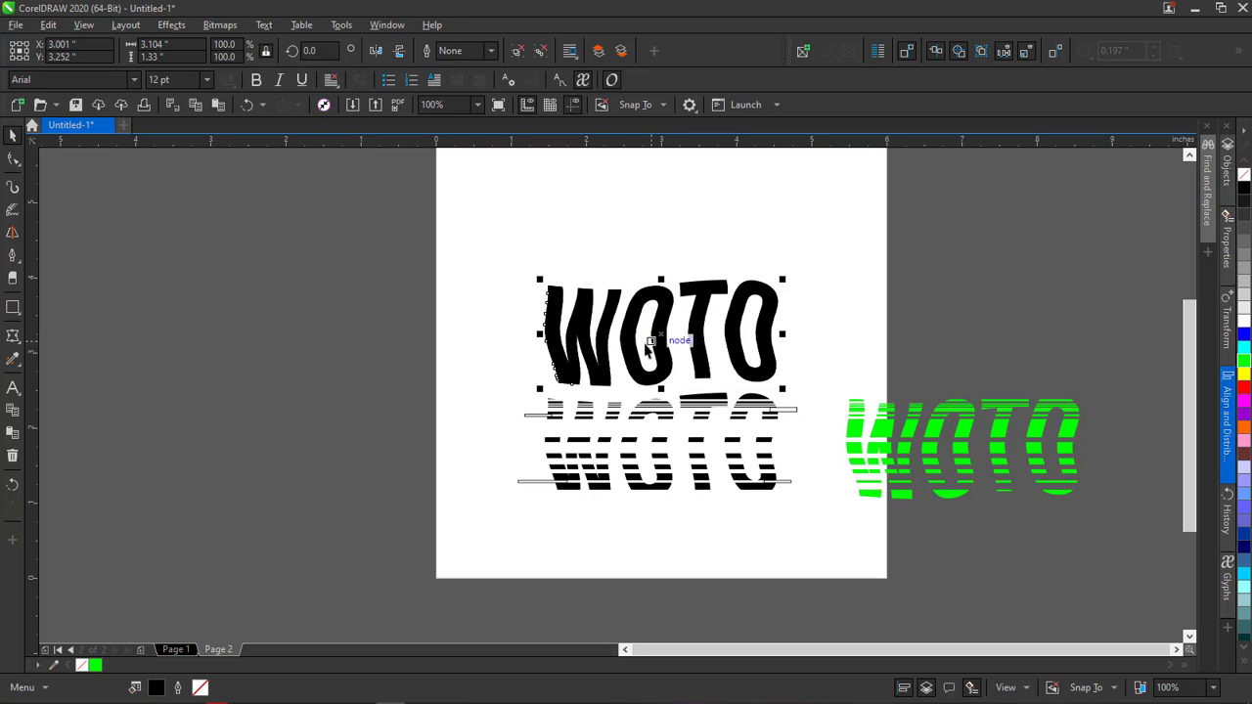
drag(648, 345, 923, 330)
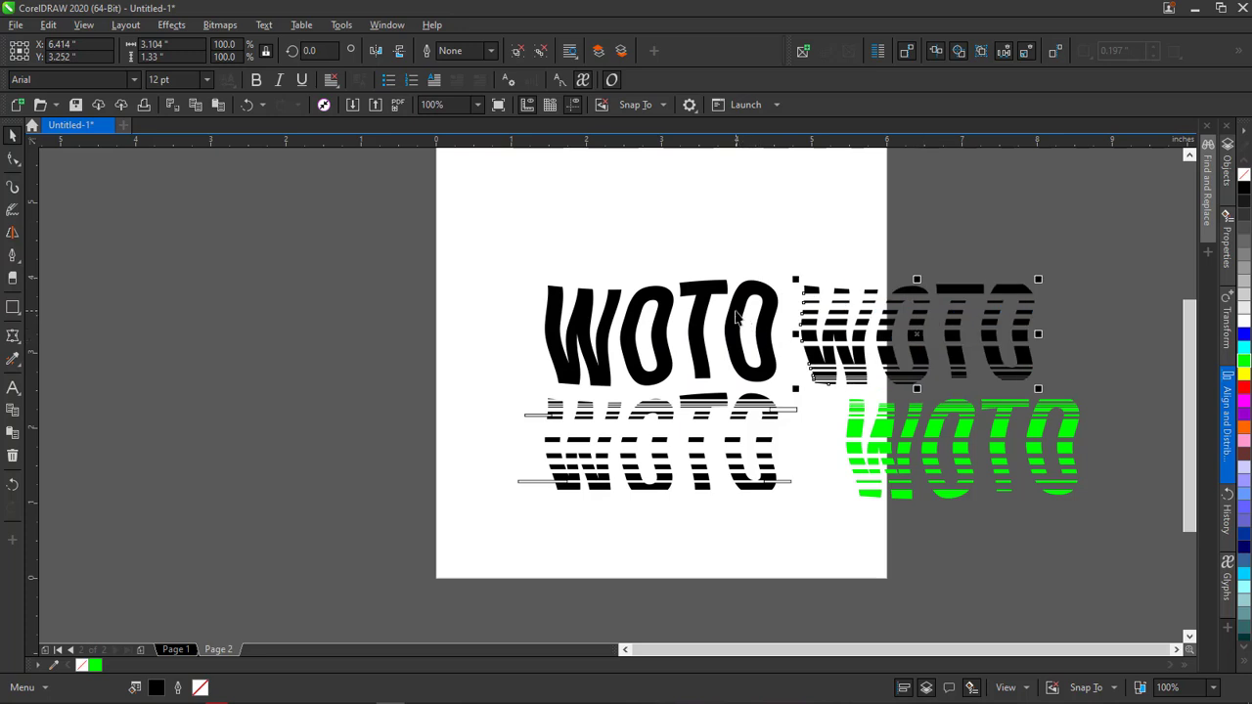
Trim the solid upper WOTO lettering with the group of bars placed back over it, and delete the bars
click(736, 316)
scroll(724, 314, up, 1)
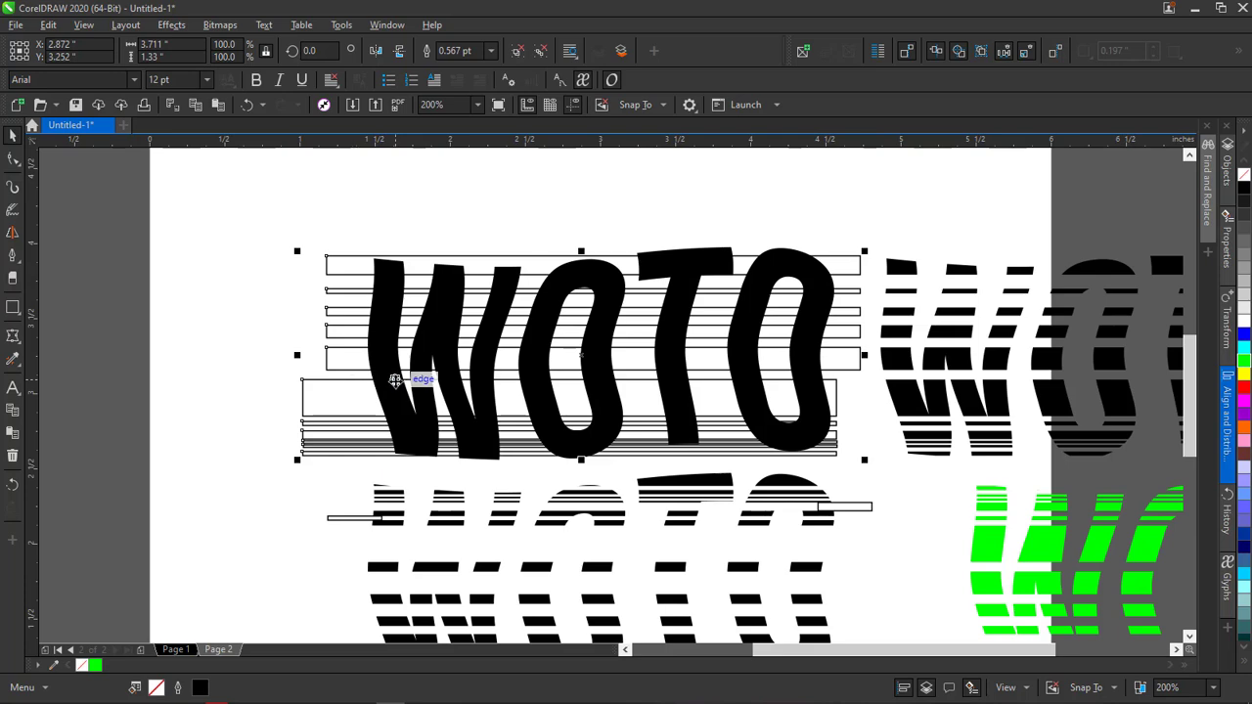
scroll(368, 372, up, 2)
shift+click(327, 354)
scroll(327, 352, down, 2)
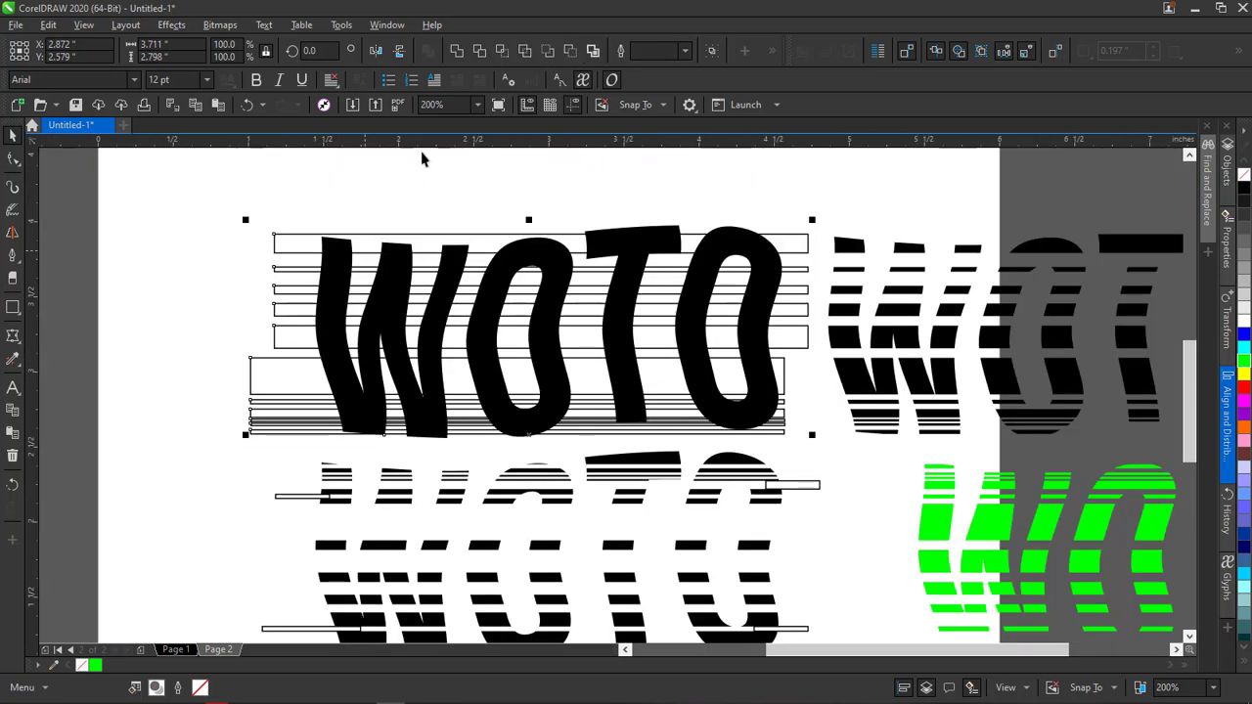
click(486, 53)
click(462, 206)
click(526, 235)
key(Delete)
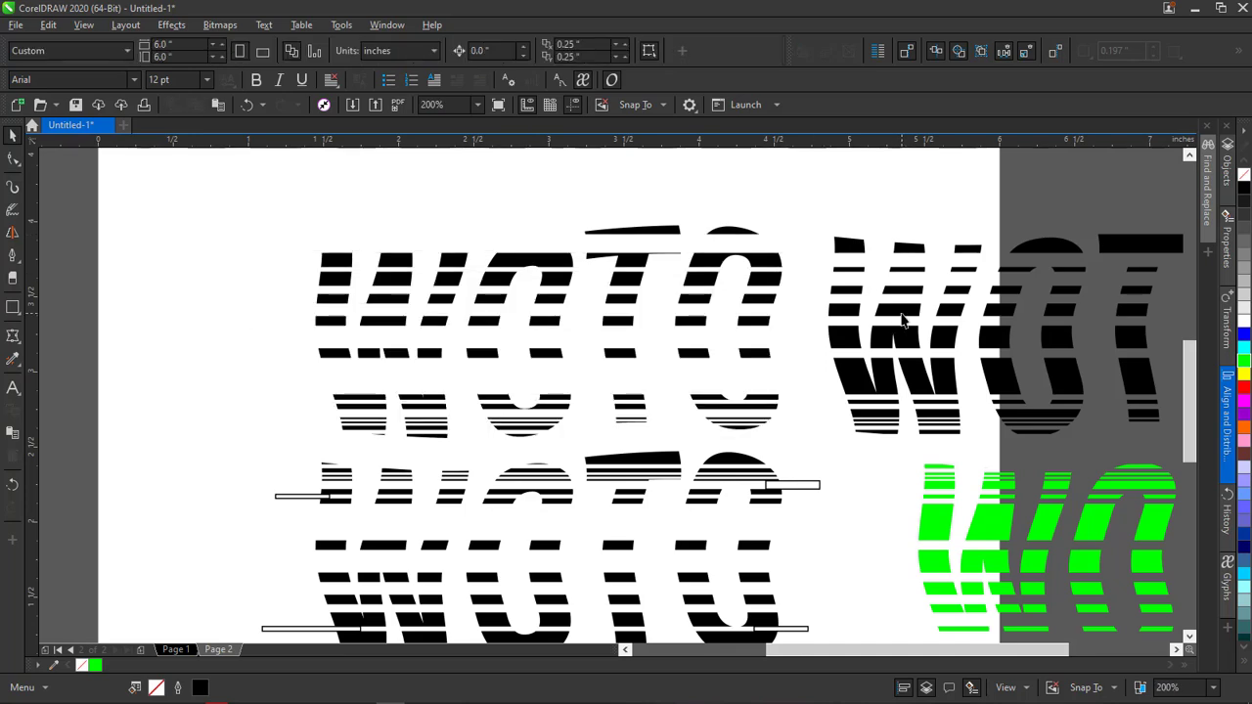
Move the striped WOTO pieces on the right back over the trimmed upper WOTO, filling its gaps with a slight sideways offset
click(1009, 405)
drag(1065, 335, 546, 370)
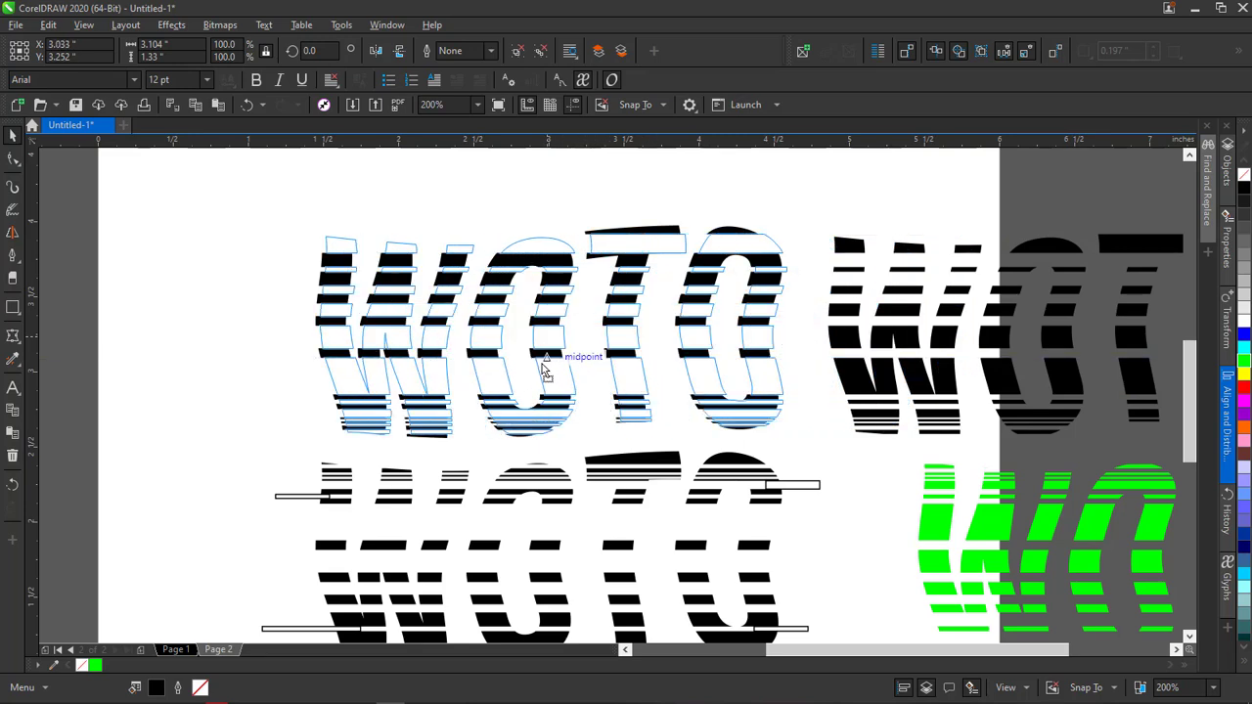
drag(545, 370, 545, 371)
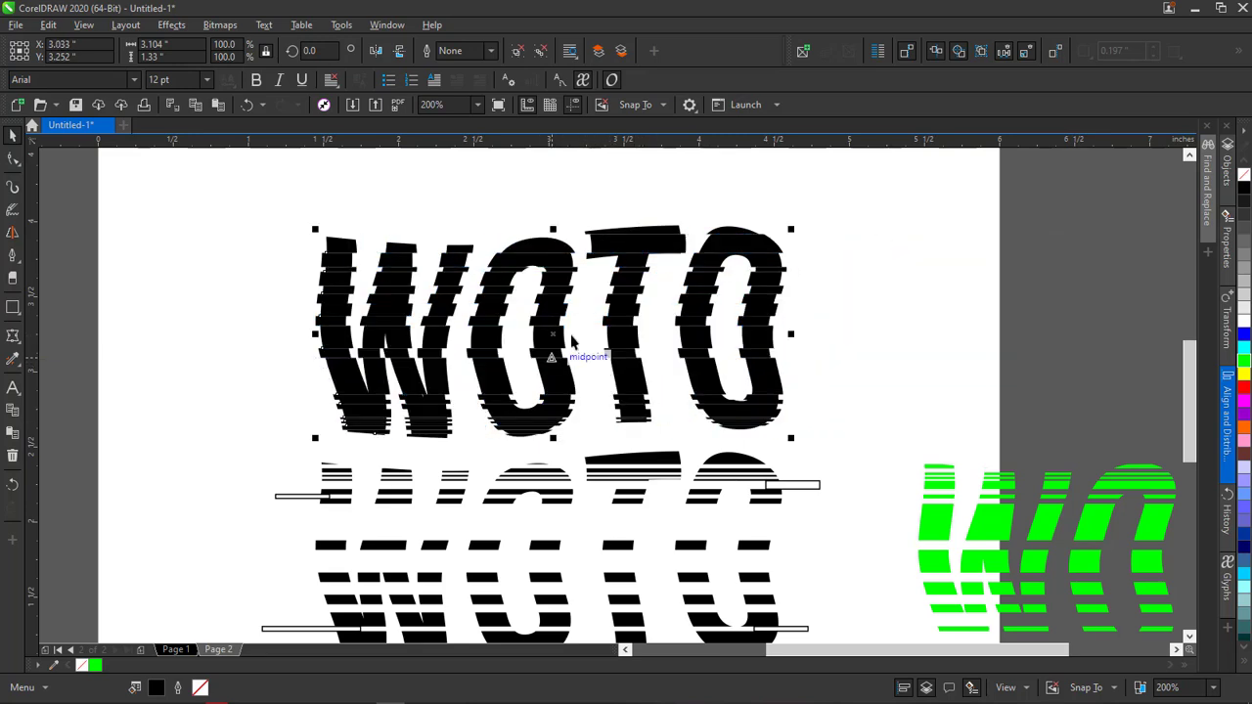
Shift the overlaid striped pieces slightly right and up, centring them at about X 3.072", Y 3.283", to open gaps between the slices
scroll(555, 357, up, 2)
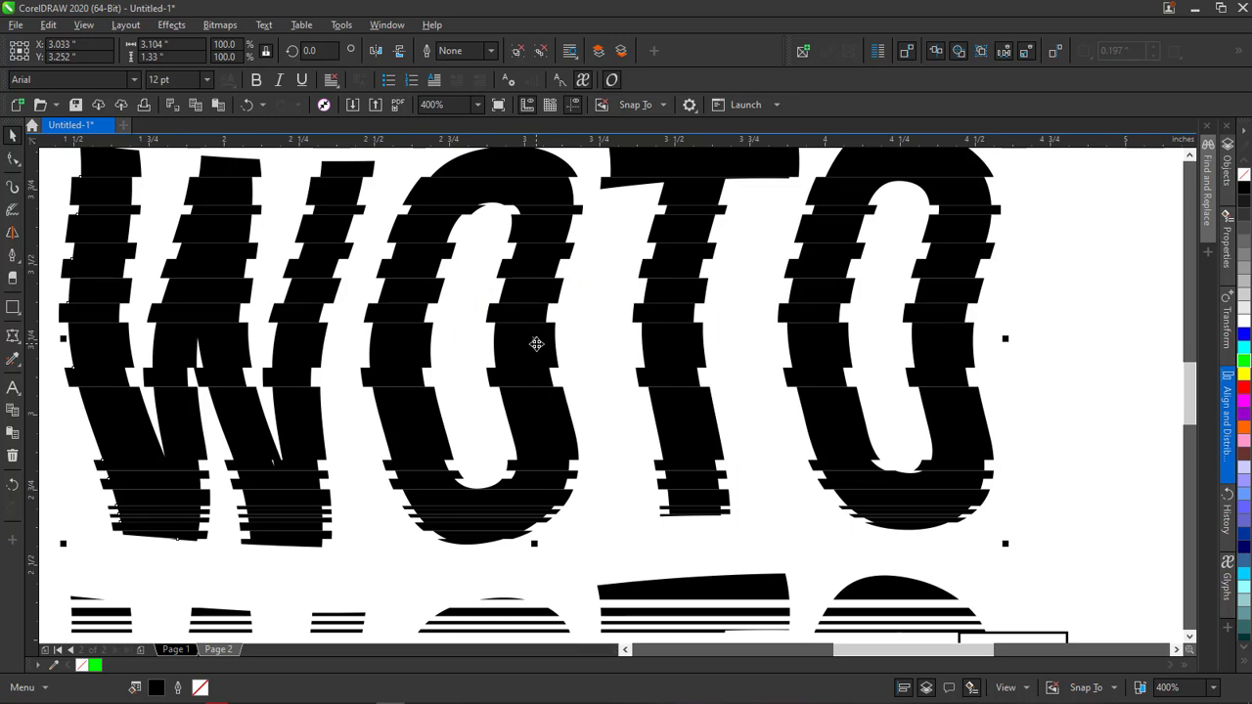
mouse_move(534, 345)
mouse_down()
mouse_move(613, 344)
mouse_move(544, 353)
mouse_move(547, 343)
mouse_up()
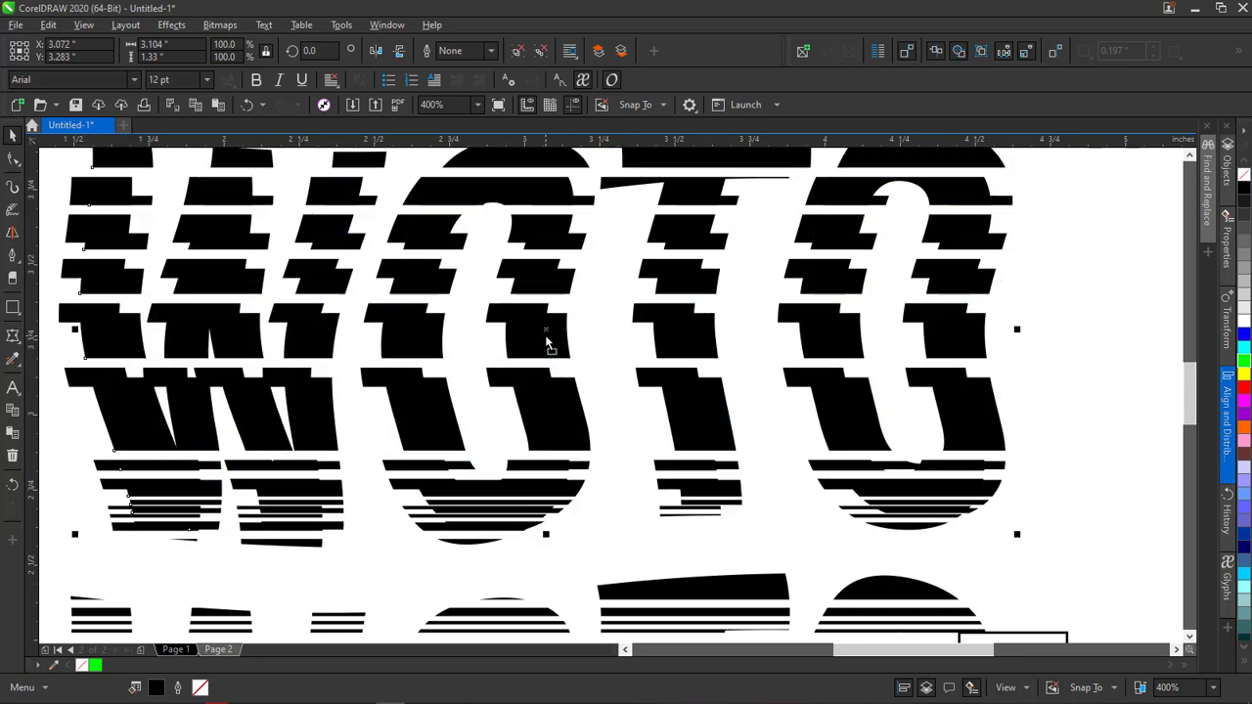
scroll(546, 342, down, 1)
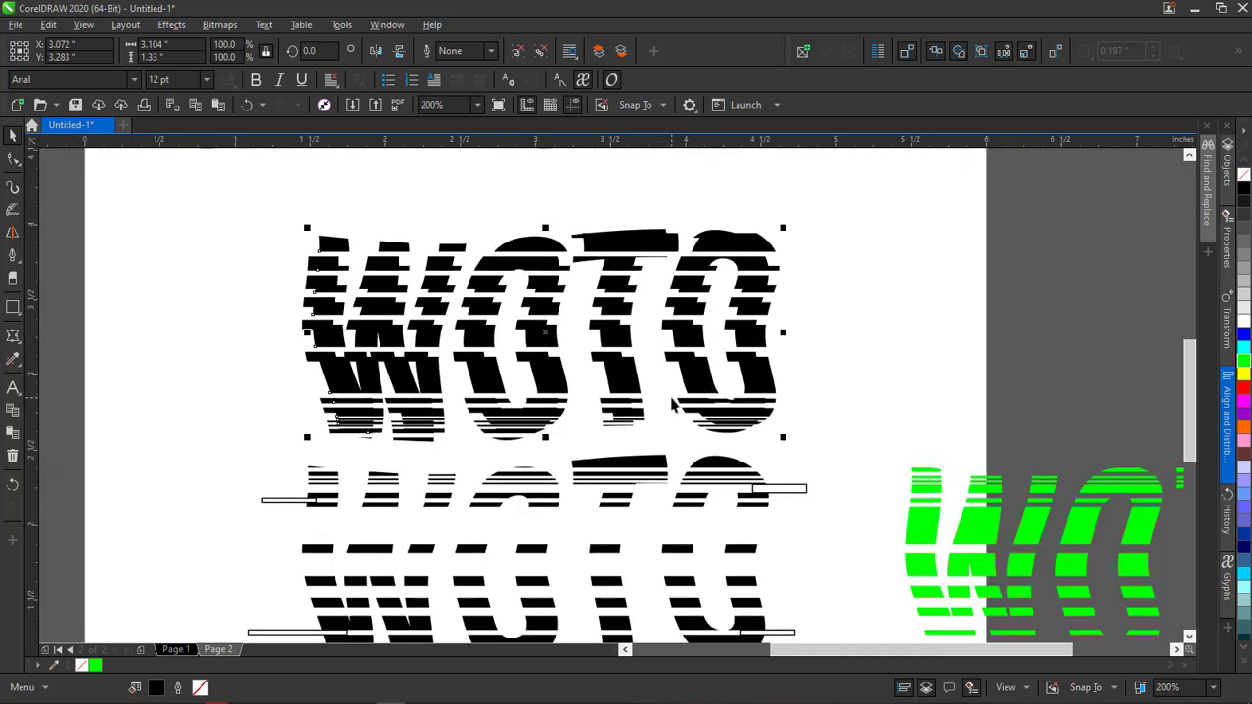
scroll(559, 344, up, 2)
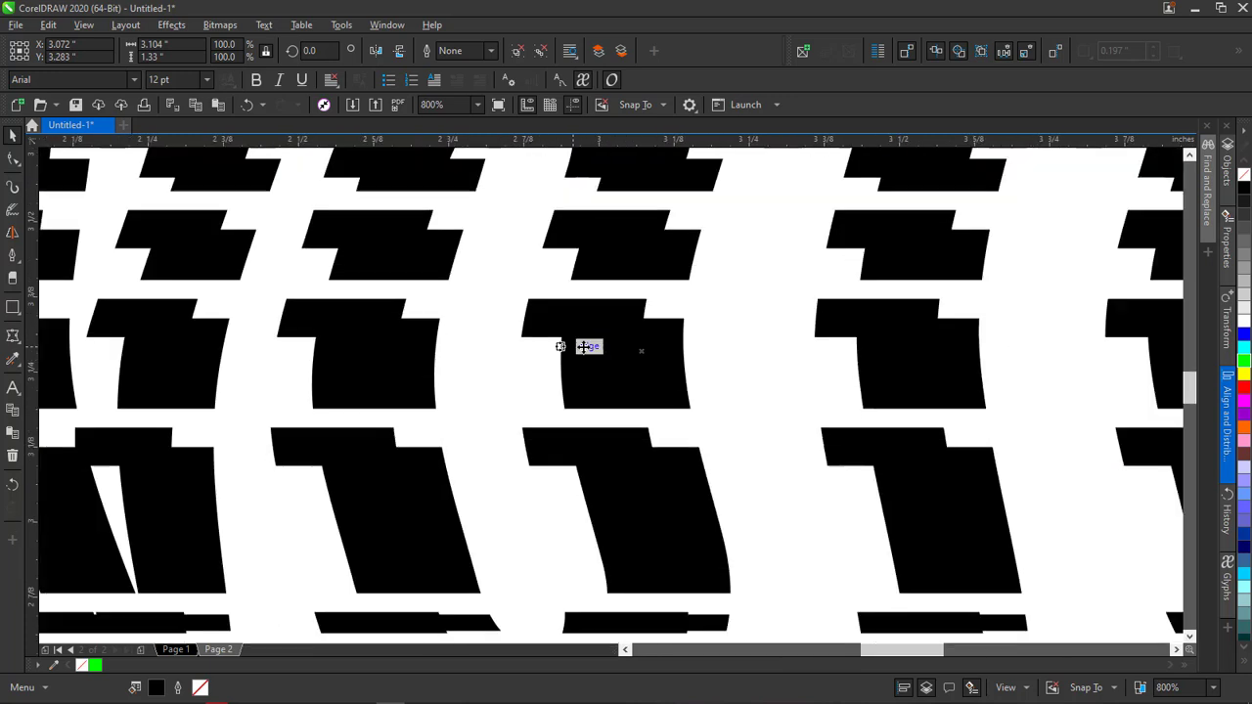
scroll(695, 367, down, 1)
scroll(696, 367, down, 1)
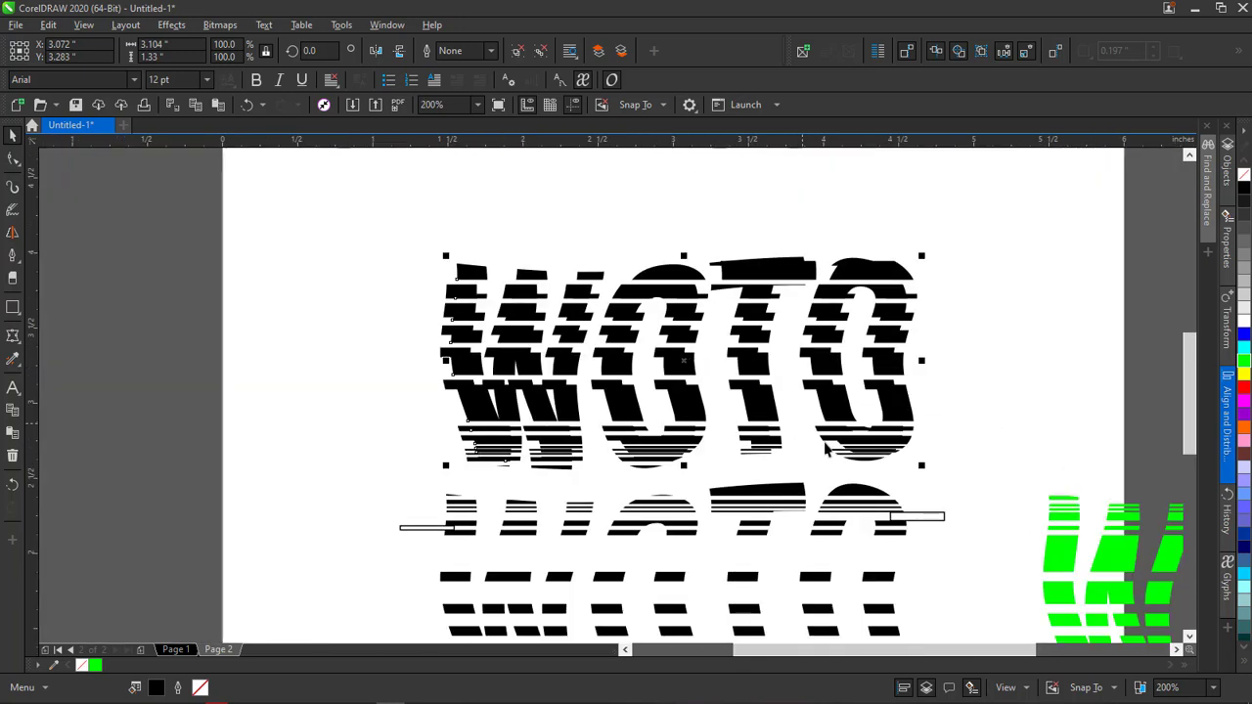
Delete the four thin outlined rectangles at the ends of the lower black striped WOTO lettering
click(927, 516)
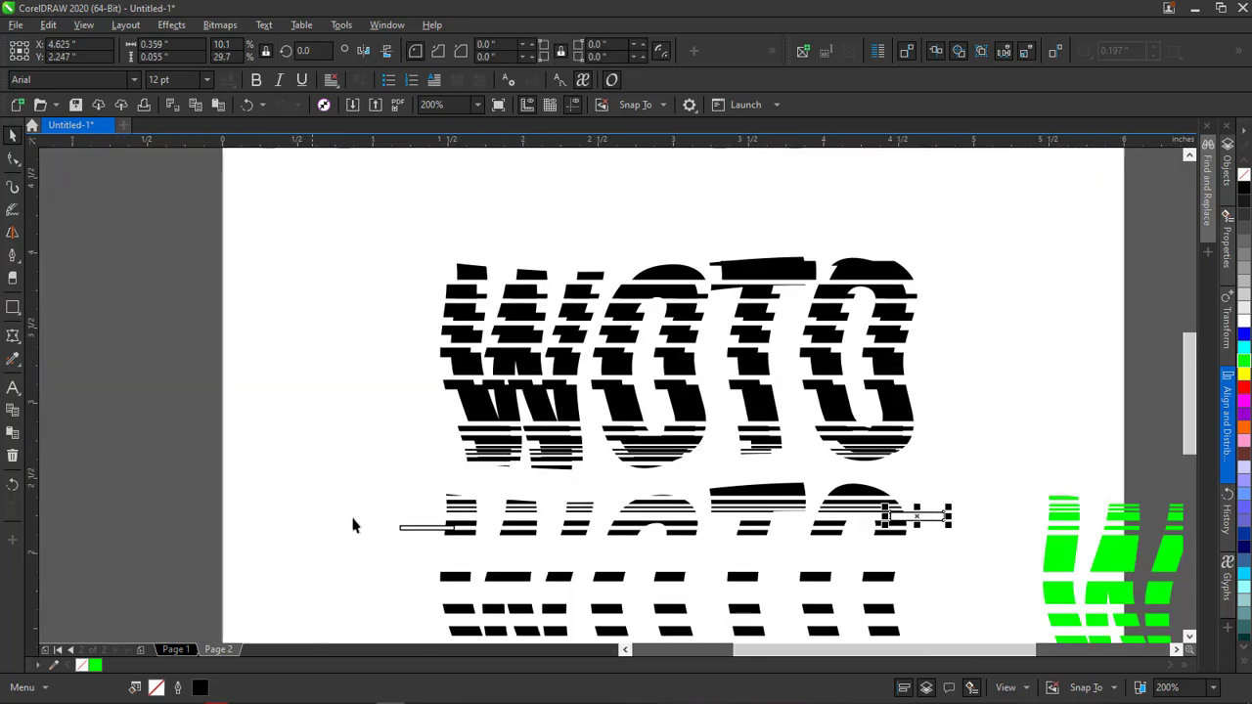
click(409, 529)
scroll(464, 538, down, 1)
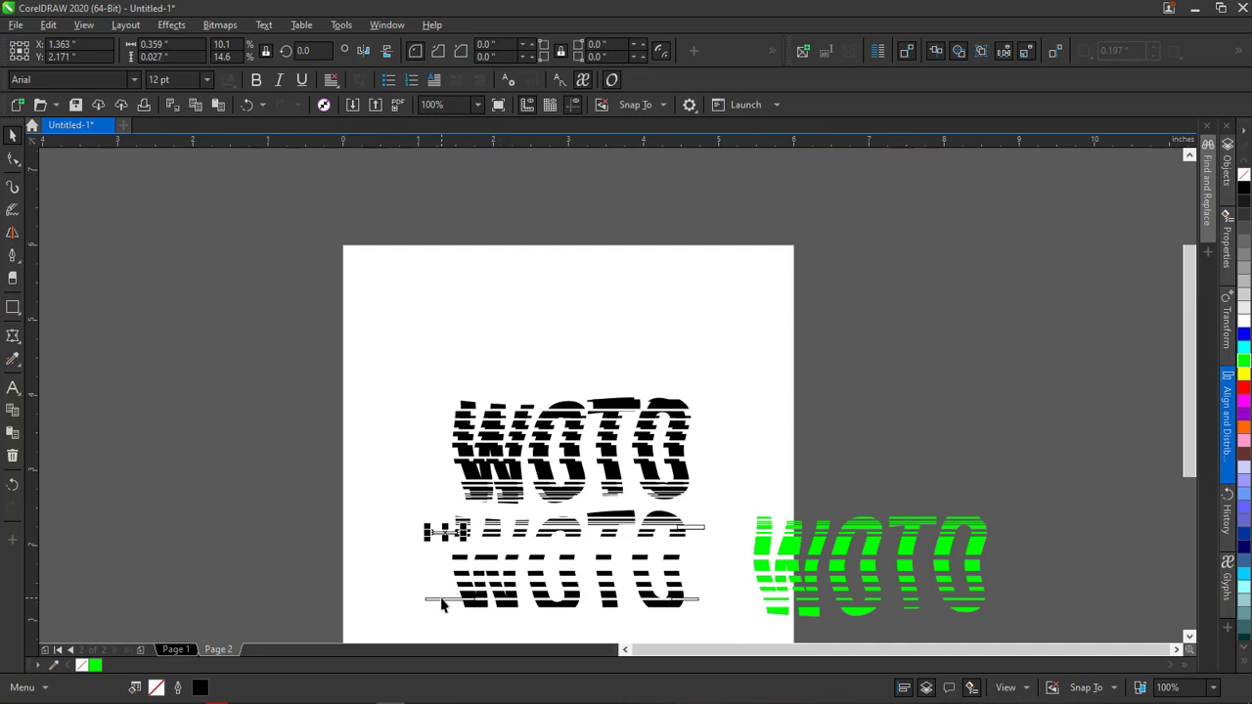
shift+click(442, 599)
shift+click(691, 603)
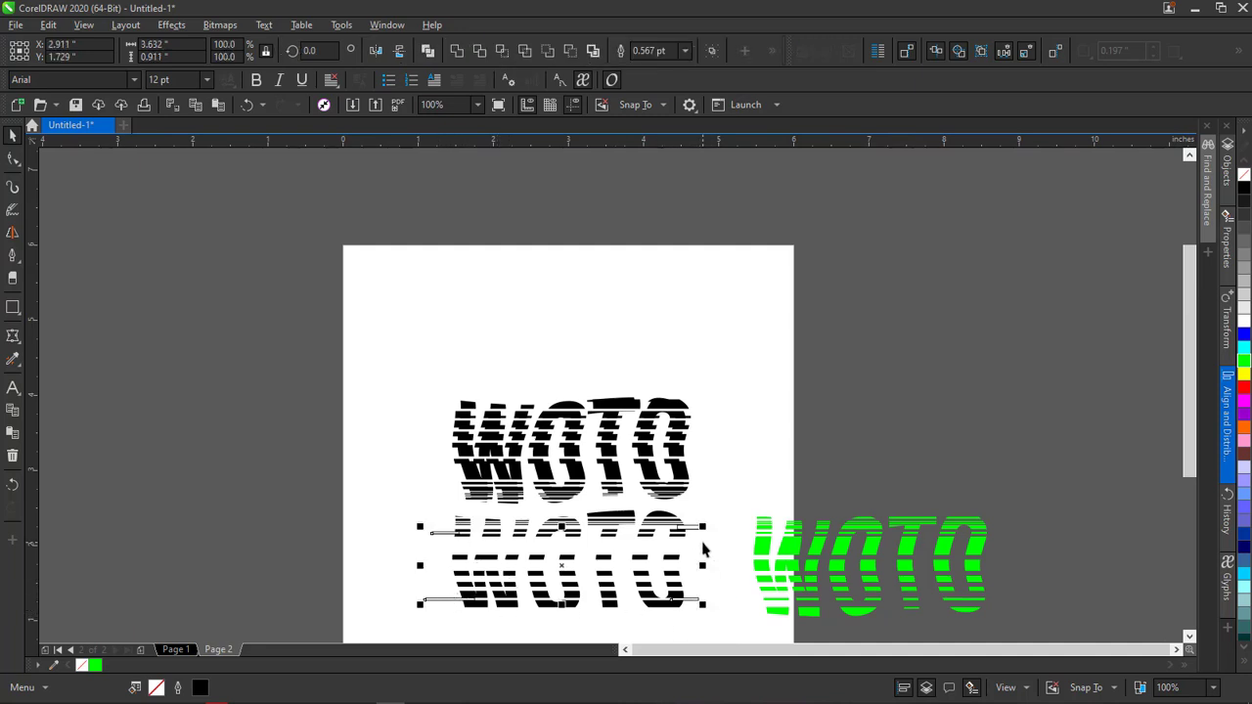
shift+click(688, 530)
key(Delete)
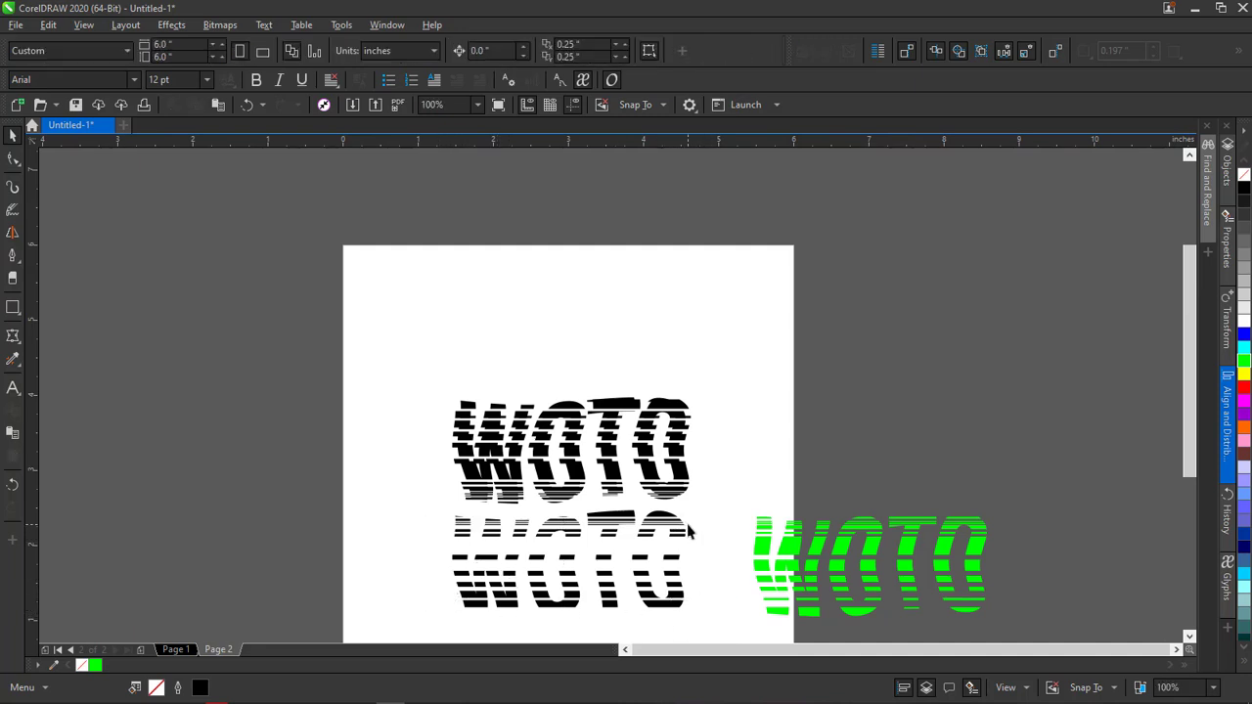
Move the green striped WOTO onto the lower black striped WOTO so its bands fill the gaps
scroll(544, 456, up, 4)
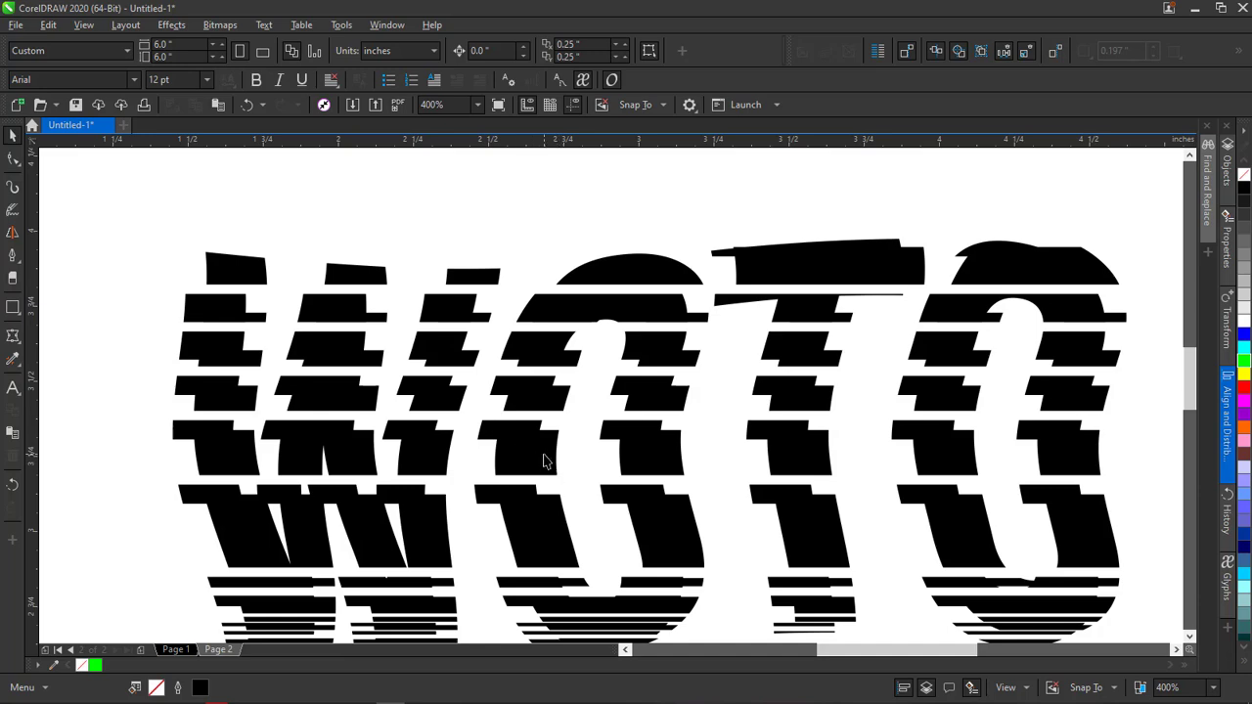
scroll(827, 450, down, 2)
scroll(806, 489, down, 1)
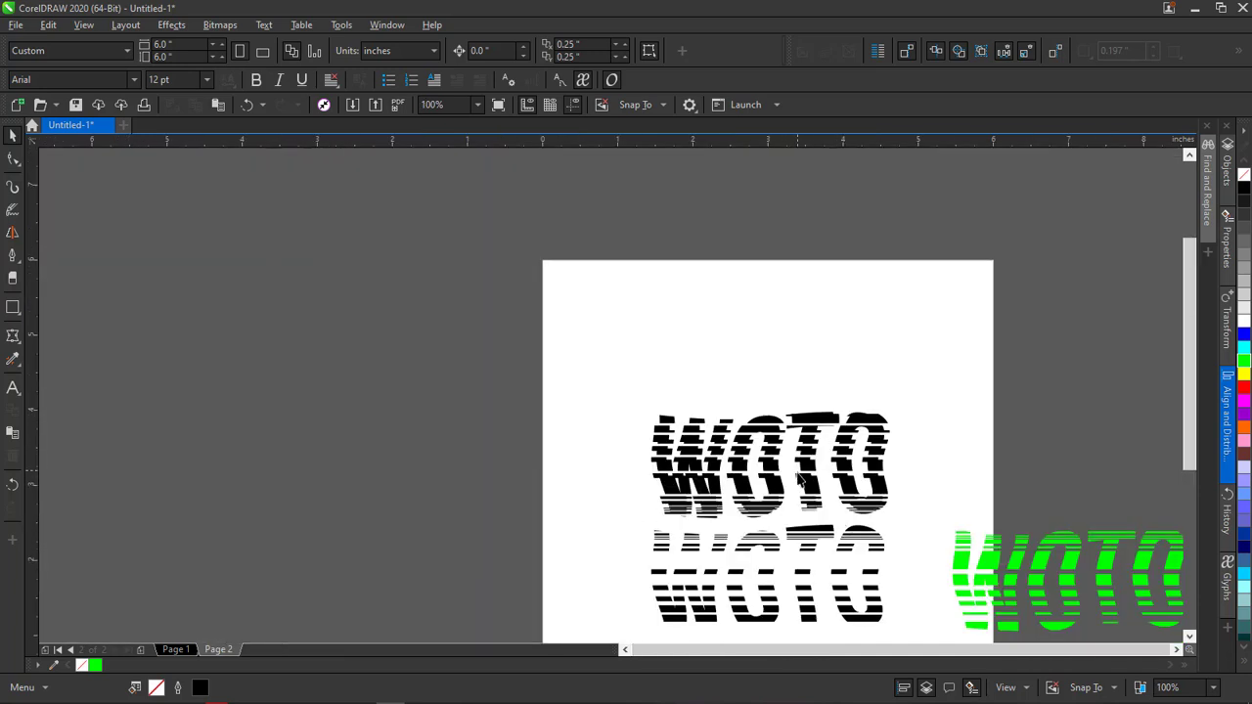
click(1018, 586)
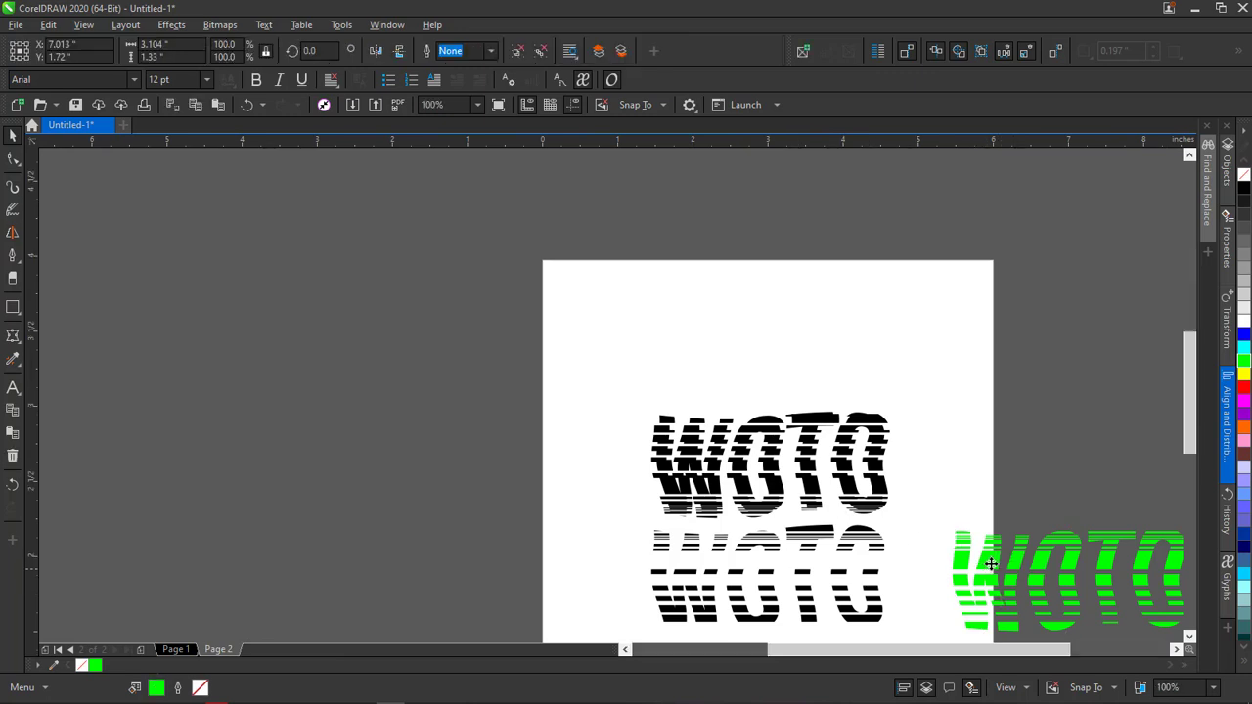
scroll(1013, 579, up, 1)
drag(1186, 444, 1175, 502)
drag(985, 338, 387, 358)
scroll(386, 357, up, 2)
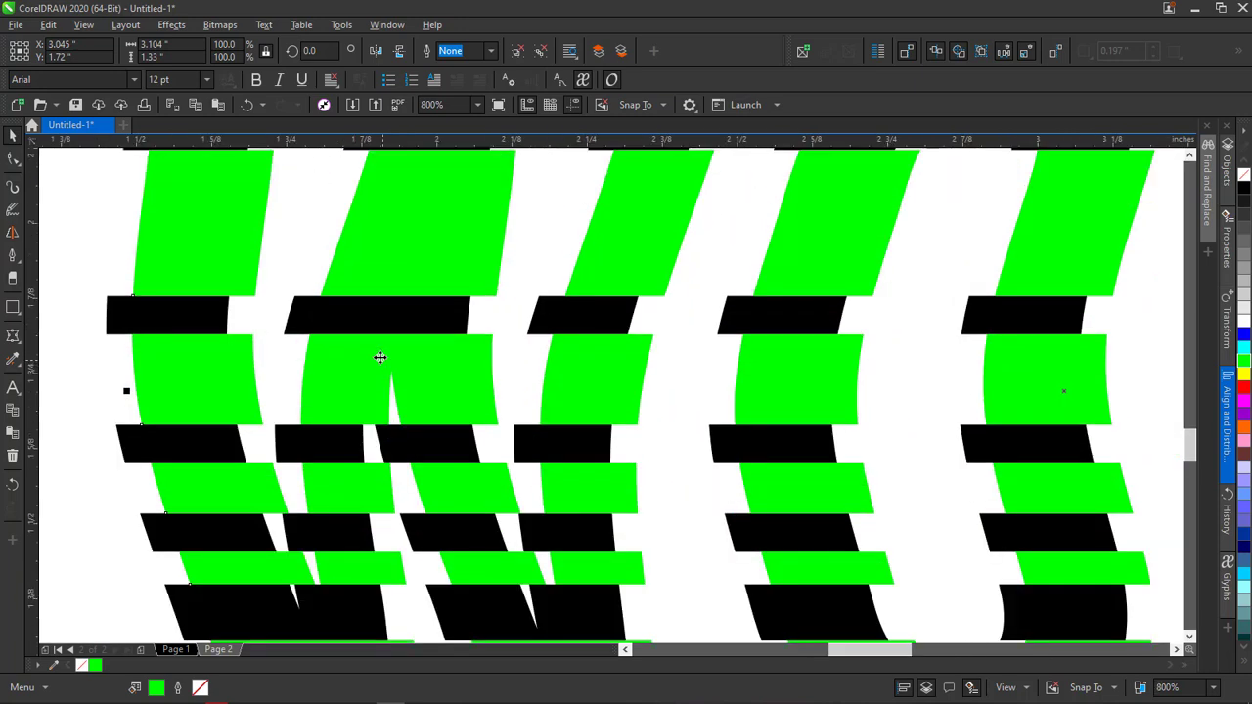
scroll(392, 284, down, 1)
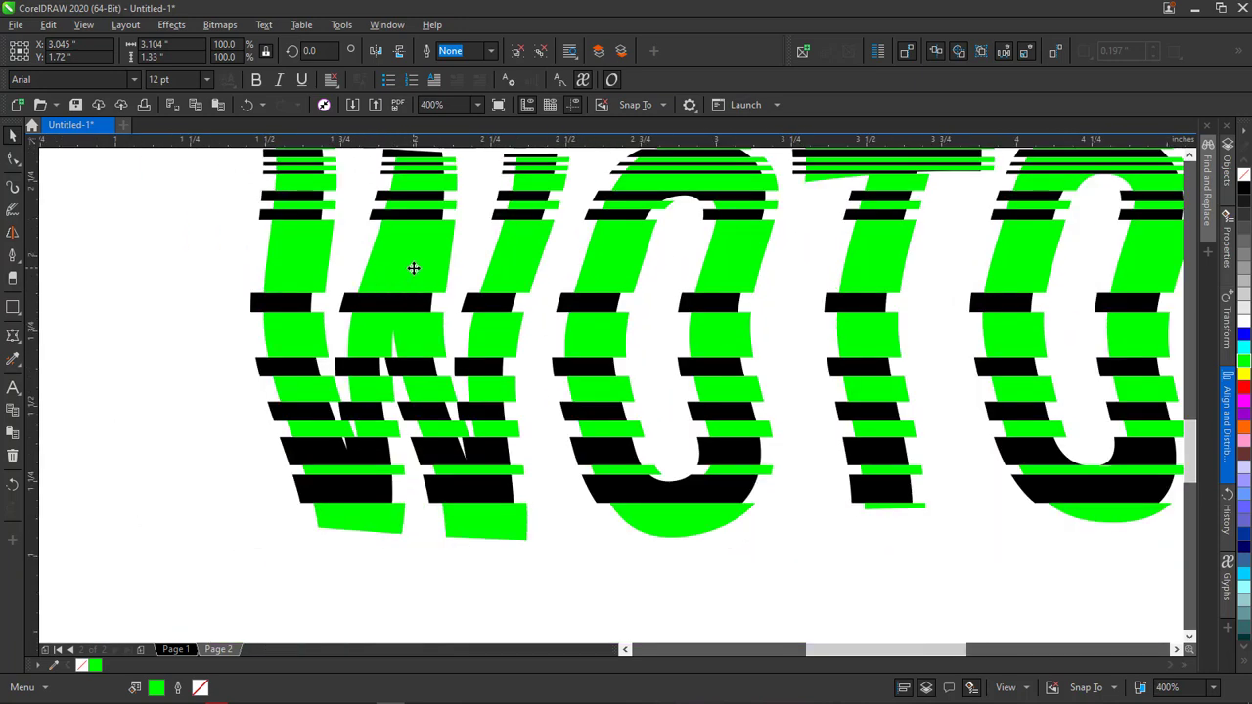
Nudge the green WOTO slightly out of line with the black stripes, centred at about X 3.06 in, Y 1.743 in
drag(414, 268, 416, 264)
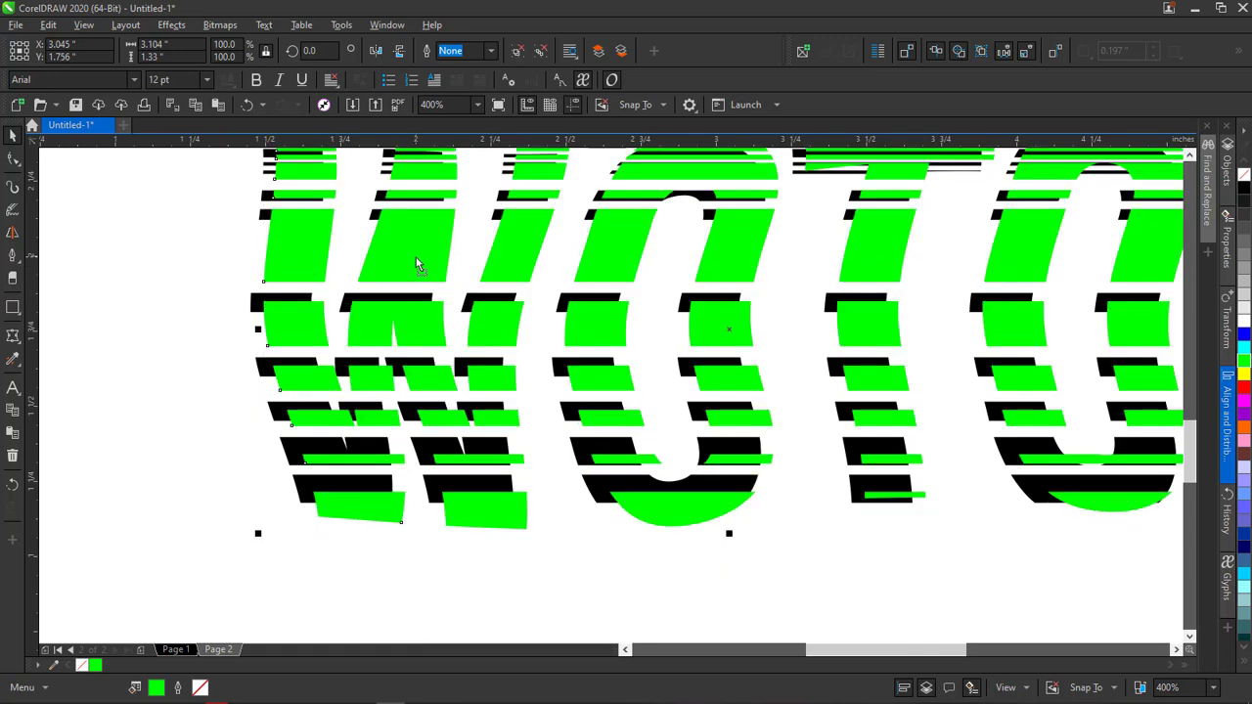
scroll(417, 260, down, 1)
key(Escape)
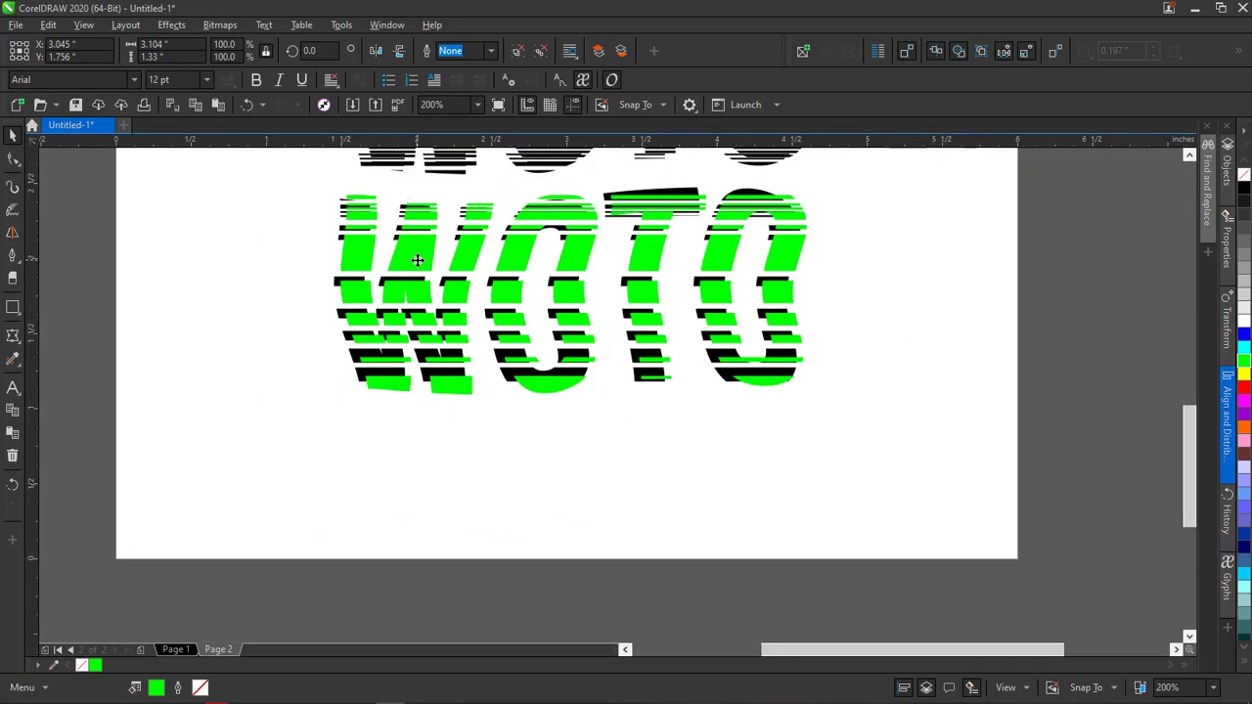
drag(418, 261, 419, 274)
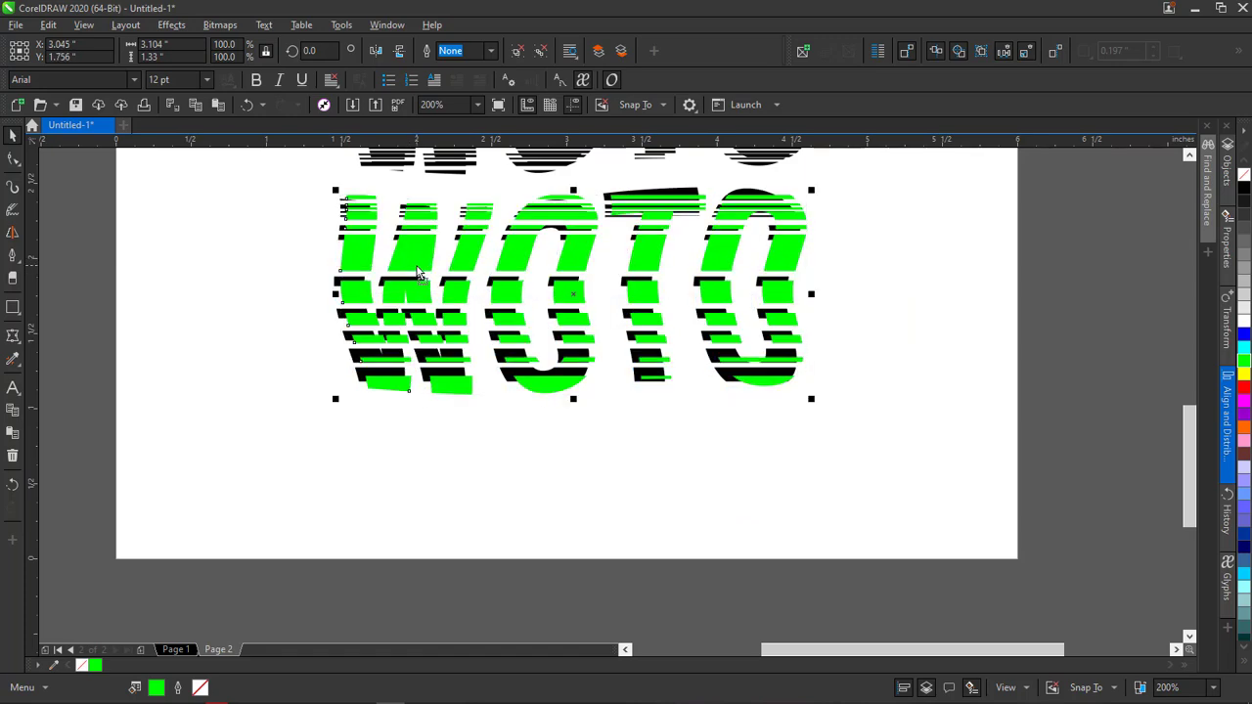
scroll(418, 273, up, 2)
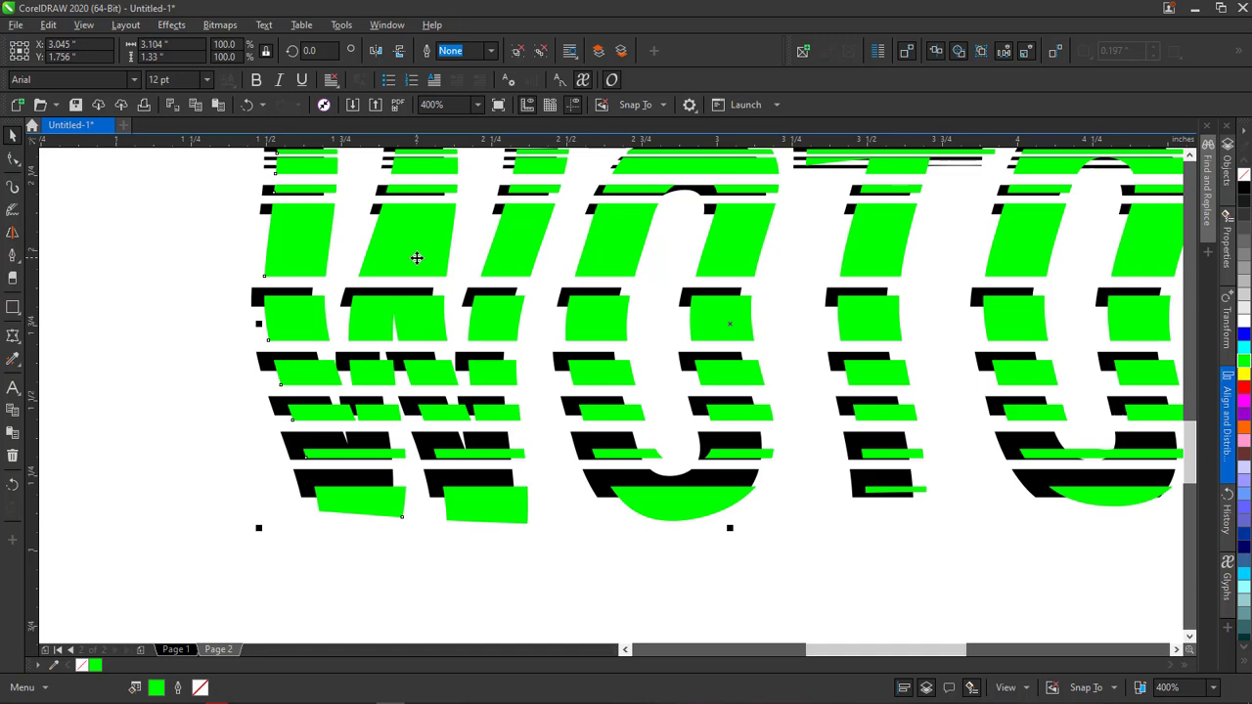
mouse_move(417, 257)
mouse_down()
mouse_move(419, 277)
mouse_move(422, 261)
mouse_up()
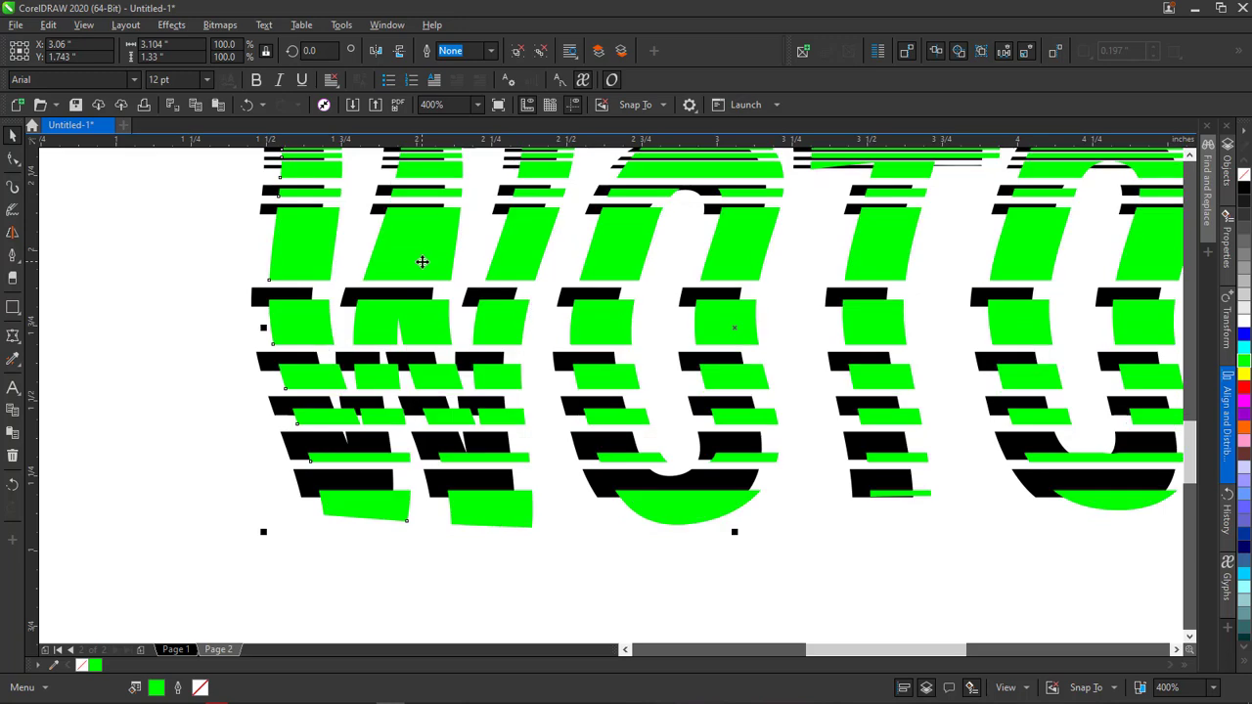
scroll(422, 261, up, 2)
drag(422, 261, 421, 272)
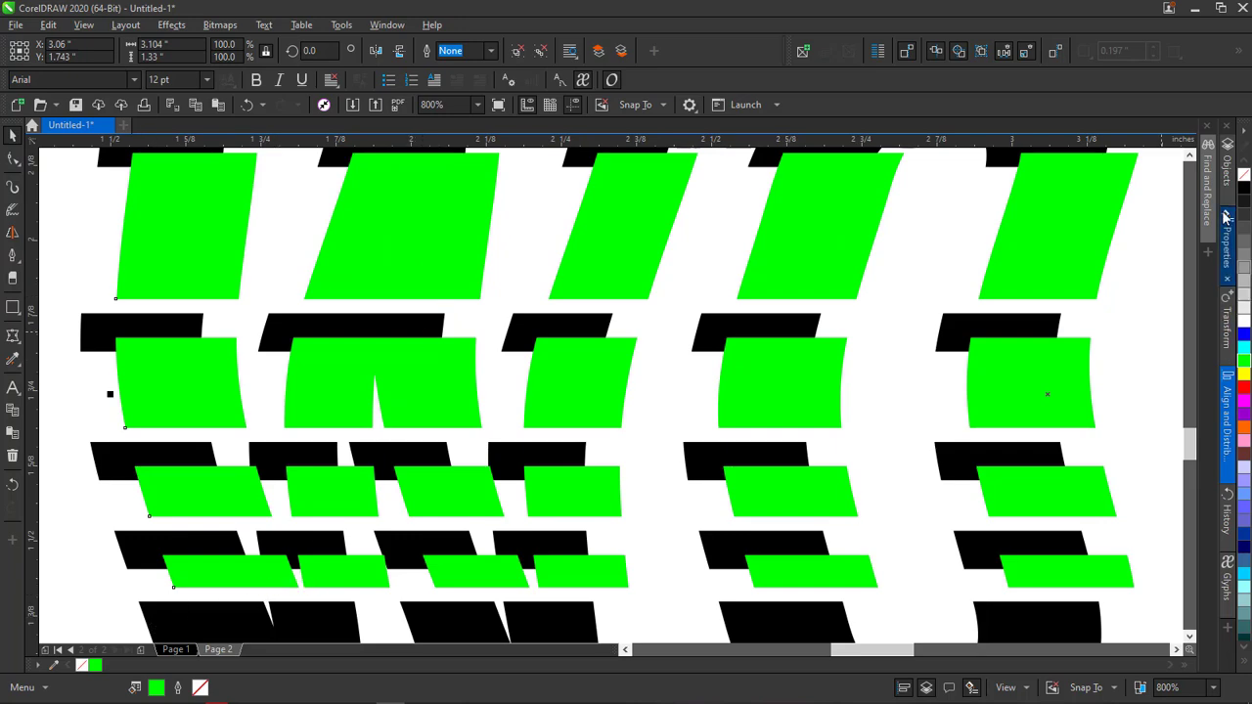
Fill the green WOTO lettering with black and deselect it
click(1244, 187)
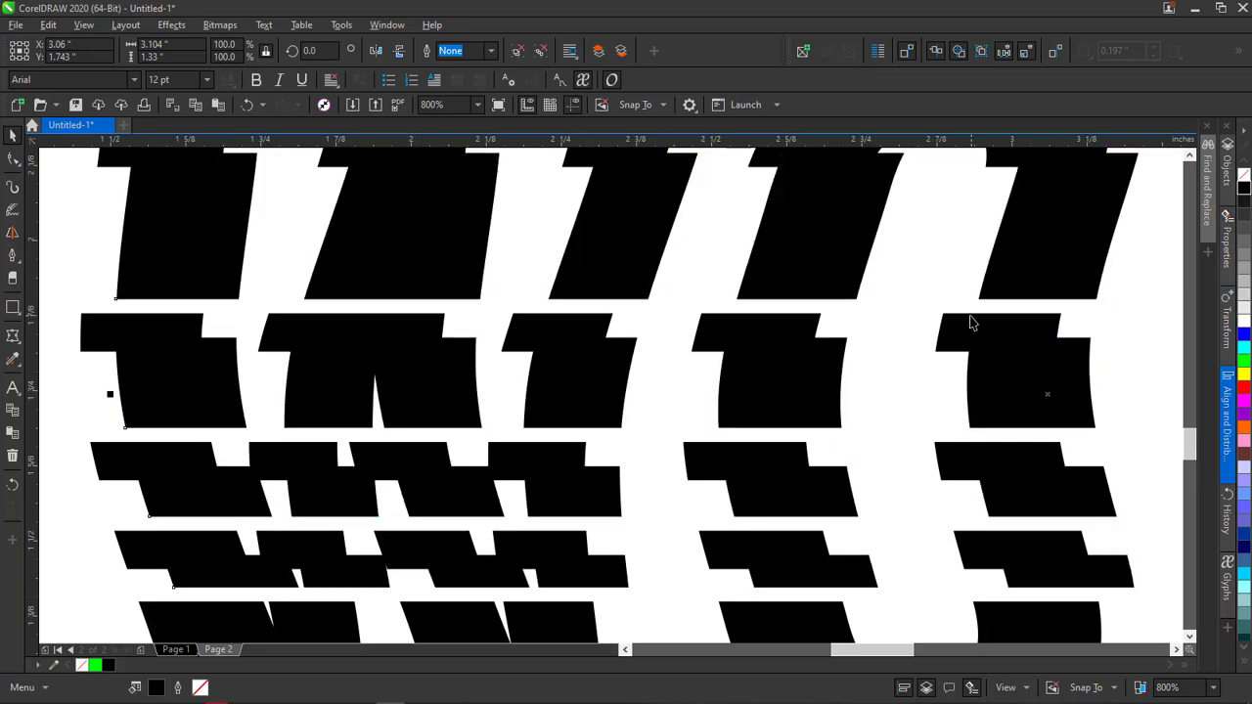
scroll(970, 319, down, 4)
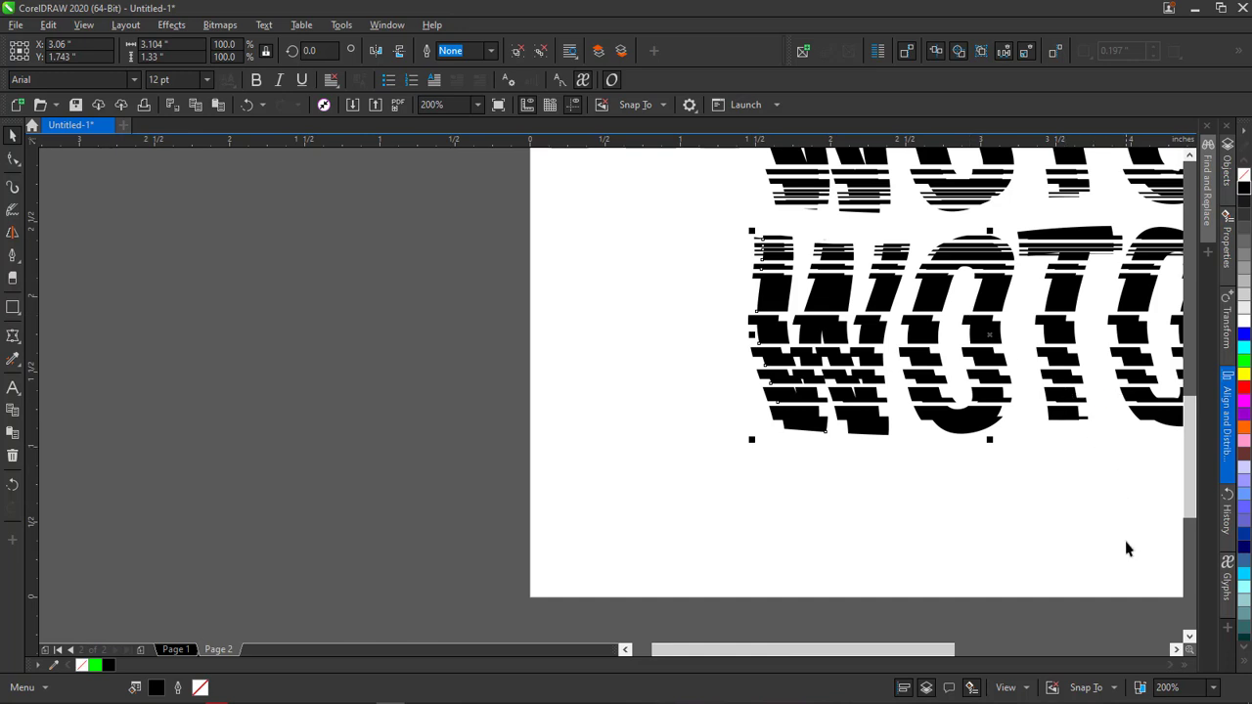
click(1176, 649)
click(1176, 649)
click(1176, 649)
click(935, 479)
scroll(915, 462, down, 1)
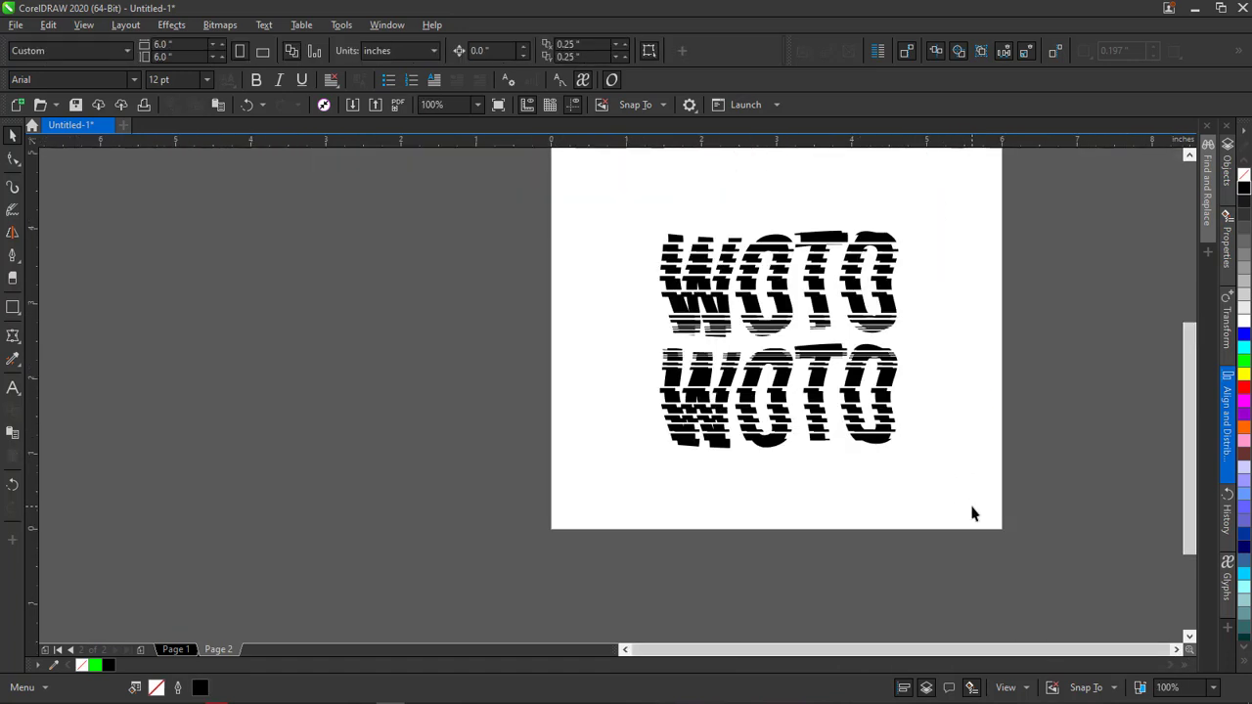
Ungroup the objects of the lower WOTO lettering and of the upper WOTO lettering
drag(949, 465, 590, 342)
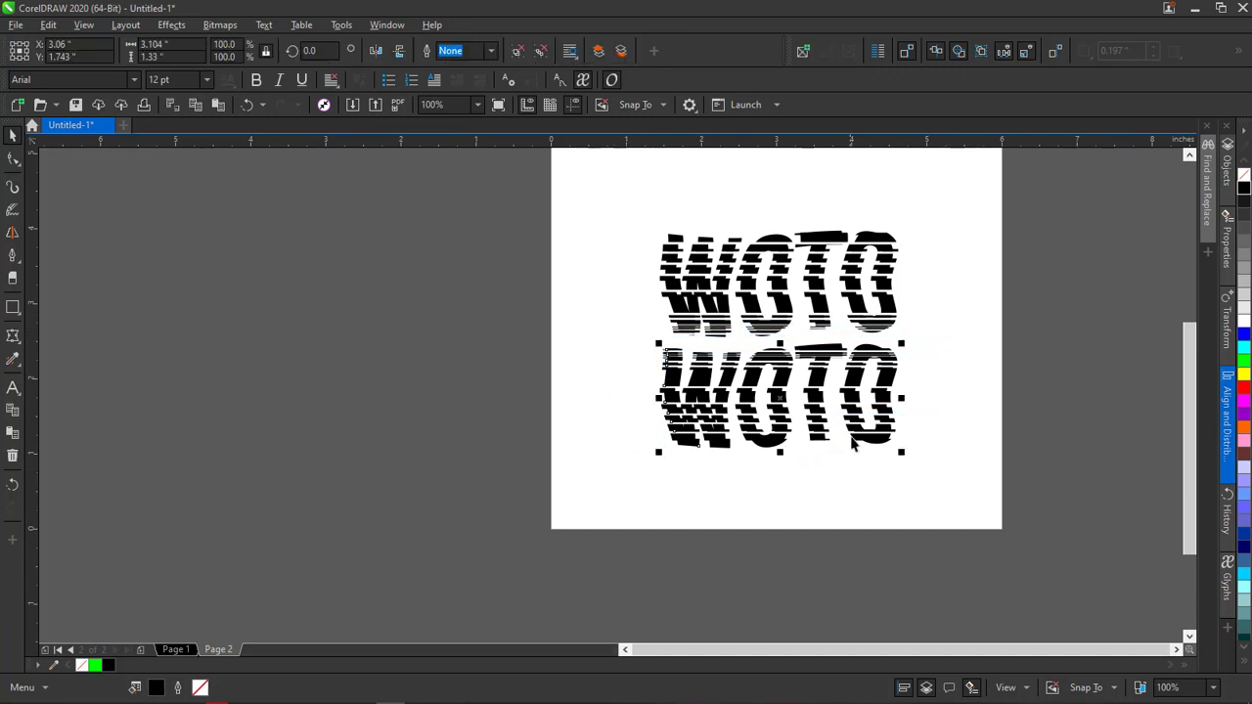
click(935, 478)
drag(936, 479, 593, 343)
click(516, 52)
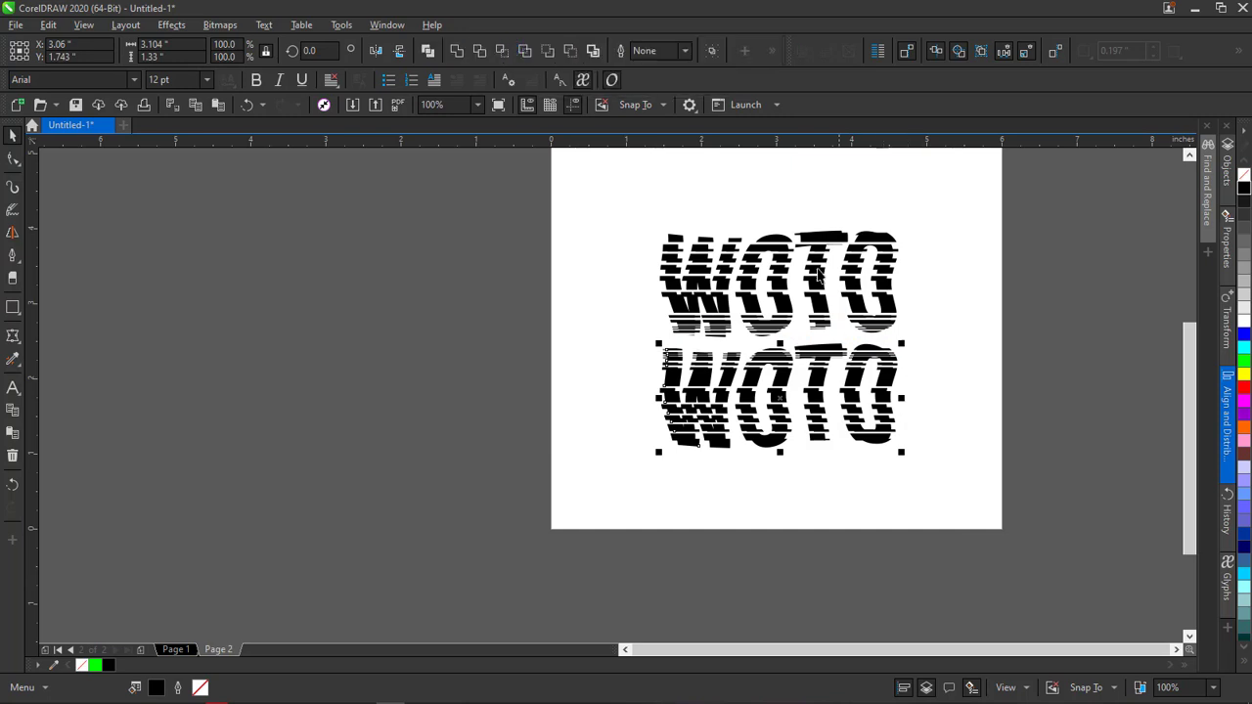
drag(632, 196, 937, 344)
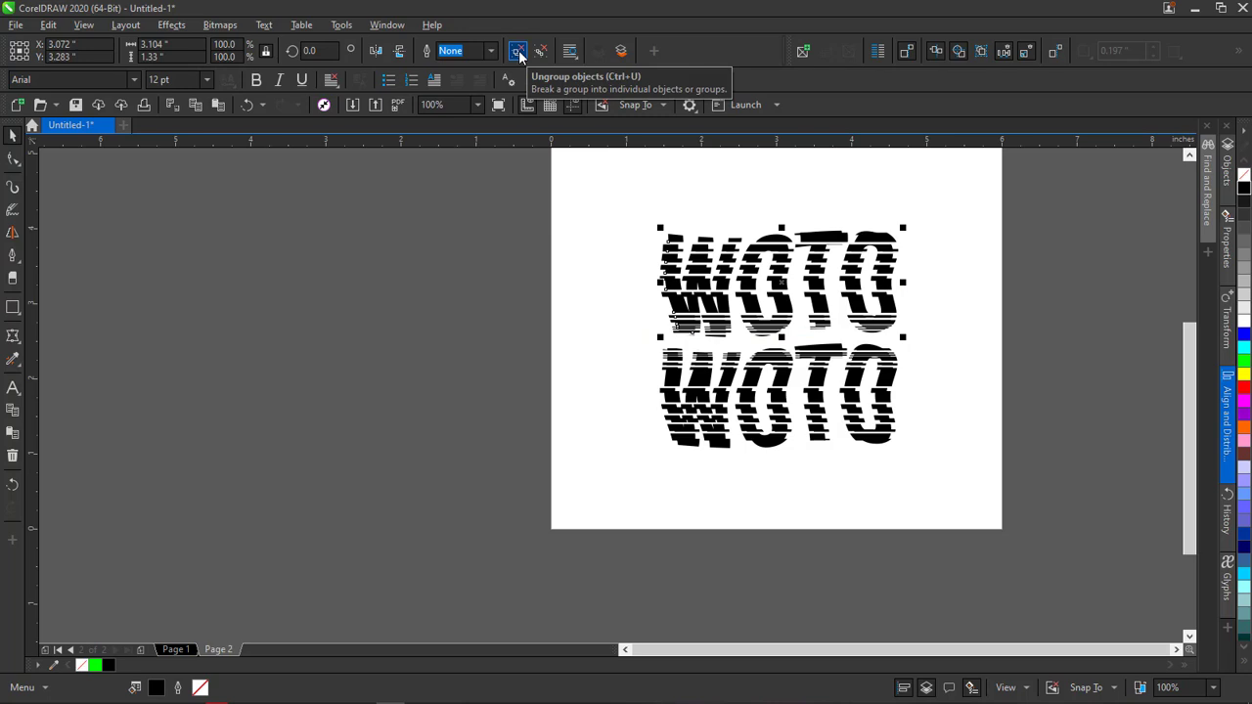
click(518, 52)
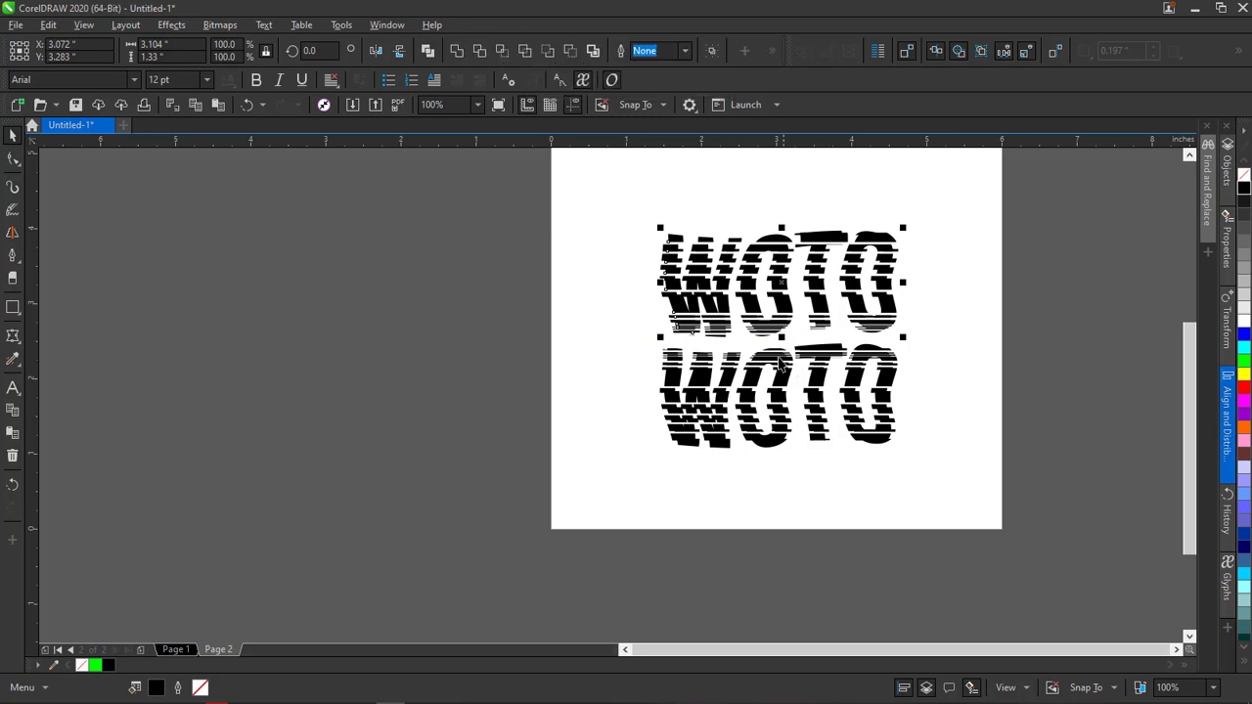
Weld the selected pieces of the lower WOTO lettering
click(915, 491)
drag(951, 467, 609, 337)
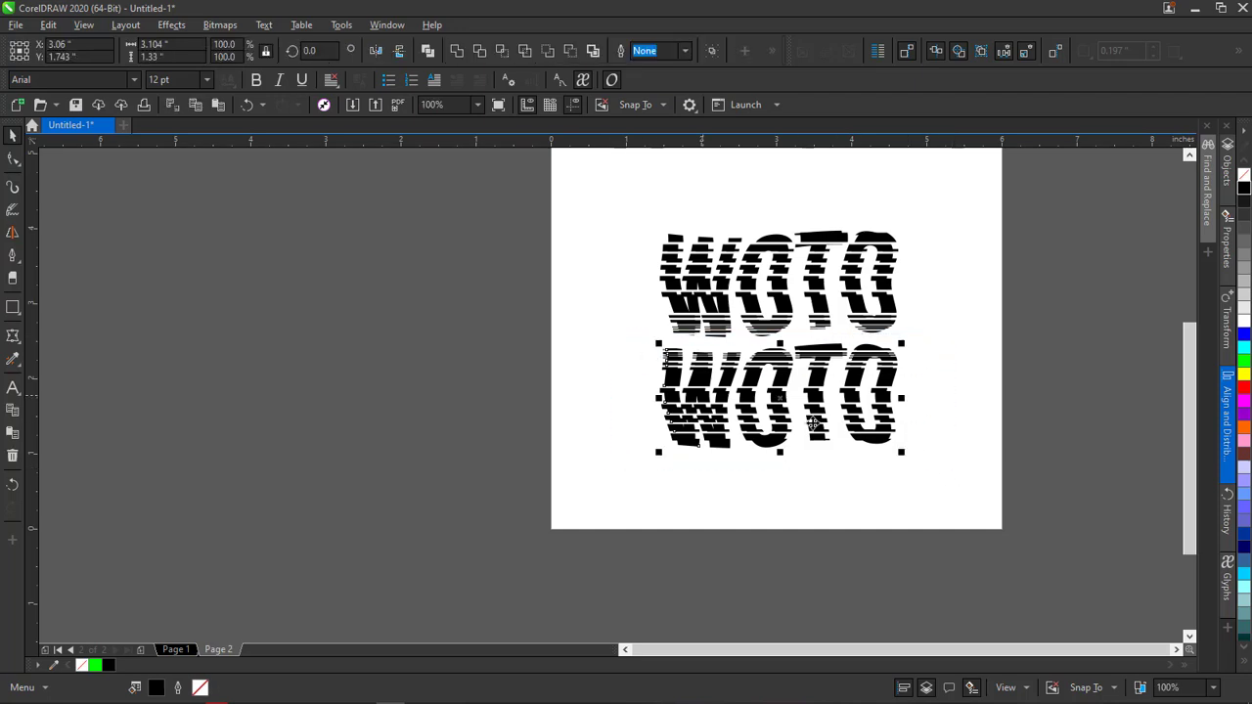
click(455, 52)
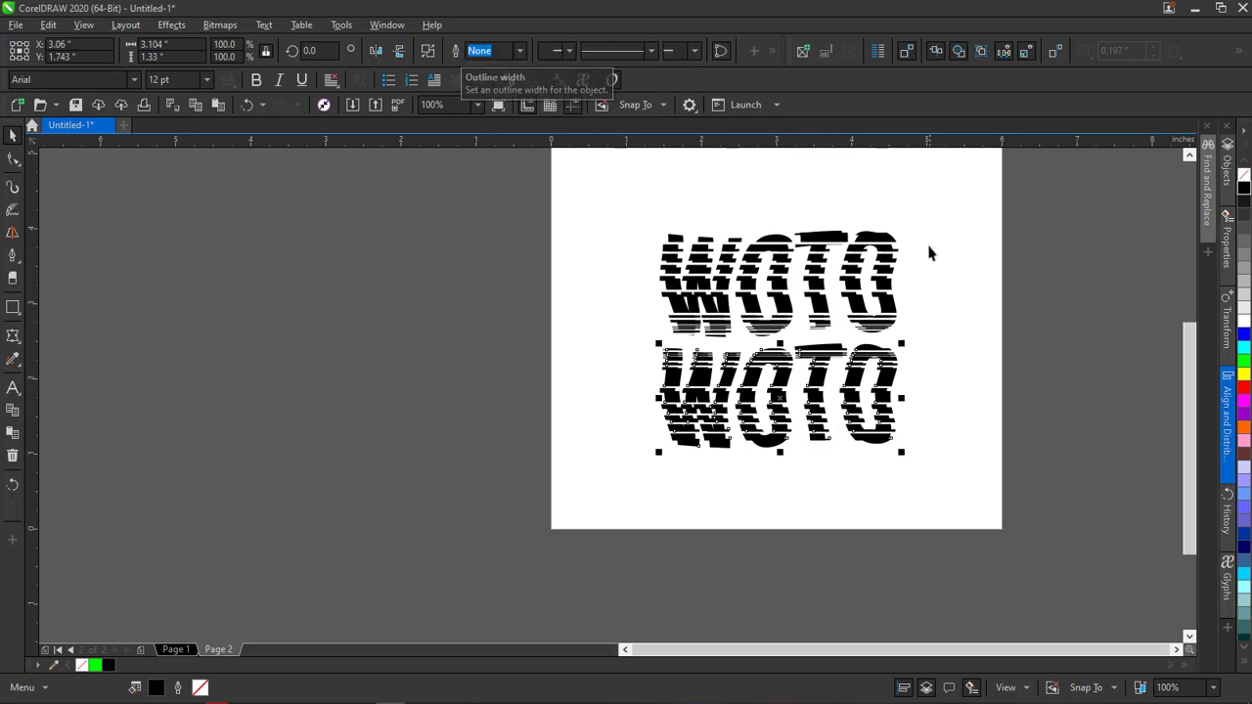
Try moving the welded lower WOTO off the side of the page, and undo the move
click(607, 287)
click(724, 391)
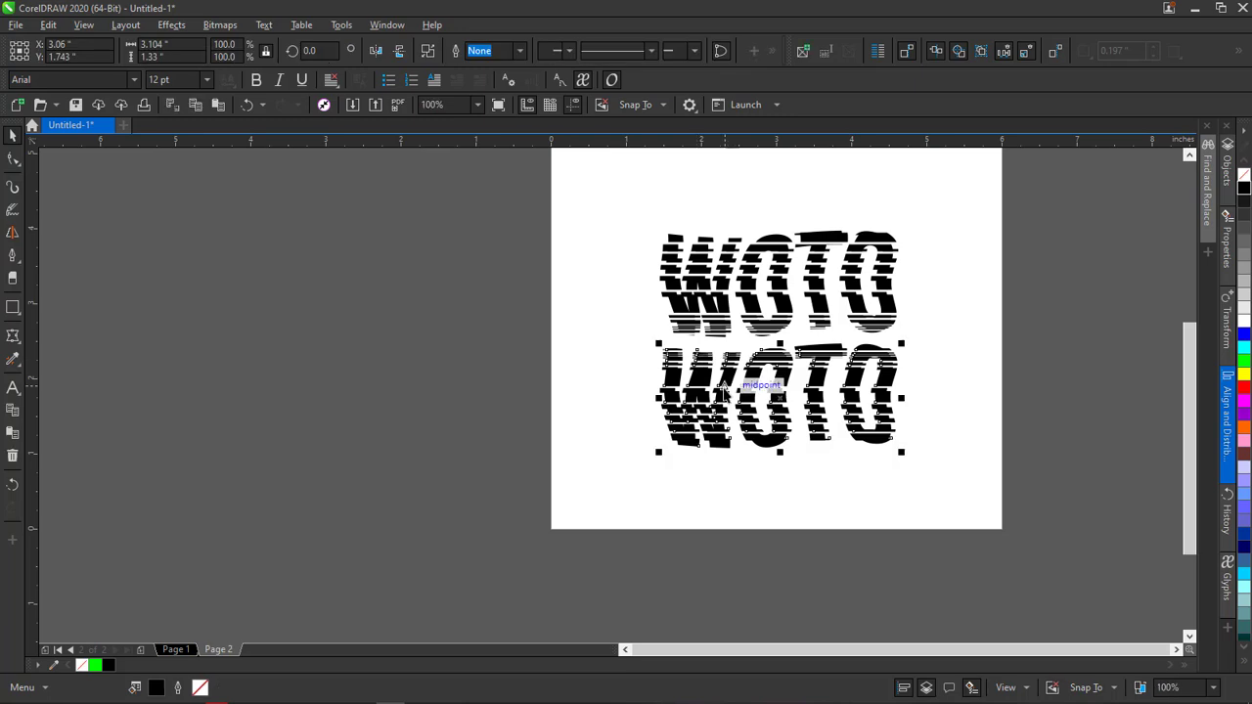
drag(724, 392, 474, 357)
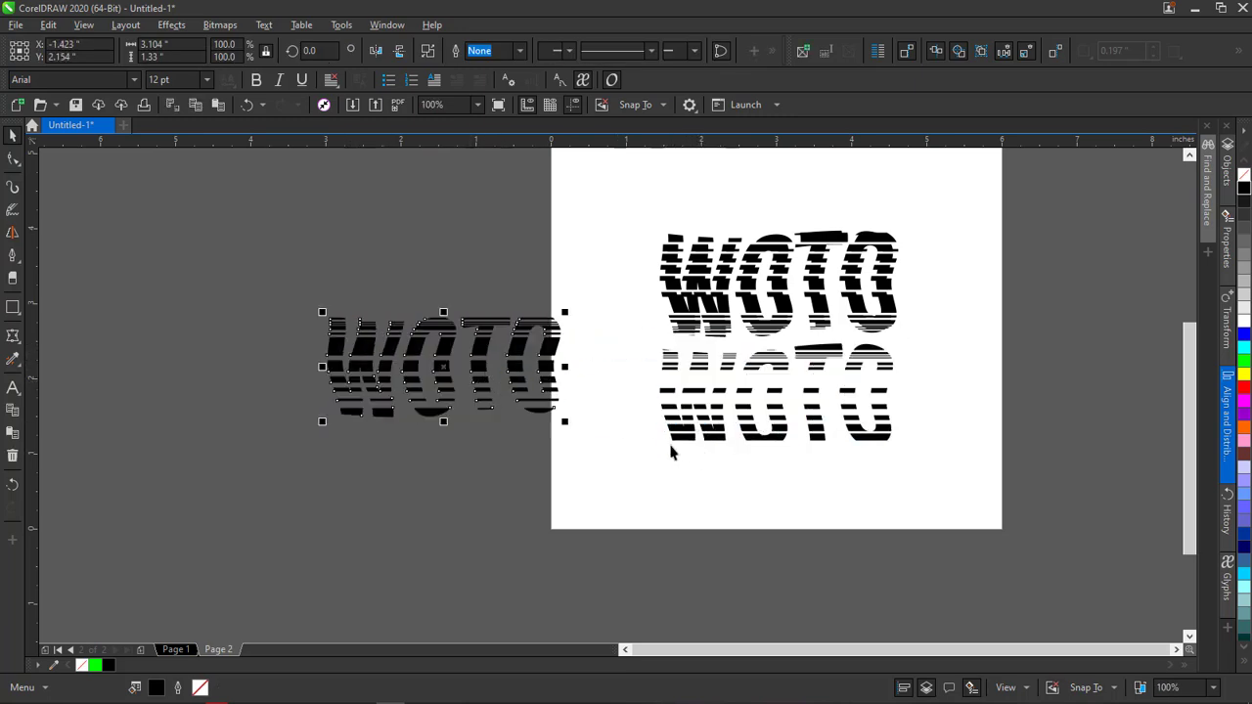
key(ctrl+z)
Reselect the welded lower WOTO curve and break it apart into separate pieces
click(964, 494)
drag(964, 491, 536, 337)
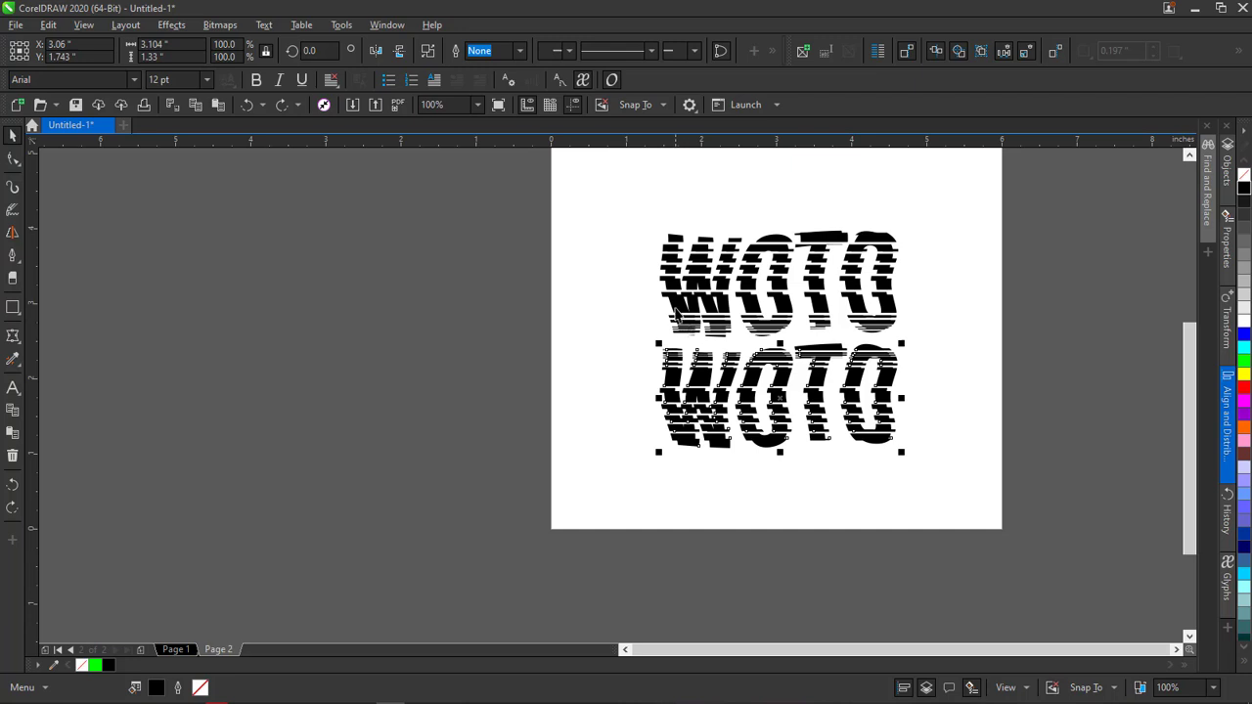
click(675, 314)
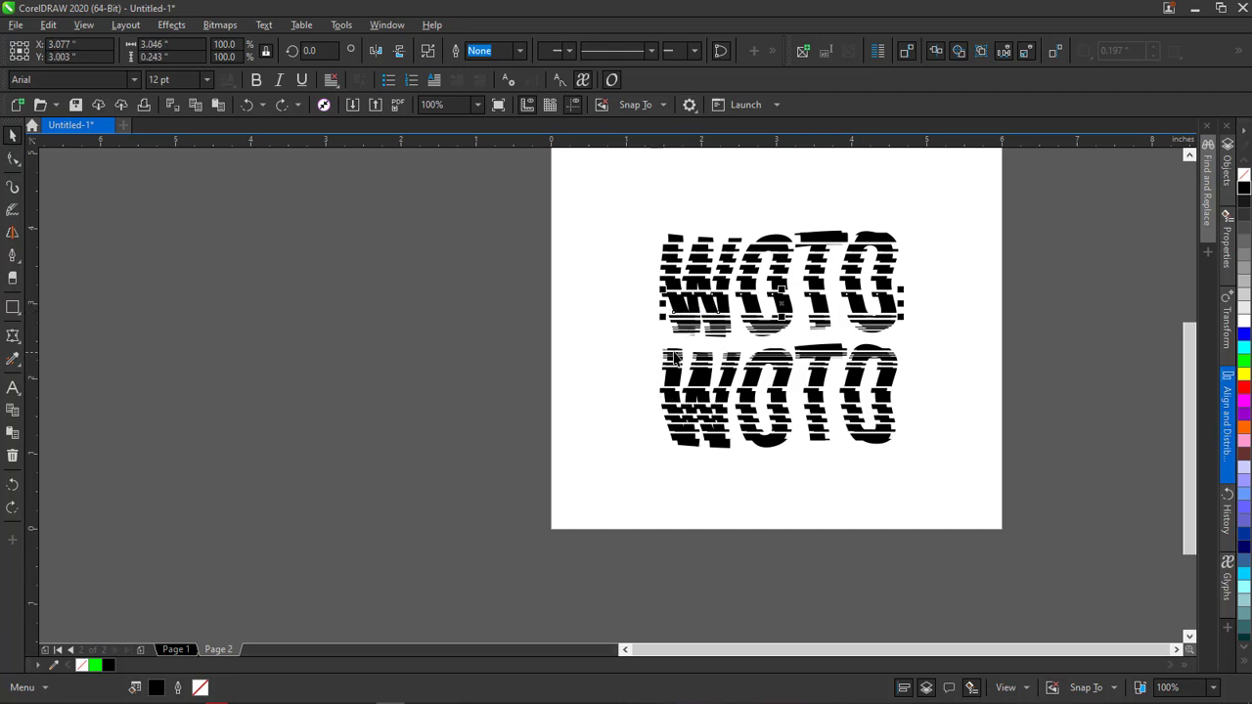
click(677, 358)
drag(607, 329, 581, 342)
click(932, 424)
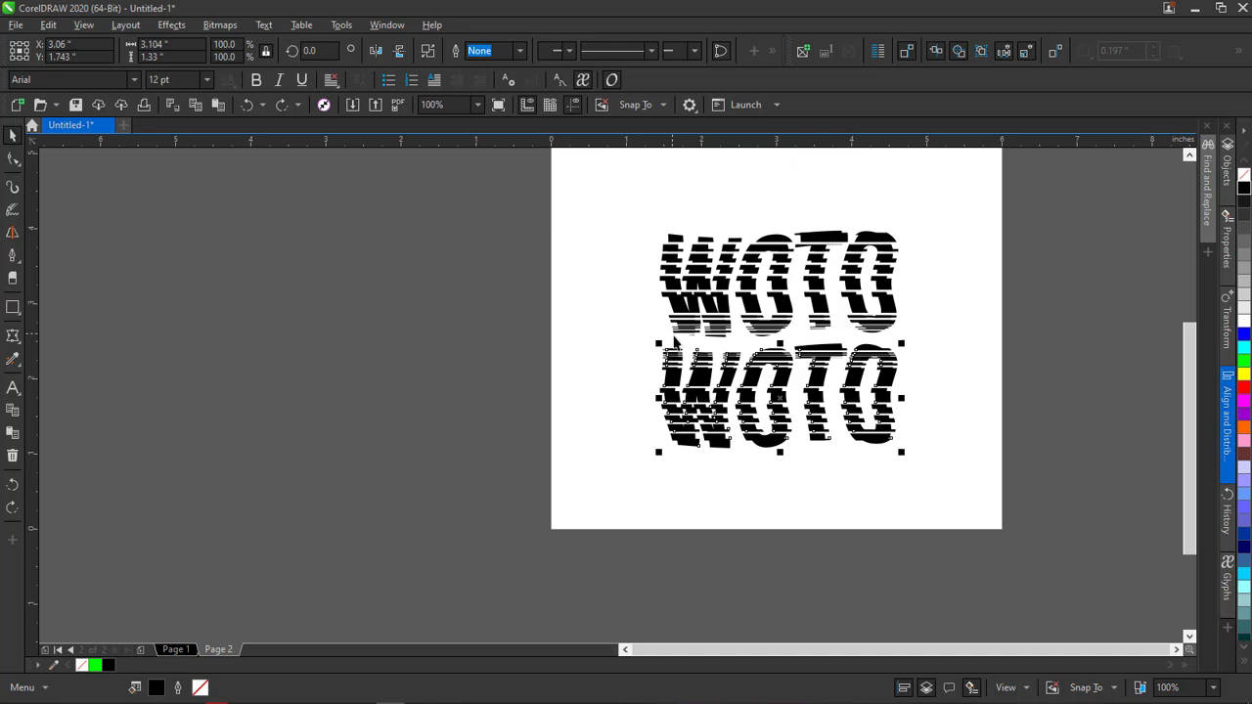
click(429, 54)
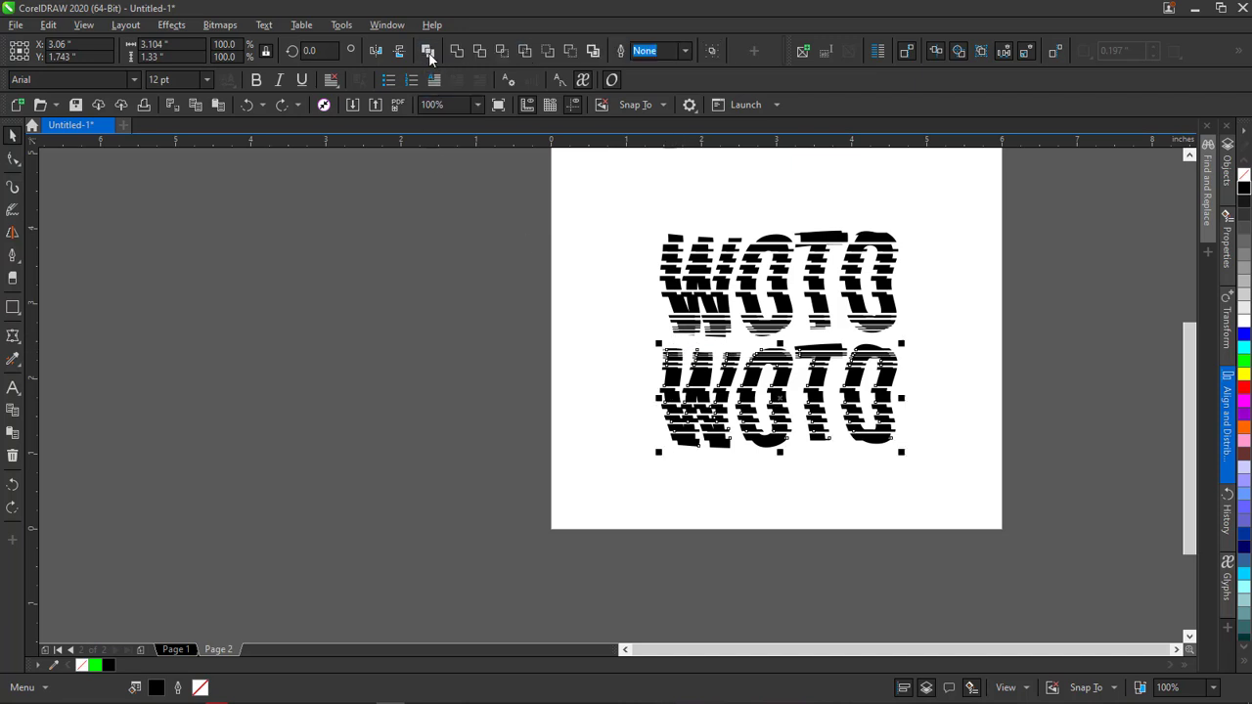
Select the whole lower WOTO lettering and apply Simplify to its overlapping pieces
click(640, 339)
drag(641, 333, 822, 425)
click(620, 336)
drag(634, 333, 921, 466)
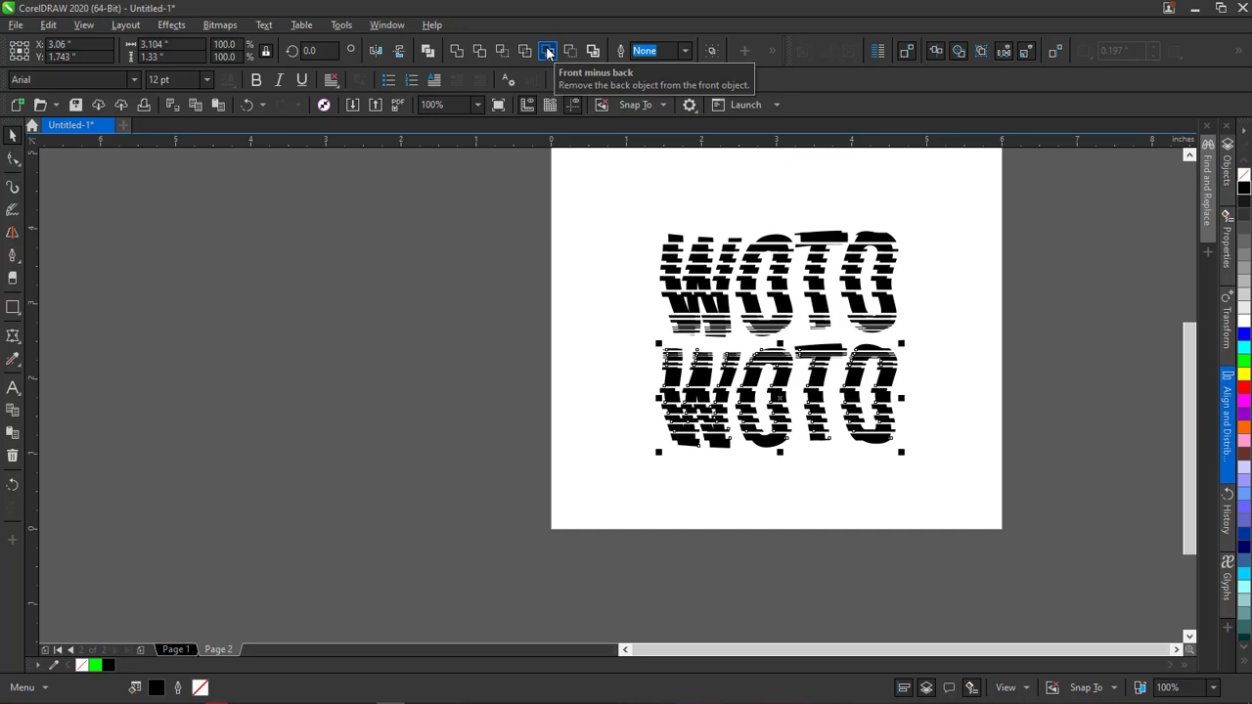
click(523, 51)
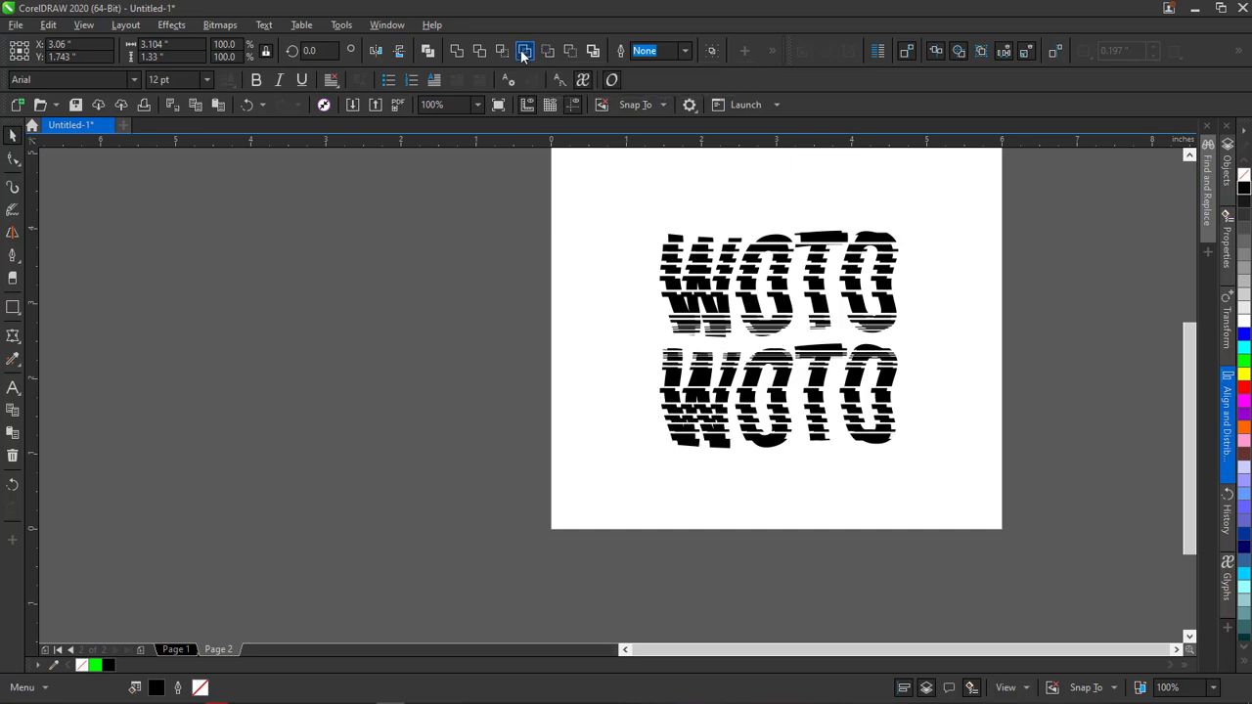
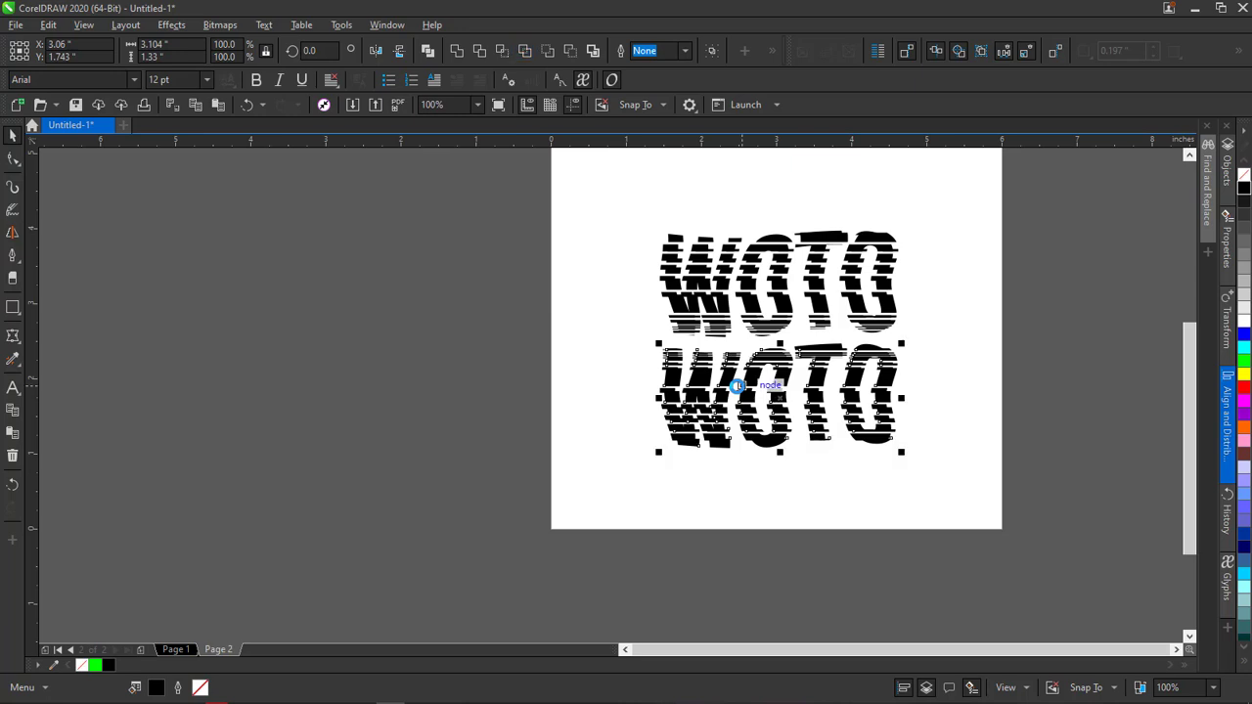
Shift the simplified lower WOTO pieces aside as a check, and undo the shift
drag(737, 385, 648, 409)
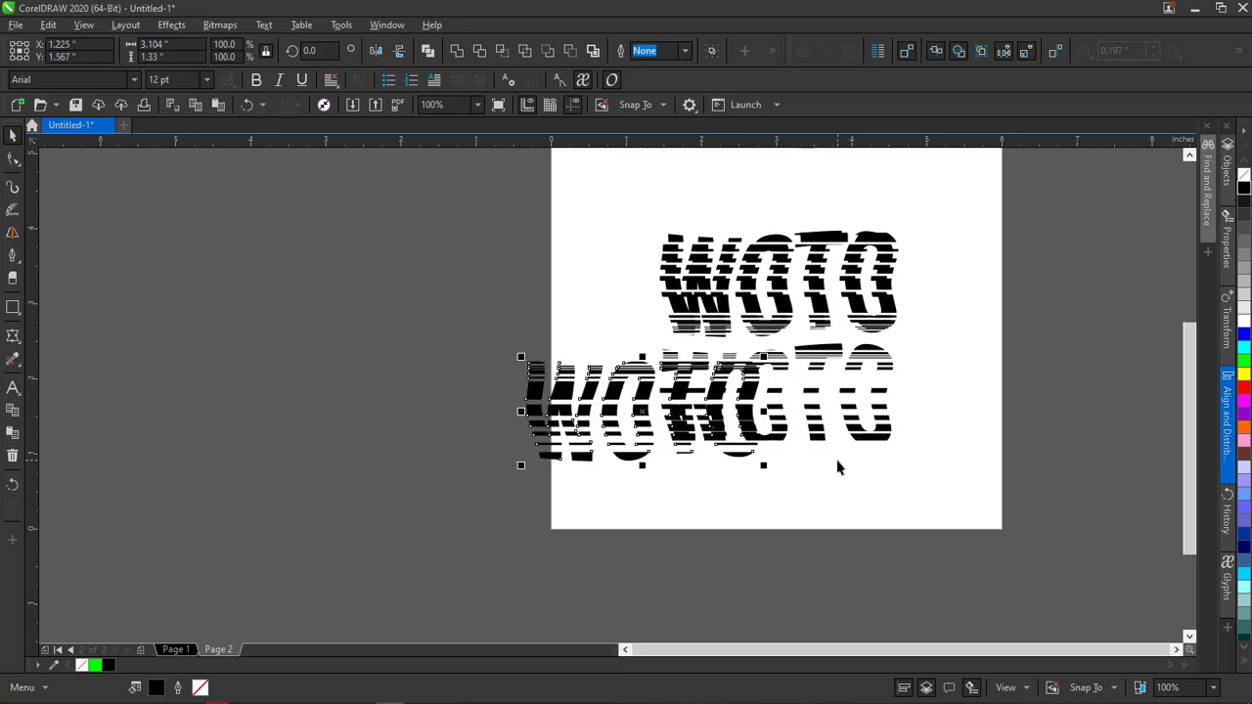
key(ctrl+z)
scroll(768, 442, up, 2)
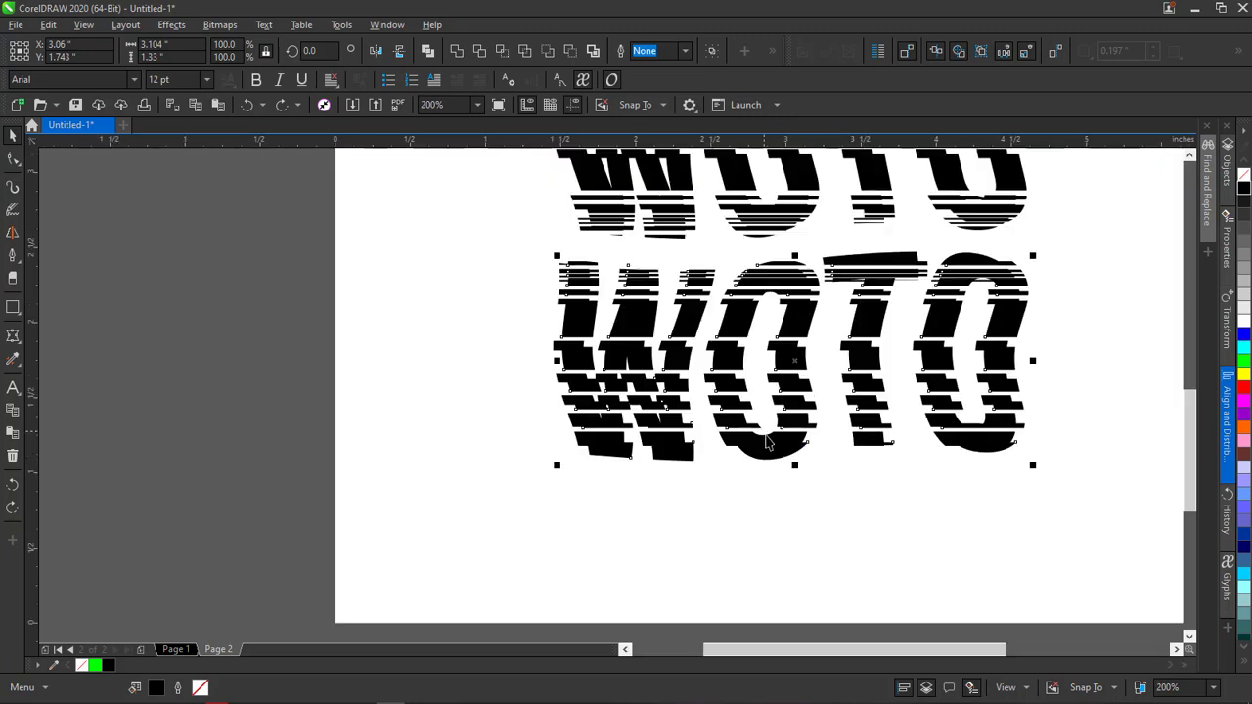
Examine the slice edges of the simplified lower WOTO lettering up close
scroll(769, 443, up, 1)
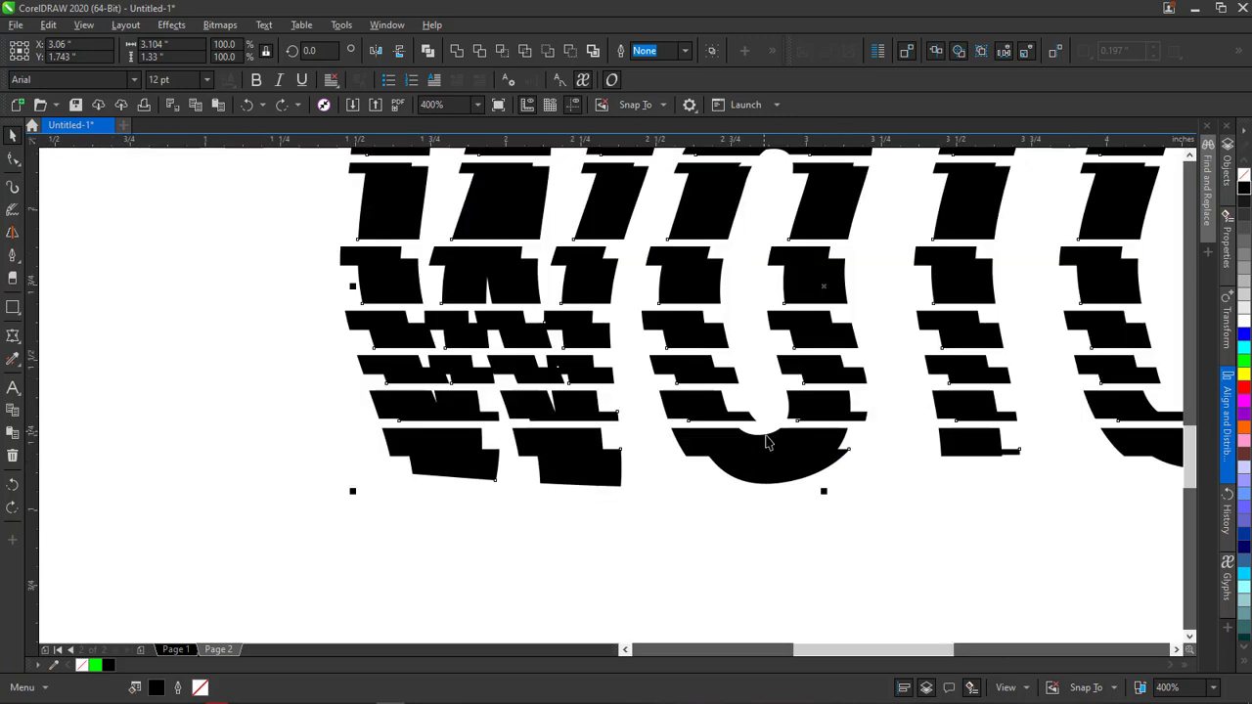
scroll(768, 442, down, 2)
scroll(867, 461, up, 1)
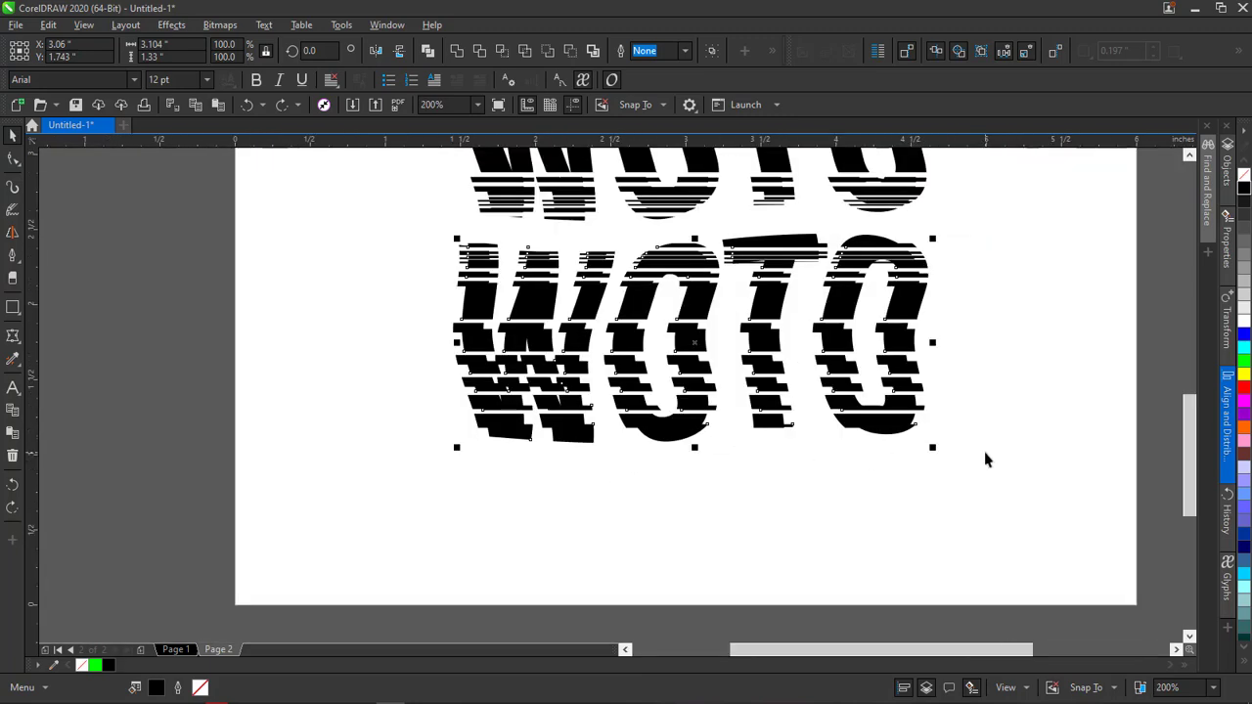
click(983, 475)
scroll(905, 297, up, 2)
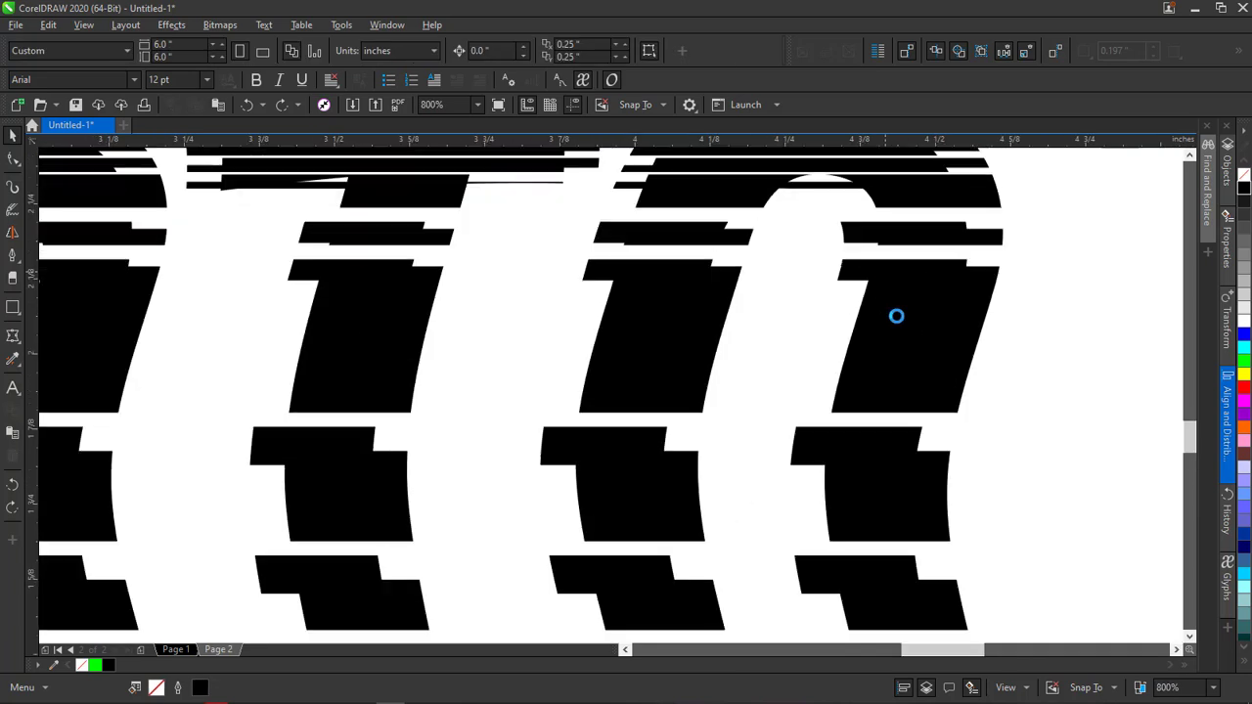
click(896, 316)
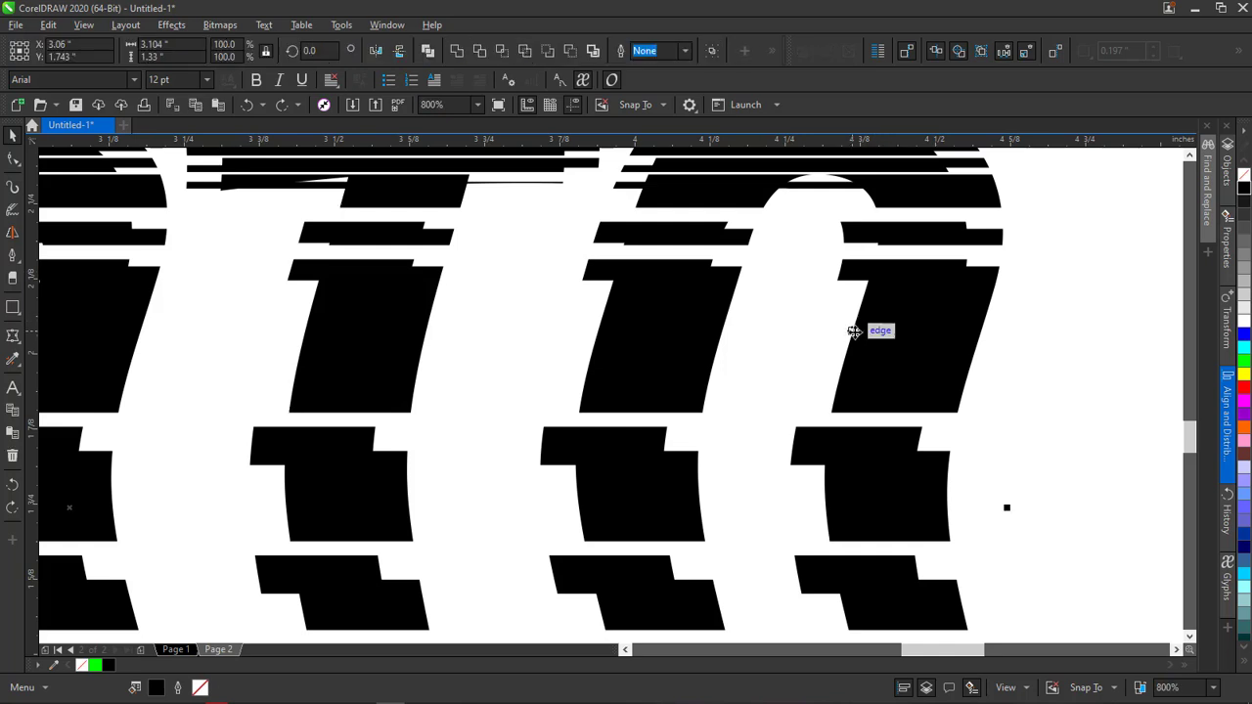
scroll(807, 191, down, 3)
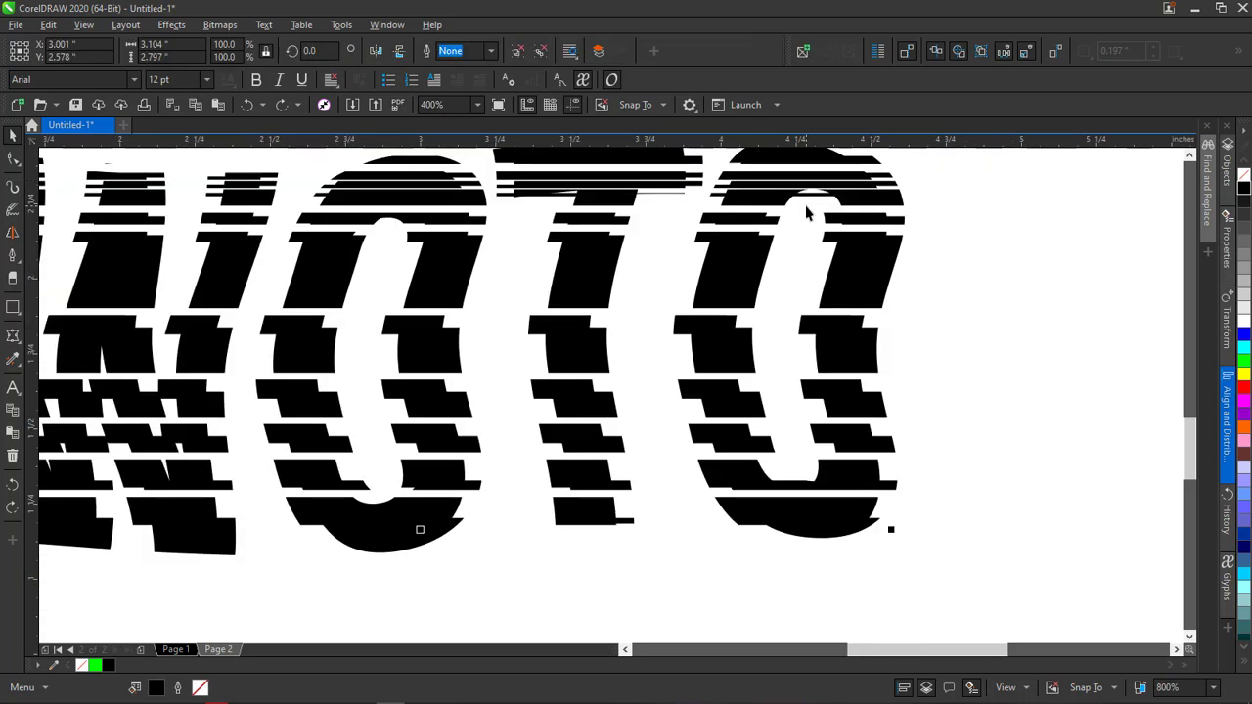
Undo the merging of the lower WOTO back to the separate green overlay on black slices
click(789, 260)
key(ctrl+z)
key(ctrl+z)
key(ctrl+z)
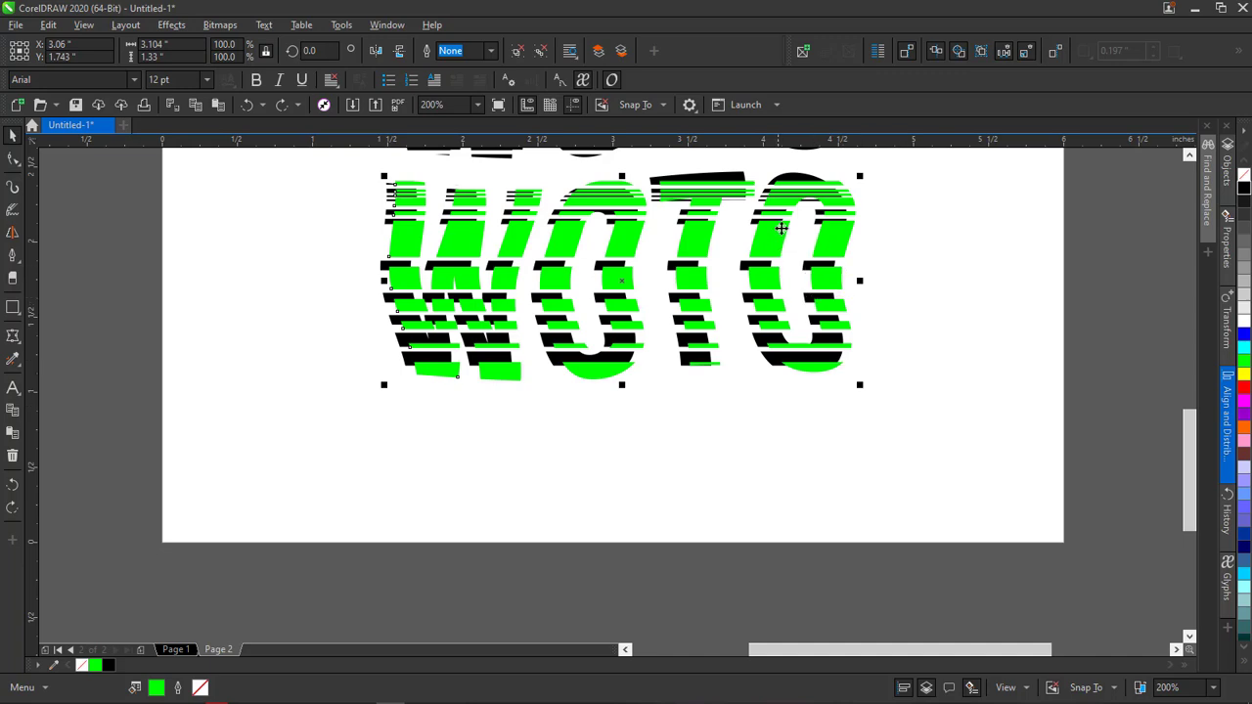
Try moving the green overlay off the lower black WOTO slices, and undo the move
drag(782, 228, 918, 359)
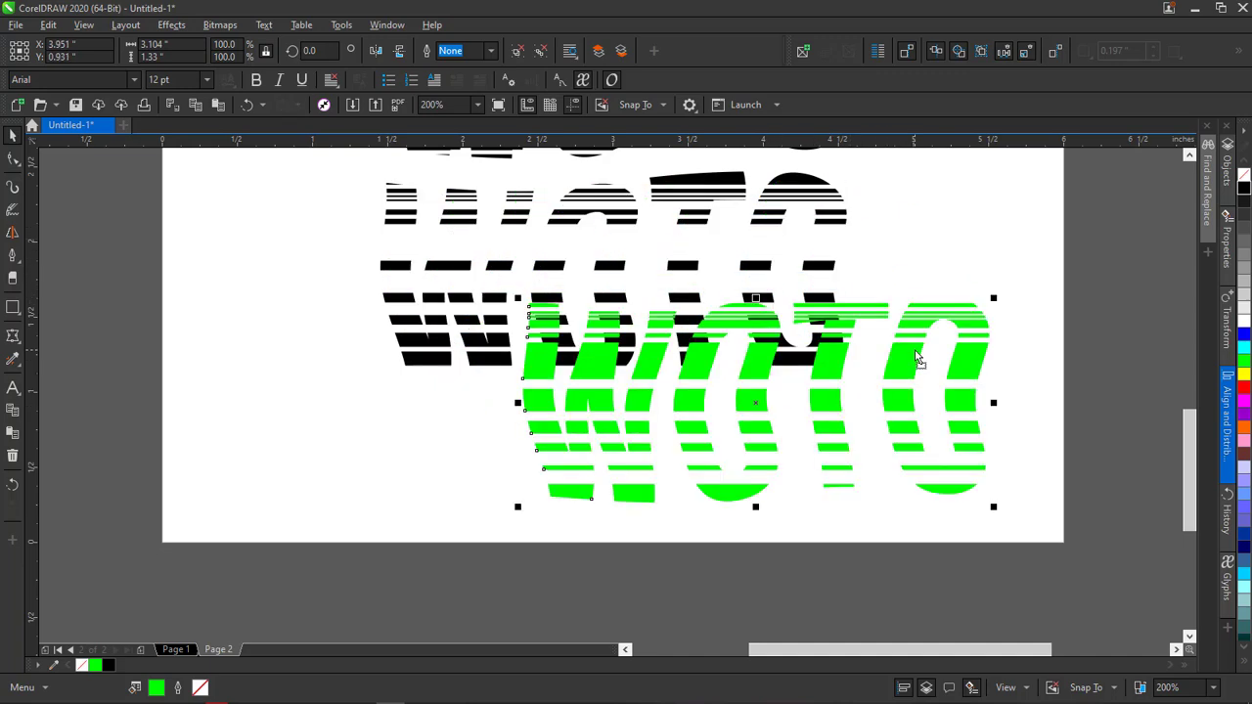
key(ctrl+z)
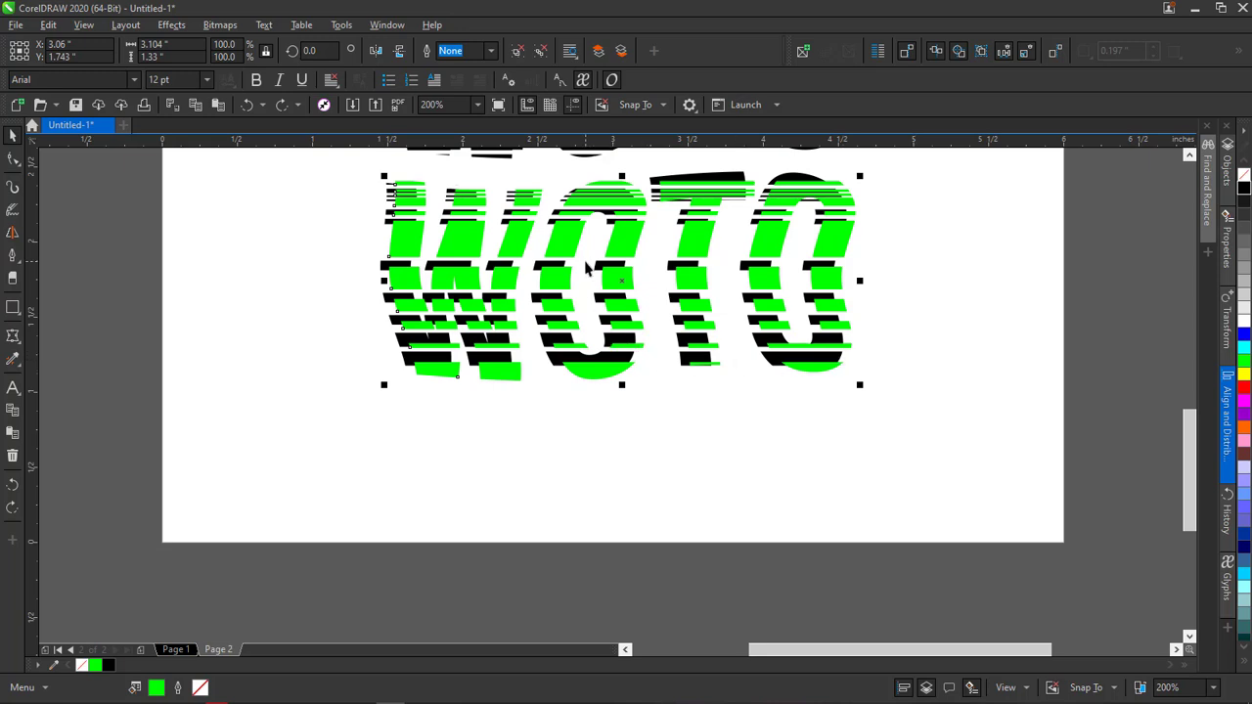
key(ctrl+shift+z)
key(ctrl+z)
Nudge the green overlay down over the black slices to Y 1.725 in
scroll(604, 233, up, 2)
scroll(654, 246, up, 2)
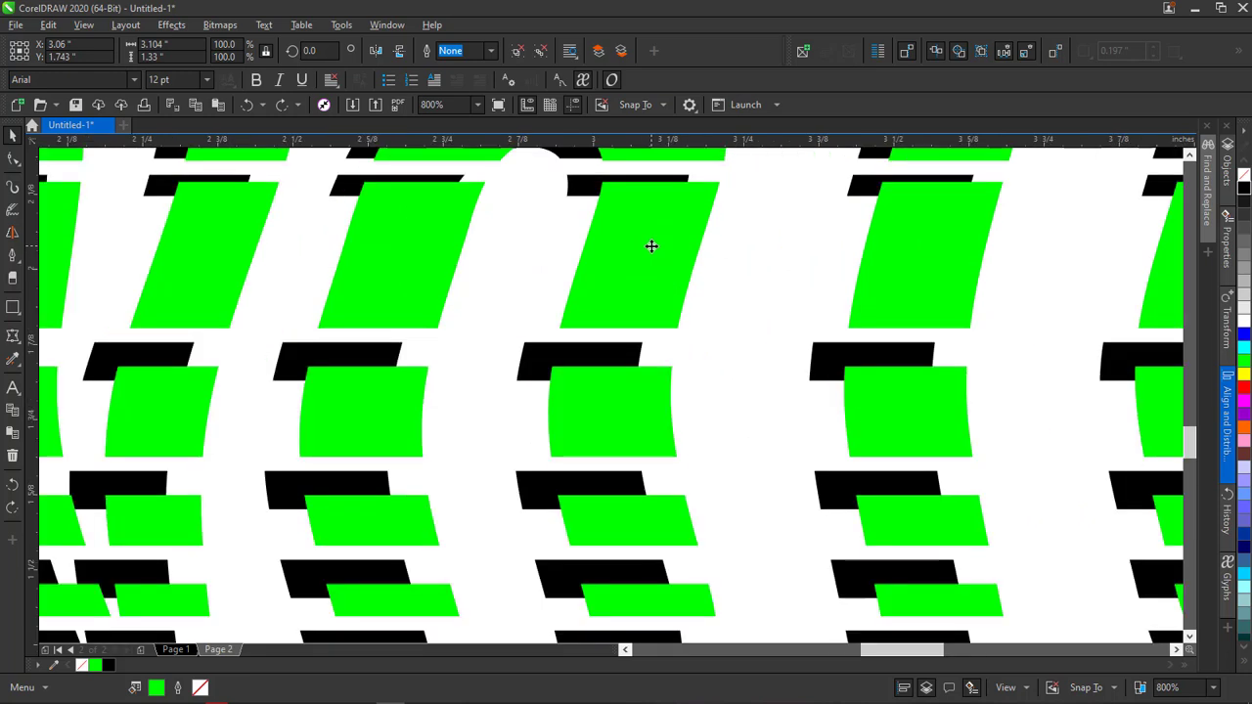
scroll(645, 256, down, 2)
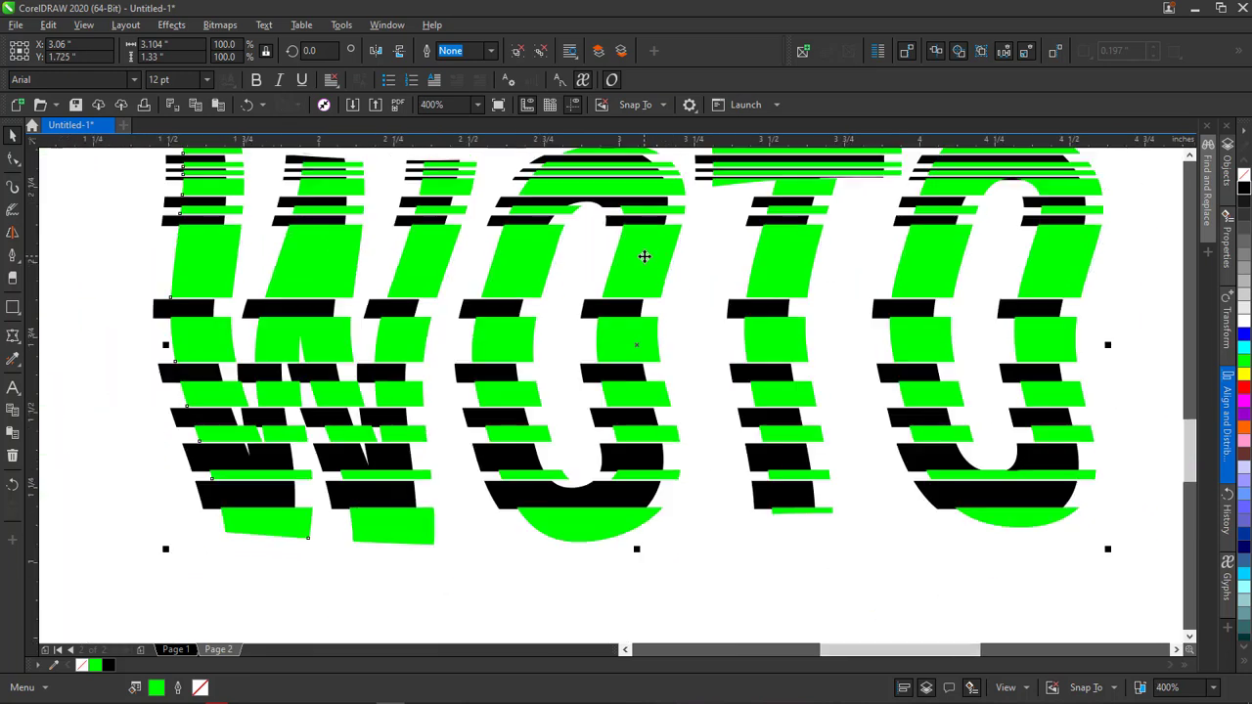
scroll(645, 257, down, 2)
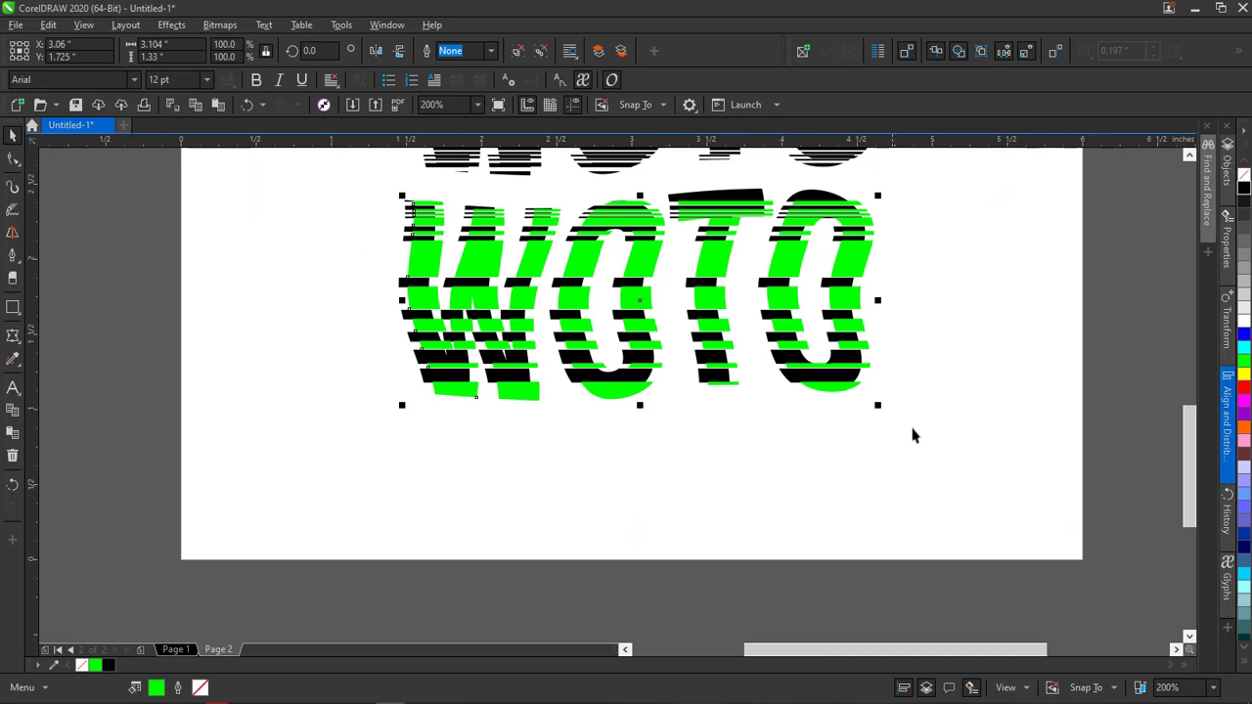
drag(923, 450, 294, 195)
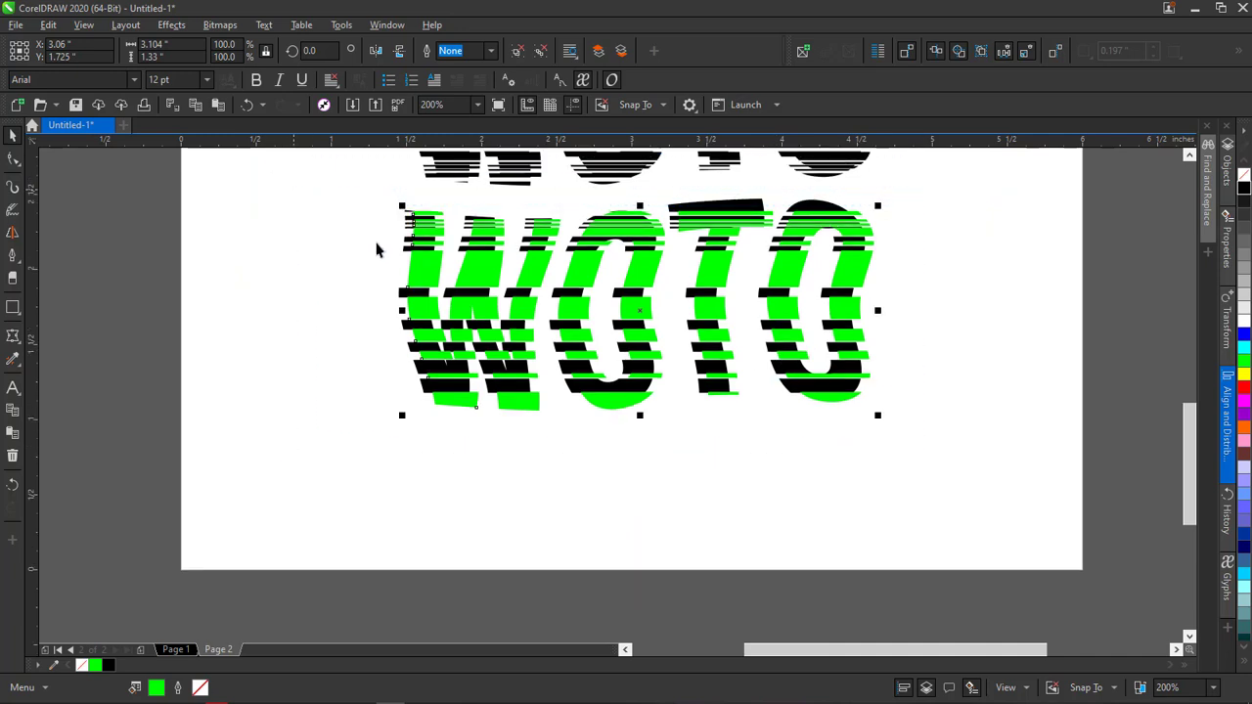
Ungroup the black WOTO lettering, select both letterings with the green overlay, and weld them together
click(742, 205)
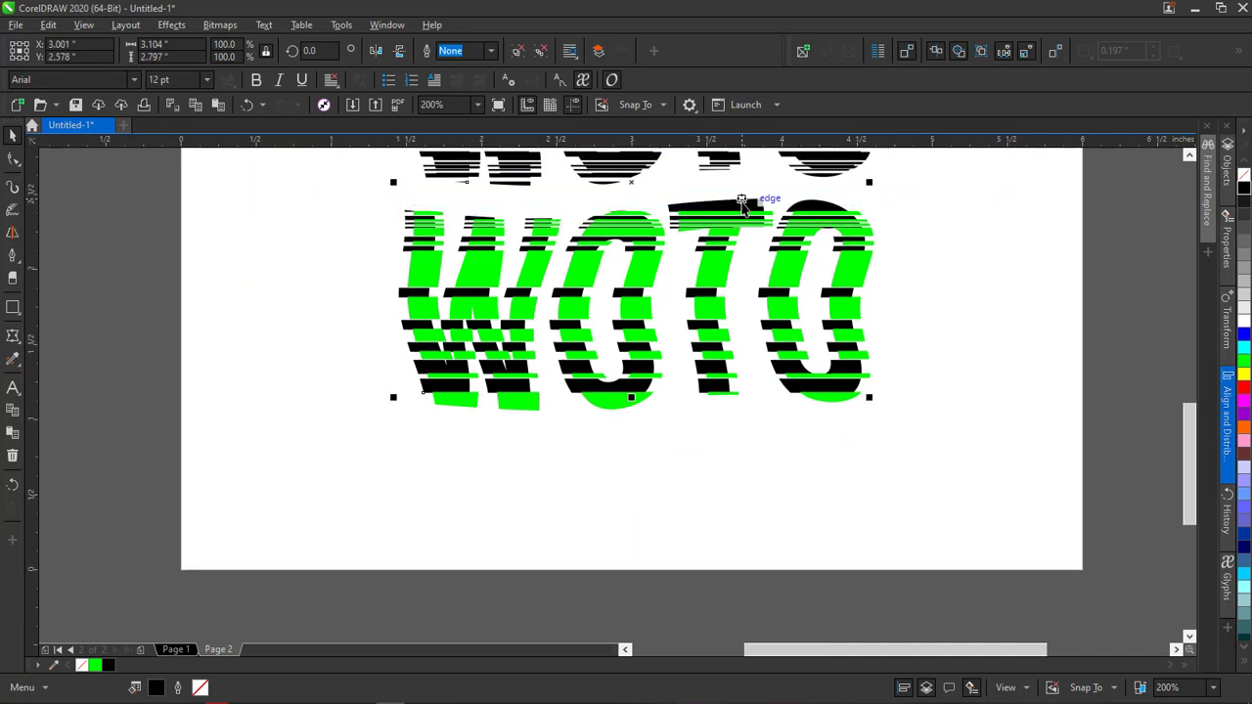
scroll(742, 202, down, 2)
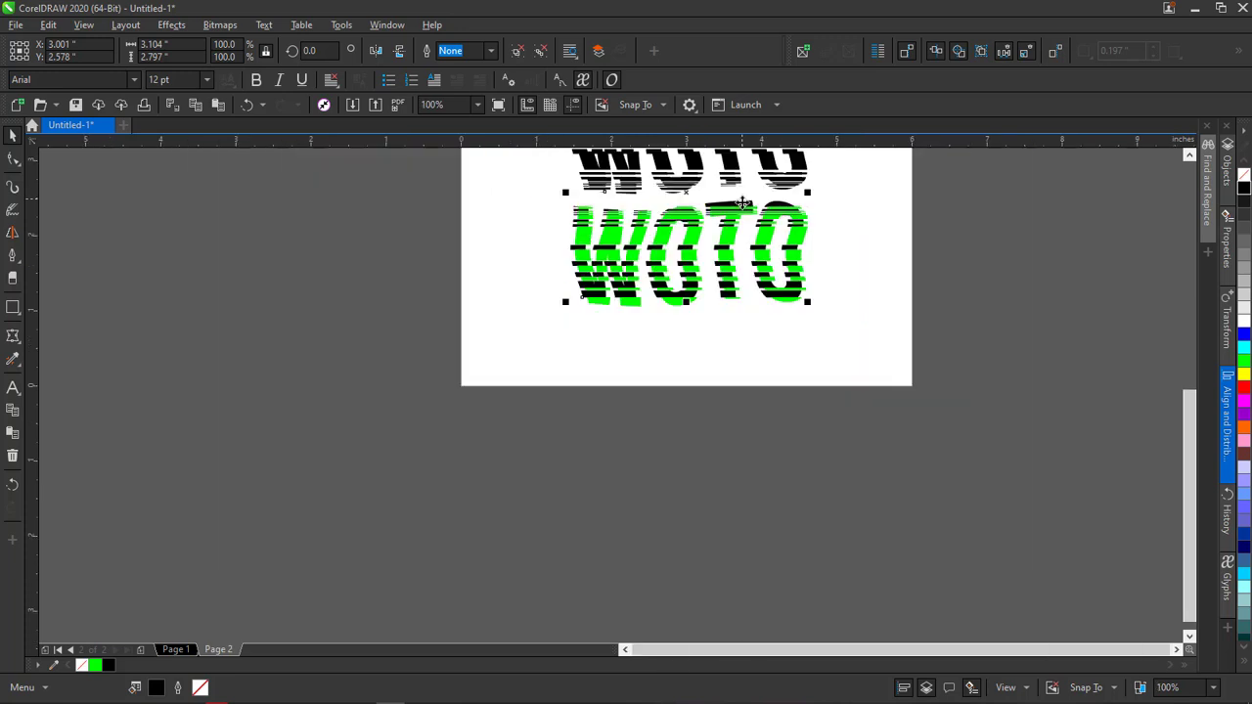
click(1194, 154)
click(1194, 154)
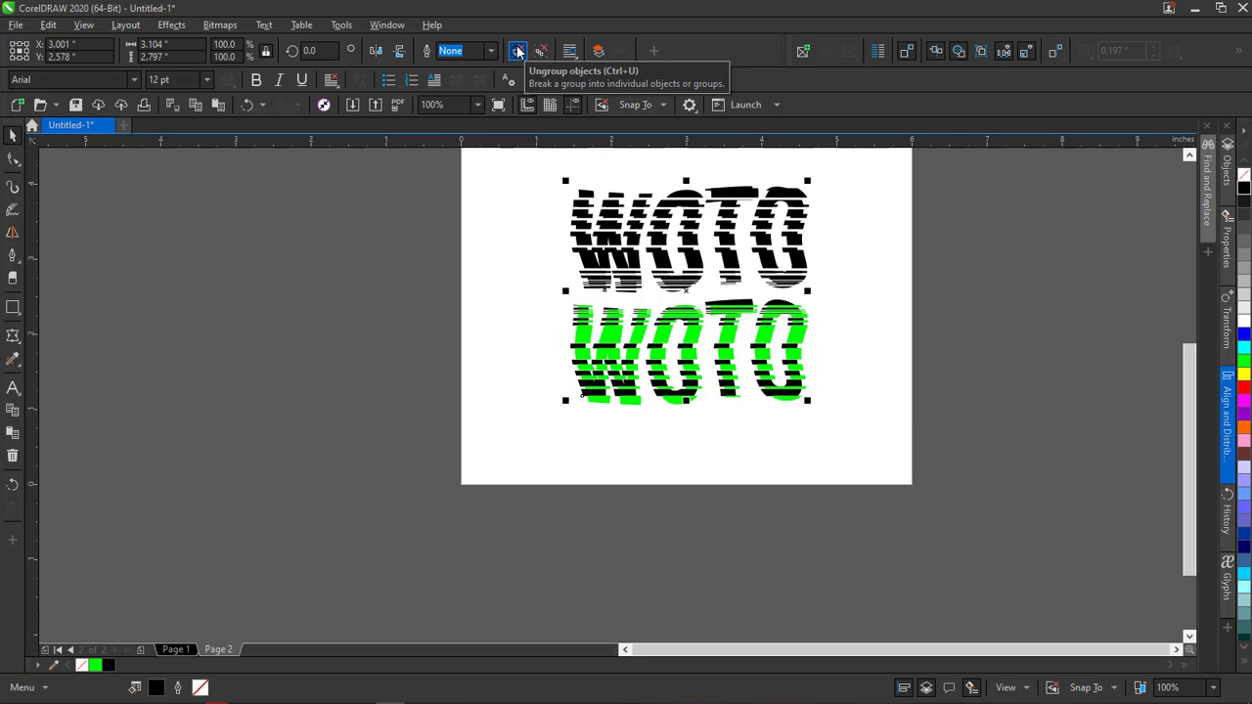
click(518, 51)
click(874, 336)
drag(844, 441, 520, 162)
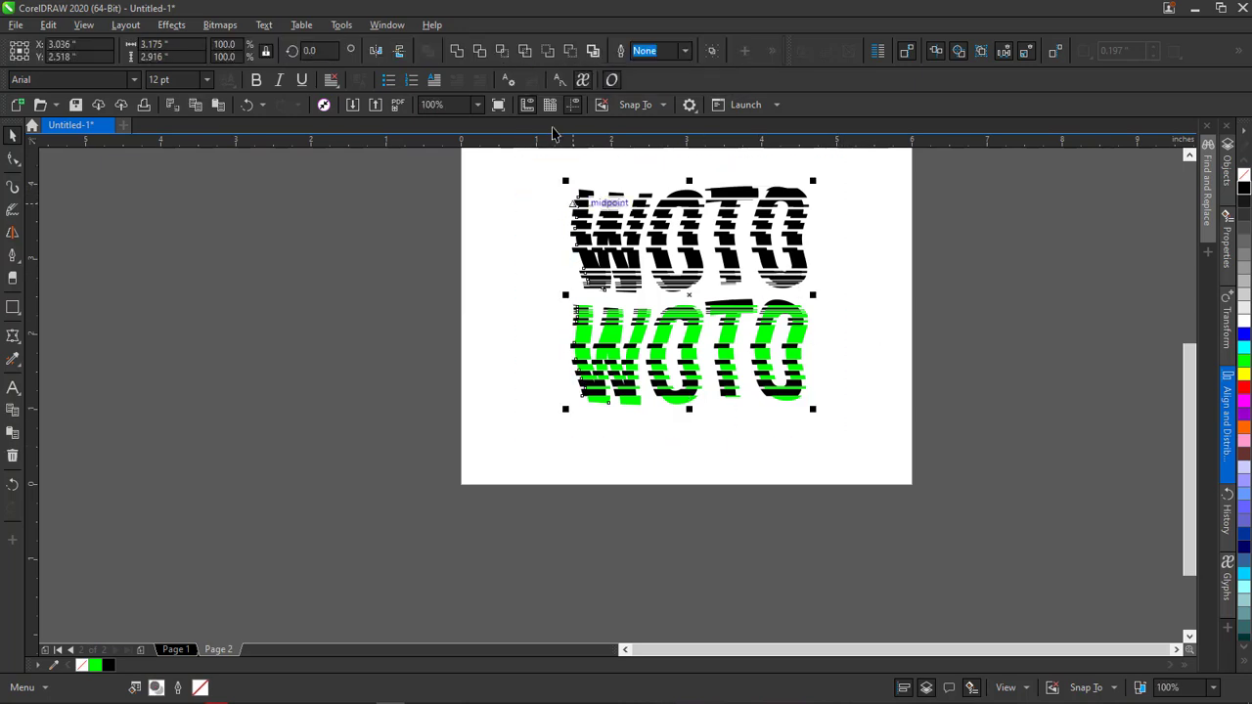
click(457, 51)
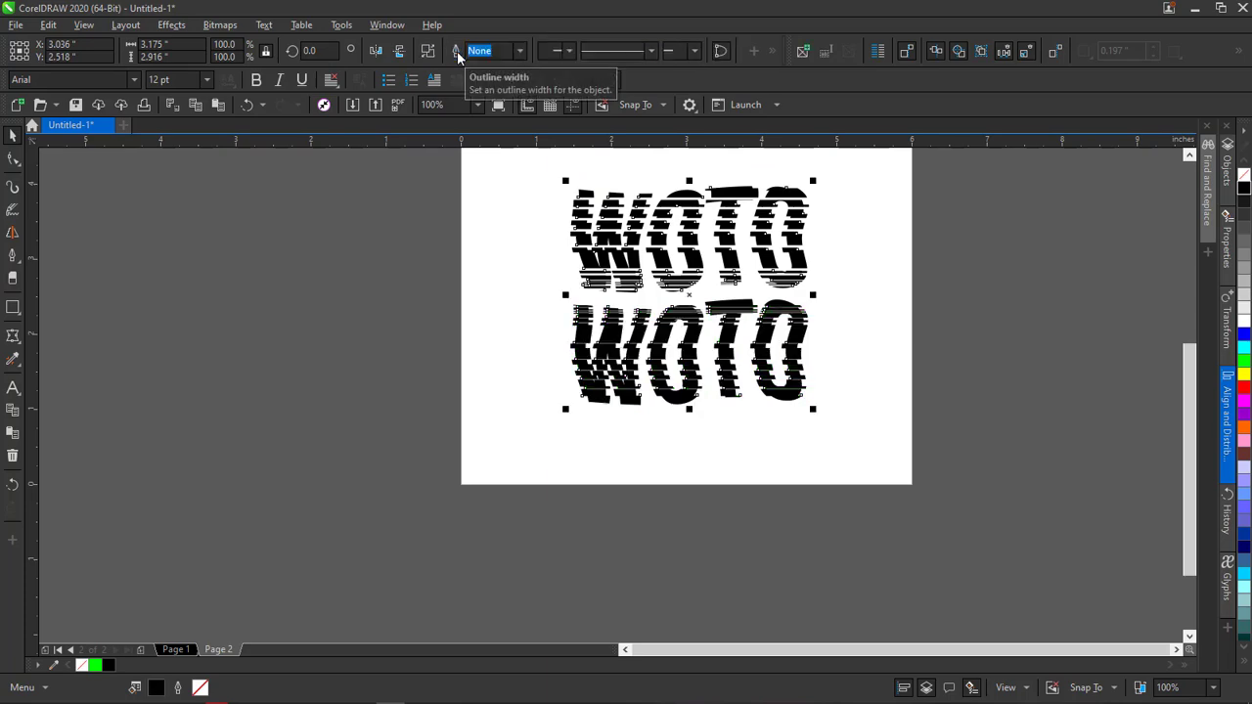
Check the welded WOTO letterings, and undo the weld, the ungrouping and the overlay nudge
scroll(731, 322, down, 3)
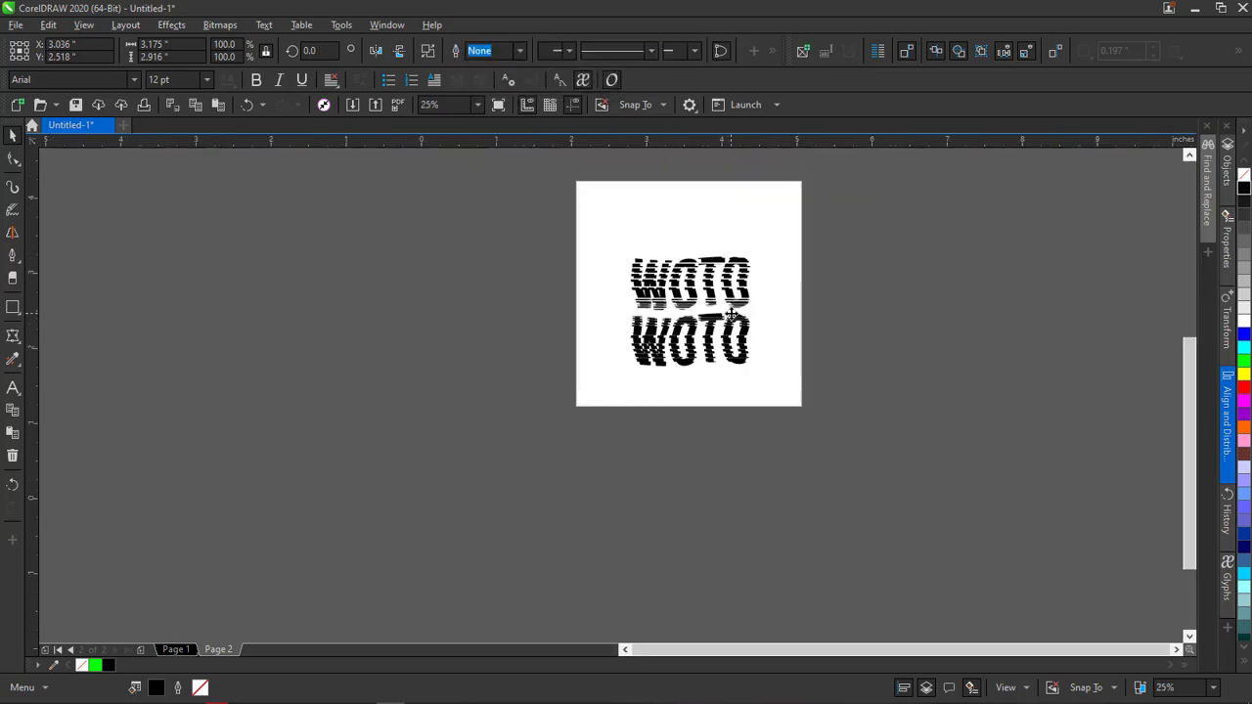
scroll(731, 318, up, 7)
scroll(731, 313, down, 6)
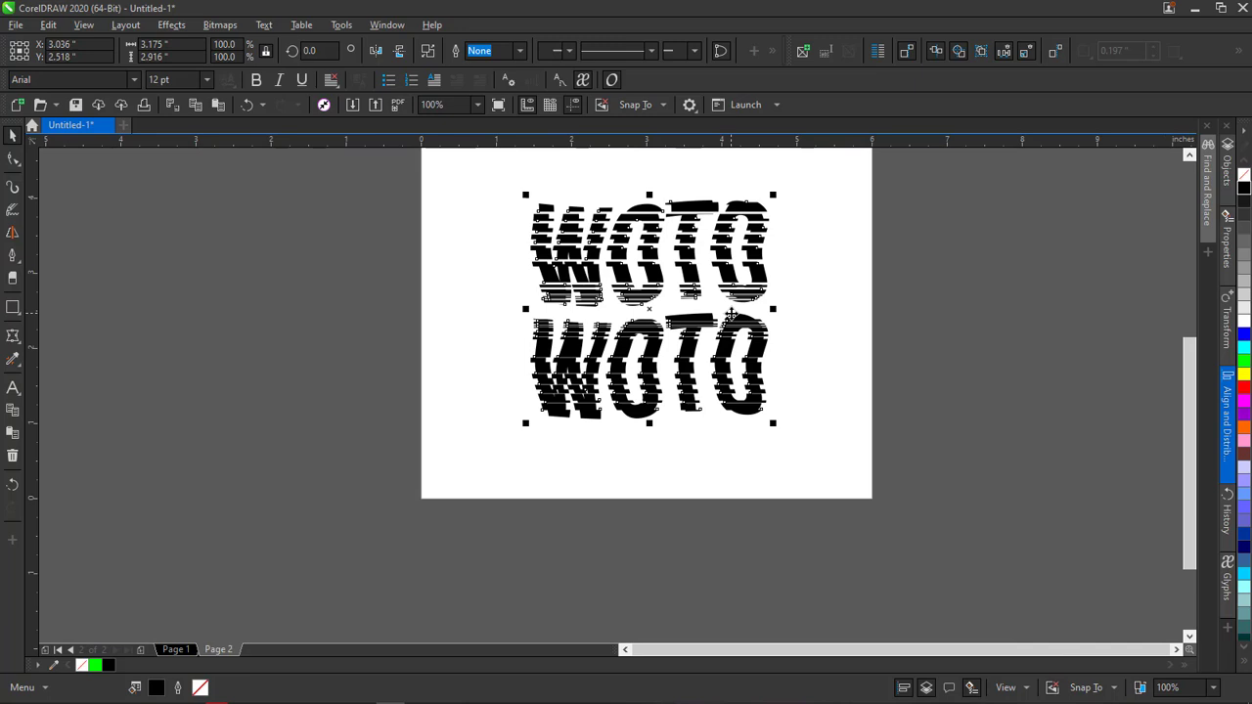
key(ctrl+z)
key(ctrl+z)
key(ctrl+z)
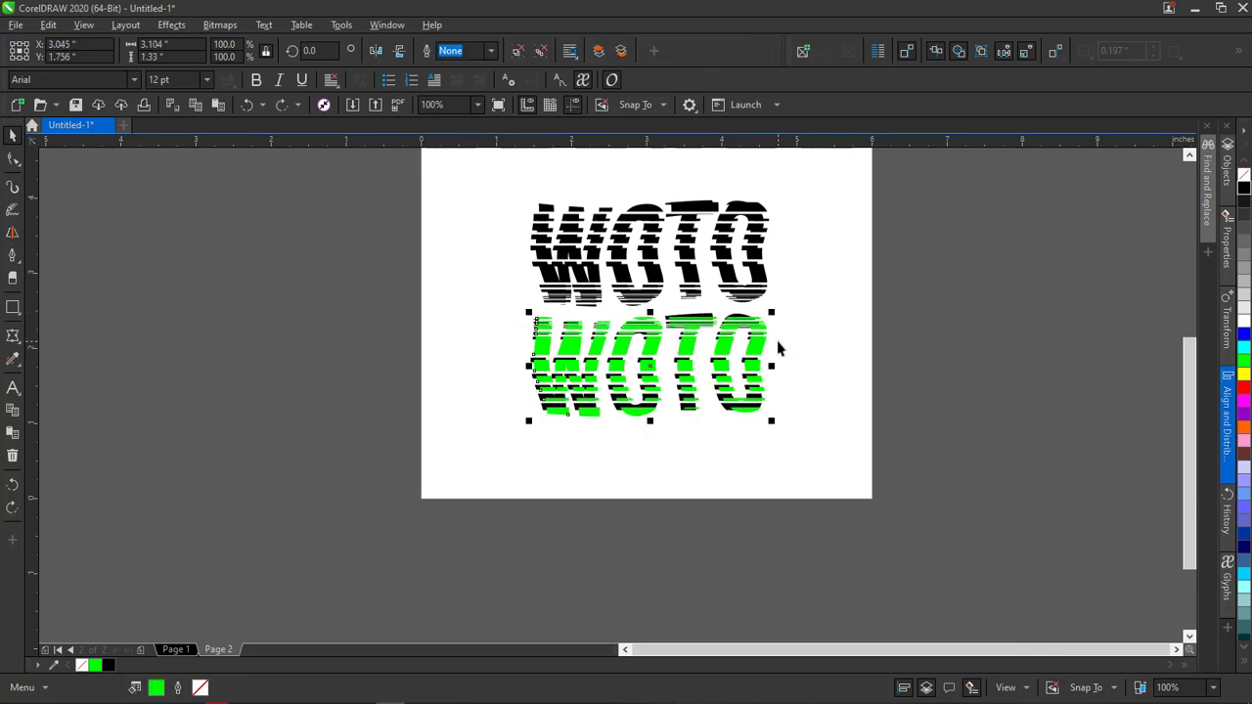
Reselect the green overlay on the lower WOTO and nudge it down to Y 1.738 in
click(803, 405)
click(729, 354)
scroll(736, 389, up, 1)
scroll(719, 306, up, 1)
scroll(722, 302, up, 2)
scroll(724, 299, down, 1)
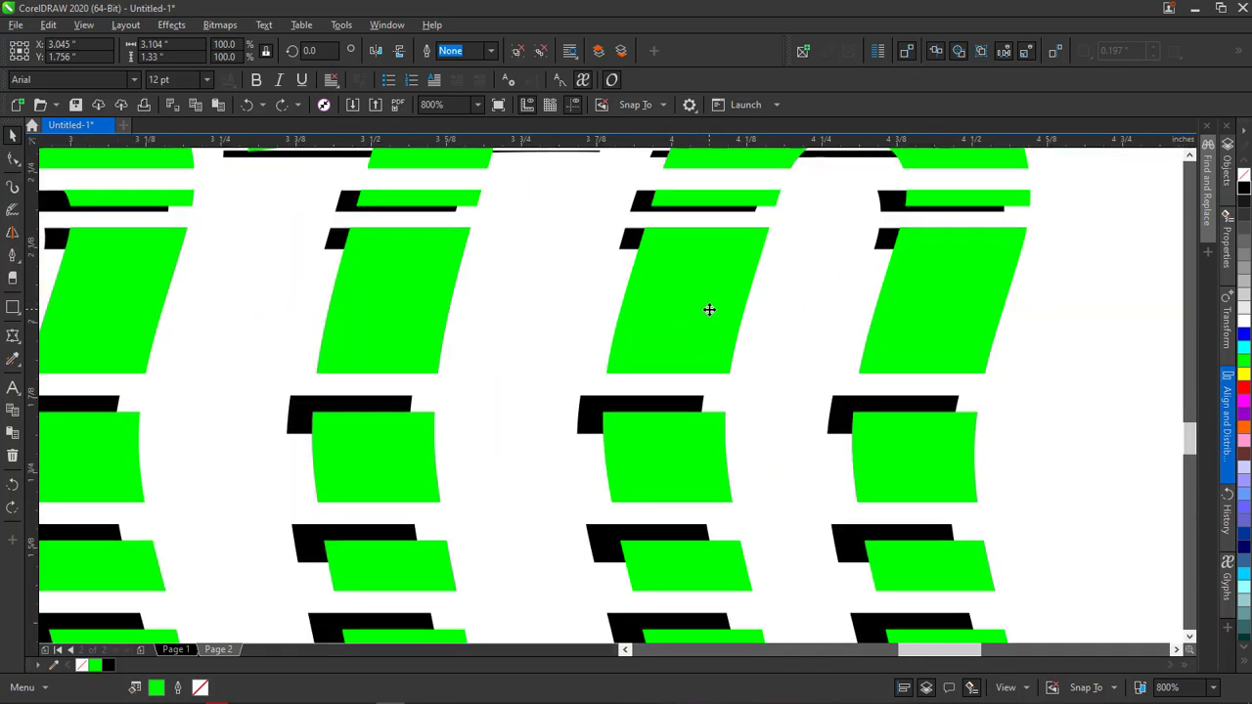
drag(709, 315, 715, 320)
scroll(715, 319, down, 2)
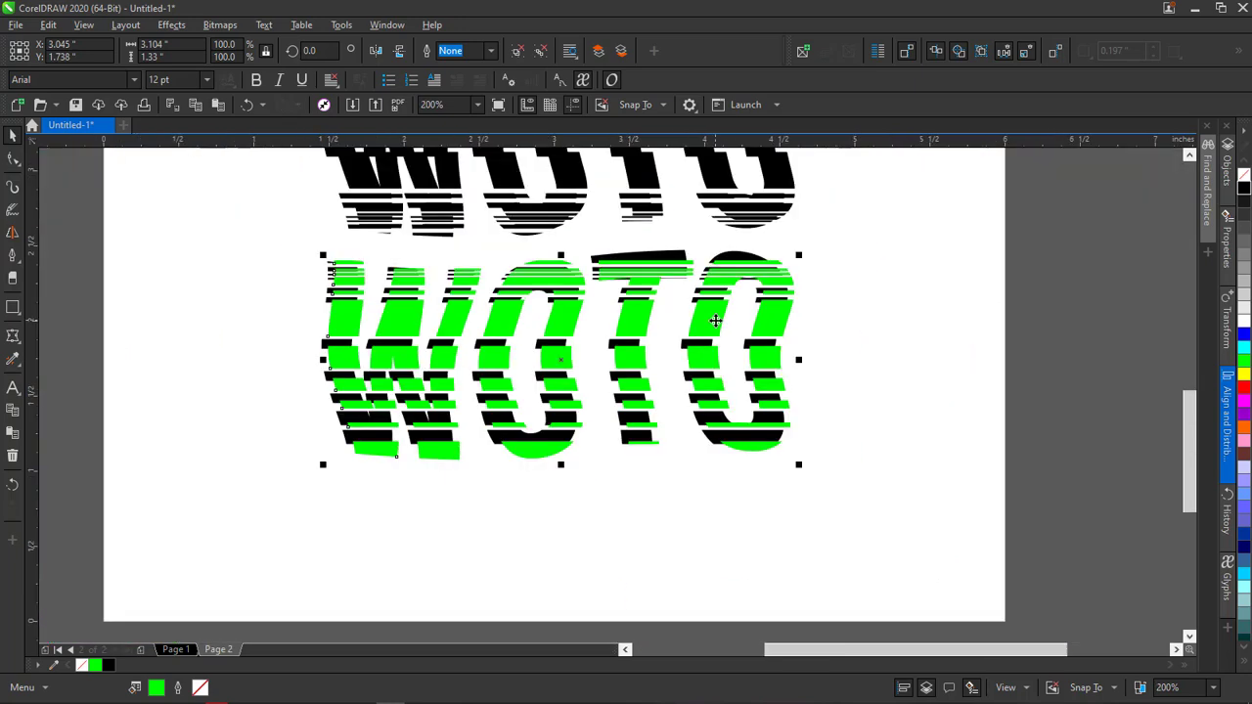
scroll(715, 320, up, 1)
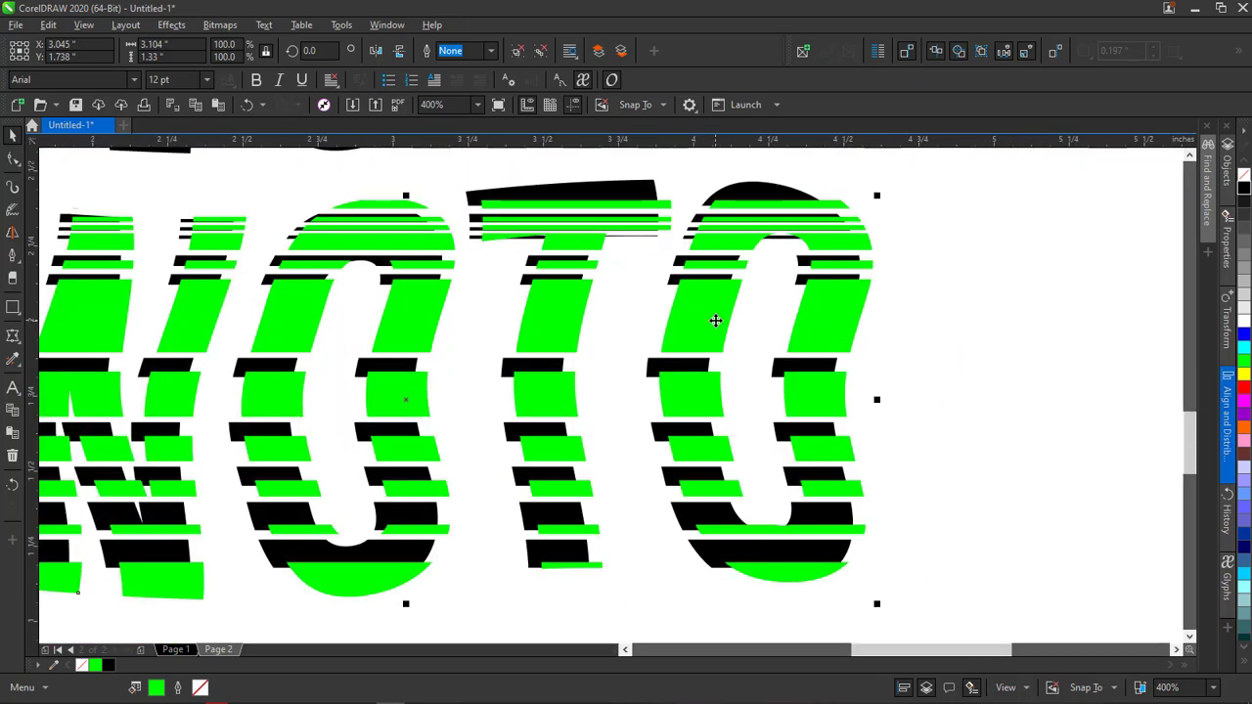
Lower the green overlay slightly further over the black slices, to Y 1.729 in
drag(571, 327, 565, 342)
scroll(569, 331, up, 2)
scroll(566, 341, down, 1)
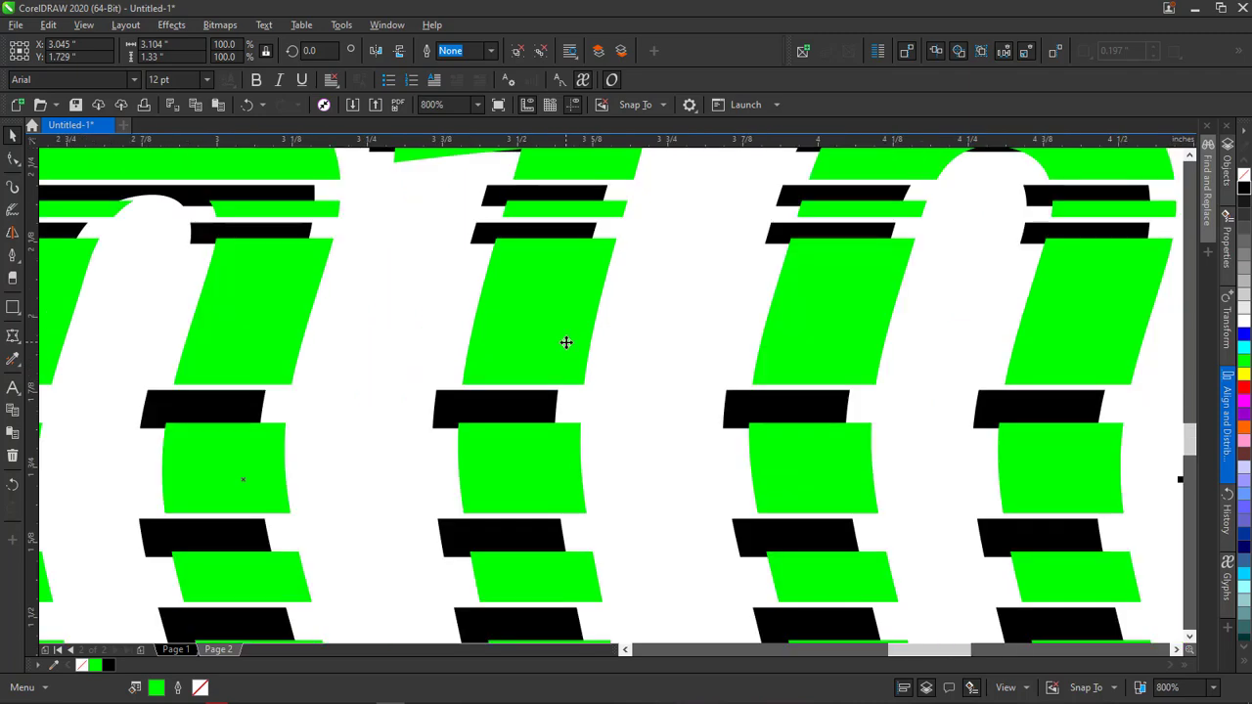
scroll(566, 341, down, 1)
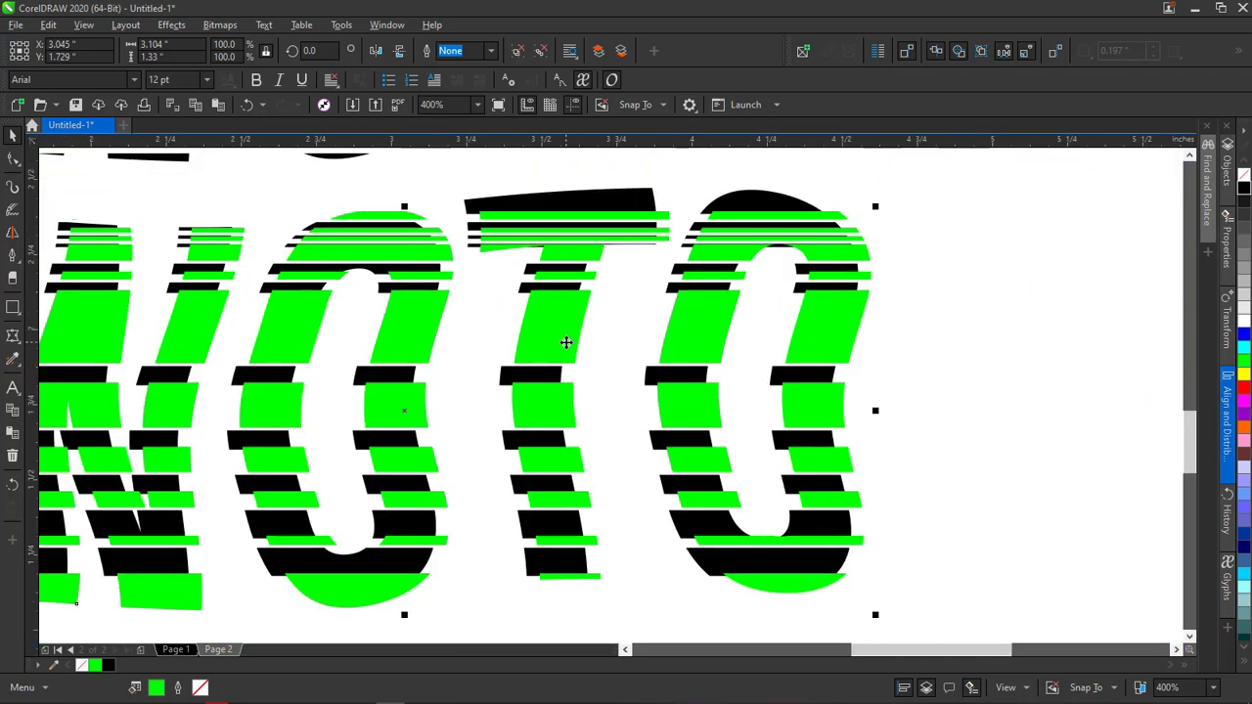
scroll(565, 342, down, 1)
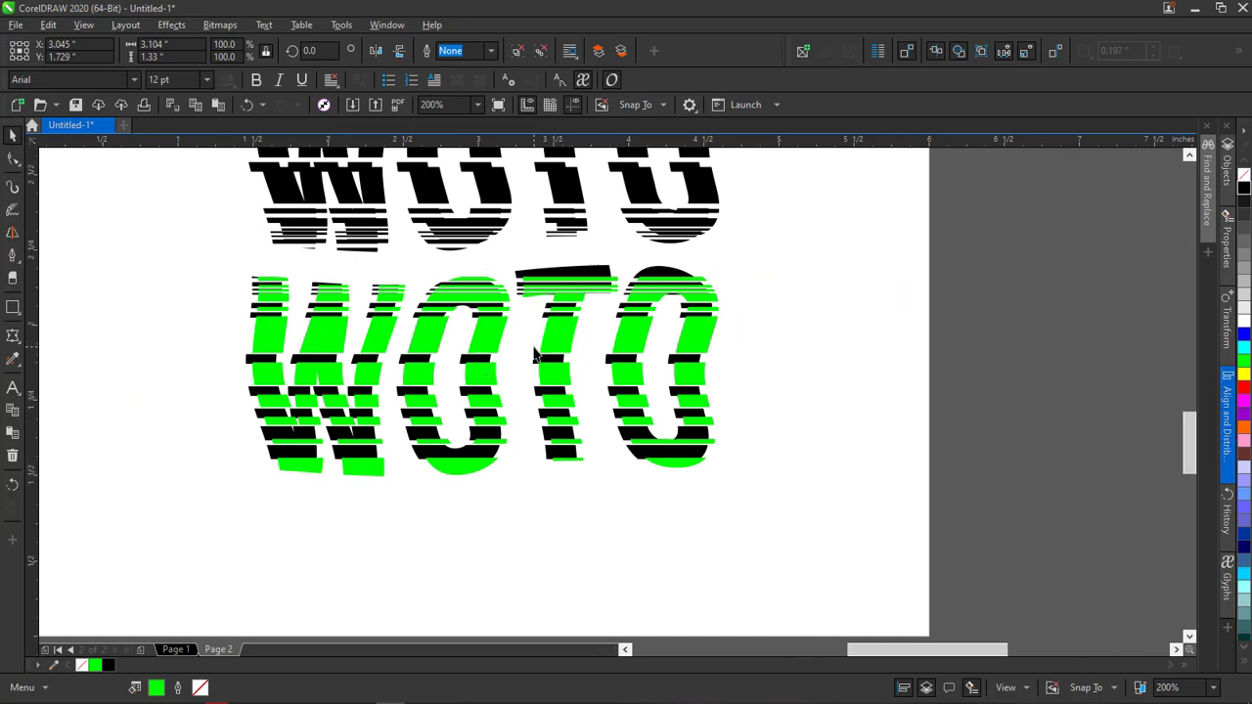
Shift the green overlay slightly to the right, to X 3.061 in
scroll(568, 343, up, 1)
scroll(584, 340, up, 1)
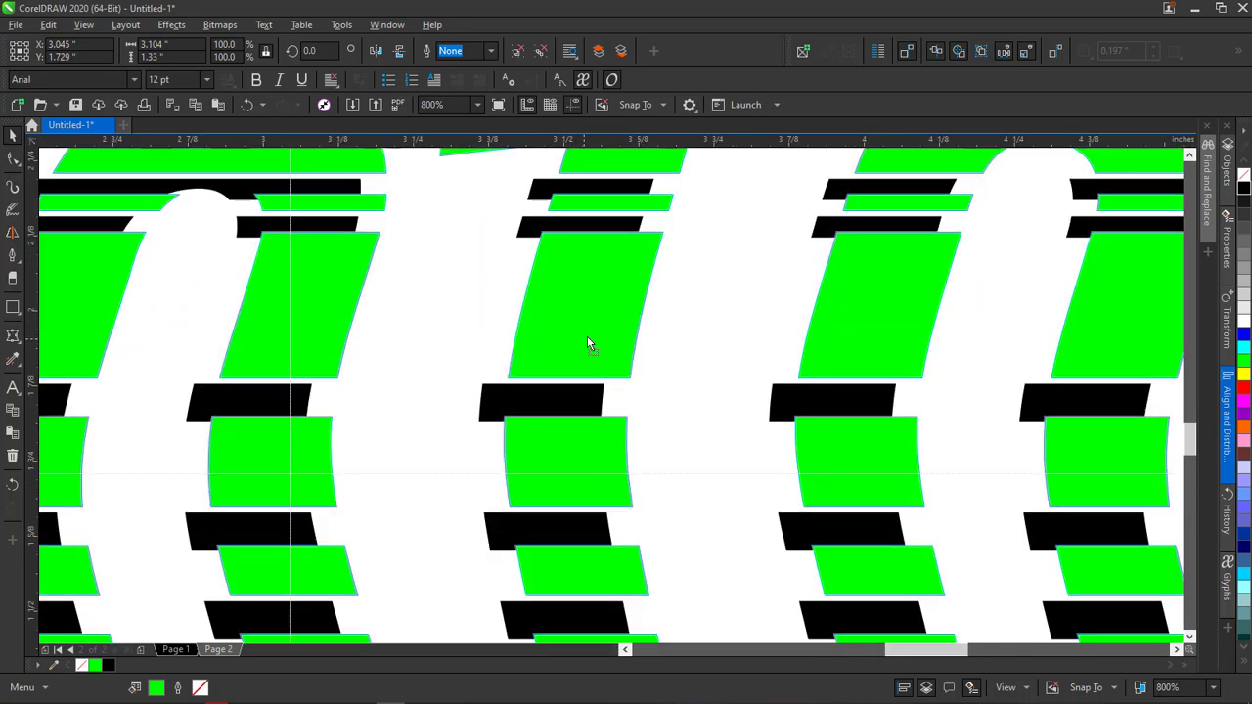
drag(588, 342, 594, 336)
scroll(594, 335, down, 2)
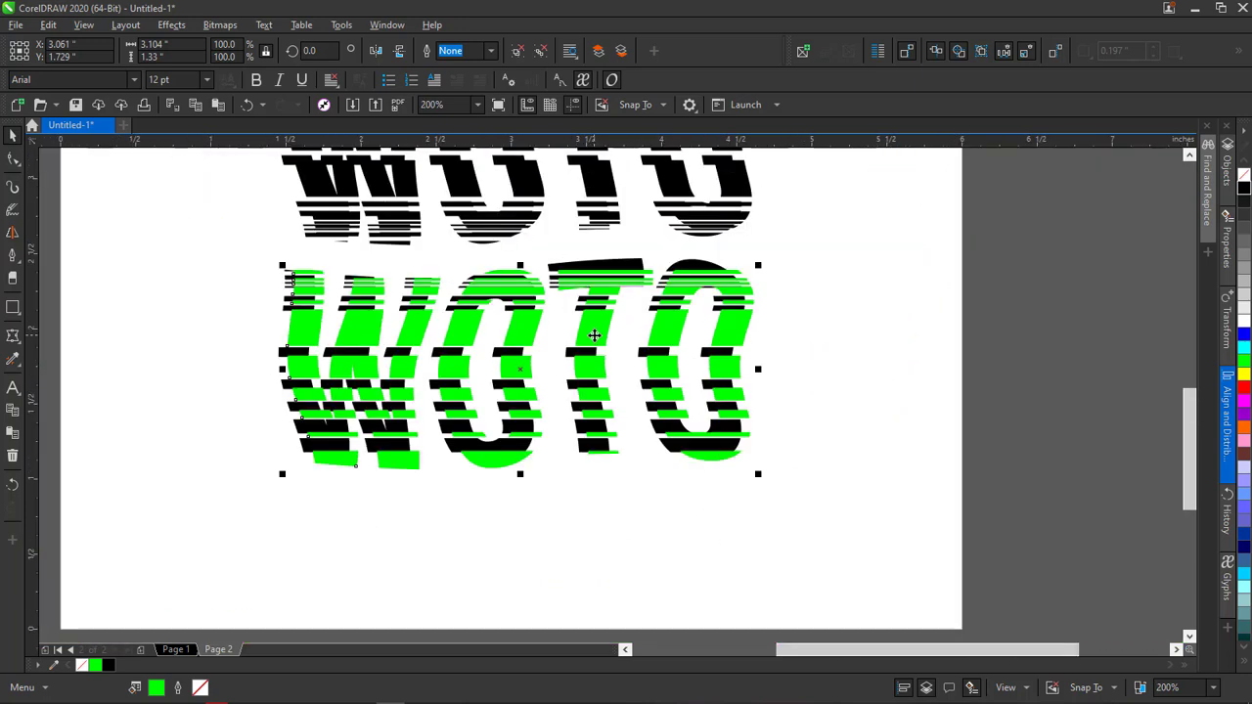
Fill the green overlay with black, and weld all pieces of both WOTO letterings together
drag(801, 488, 246, 258)
scroll(324, 289, down, 2)
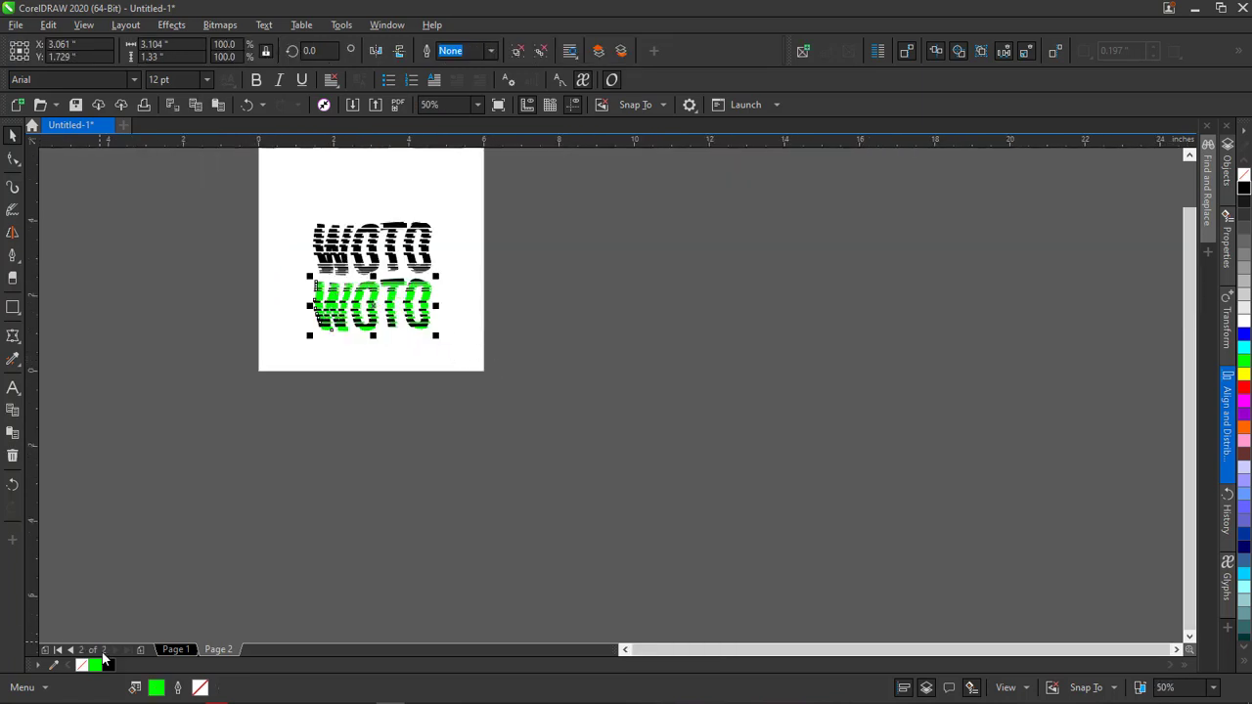
click(109, 665)
click(438, 363)
drag(454, 362, 273, 209)
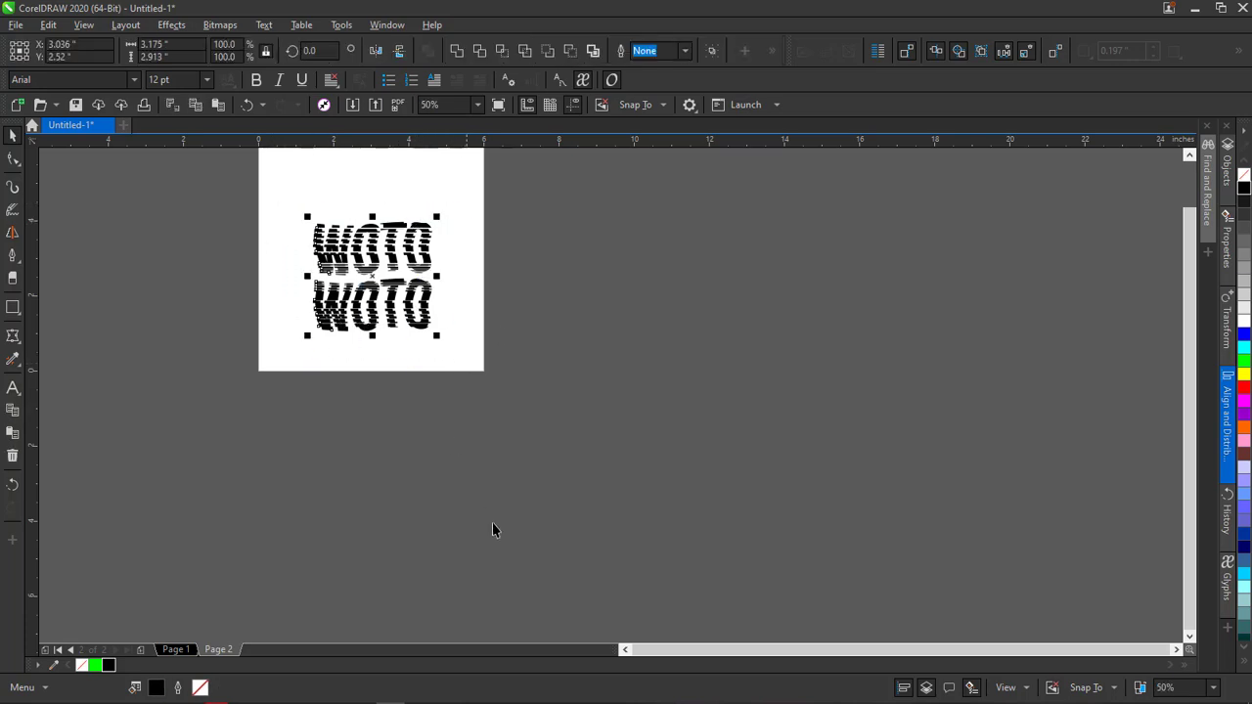
click(456, 52)
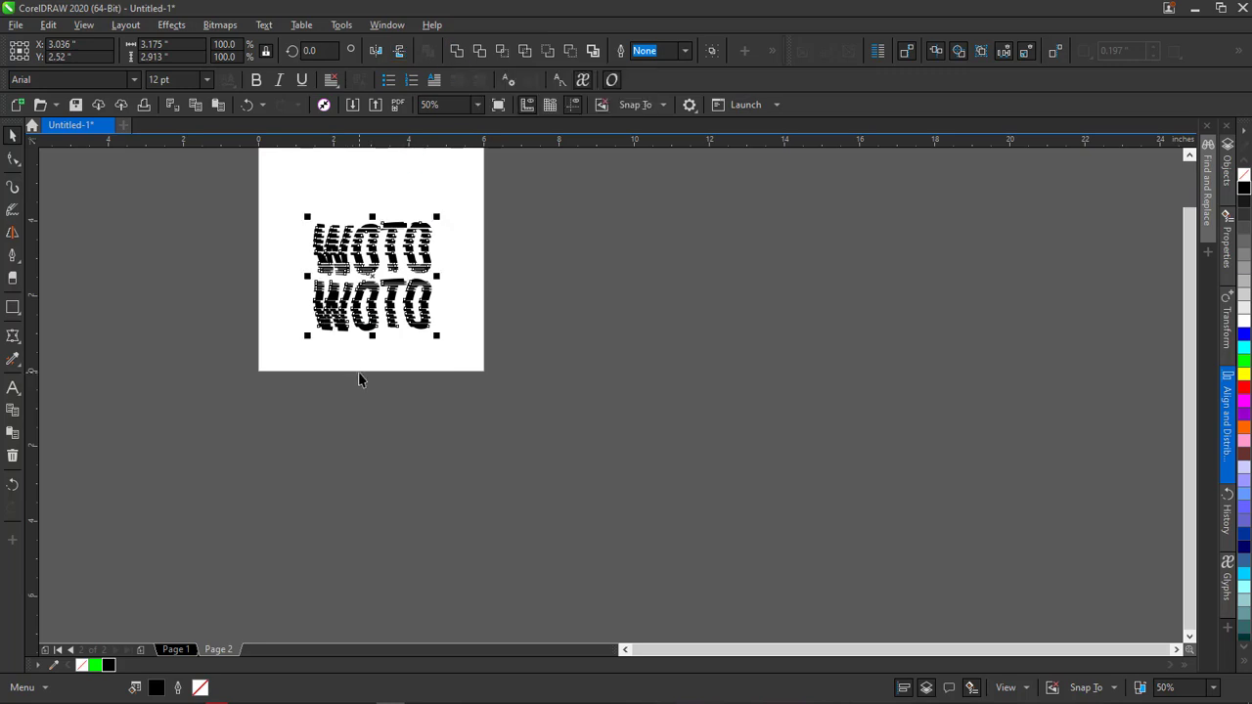
Shift the welded WOTO letterings to the left as a check, and undo the shift
click(626, 649)
click(625, 650)
click(625, 650)
scroll(674, 240, up, 1)
scroll(714, 256, up, 1)
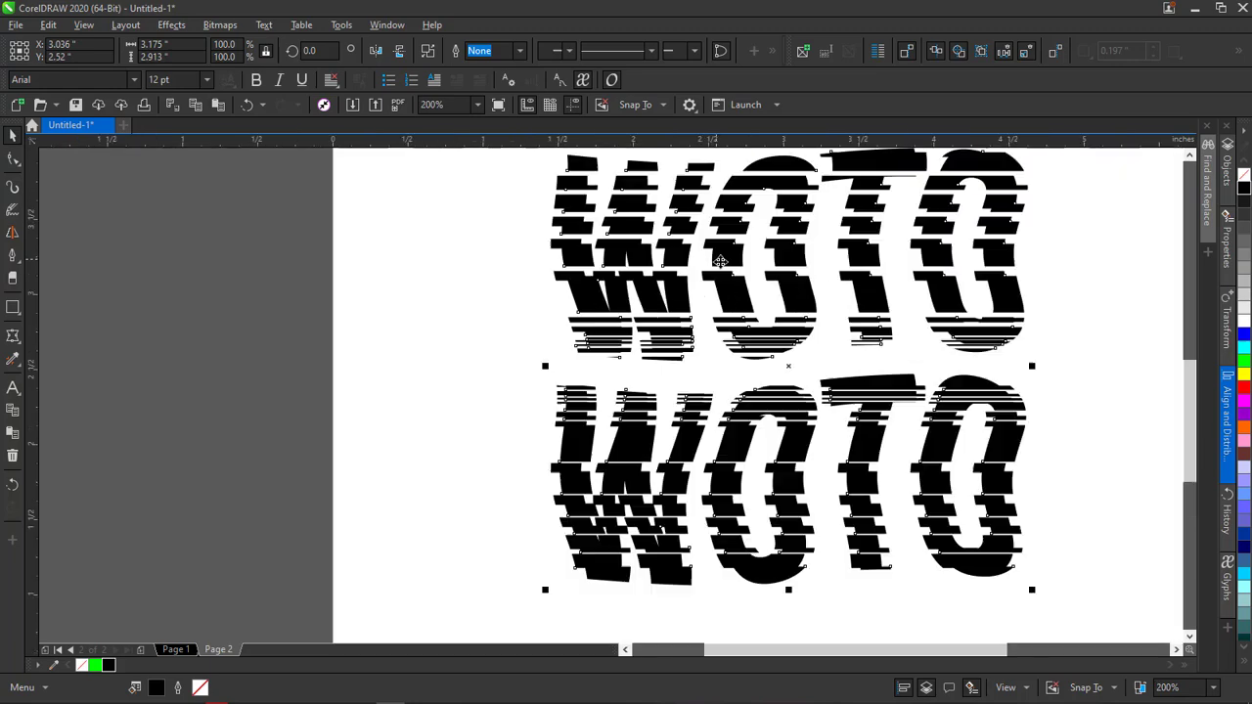
drag(724, 318, 551, 338)
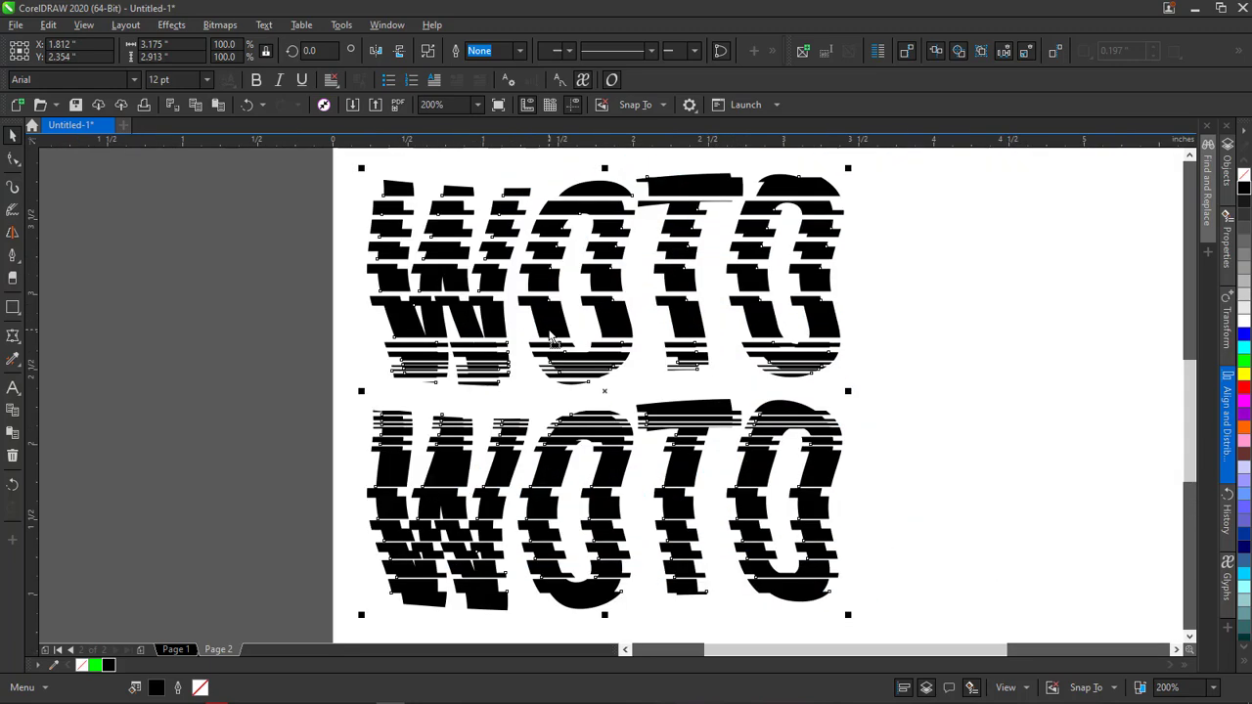
key(ctrl+z)
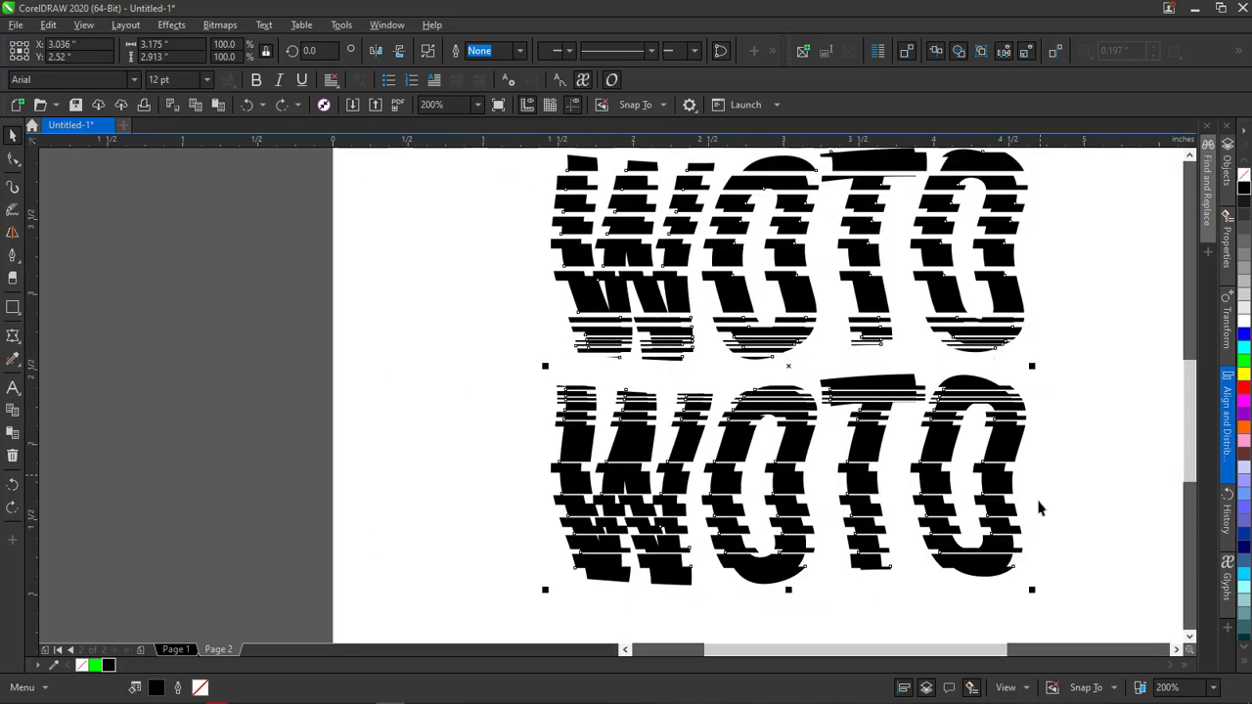
click(1177, 650)
click(1177, 650)
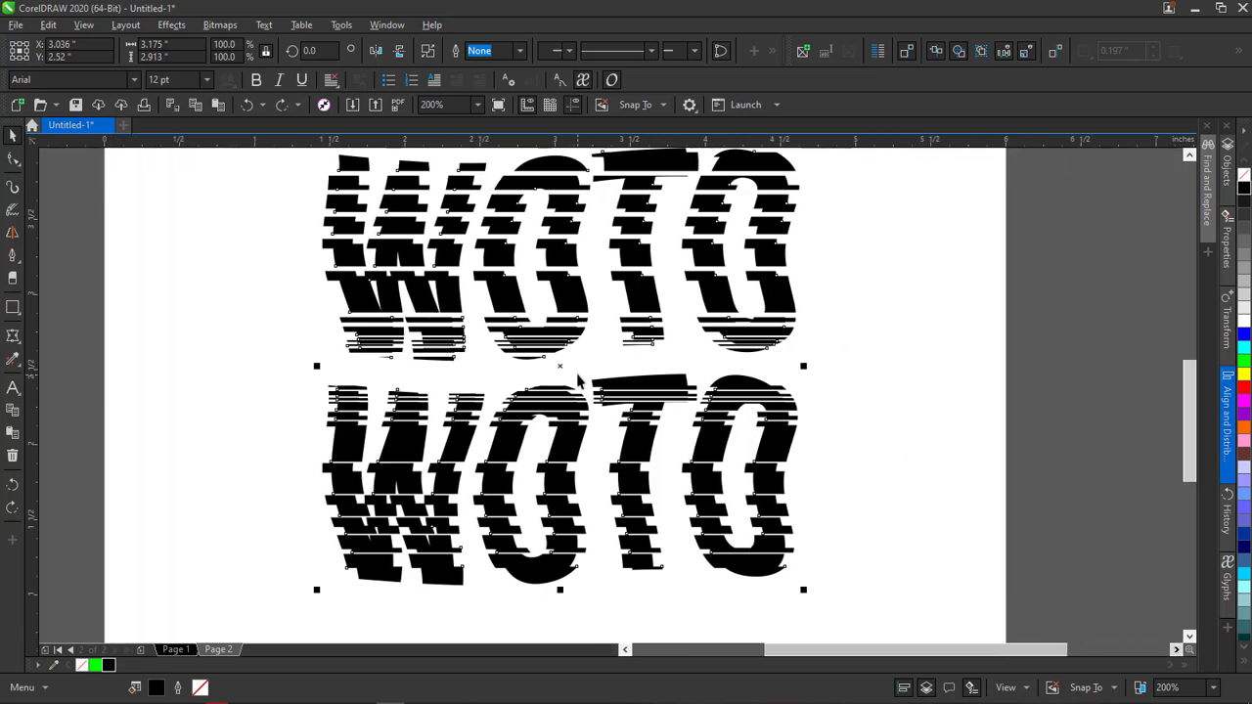
Duplicate the welded WOTO letterings in place and fill the copy with Sky Blue
scroll(577, 382, down, 1)
scroll(577, 294, up, 1)
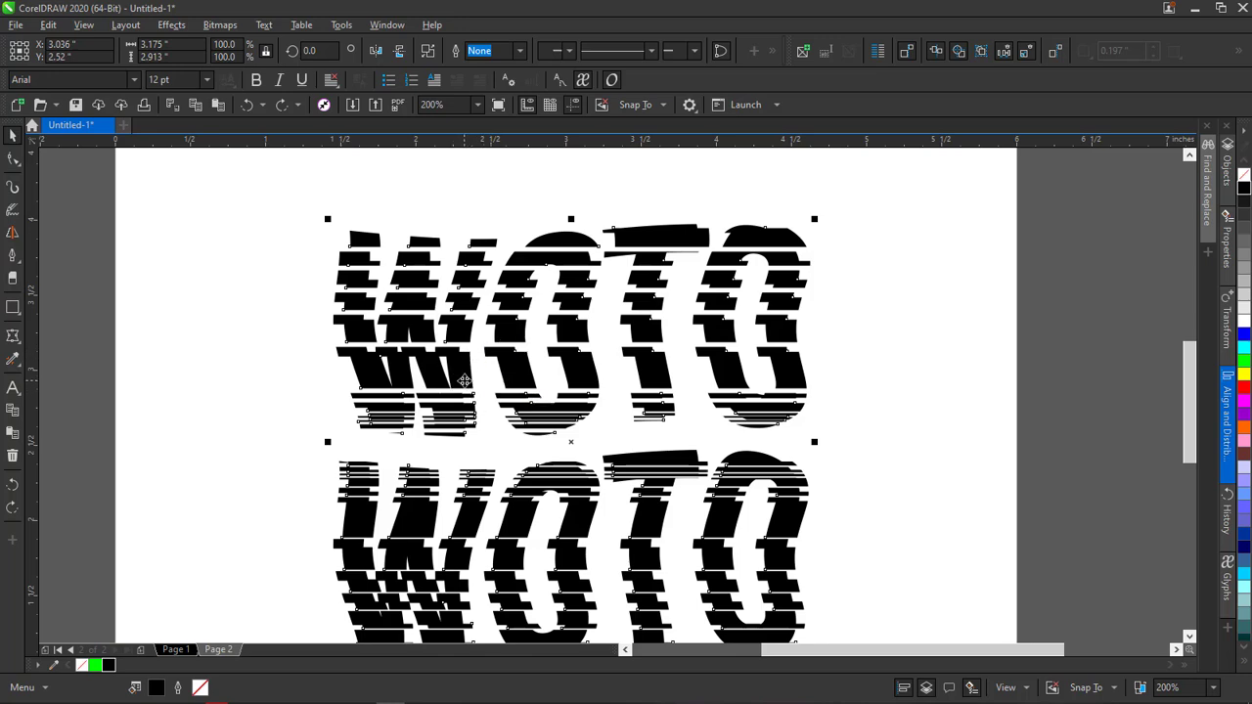
scroll(465, 380, up, 1)
scroll(465, 380, down, 1)
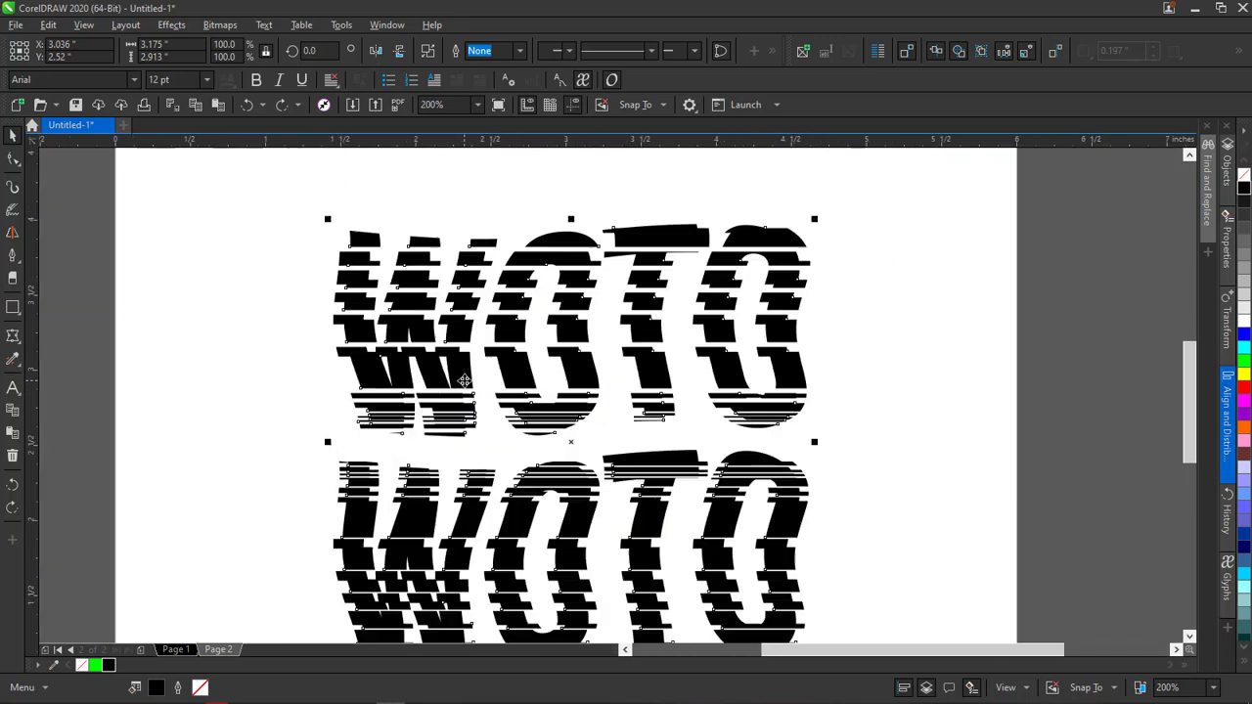
scroll(499, 374, down, 1)
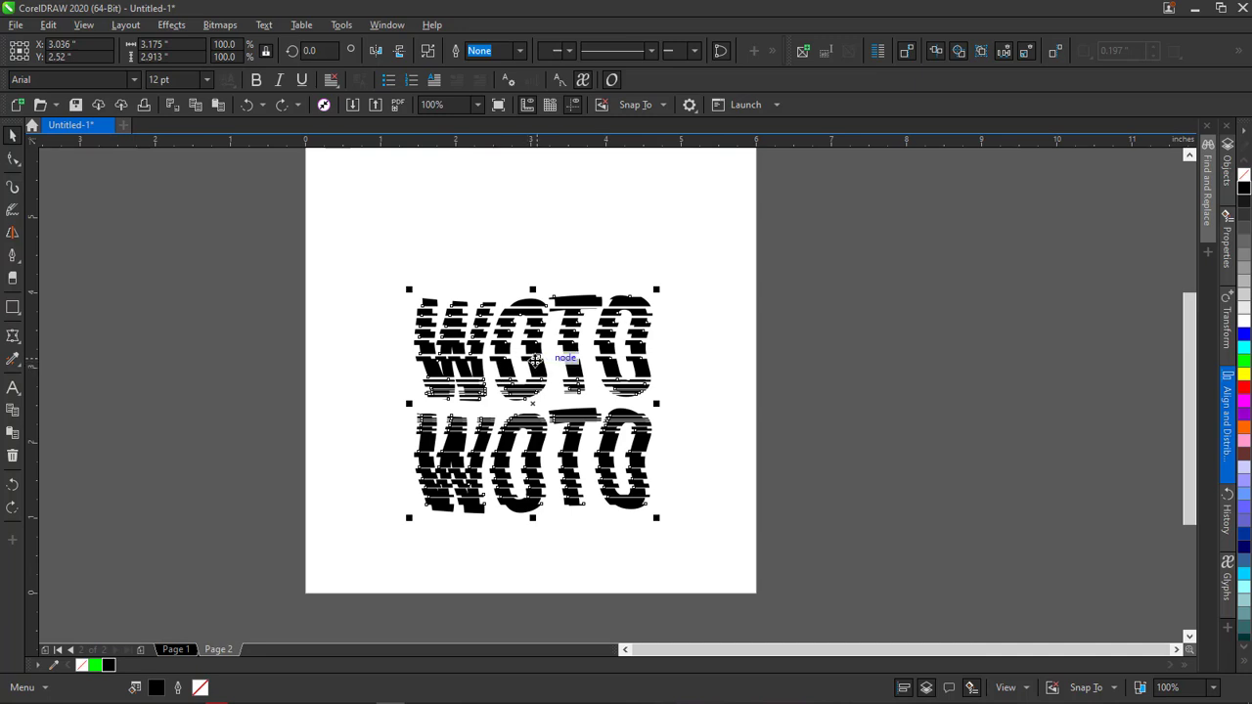
key(ctrl+g)
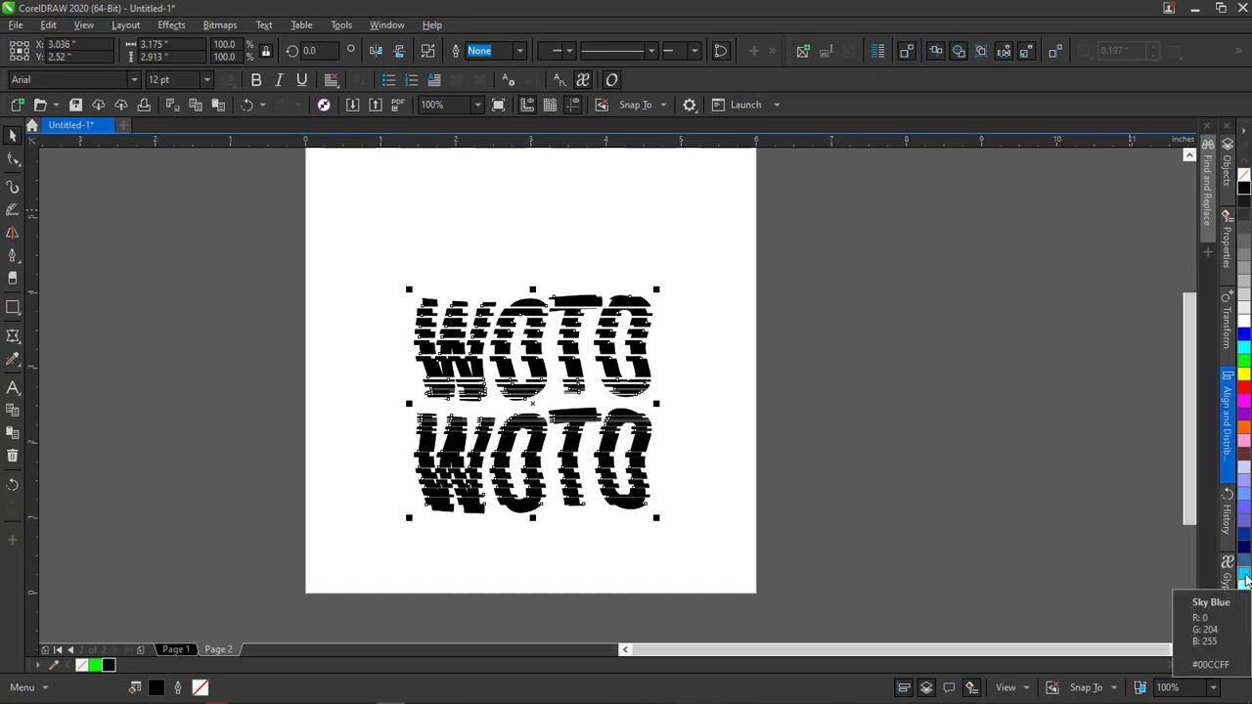
click(1245, 579)
scroll(555, 358, up, 2)
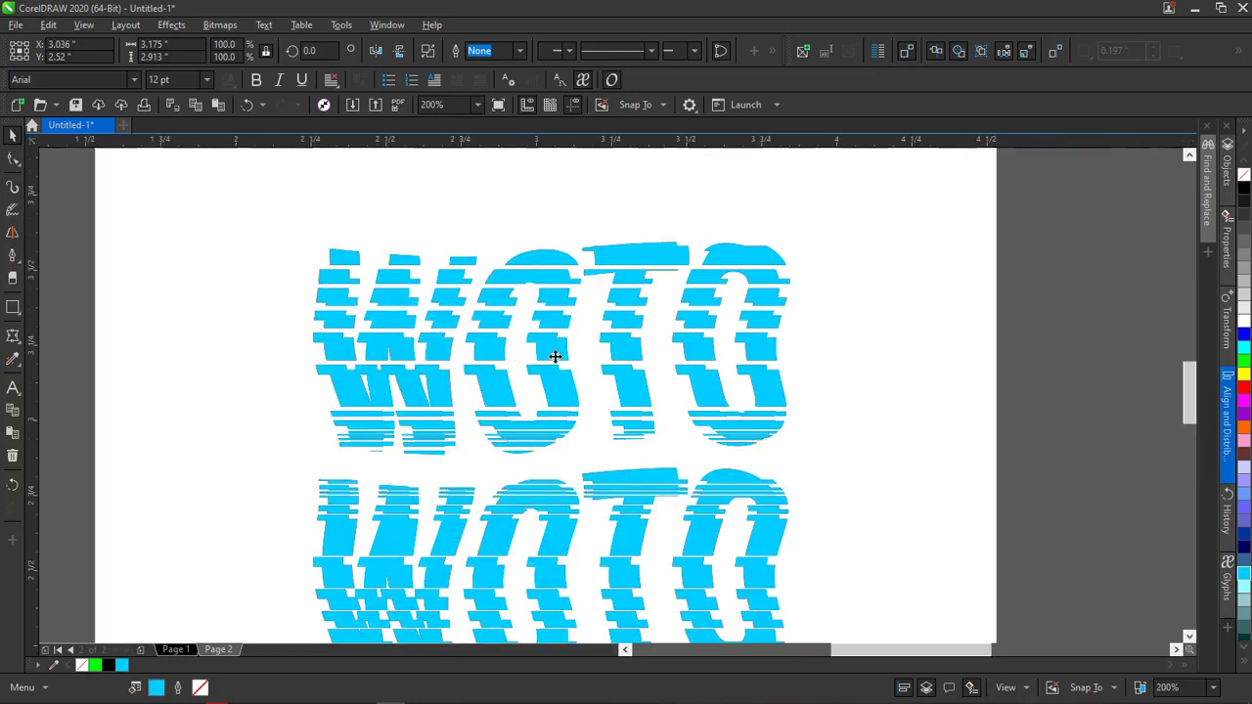
Send the sky blue copy of the WOTO letterings to the back of the page
scroll(555, 358, up, 1)
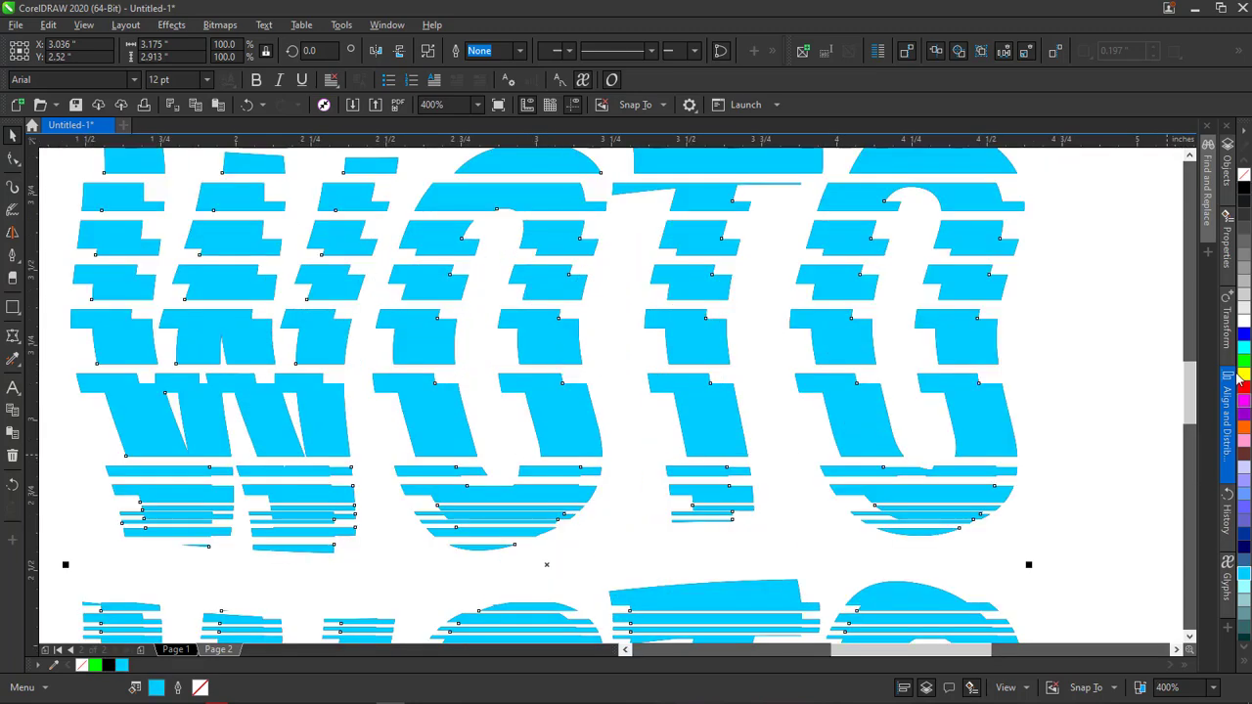
click(173, 26)
mouse_move(215, 30)
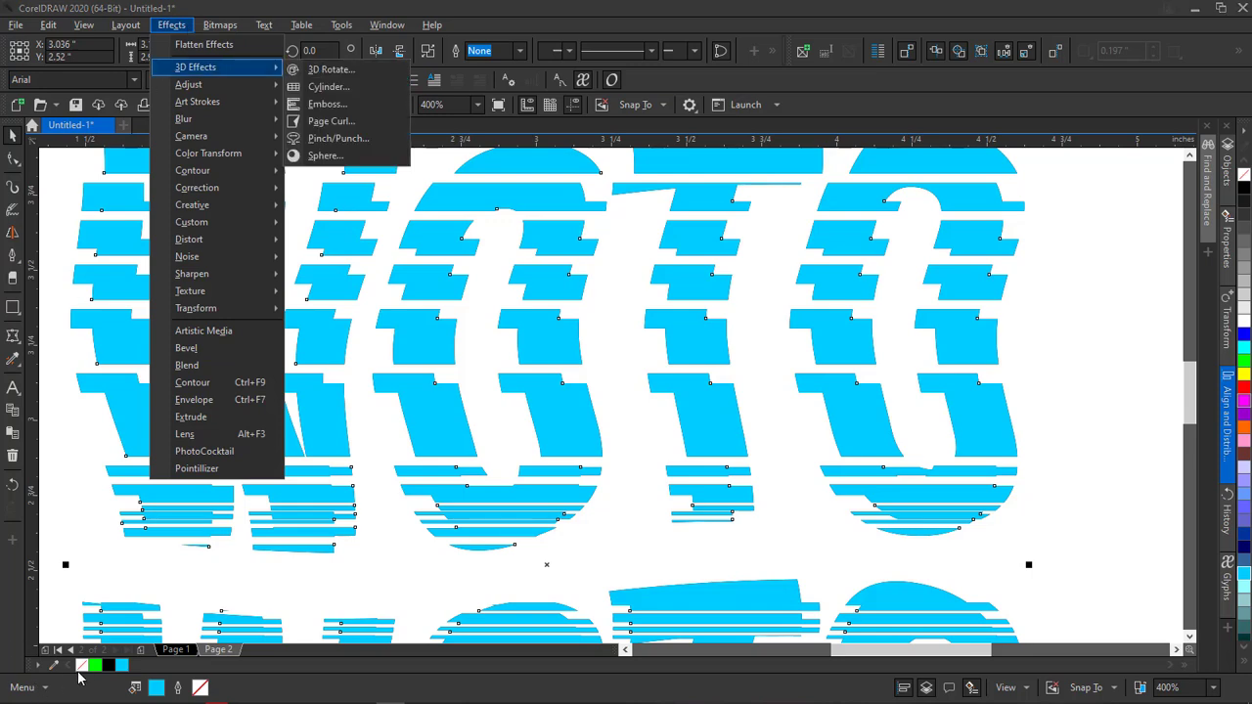
click(127, 25)
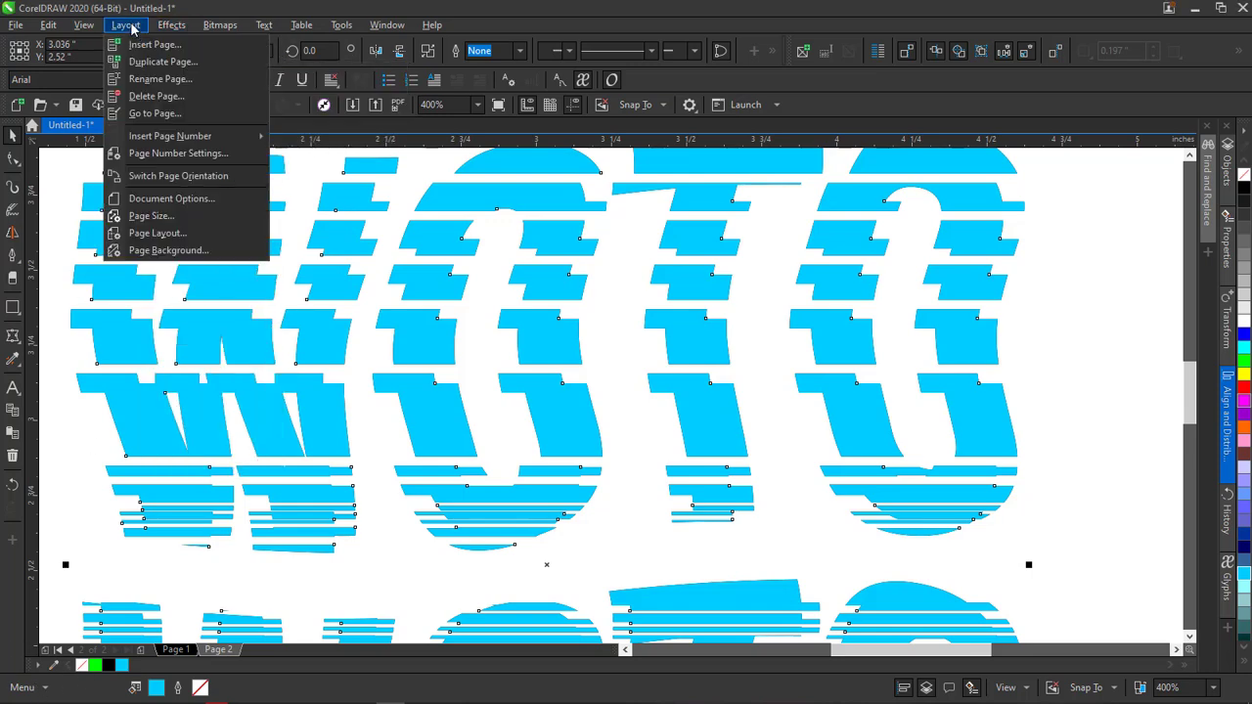
click(45, 692)
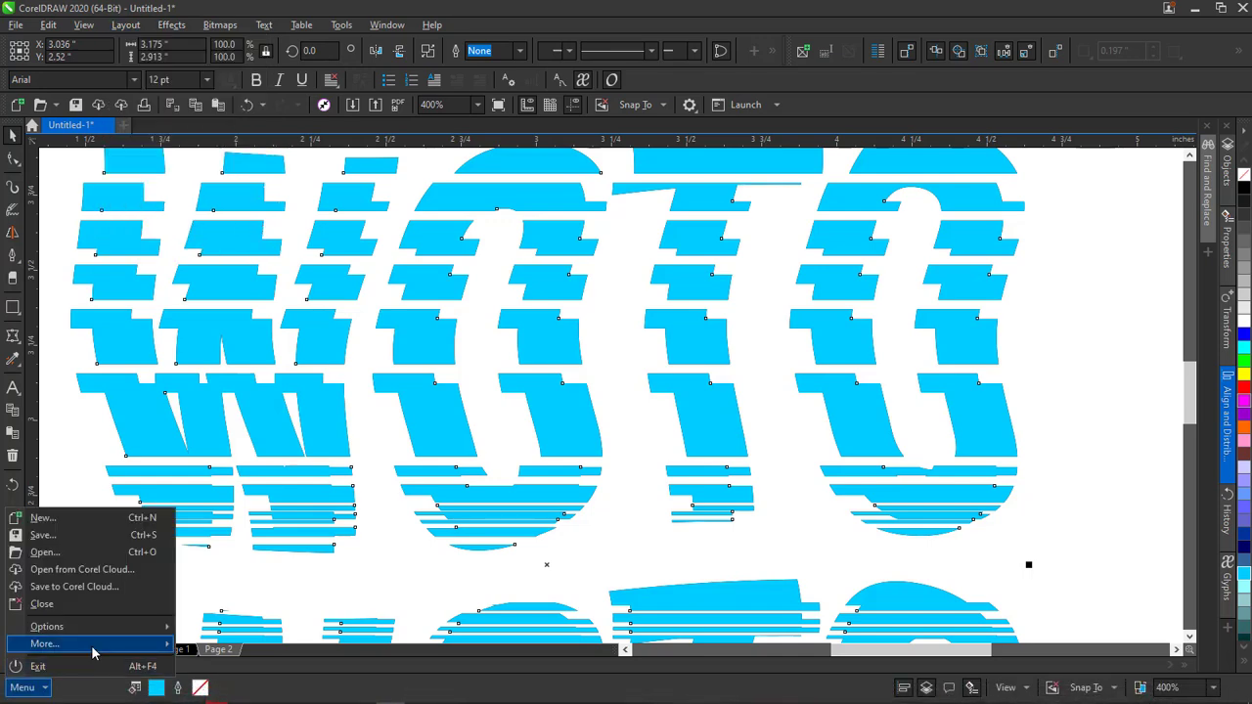
mouse_move(92, 646)
mouse_move(225, 574)
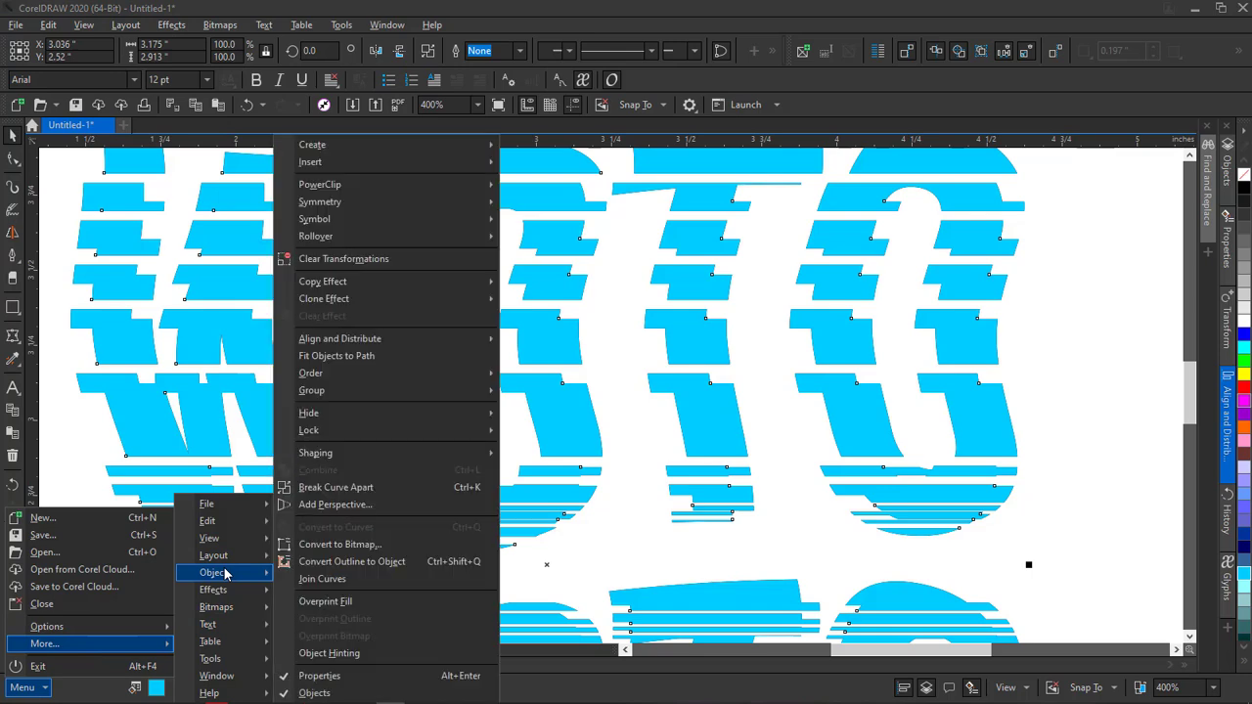
mouse_move(387, 431)
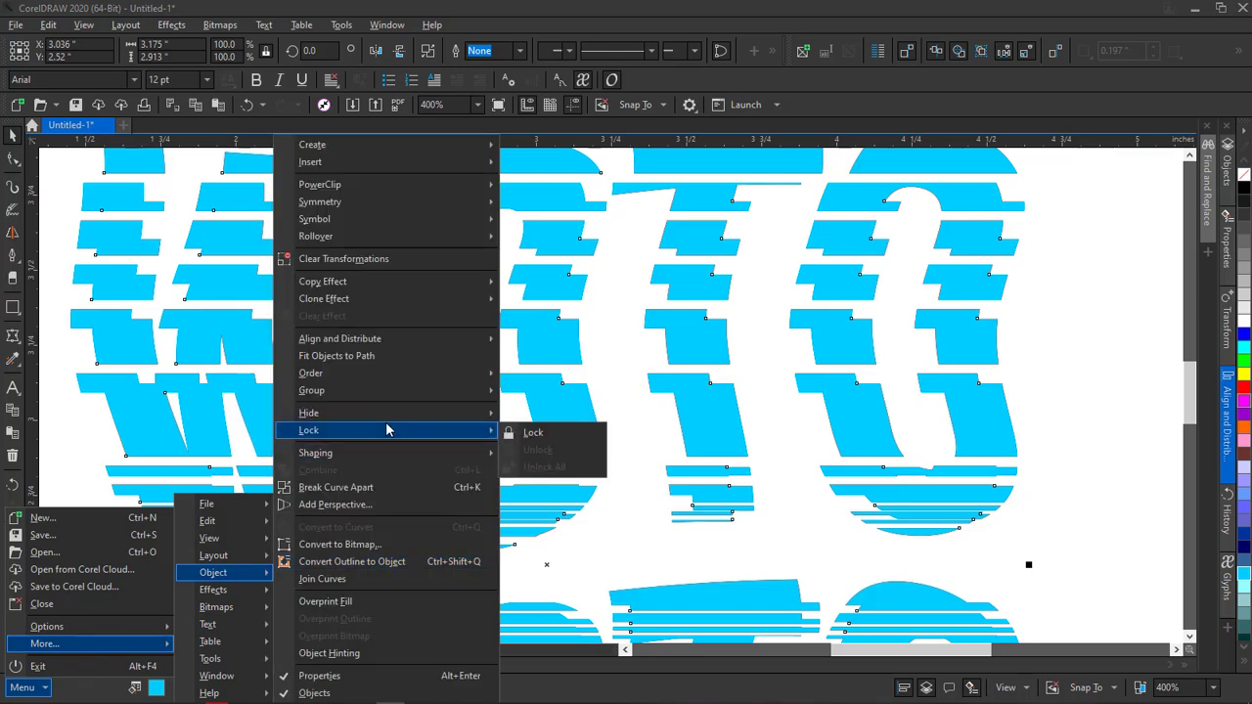
mouse_move(381, 373)
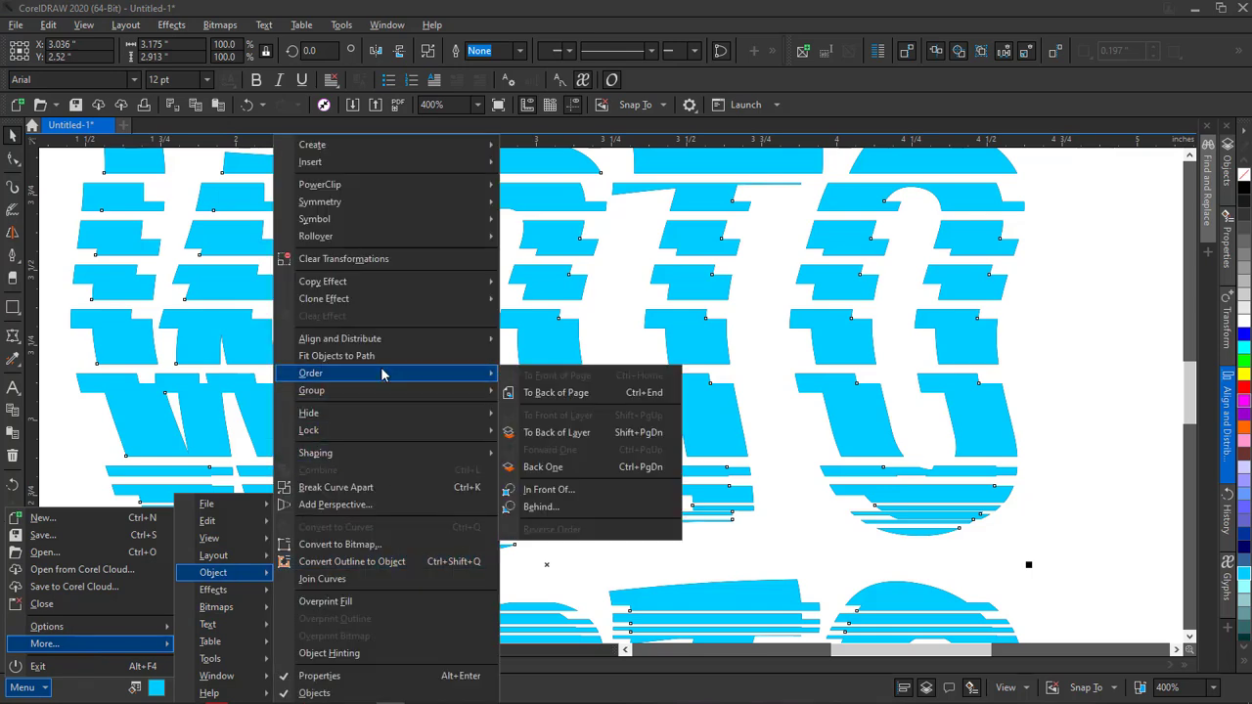
click(592, 393)
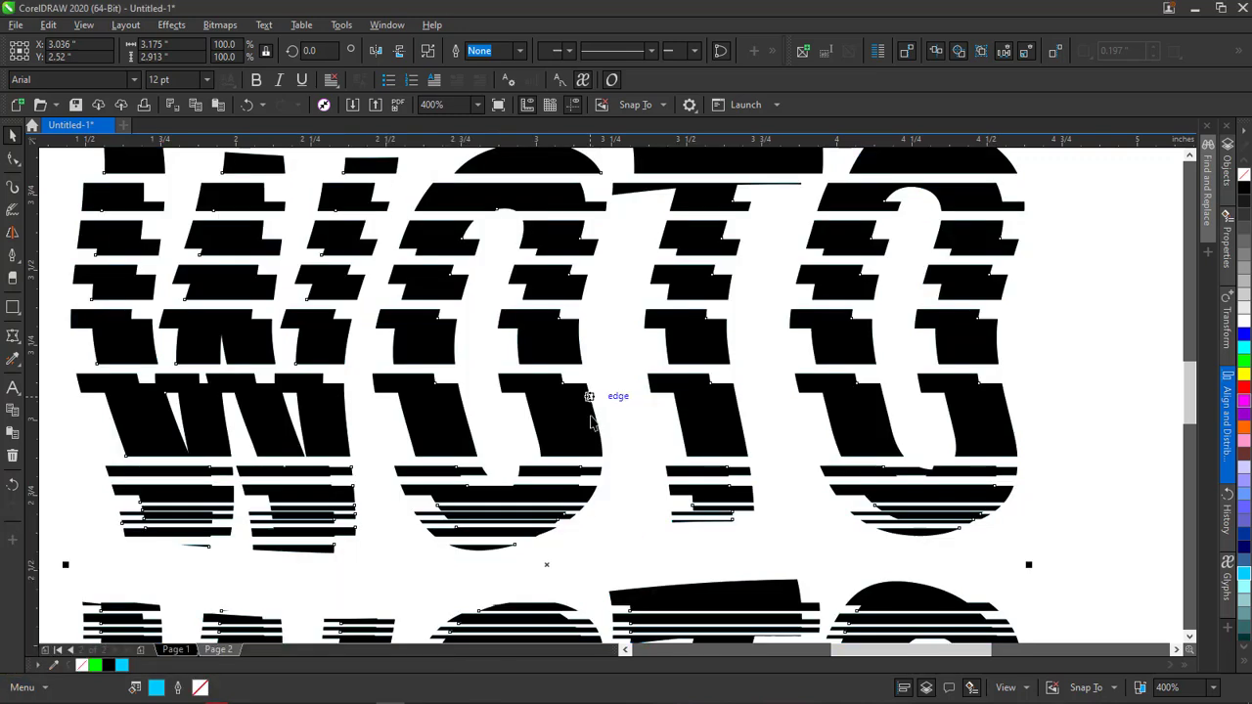
Shift the sky blue copy slightly to the right behind the black letterings, to X 3.088 in
scroll(592, 397, down, 2)
scroll(584, 423, up, 2)
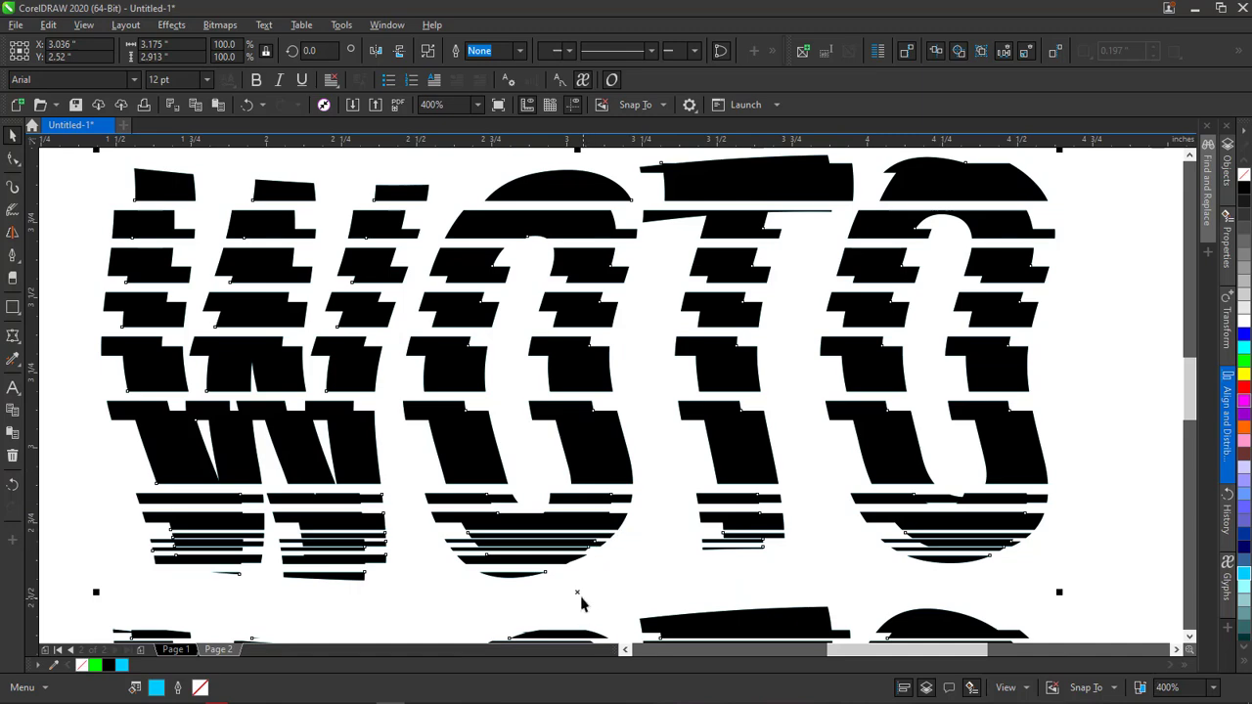
drag(579, 592, 594, 601)
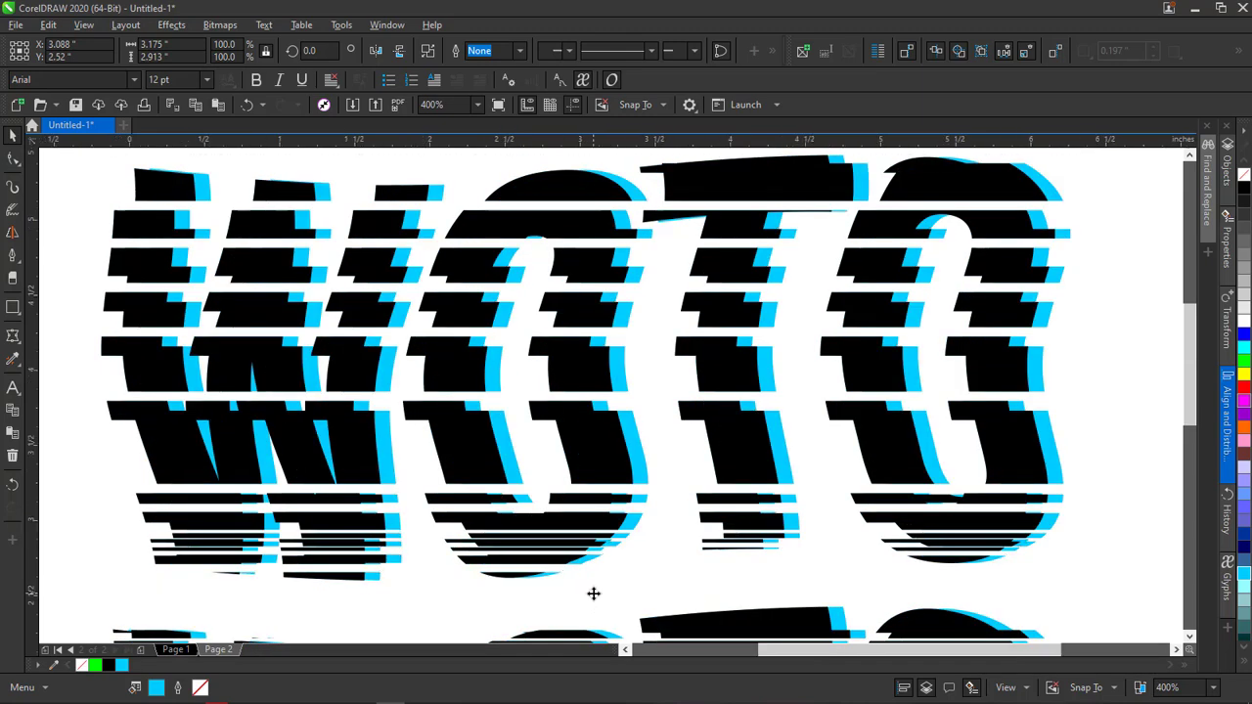
scroll(594, 599, down, 2)
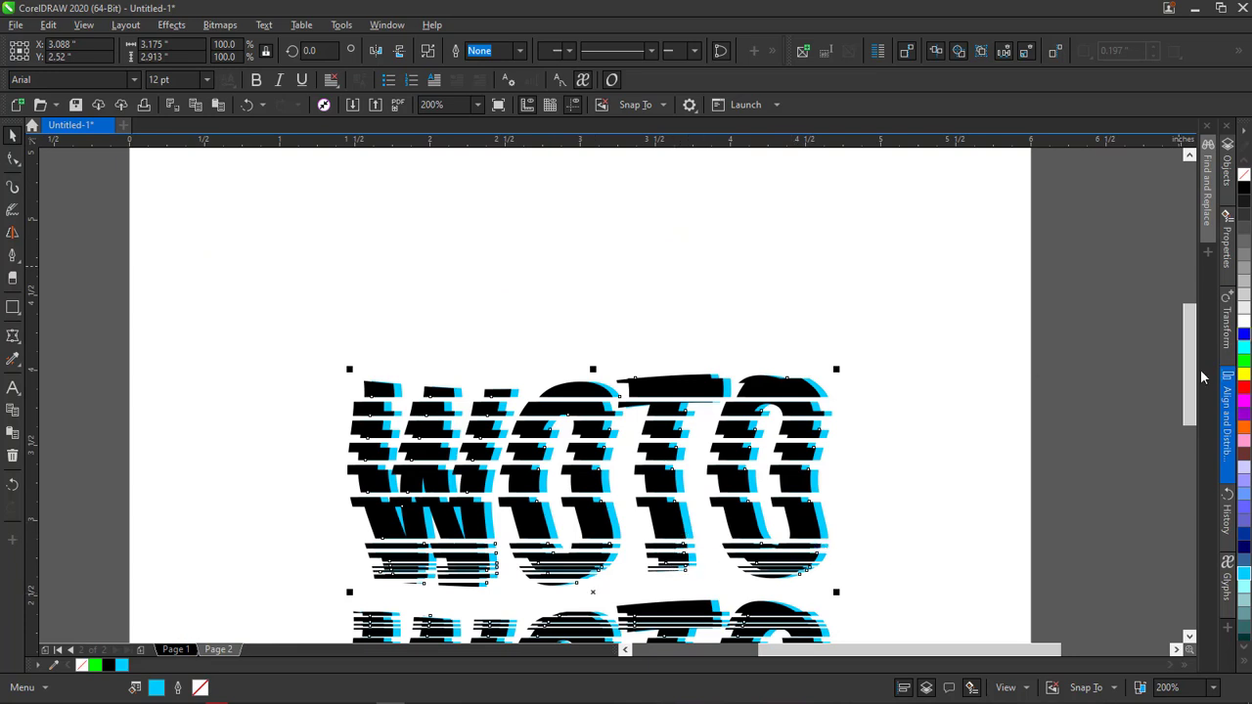
scroll(1182, 401, down, 3)
scroll(1183, 400, down, 2)
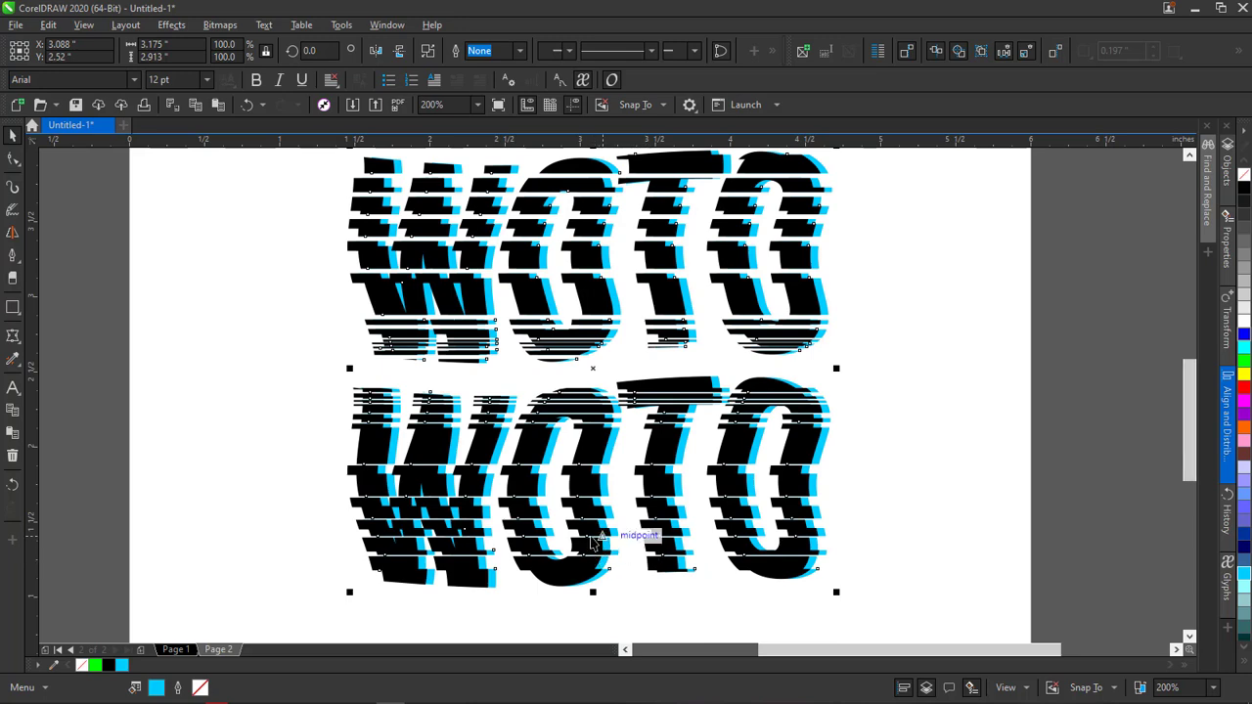
scroll(590, 533, up, 2)
scroll(624, 364, down, 2)
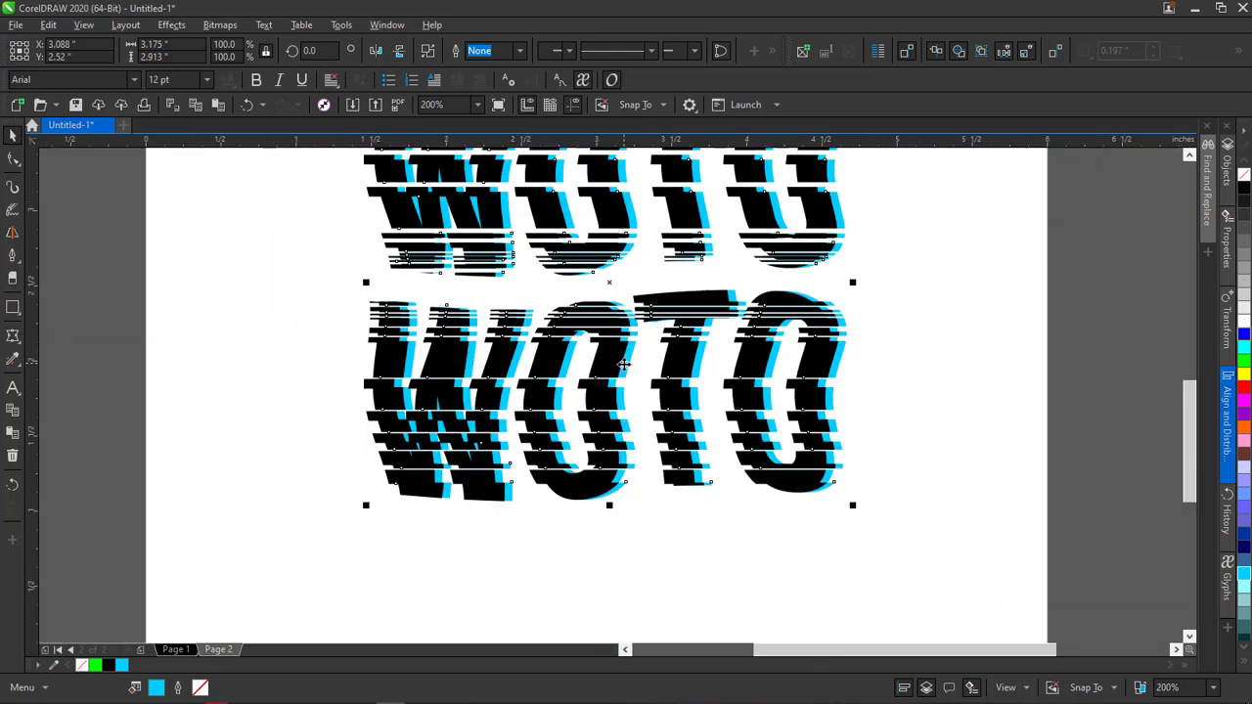
scroll(623, 377, up, 2)
Select the black WOTO letterings and examine the stacking of the black and blue curves in the Objects docker
click(592, 364)
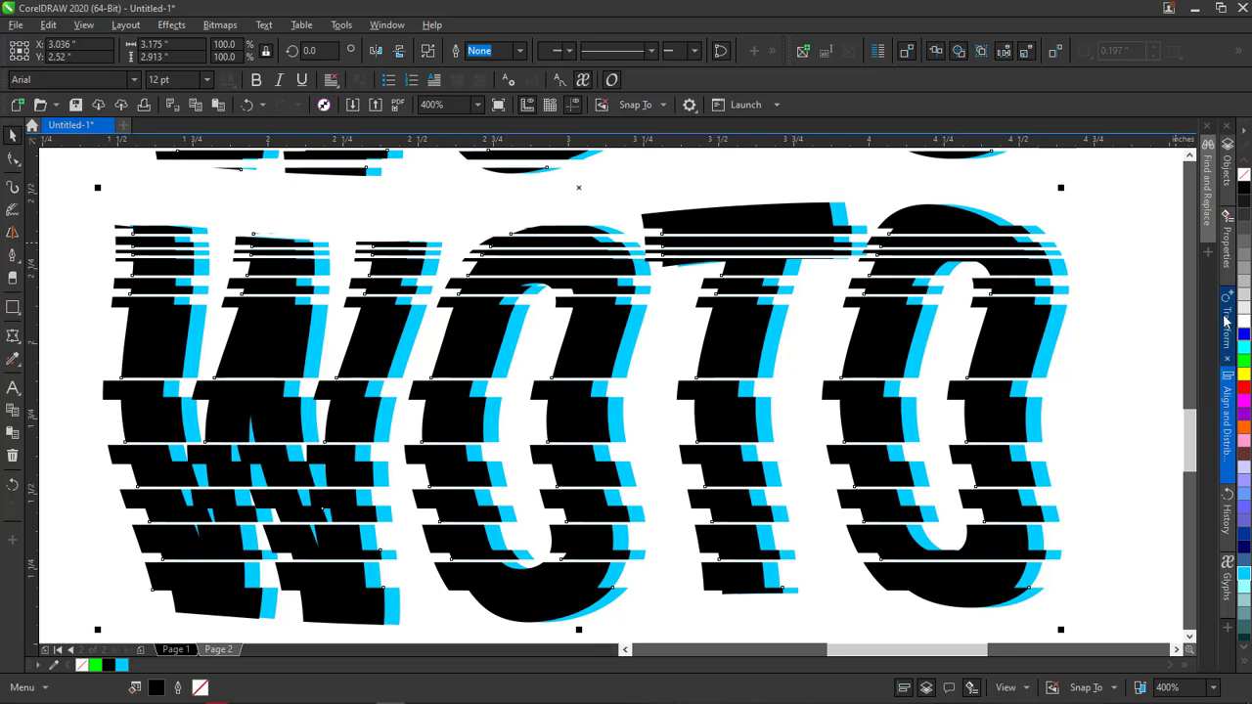
click(1228, 169)
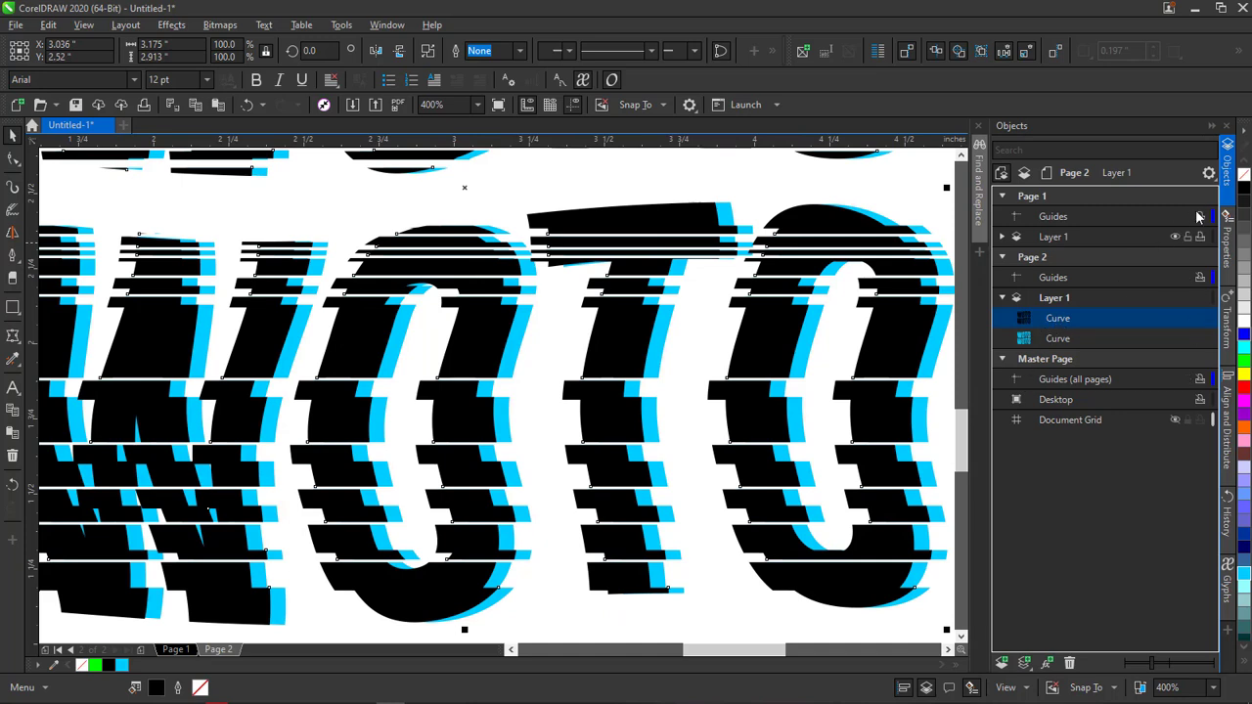
click(1229, 172)
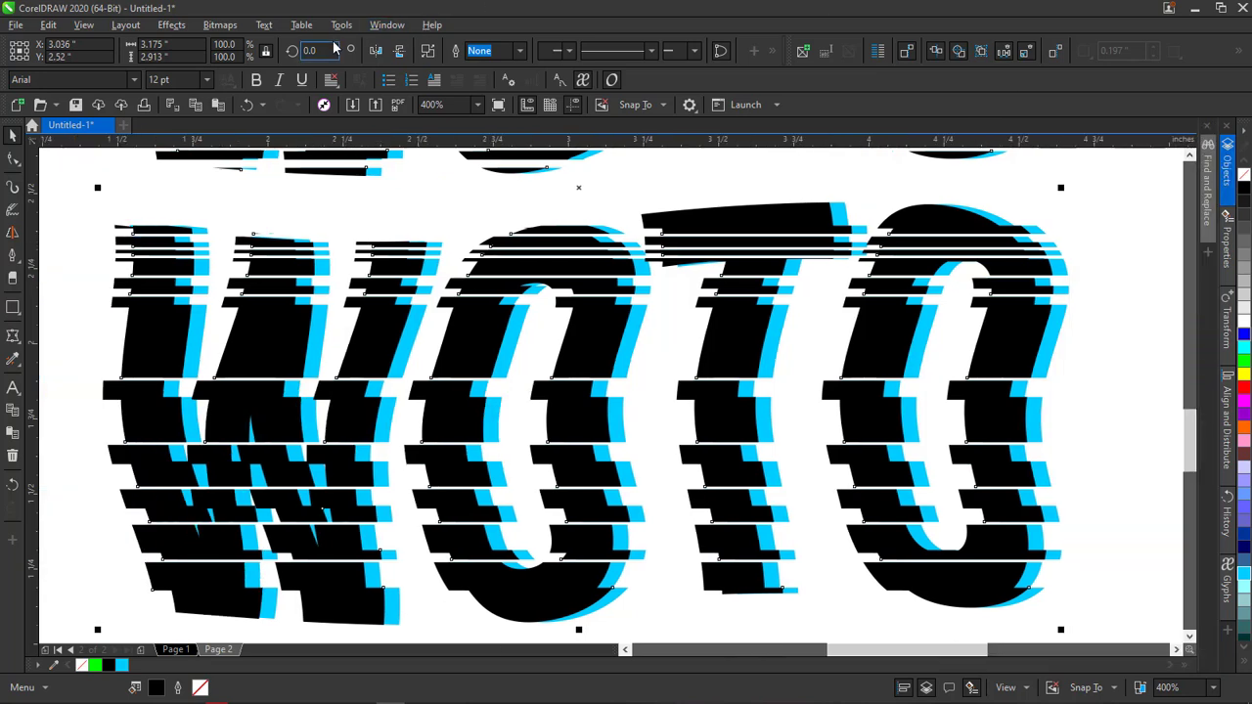
click(387, 27)
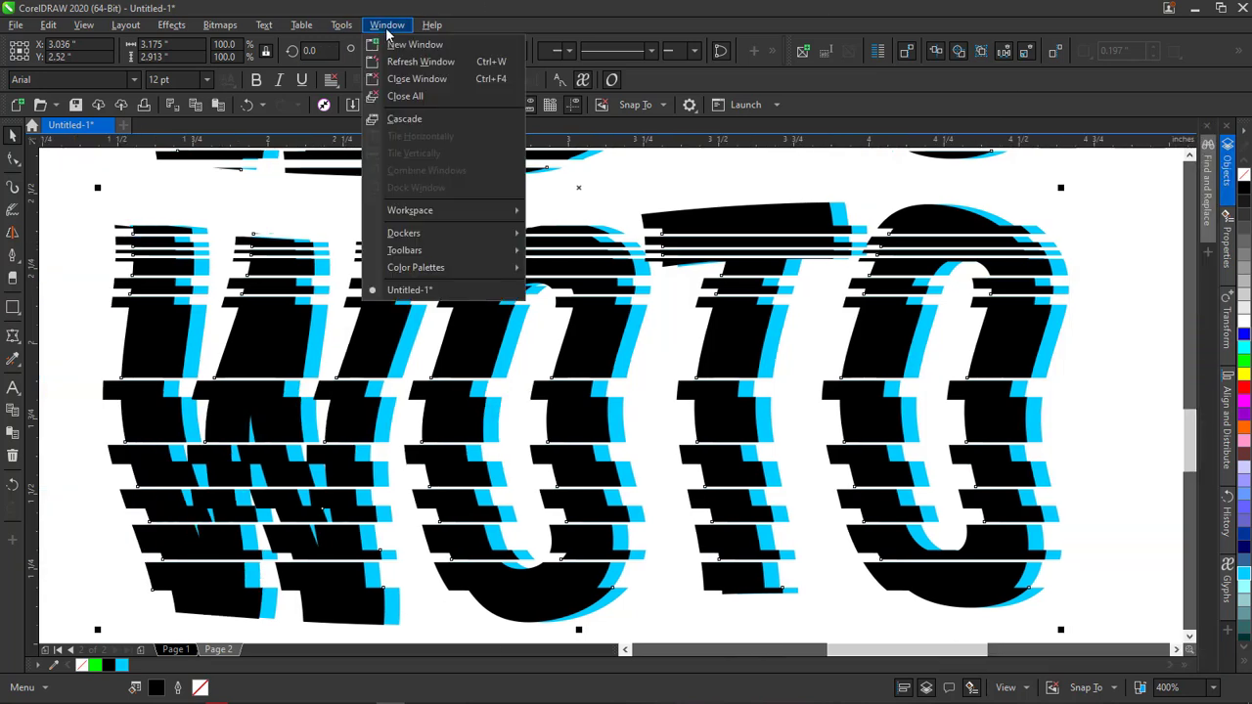
mouse_move(449, 242)
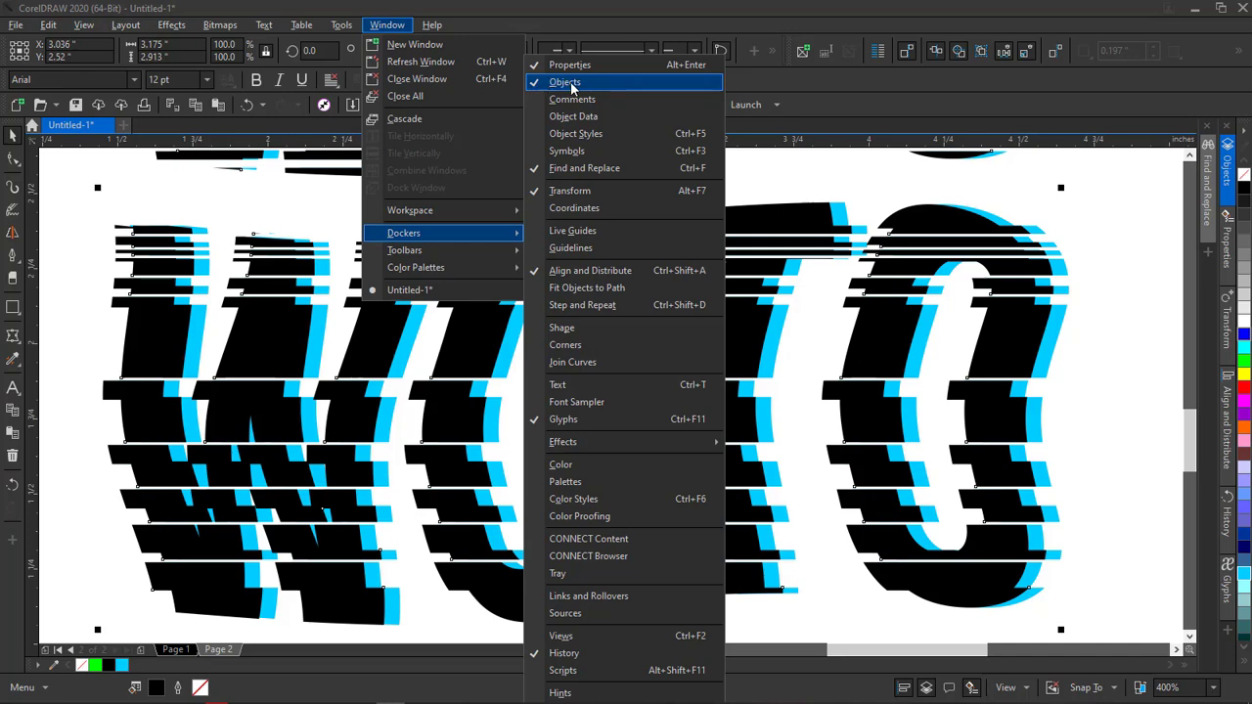
click(1229, 176)
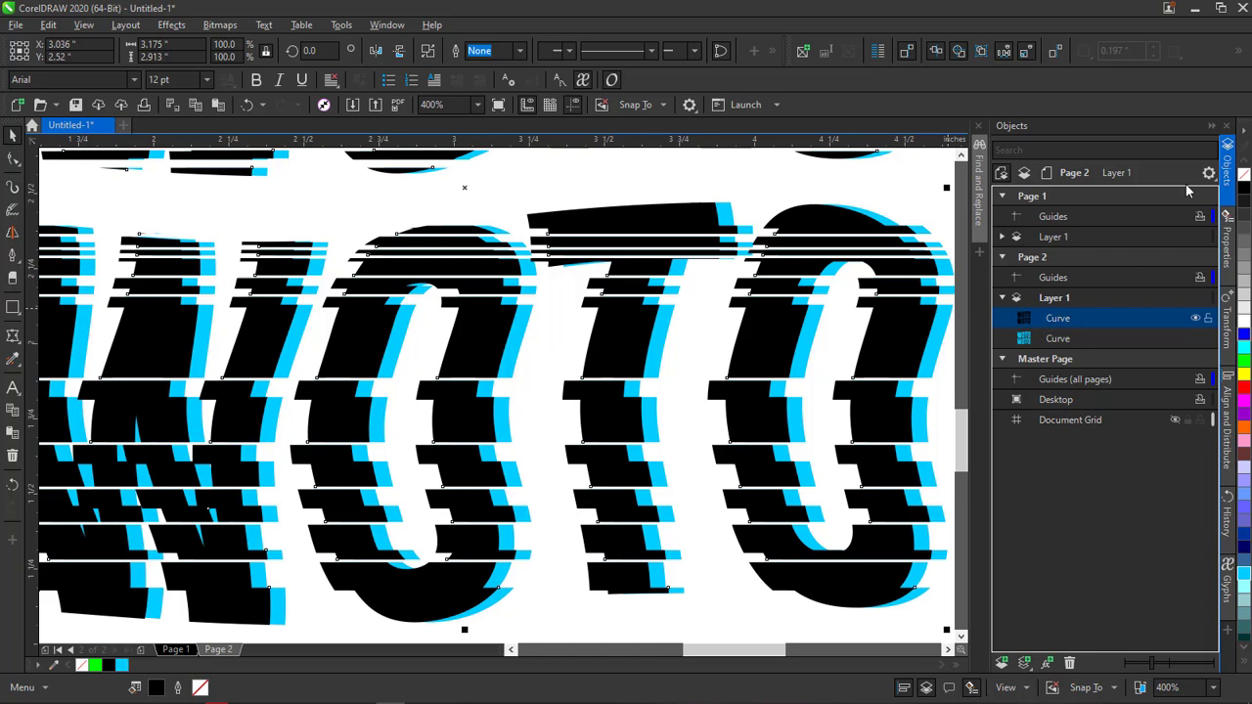
click(1226, 126)
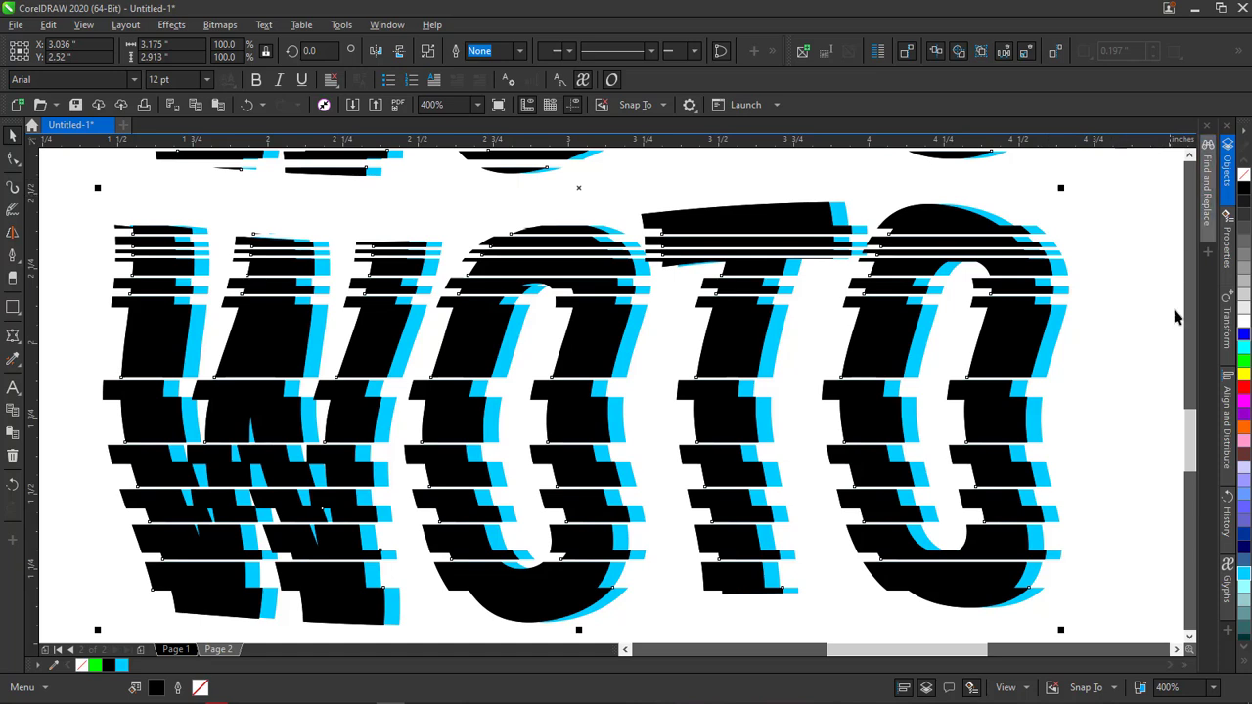
Fill an in-place duplicate of the black WOTO letterings with magenta and shift it left to X 2.902 in
drag(1246, 409, 1185, 443)
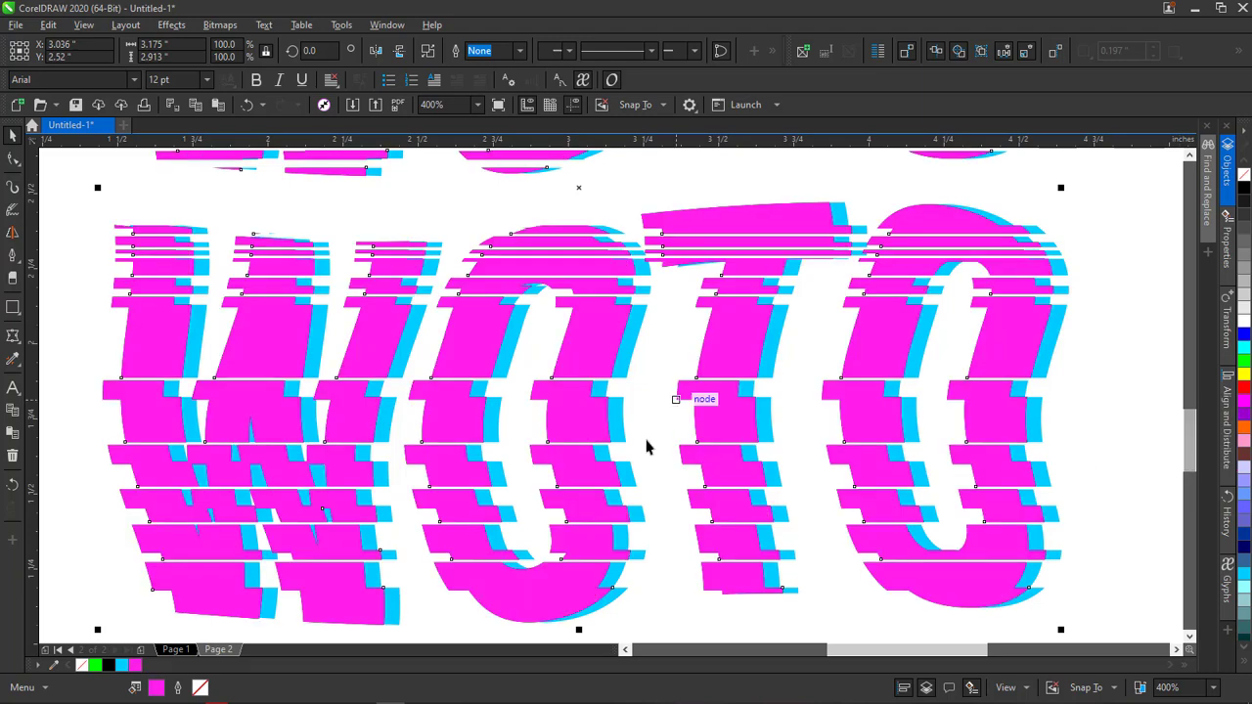
scroll(659, 433, down, 2)
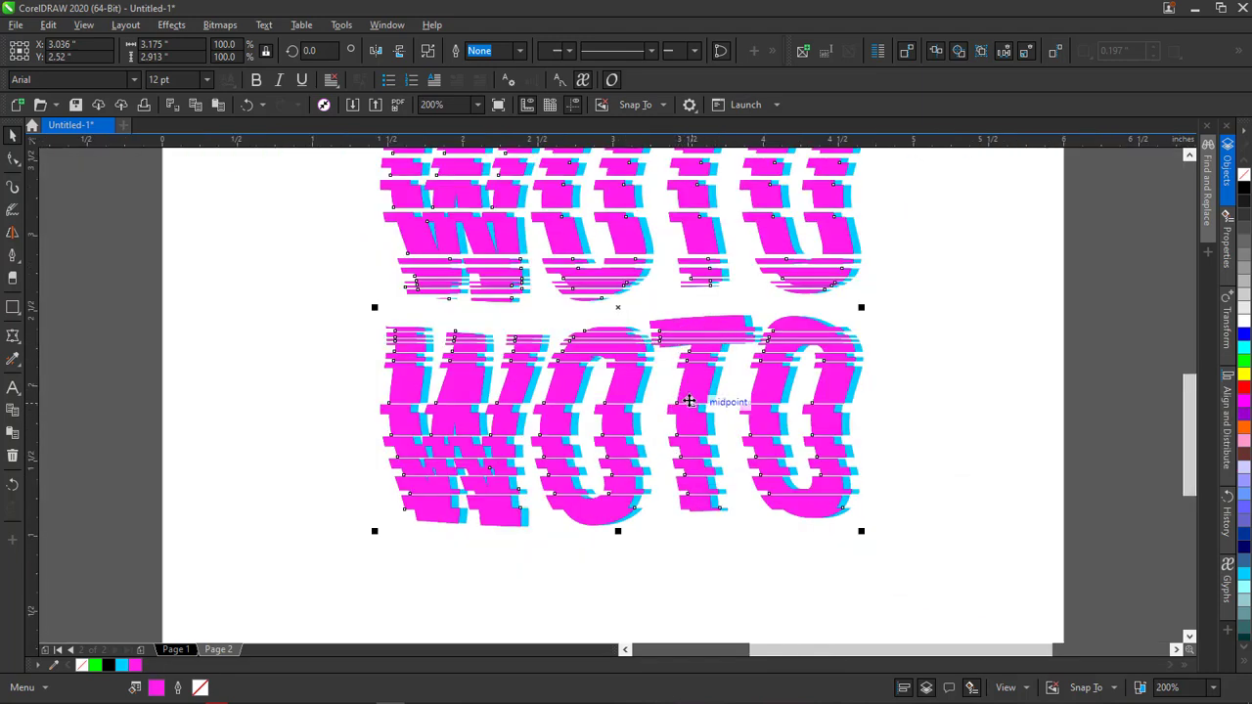
drag(690, 400, 674, 404)
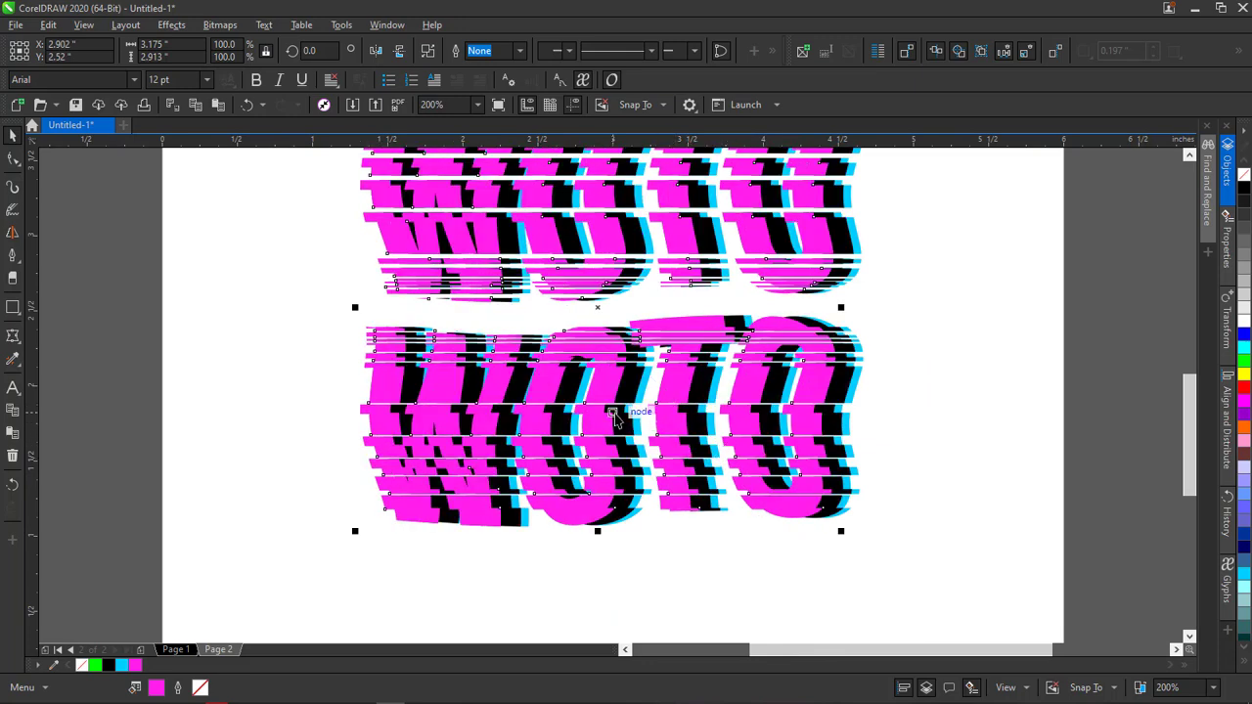
Send the magenta copy of the WOTO letterings to the back of the page
scroll(612, 412, up, 1)
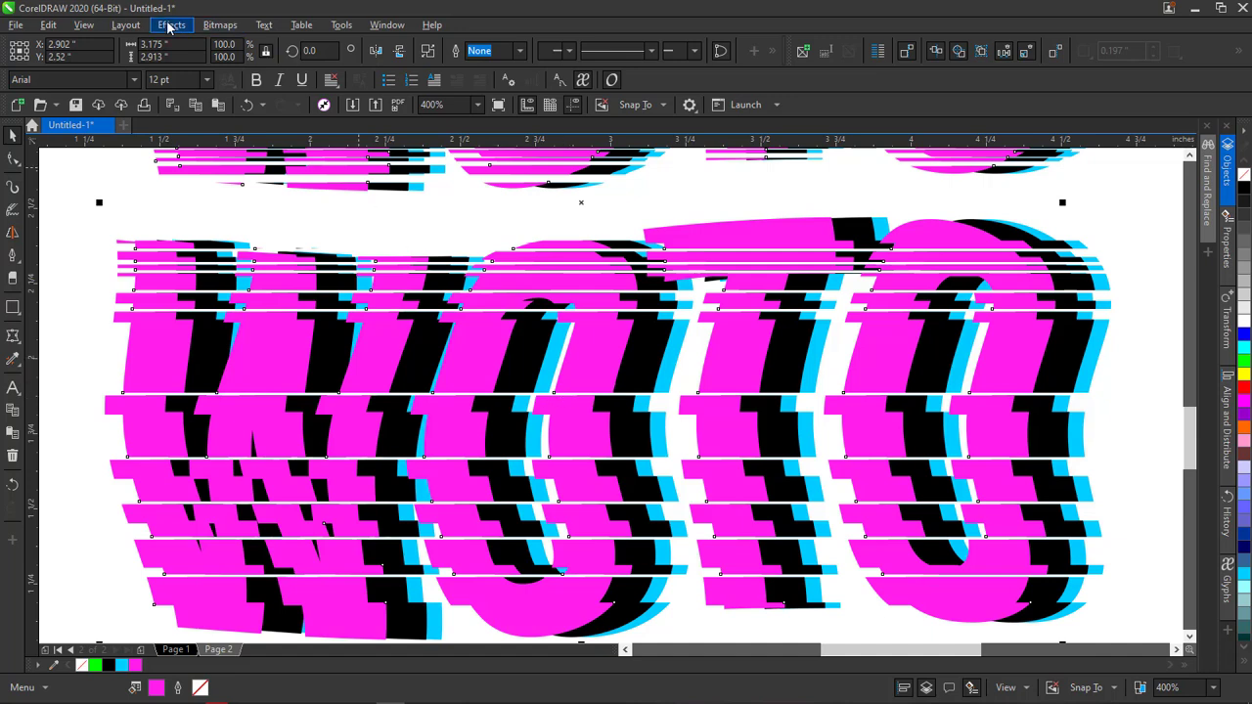
click(39, 687)
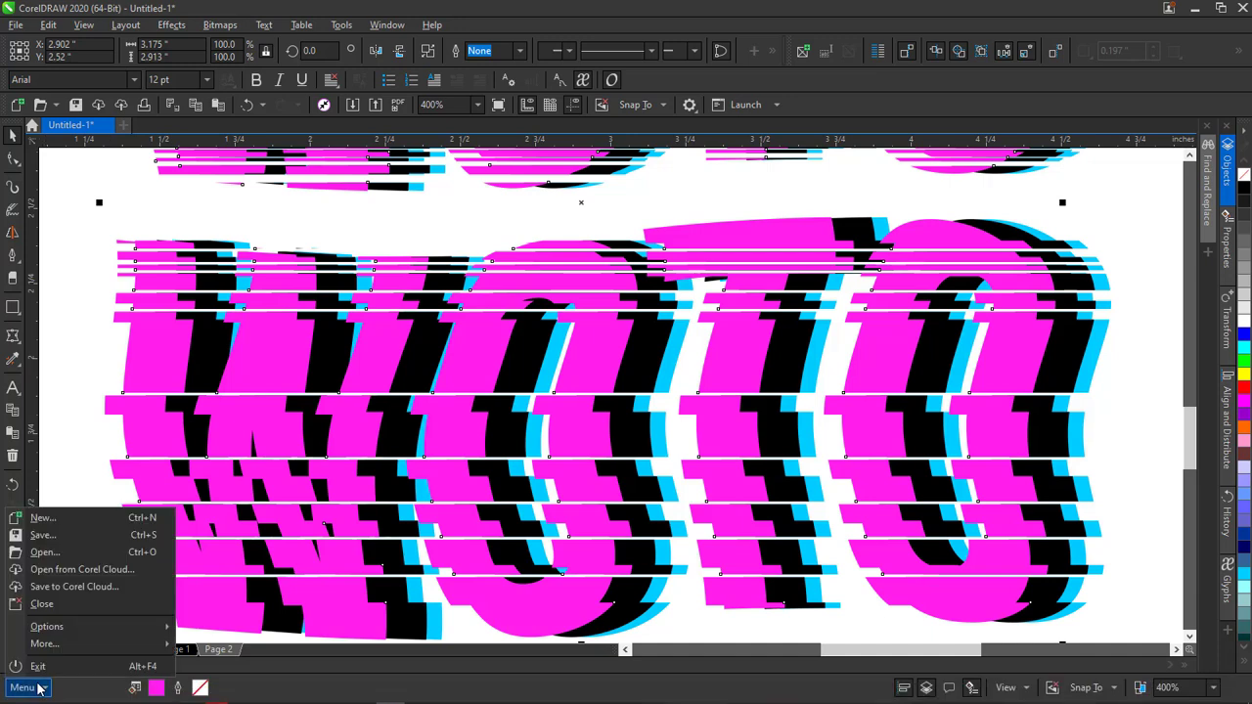
mouse_move(97, 644)
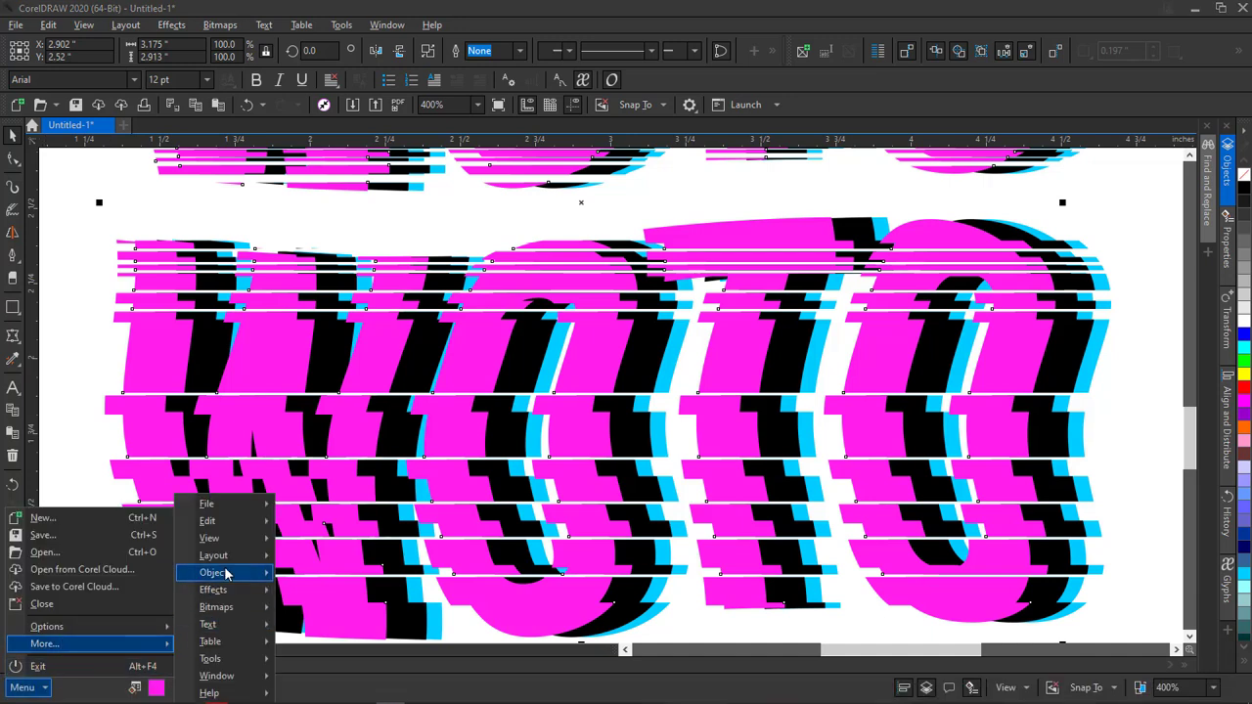
mouse_move(225, 573)
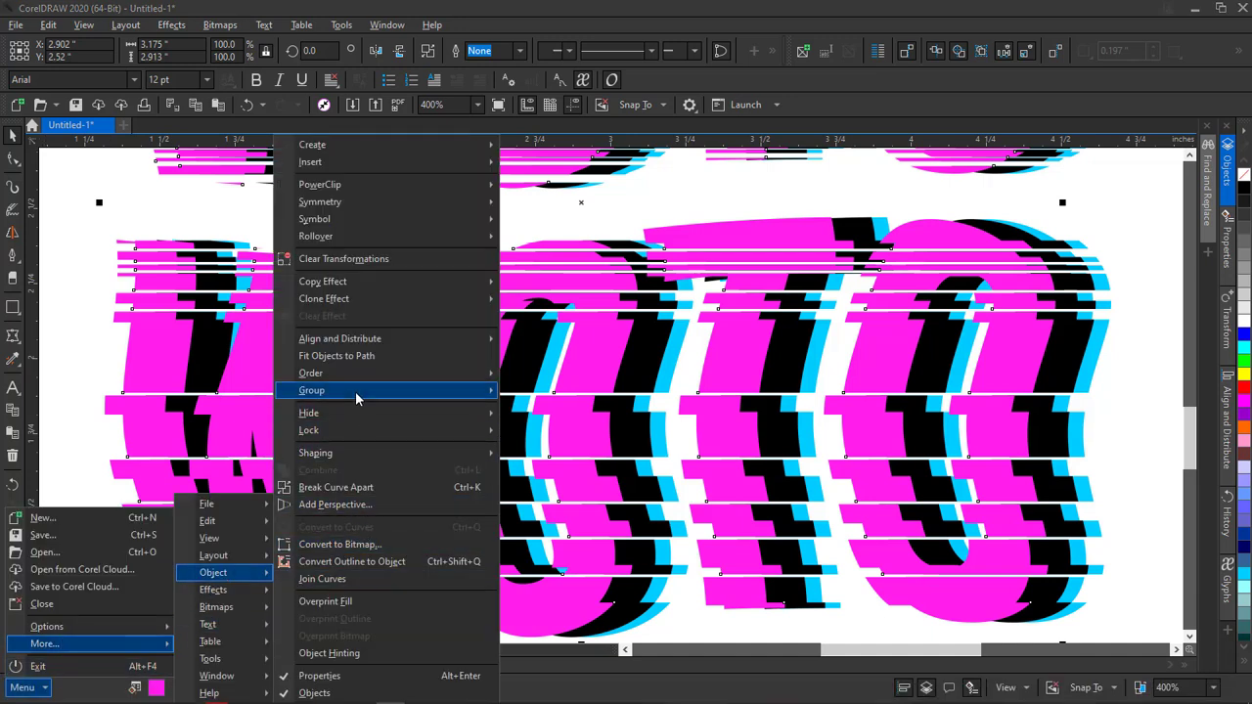
mouse_move(358, 335)
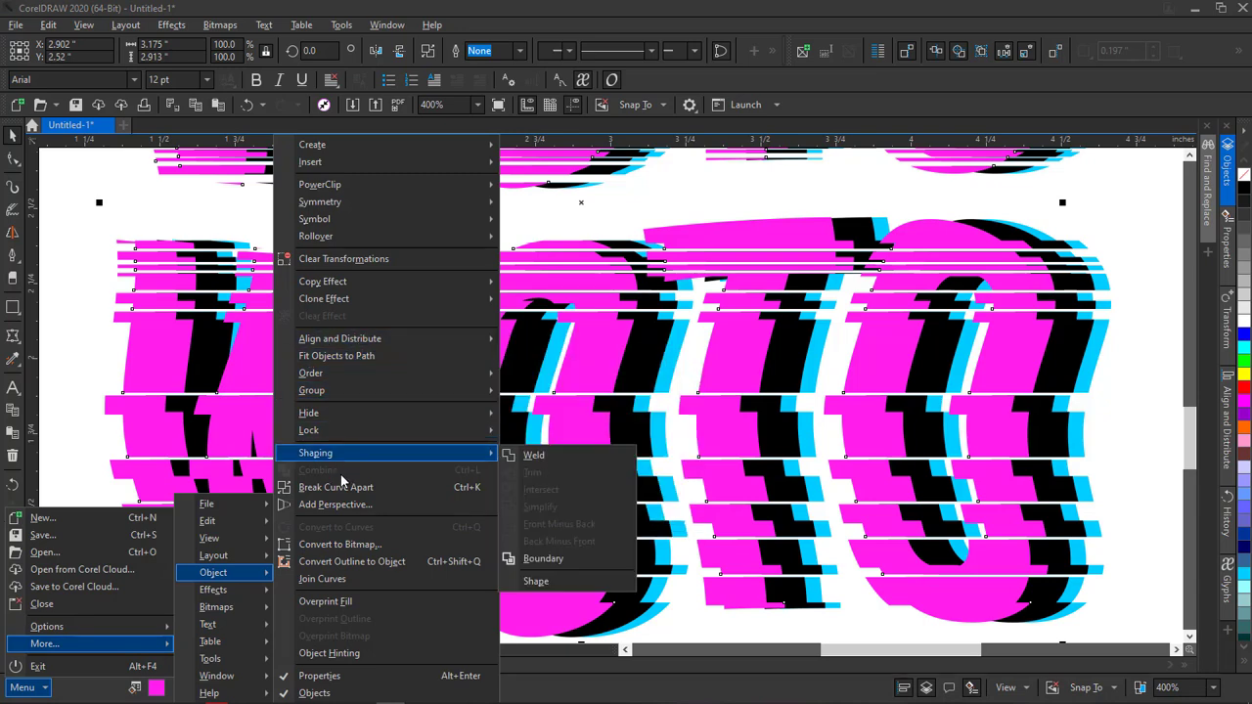
mouse_move(348, 283)
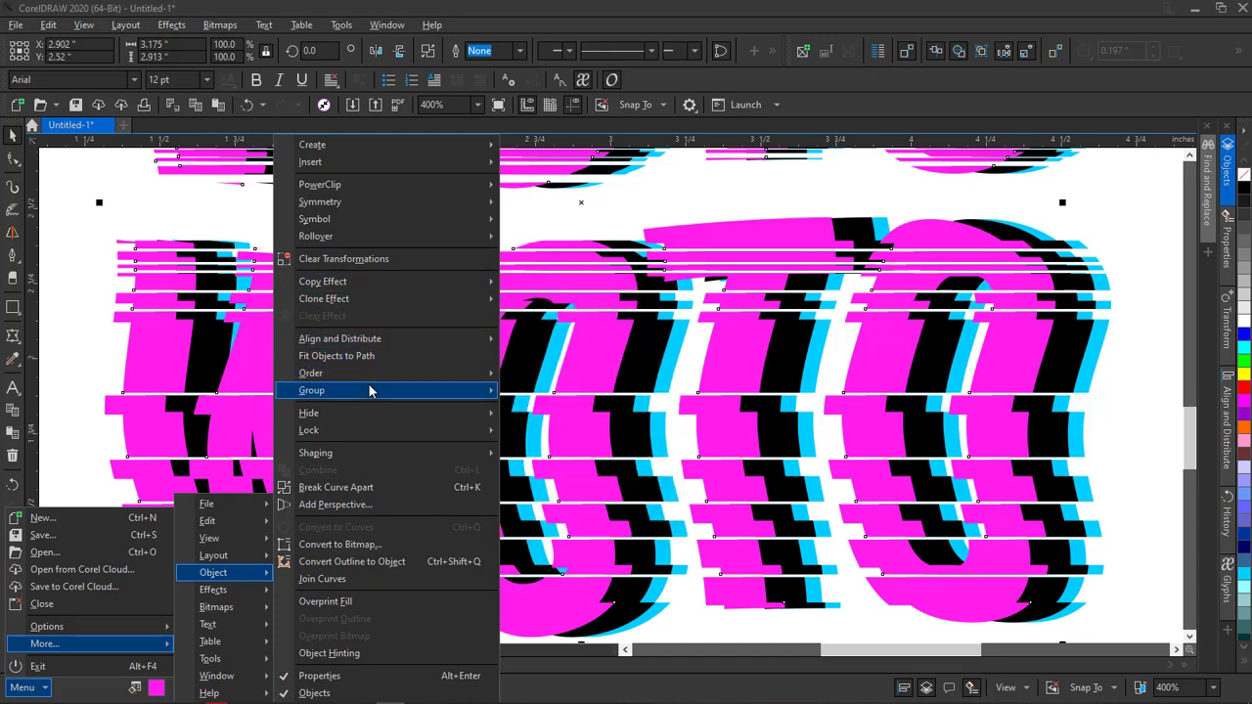
mouse_move(370, 374)
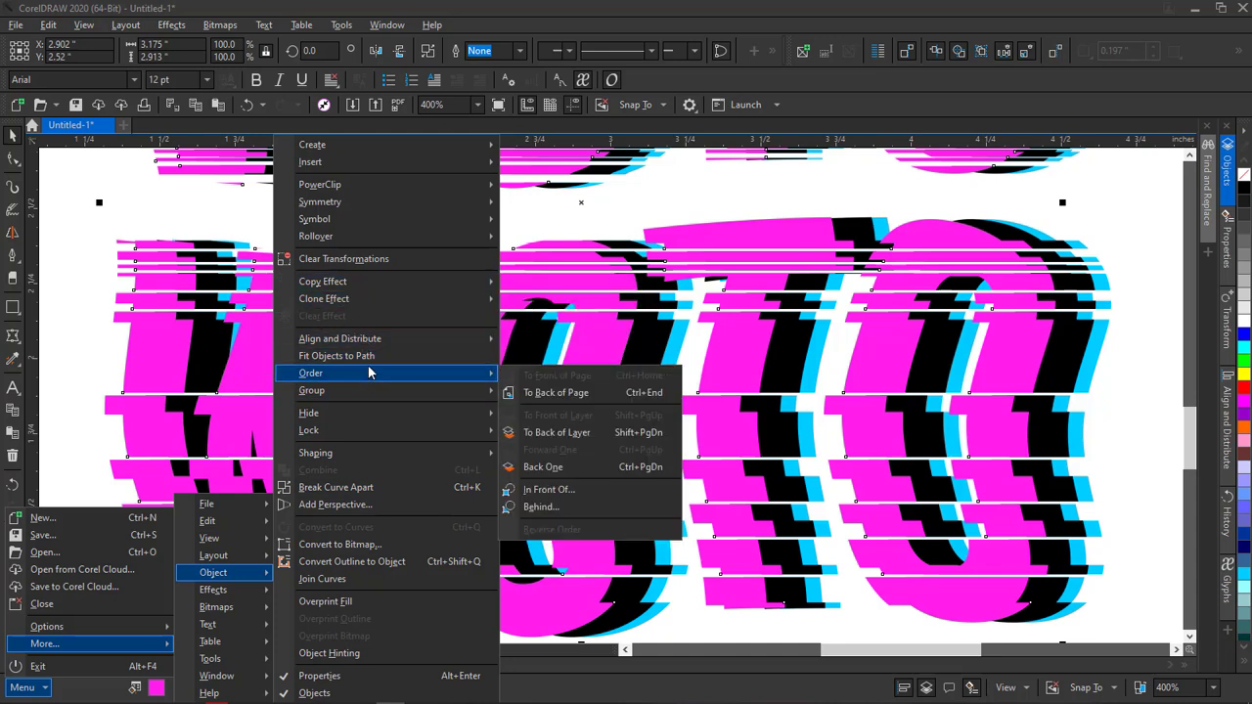
click(555, 393)
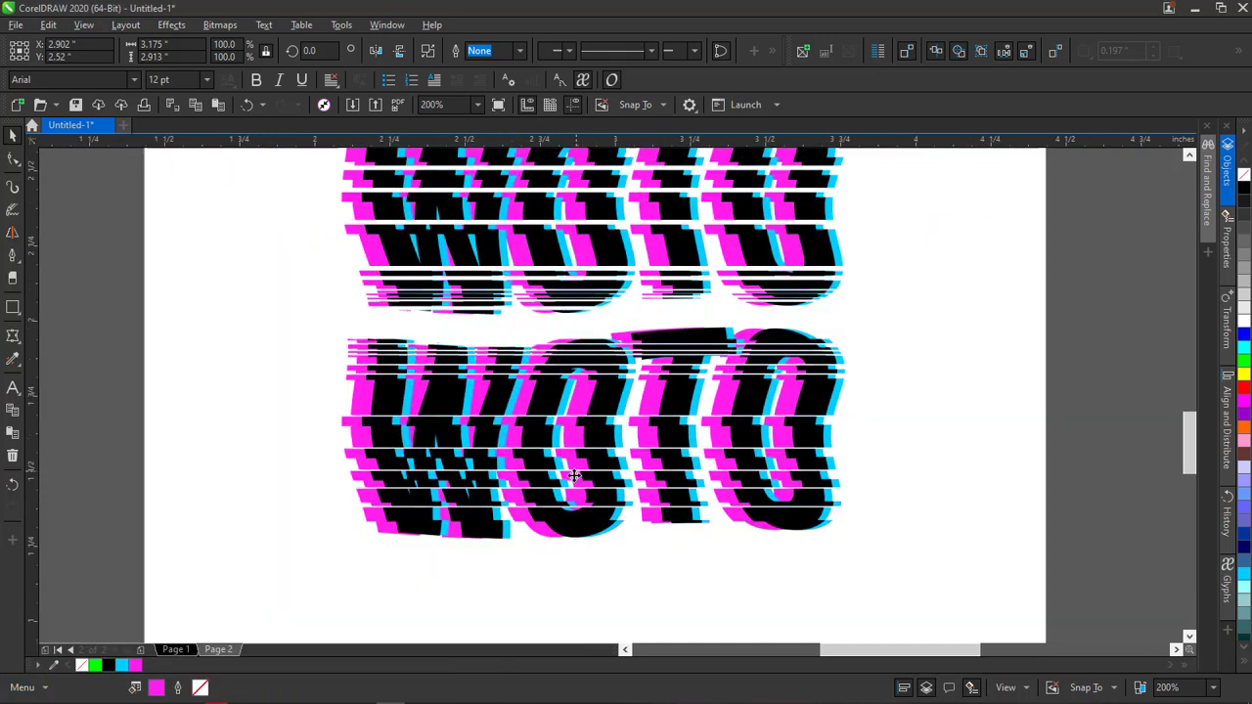
Shift the magenta copy slightly to the right behind the black letterings, to X 2.98 in
scroll(573, 461, up, 2)
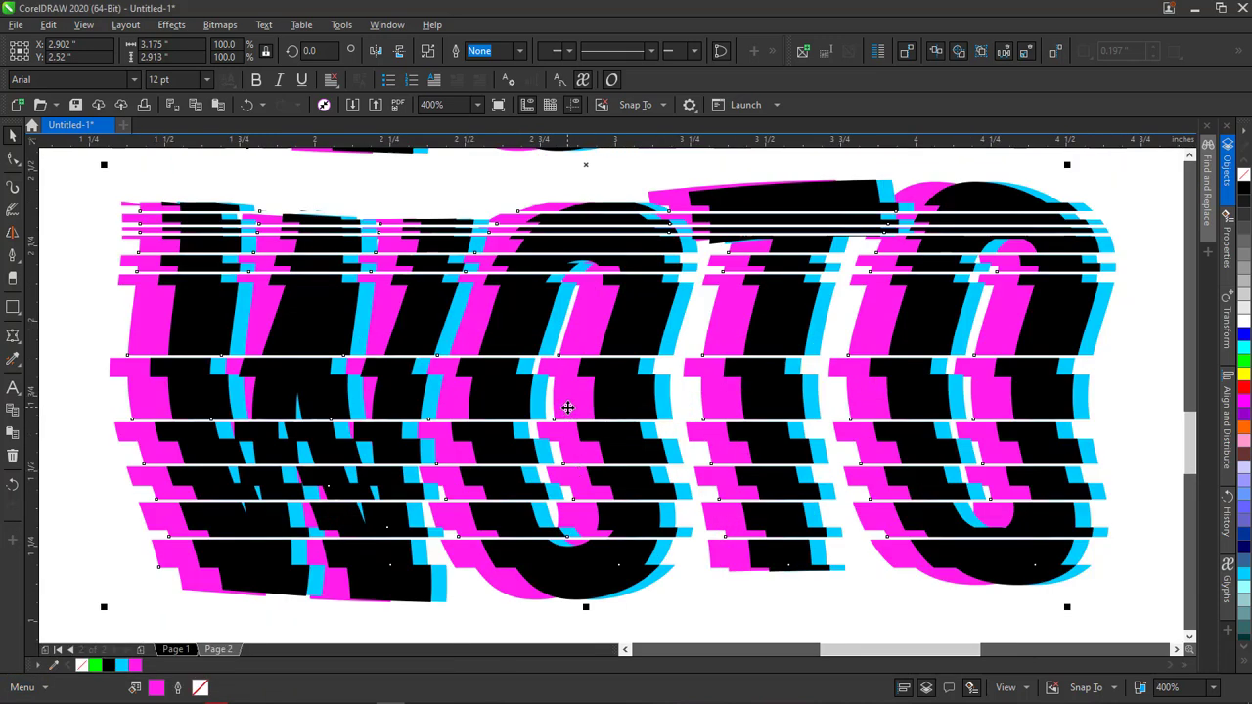
key(Escape)
click(572, 413)
drag(573, 411, 593, 411)
click(581, 404)
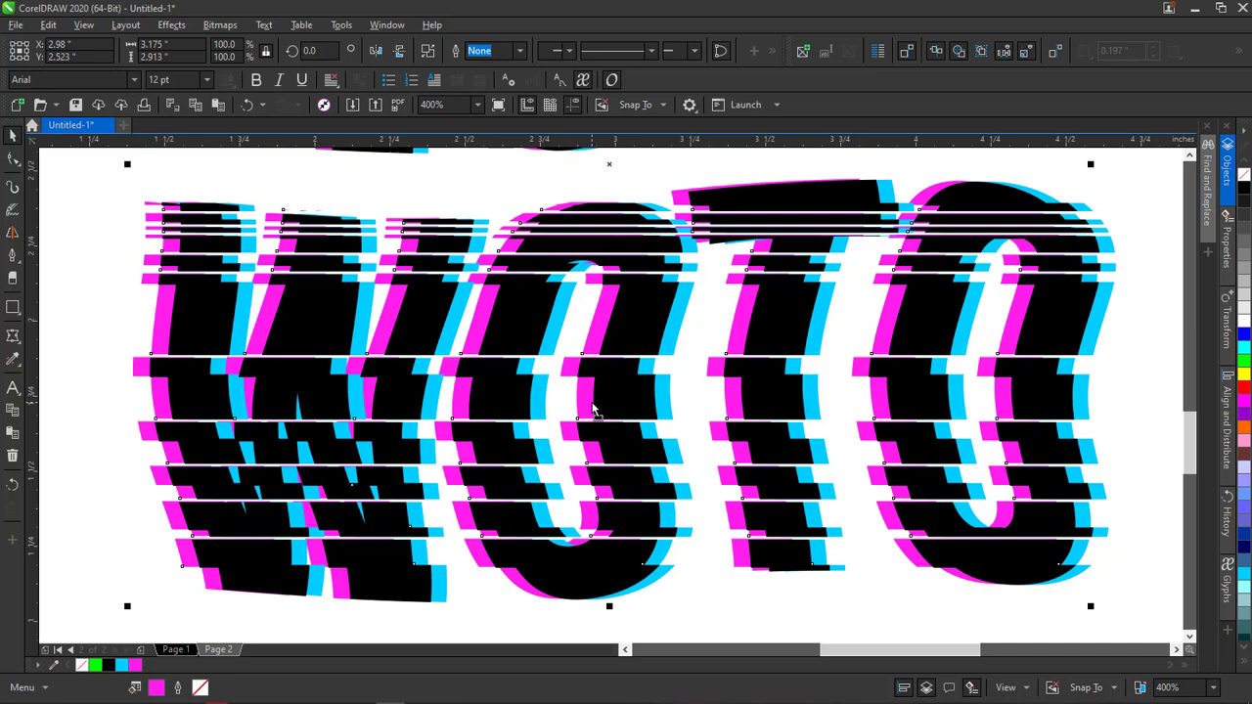
scroll(593, 411, down, 2)
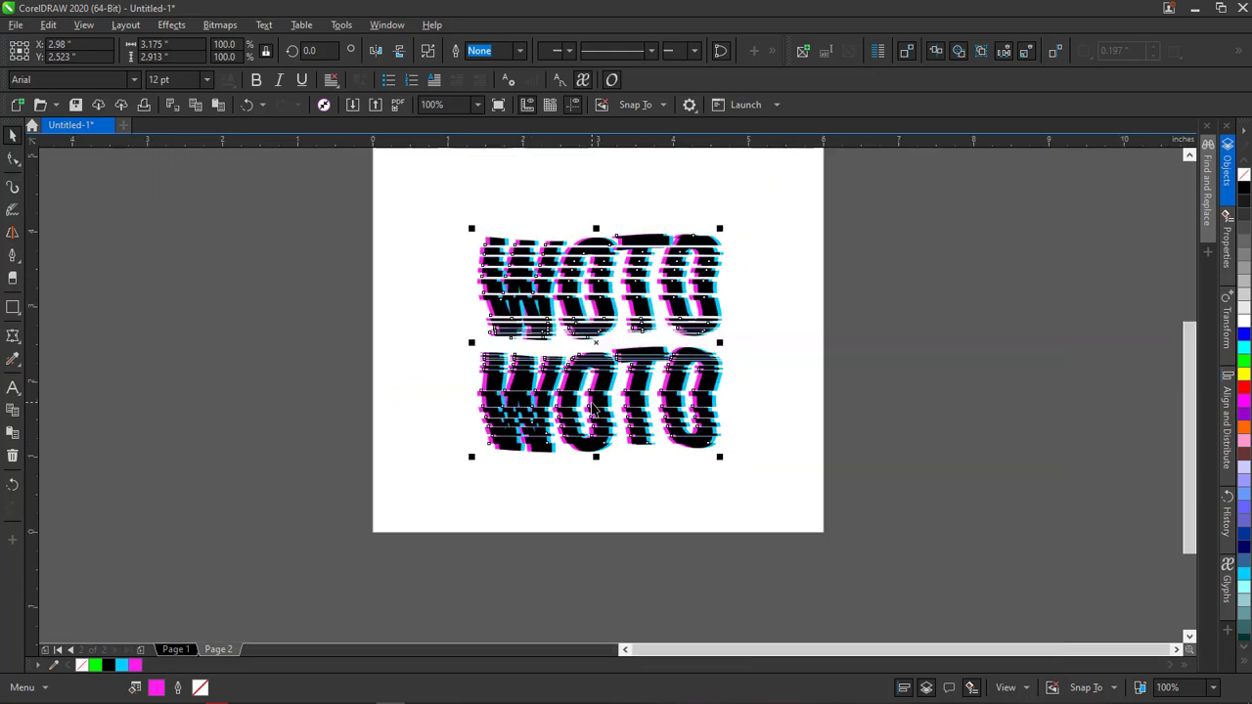
scroll(625, 292, up, 1)
scroll(625, 292, down, 1)
Try a white fill on the front black WOTO letterings and undo it
click(475, 369)
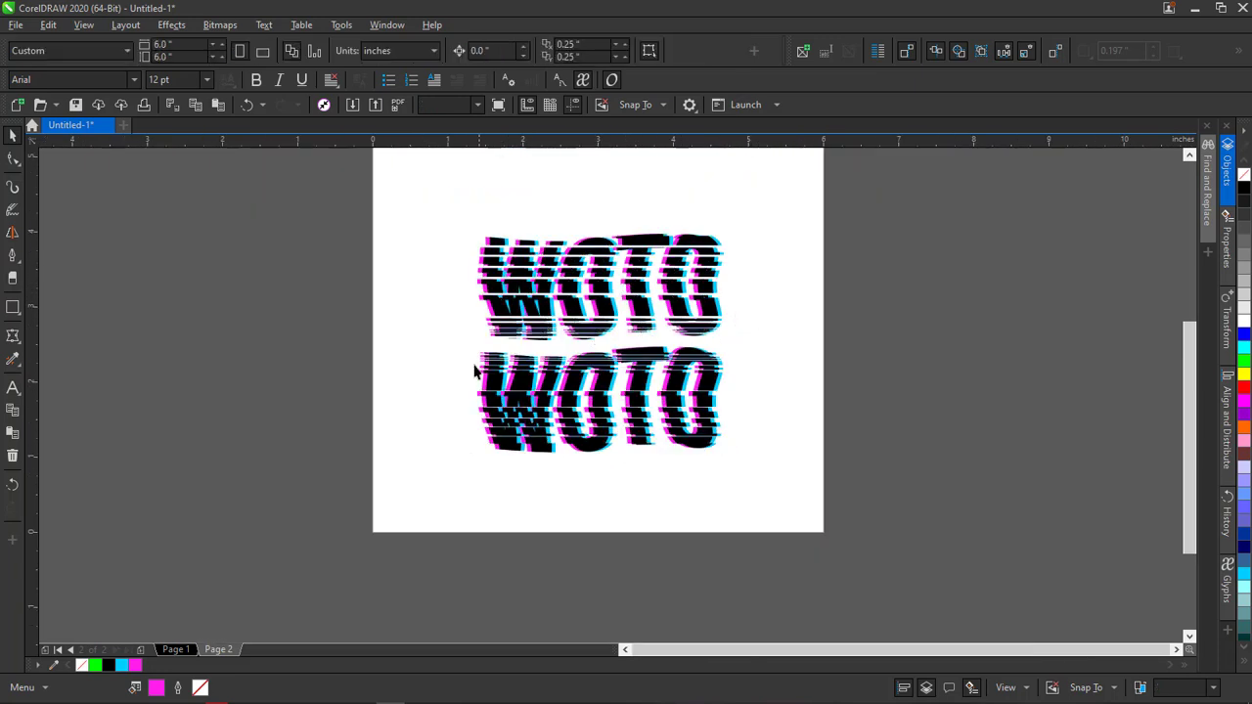
click(497, 313)
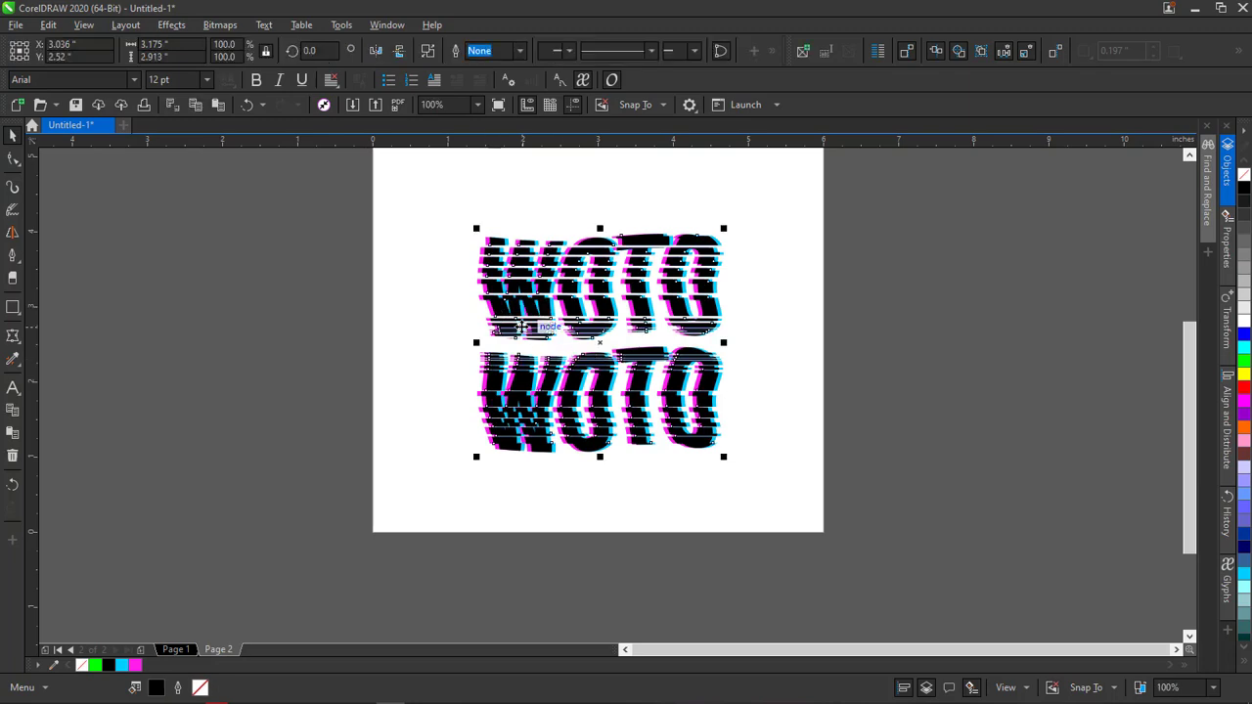
click(1243, 321)
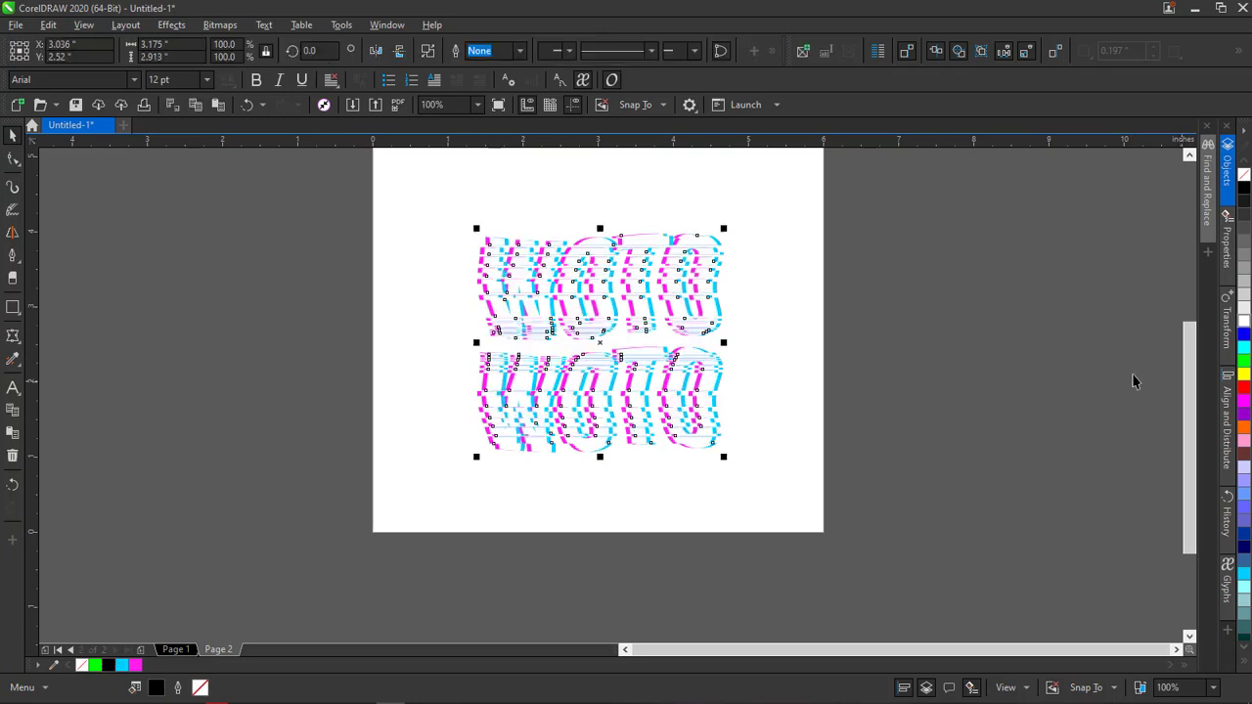
scroll(606, 316, up, 1)
scroll(607, 317, down, 1)
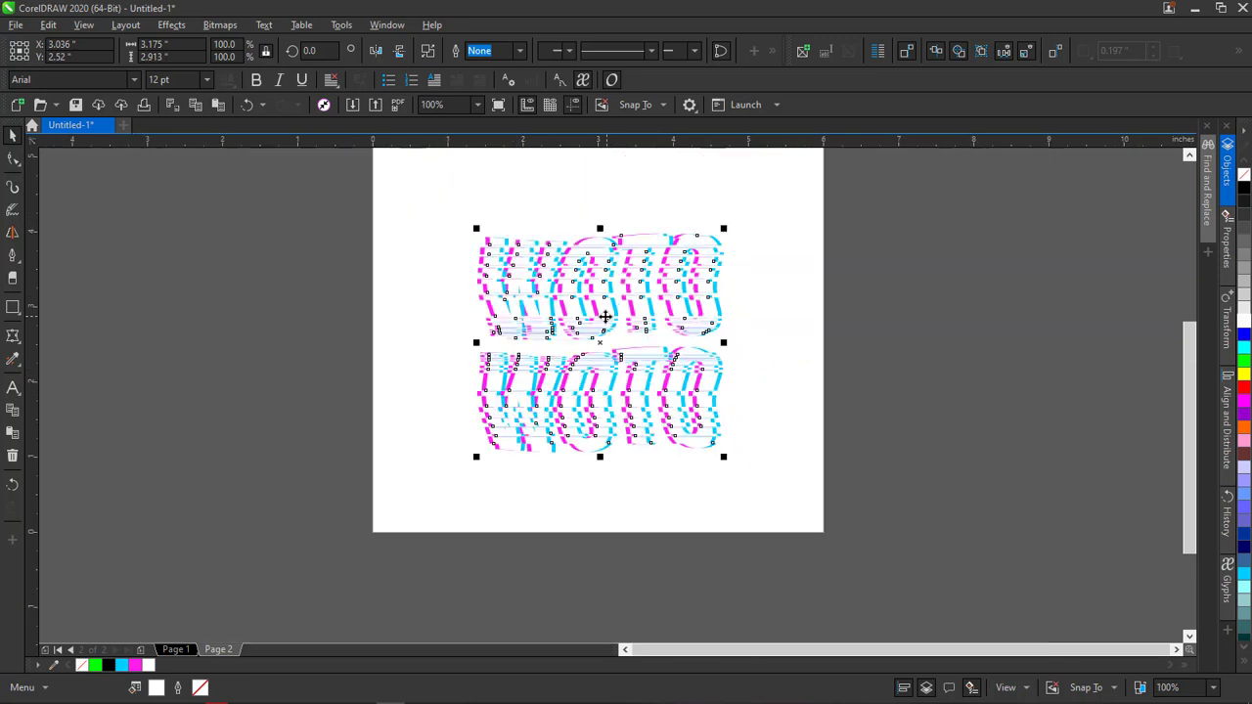
key(ctrl+z)
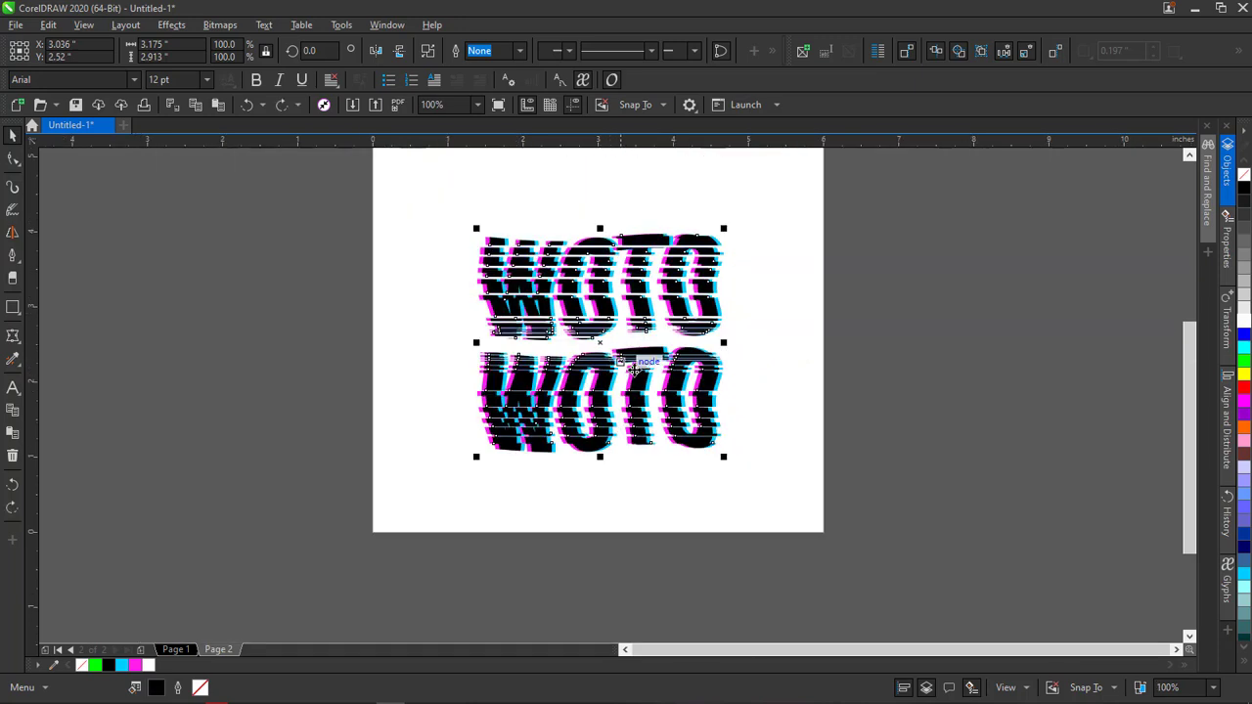
Try adding a page-sized rectangle behind the letterings and delete it
click(13, 308)
double_click(13, 308)
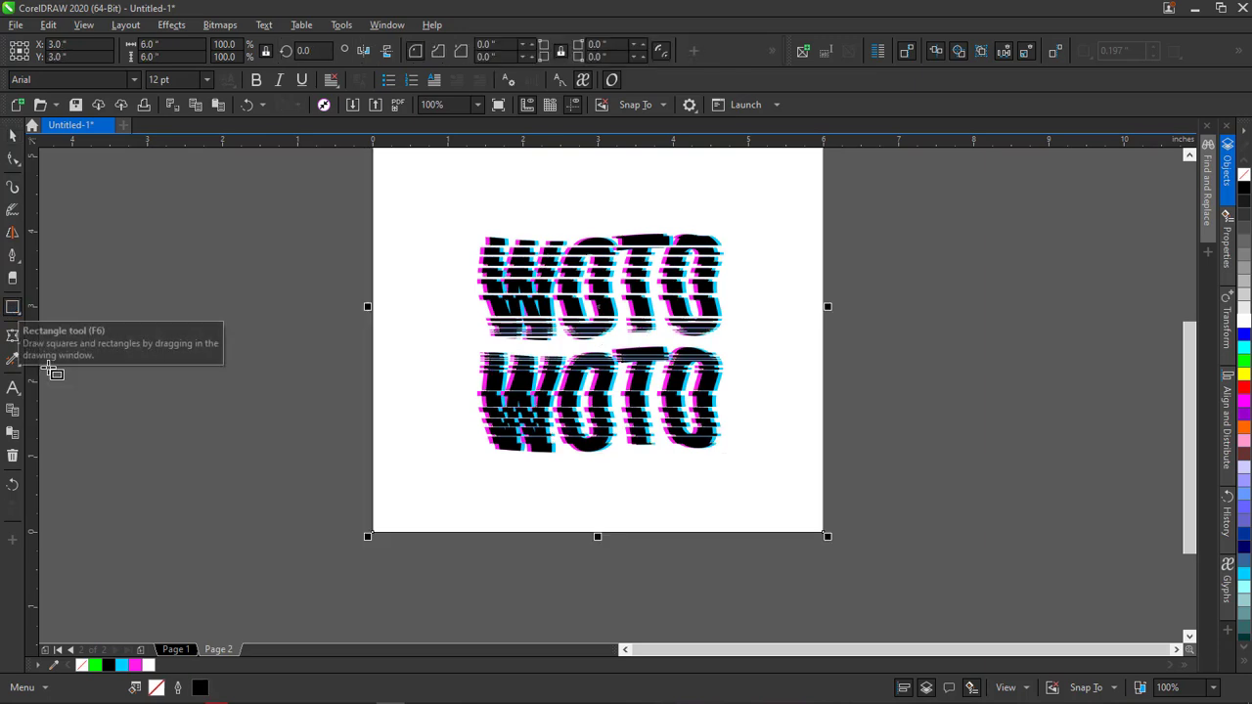
click(13, 135)
click(399, 341)
click(1190, 155)
click(1190, 154)
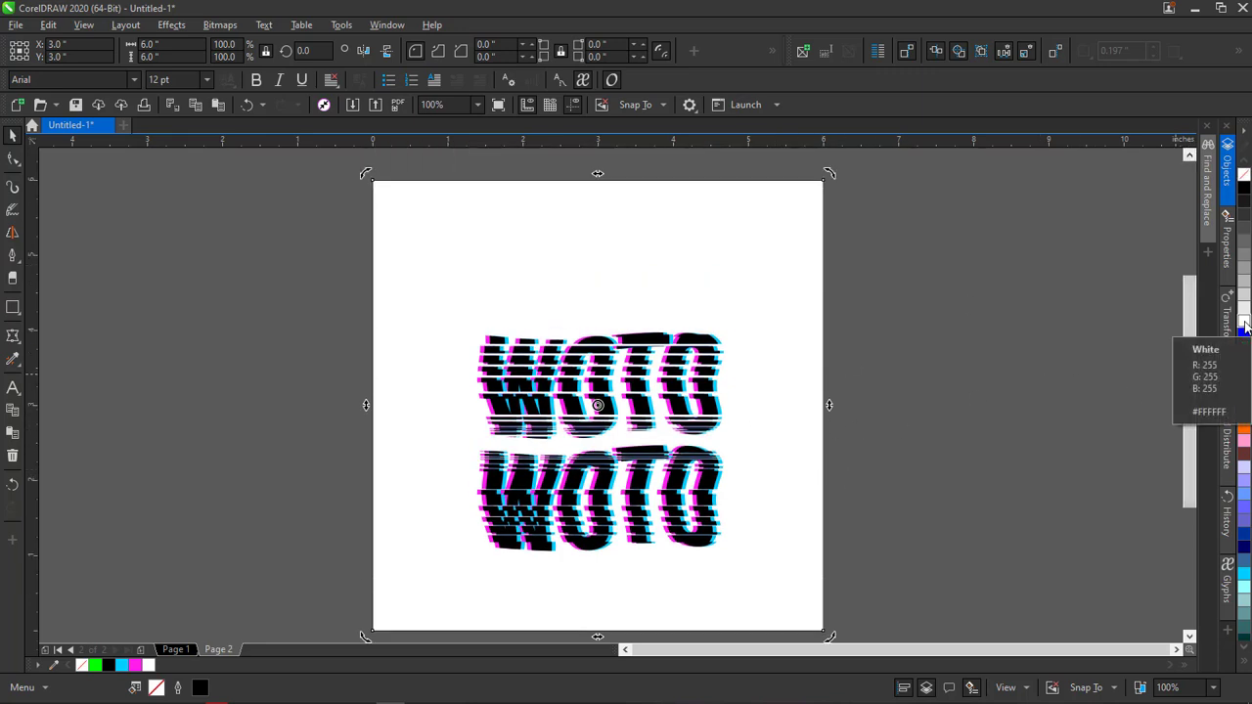
click(442, 232)
key(d)
key(space)
key(Delete)
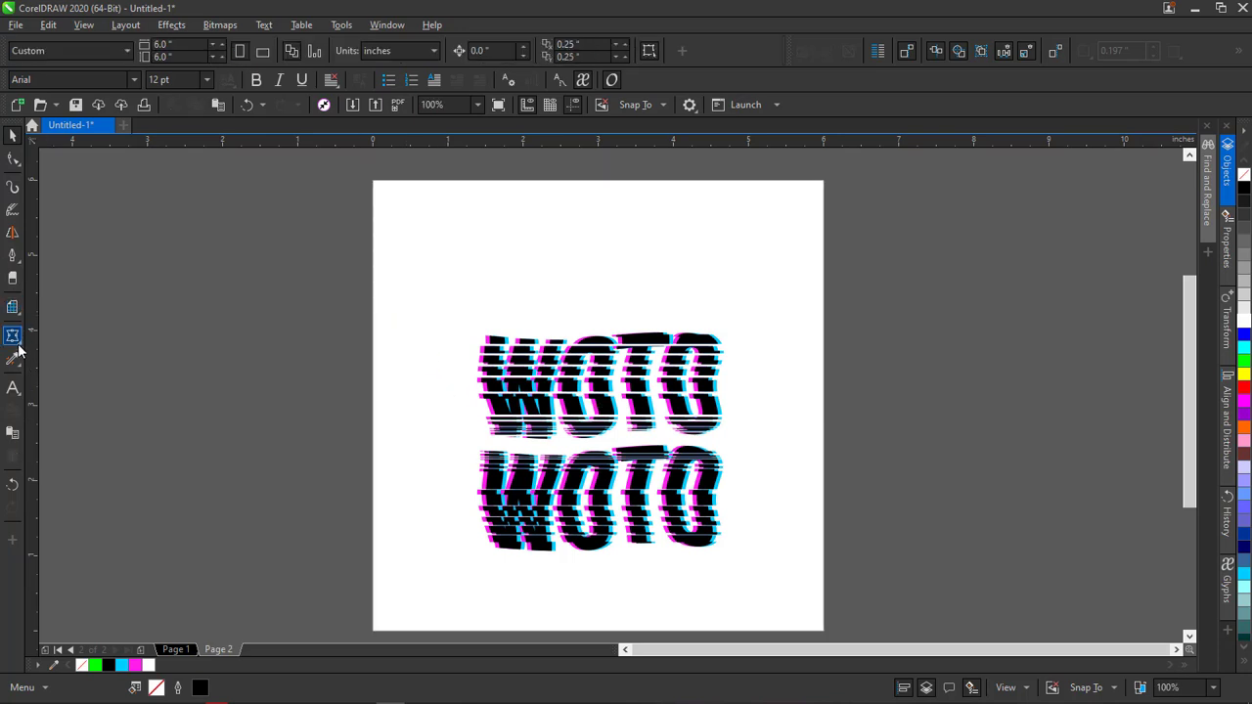
Add a page-sized 6 by 6 in rectangle behind the letterings with a black fill and no outline
click(20, 314)
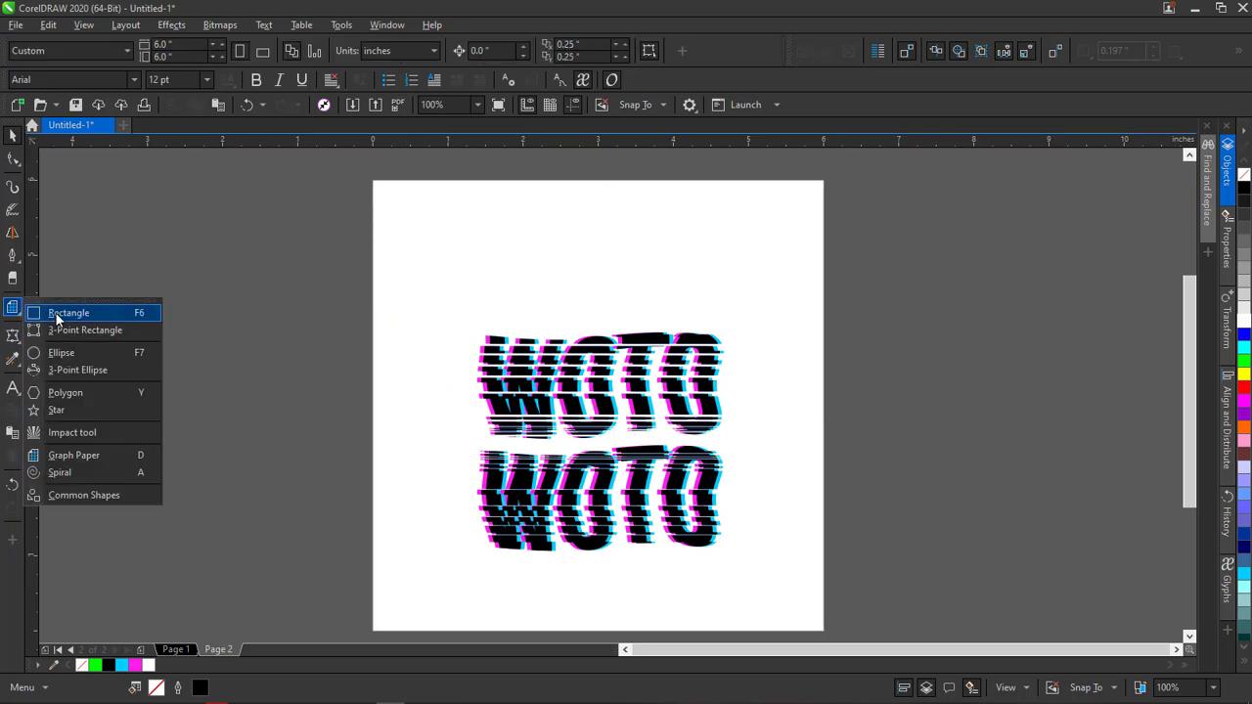
click(57, 314)
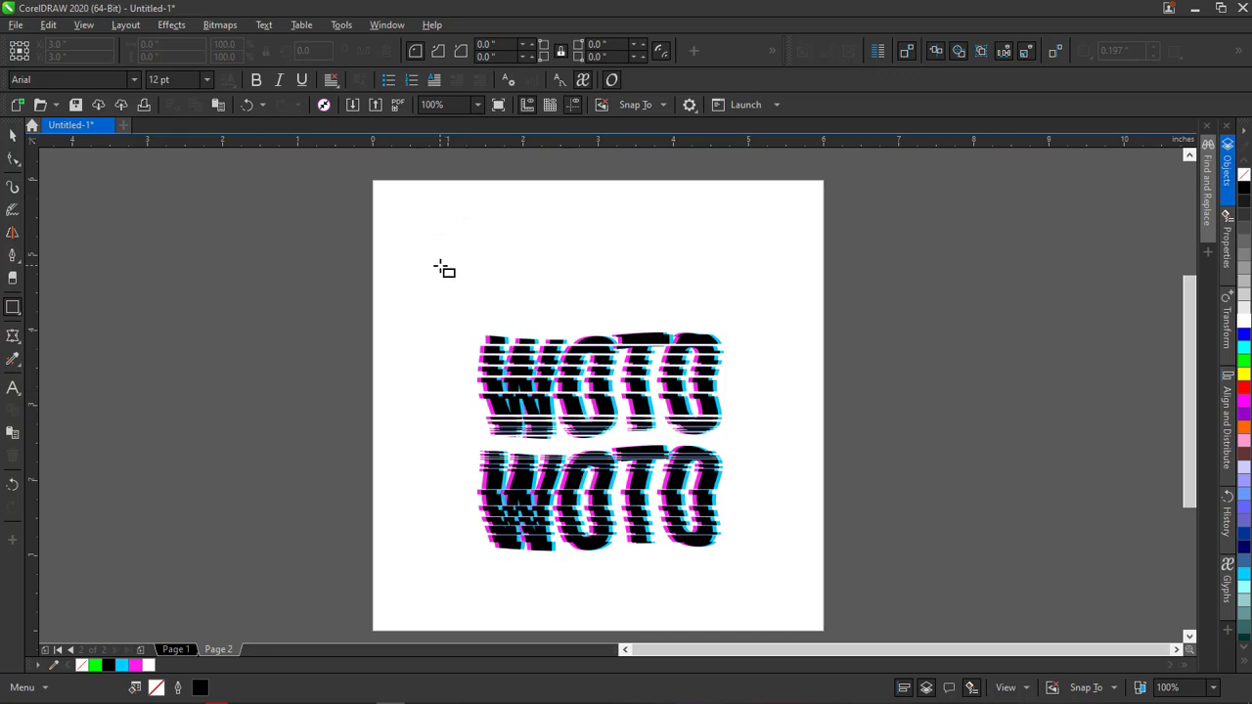
double_click(13, 306)
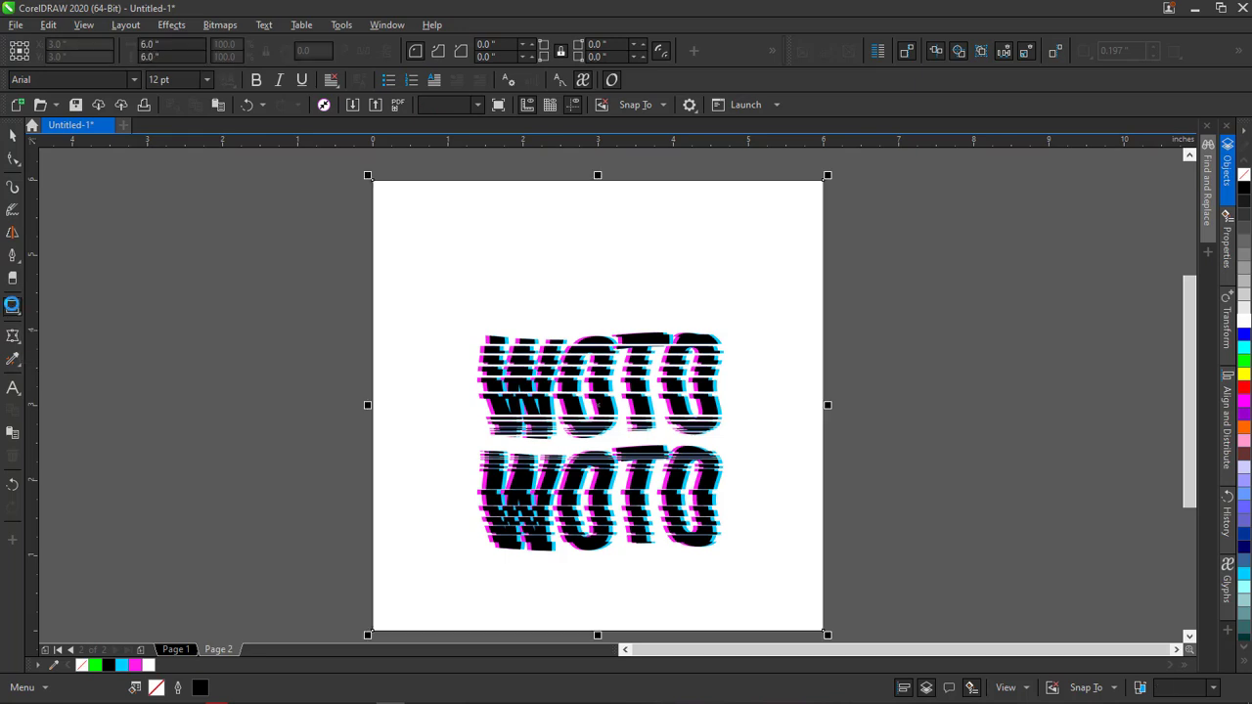
click(13, 135)
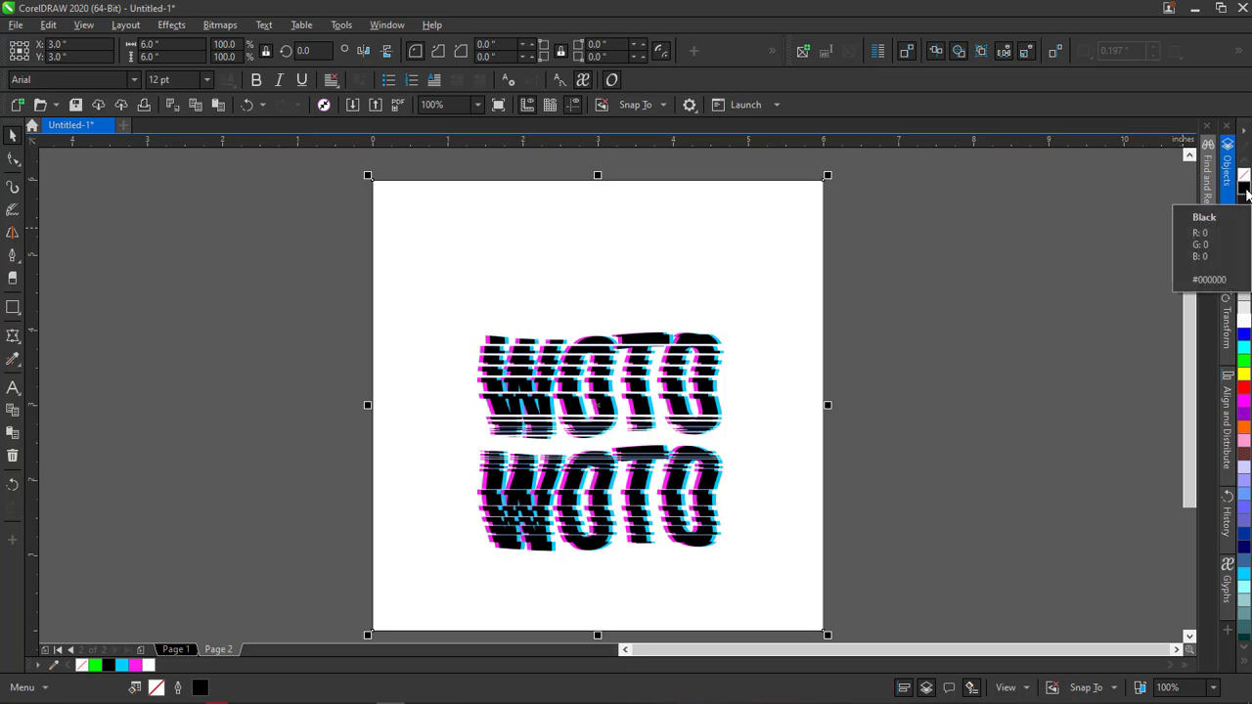
click(1246, 192)
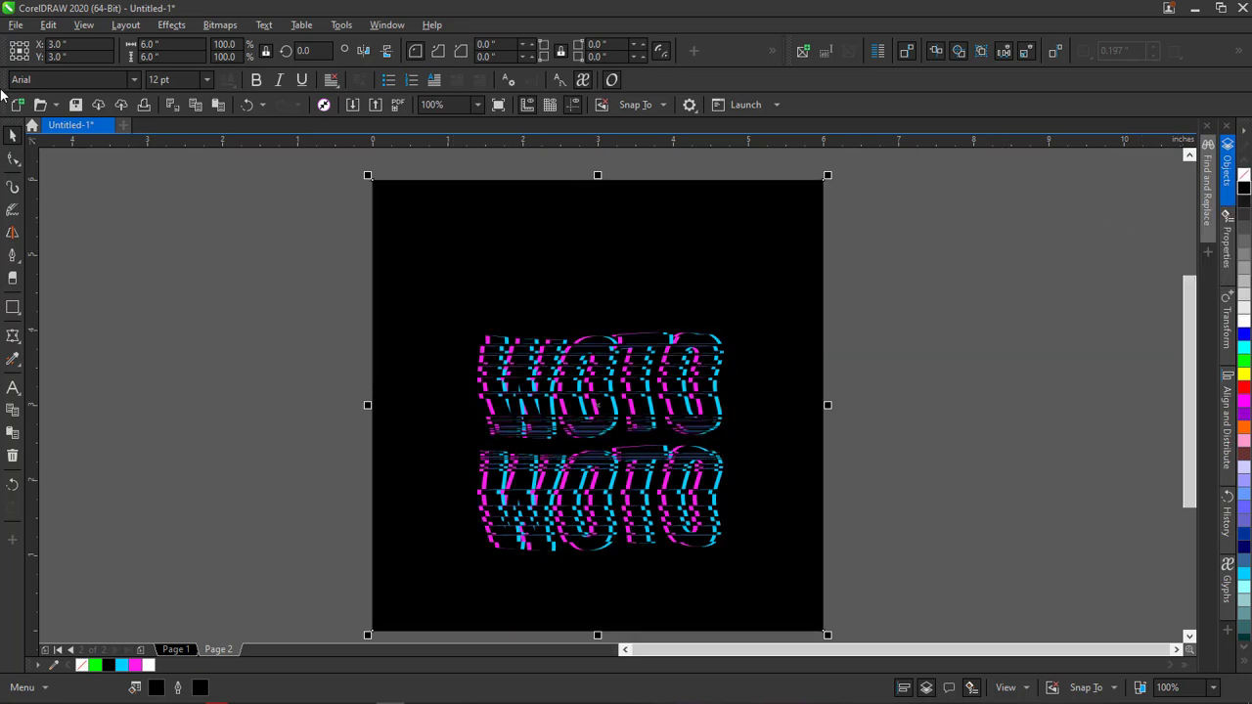
drag(312, 284, 805, 617)
right_click(1242, 177)
click(1011, 331)
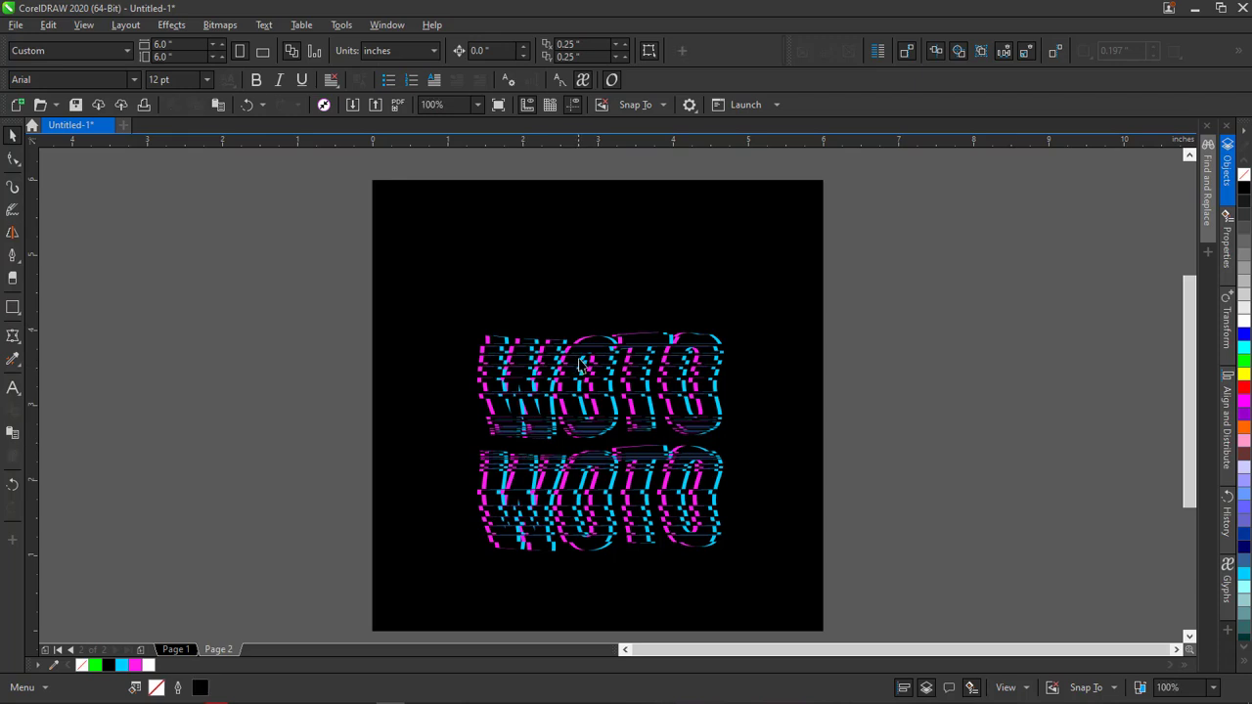
Fill the front black WOTO letterings with white and deselect them
scroll(580, 364, up, 2)
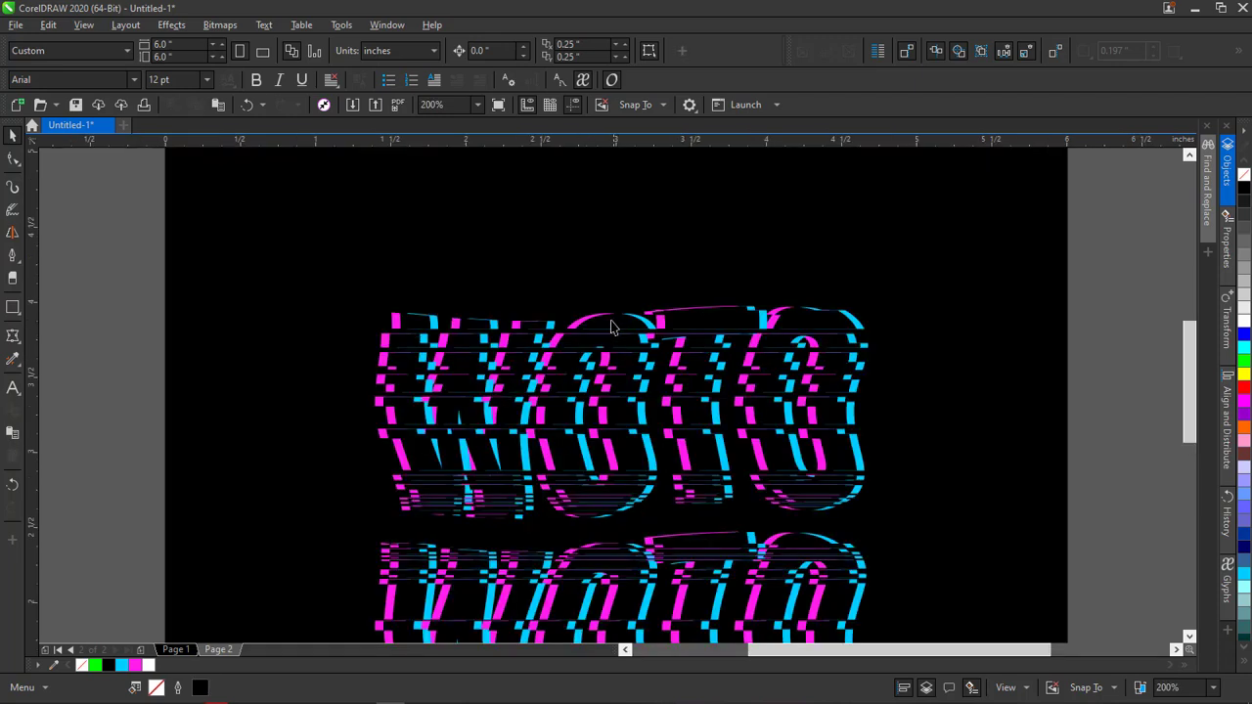
click(615, 328)
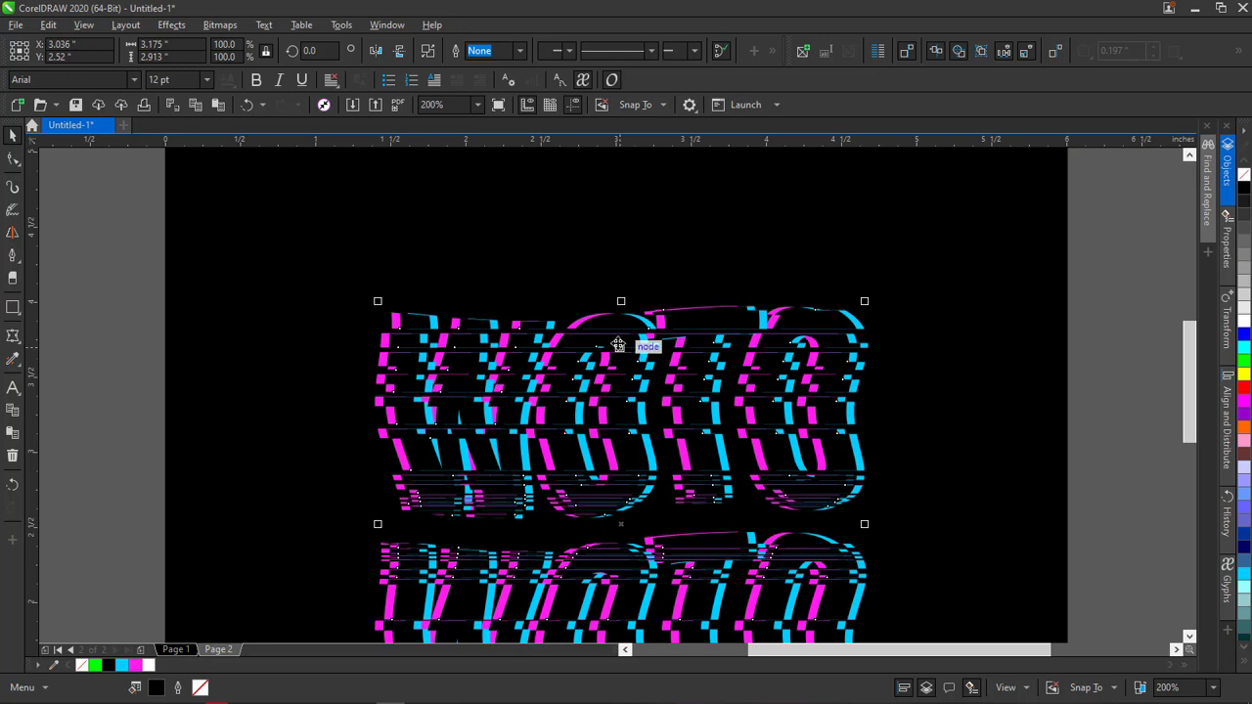
click(1243, 329)
scroll(774, 422, down, 1)
scroll(764, 503, up, 1)
scroll(764, 503, down, 1)
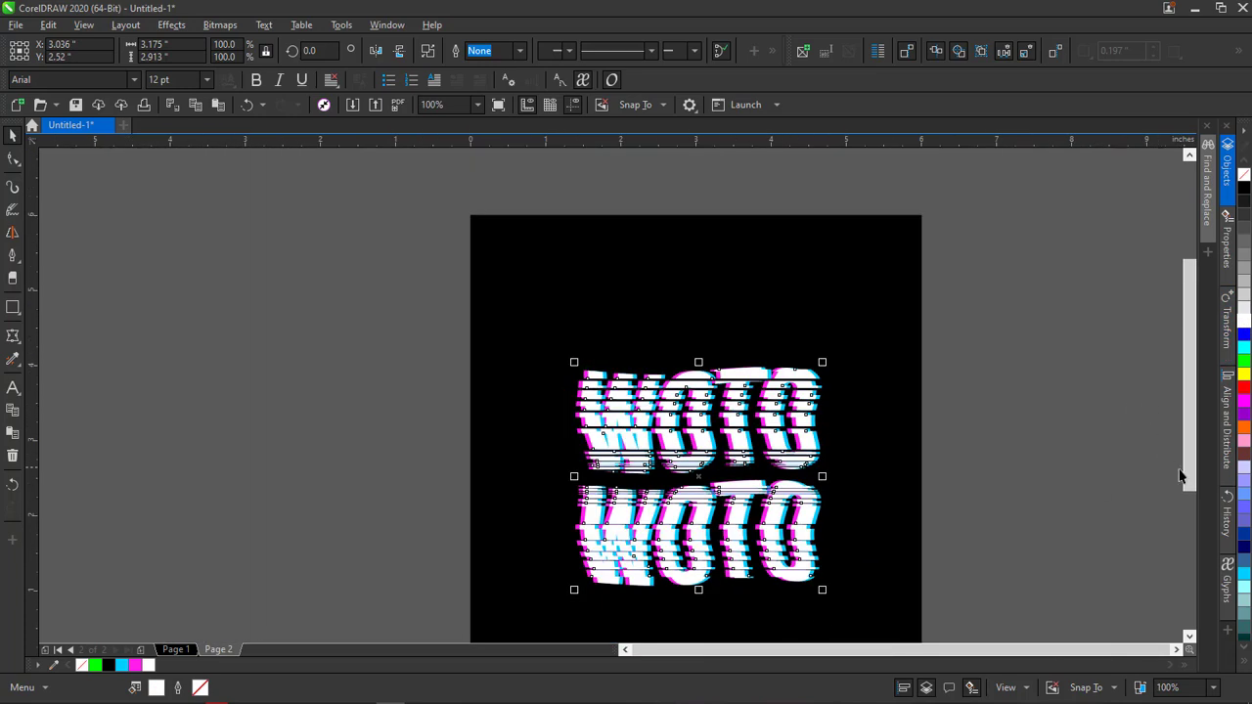
scroll(1184, 509, down, 2)
click(1065, 488)
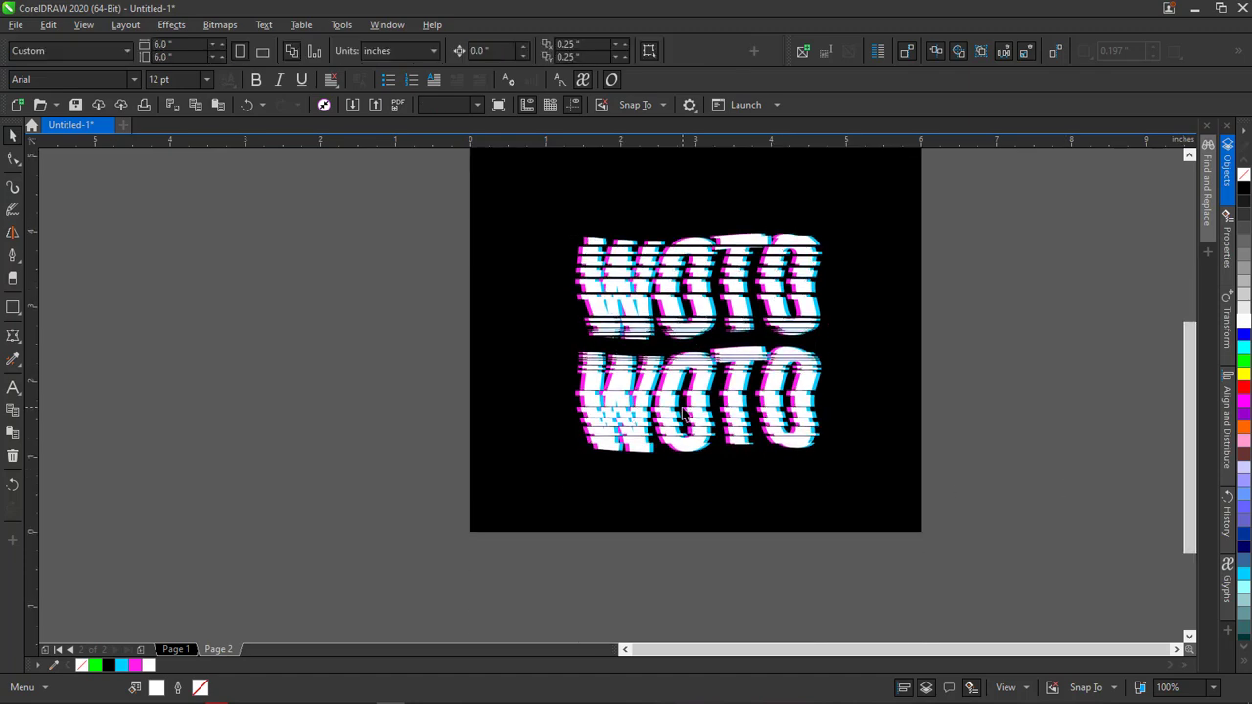
Examine the white lettering and its magenta and sky blue offset edges up close on the lower WOTO
scroll(687, 423, up, 2)
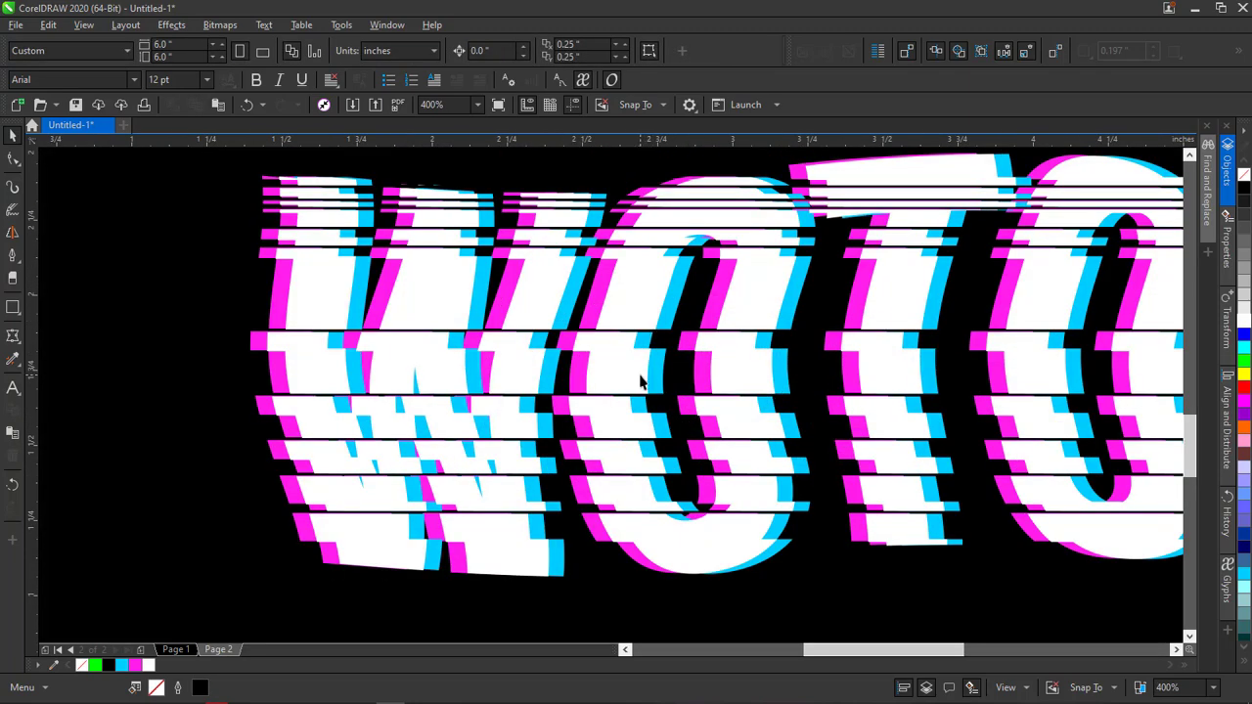
click(641, 382)
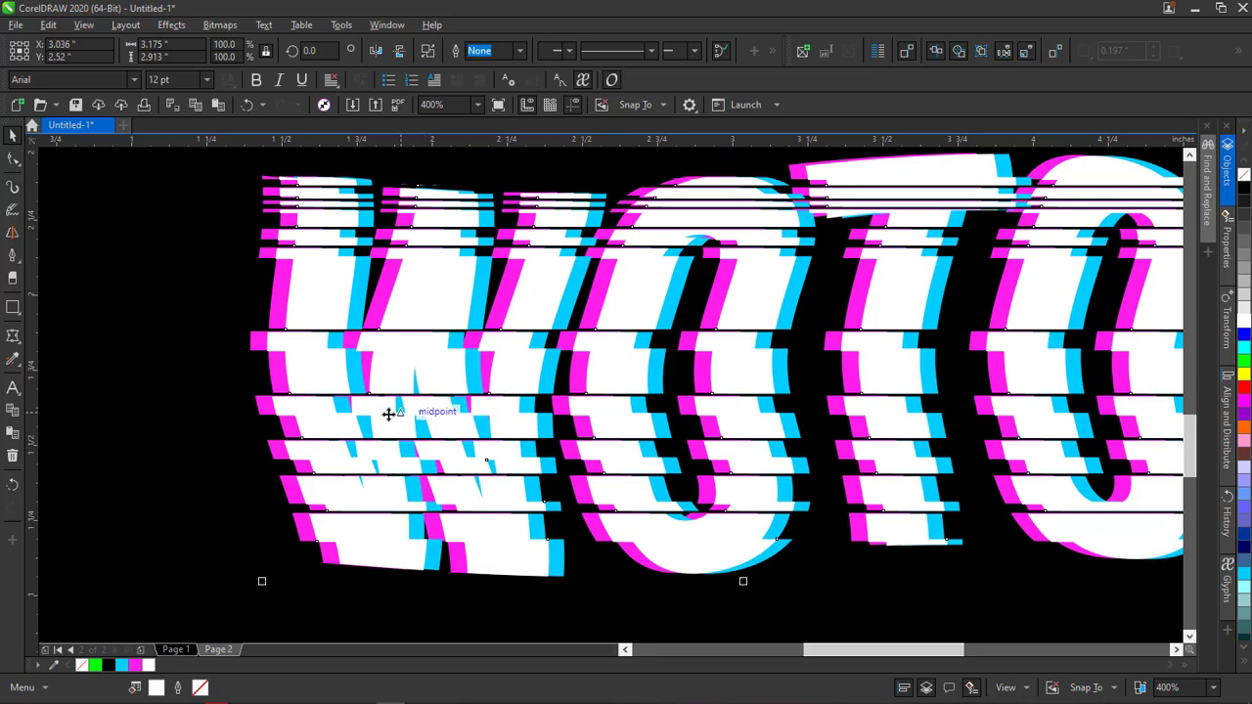
drag(277, 305, 313, 357)
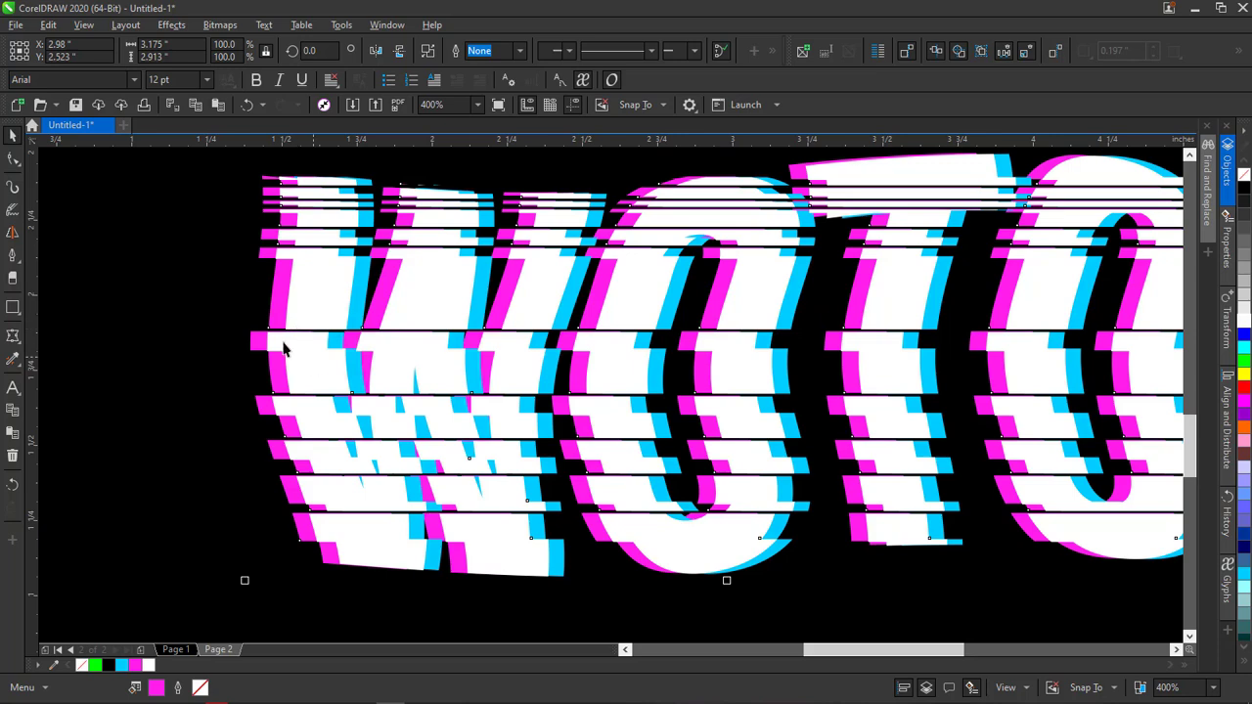
scroll(304, 383, down, 2)
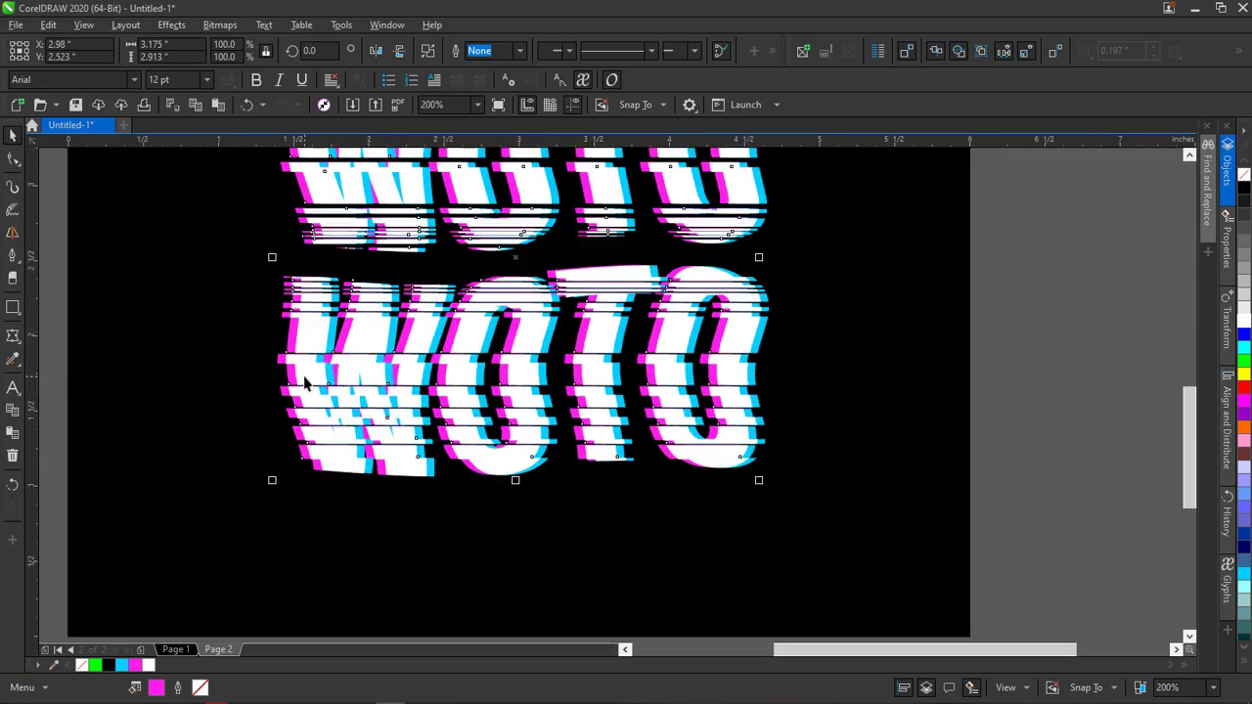
scroll(308, 362, up, 2)
scroll(346, 353, down, 2)
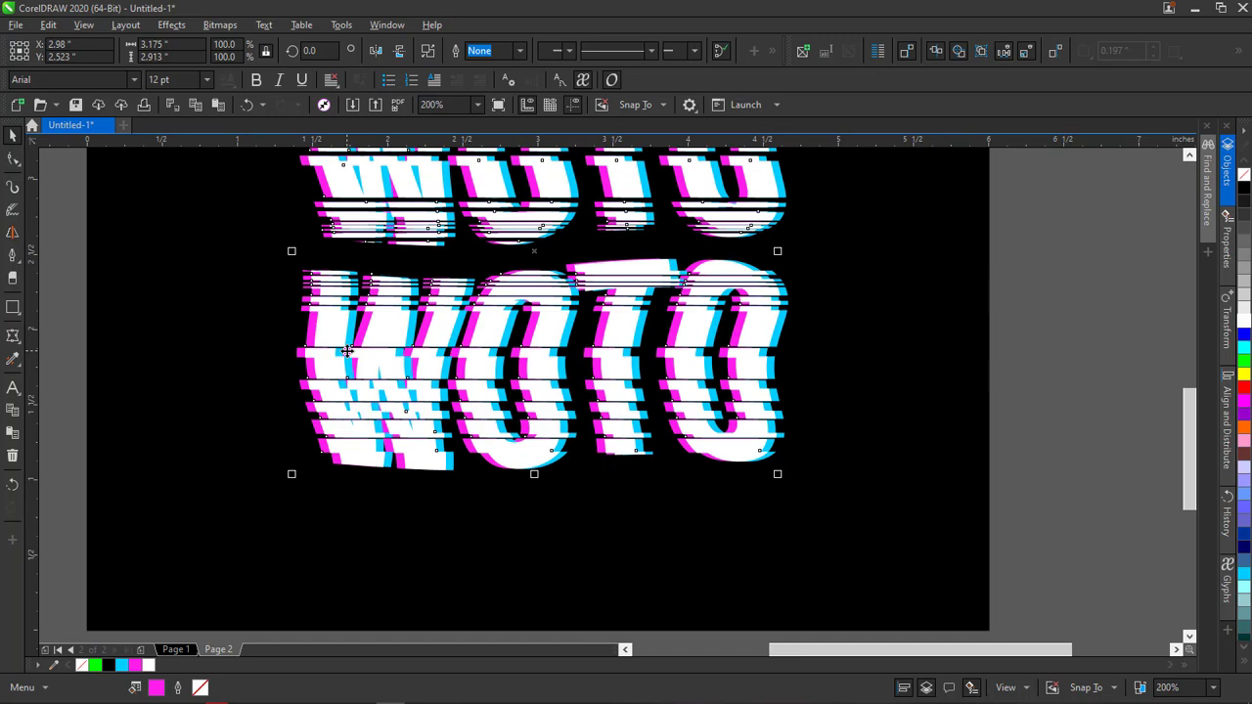
scroll(327, 363, up, 2)
scroll(329, 360, down, 3)
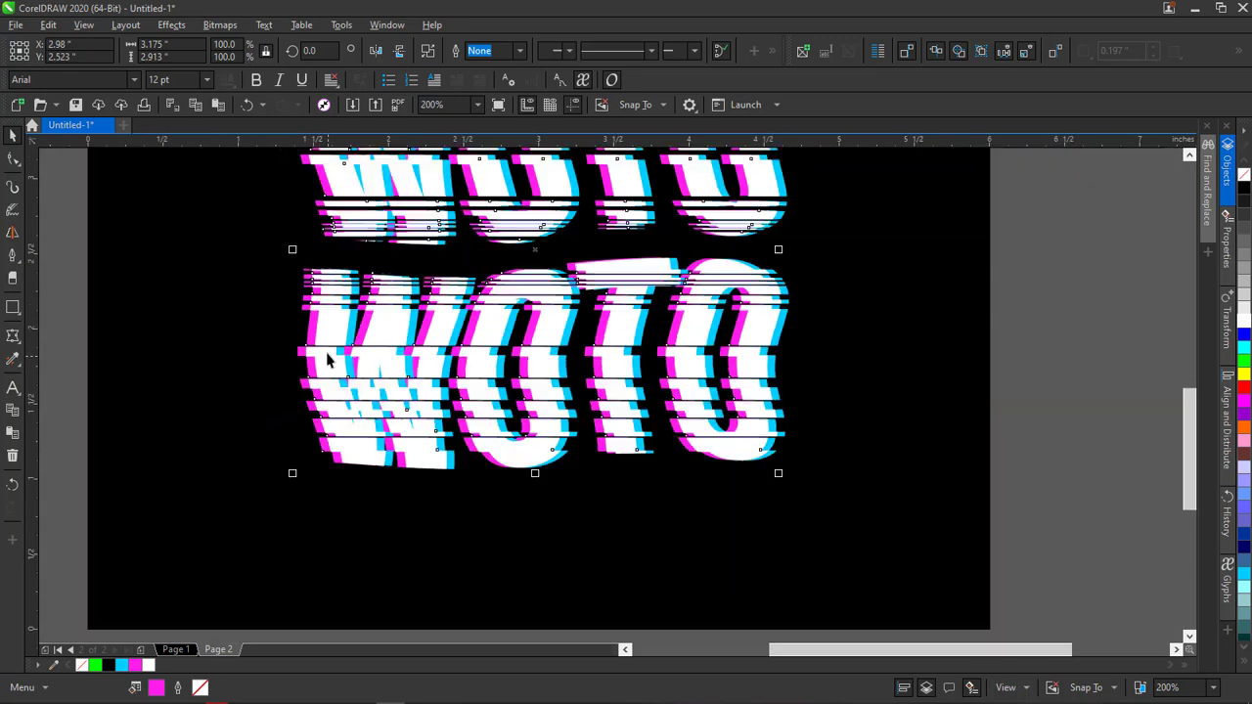
Duplicate the magenta lettering in front of the others and convert the copy to a 600 dpi RGB (24-bit) bitmap with transparent background
scroll(581, 240, up, 2)
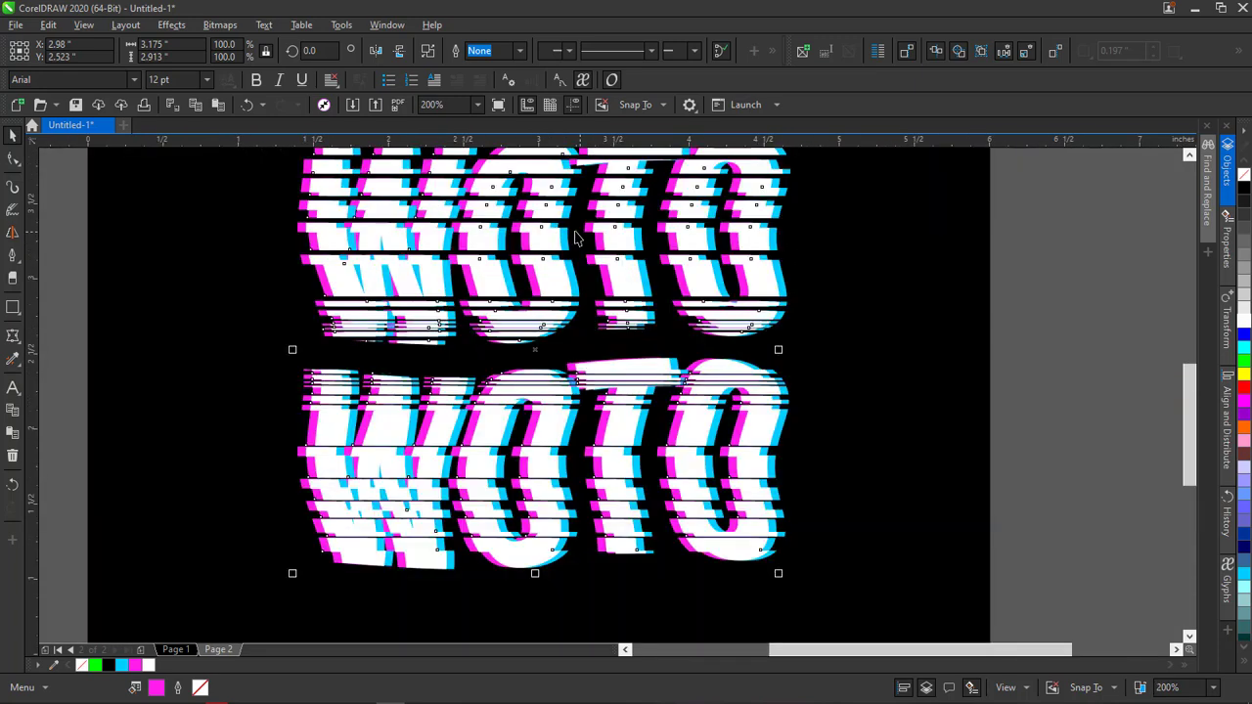
scroll(427, 292, up, 2)
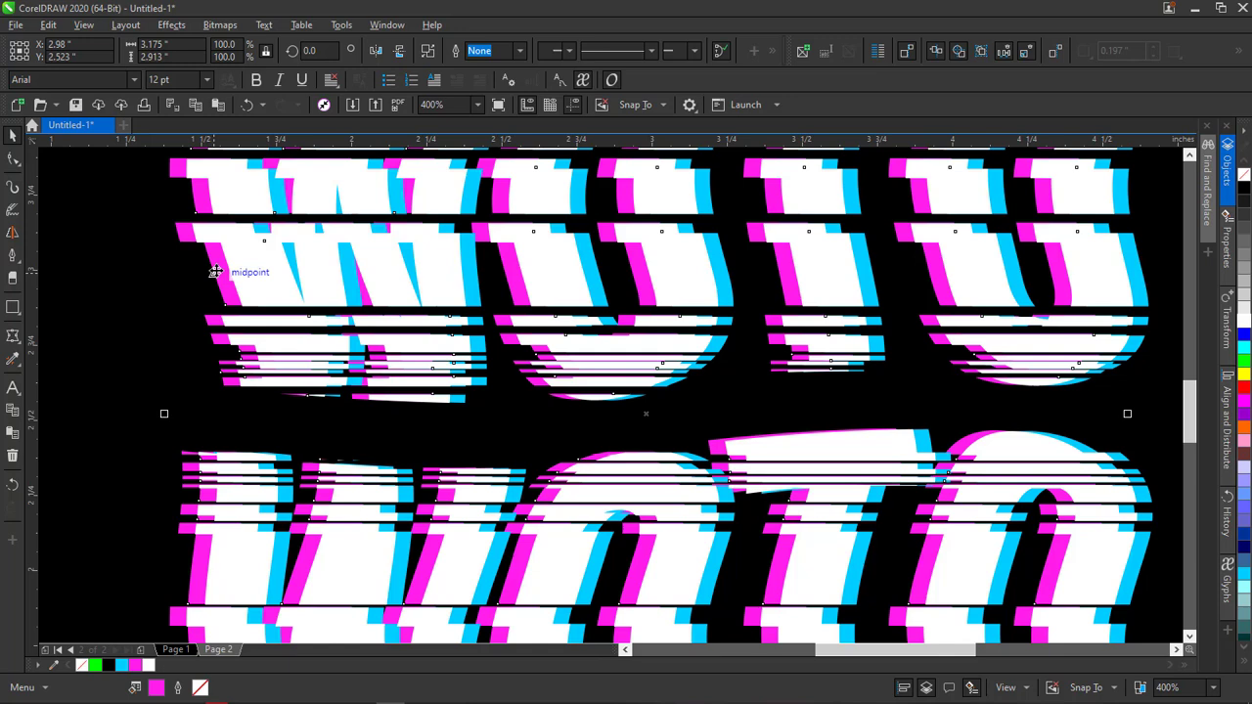
click(148, 286)
click(222, 271)
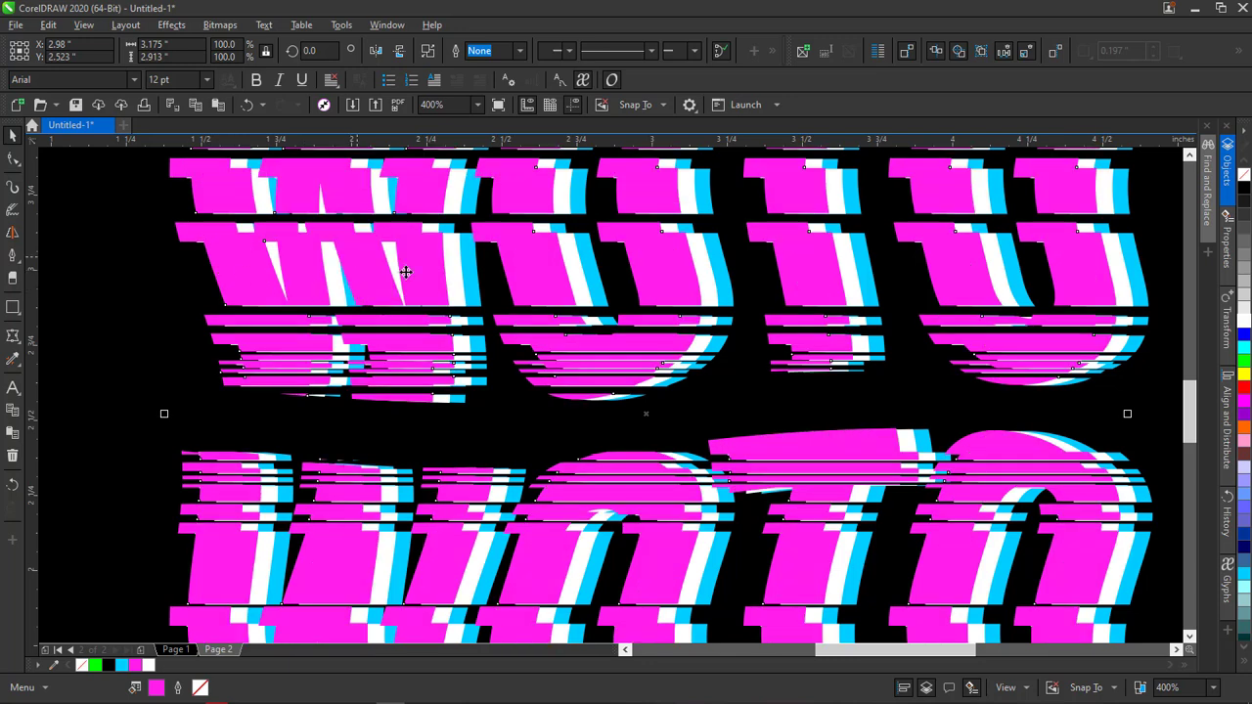
click(220, 25)
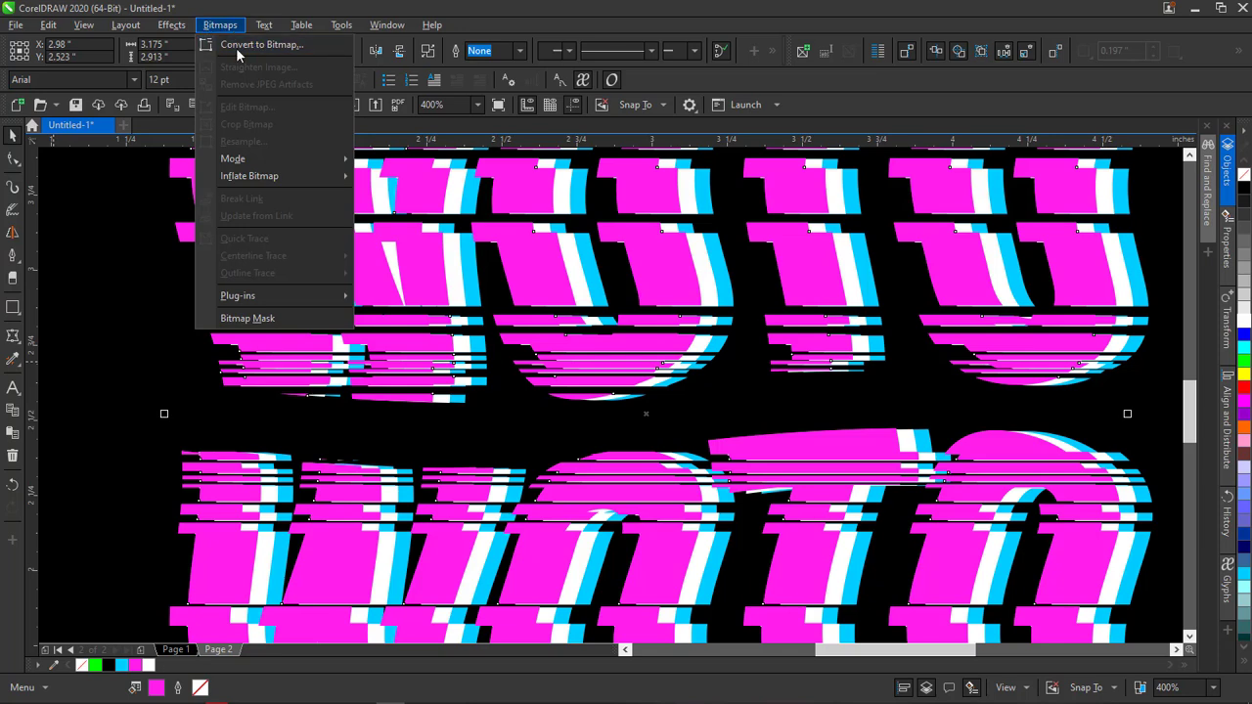
click(239, 46)
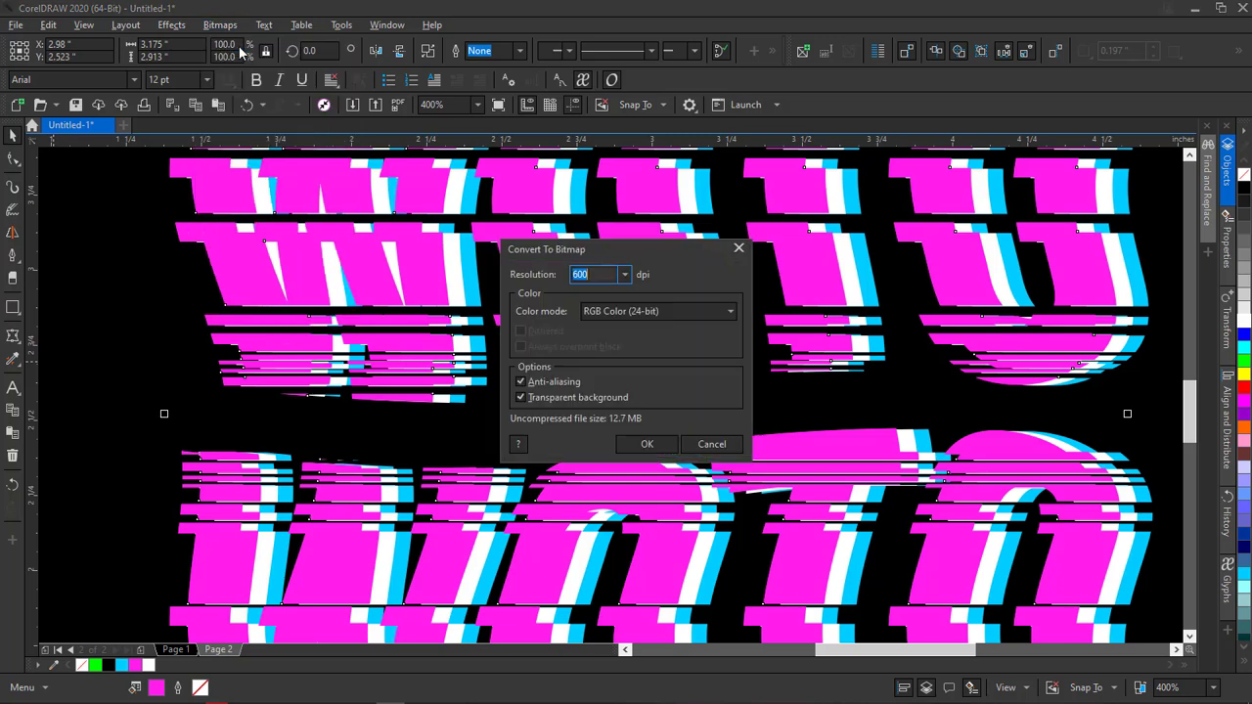
click(641, 441)
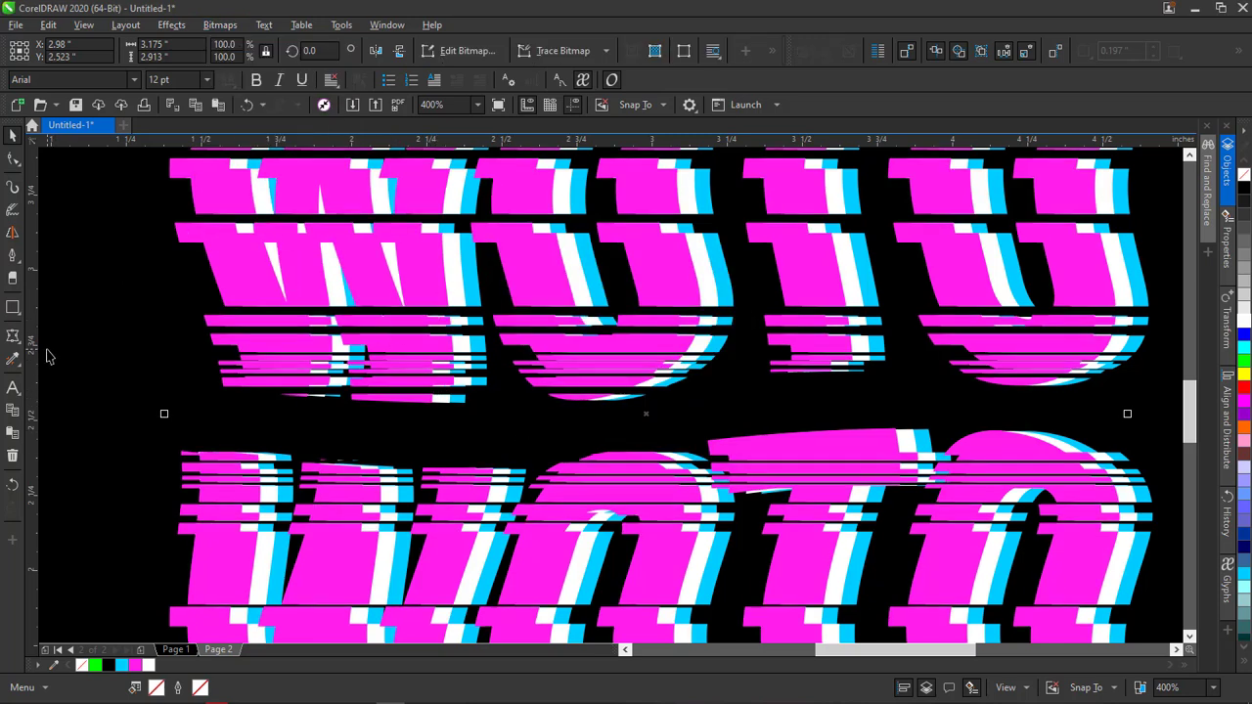
Apply a Gaussian Blur with a radius of about 31 pixels to the magenta bitmap copy
click(172, 25)
mouse_move(199, 118)
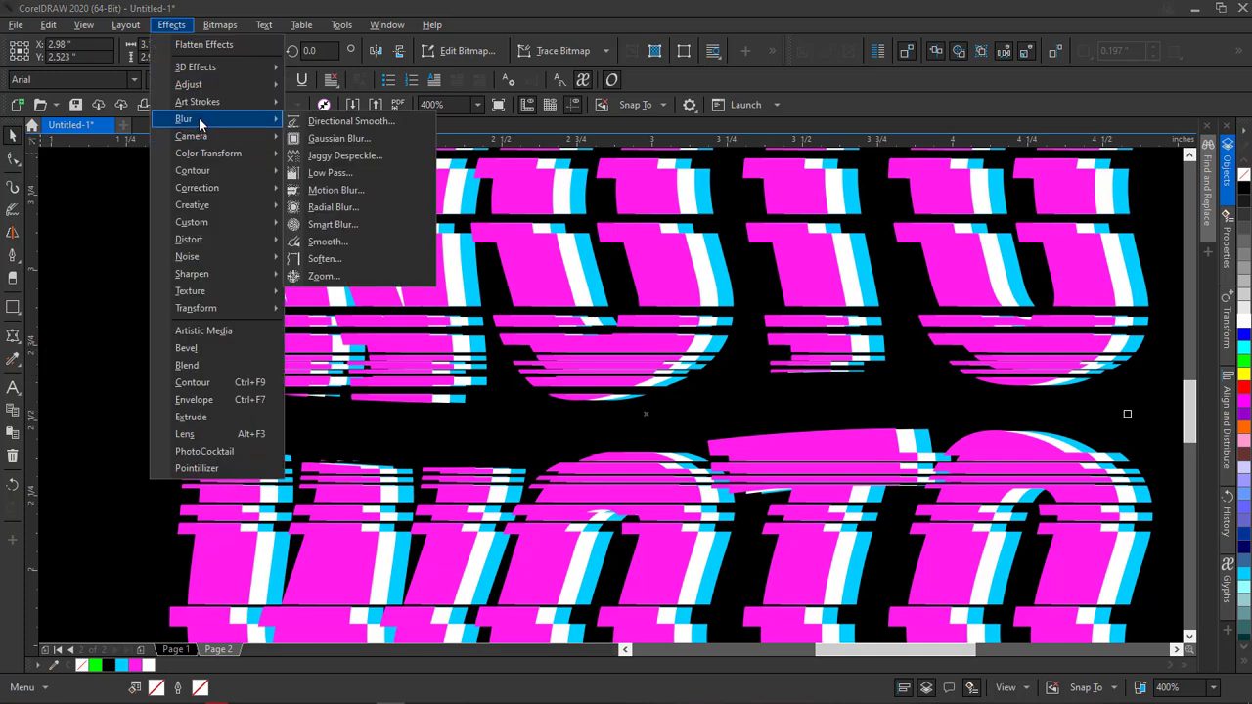
click(361, 141)
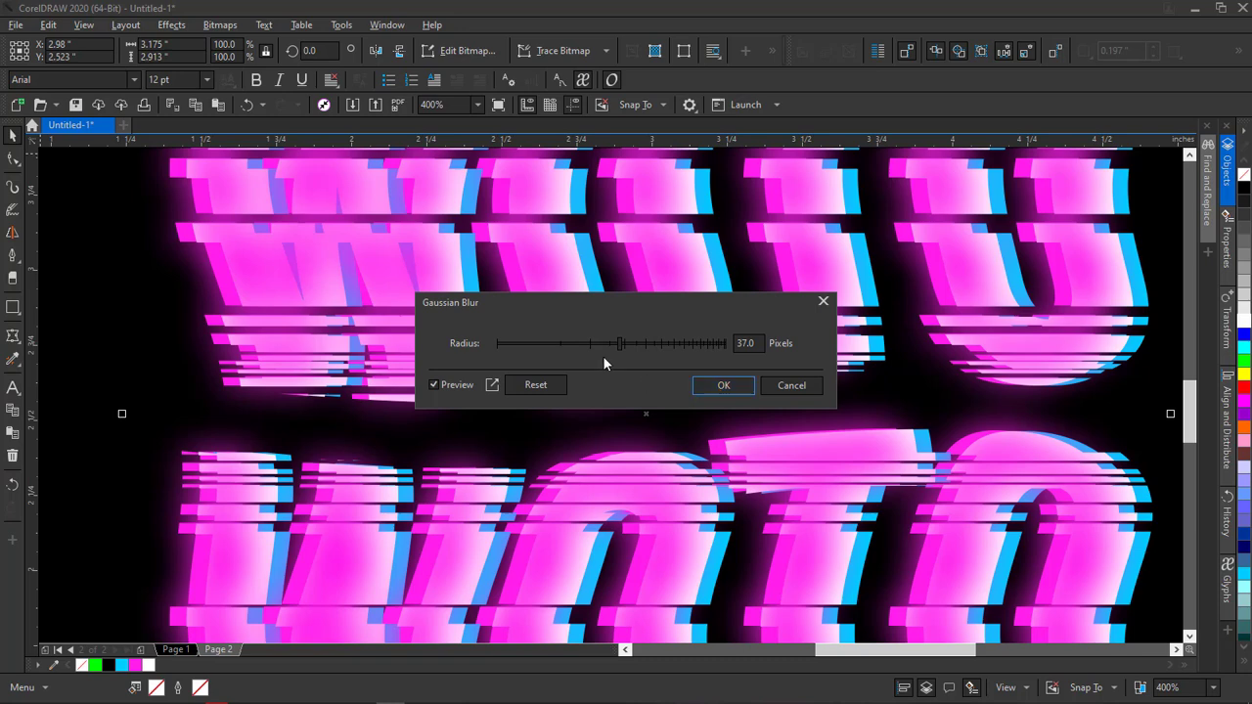
mouse_move(620, 345)
mouse_down()
mouse_move(601, 347)
mouse_move(613, 348)
mouse_up()
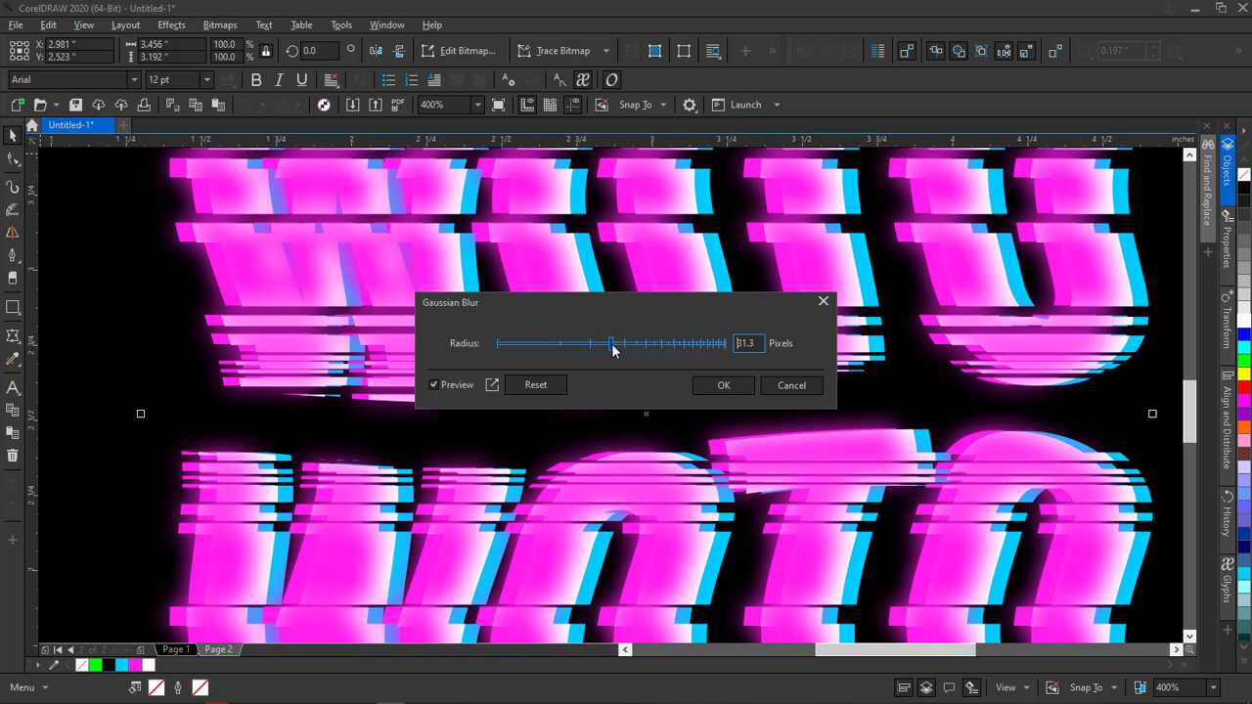
click(722, 386)
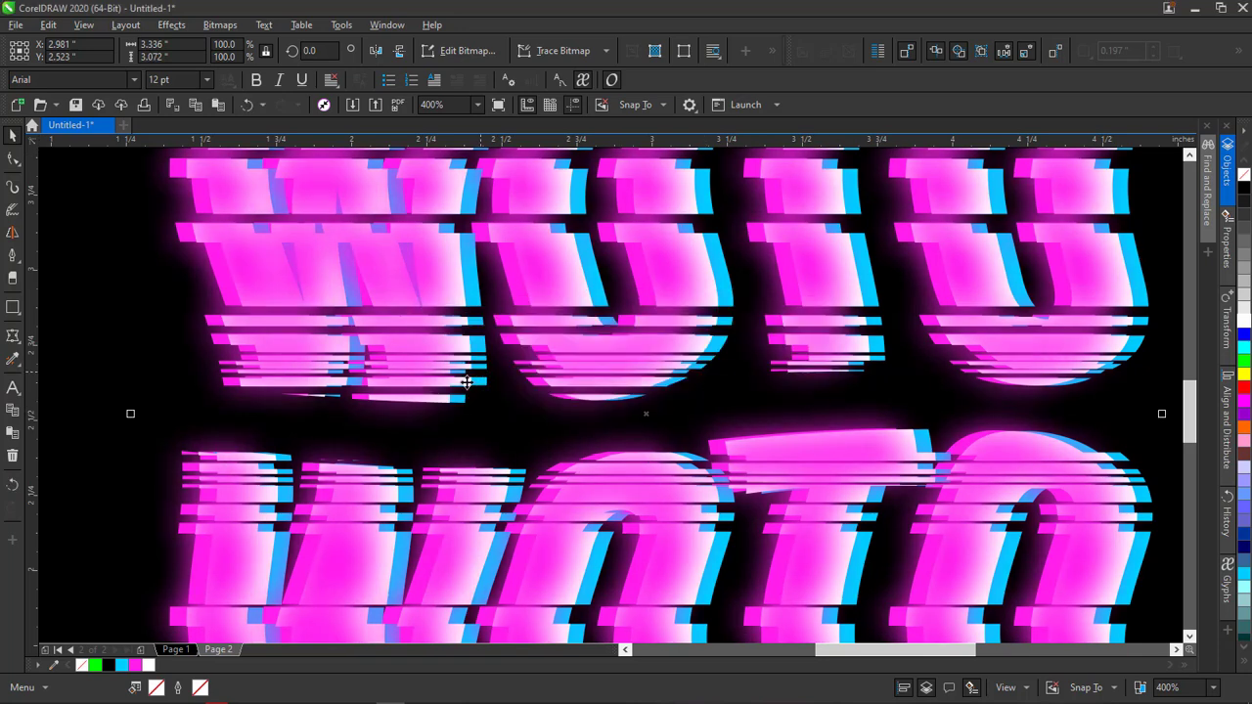
Set the merge mode of the blurred magenta bitmap to Add with the Transparency tool
scroll(467, 383, down, 2)
scroll(467, 384, down, 2)
scroll(463, 350, up, 3)
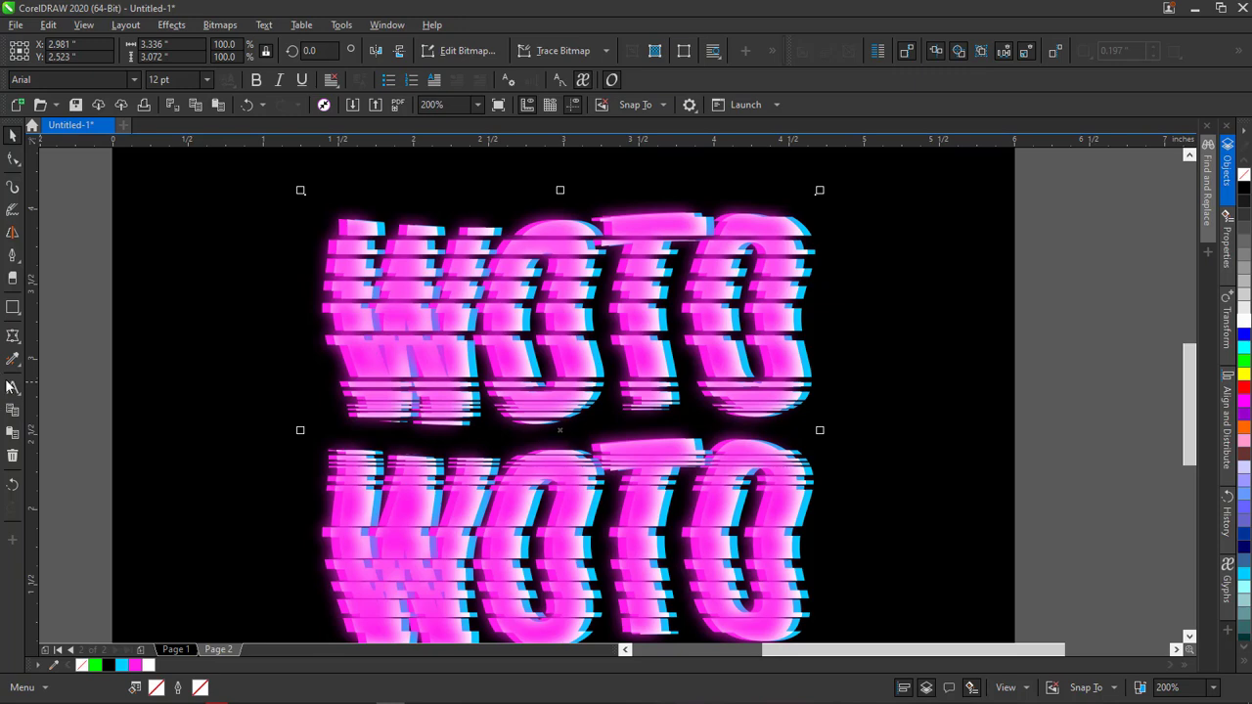
click(21, 345)
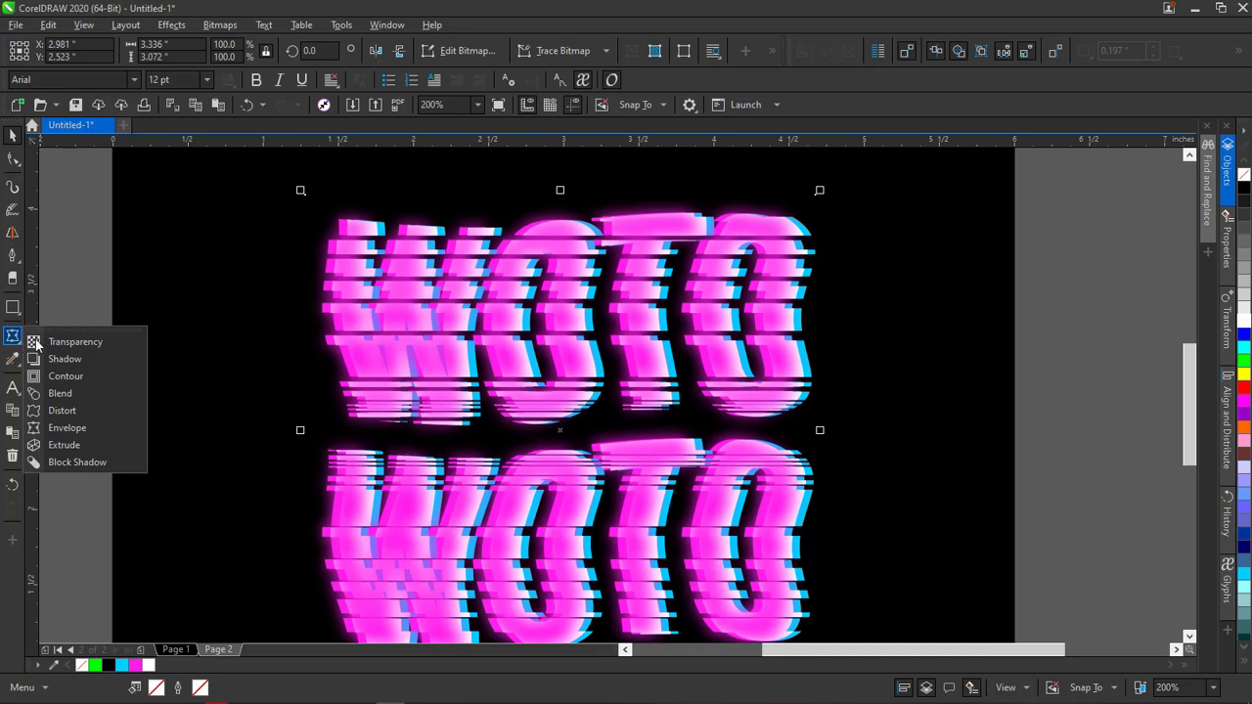
click(54, 342)
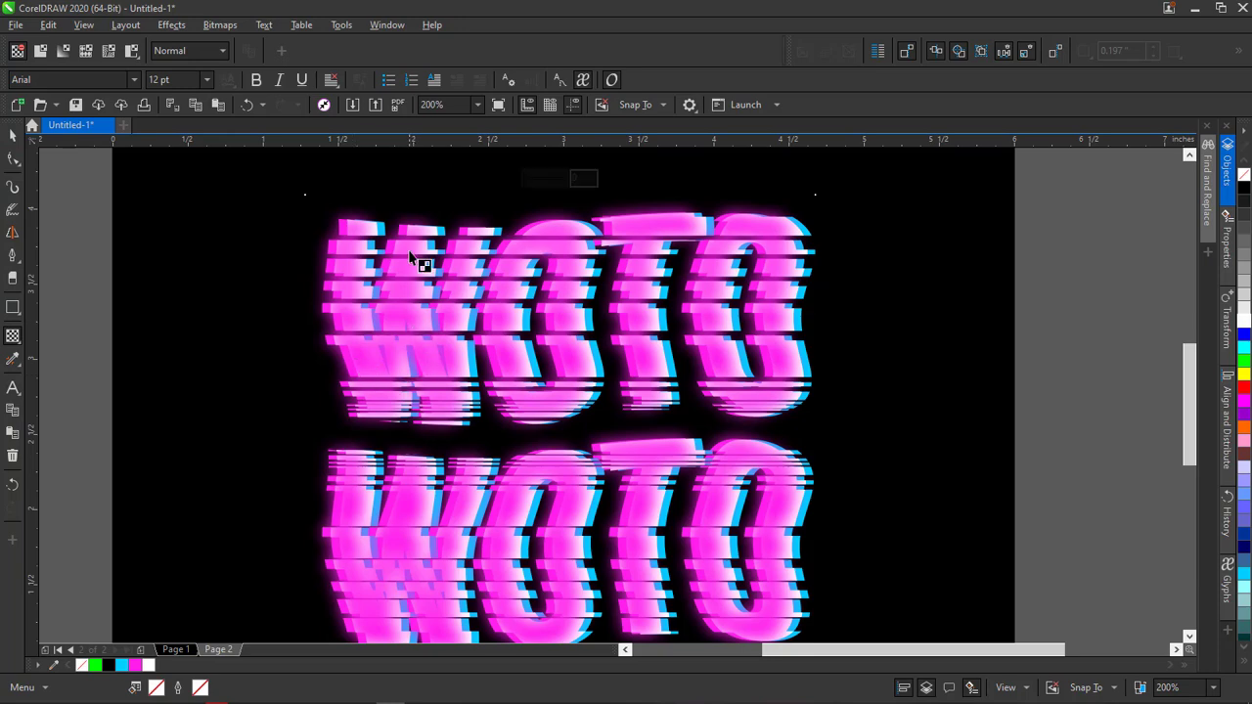
click(215, 28)
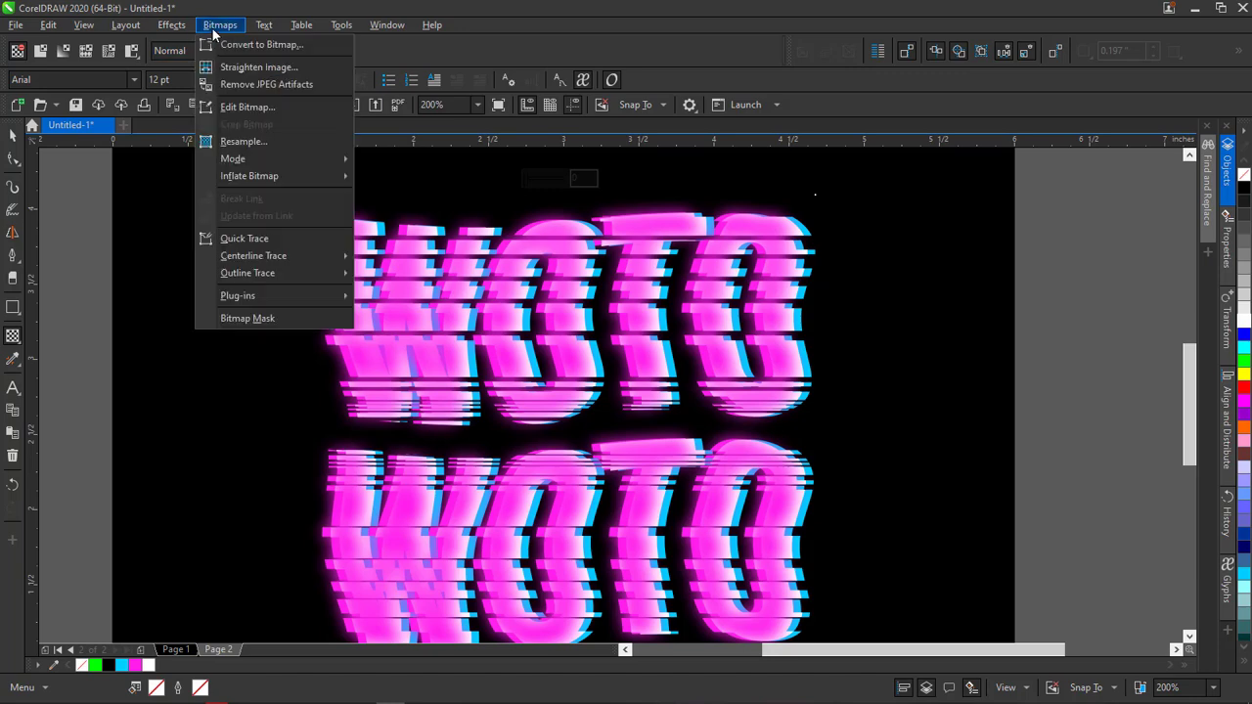
click(12, 338)
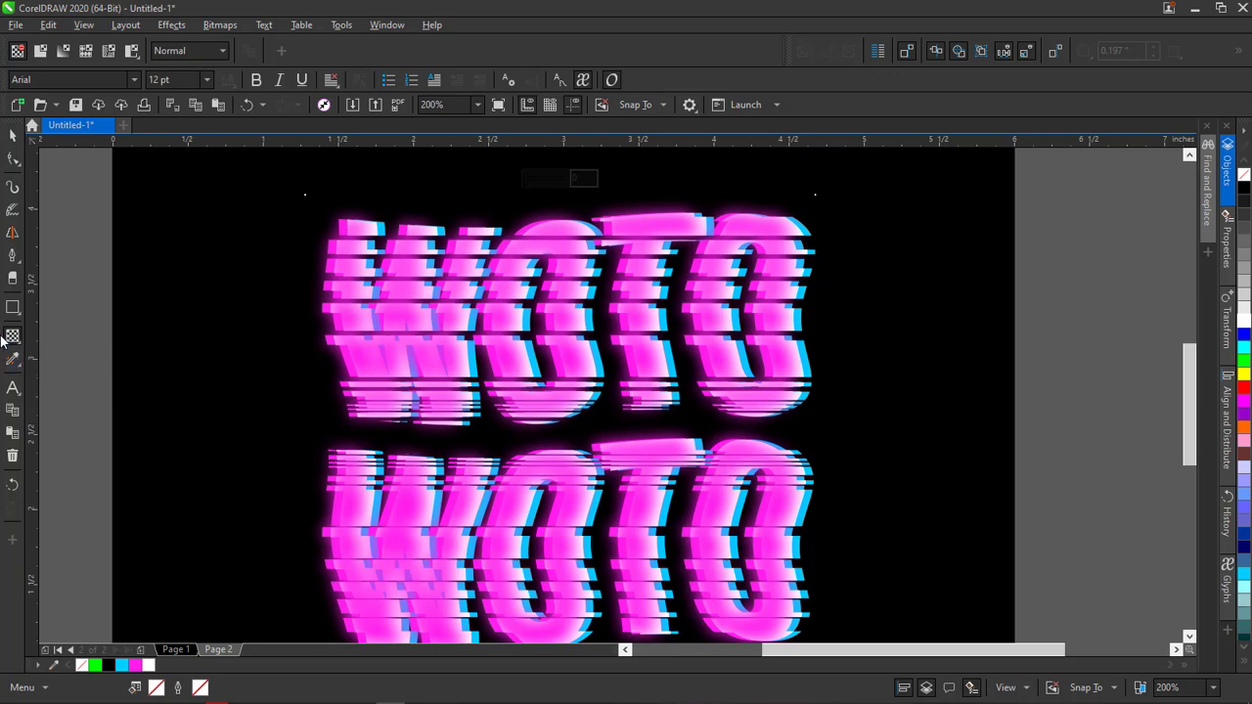
click(163, 58)
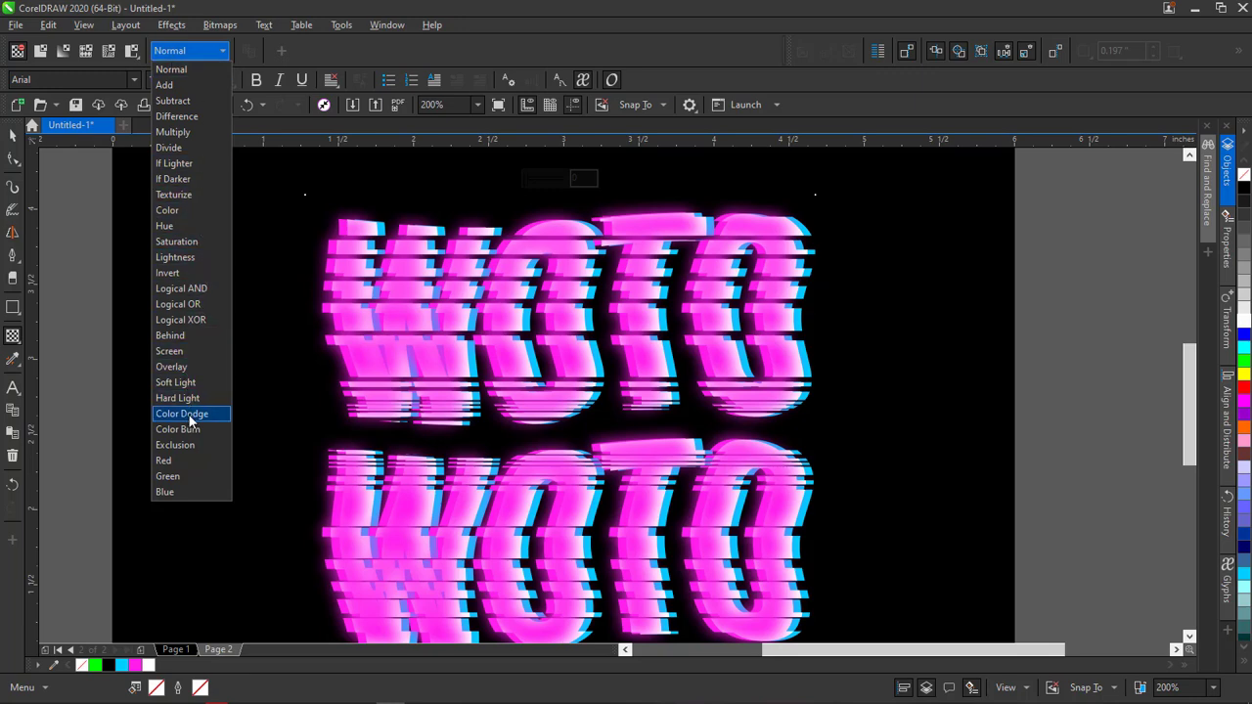
click(166, 85)
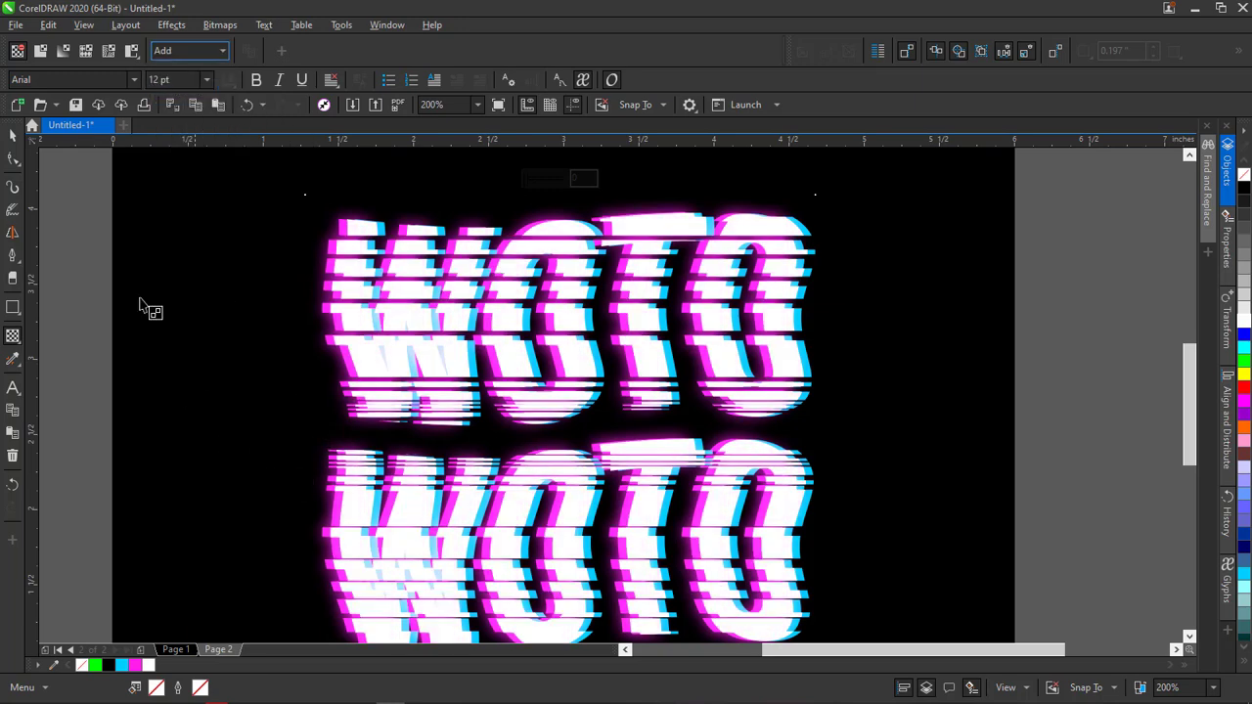
Try the Color Dodge merge mode on the blurred magenta bitmap and return it to Add
click(211, 51)
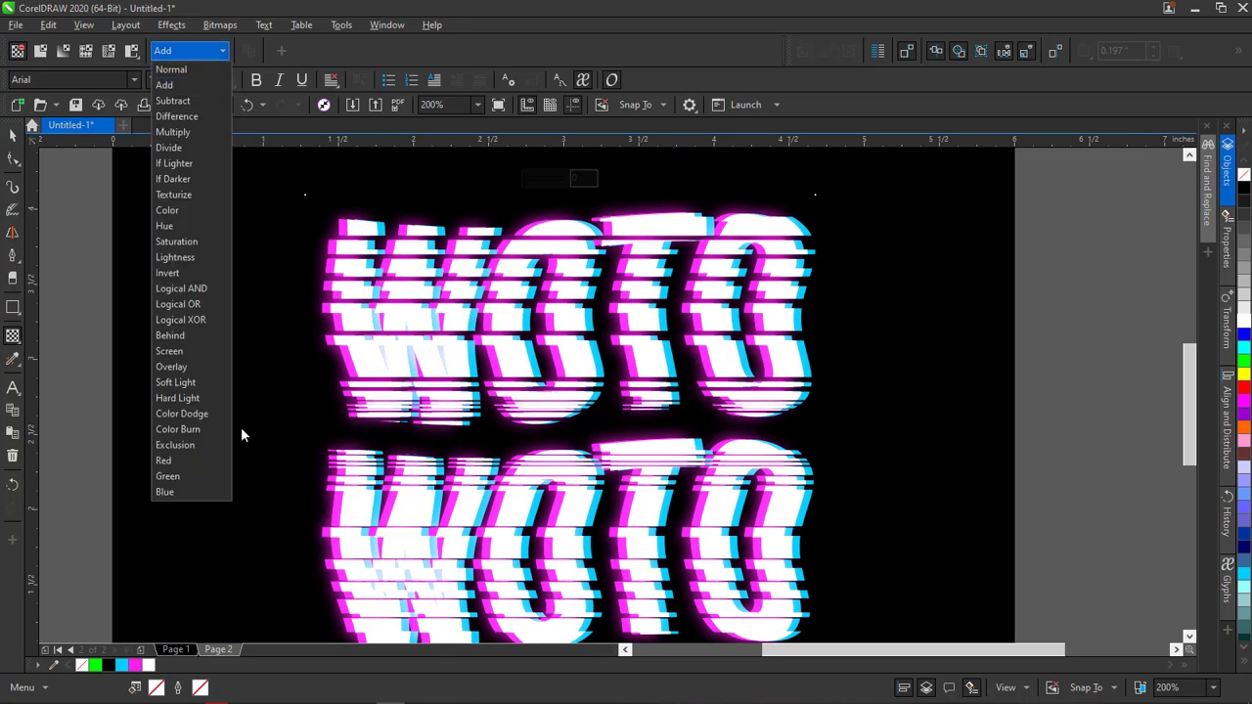
click(210, 415)
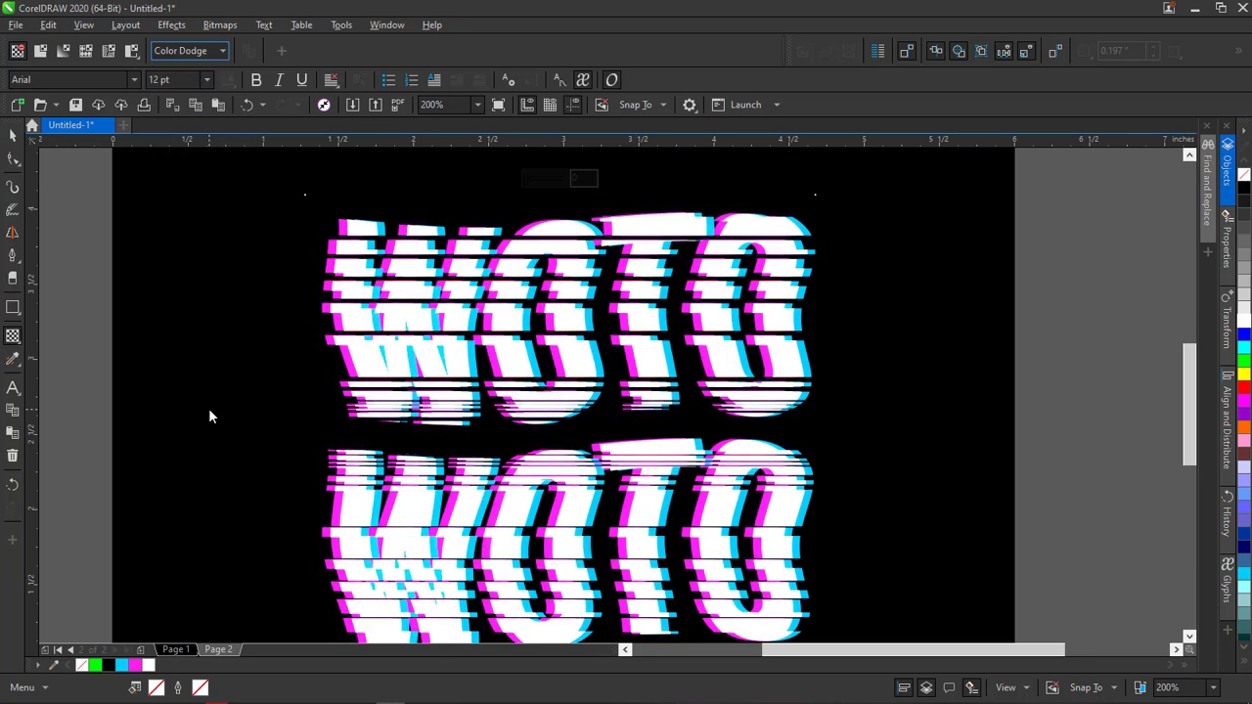
click(196, 52)
click(173, 80)
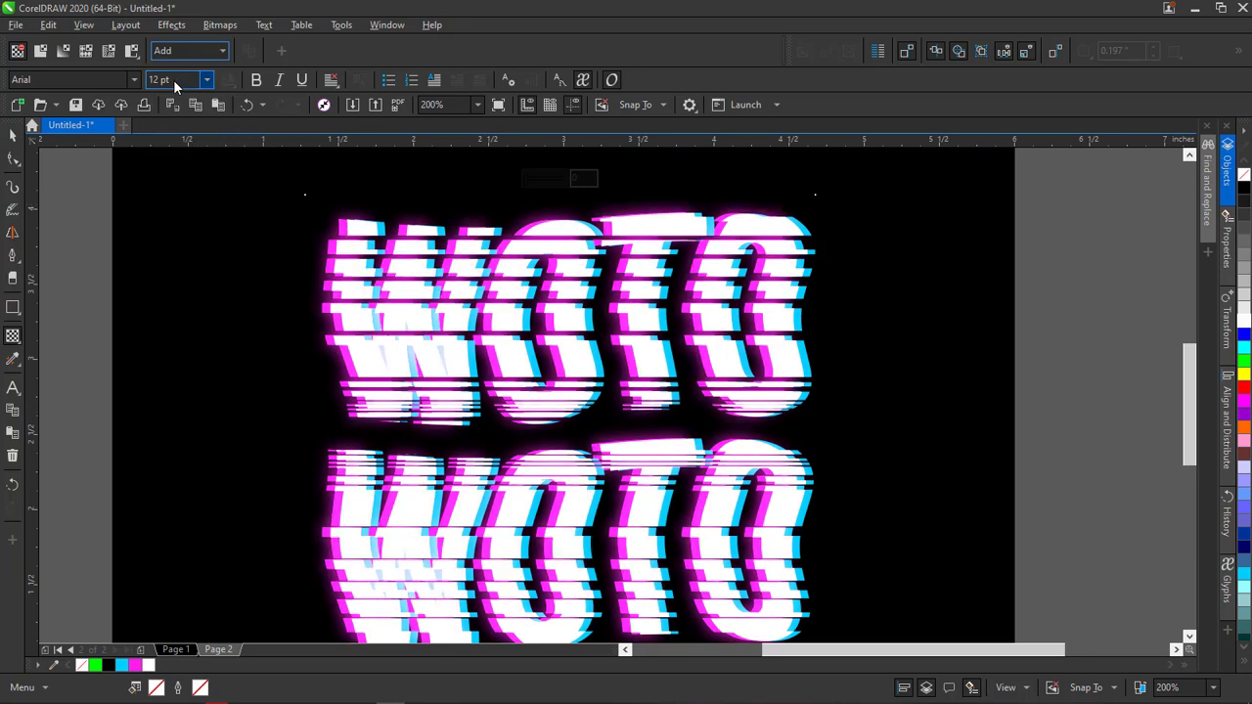
Send the blurred magenta bitmap to the back of the layer and bring it forward one level above the black background
click(13, 135)
click(325, 479)
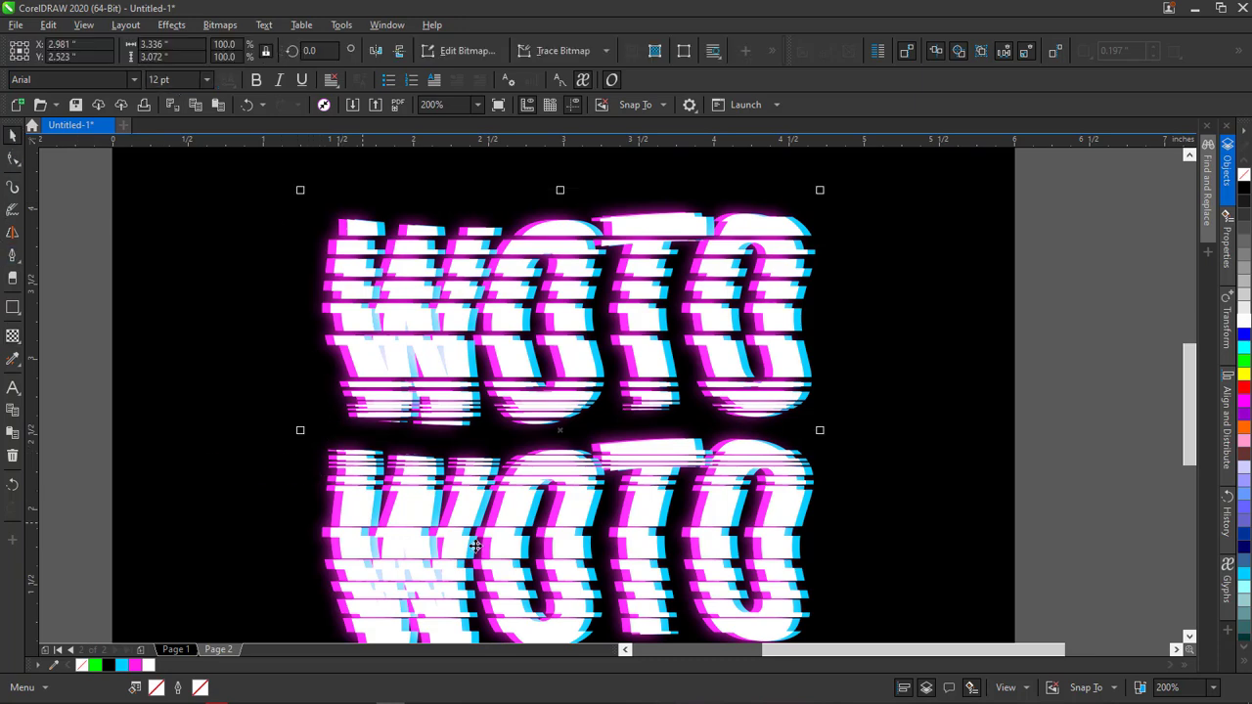
click(578, 546)
key(shift+Page_Down)
key(ctrl+Page_Up)
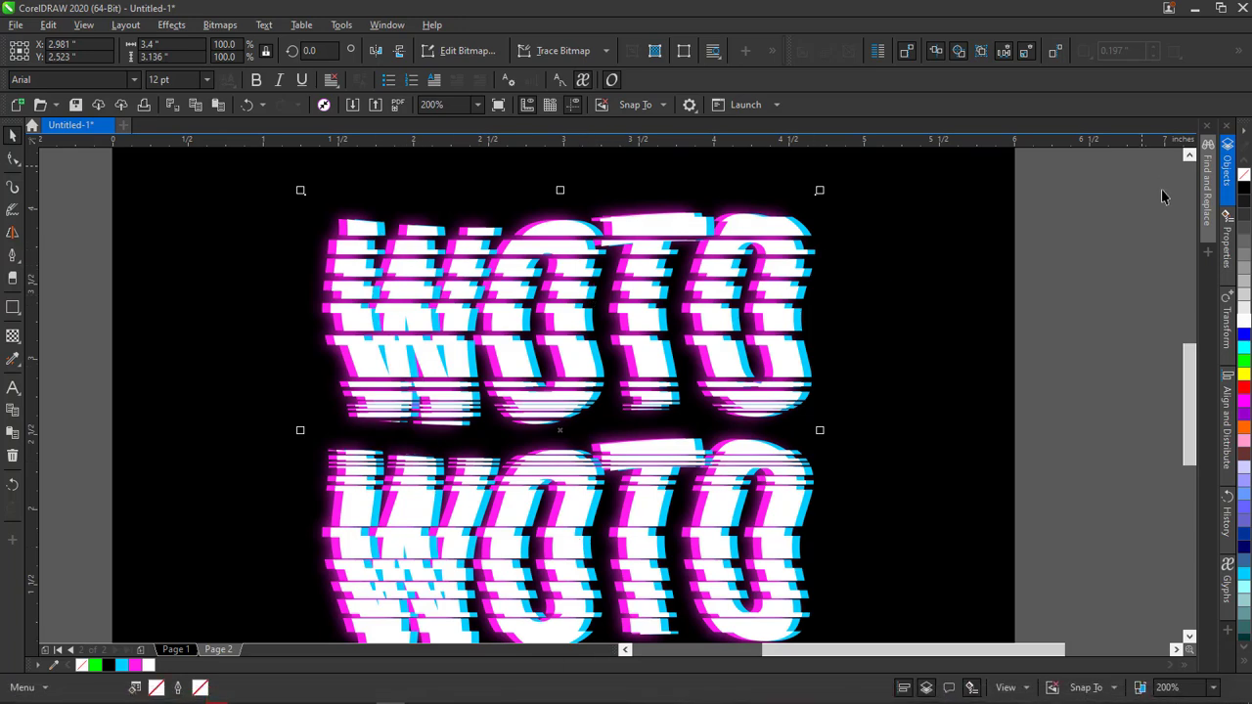
drag(1192, 419, 1192, 438)
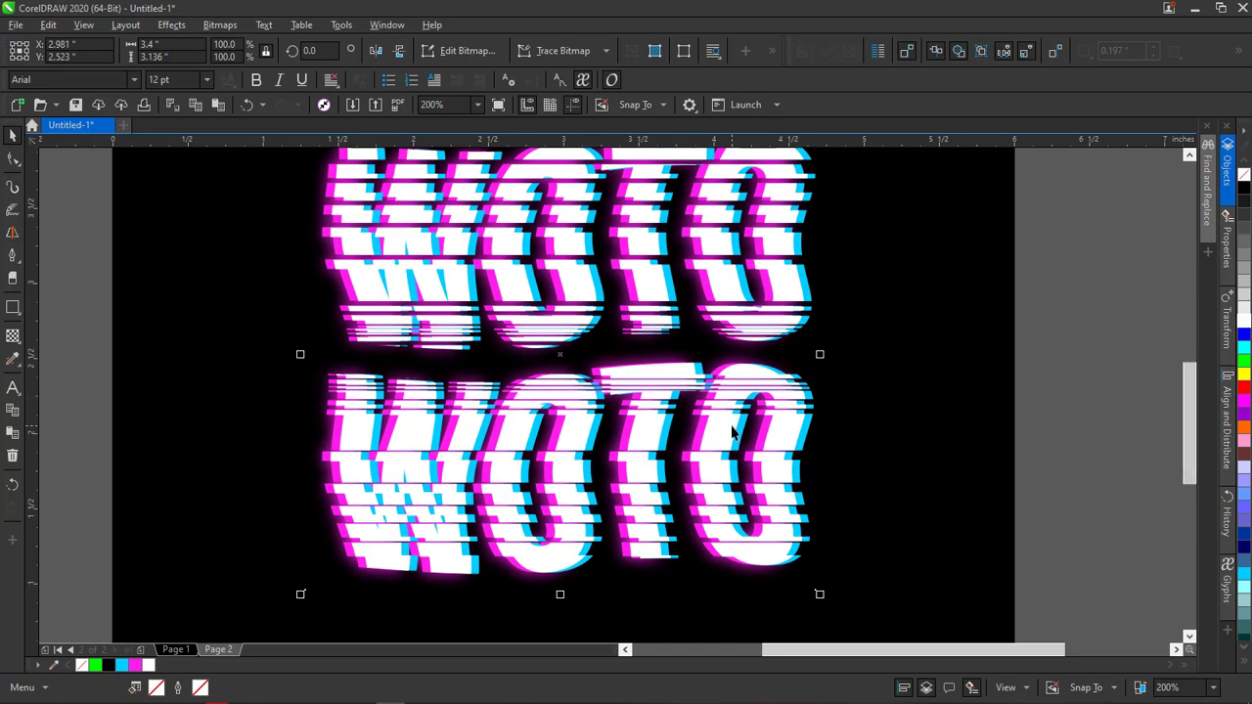
Undo the blurred bitmap's stacking change, check its transparency settings, and redo the change
key(ctrl+z)
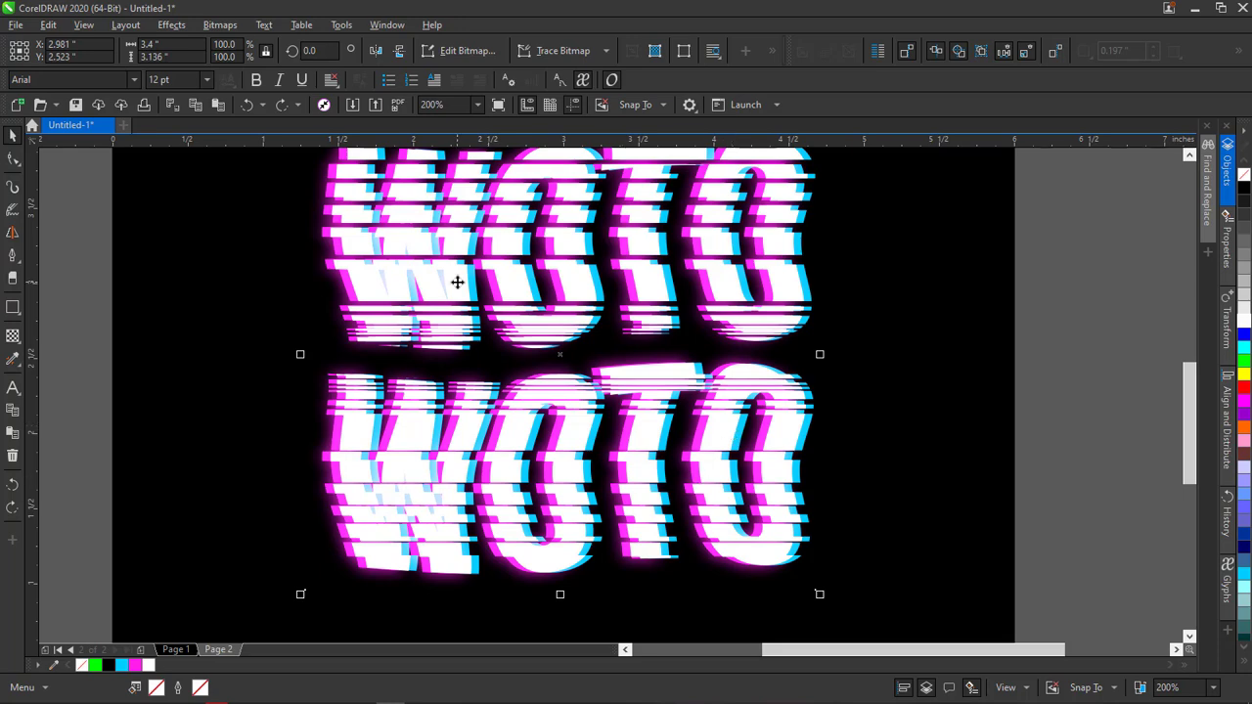
click(13, 336)
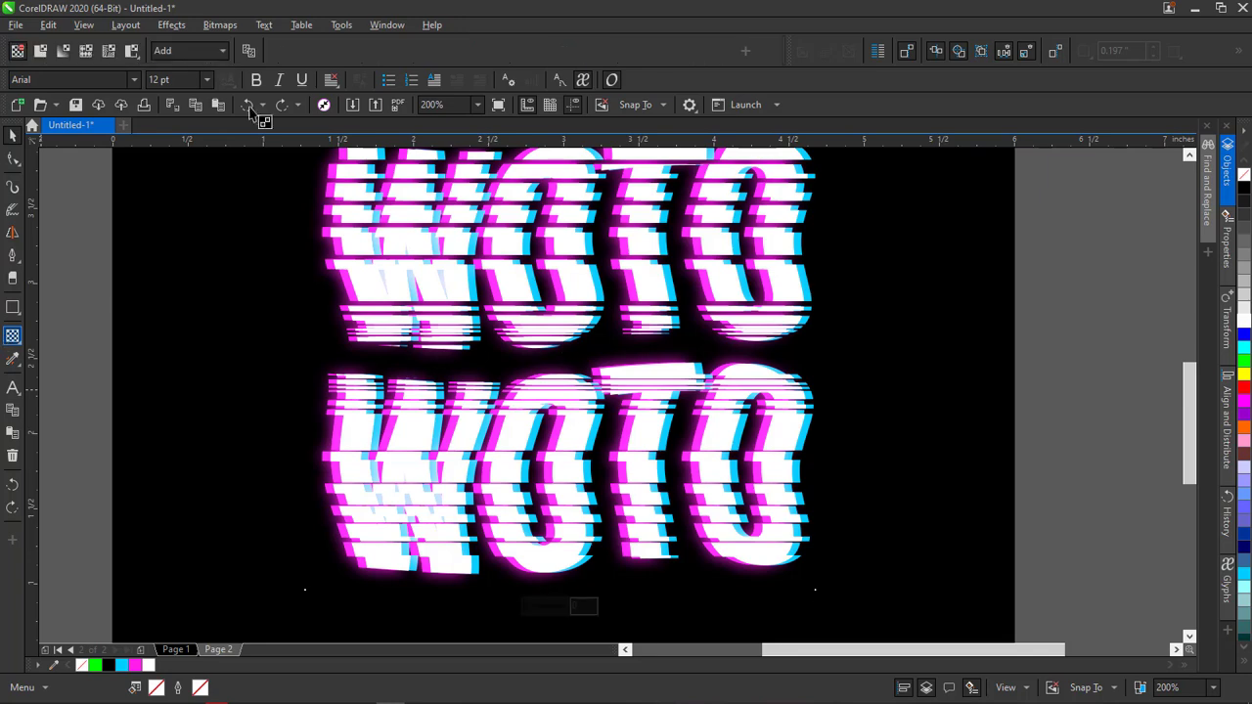
click(12, 137)
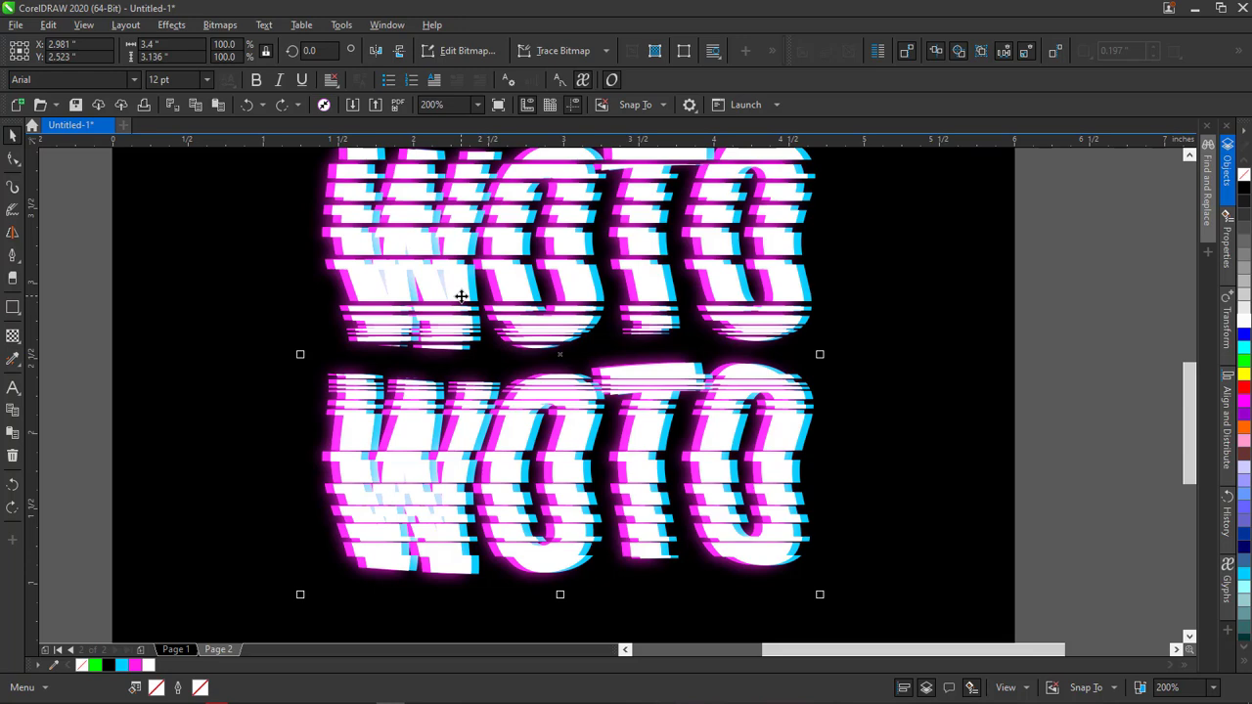
key(ctrl+shift+z)
key(ctrl+shift+z)
key(ctrl+shift+z)
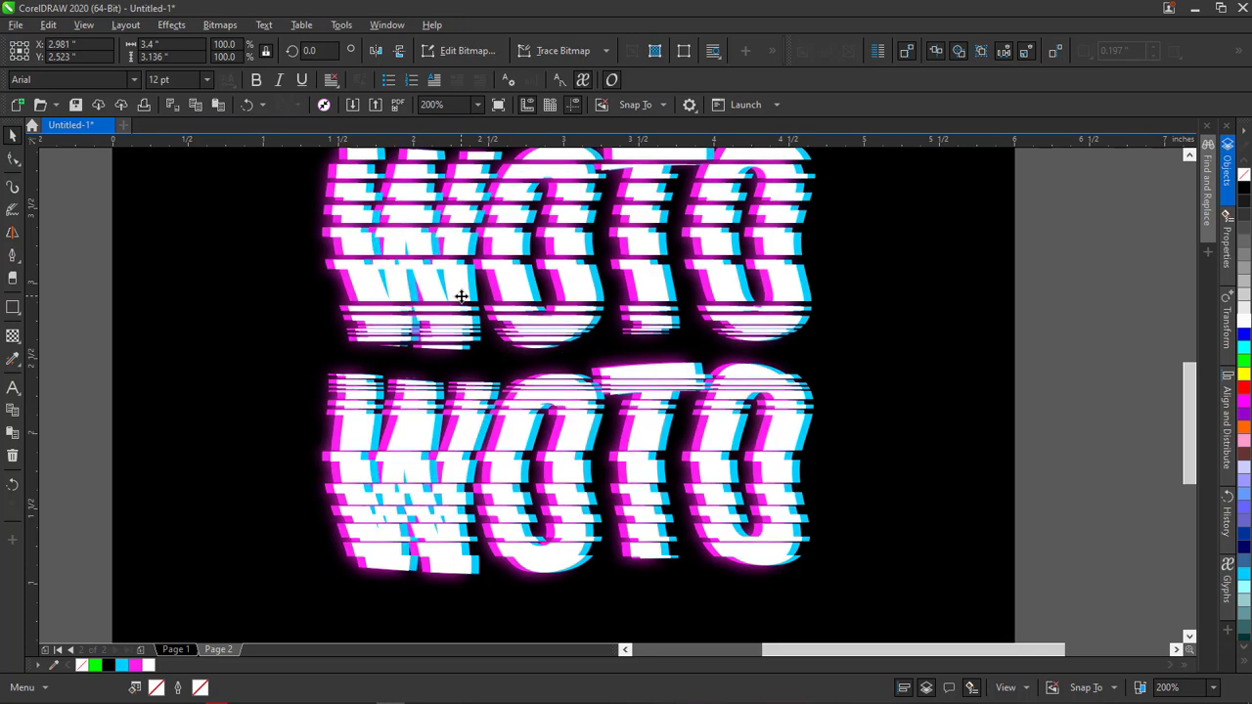
Try moving the blurred bitmap back one level, undo it, and bring the bitmap to the front of the layer
key(ctrl+Page_Down)
key(ctrl+z)
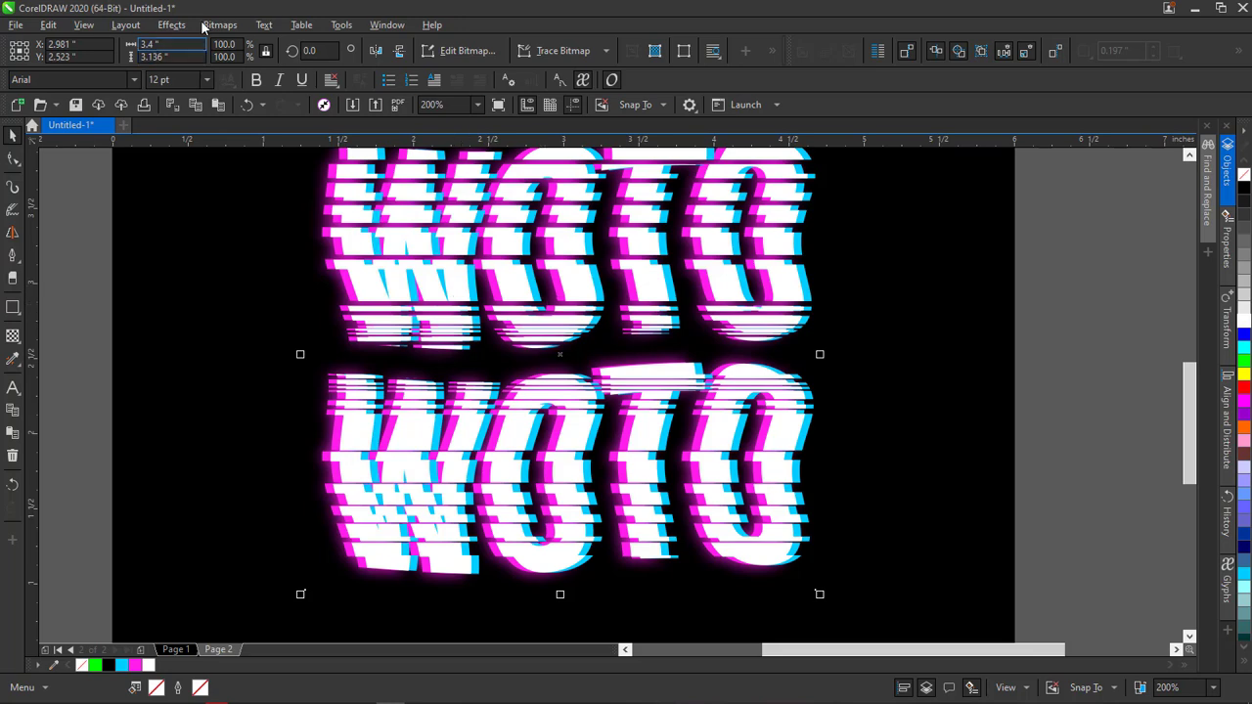
key(shift+Page_Up)
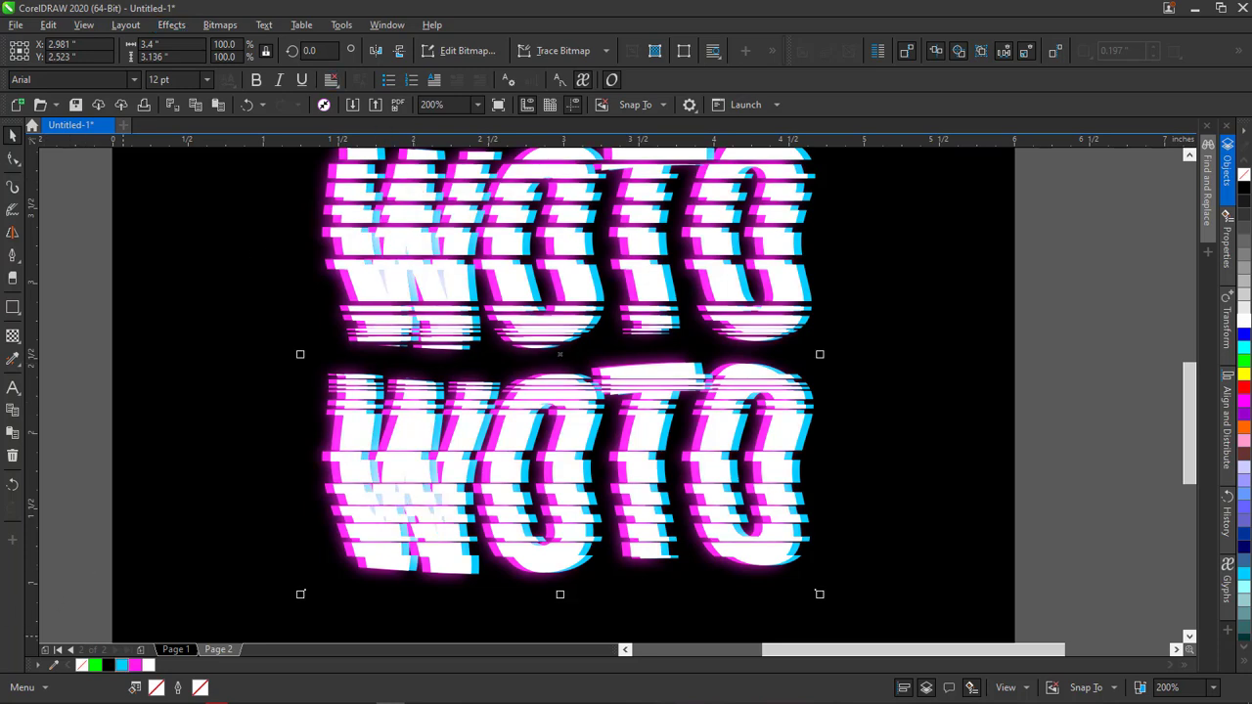
Send the blurred magenta bitmap to the back of the layer, behind the black background
click(45, 690)
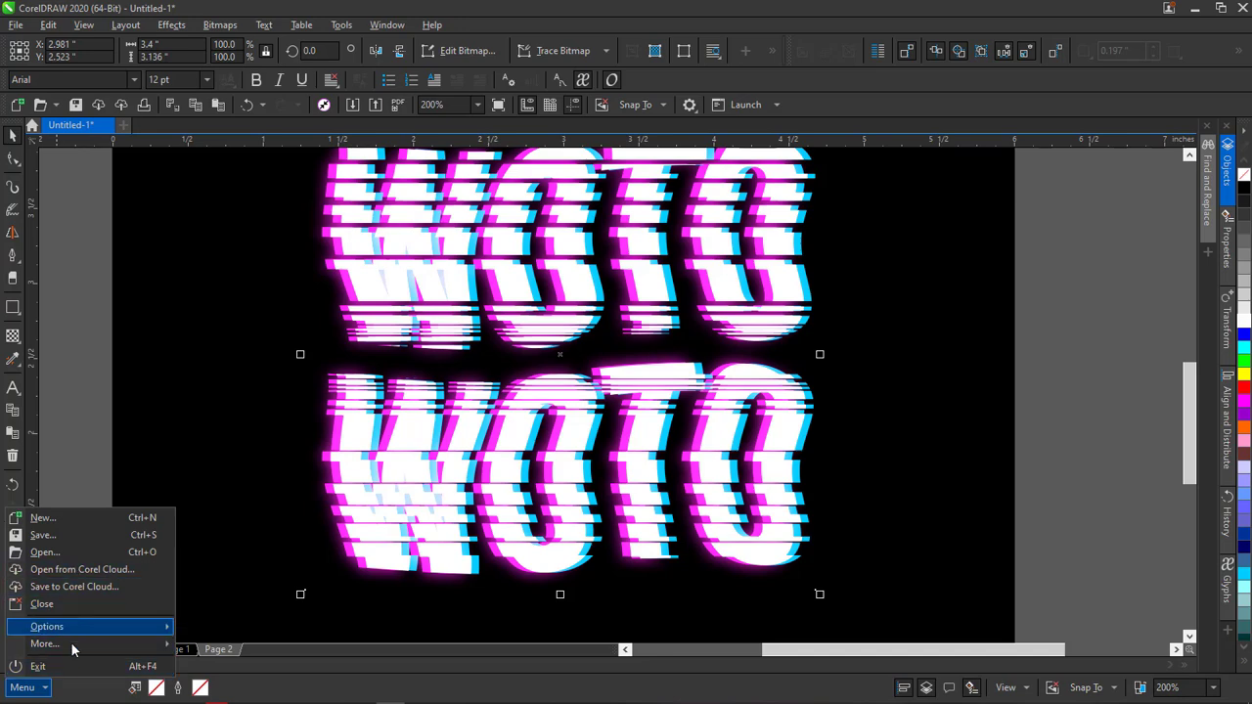
mouse_move(74, 646)
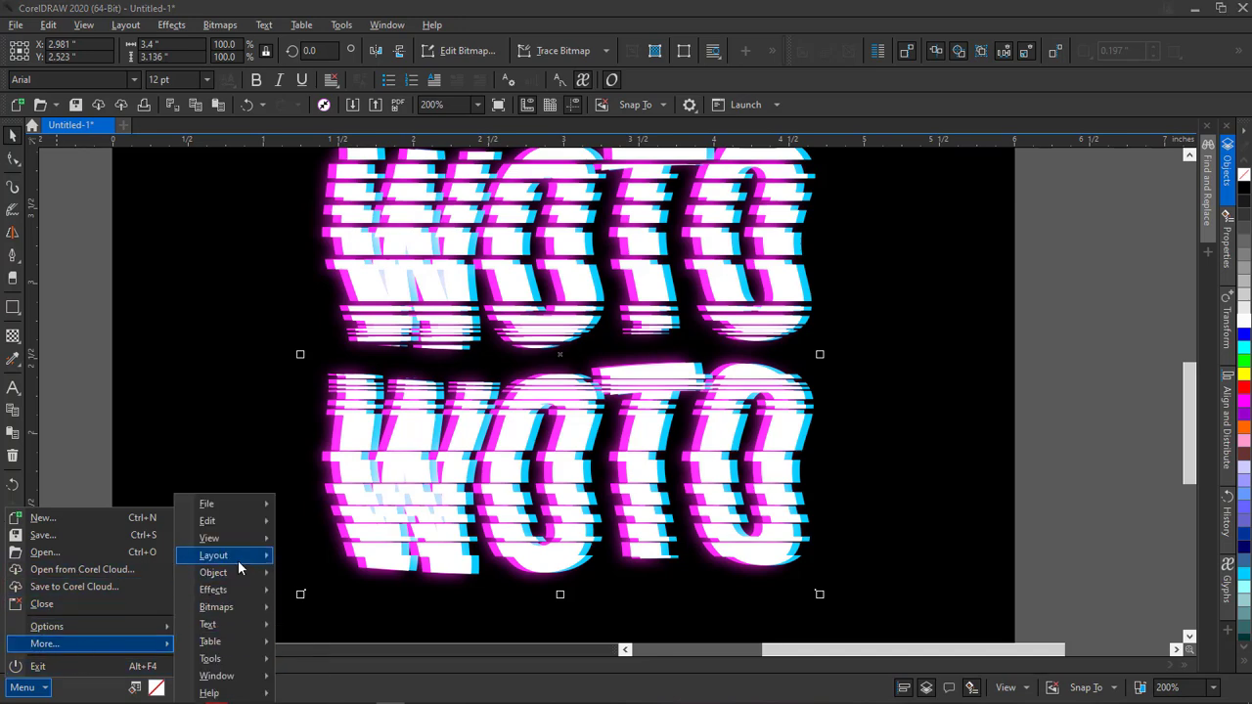
mouse_move(235, 574)
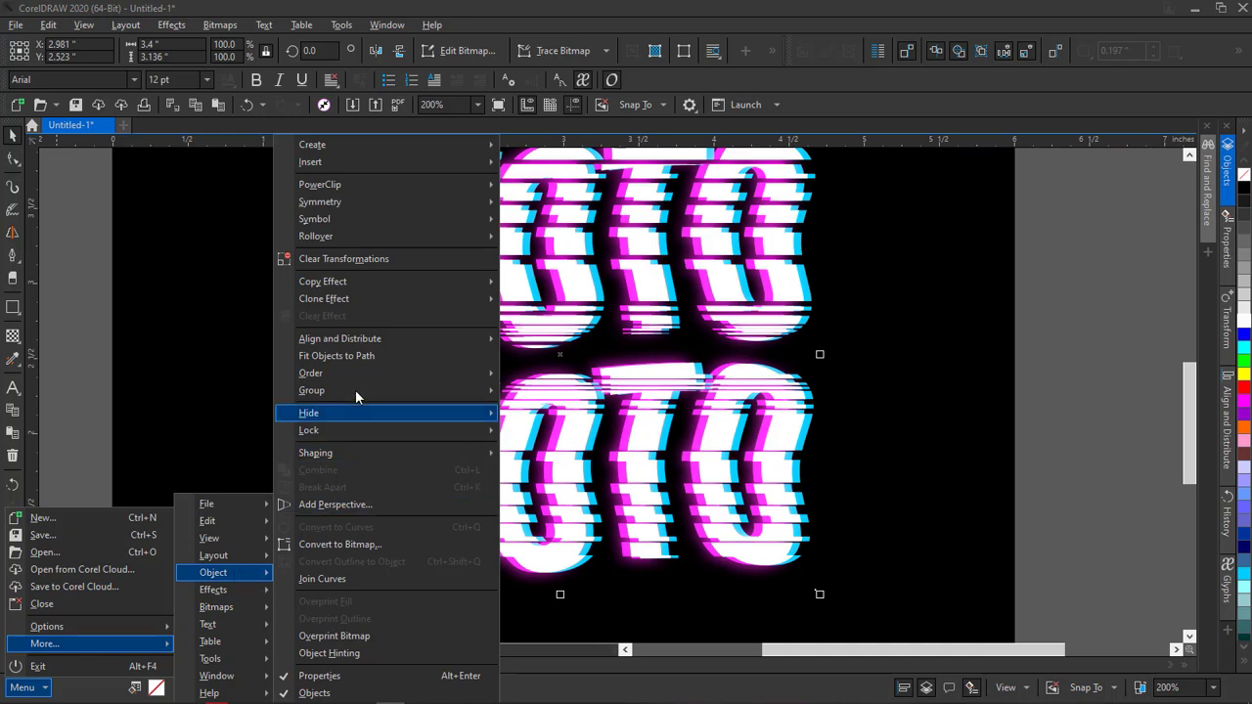
mouse_move(363, 375)
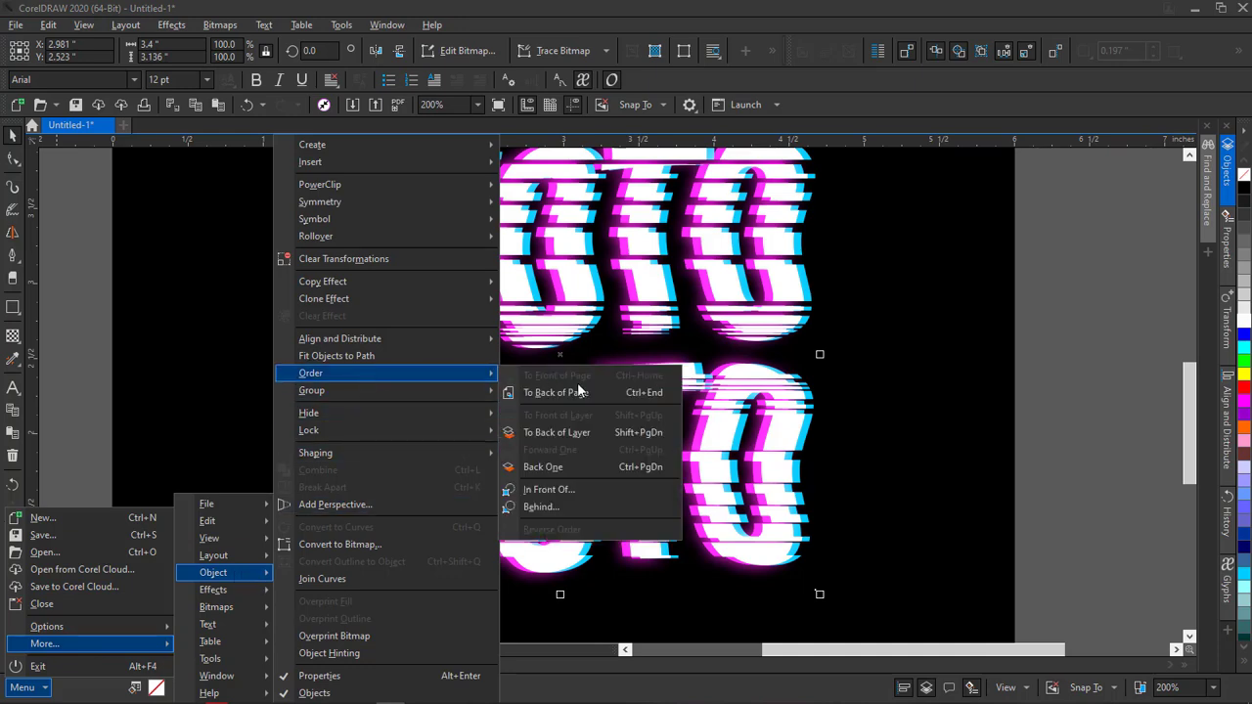
click(579, 433)
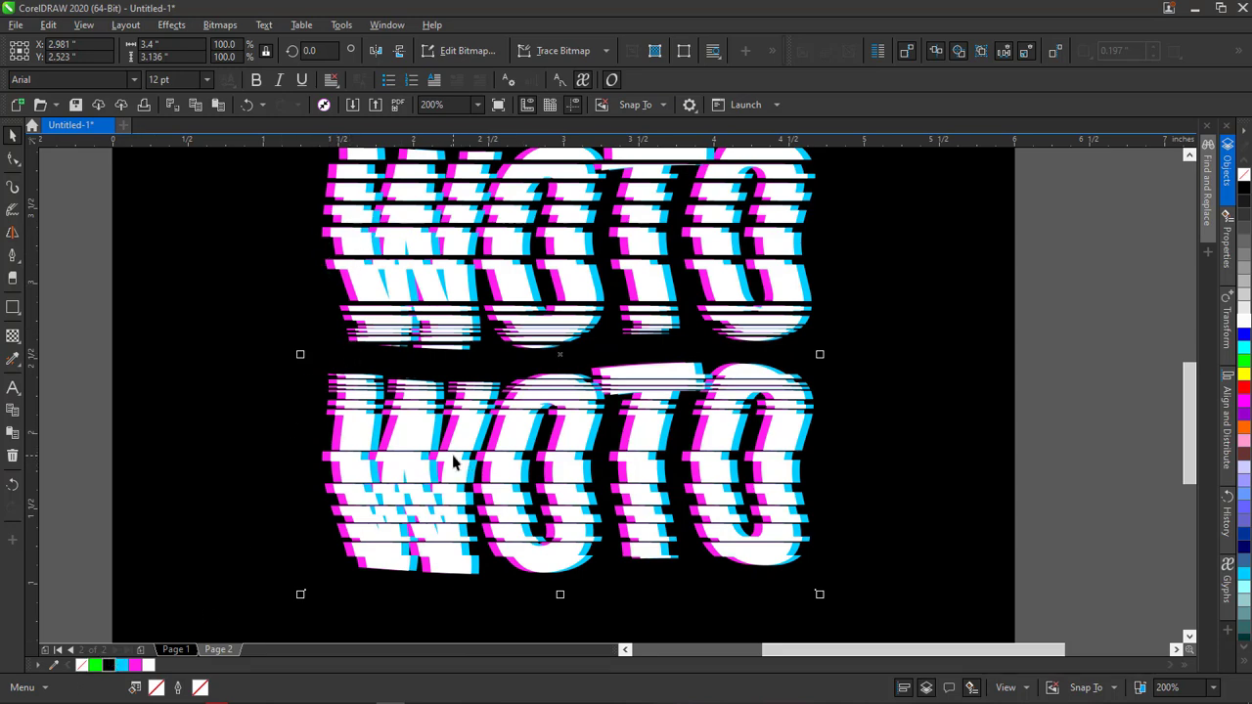
Bring the blurred magenta bitmap forward one level so it sits directly above the black background
click(43, 694)
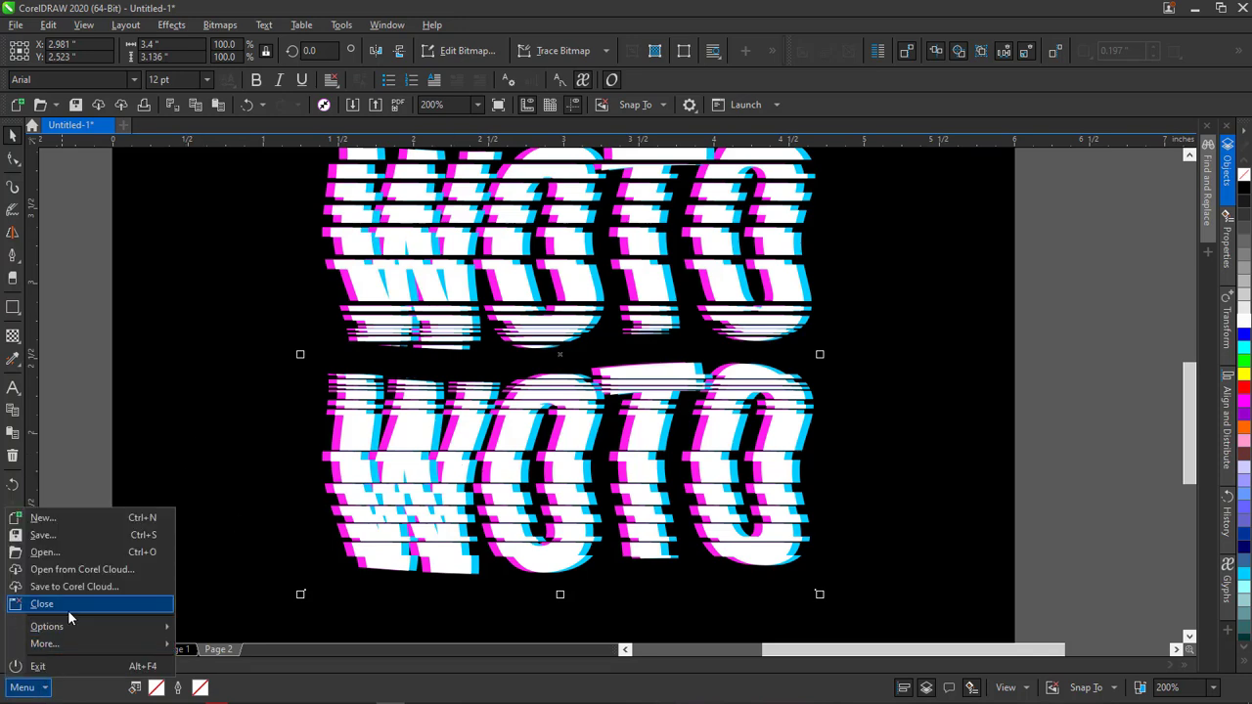
mouse_move(76, 614)
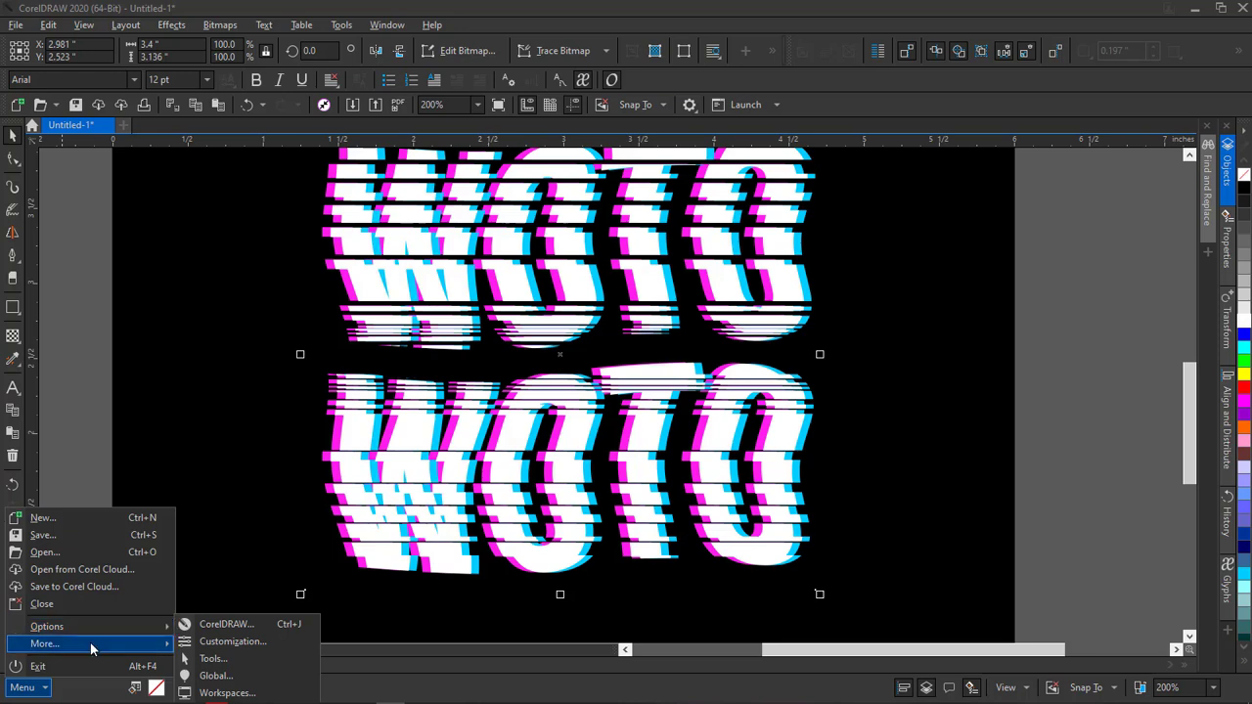
mouse_move(90, 642)
mouse_move(249, 573)
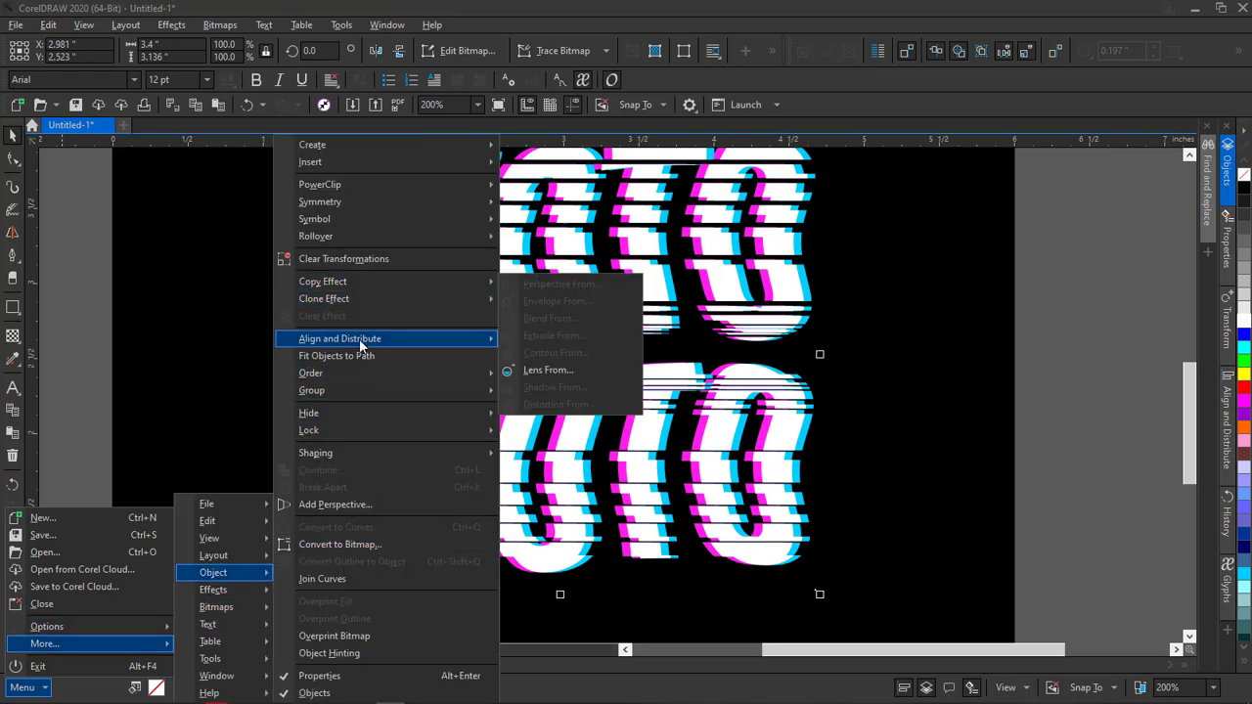
mouse_move(359, 338)
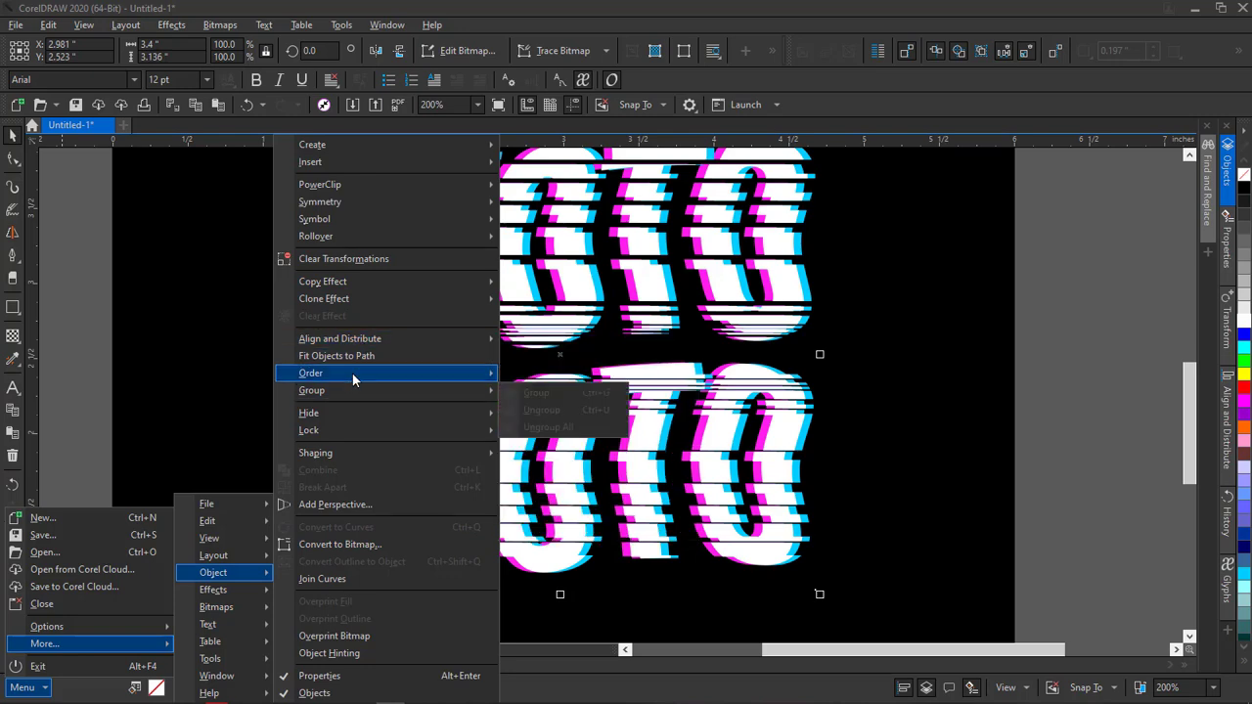
mouse_move(352, 373)
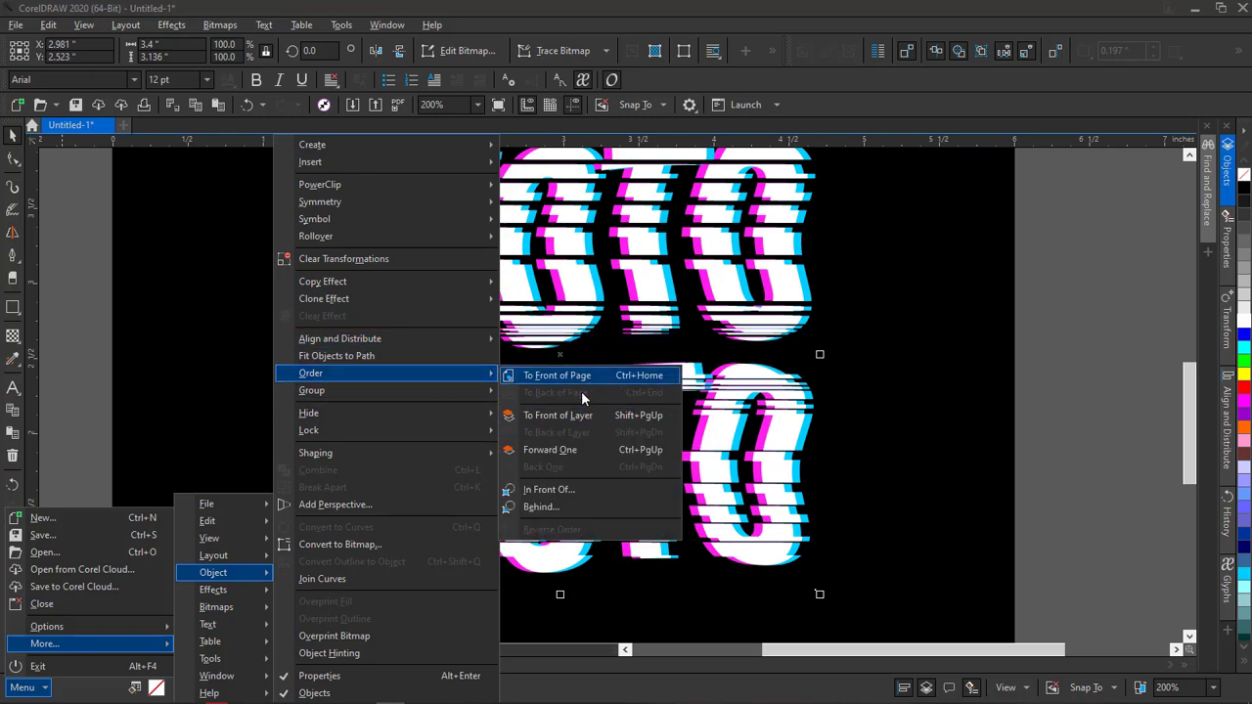
click(565, 450)
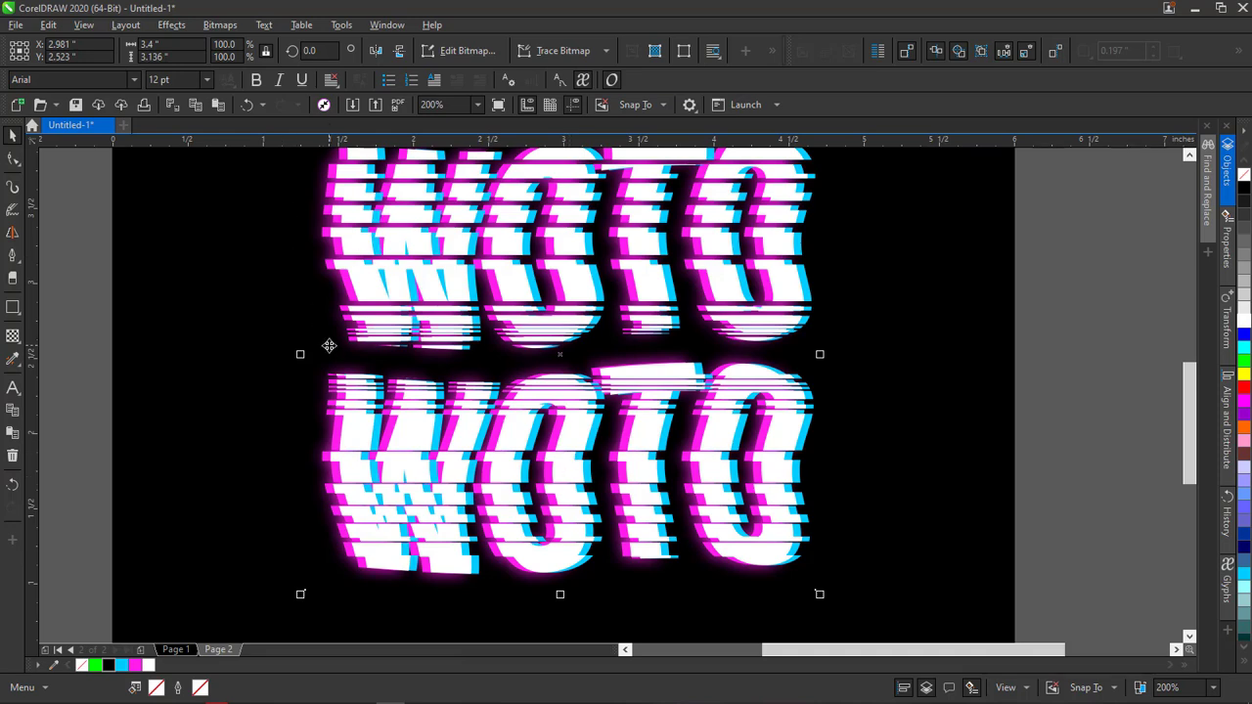
Try stacking the bitmap above the magenta curve and at the top of Layer 1, and return it to just above the black rectangle
click(245, 329)
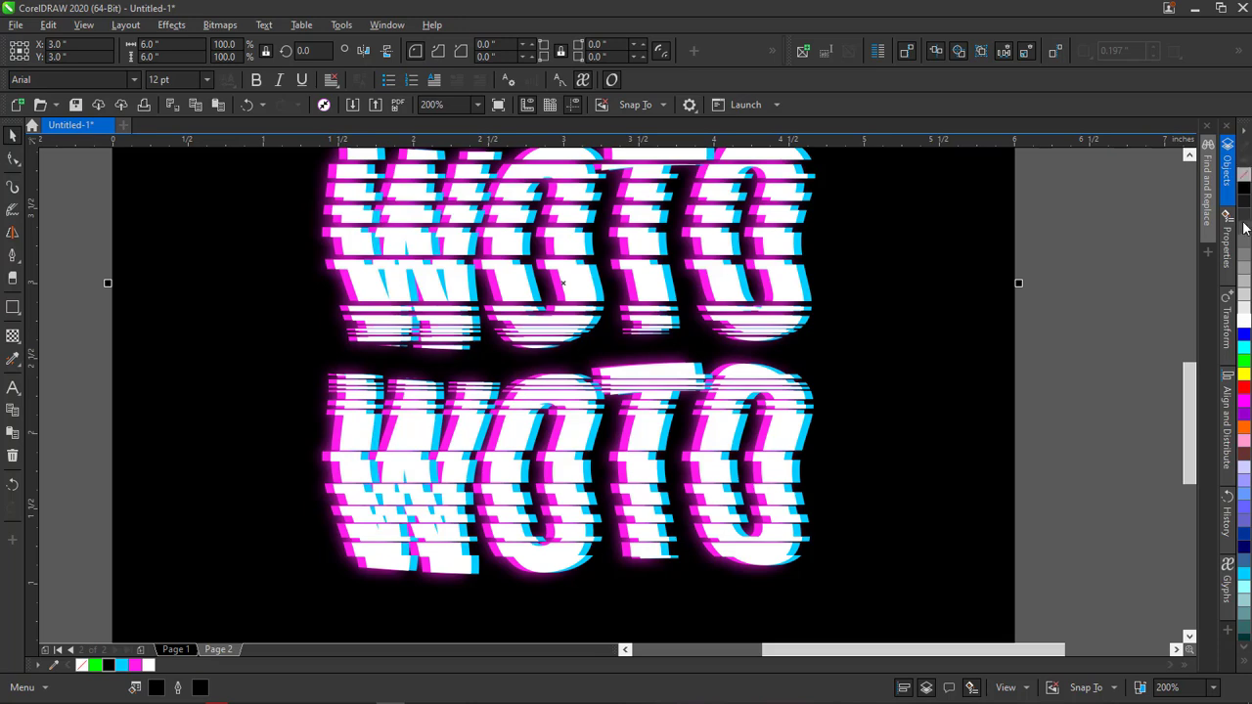
click(1232, 181)
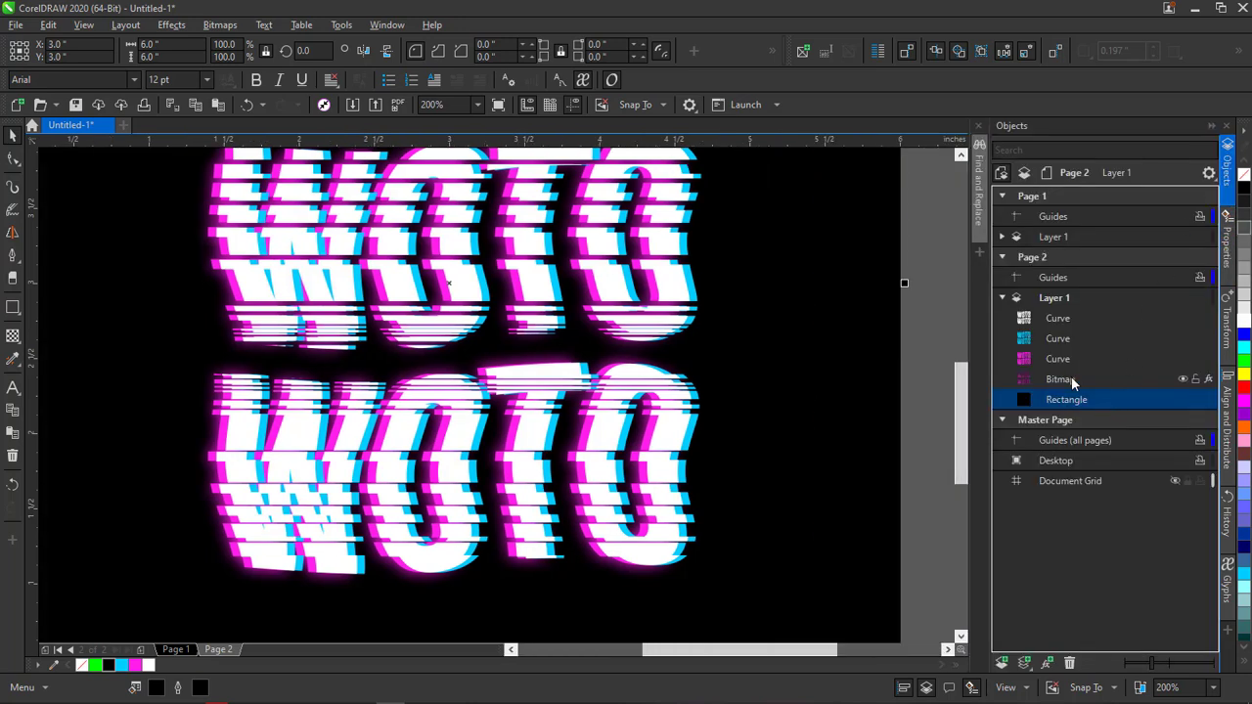
click(1071, 378)
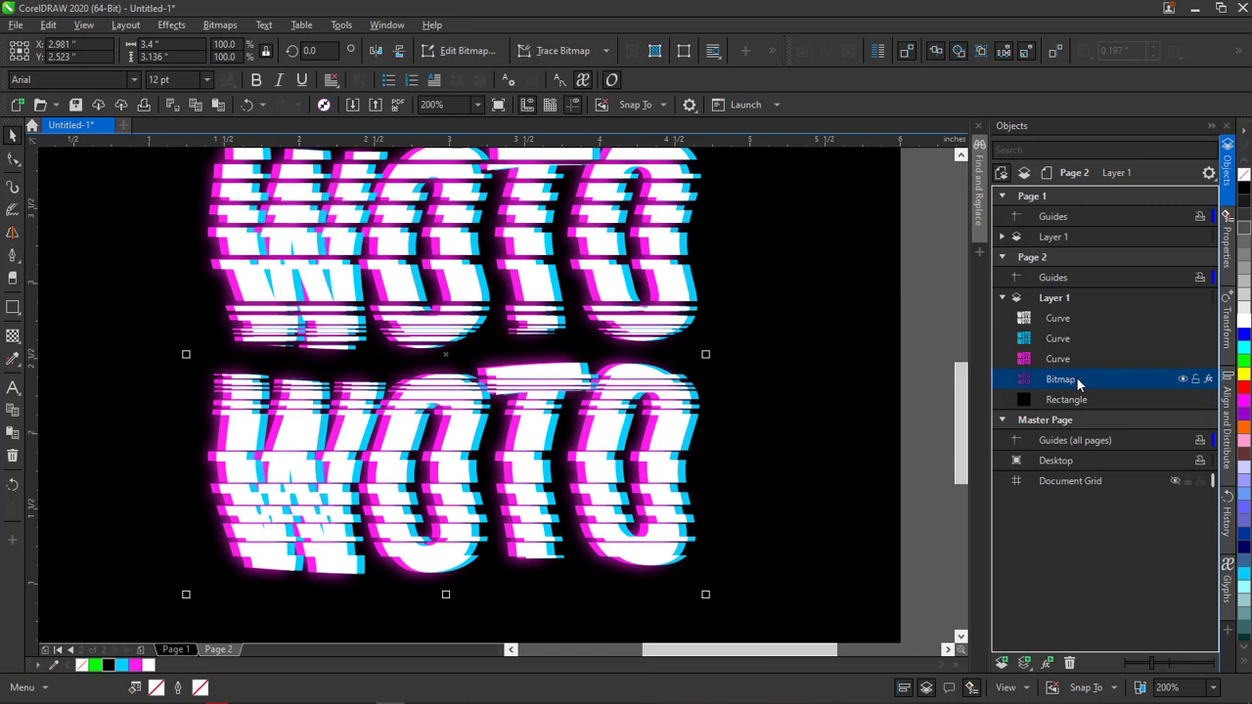
drag(1077, 380, 1069, 352)
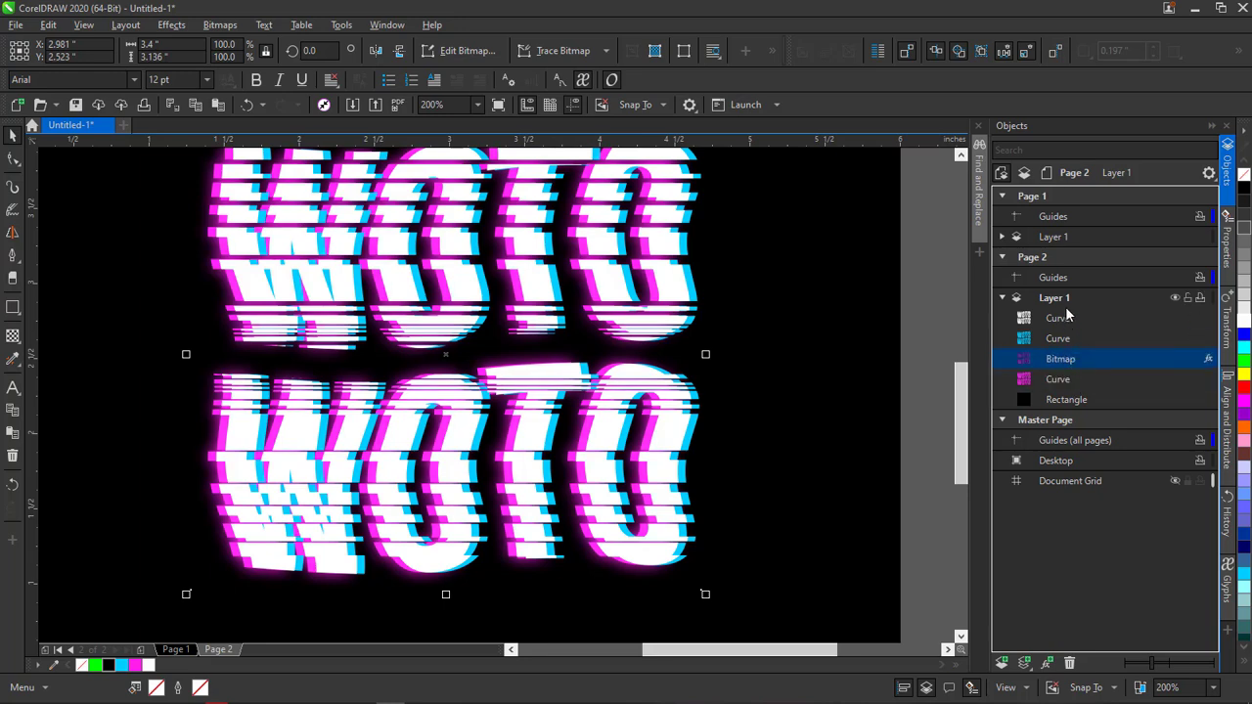
drag(1069, 358, 1061, 313)
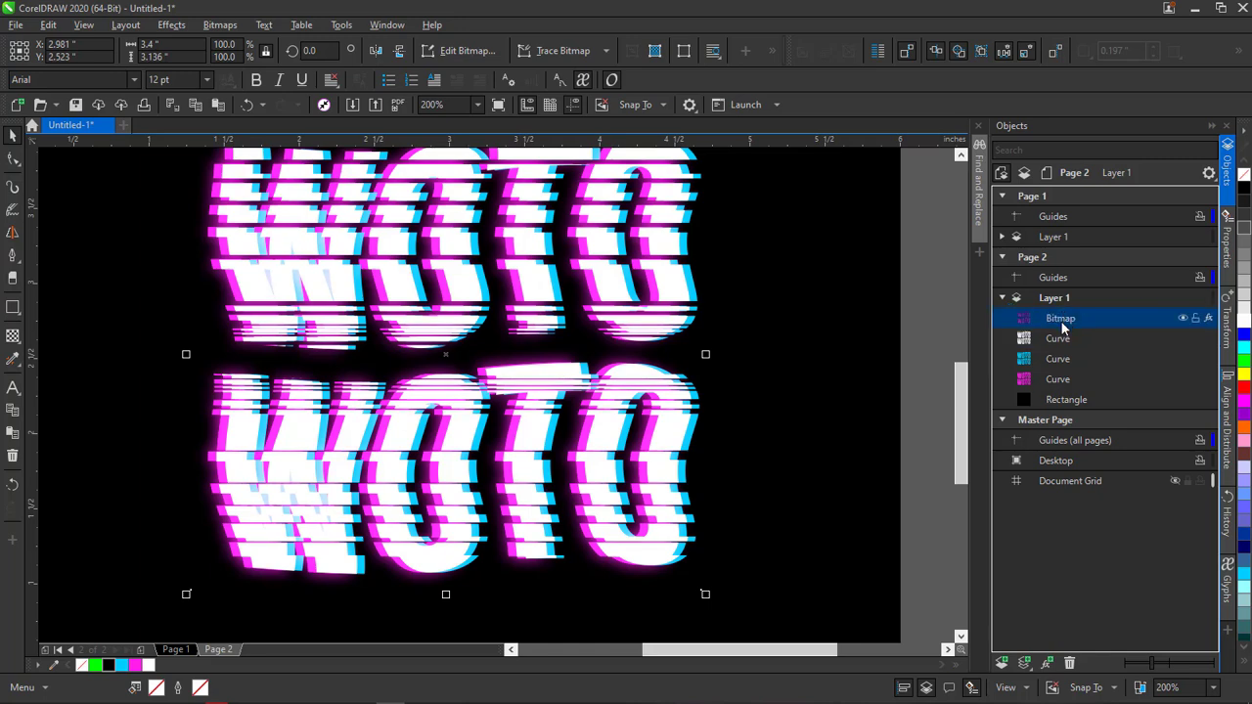
click(1053, 401)
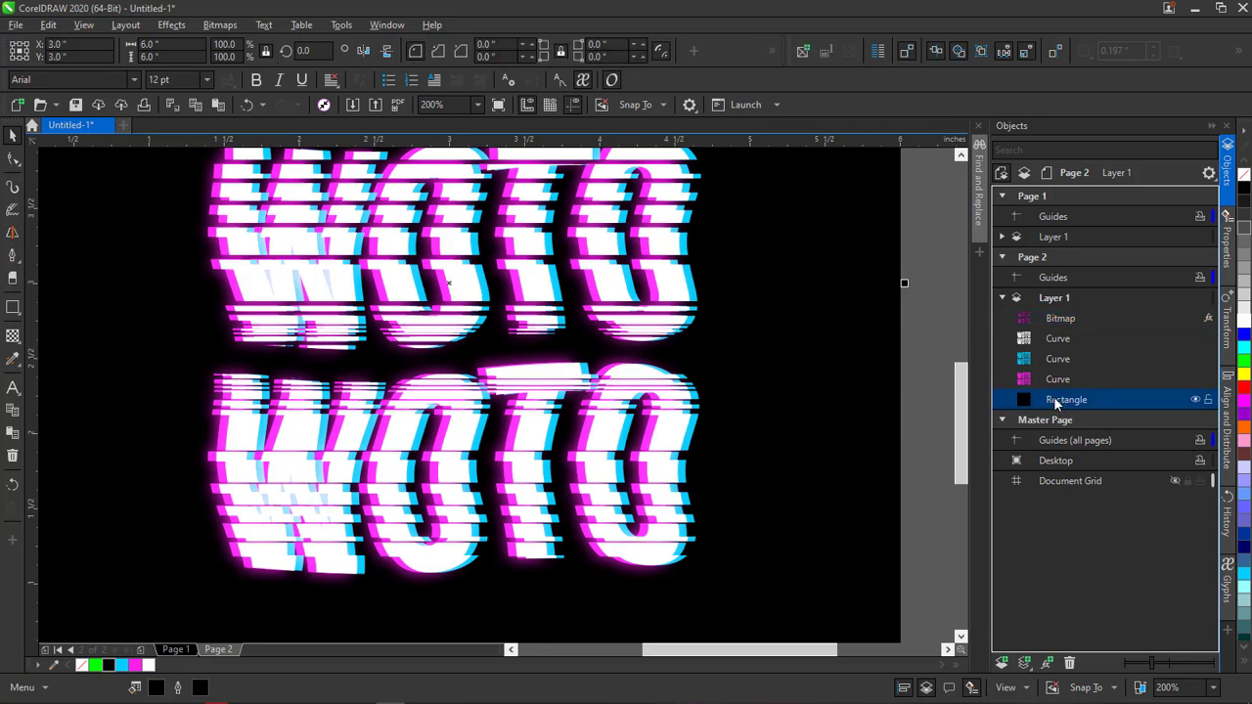
click(1083, 317)
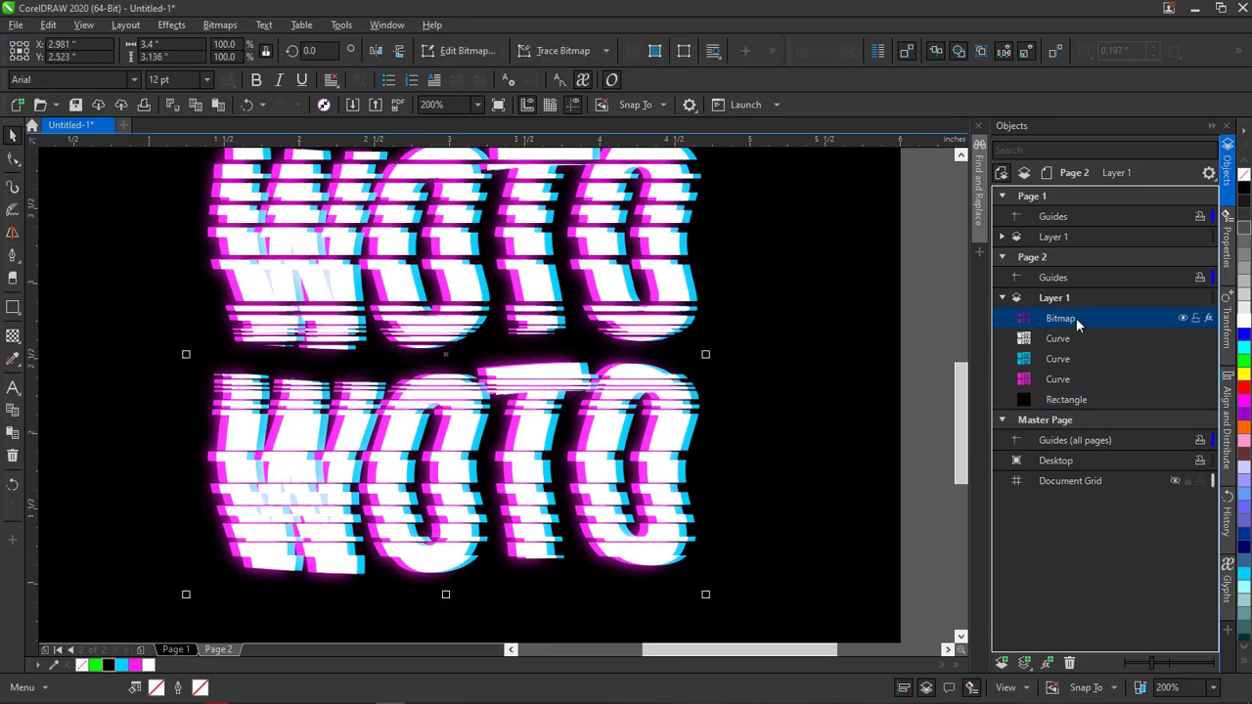
drag(1081, 350, 1083, 400)
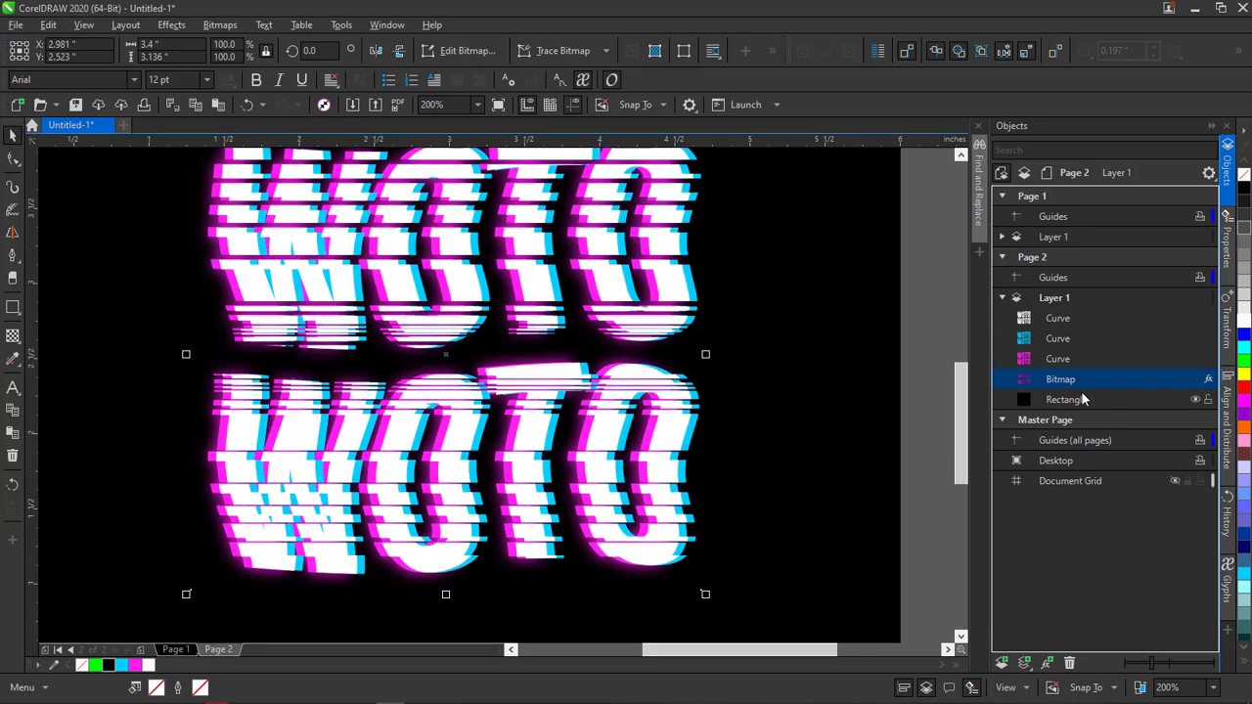
click(1211, 127)
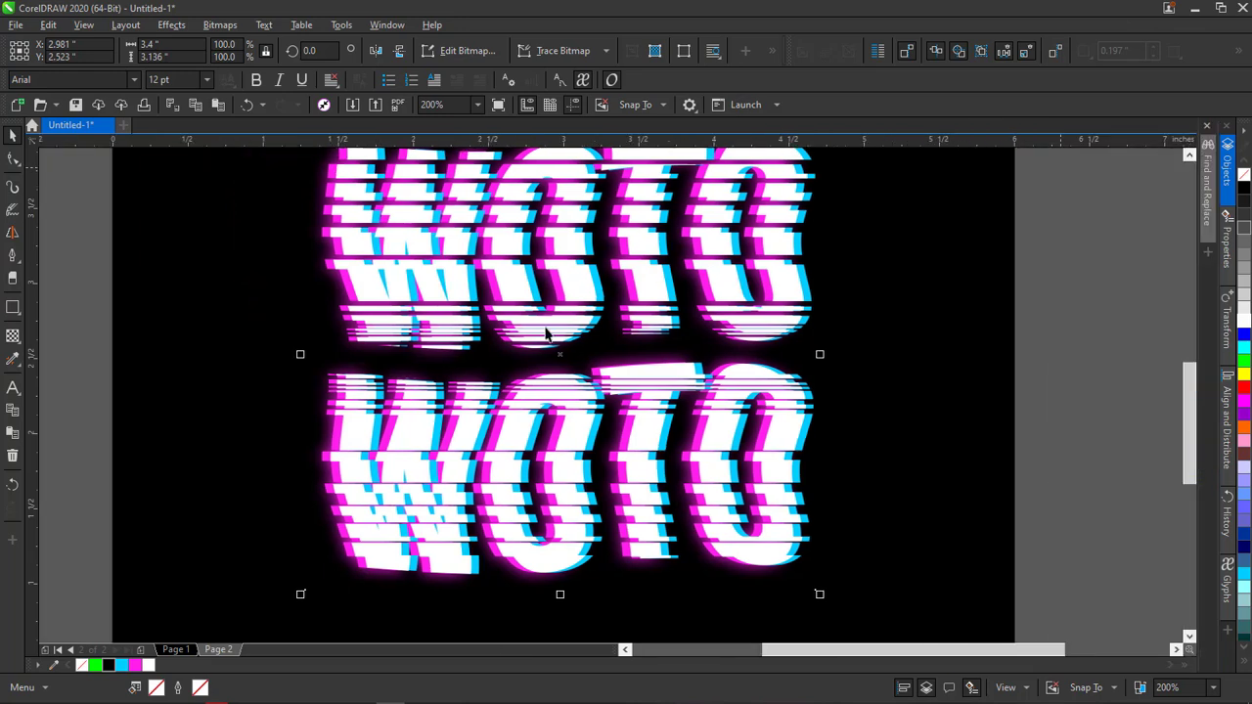
Bring the sky blue lettering to the front and convert it to a 600 dpi RGB bitmap with anti-aliasing and a transparent background
click(387, 389)
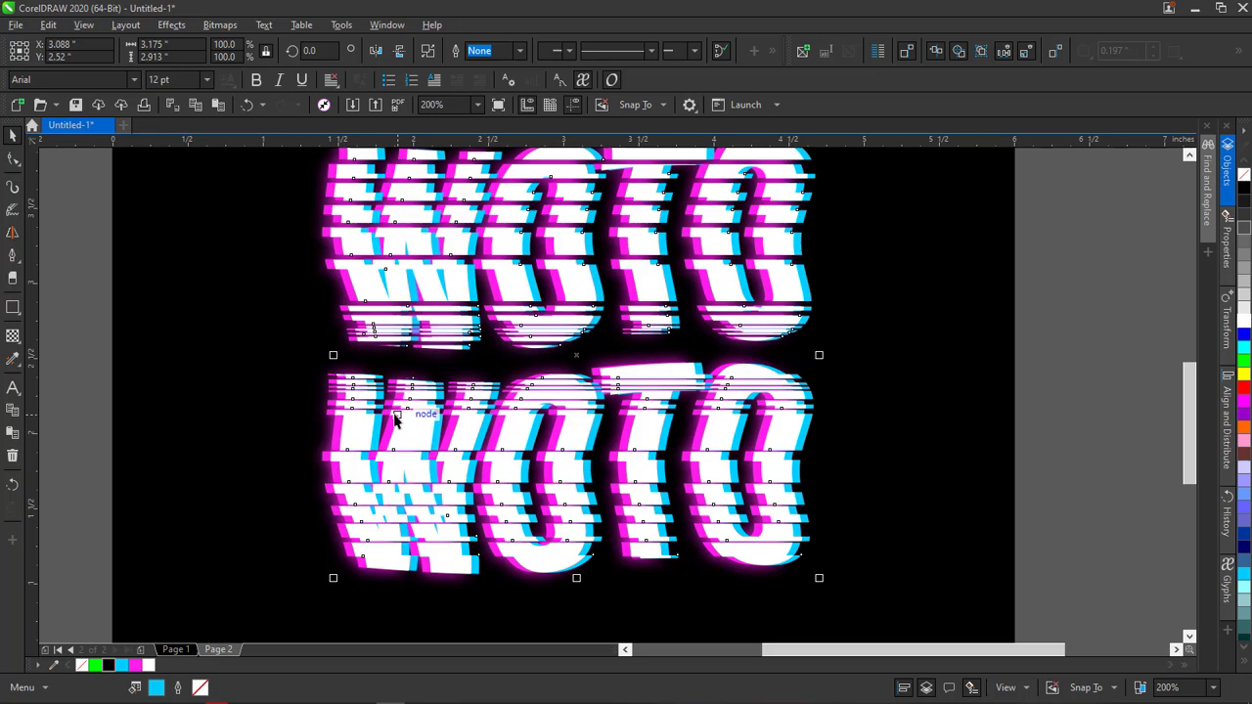
key(shift+Page_Up)
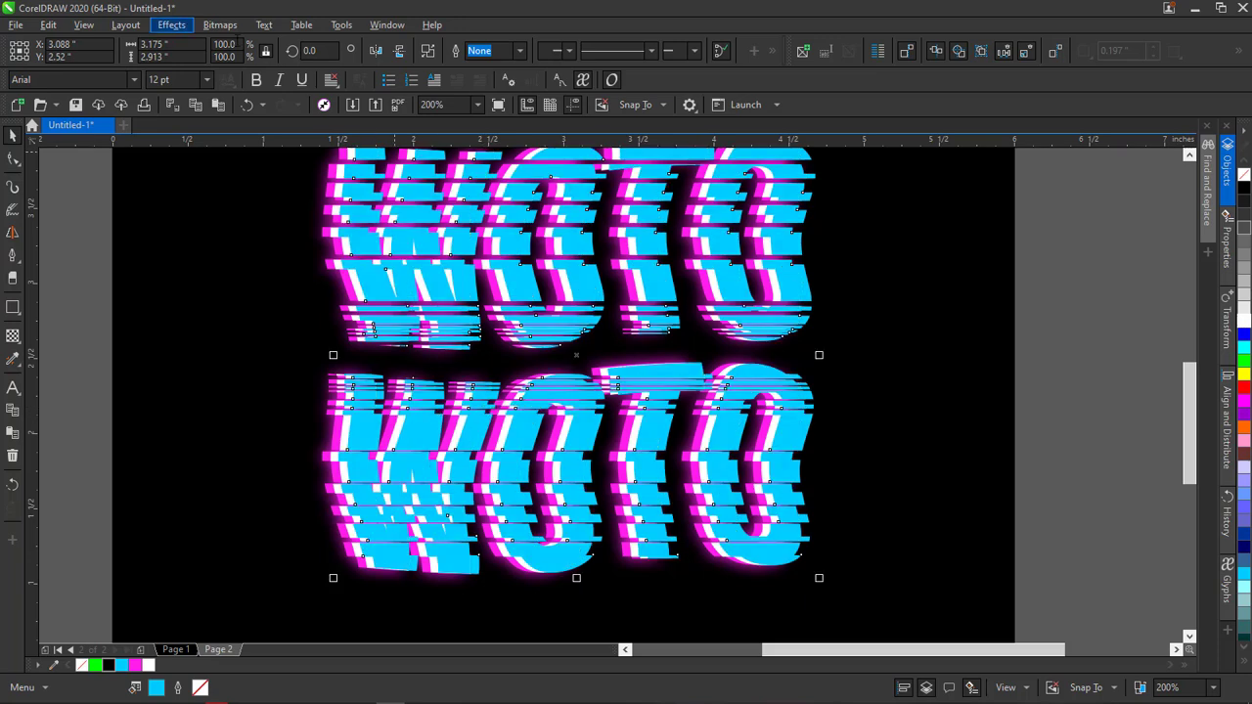
click(227, 28)
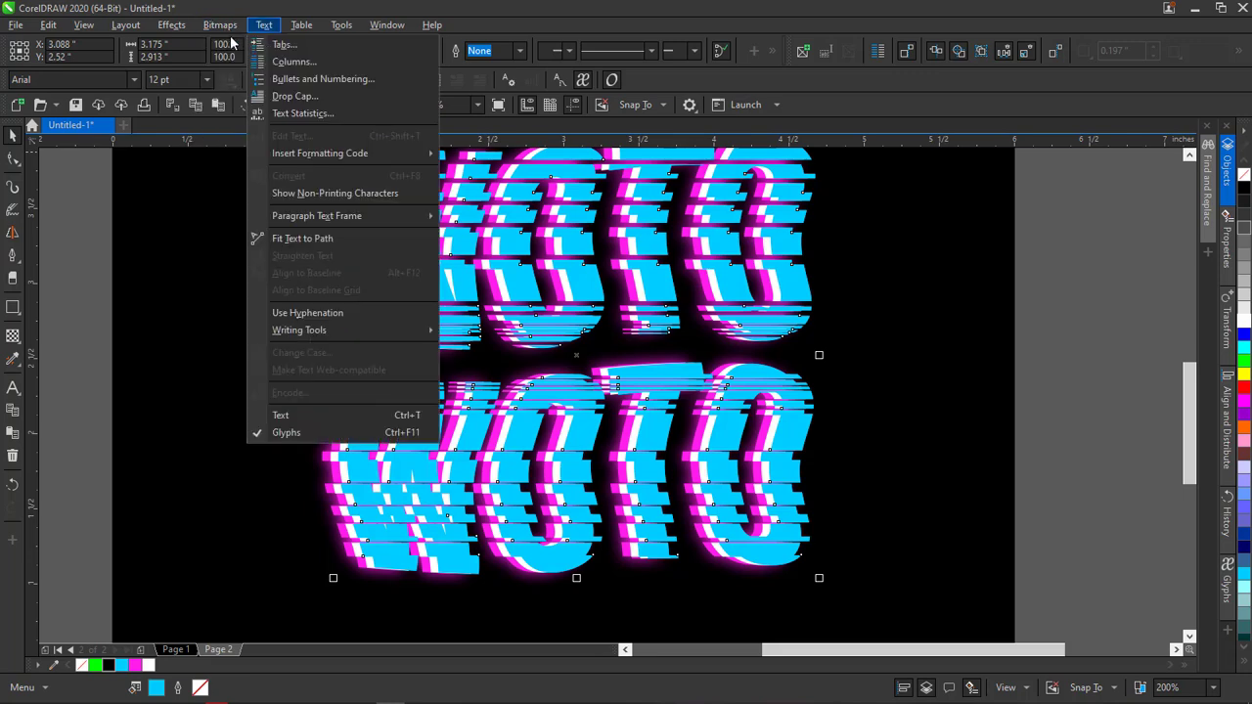
click(240, 48)
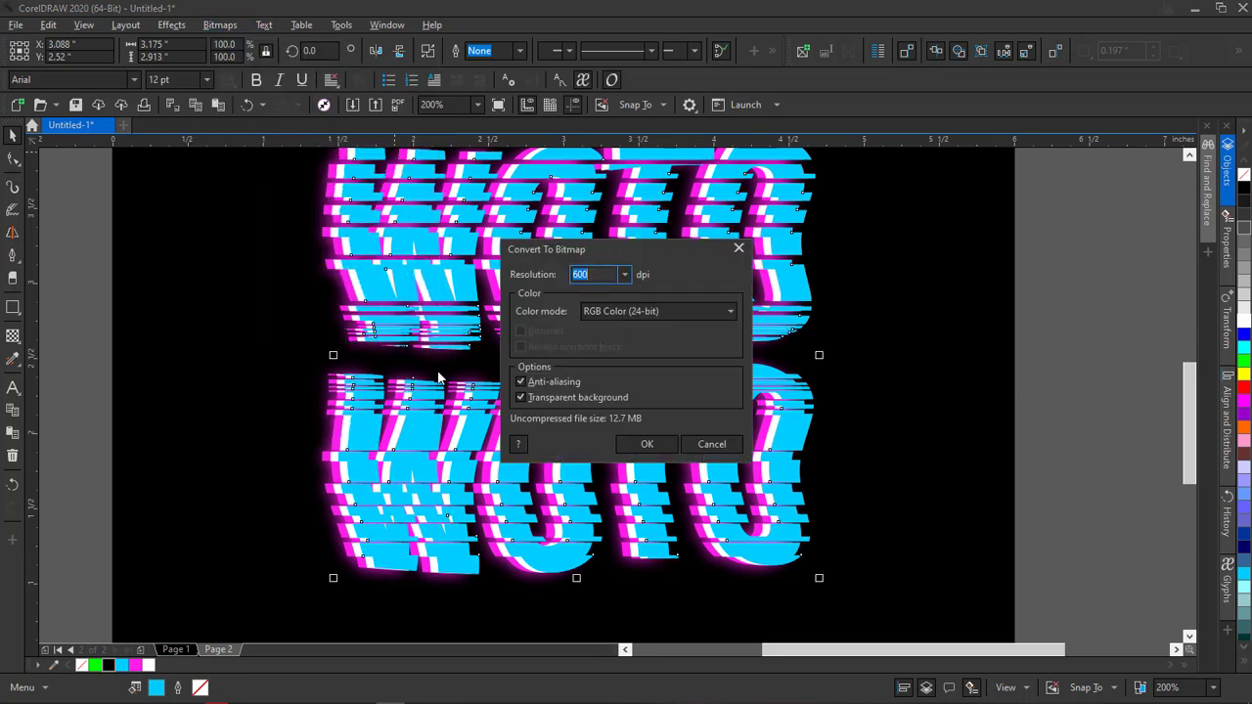
click(647, 446)
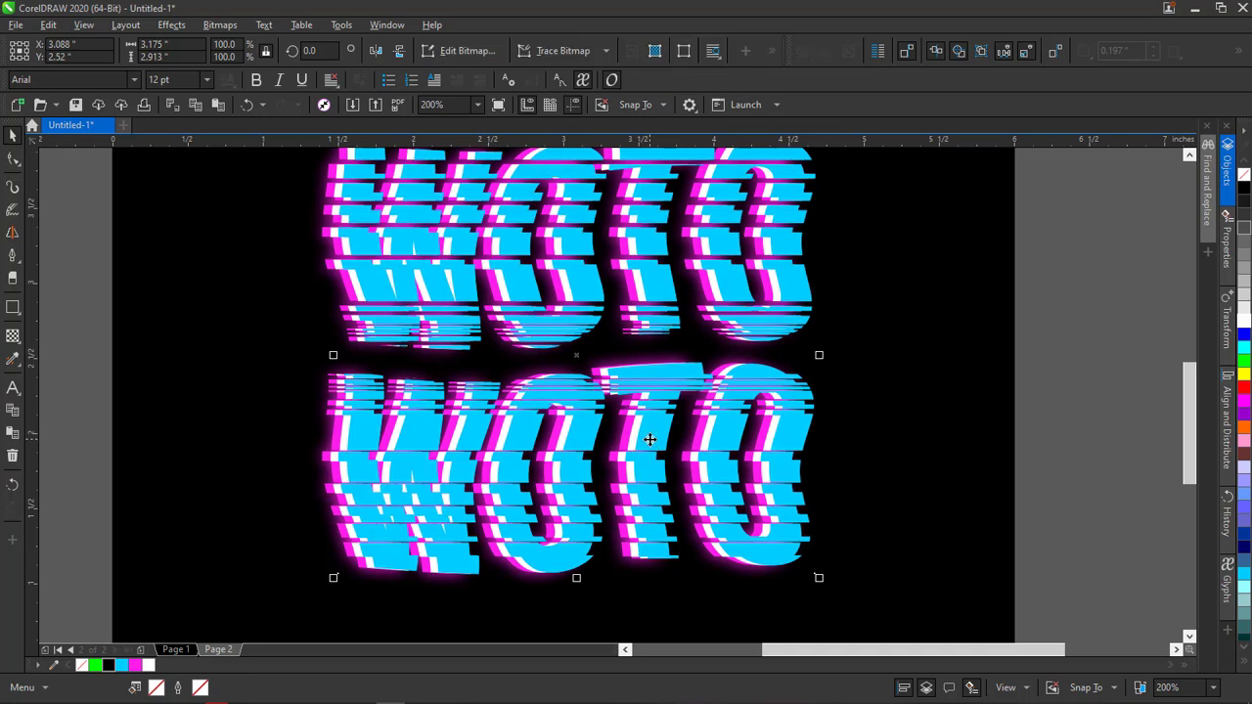
Try the Add merge mode on the sky blue bitmap and undo it
click(11, 333)
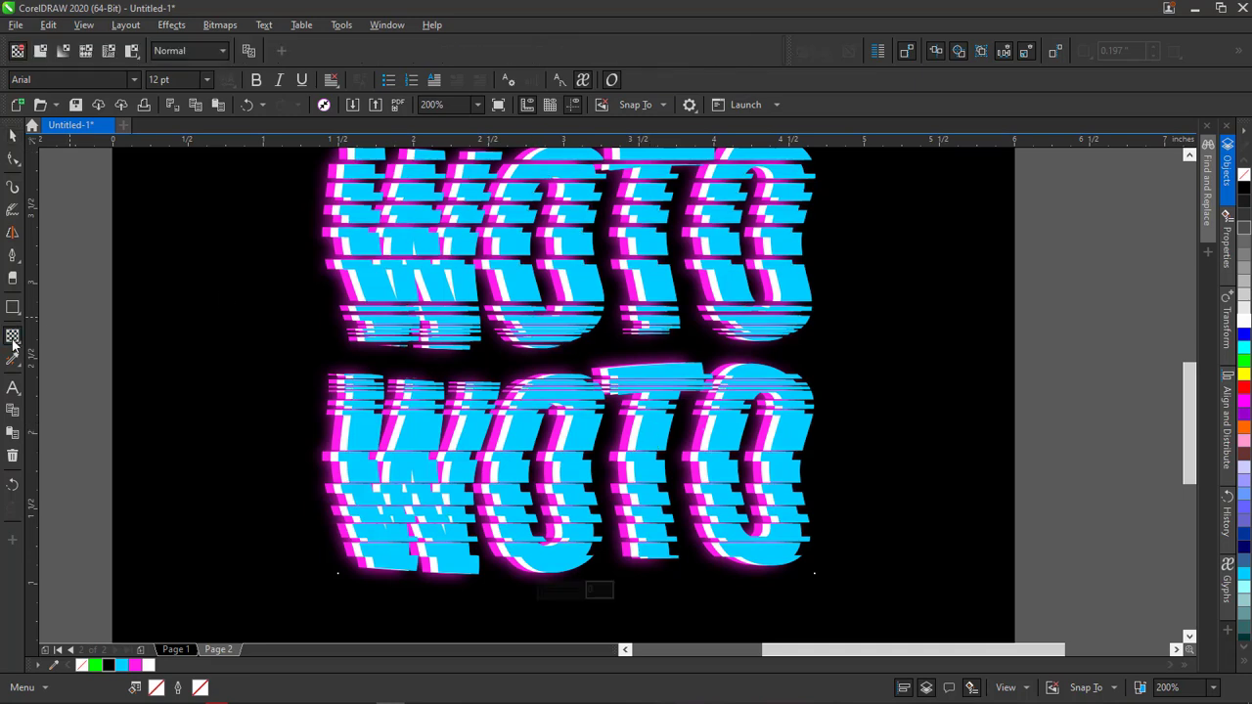
click(186, 51)
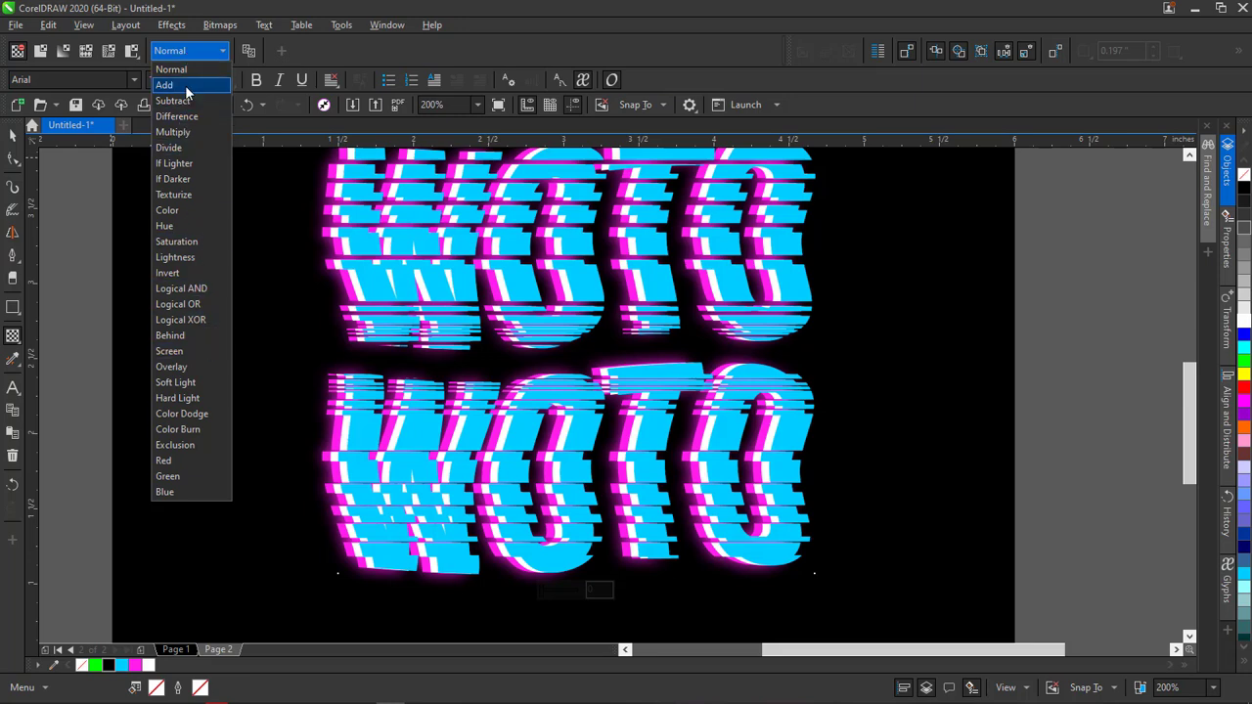
click(185, 85)
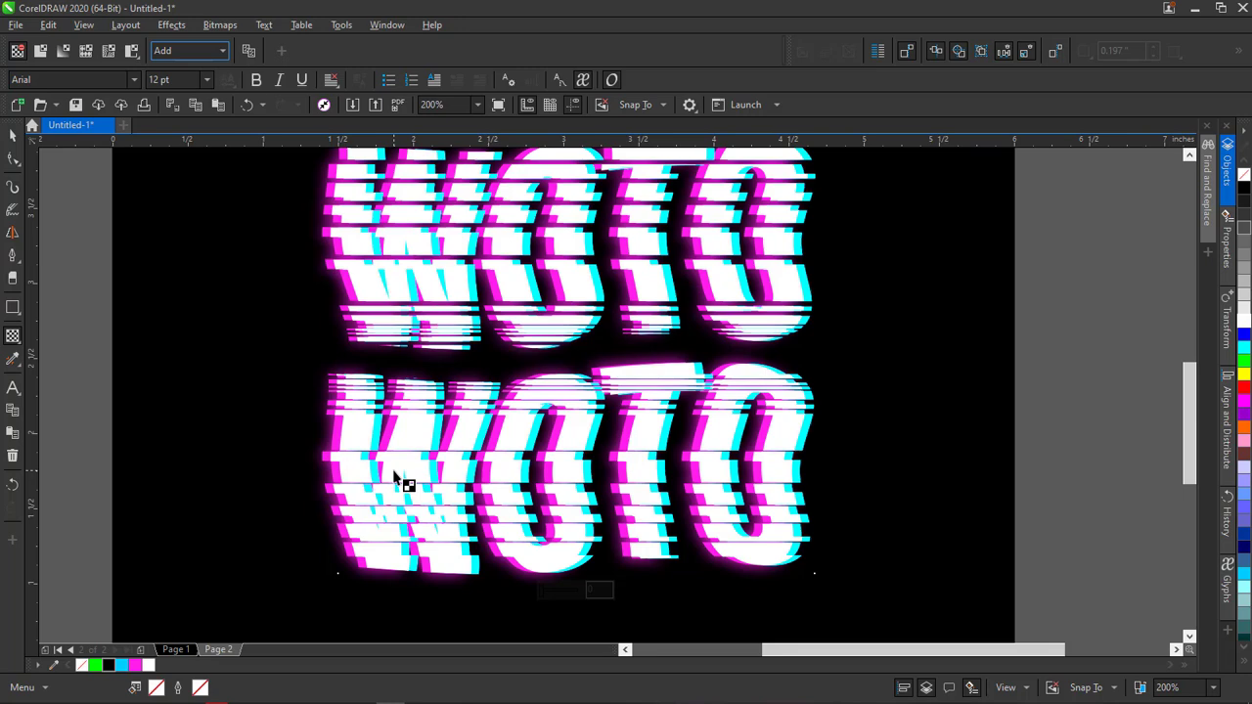
click(12, 137)
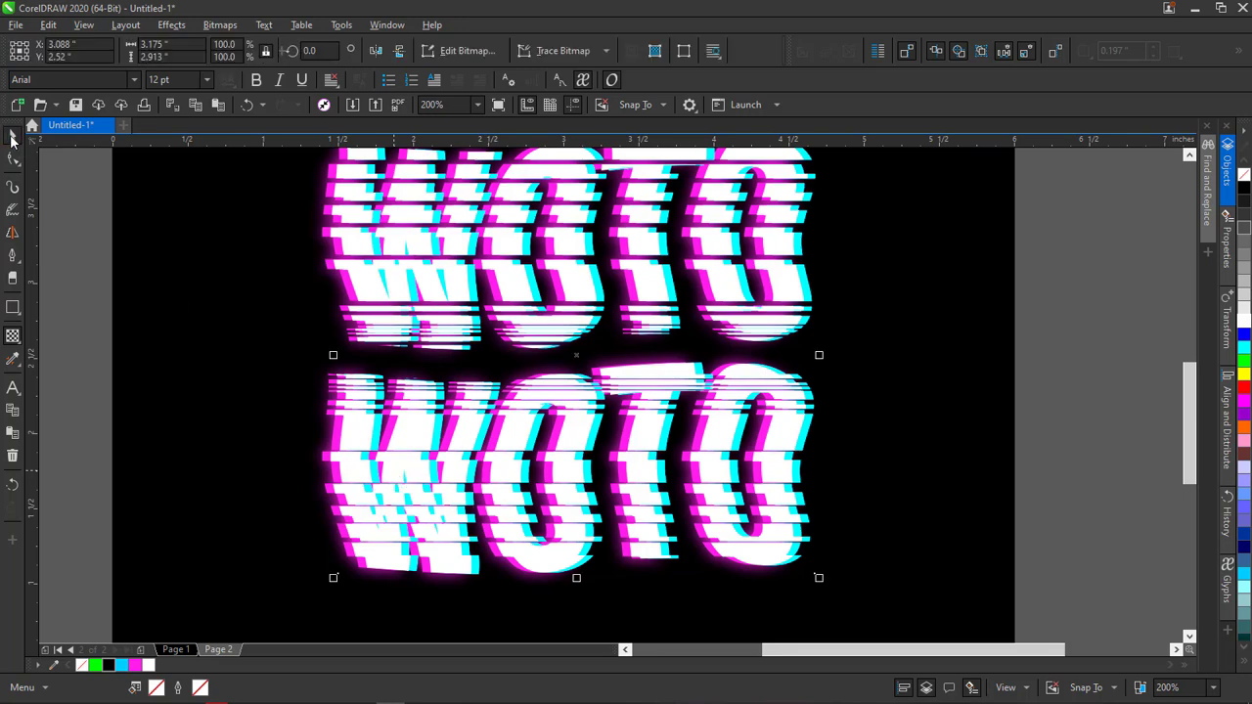
key(ctrl+z)
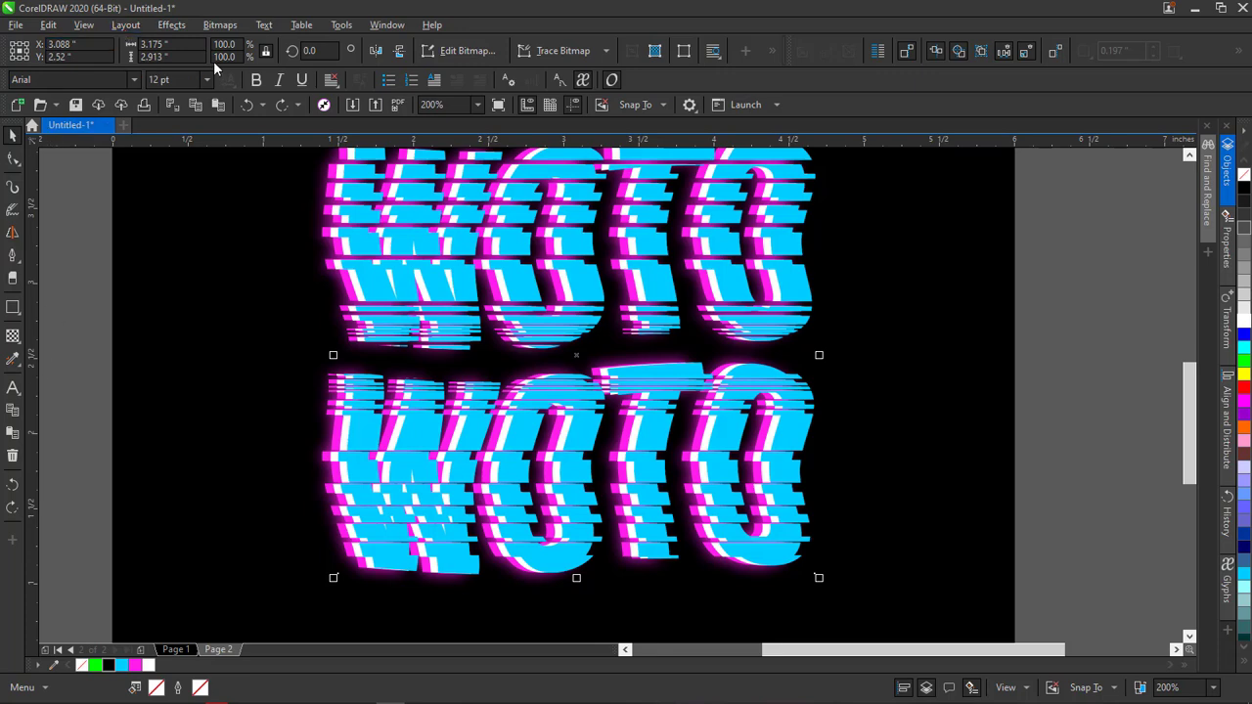
Apply a Gaussian Blur with a radius of 31.3 pixels to the sky blue bitmap
click(217, 27)
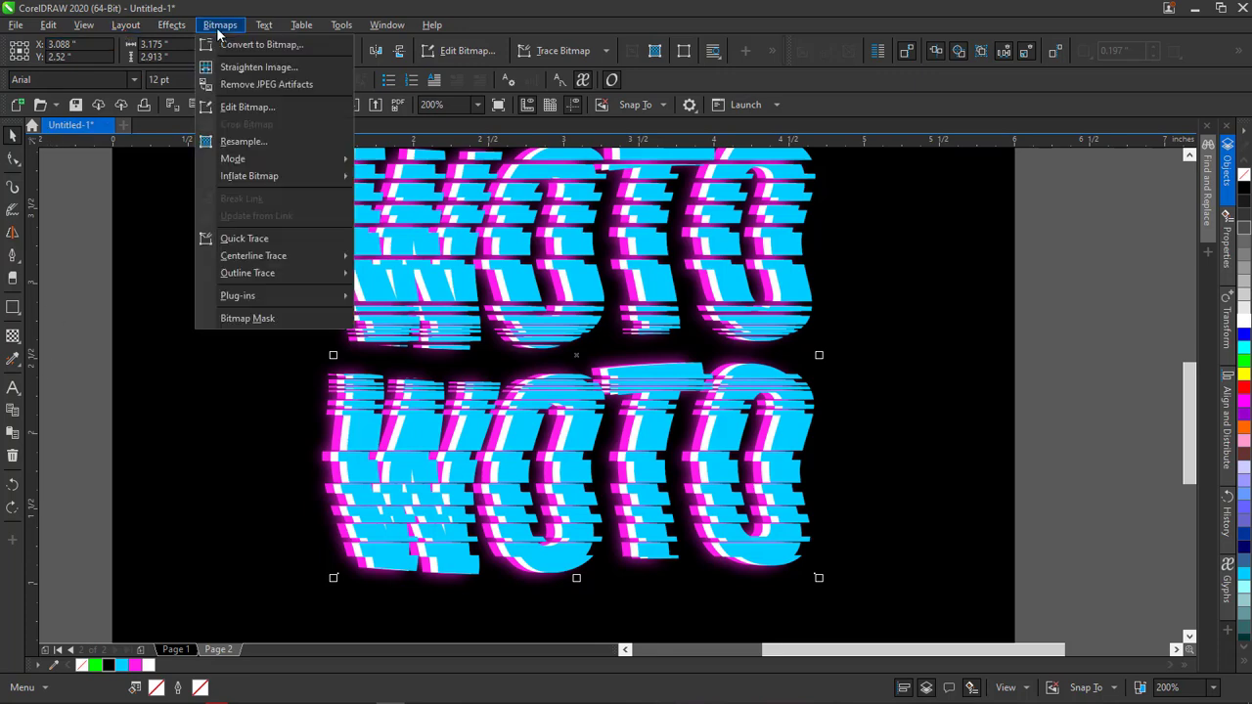
mouse_move(259, 159)
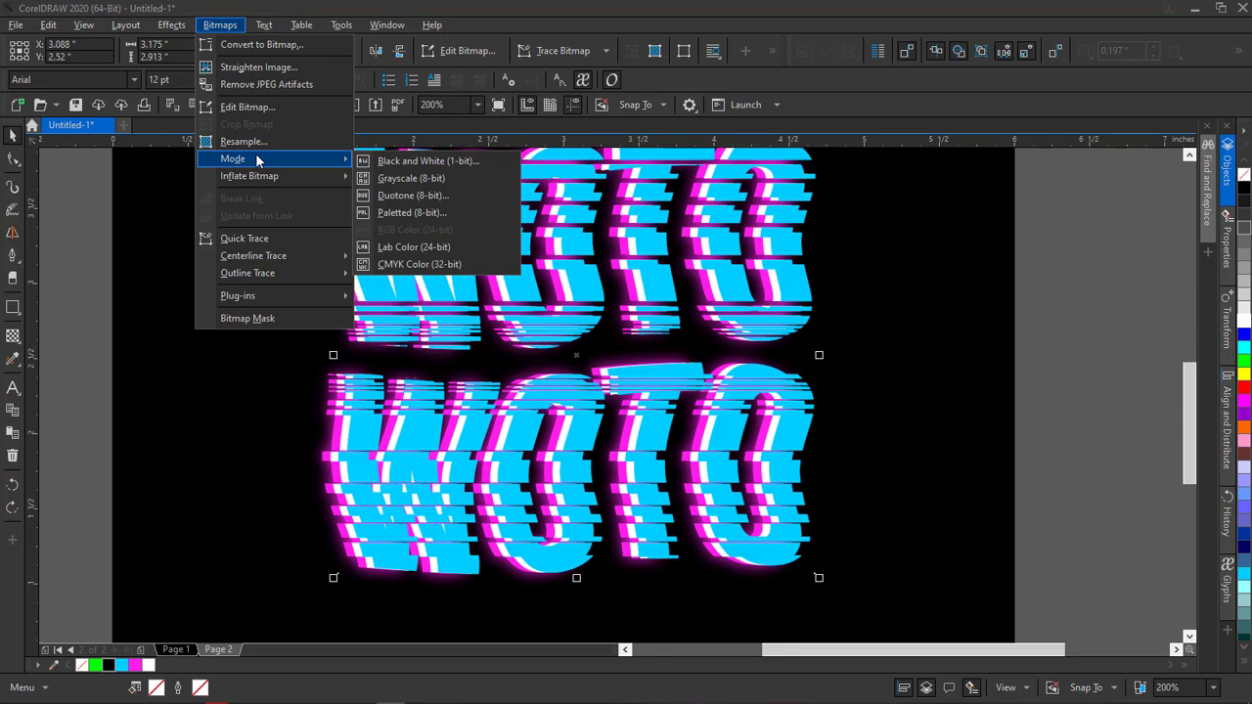
mouse_move(177, 31)
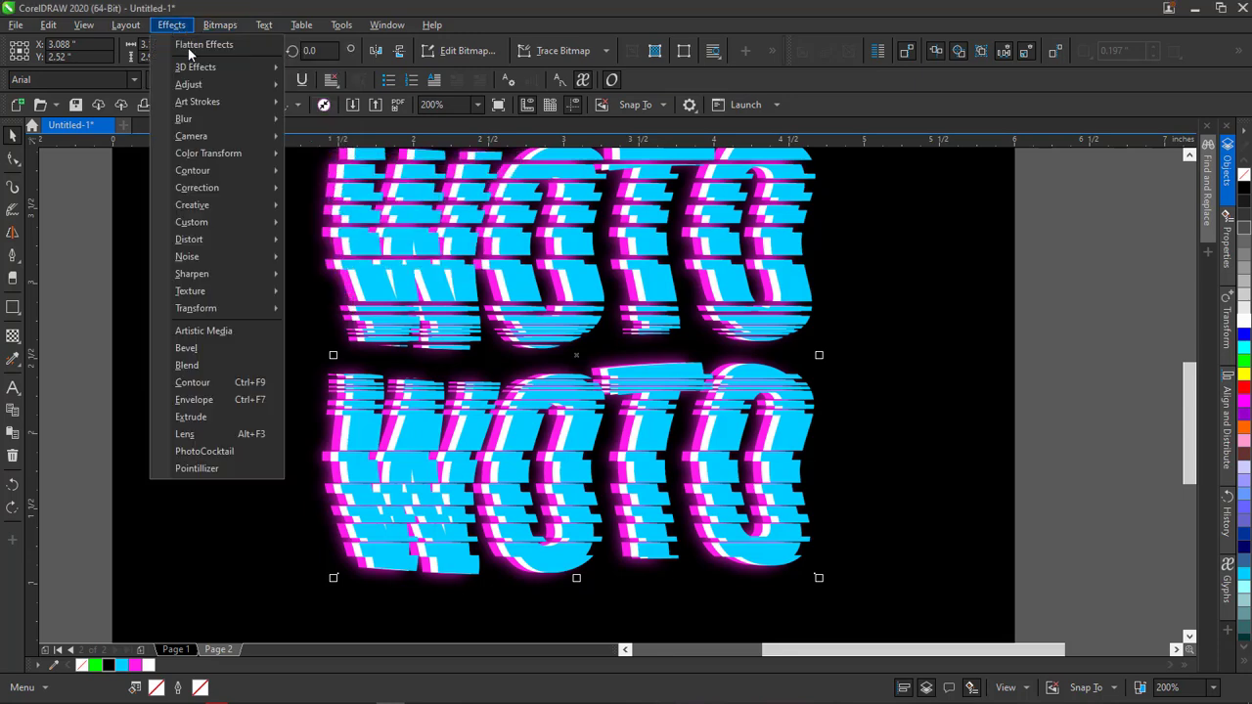
mouse_move(225, 118)
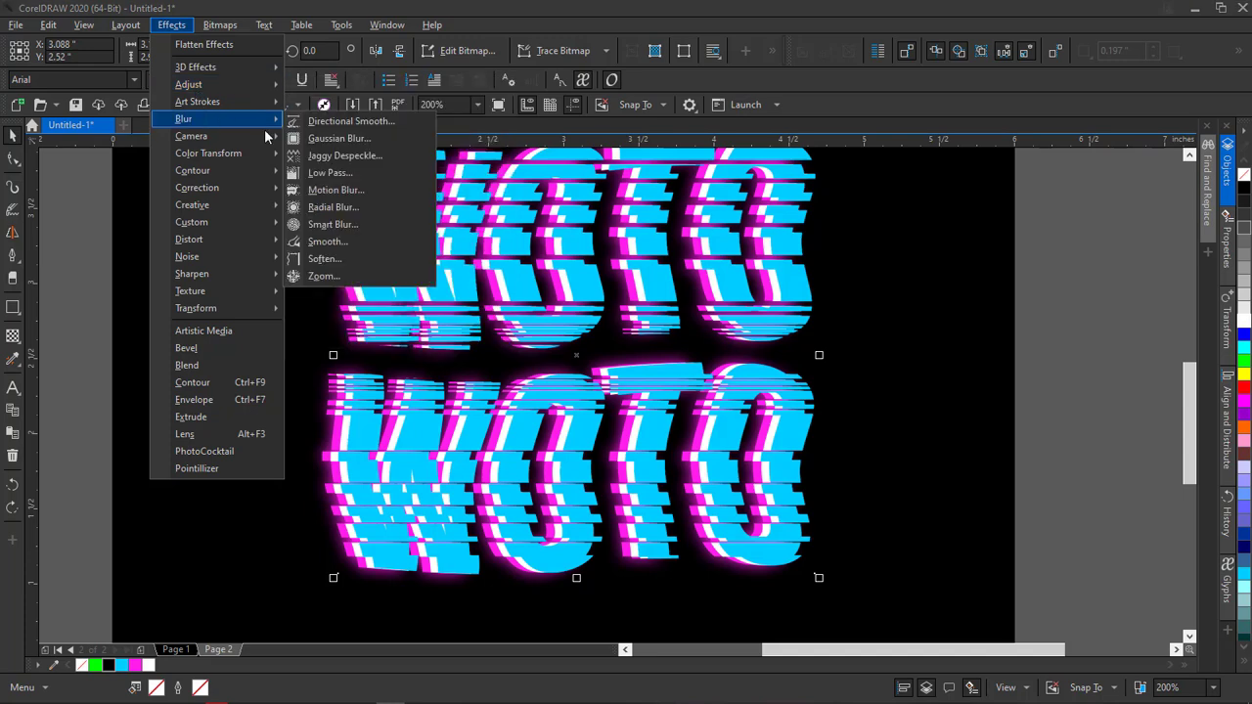
click(319, 140)
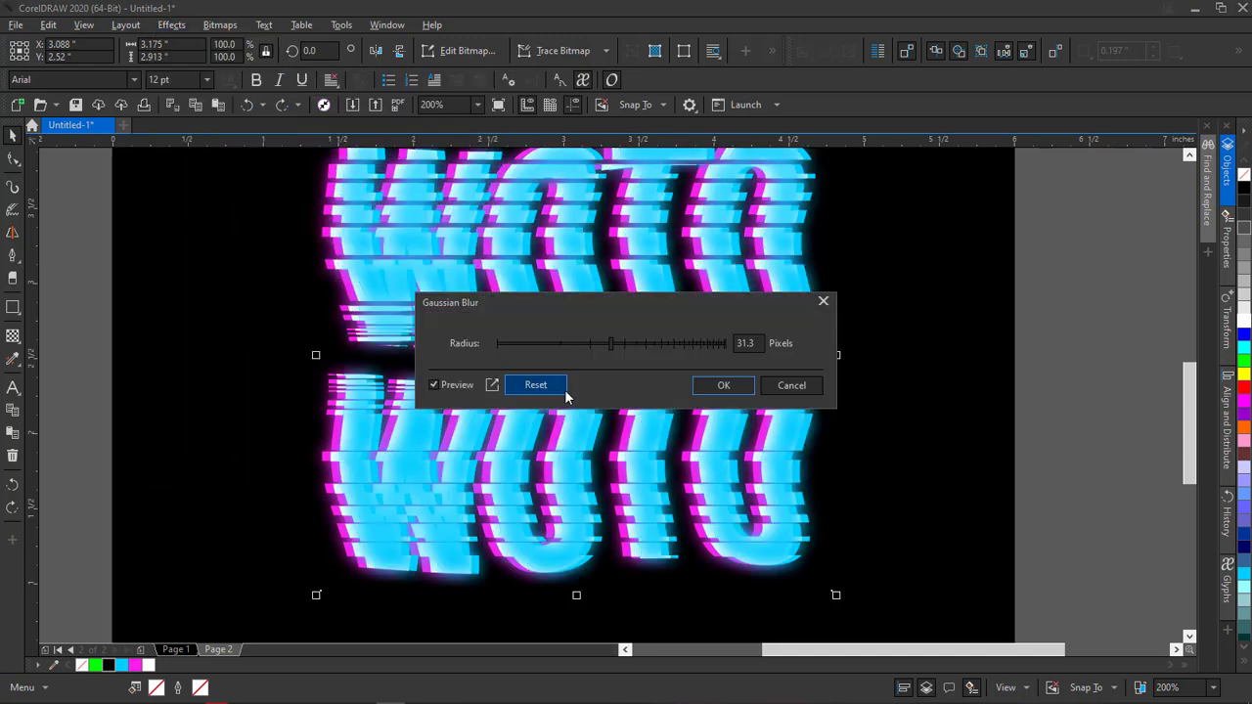
click(721, 385)
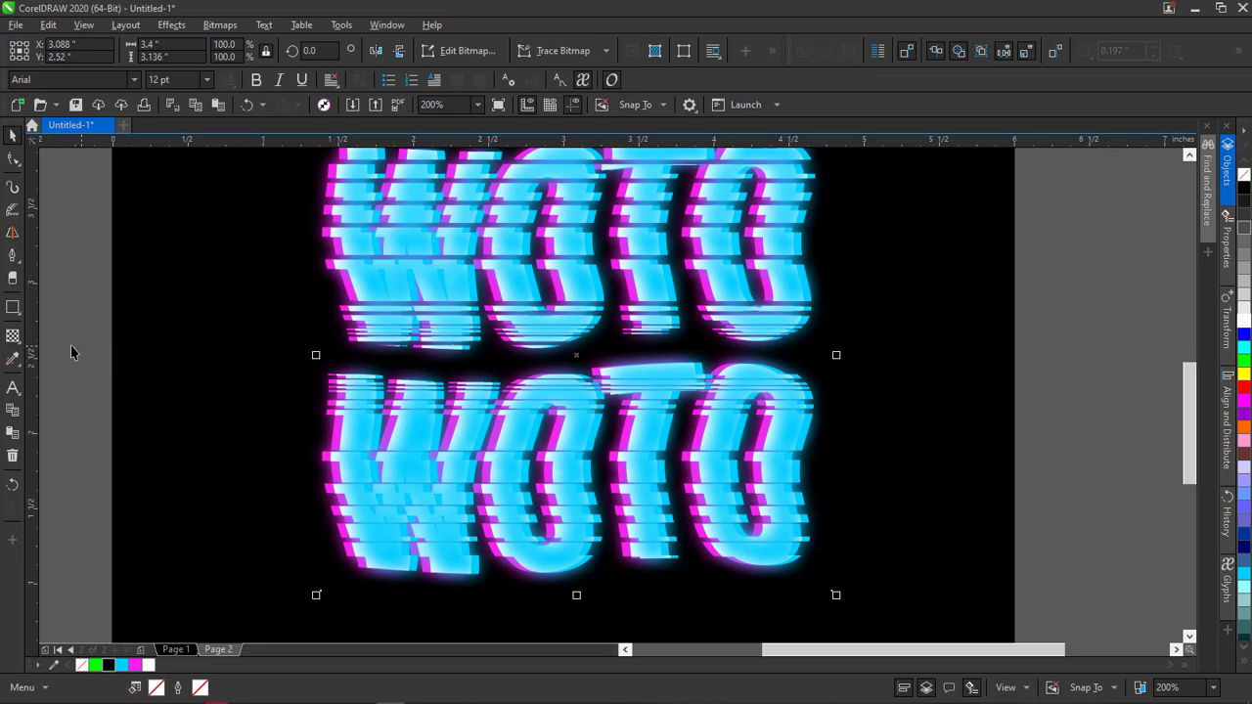
Set the blurred sky blue bitmap's transparency merge mode to Add and check the glow on the lettering
click(13, 337)
click(191, 54)
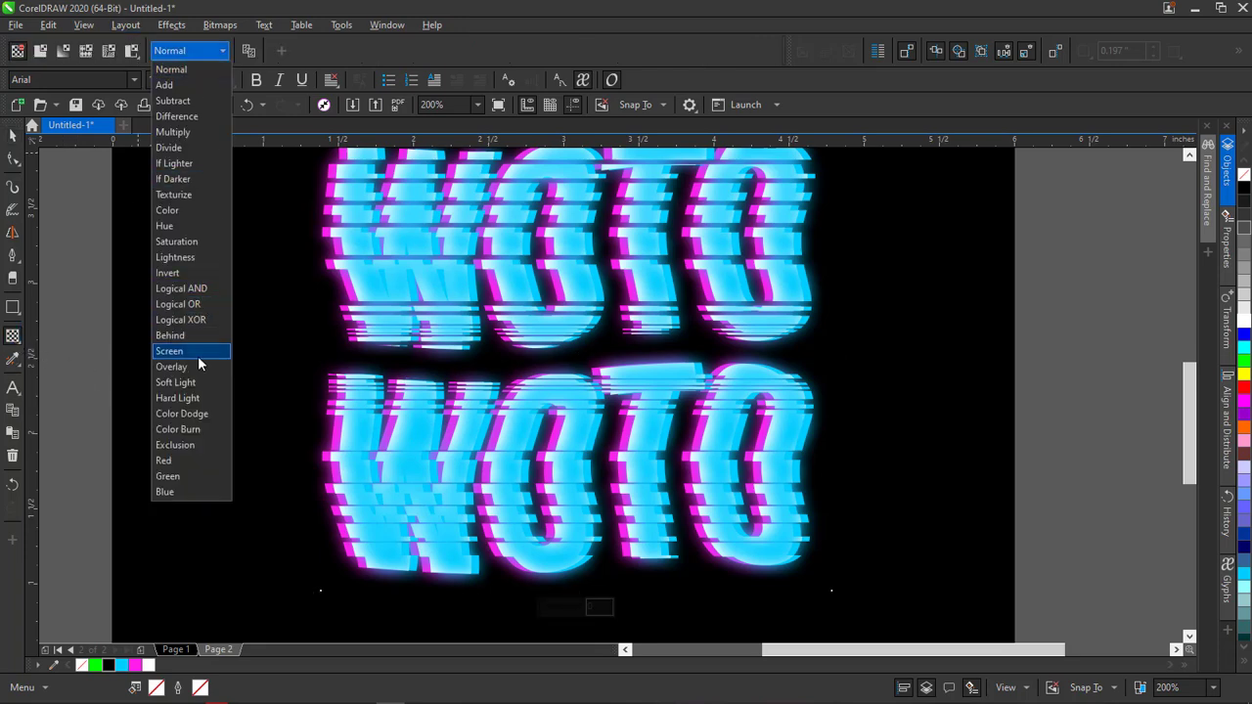
click(176, 86)
click(13, 135)
scroll(734, 445, down, 3)
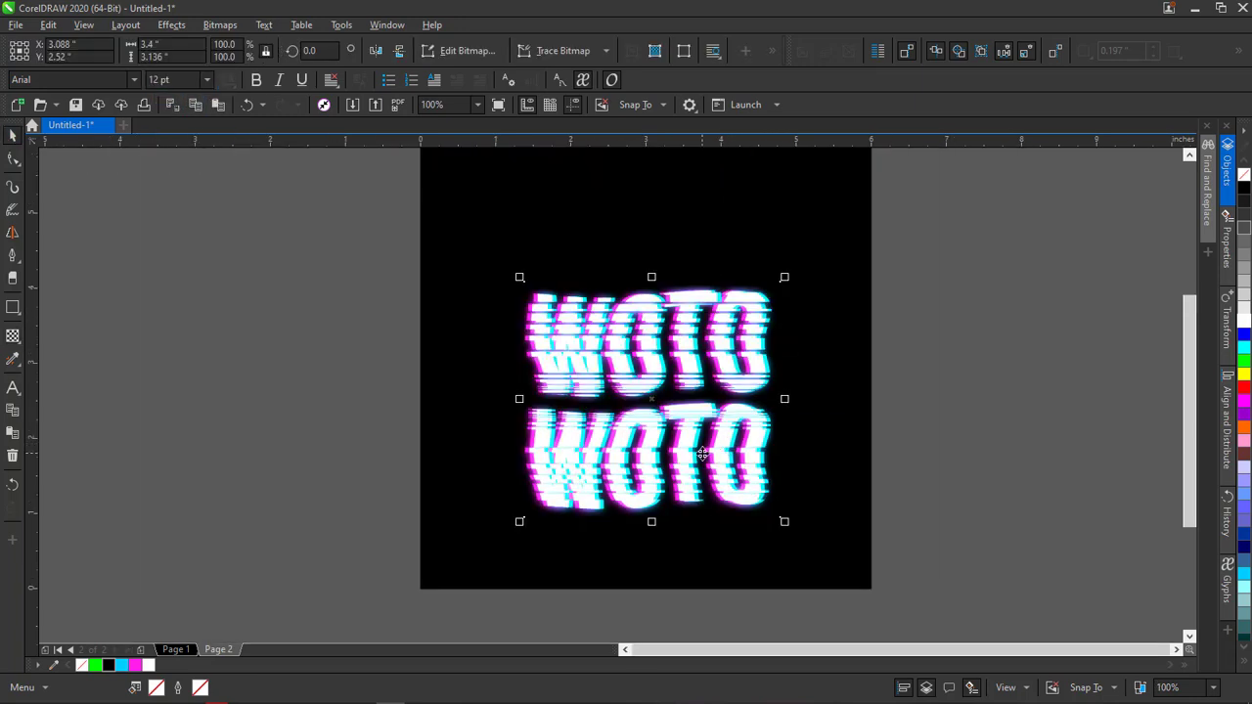
scroll(703, 453, up, 3)
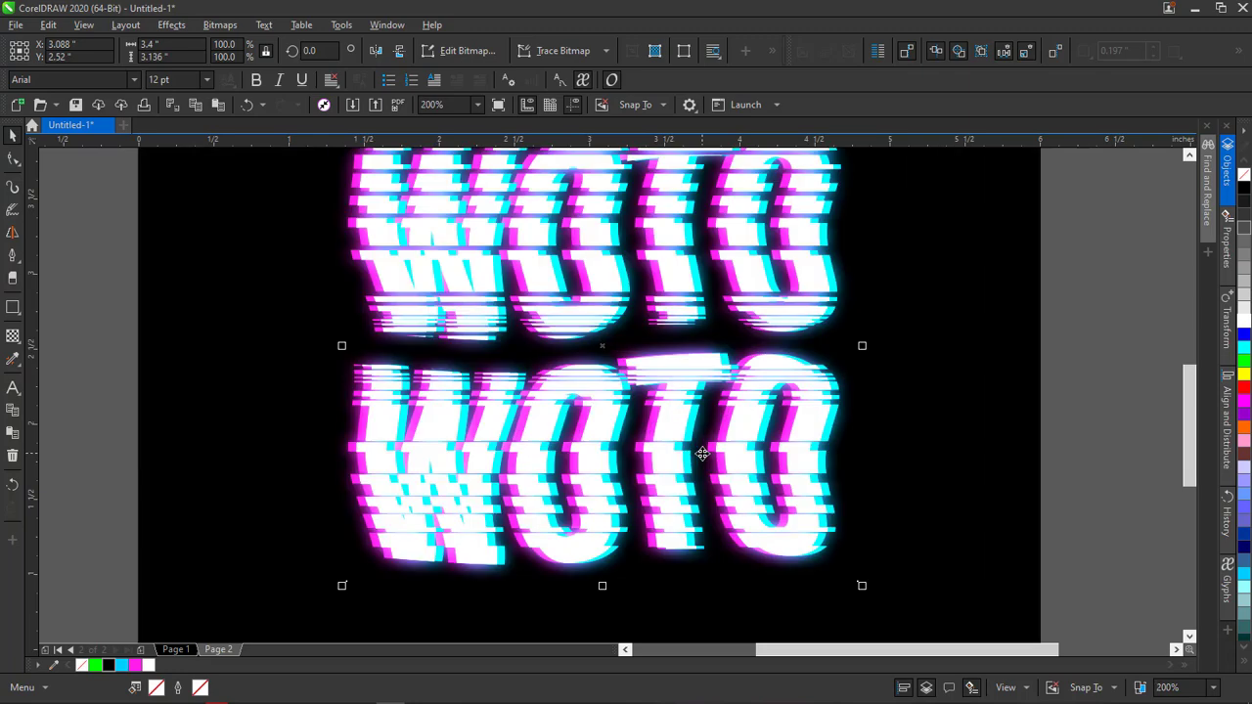
scroll(702, 453, down, 3)
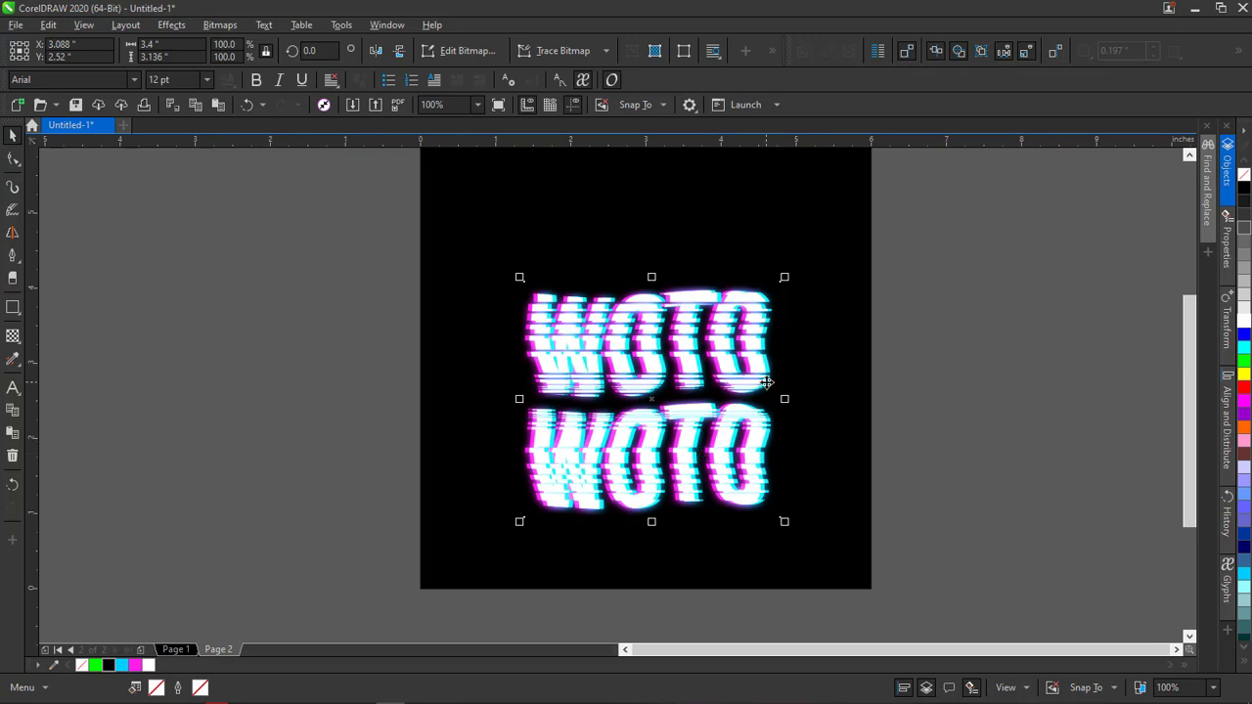
scroll(767, 382, up, 3)
scroll(766, 327, down, 3)
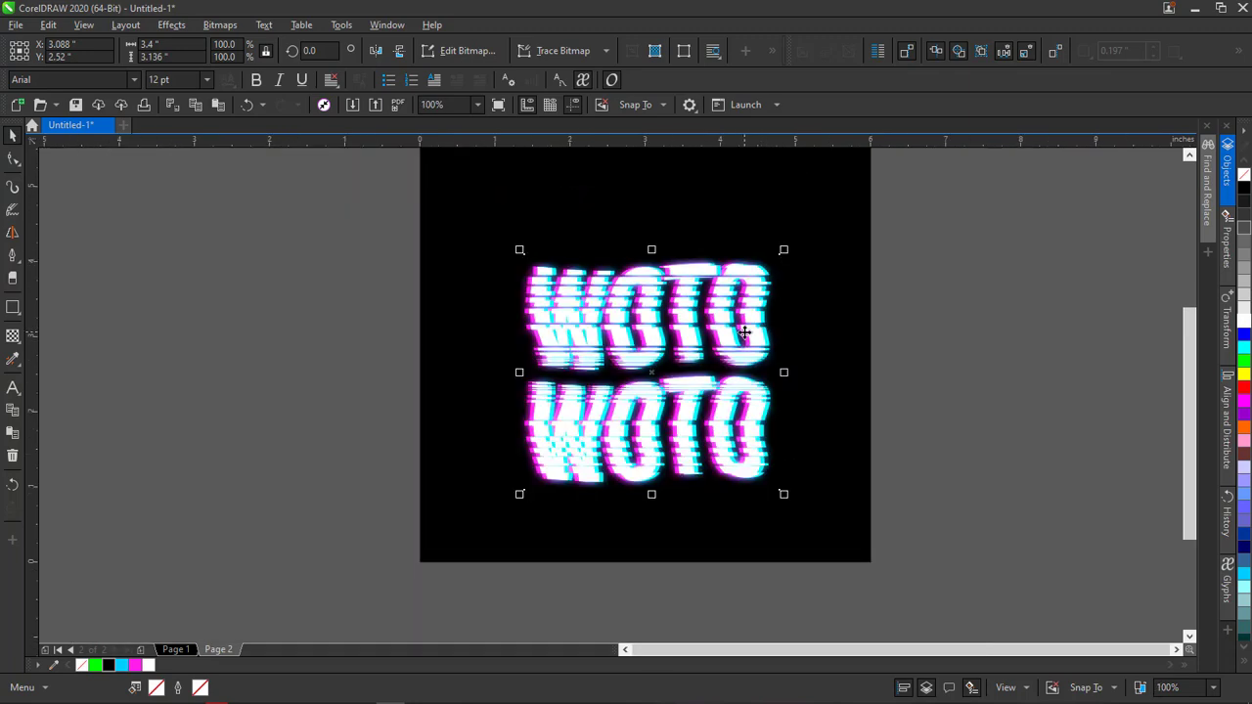
scroll(767, 328, up, 3)
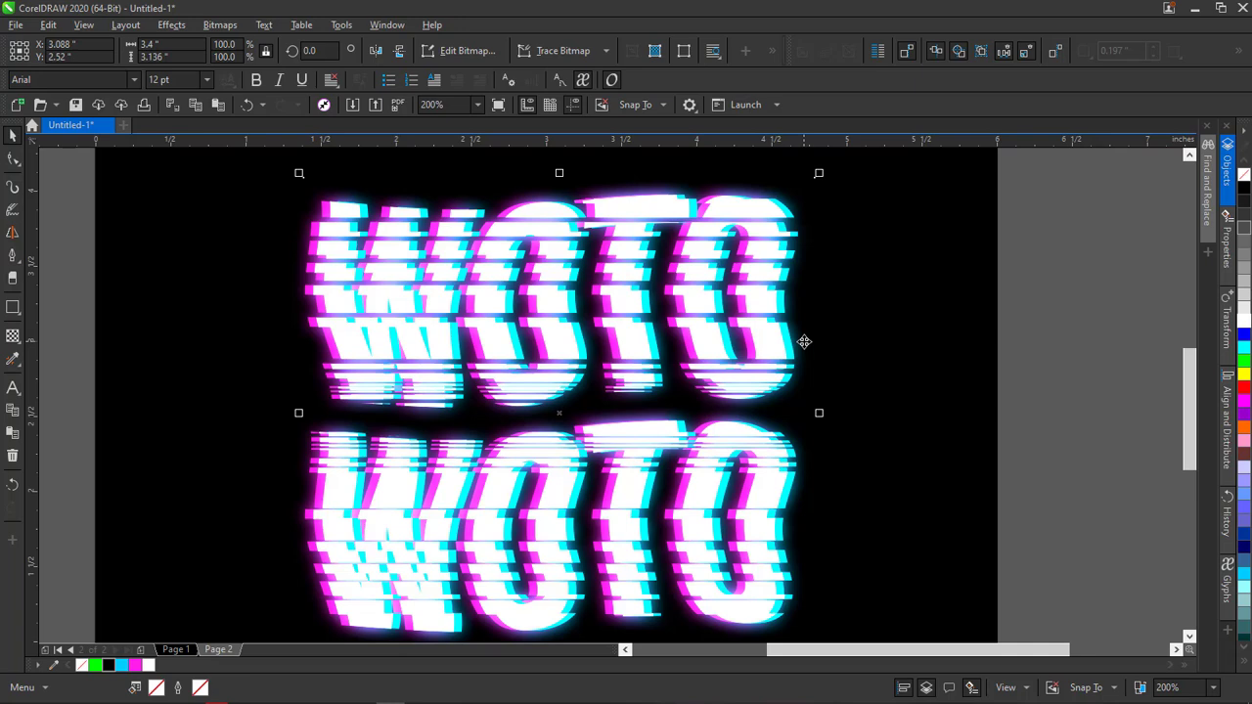
Move the blurred sky blue bitmap in Layer 1 below the sky blue curve and clear the selection
click(1233, 181)
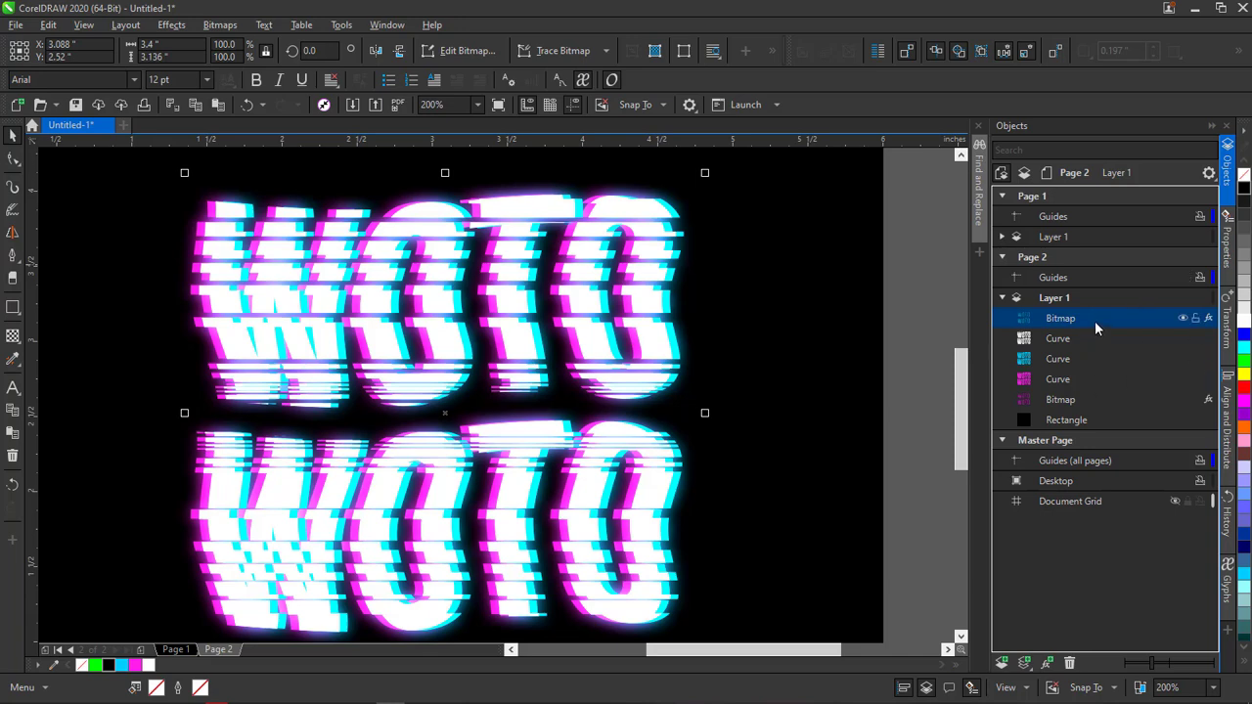
drag(1095, 321, 1100, 364)
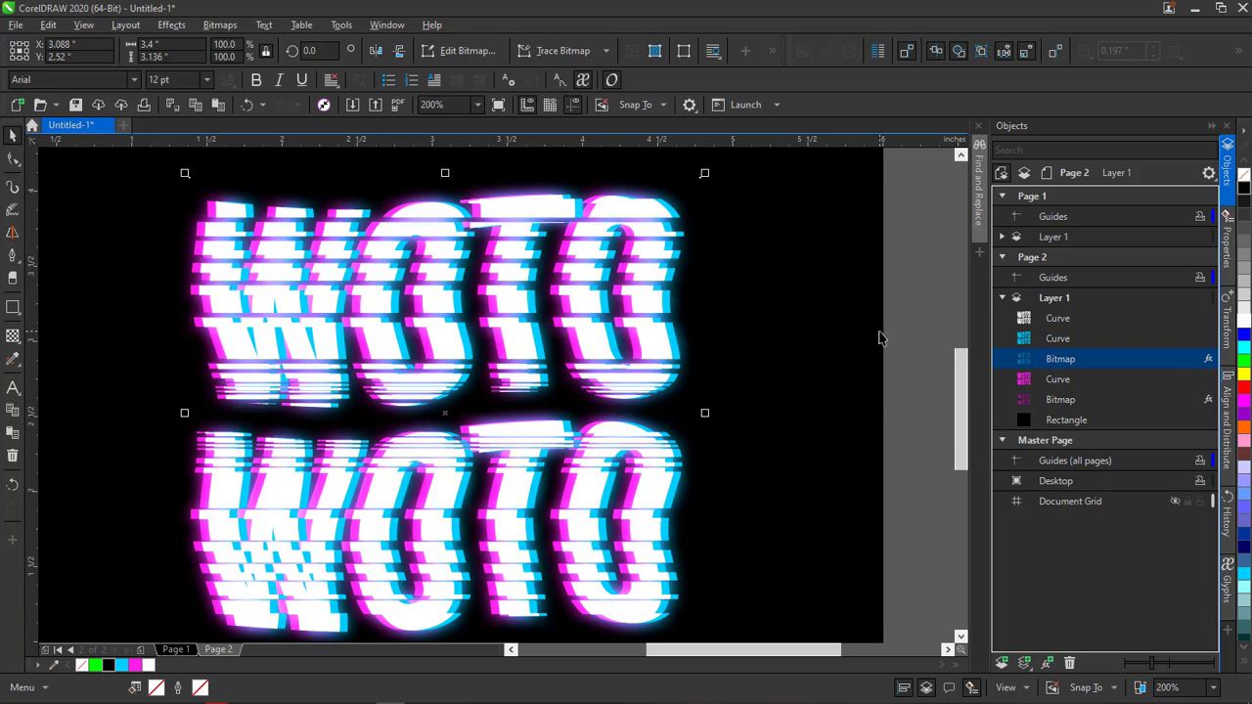
click(1213, 126)
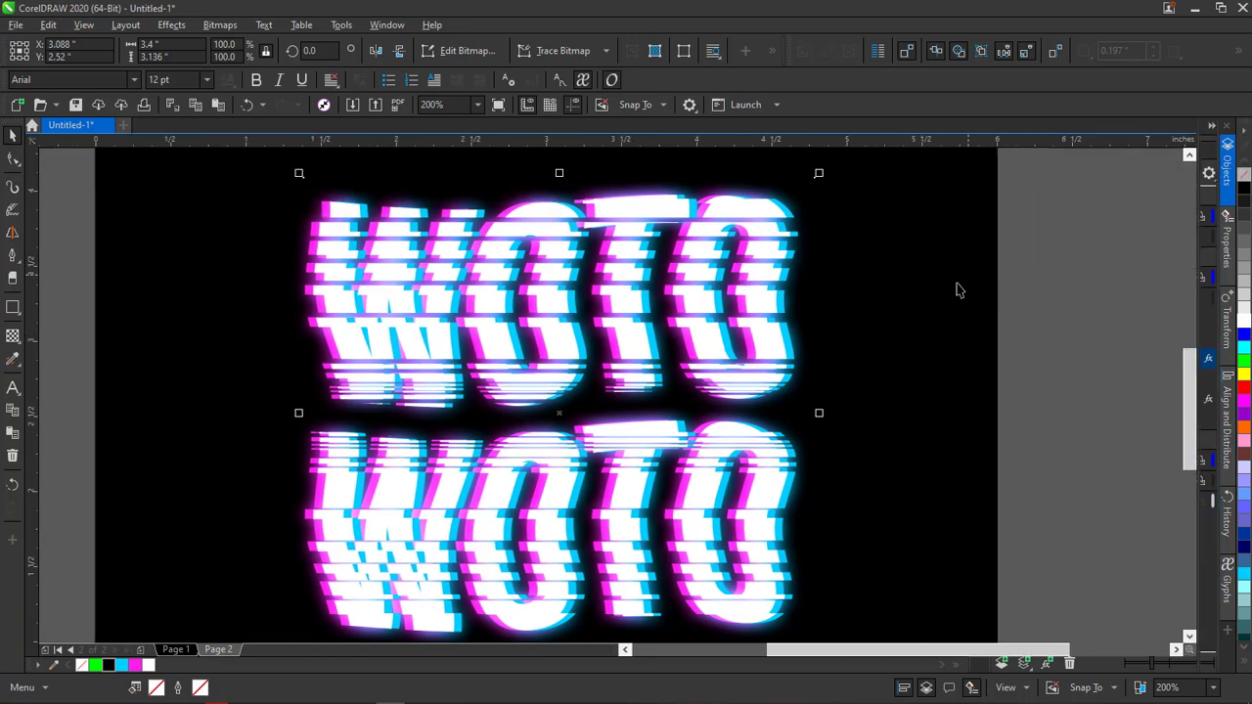
click(1062, 287)
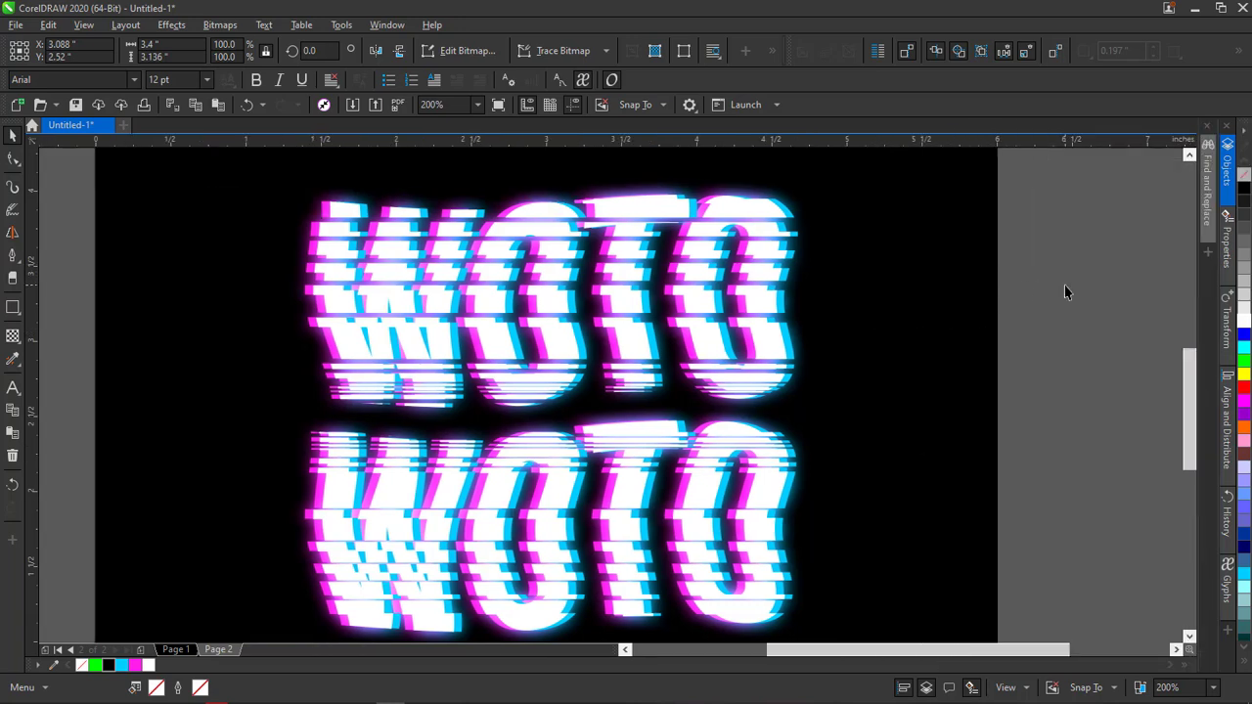
Convert the sky blue lettering curve to a 600 dpi RGB bitmap with anti-aliasing and a transparent background
click(791, 219)
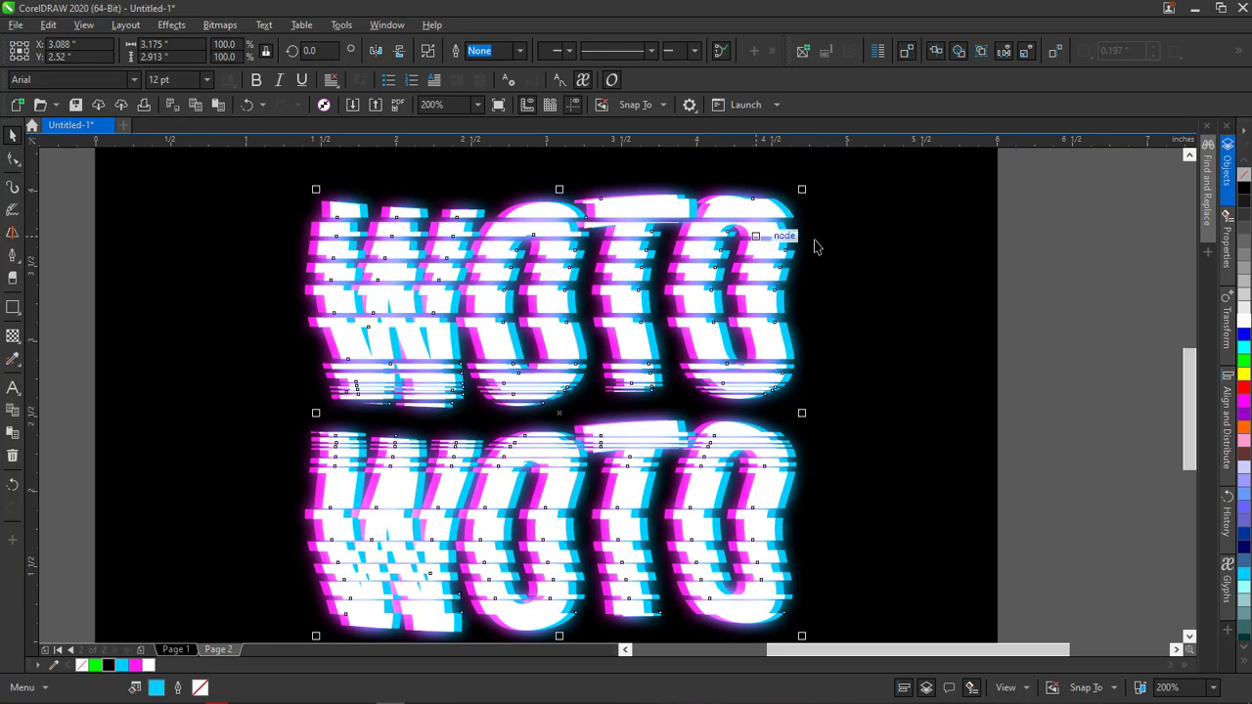
click(10, 340)
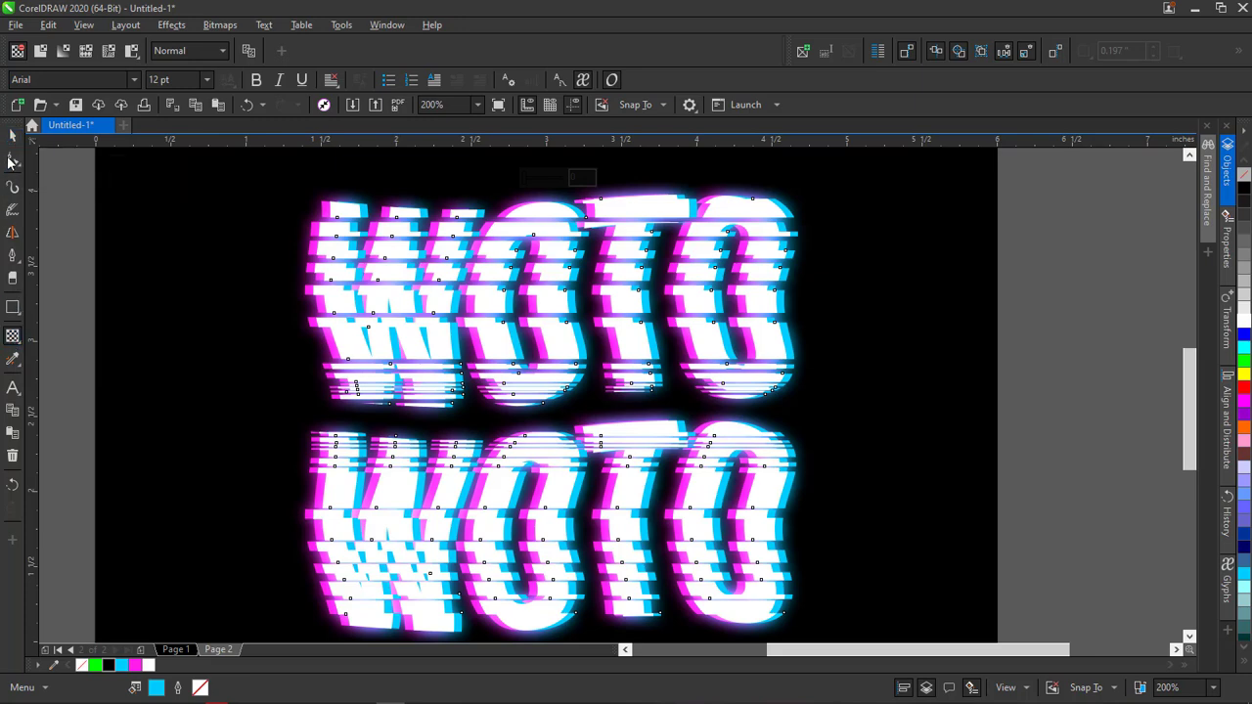
click(230, 31)
click(254, 45)
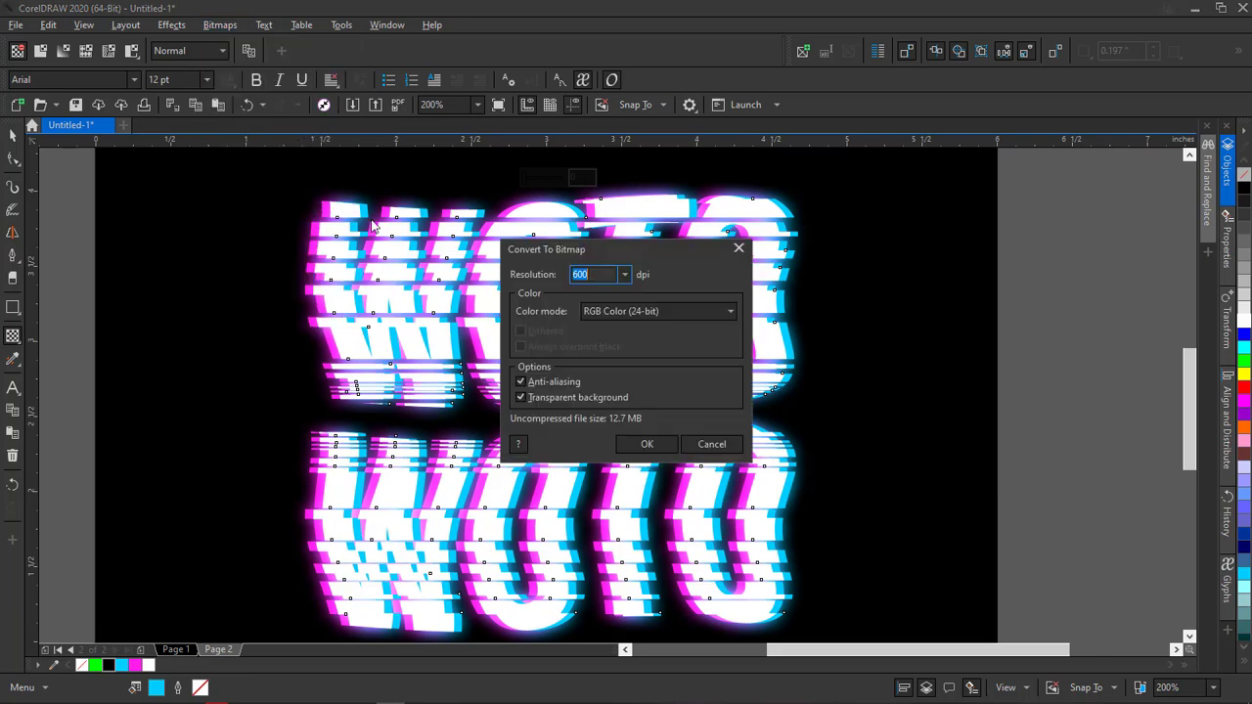
click(738, 252)
scroll(818, 237, up, 1)
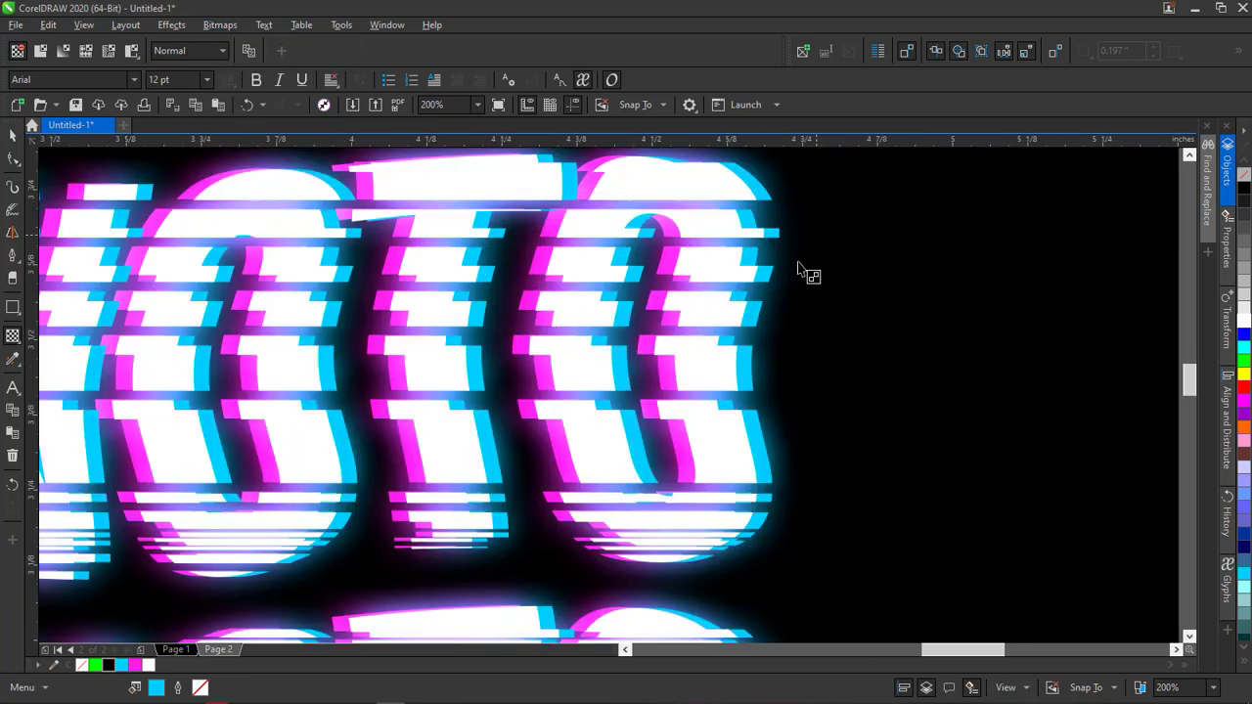
scroll(798, 266, up, 2)
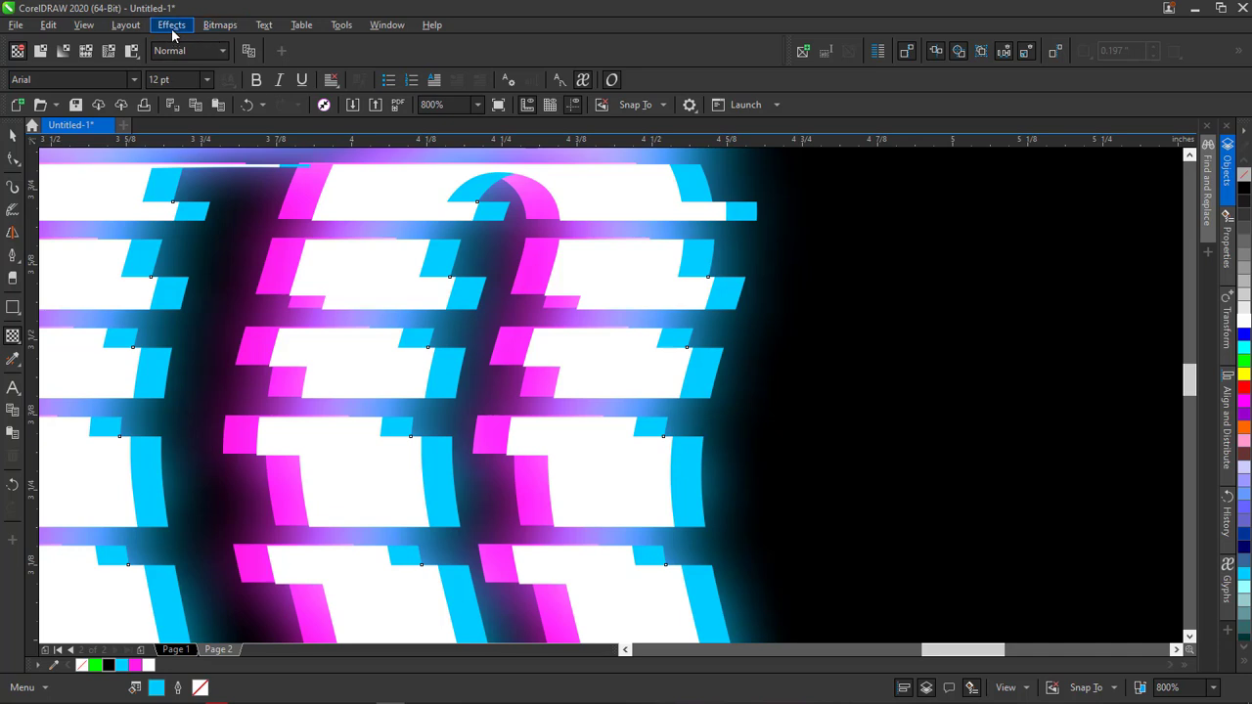
click(221, 25)
click(226, 45)
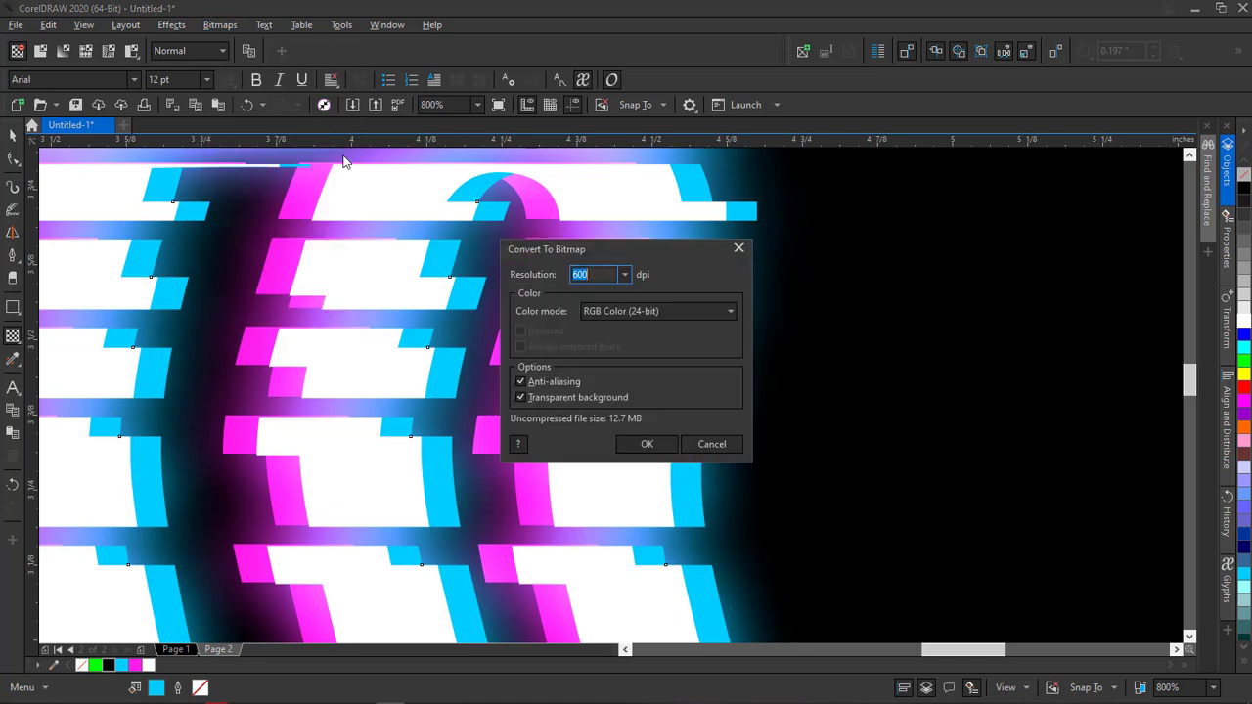
click(644, 446)
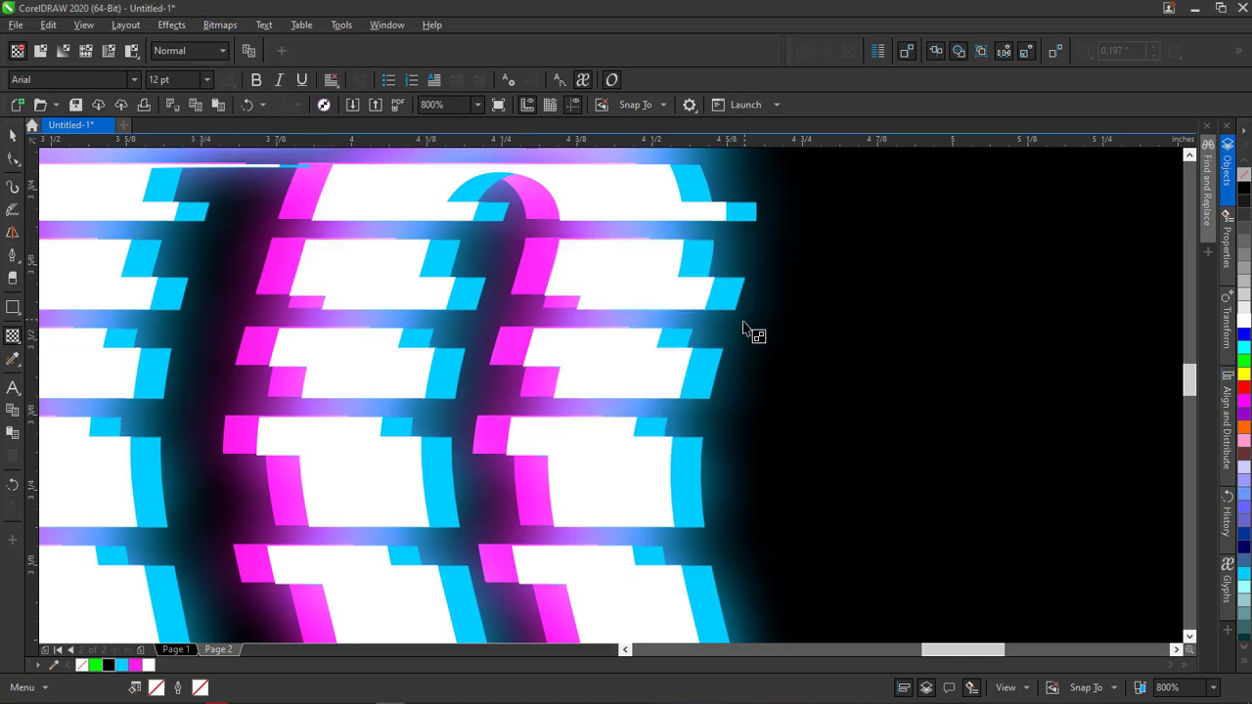
Soften the newly converted sky blue lettering with a Gaussian Blur of 2.2 pixels radius
click(166, 27)
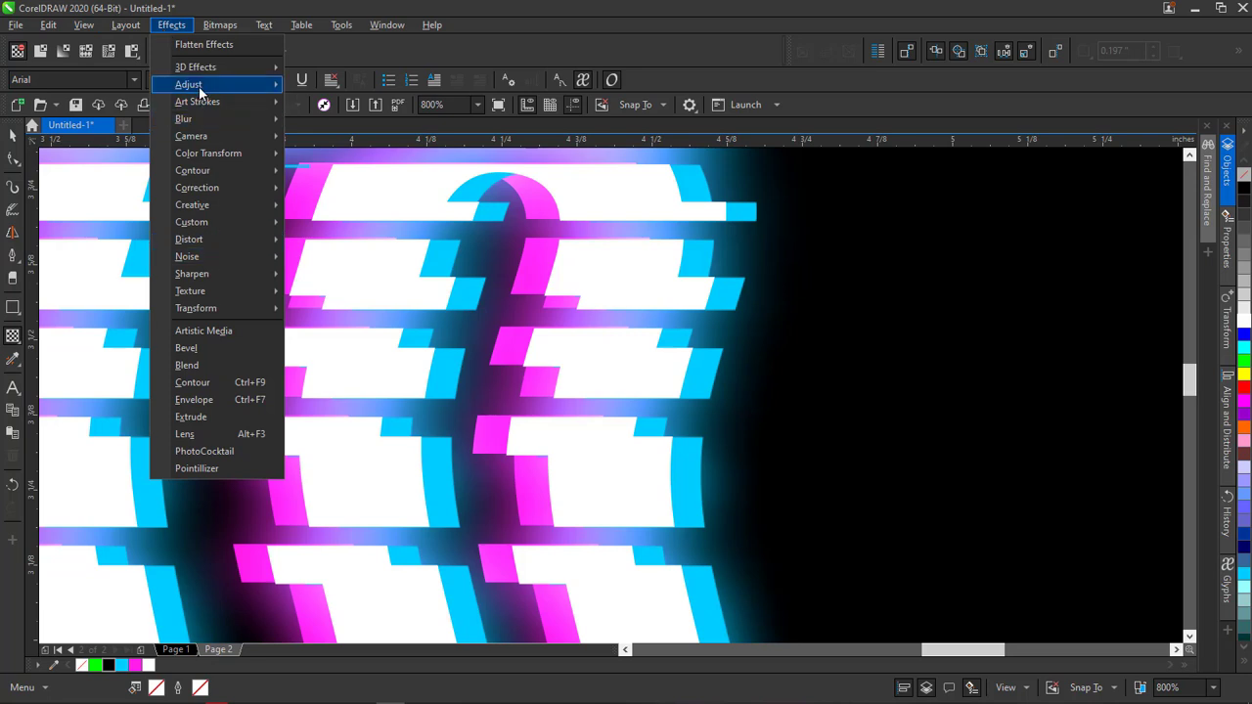
mouse_move(198, 117)
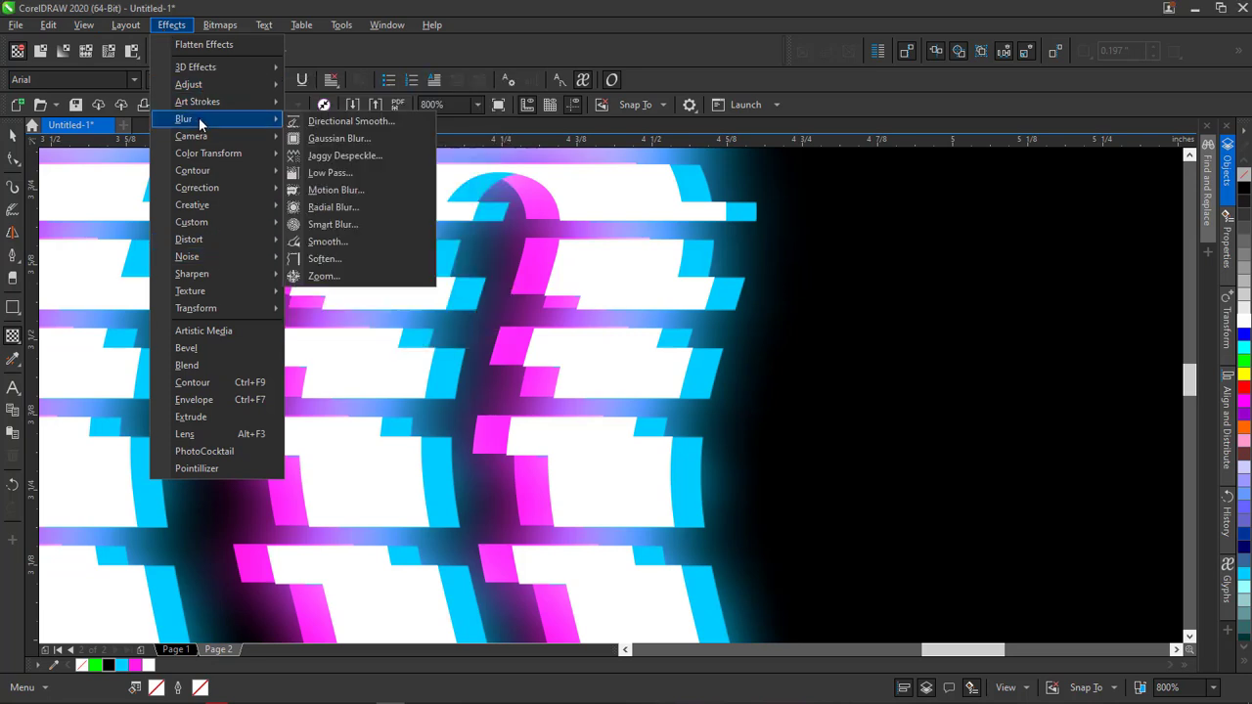
click(334, 139)
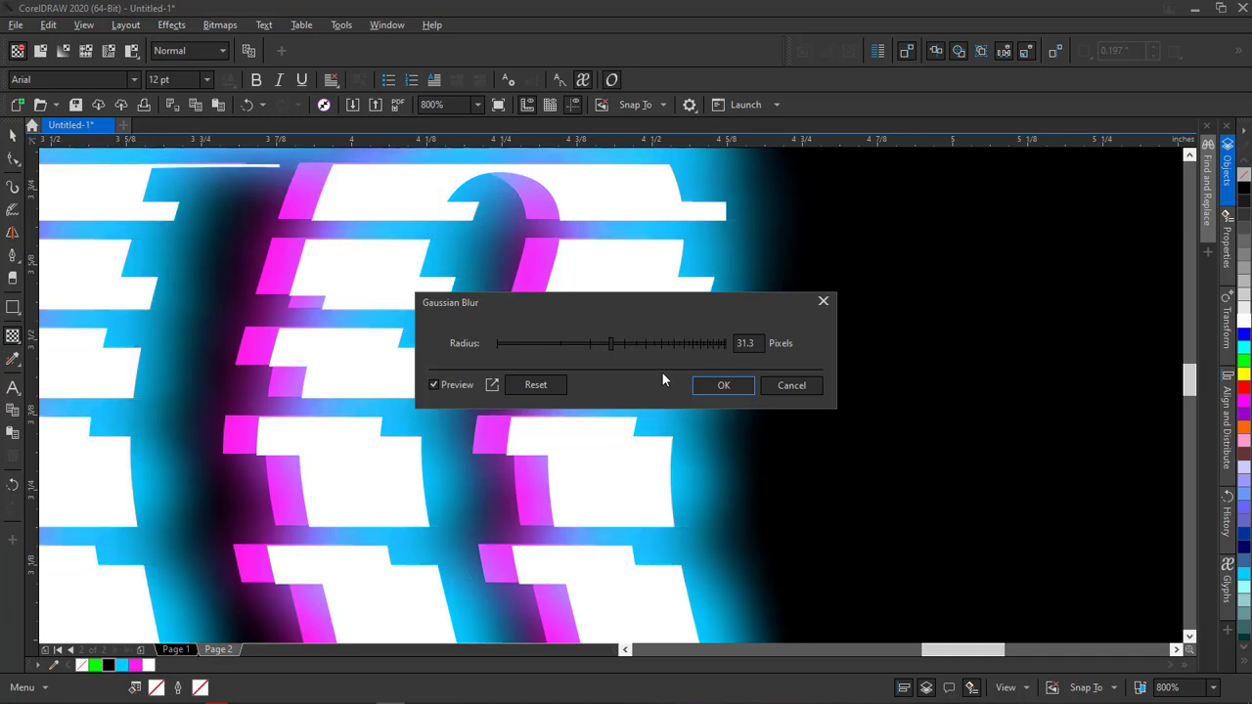
drag(601, 343, 518, 350)
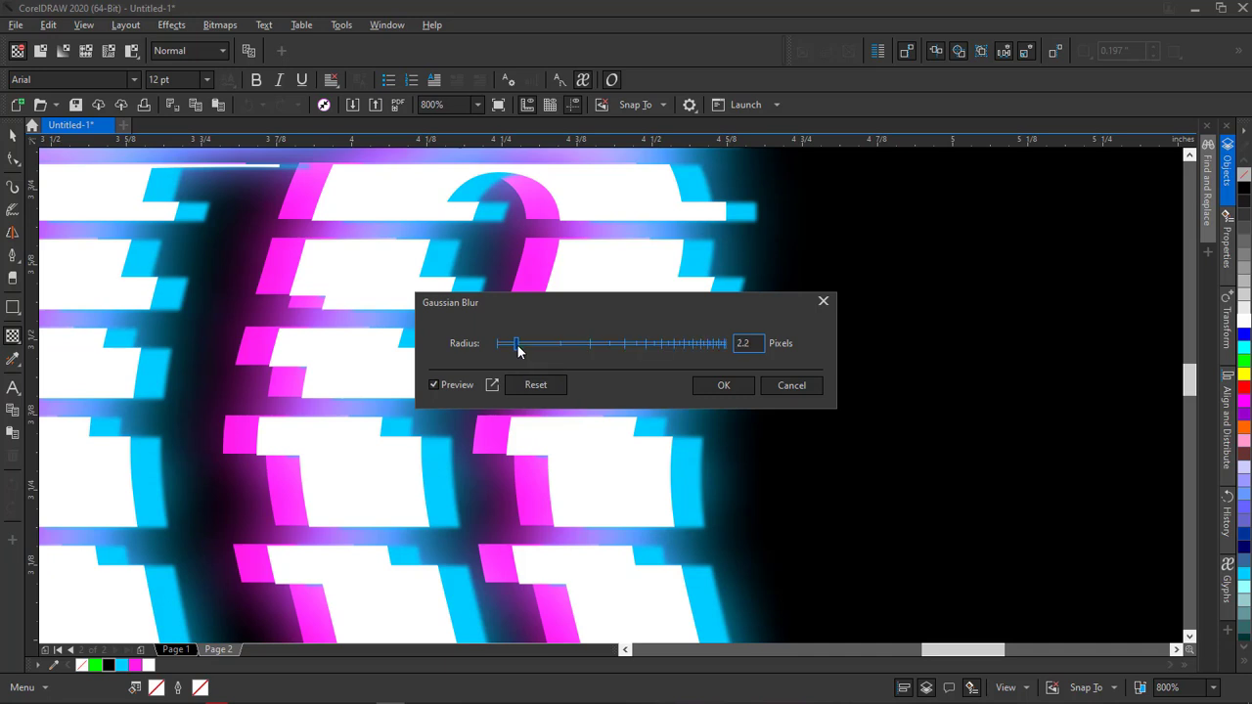
click(703, 385)
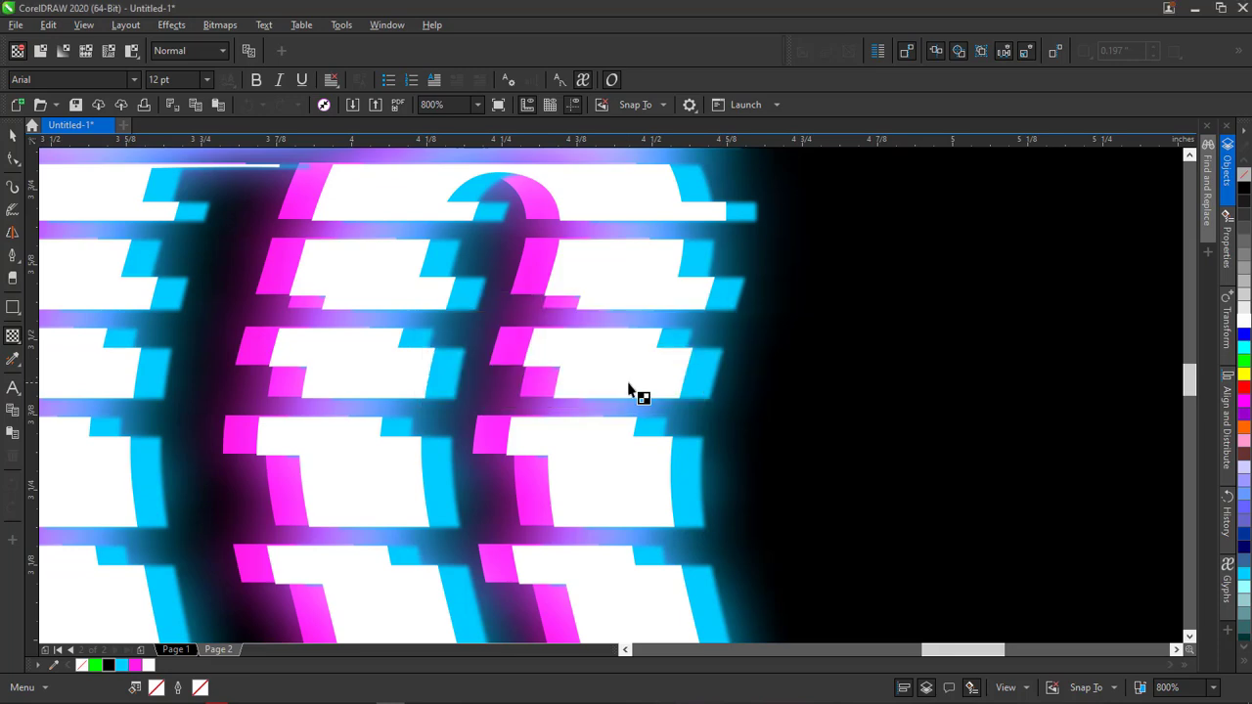
Send the sky blue glow bitmap behind the magenta glow bitmap, just above the black rectangle
scroll(629, 389, down, 3)
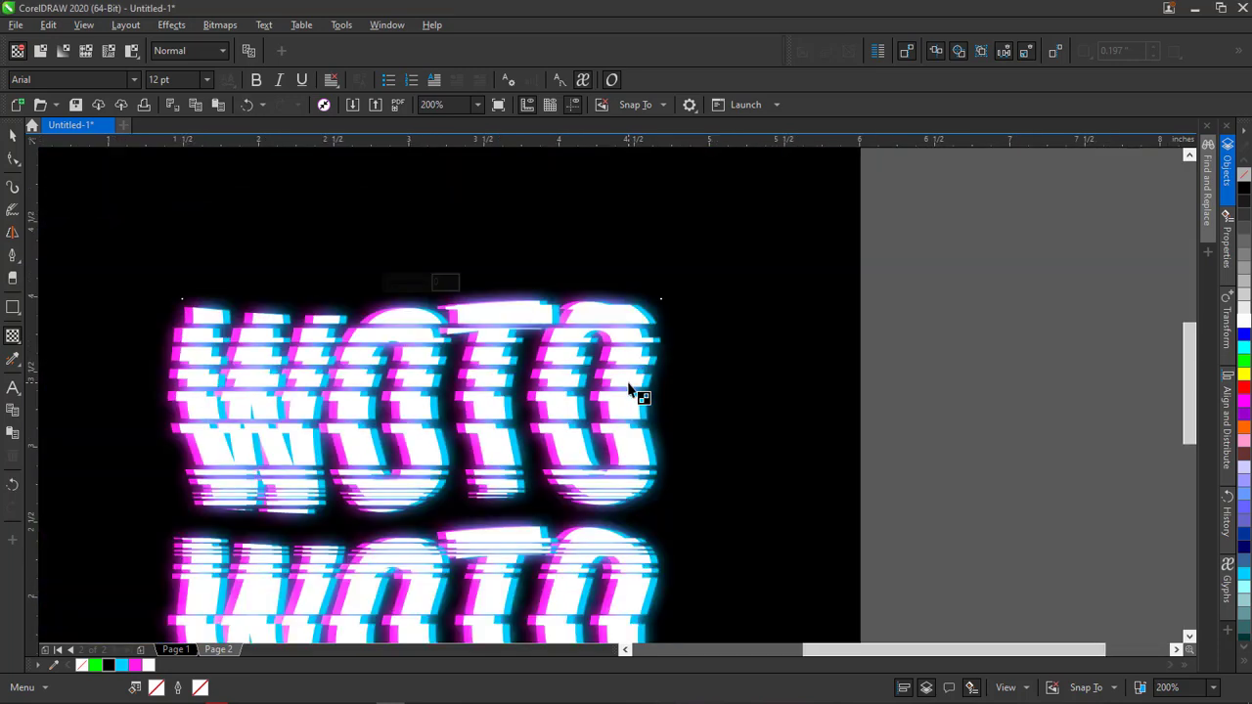
click(198, 305)
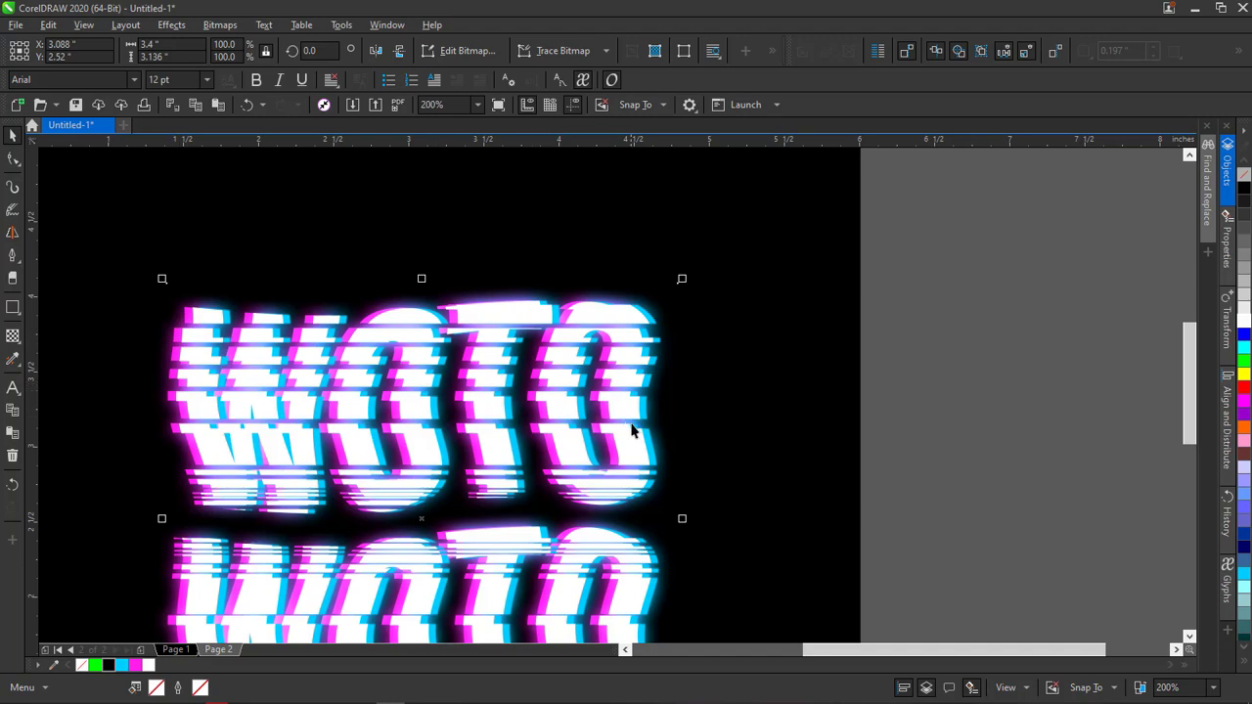
scroll(654, 417, up, 1)
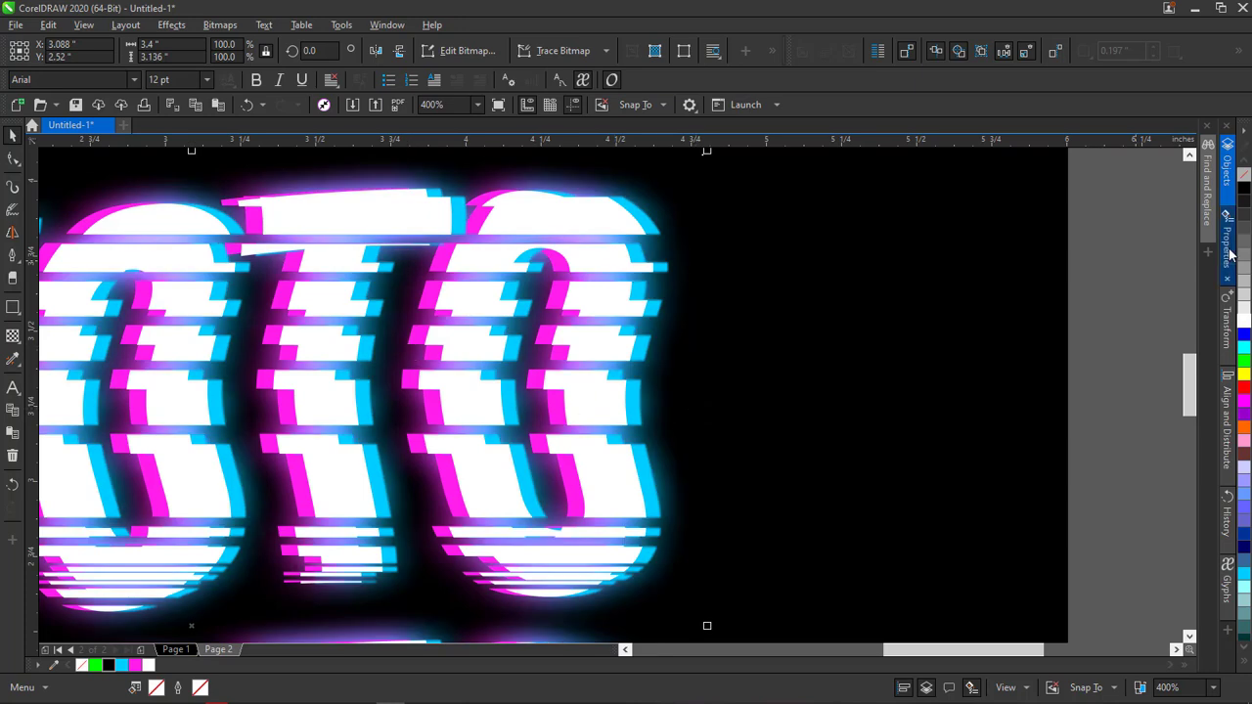
click(625, 651)
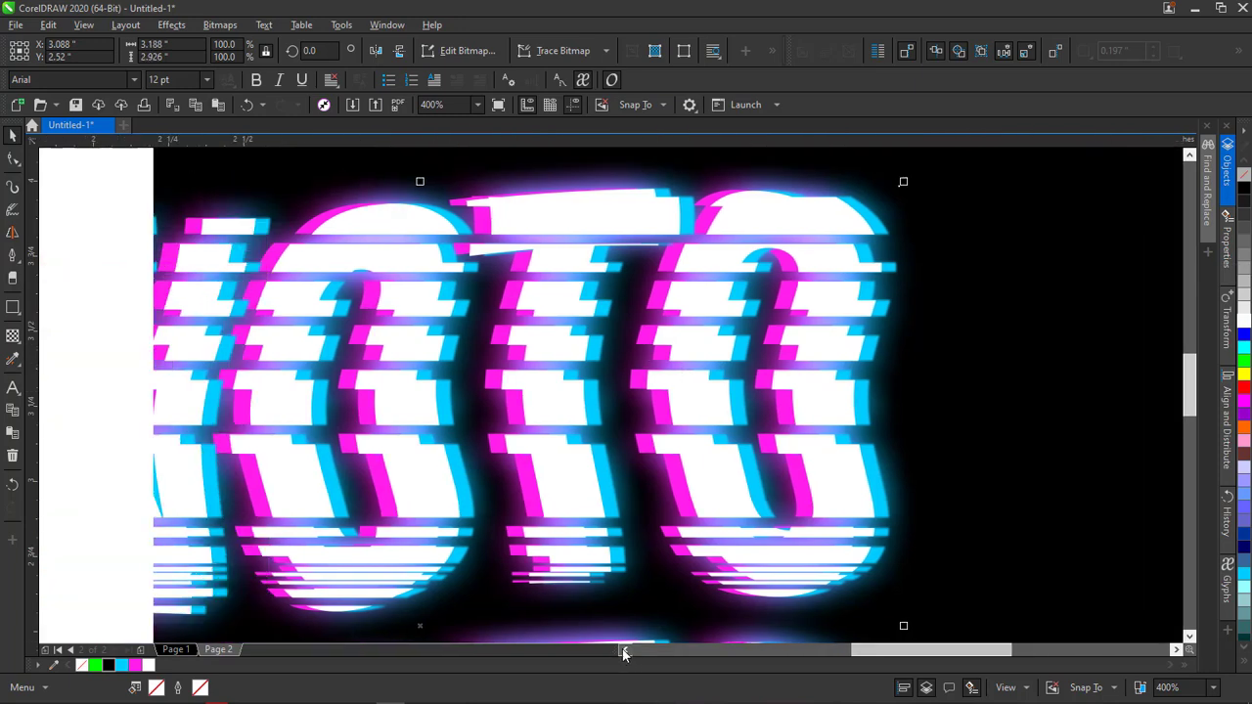
Convert the magenta lettering curve in Page 2's Layer 1 to a bitmap
click(1231, 176)
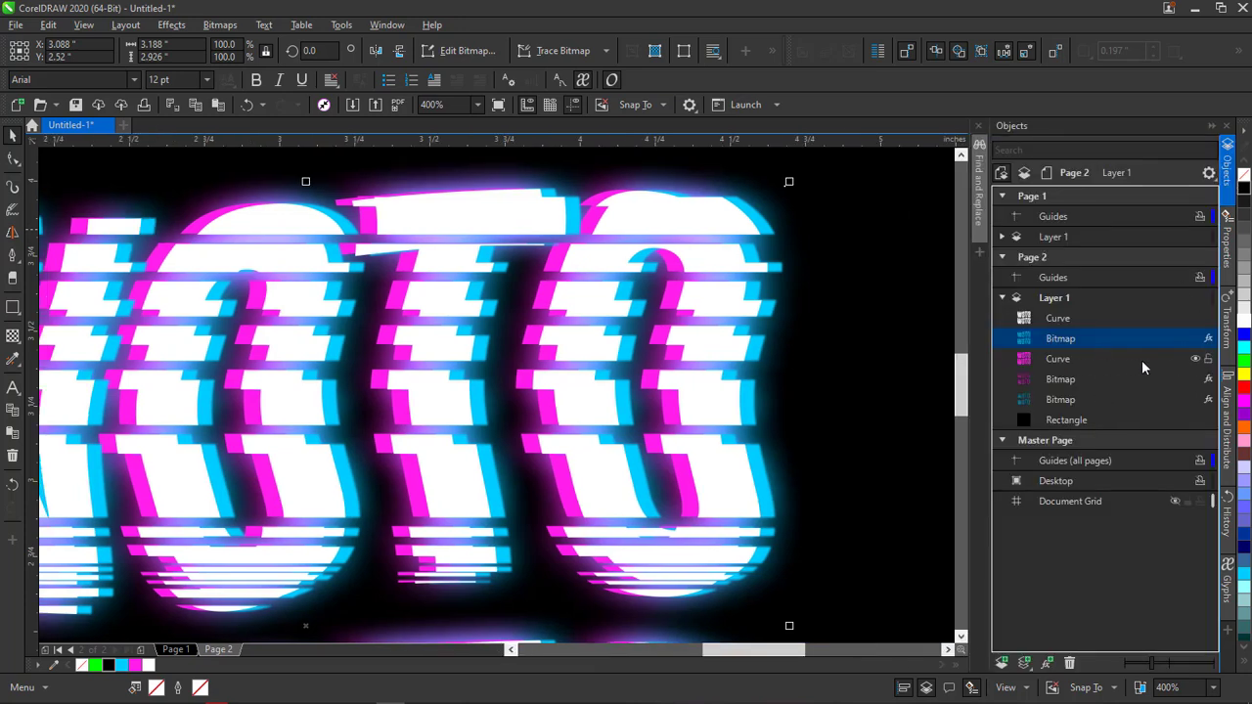
click(1062, 360)
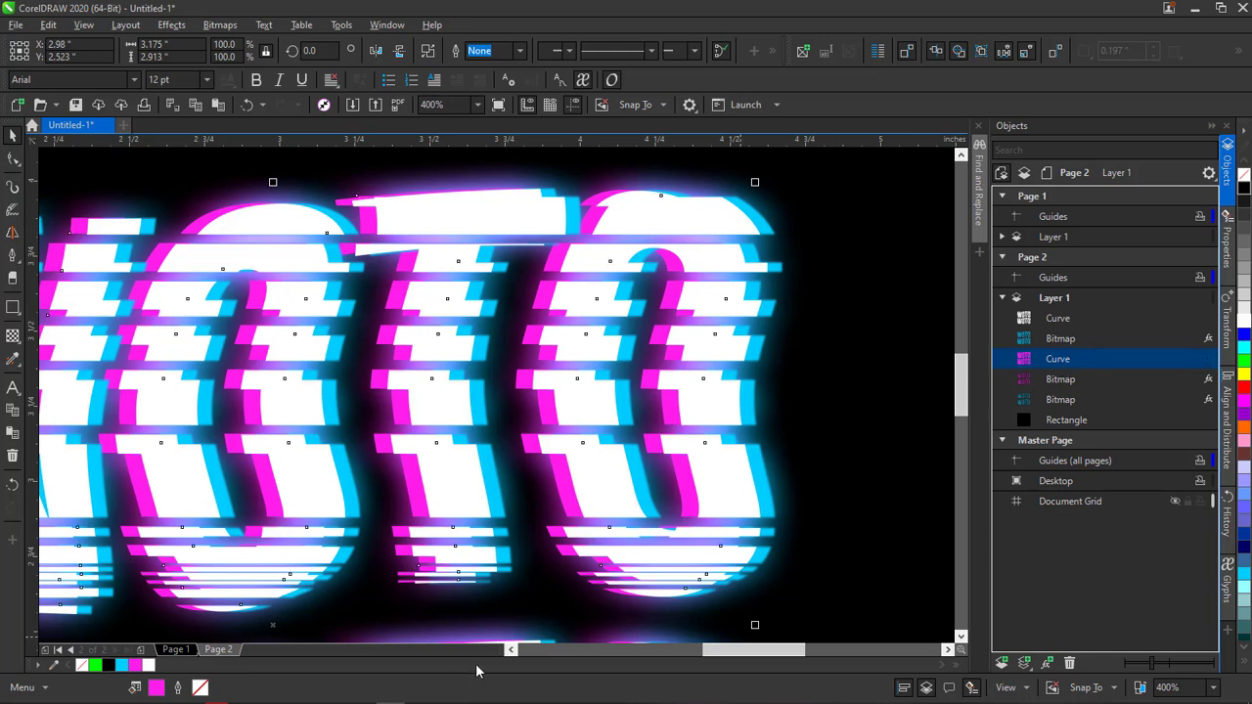
click(511, 650)
click(511, 650)
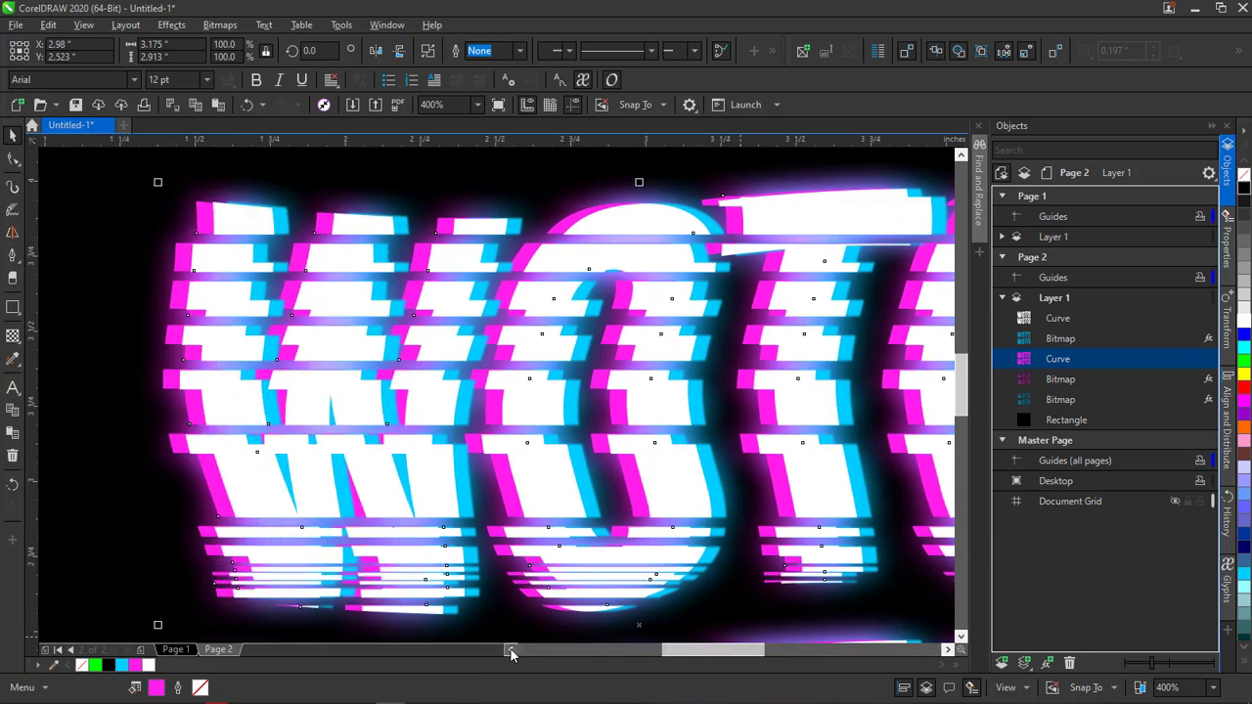
click(220, 25)
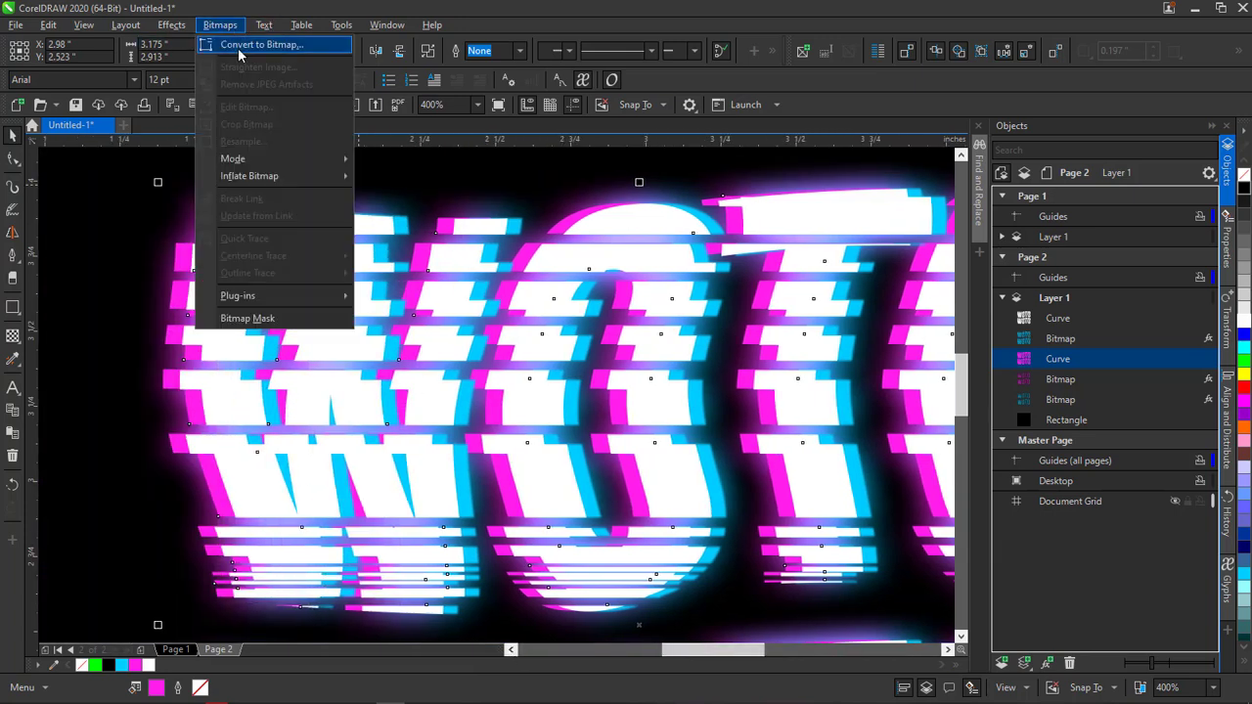
click(250, 40)
click(648, 445)
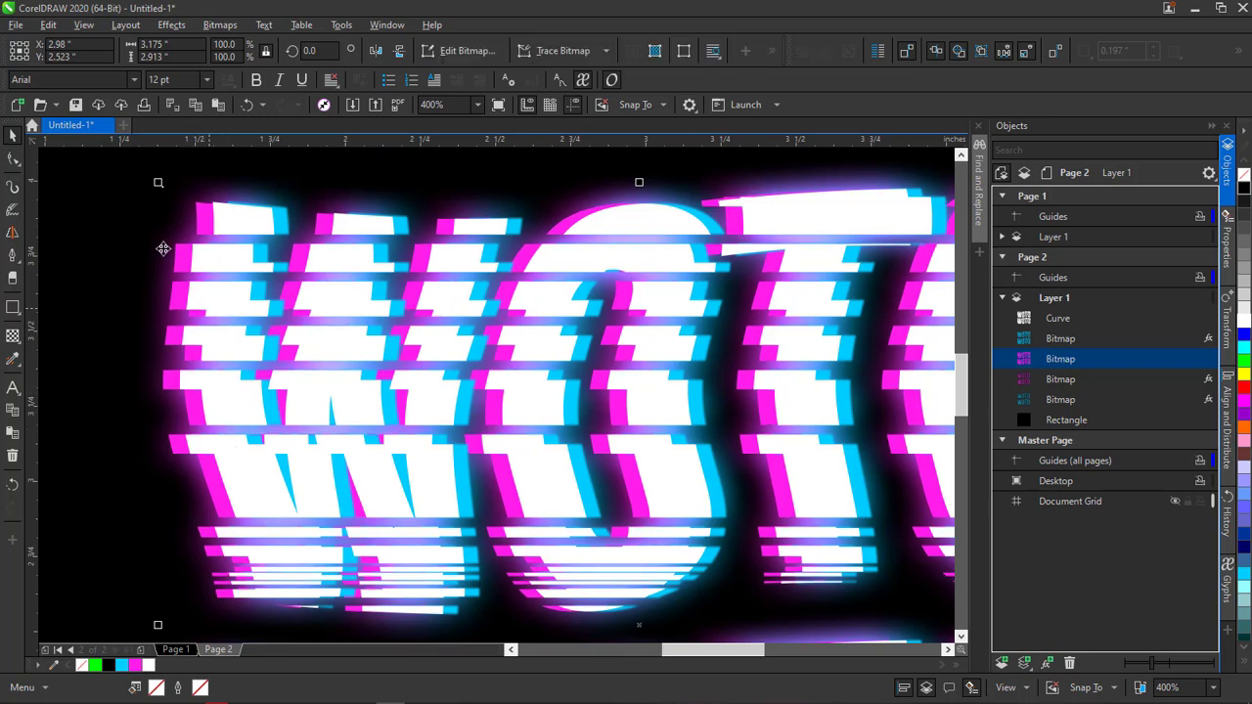
Soften the newly converted magenta lettering with a Gaussian Blur of 2.7 pixels radius
click(161, 29)
mouse_move(209, 121)
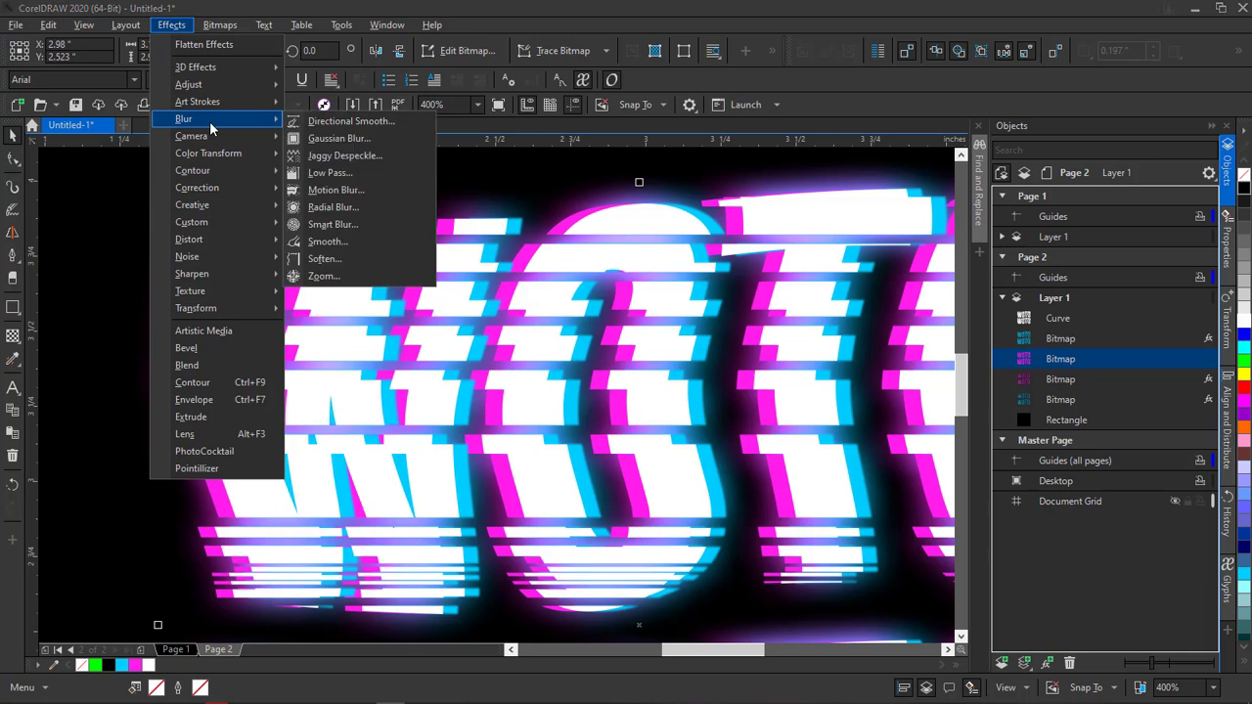
click(333, 139)
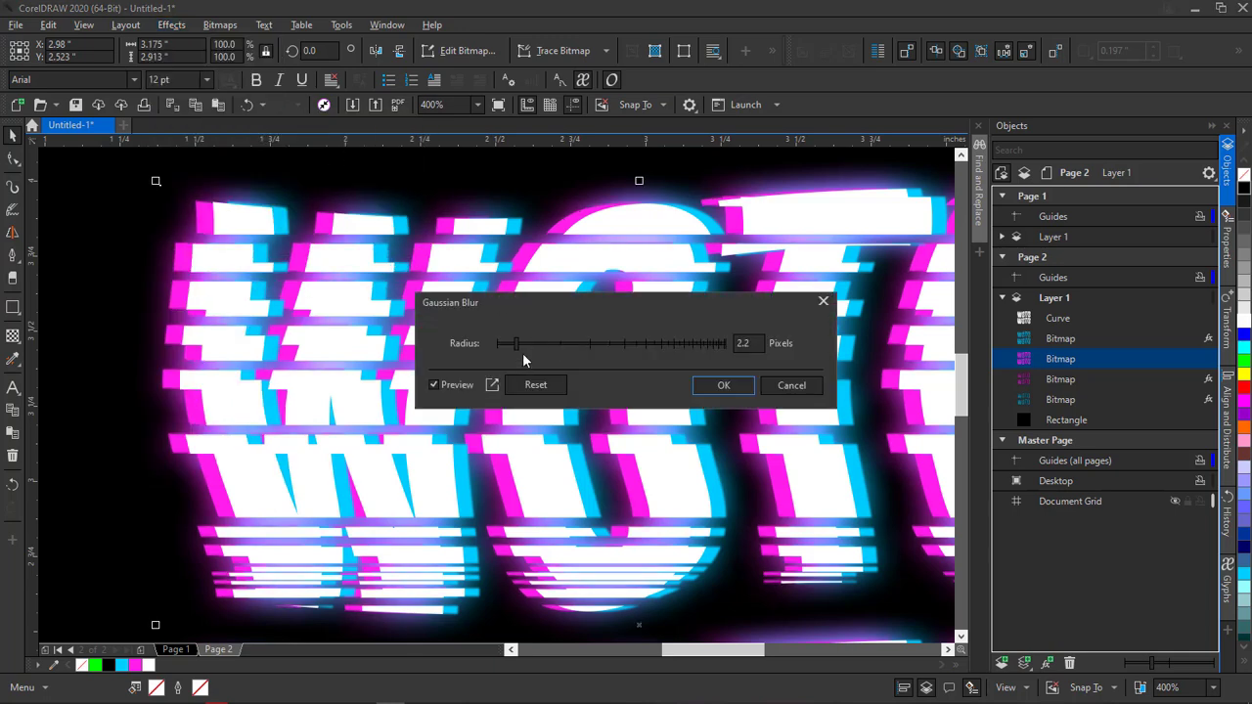
drag(516, 345, 522, 348)
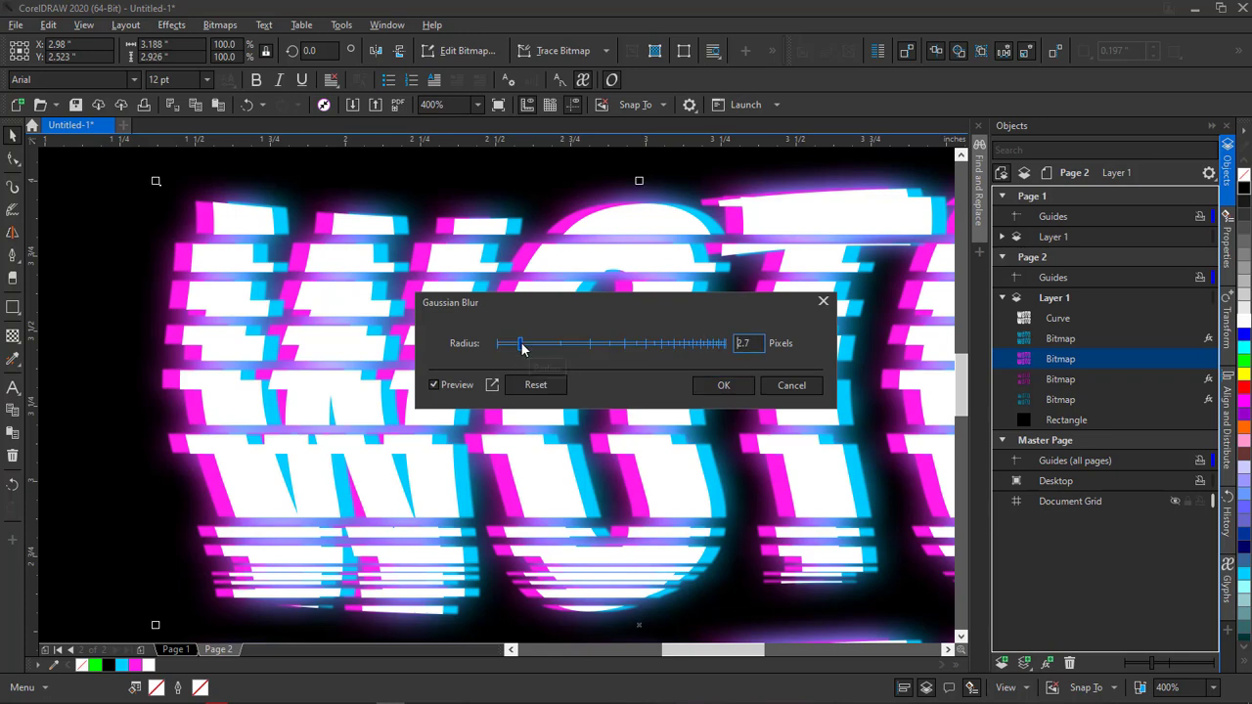
click(717, 390)
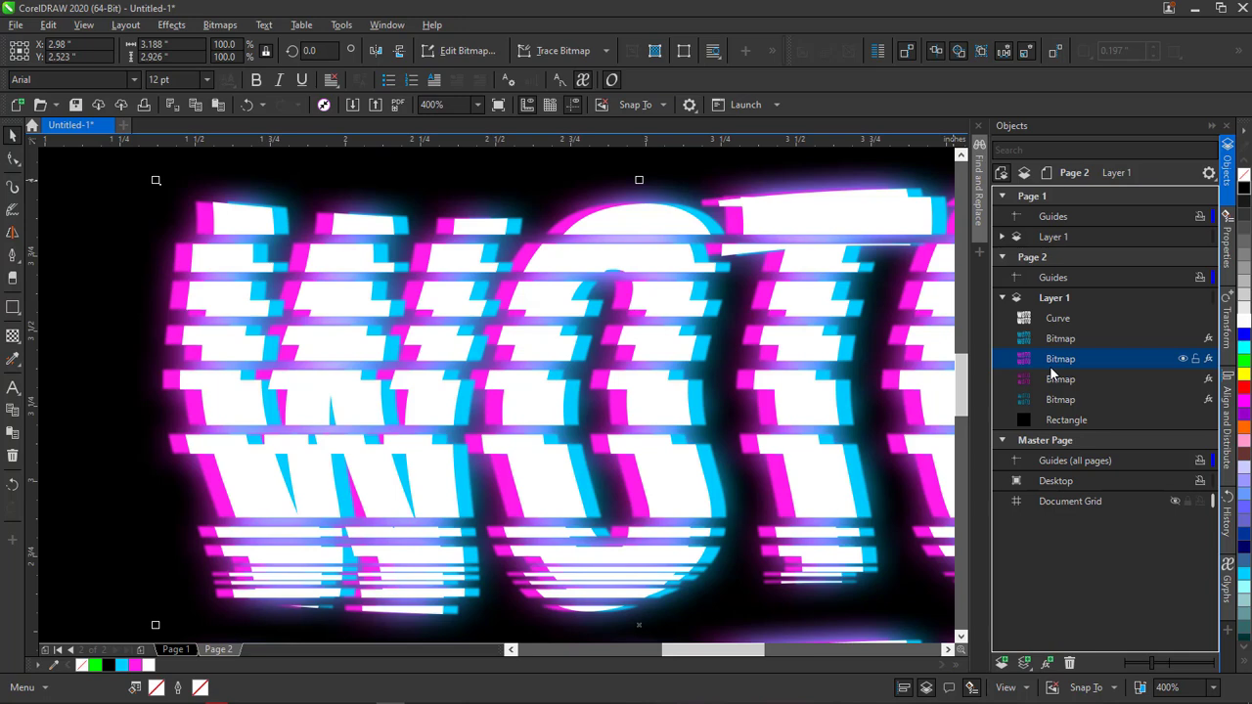
Try the magenta and sky blue glow bitmaps above the white lettering curve, and return both to just above the black rectangle
click(1055, 401)
shift+click(1065, 382)
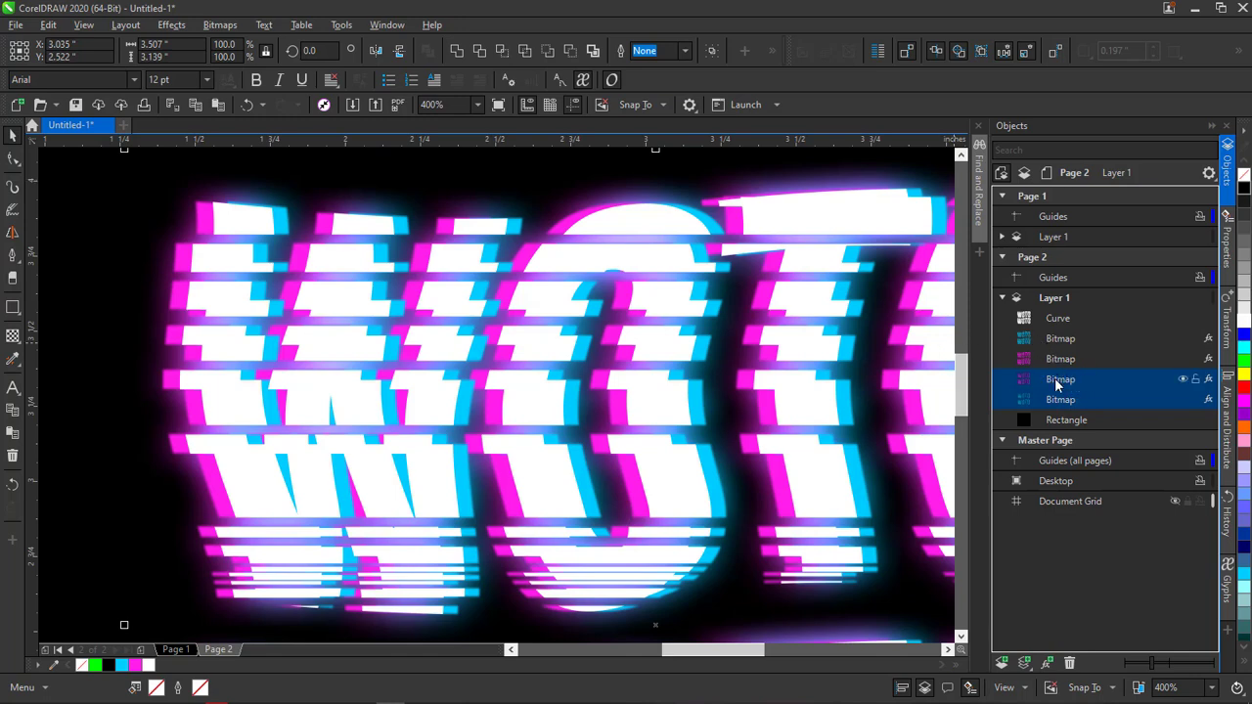
drag(1058, 384, 1064, 309)
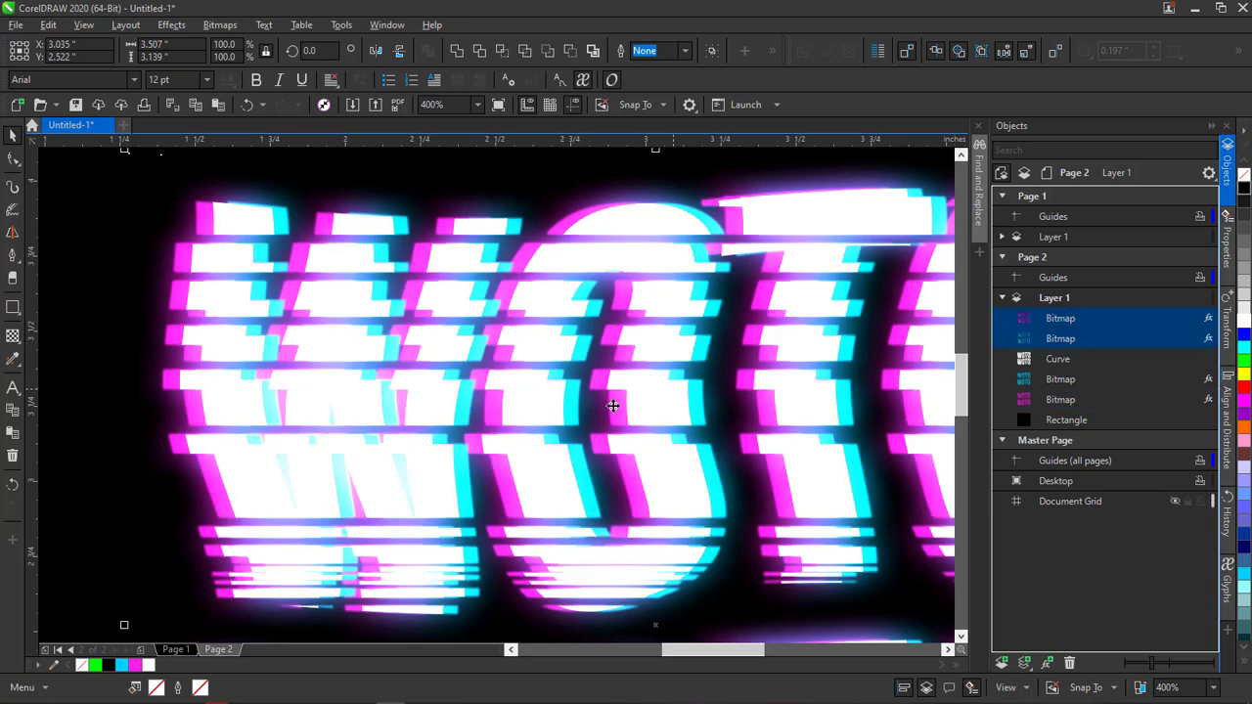
click(723, 420)
scroll(719, 328, down, 2)
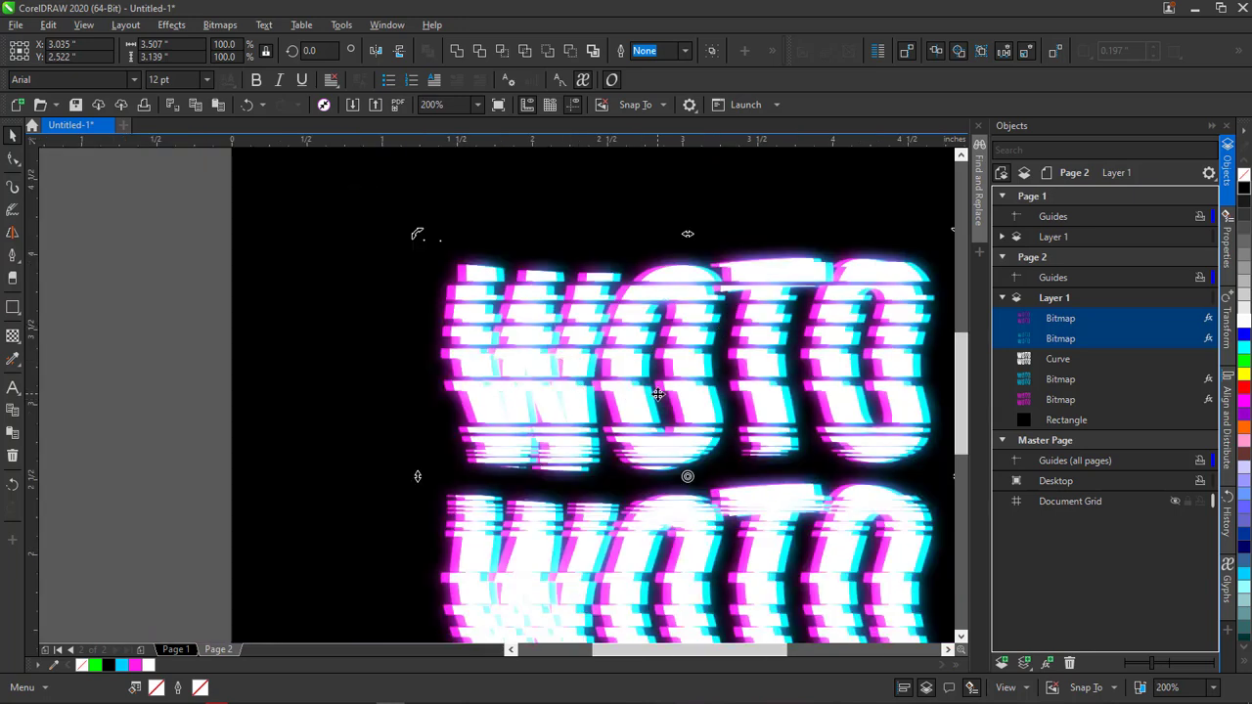
drag(1069, 327, 1056, 416)
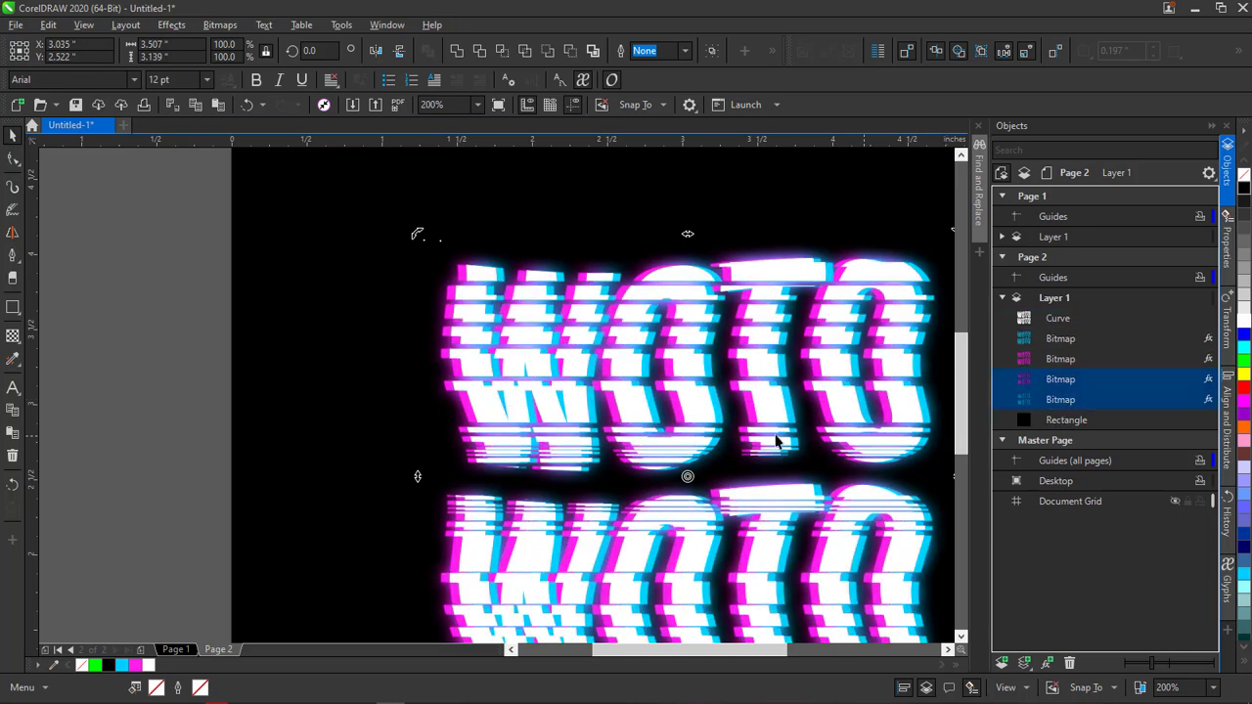
Examine the finished glitch lettering up close and as a whole page, with the selection cleared and the object list collapsed
scroll(682, 426, down, 2)
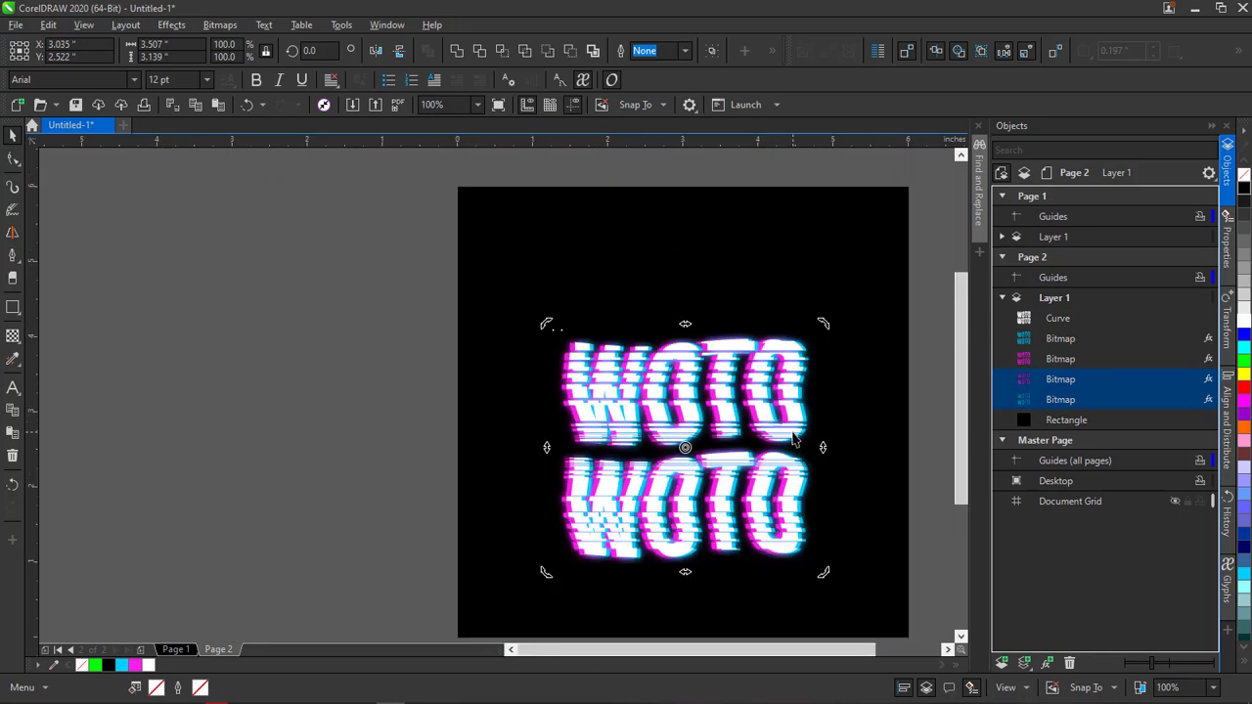
scroll(786, 423, up, 2)
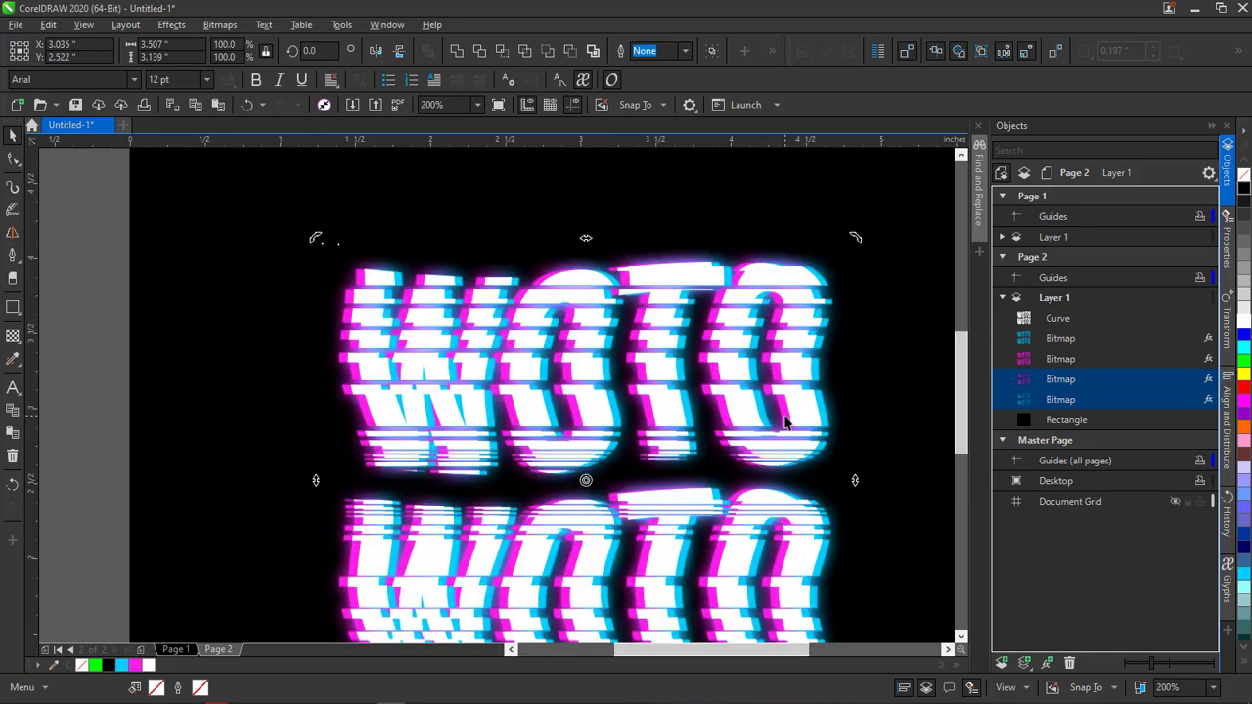
ctrl+click(1098, 399)
ctrl+click(1072, 401)
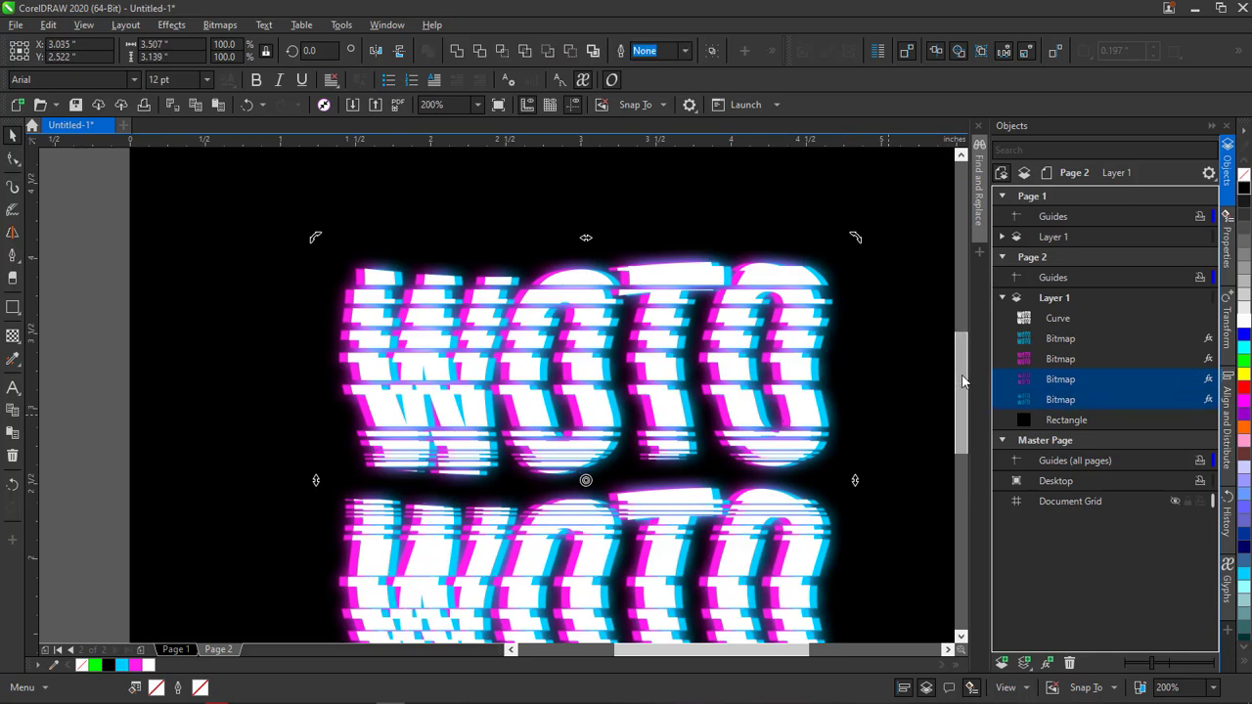
drag(962, 384, 960, 423)
scroll(673, 446, down, 1)
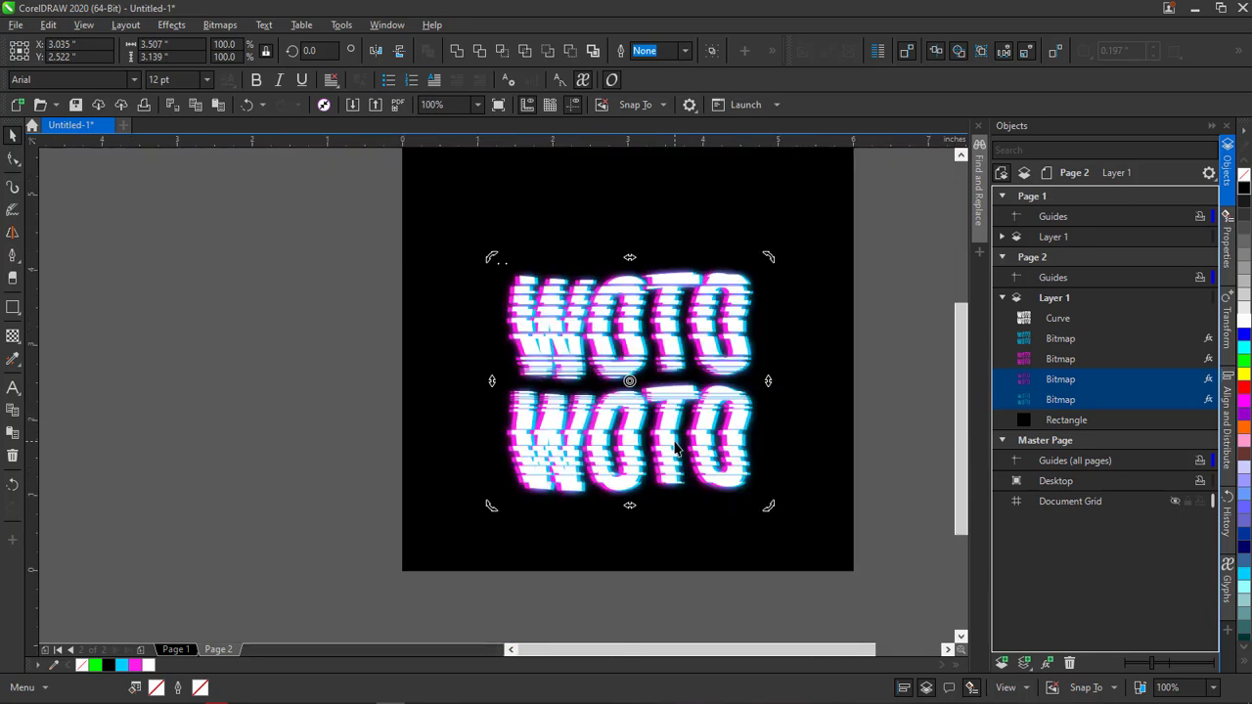
click(880, 355)
click(949, 649)
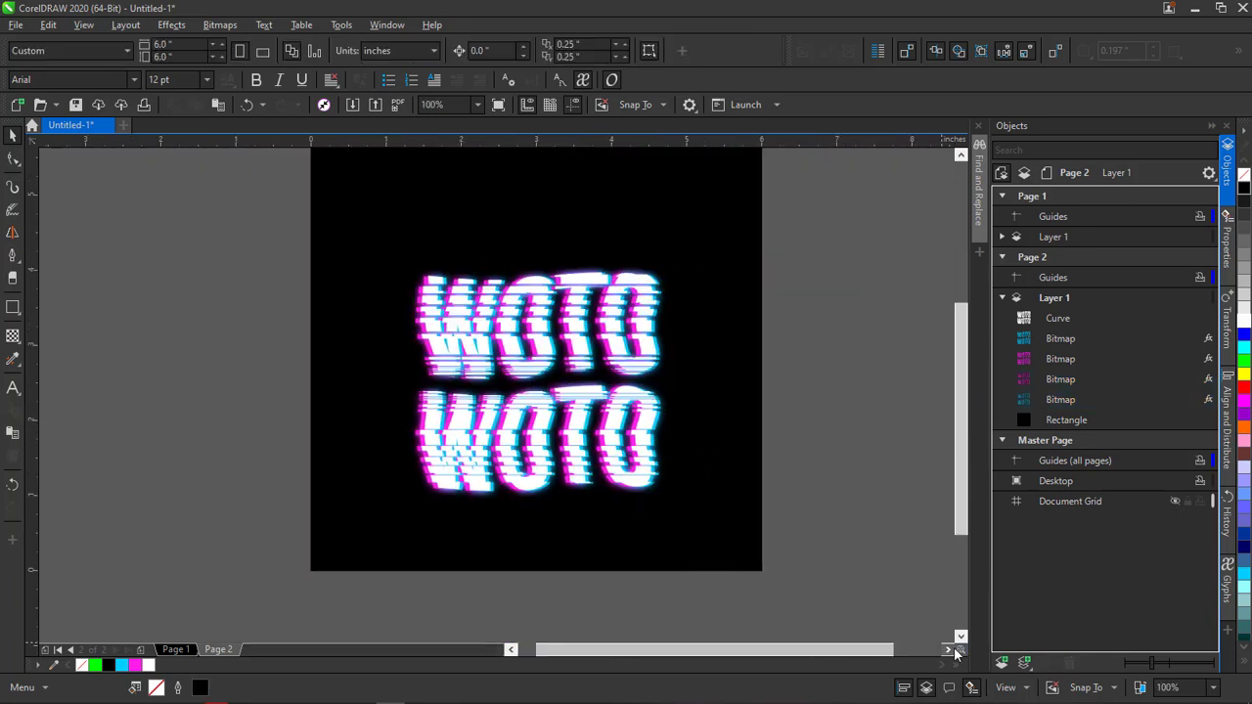
click(949, 649)
click(949, 650)
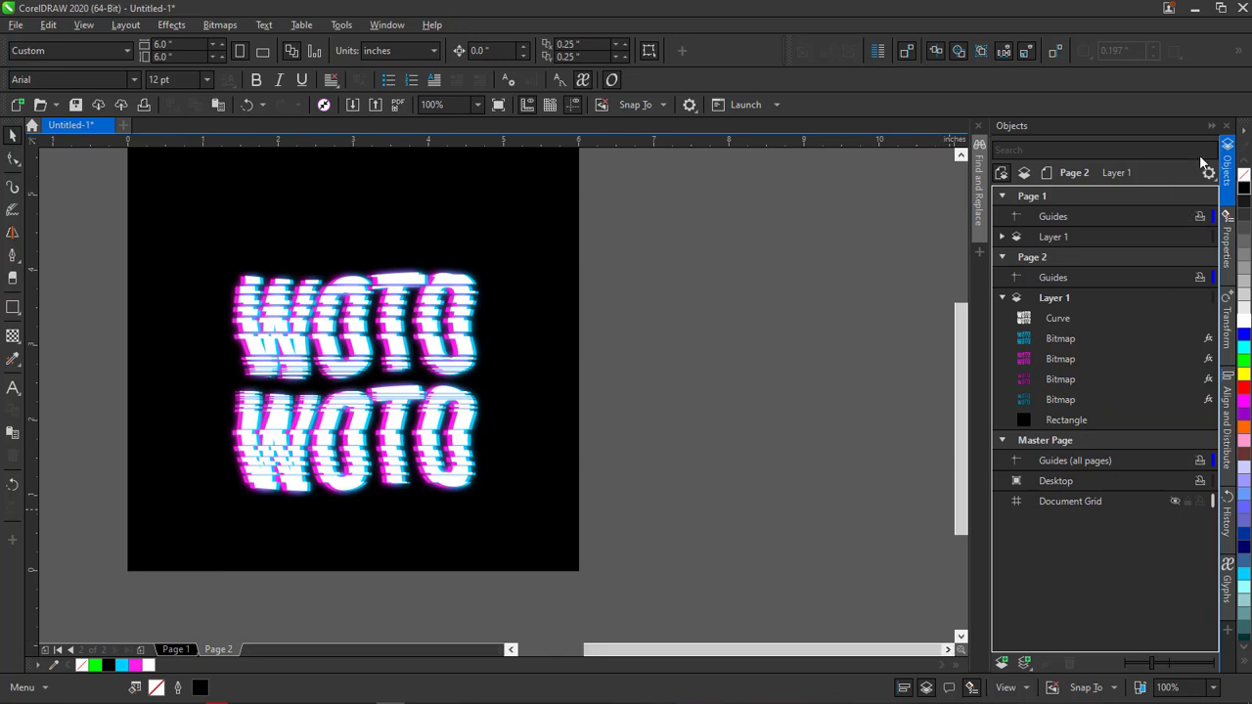
click(1213, 128)
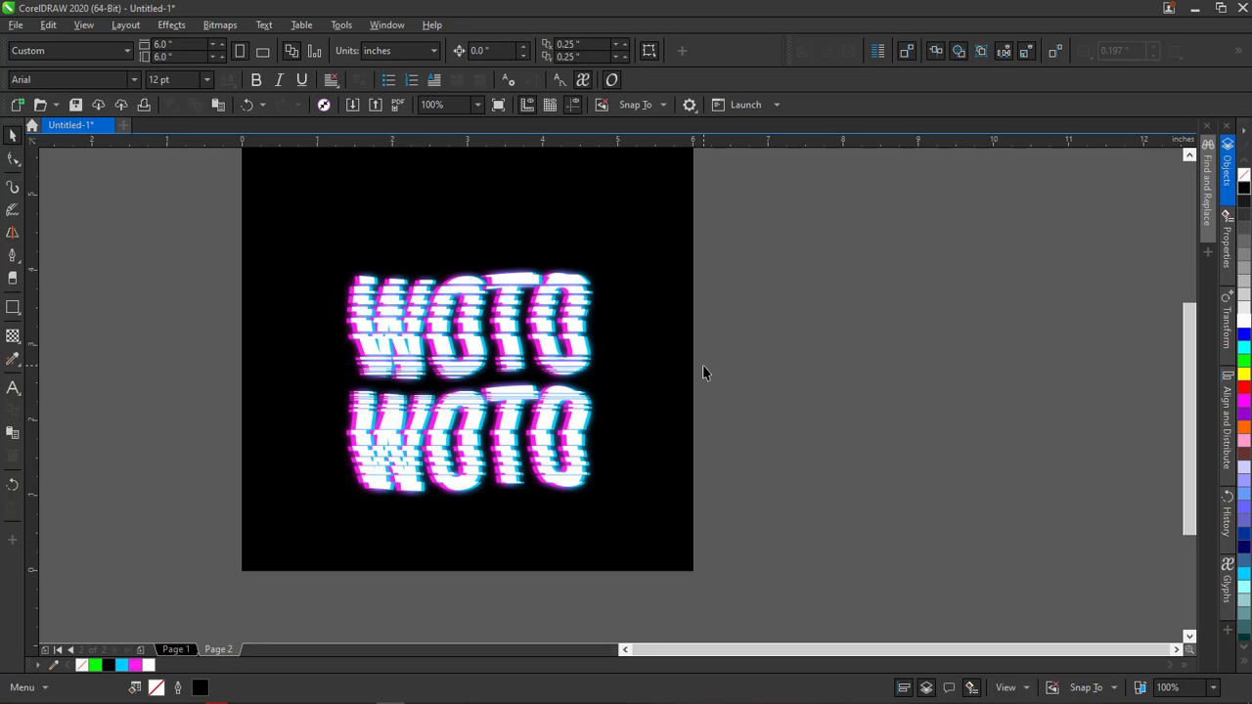
Copy the "dem go collect" script text from Page 1 onto Page 2 above the glitch lettering and fill it white
click(174, 650)
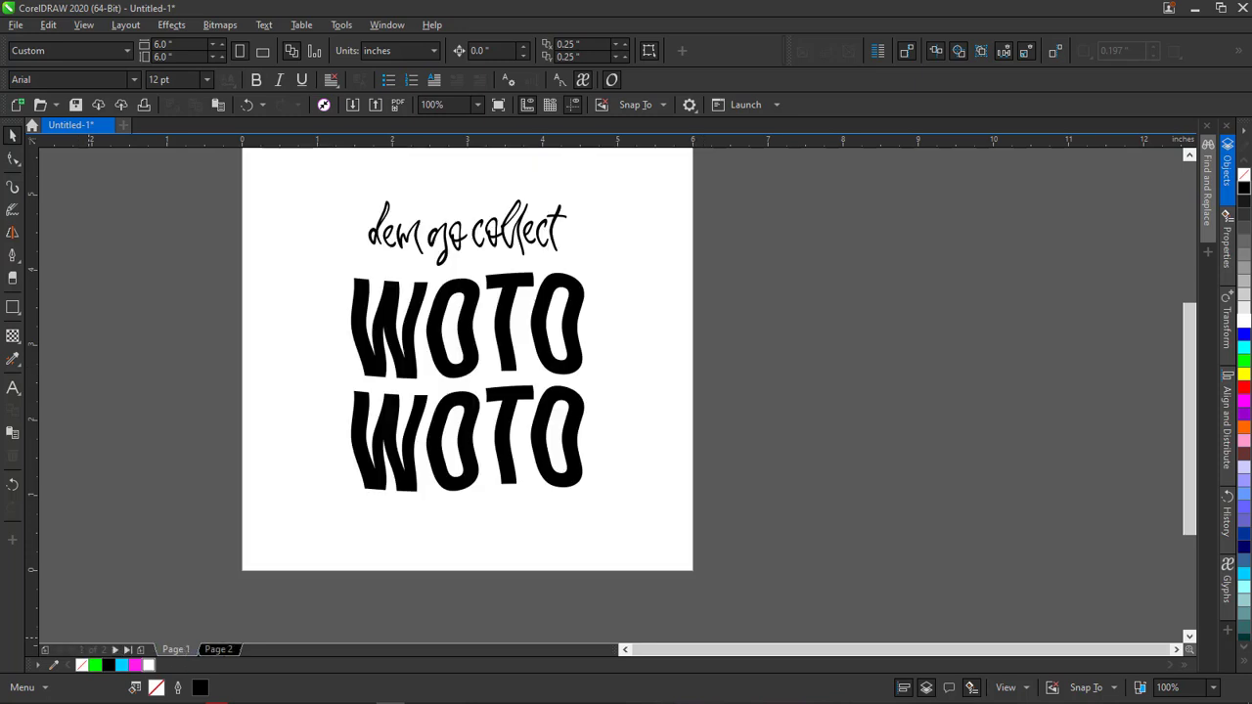
click(447, 243)
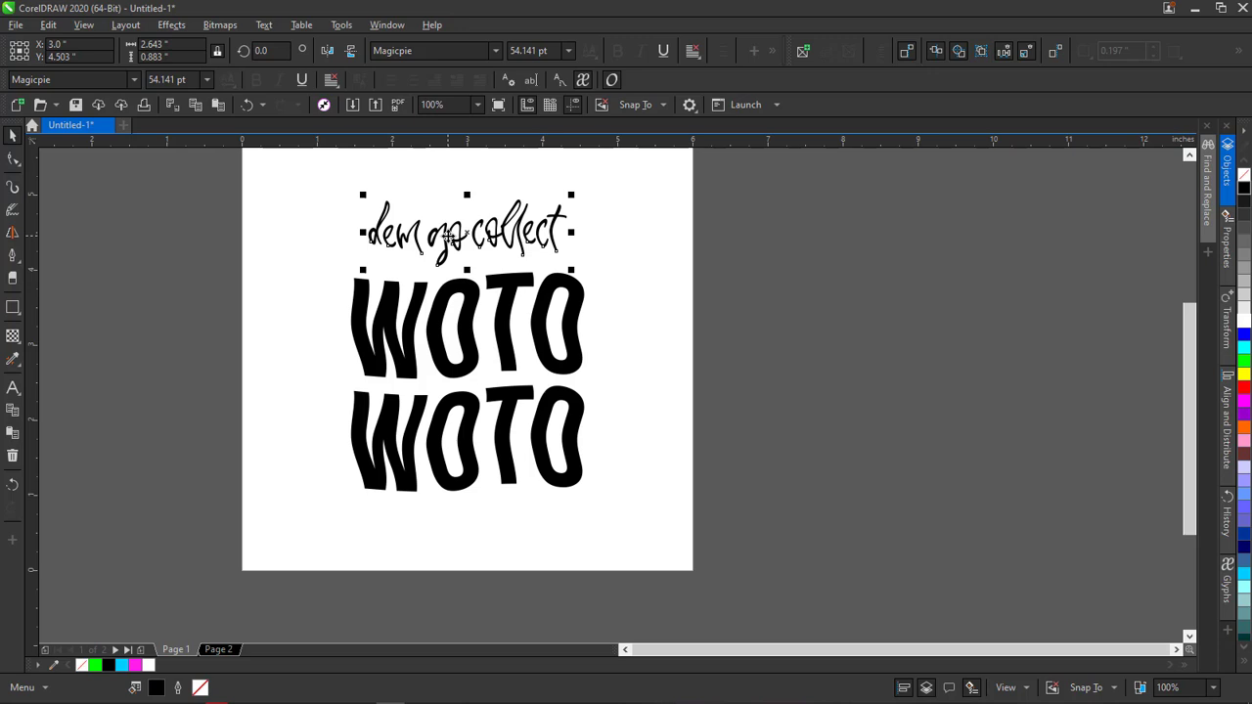
key(Page_Down)
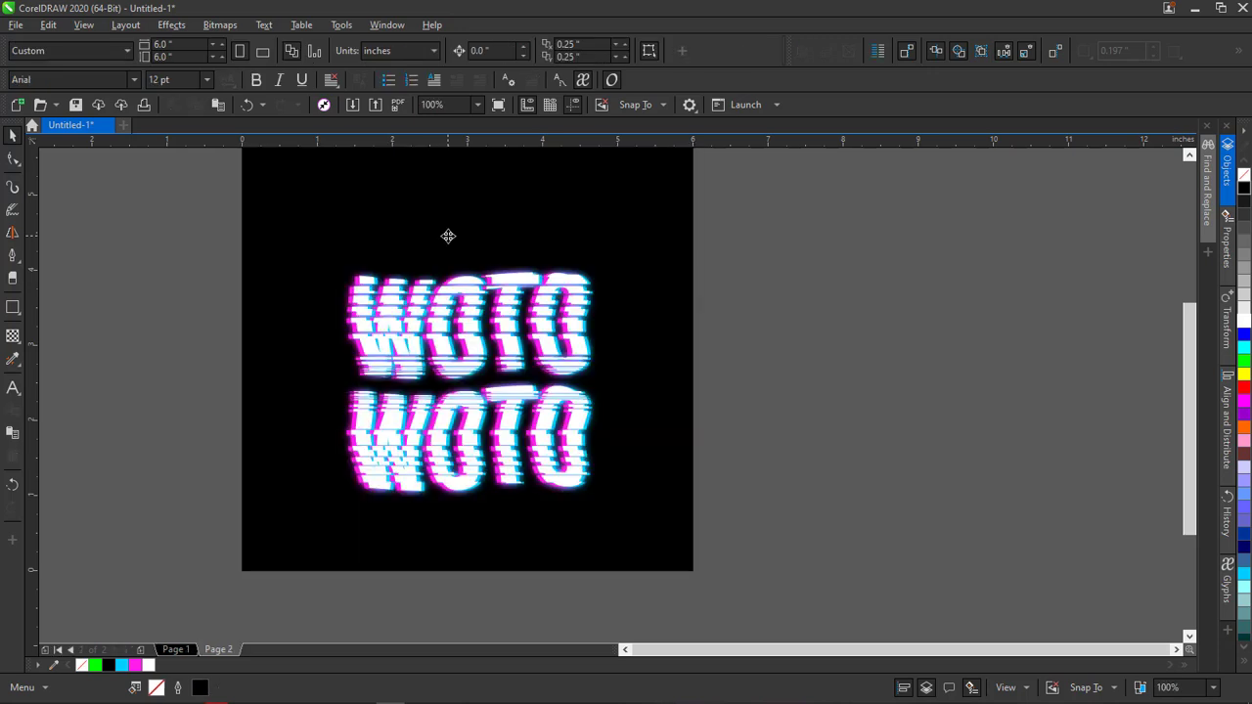
click(448, 236)
click(1245, 322)
click(854, 387)
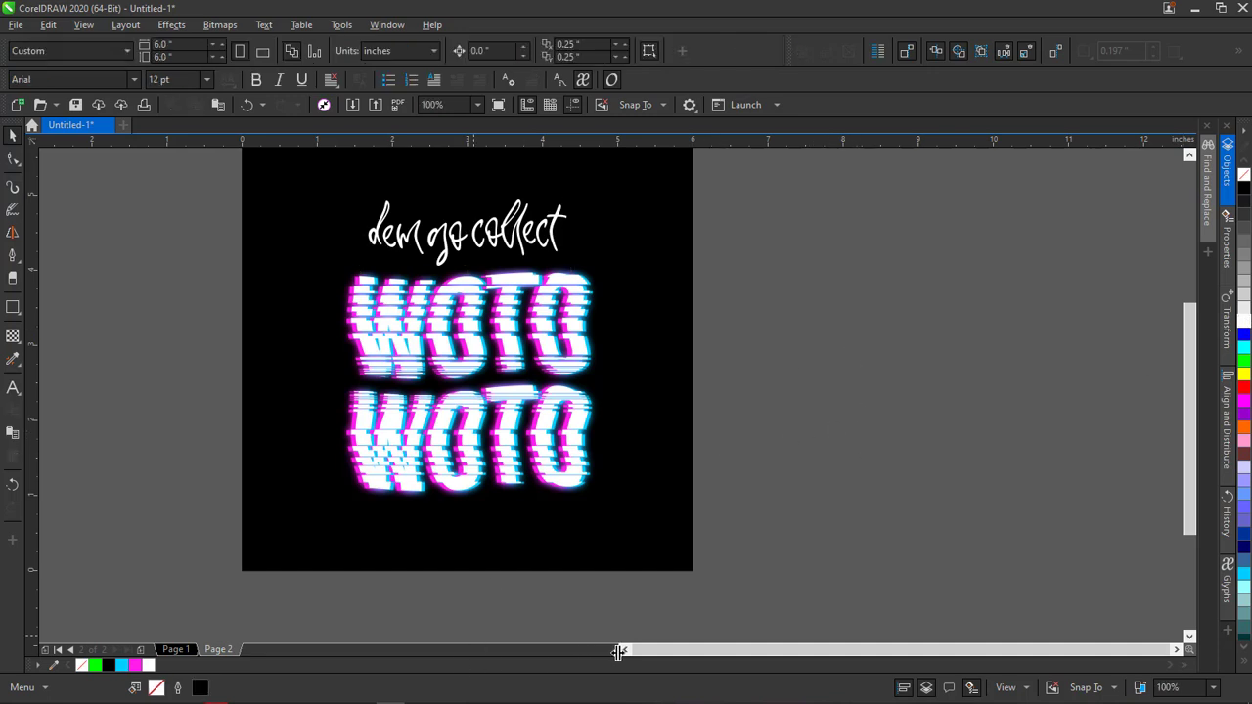
scroll(929, 382, up, 2)
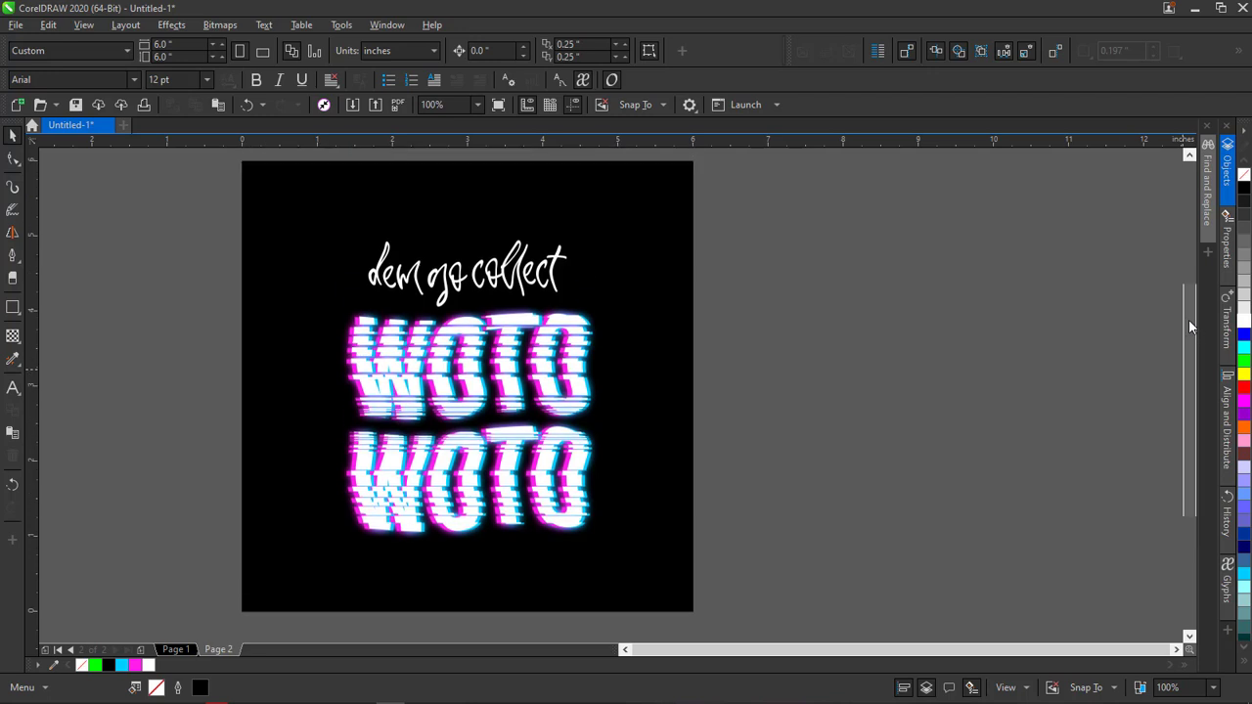